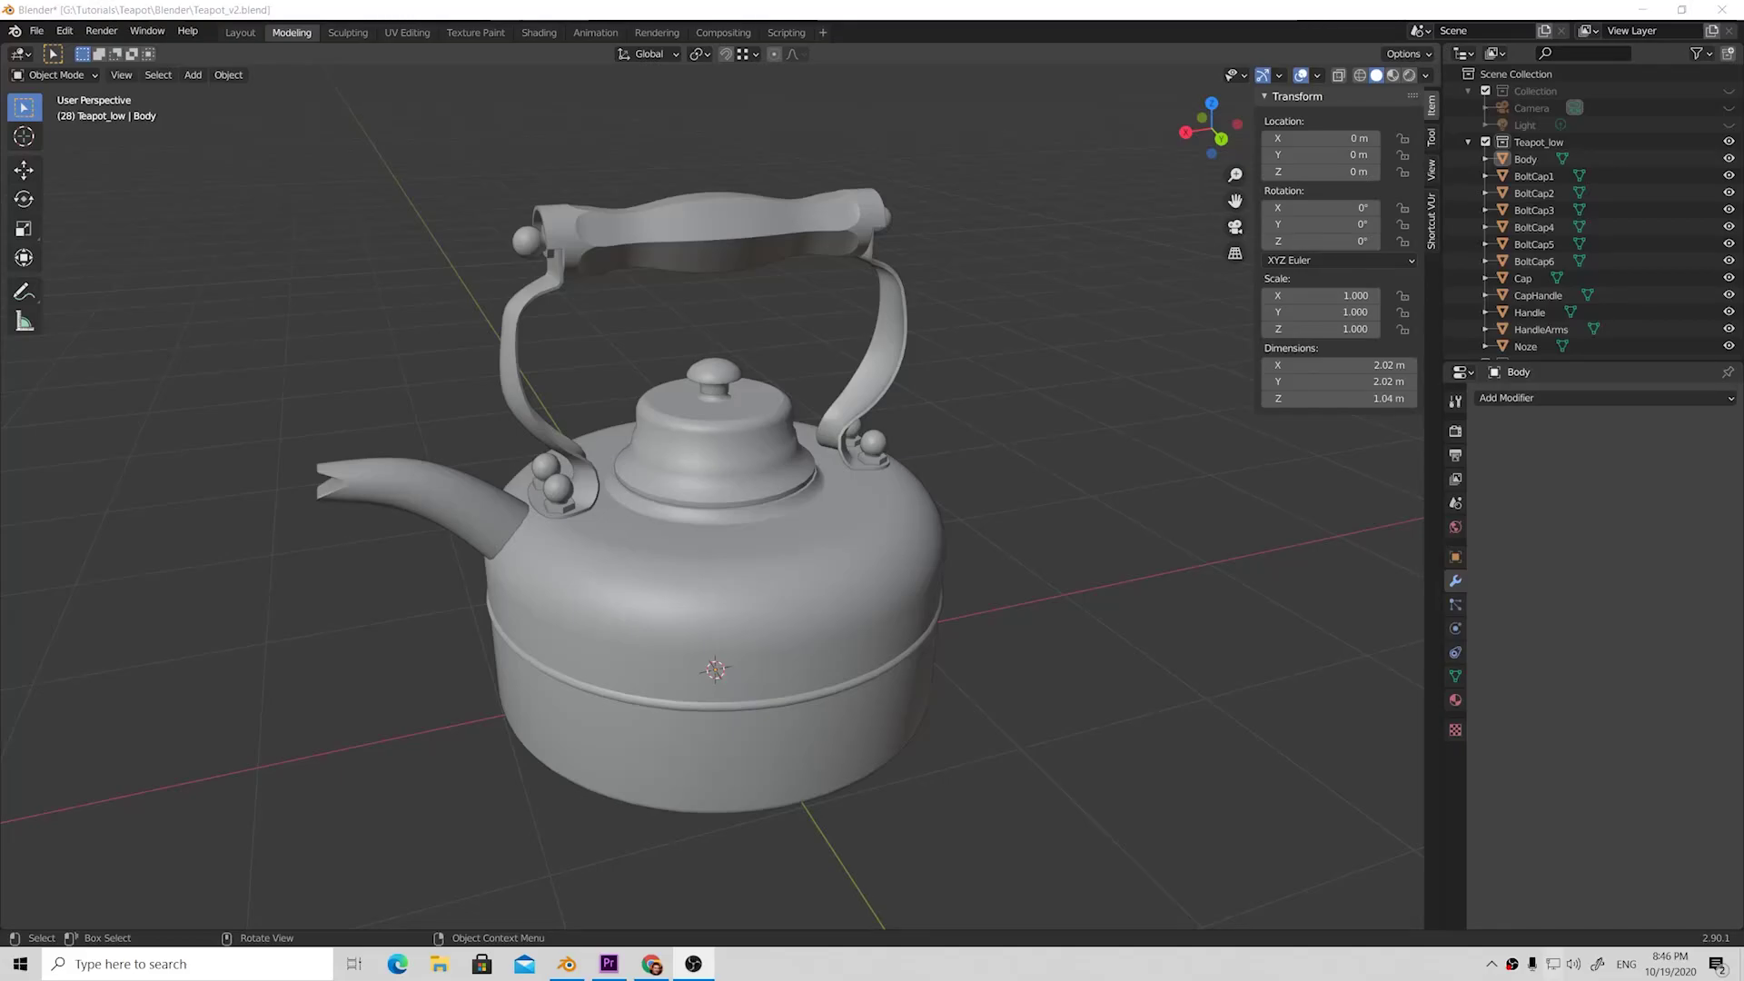
# Box-select every teapot part and switch them into Edit Mode to reveal their mesh wireframe.
pyautogui.click(254, 418)
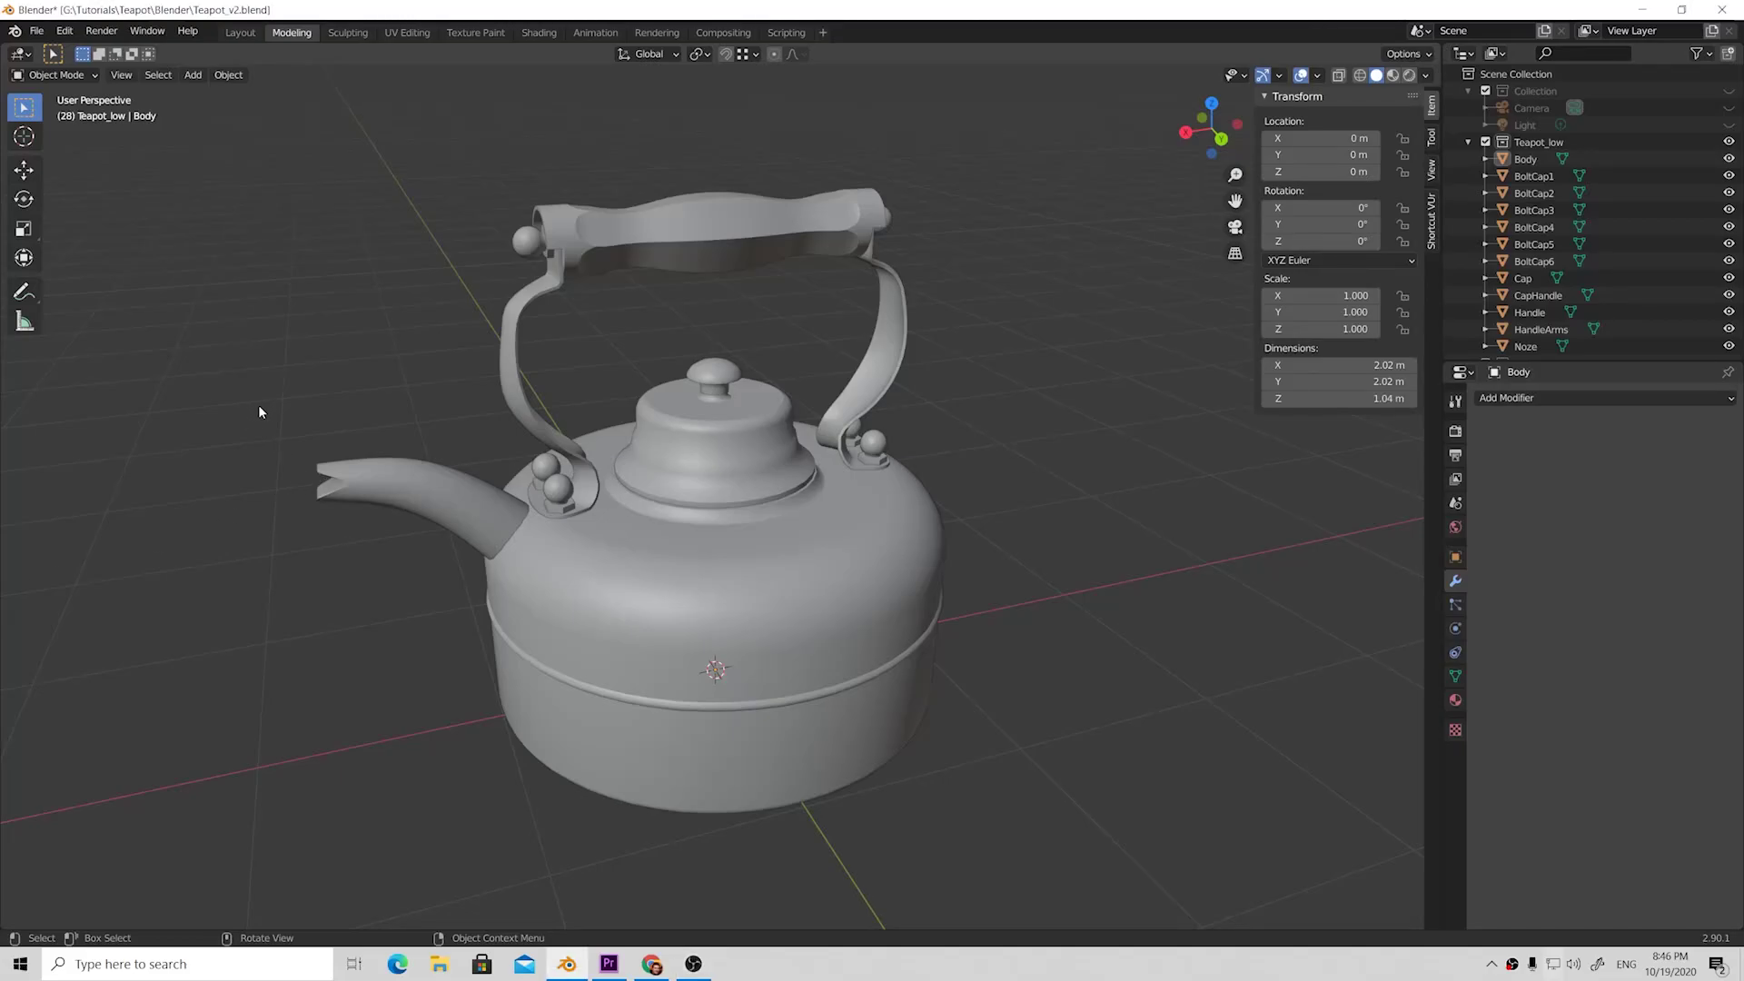
pyautogui.moveTo(259, 409); pyautogui.dragTo(203, 410, button='middle')
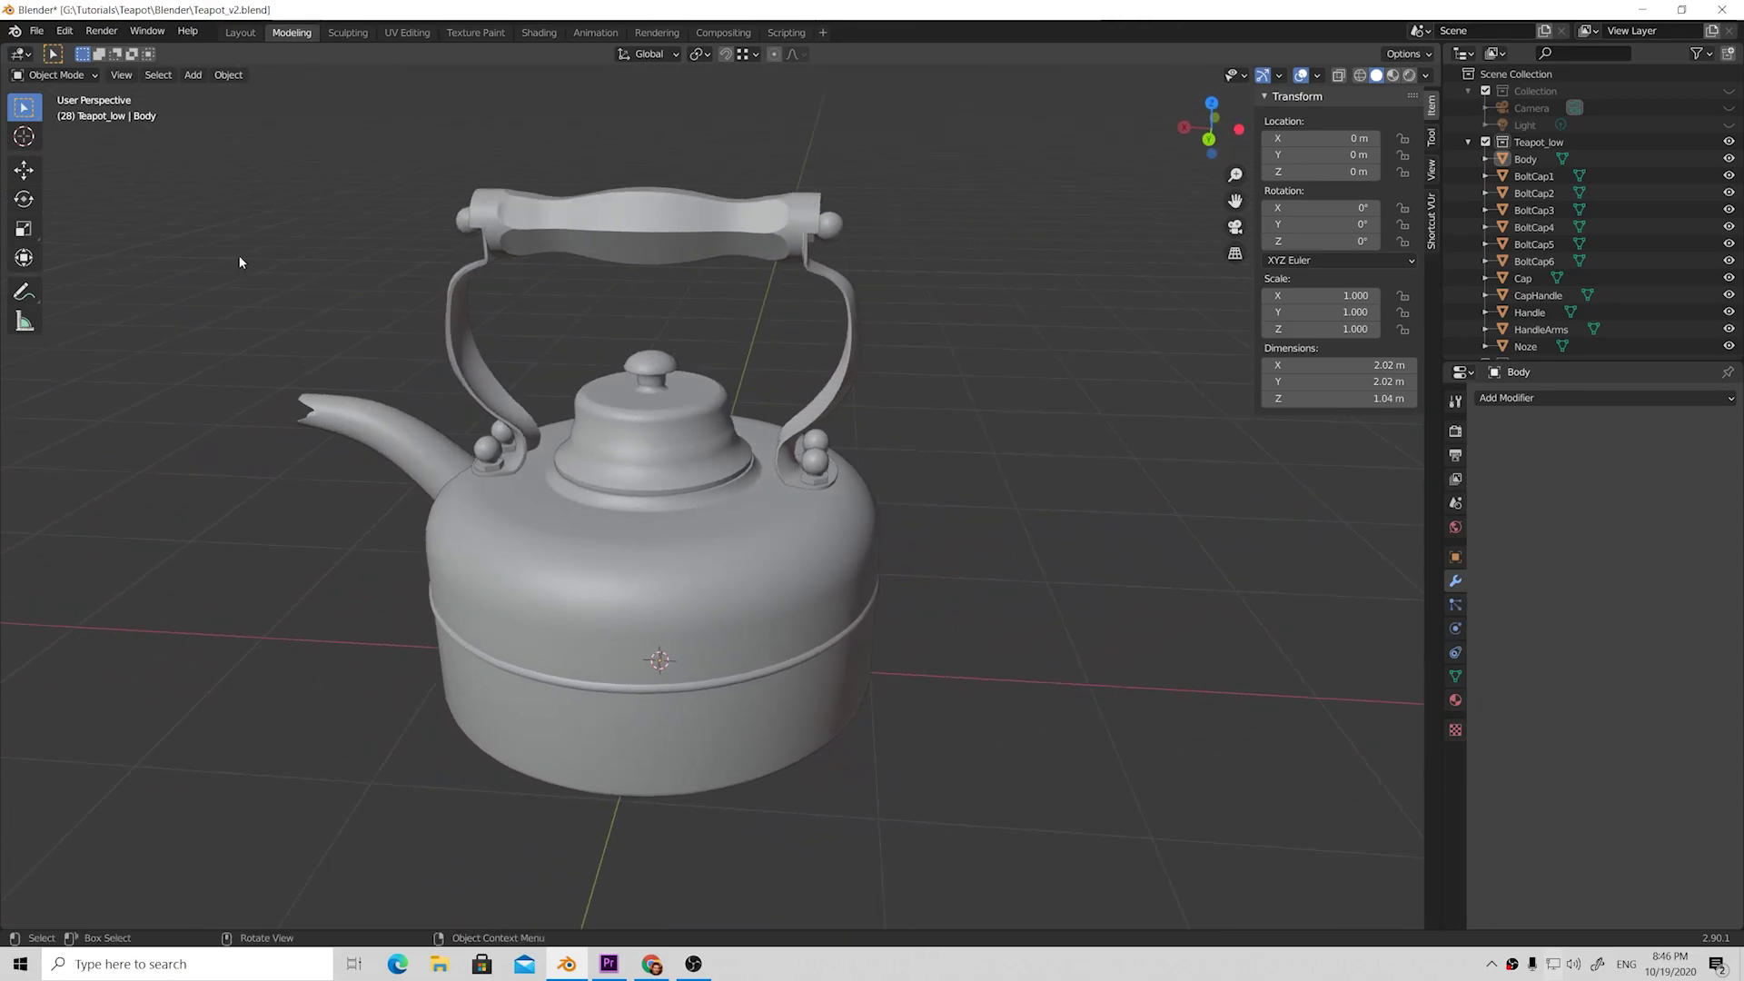
pyautogui.moveTo(340, 246); pyautogui.dragTo(1031, 831)
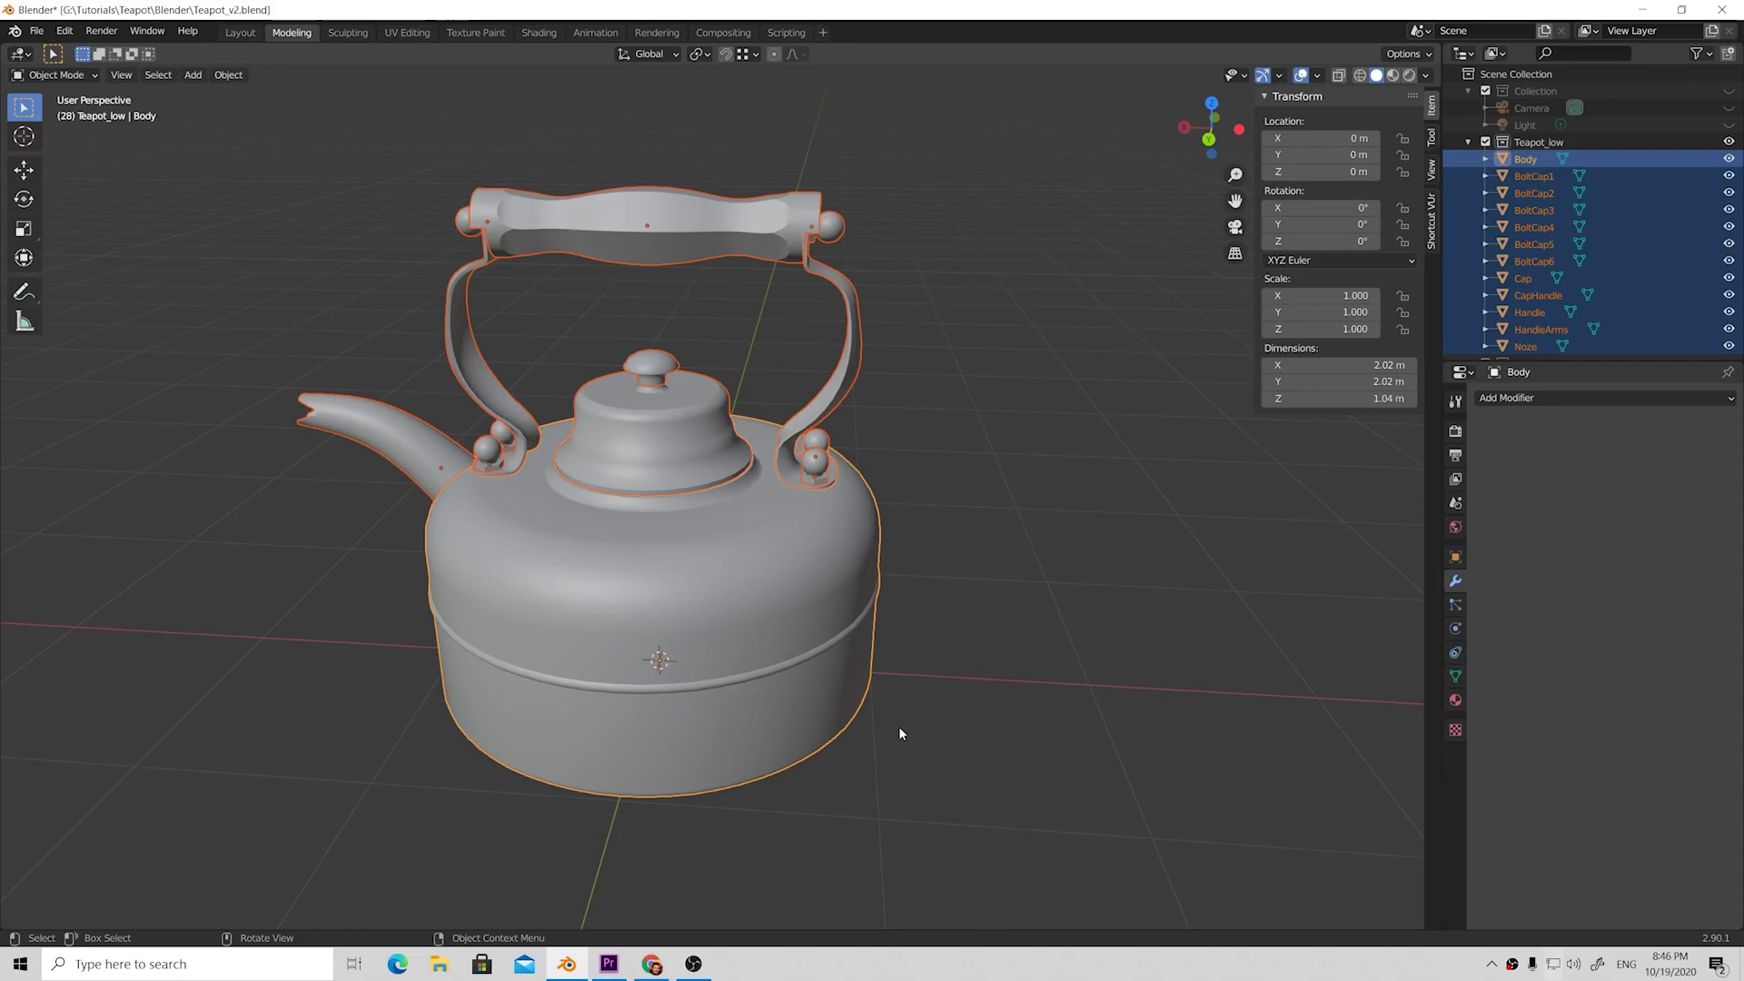
pyautogui.press('Tab')
pyautogui.moveTo(914, 668); pyautogui.dragTo(1050, 648, button='middle')
# Zoom in on the spout, then return to Object Mode and put only the Handle into Edit Mode.
pyautogui.scroll(8, 1050, 648)
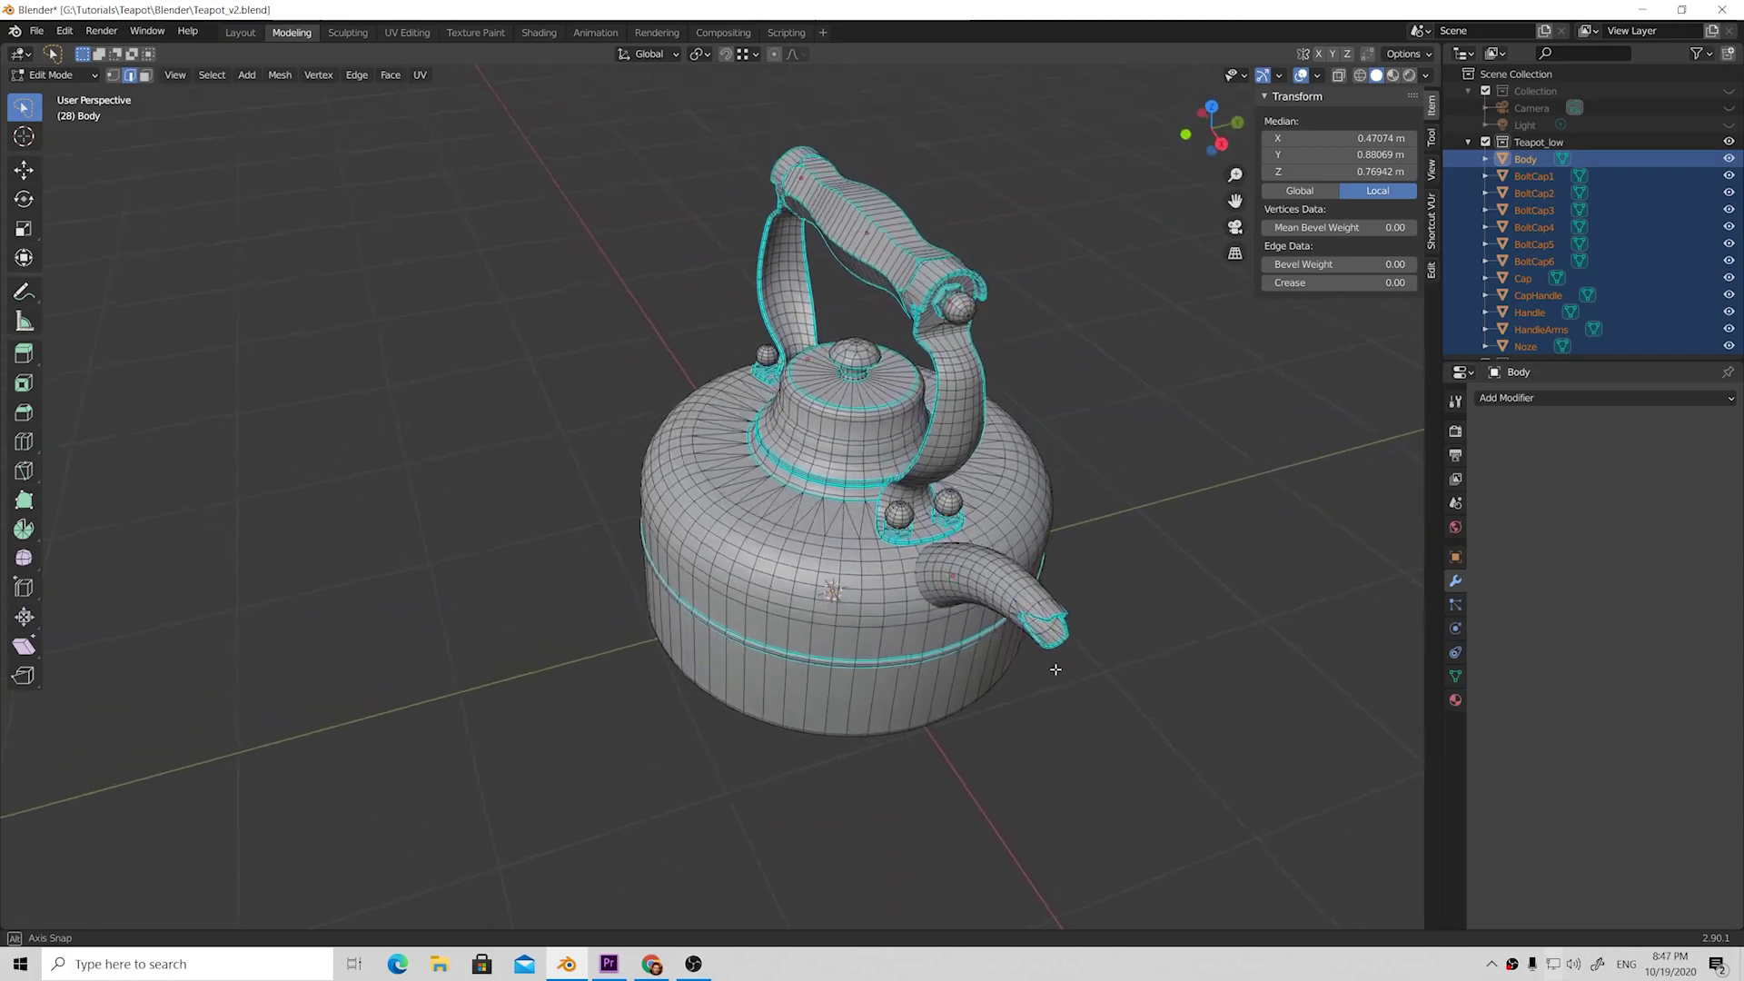
pyautogui.moveTo(989, 506); pyautogui.dragTo(818, 325, button='middle')
pyautogui.scroll(2, 867, 267)
pyautogui.press('Tab')
pyautogui.click(994, 380)
pyautogui.click(716, 311)
pyautogui.press('Tab')
pyautogui.press('Tab')
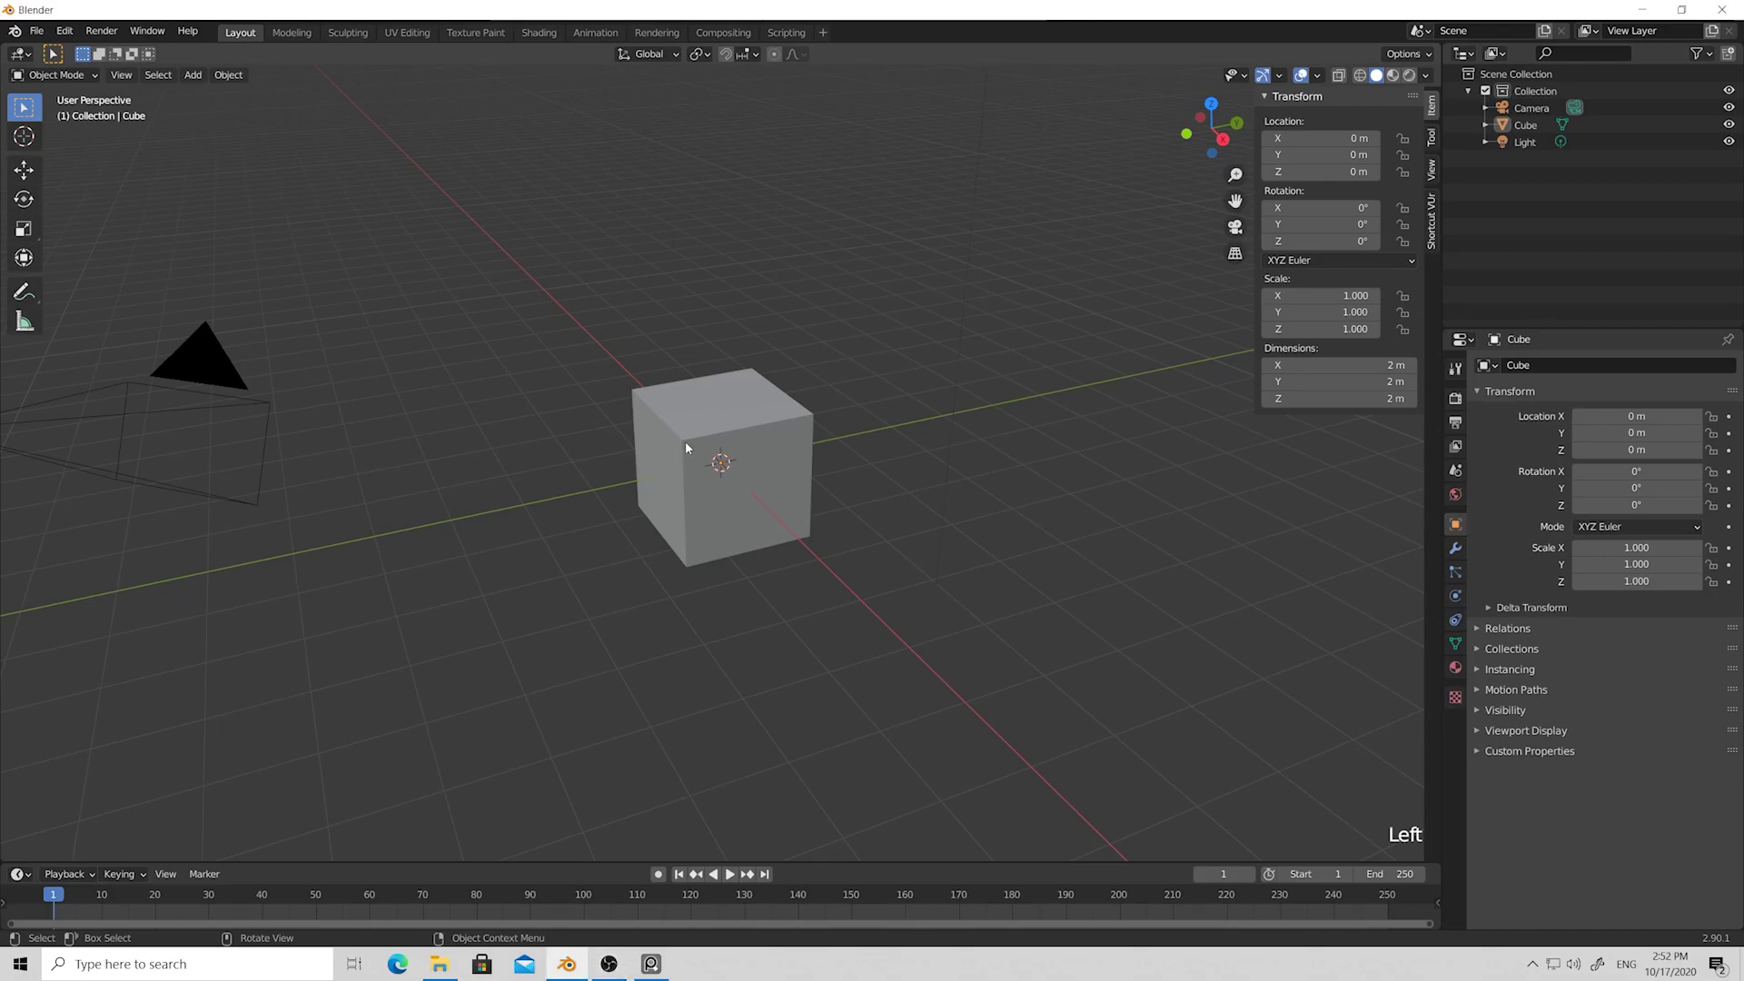
# Delete the default cube, add a cylinder mesh at the origin, and reselect it.
pyautogui.click(688, 437)
pyautogui.press('Delete')
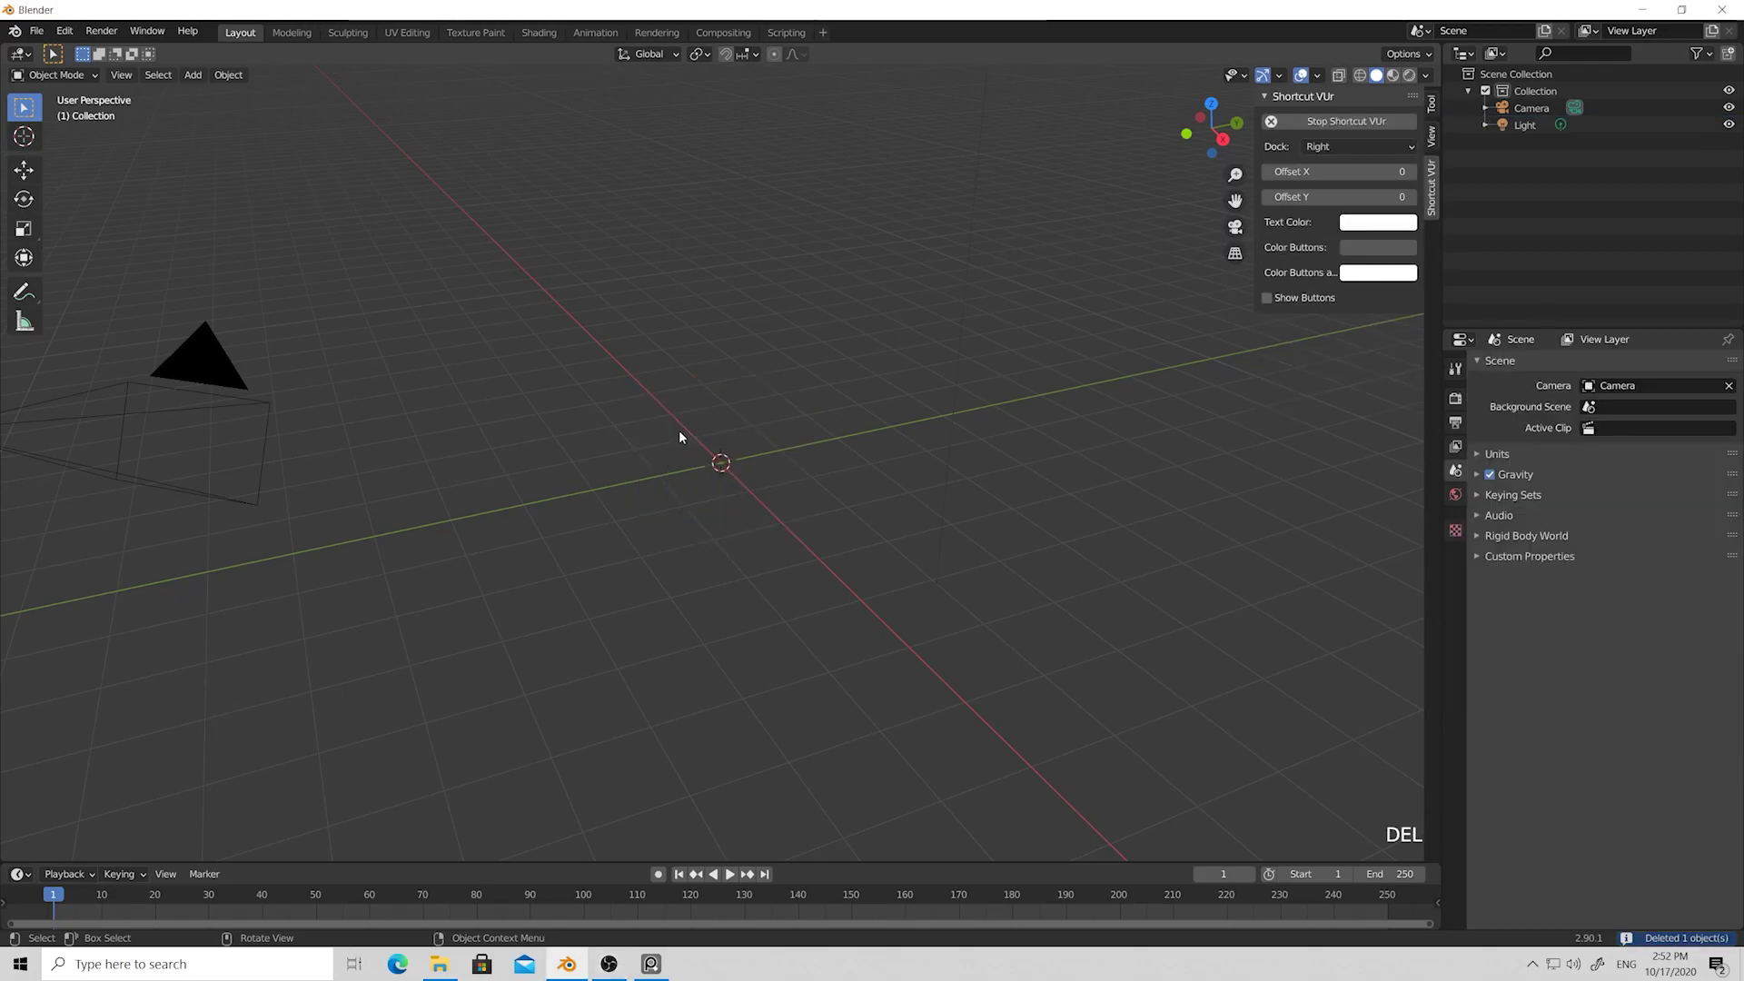
pyautogui.hotkey('shift', 'a')
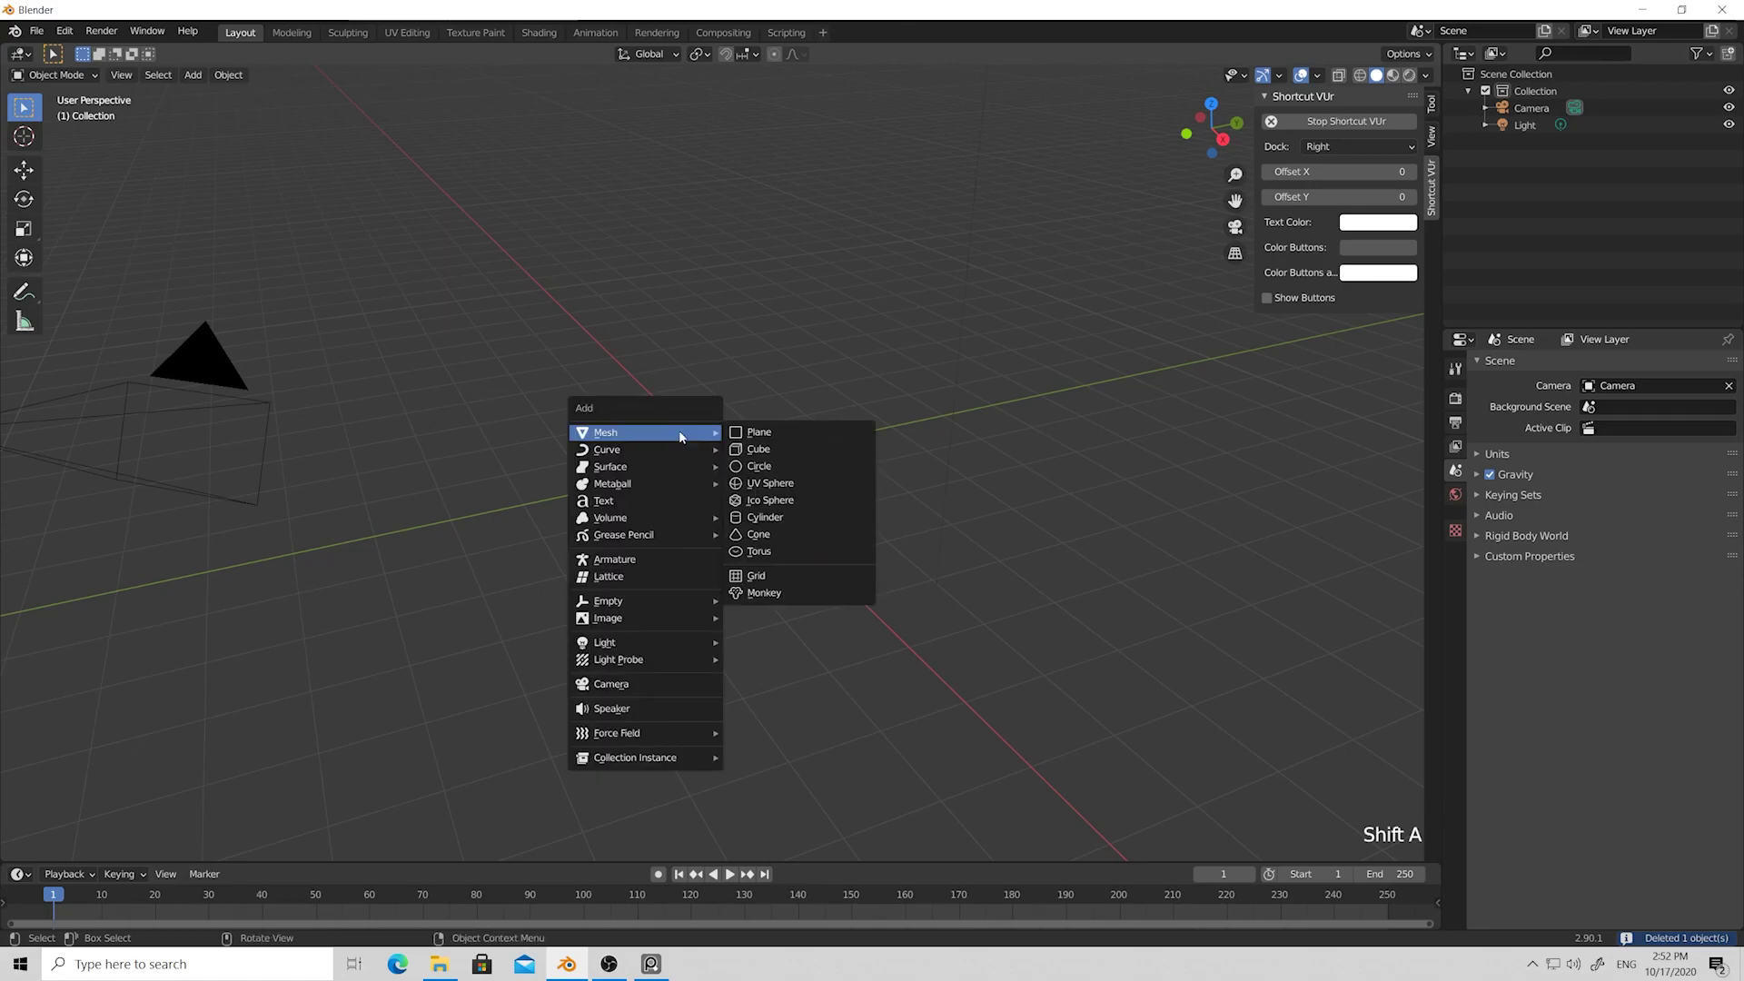
pyautogui.click(764, 518)
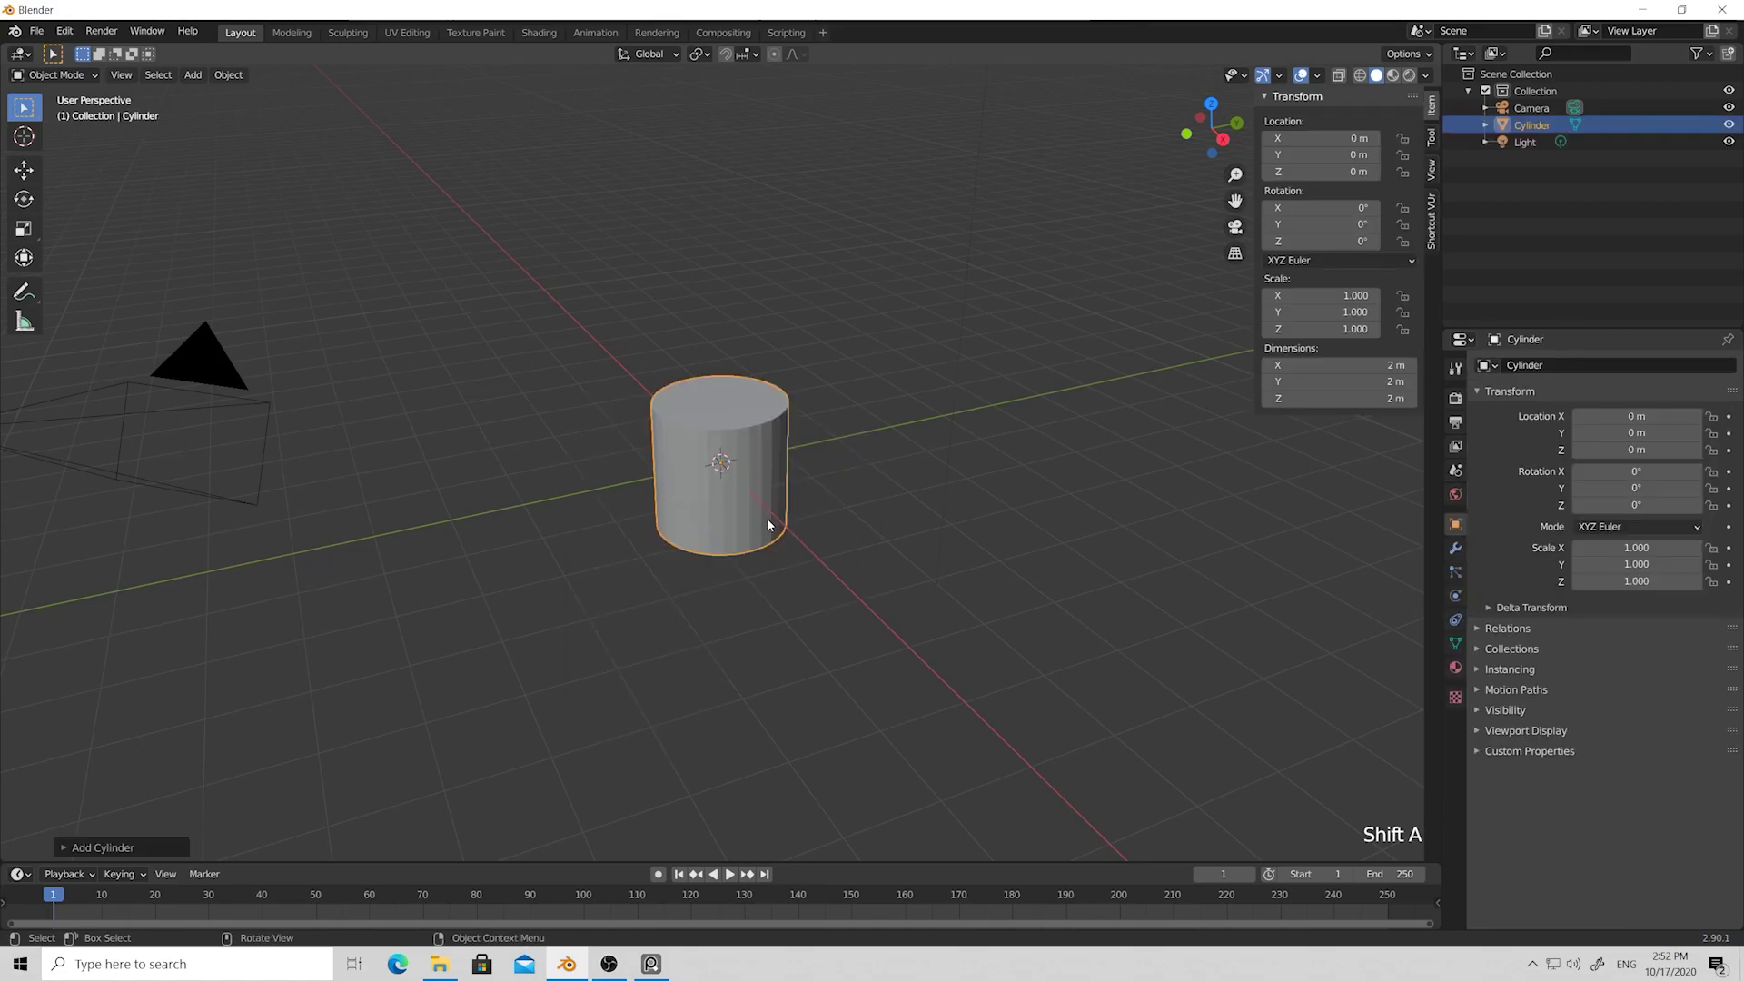
pyautogui.click(837, 487)
pyautogui.scroll(8, 760, 452)
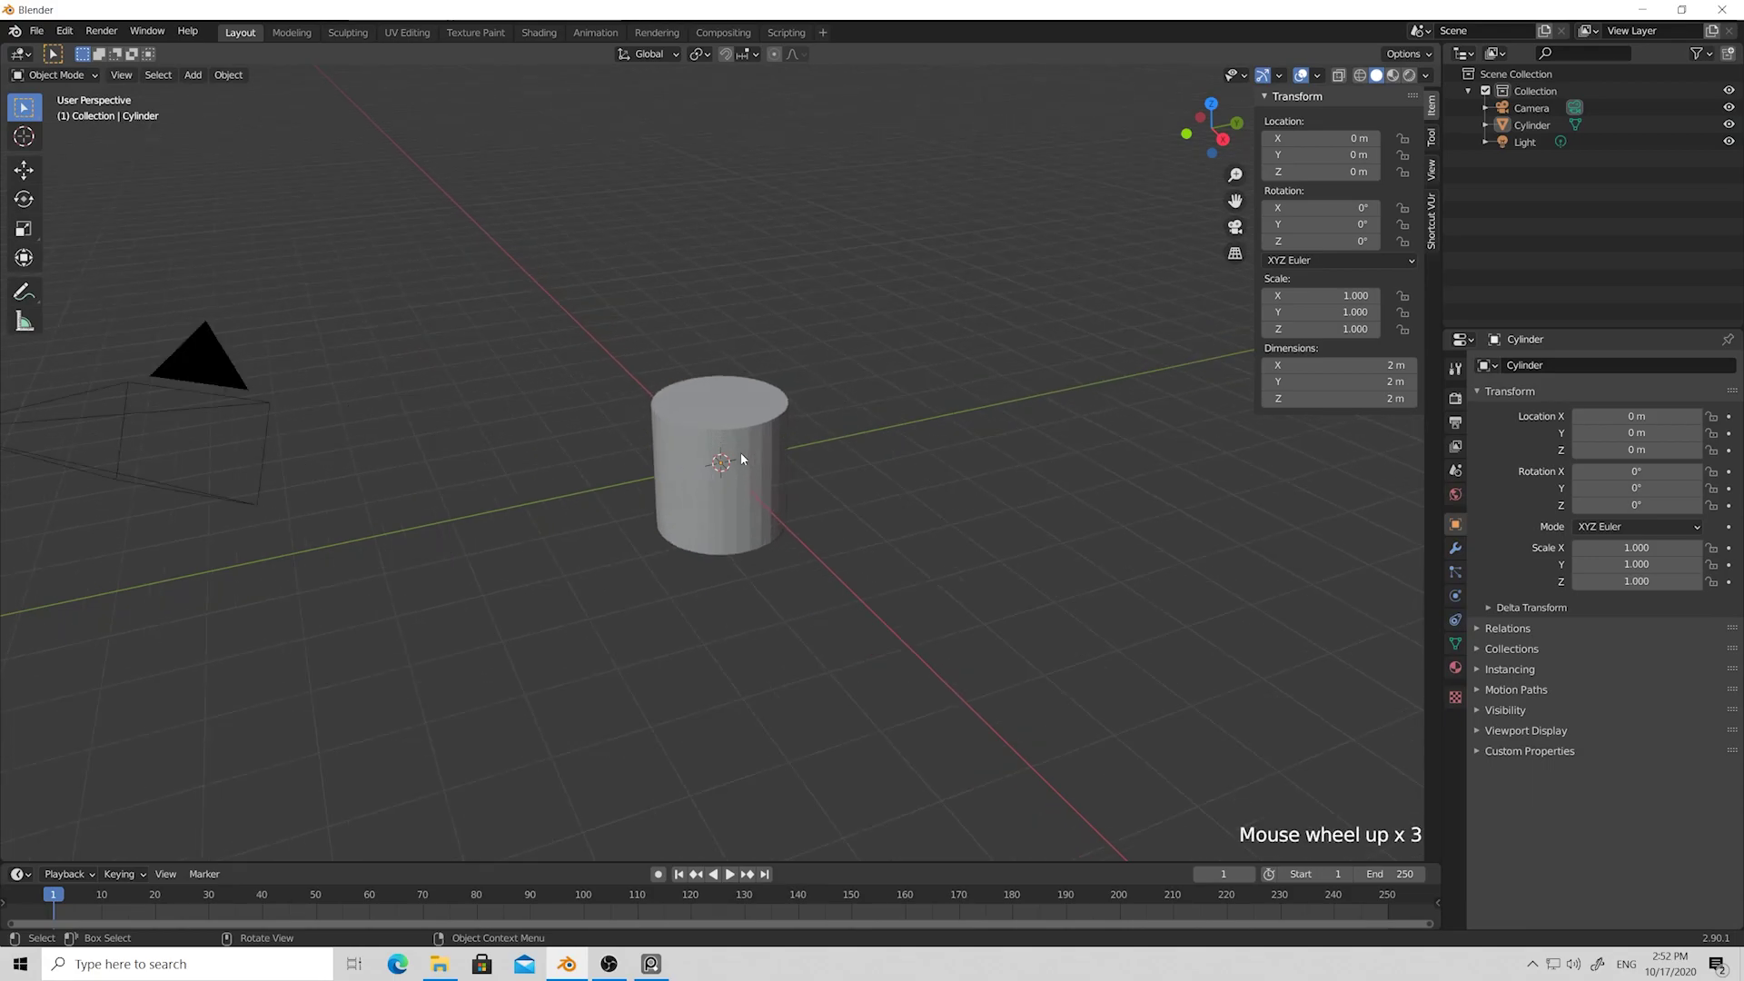
pyautogui.click(816, 420)
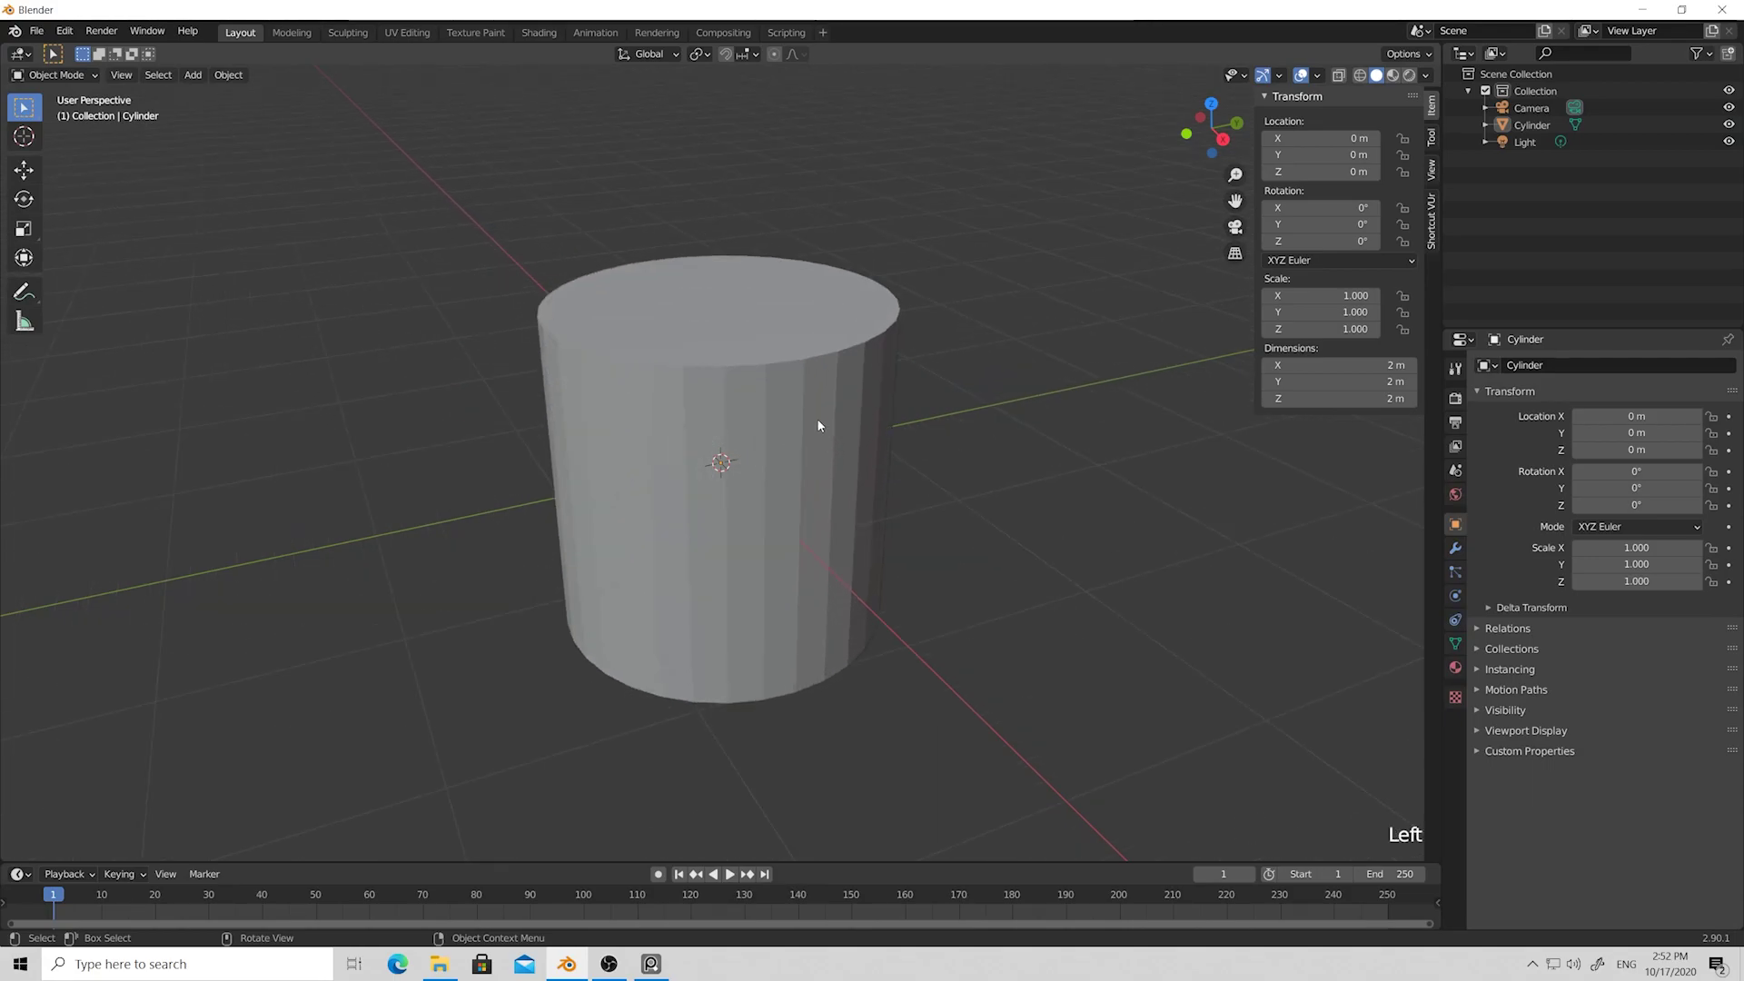
# In face mode, delete the cylinder's top and bottom faces to leave an open tube.
pyautogui.press('Tab')
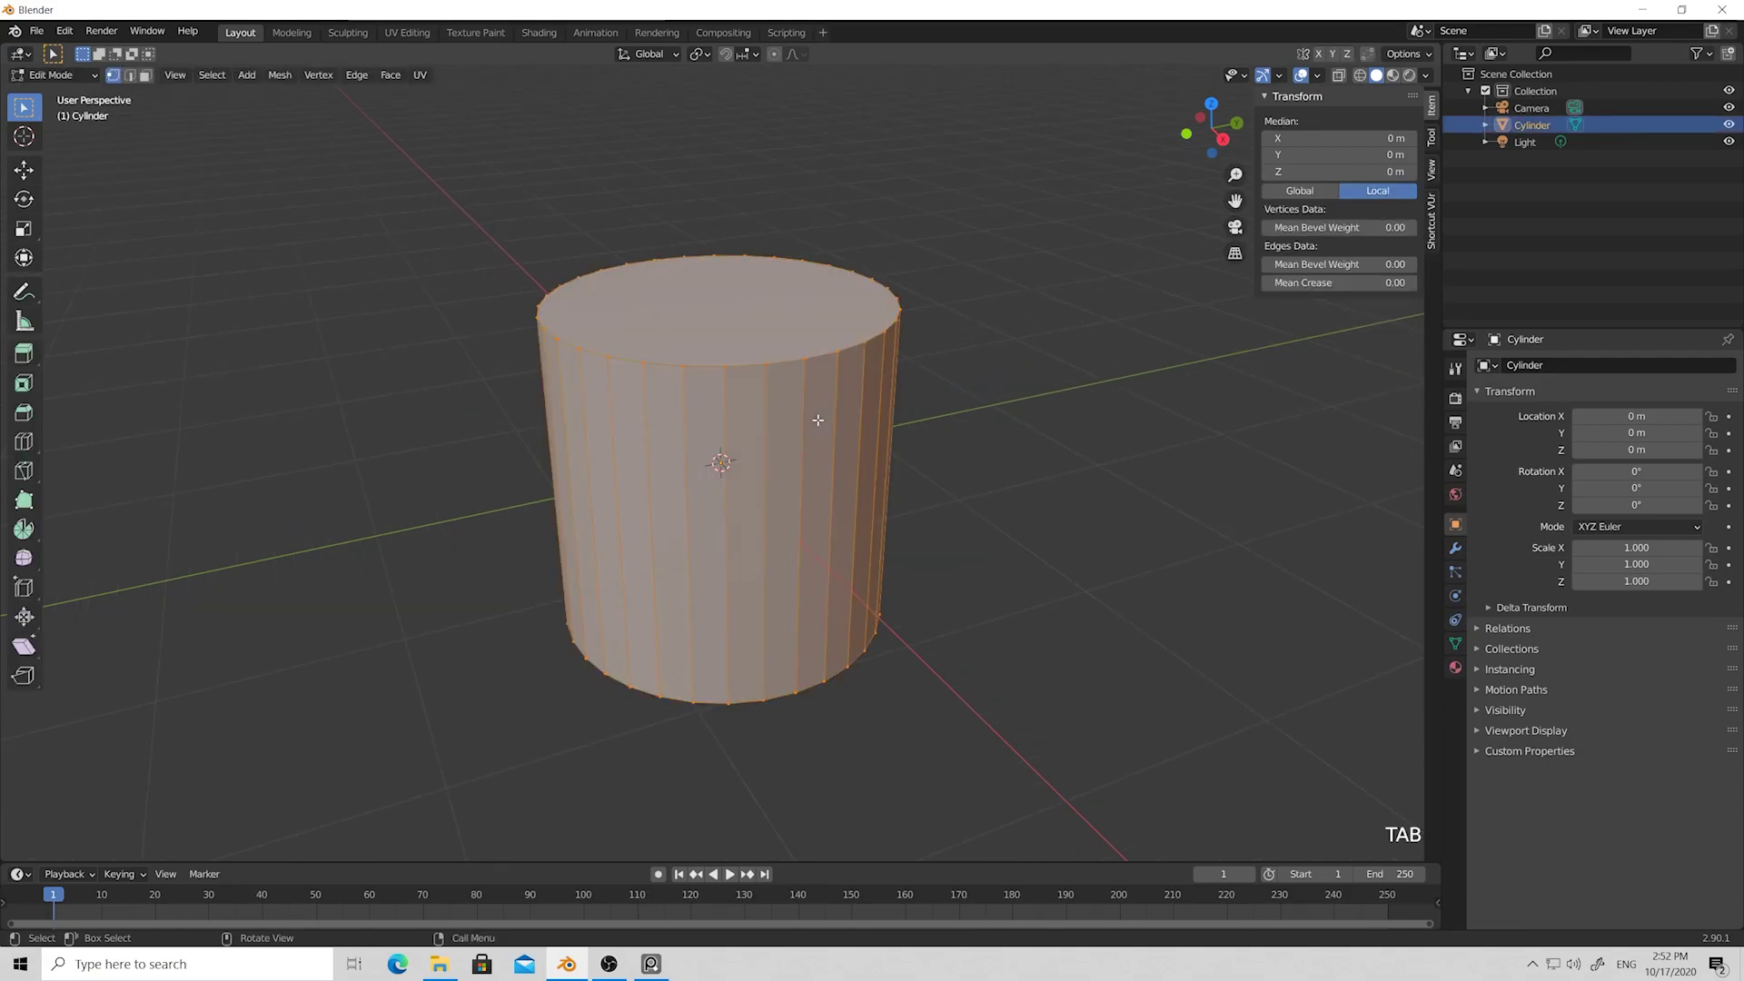
pyautogui.press('3')
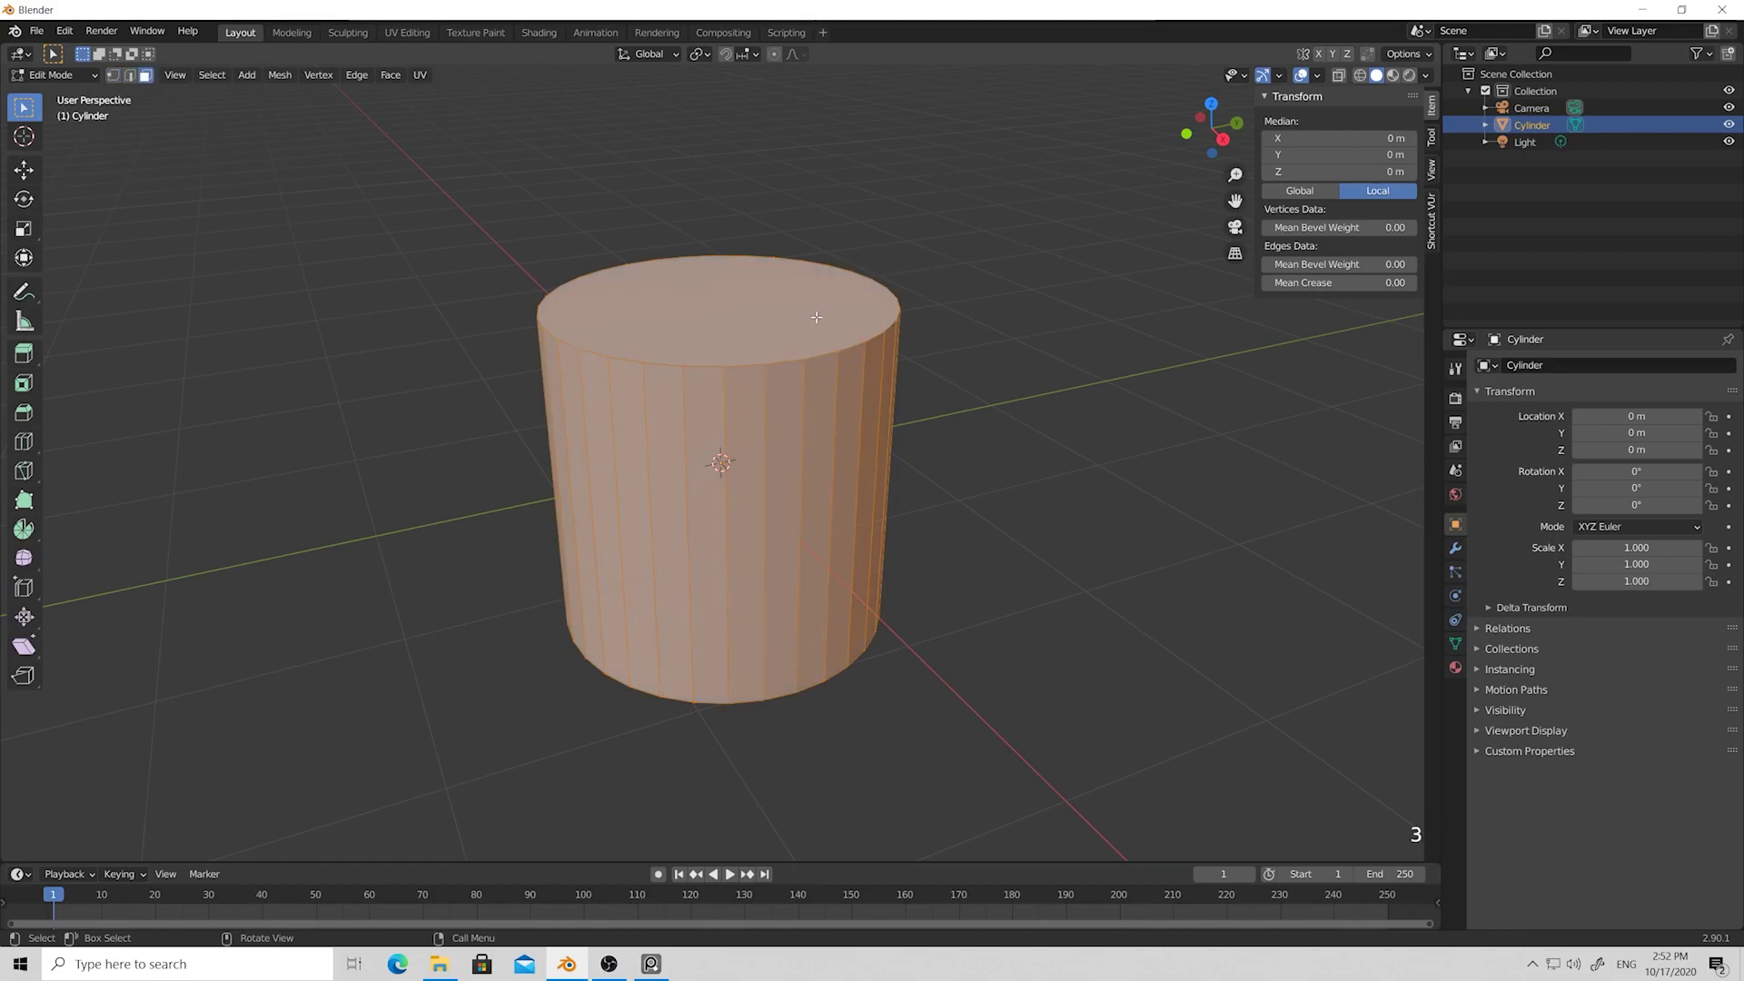
pyautogui.click(859, 239)
pyautogui.click(742, 326)
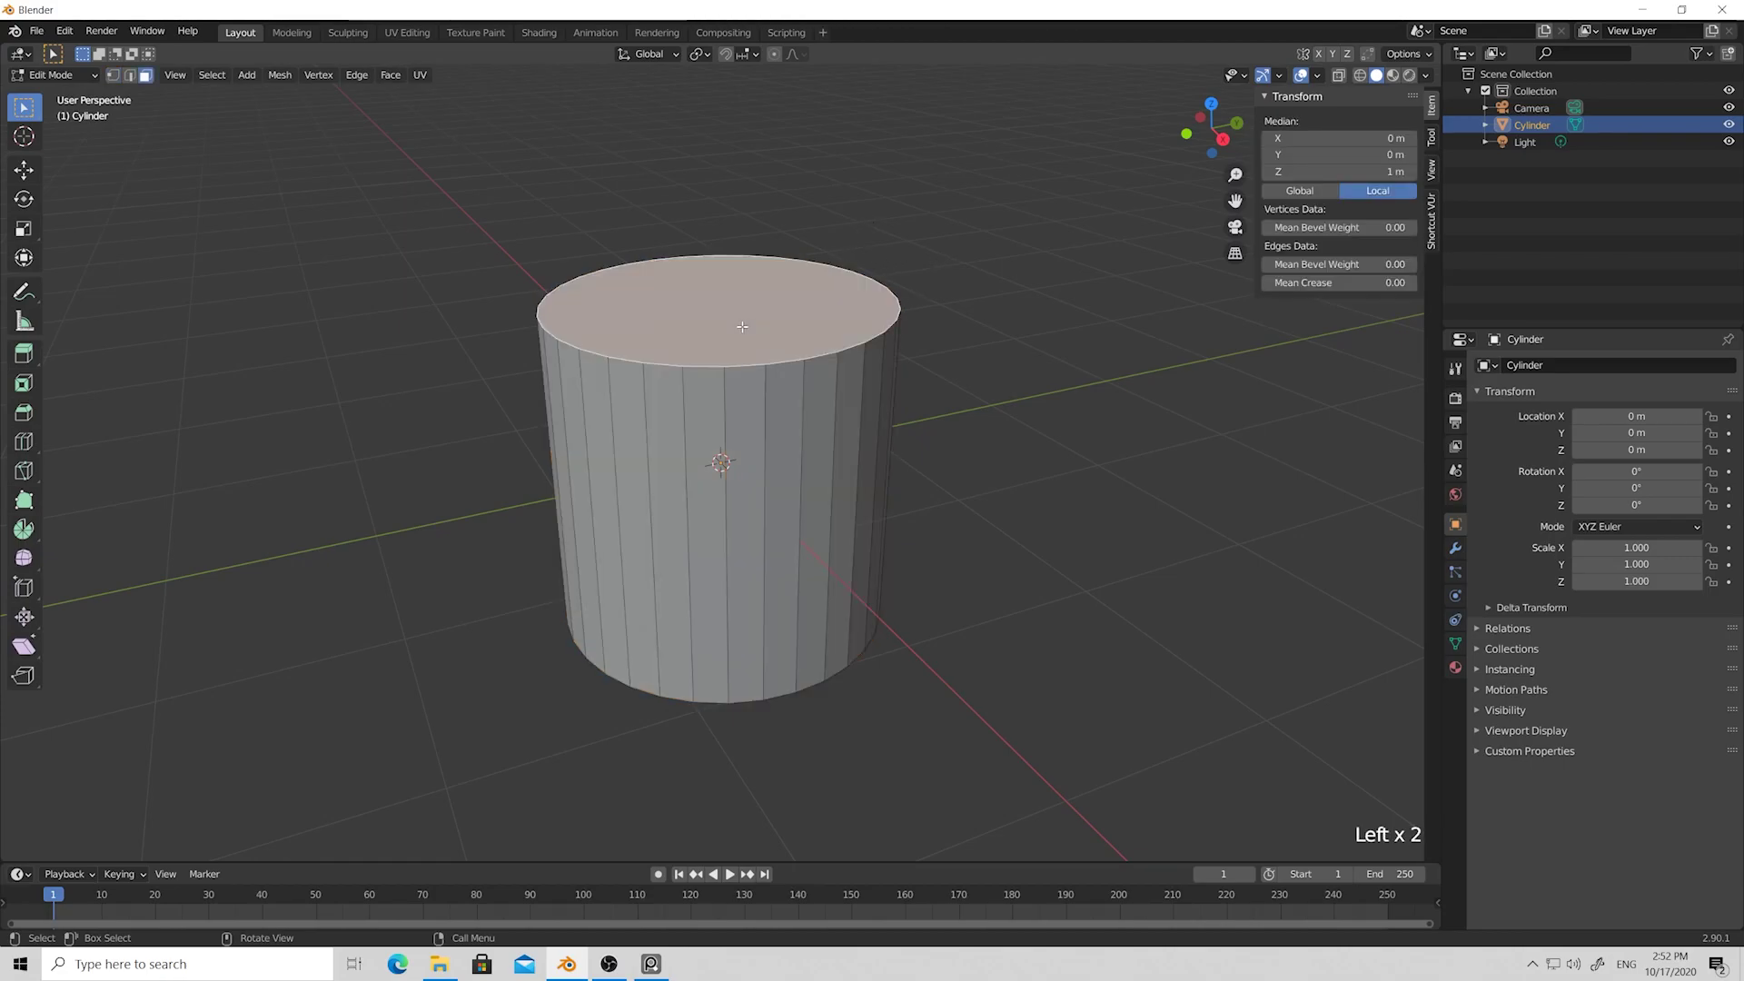
pyautogui.press('Delete')
pyautogui.click(737, 366)
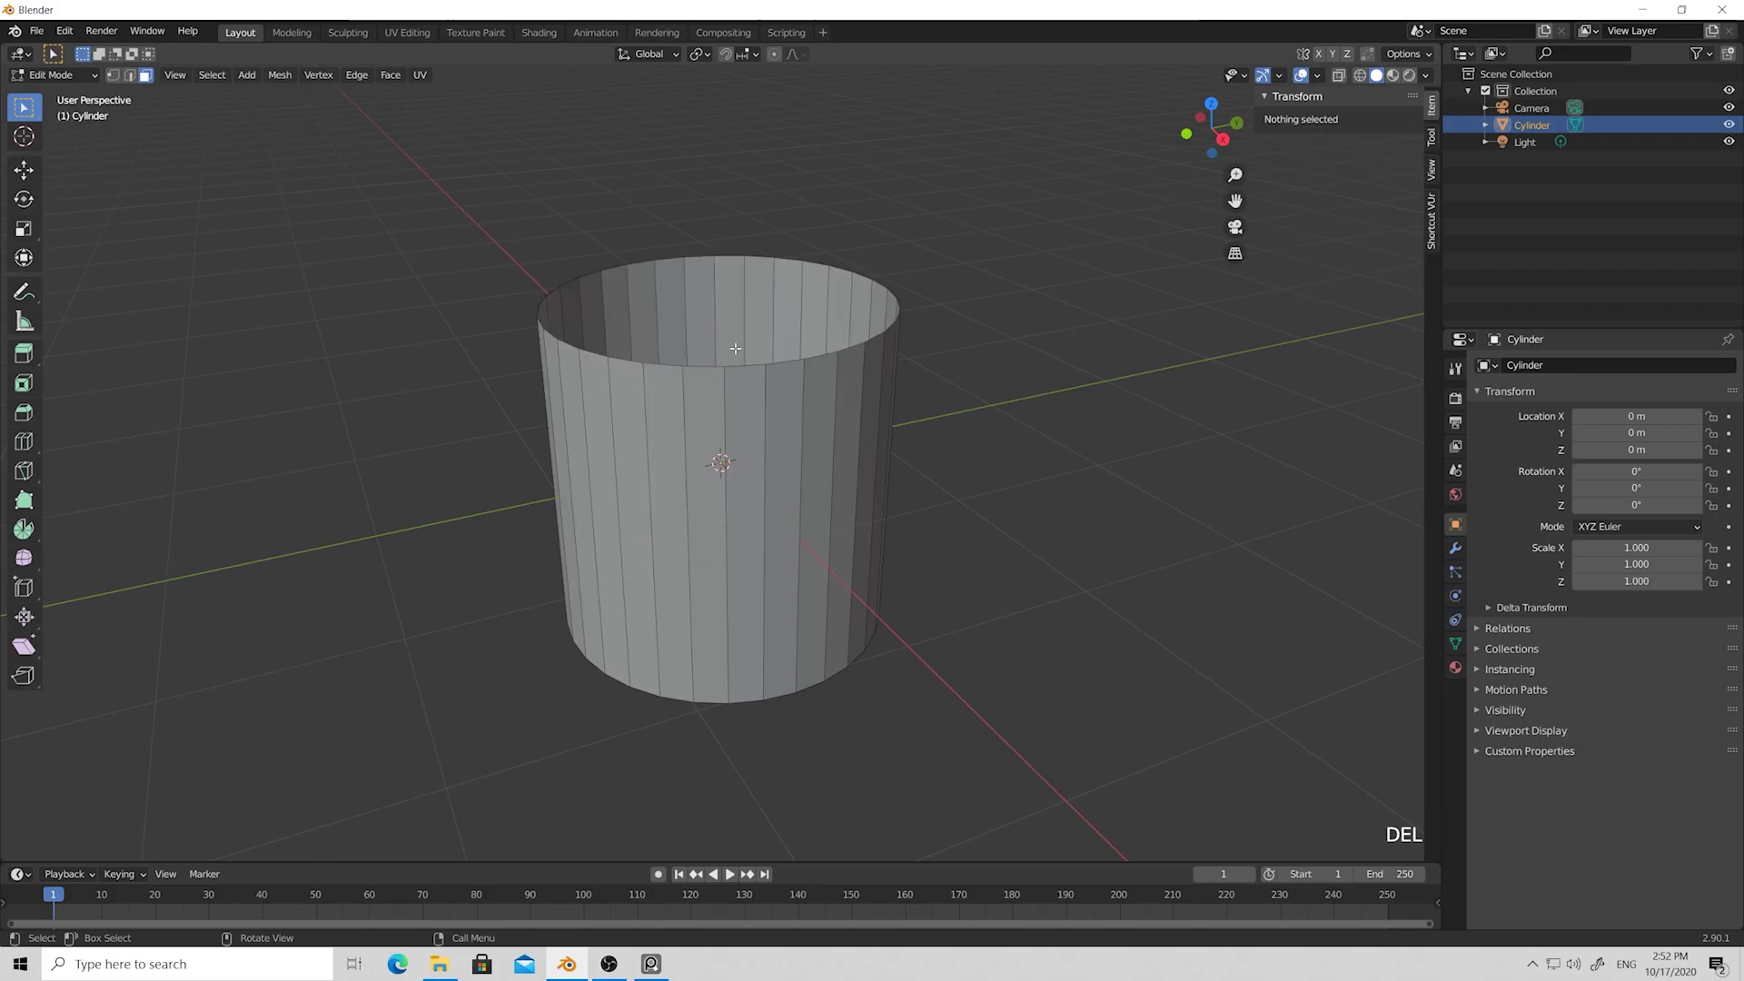
pyautogui.moveTo(735, 348); pyautogui.dragTo(810, 350, button='middle')
pyautogui.click(767, 427)
pyautogui.press('Delete')
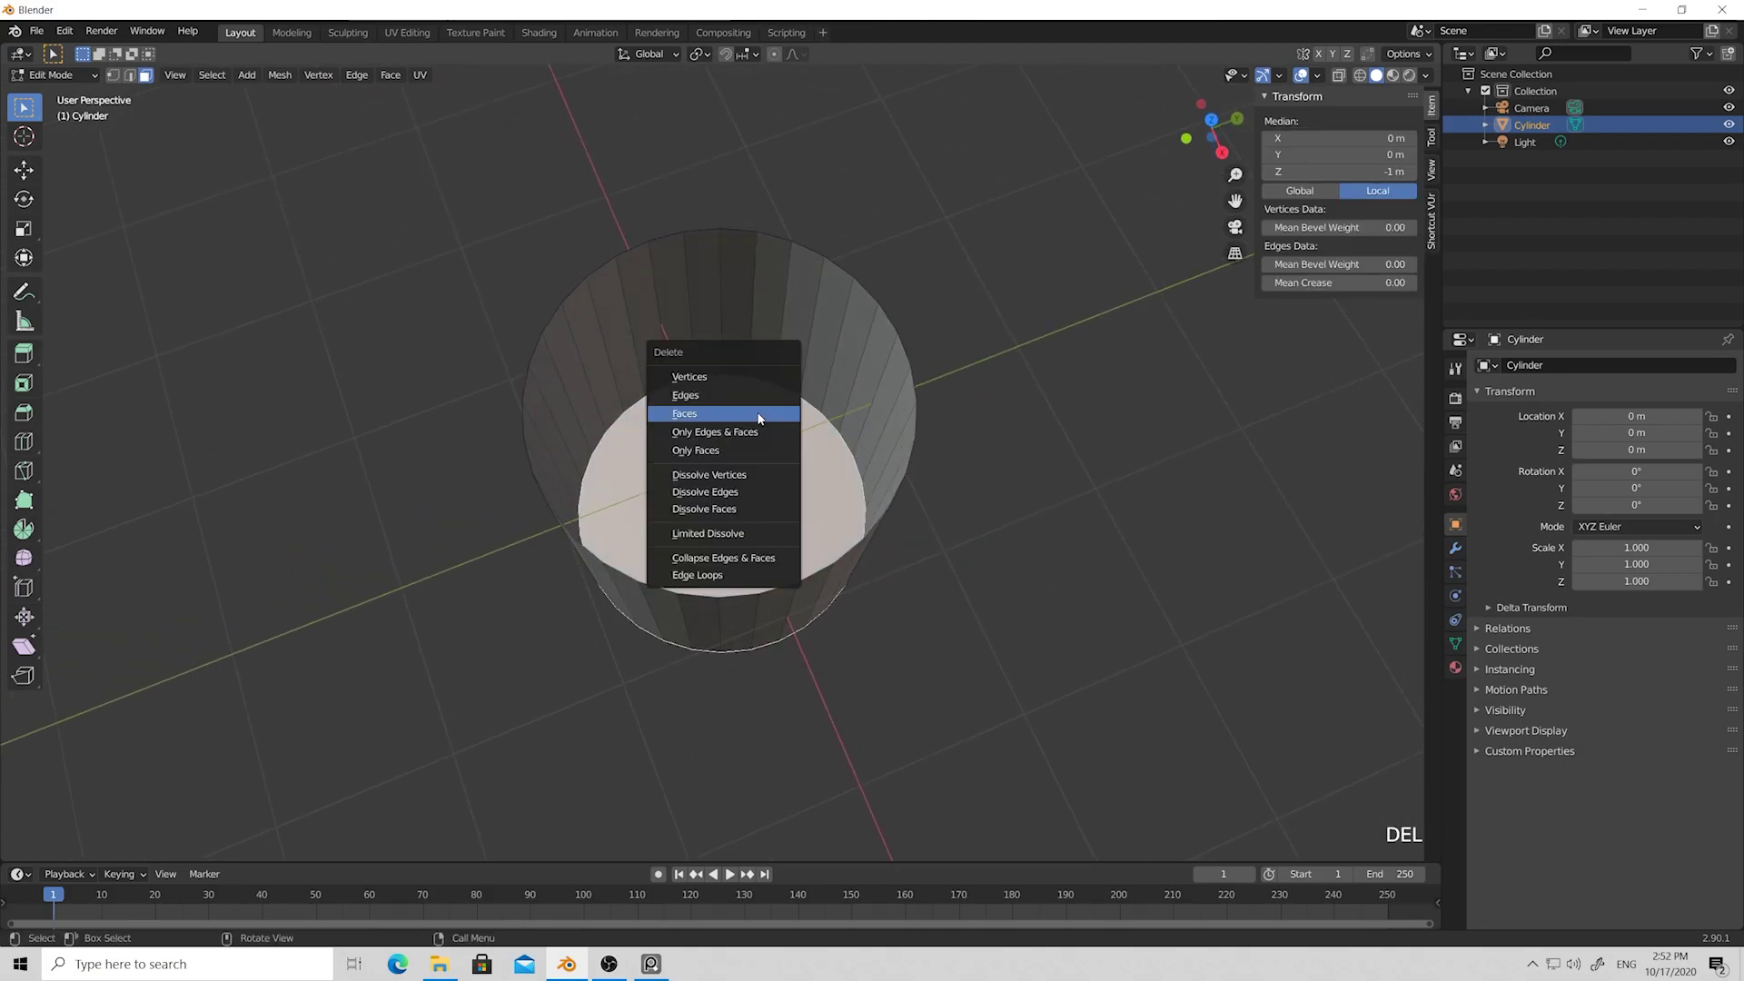
pyautogui.click(759, 416)
pyautogui.click(974, 287)
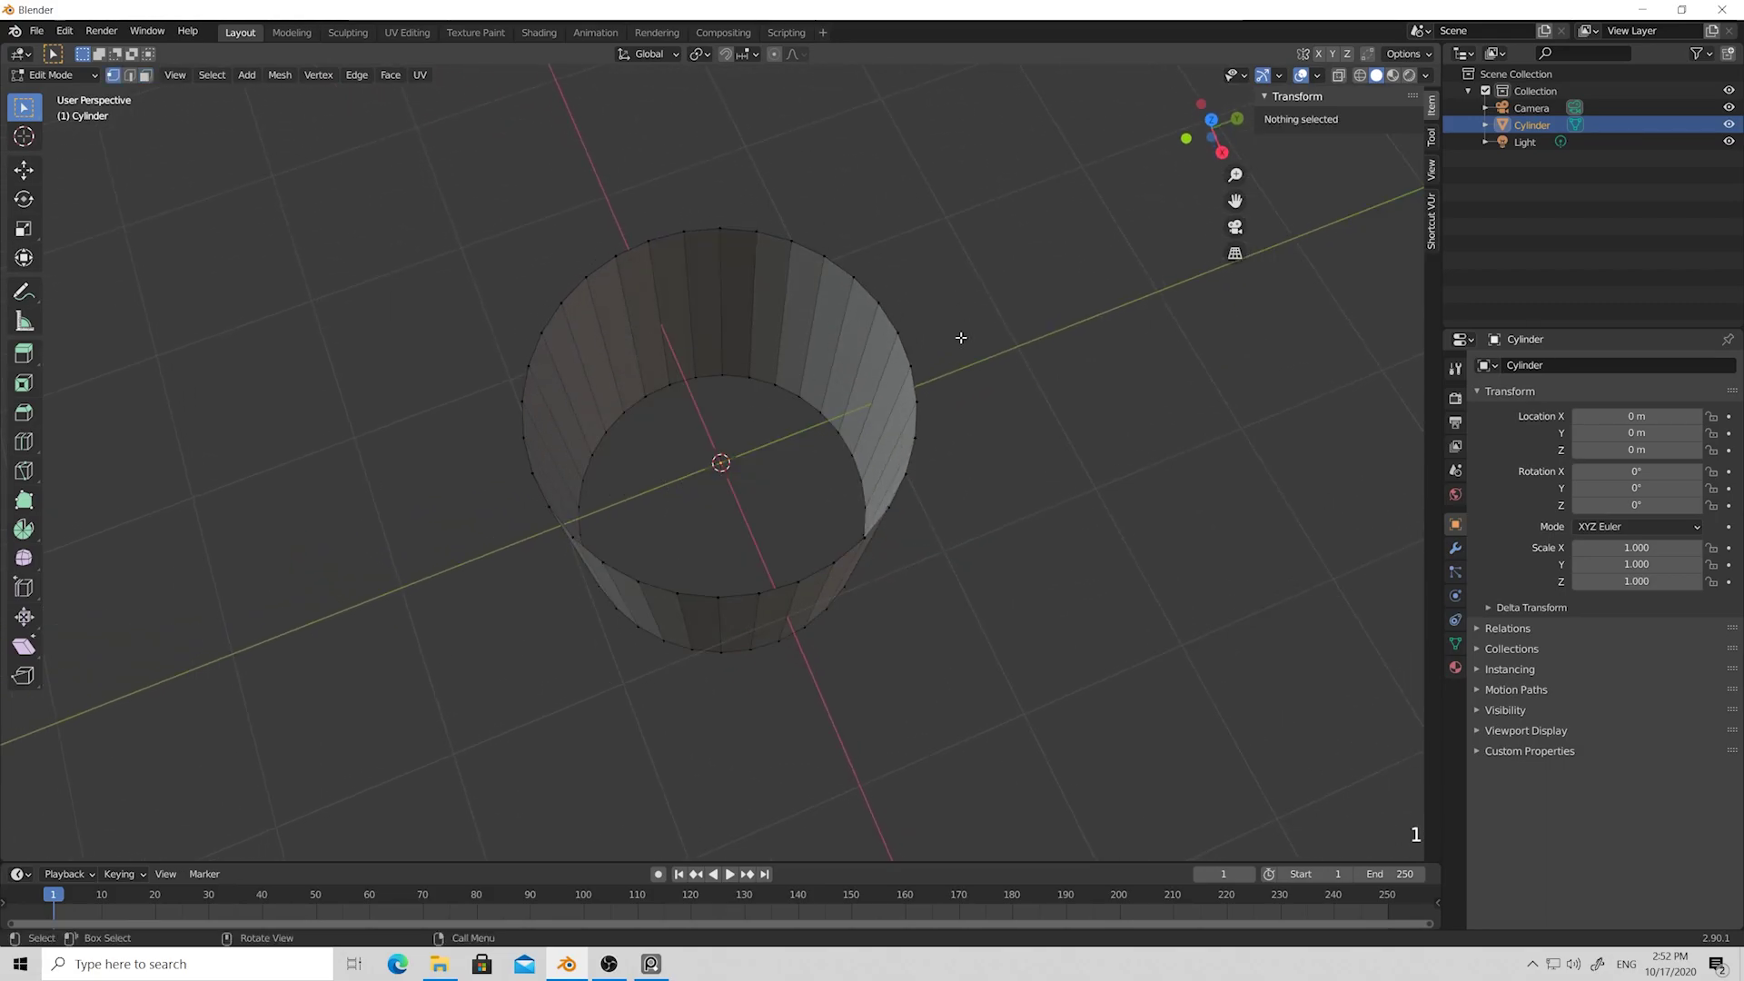
# With X-ray on, set the bottom vertices' Median Z to 0 to shorten the tube.
pyautogui.moveTo(961, 337); pyautogui.dragTo(976, 391, button='middle')
pyautogui.hotkey('alt', 'z')
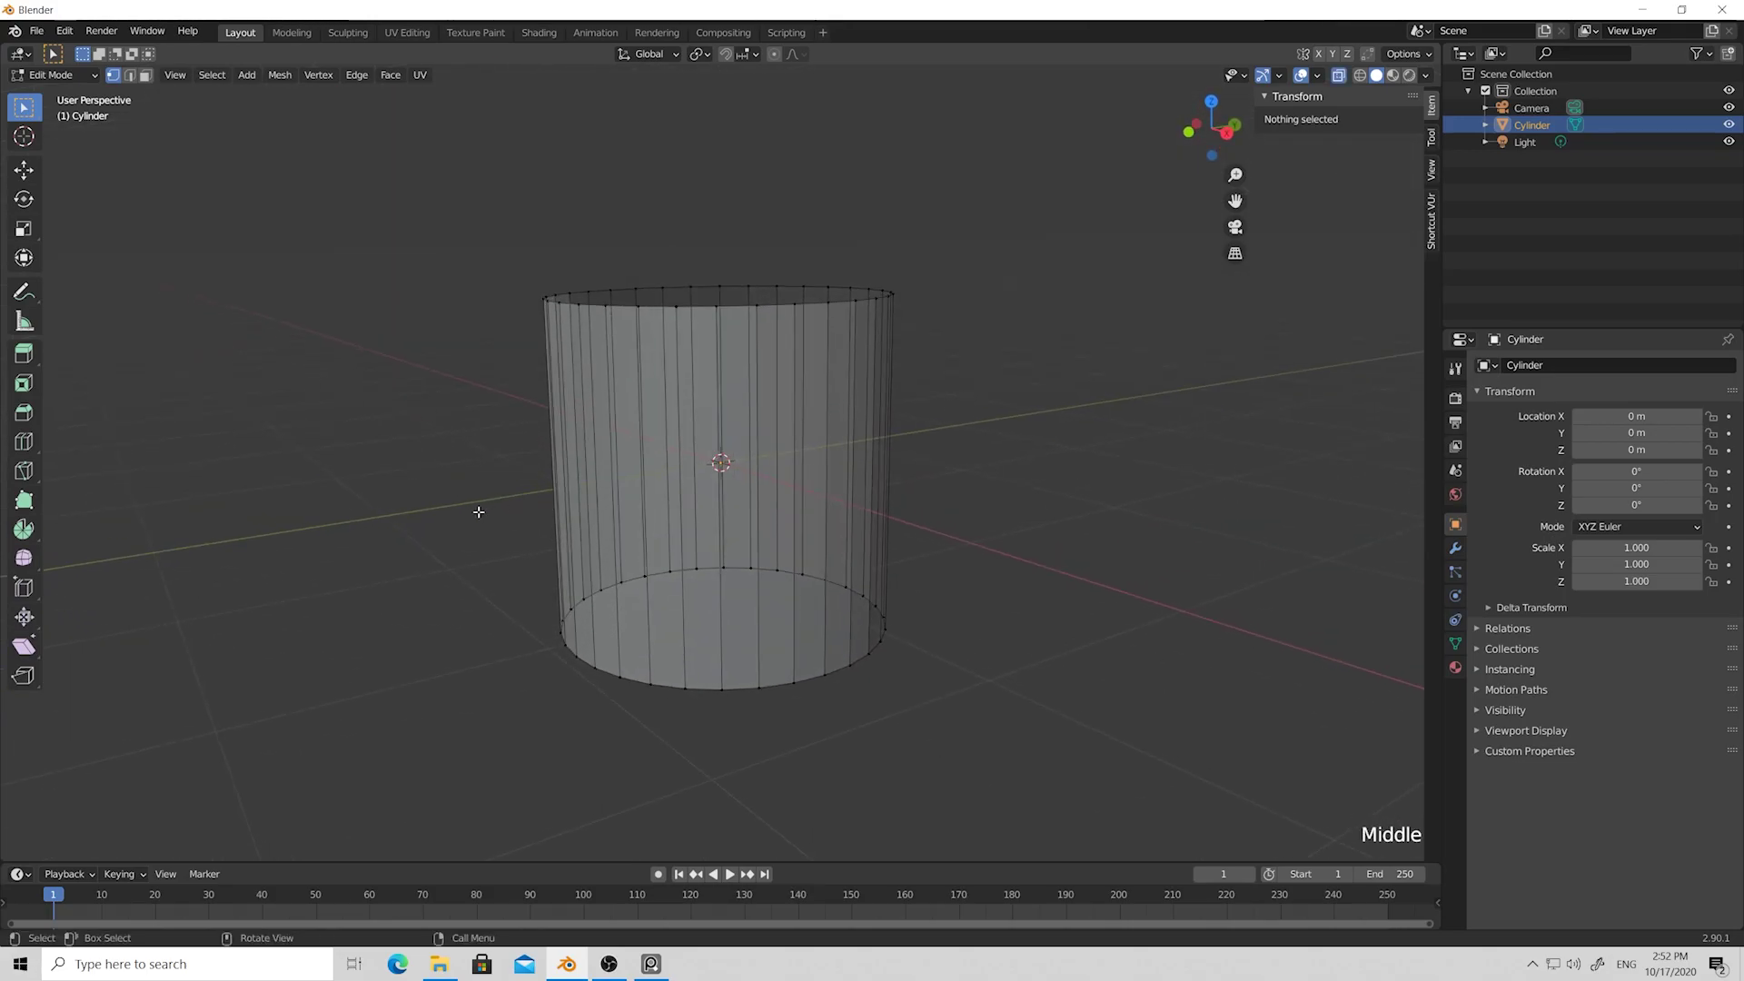
pyautogui.moveTo(479, 512); pyautogui.dragTo(1012, 749)
pyautogui.moveTo(1016, 616); pyautogui.dragTo(933, 609, button='middle')
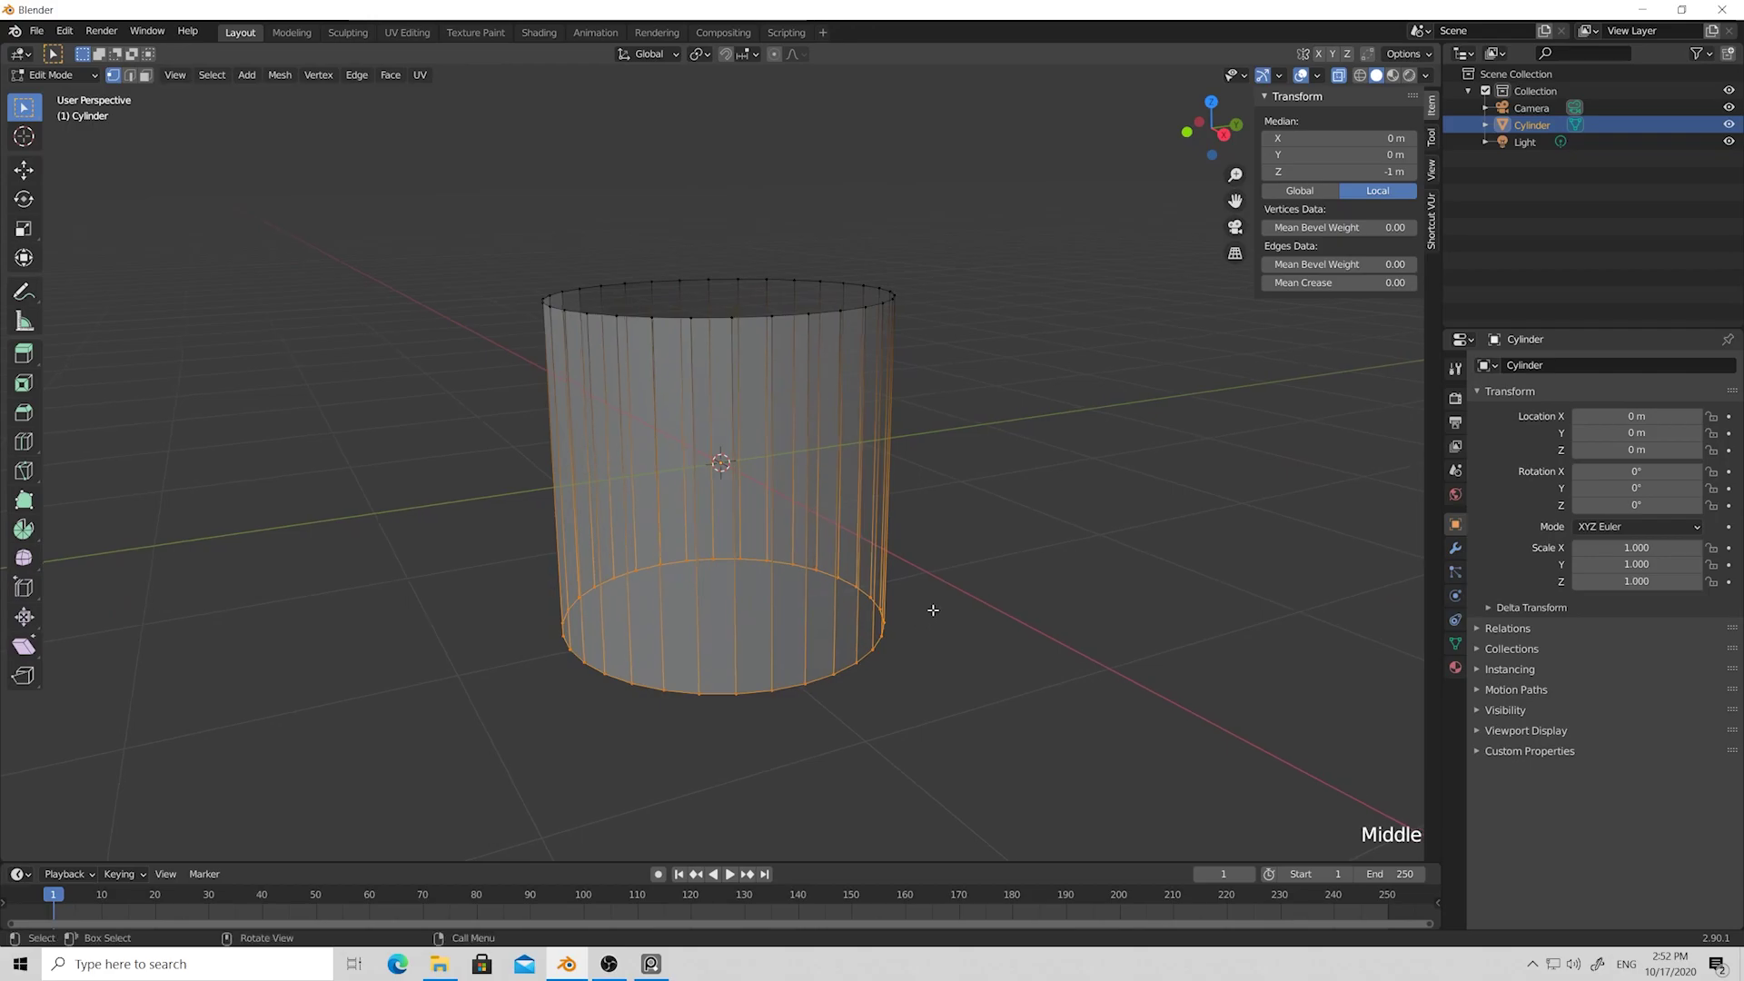
pyautogui.click(1335, 172)
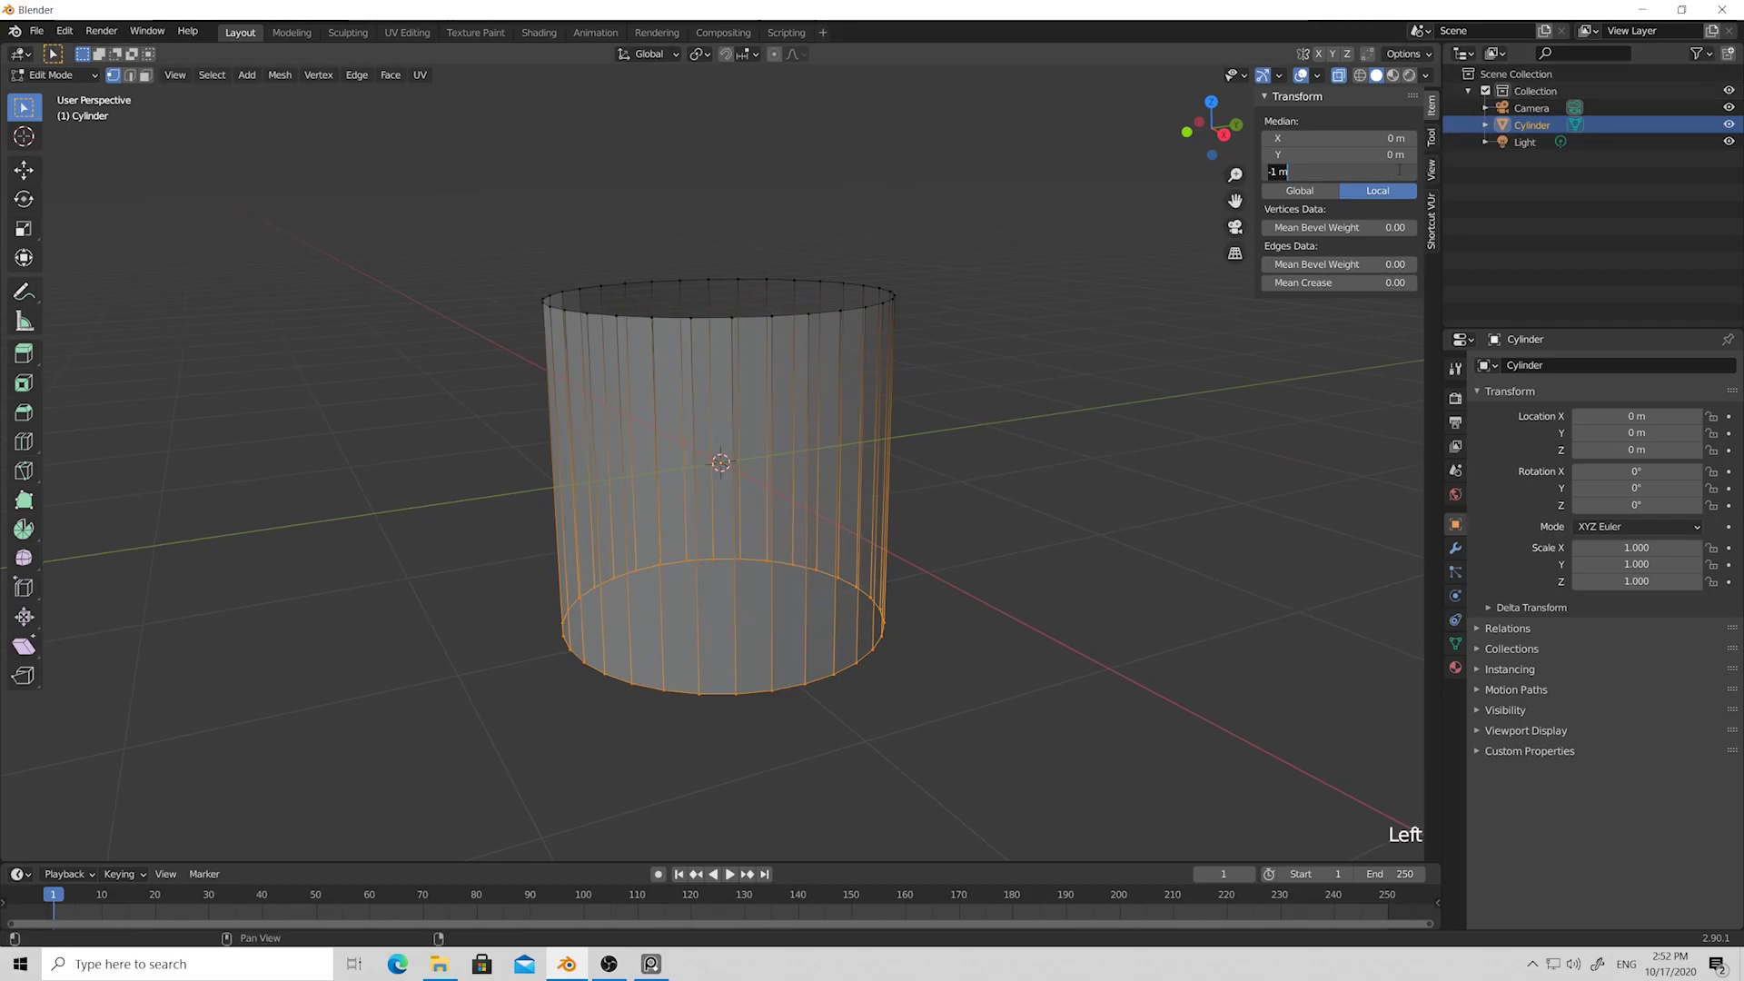
pyautogui.write('0')
pyautogui.press('Return')
pyautogui.click(1002, 334)
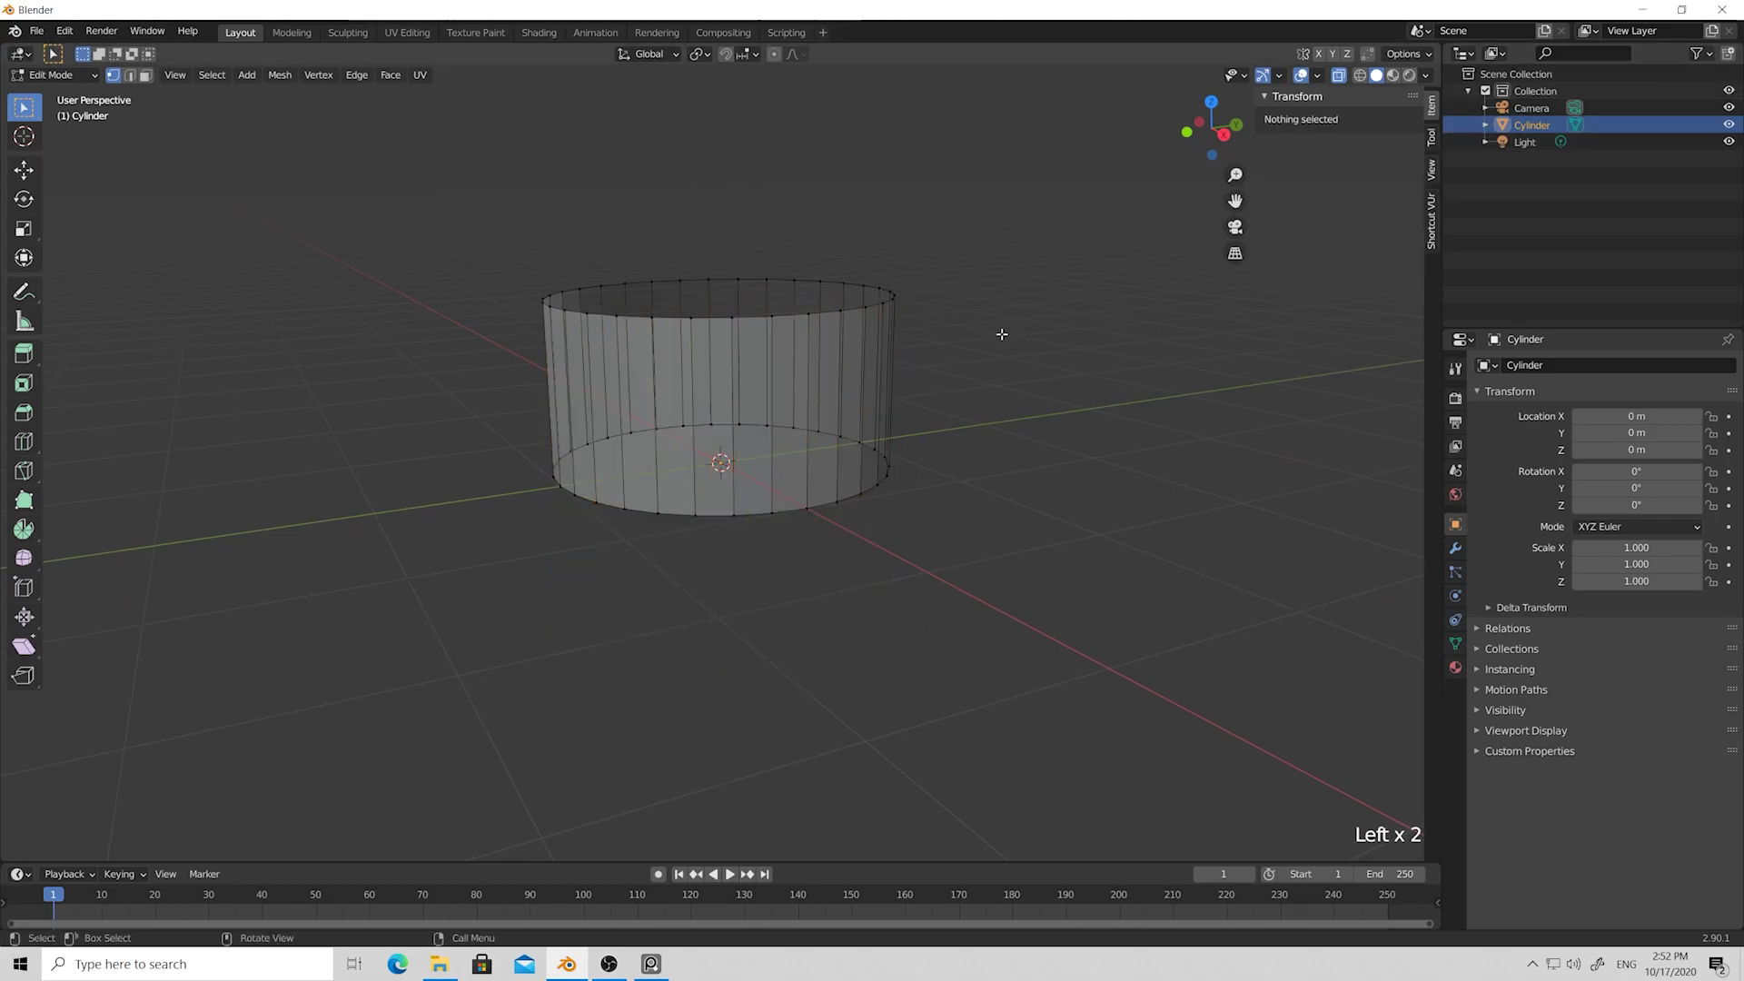
pyautogui.hotkey('alt', 'z')
pyautogui.moveTo(946, 324); pyautogui.dragTo(920, 371, button='middle')
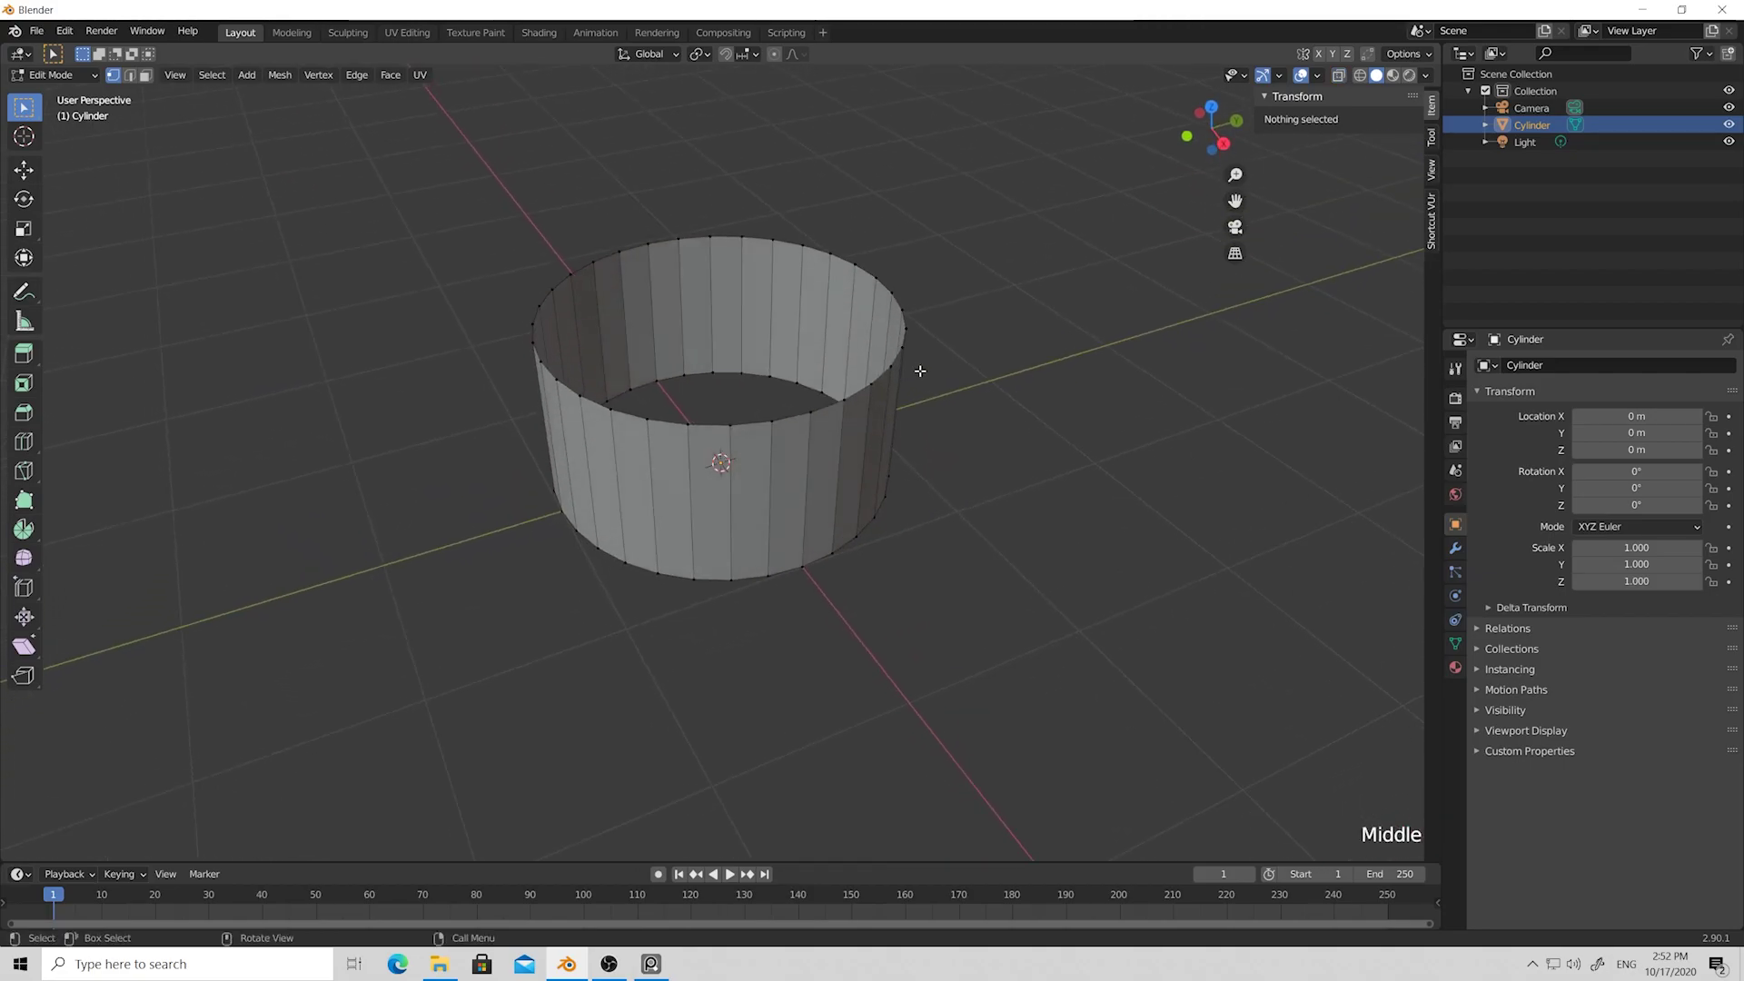
# Extrude the top rim loop and scale it inward into a flat ring with a small central hole.
pyautogui.keyDown('alt'); pyautogui.click(794, 418); pyautogui.keyUp('alt')
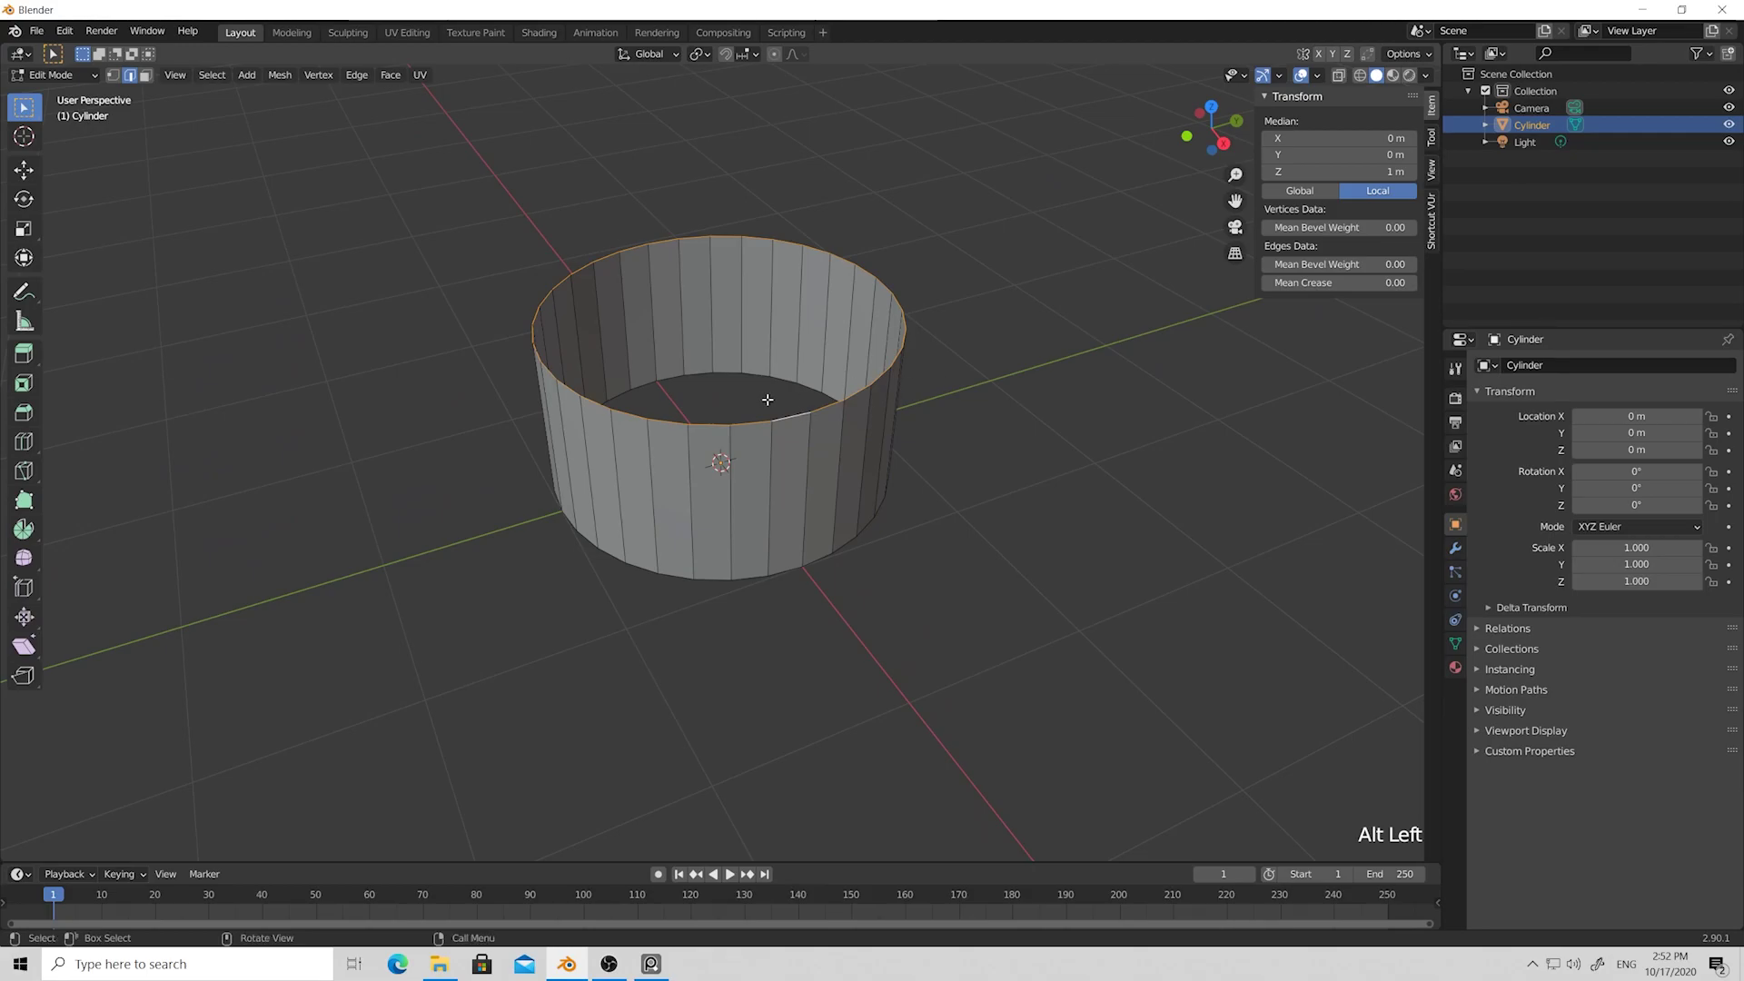
pyautogui.press('e')
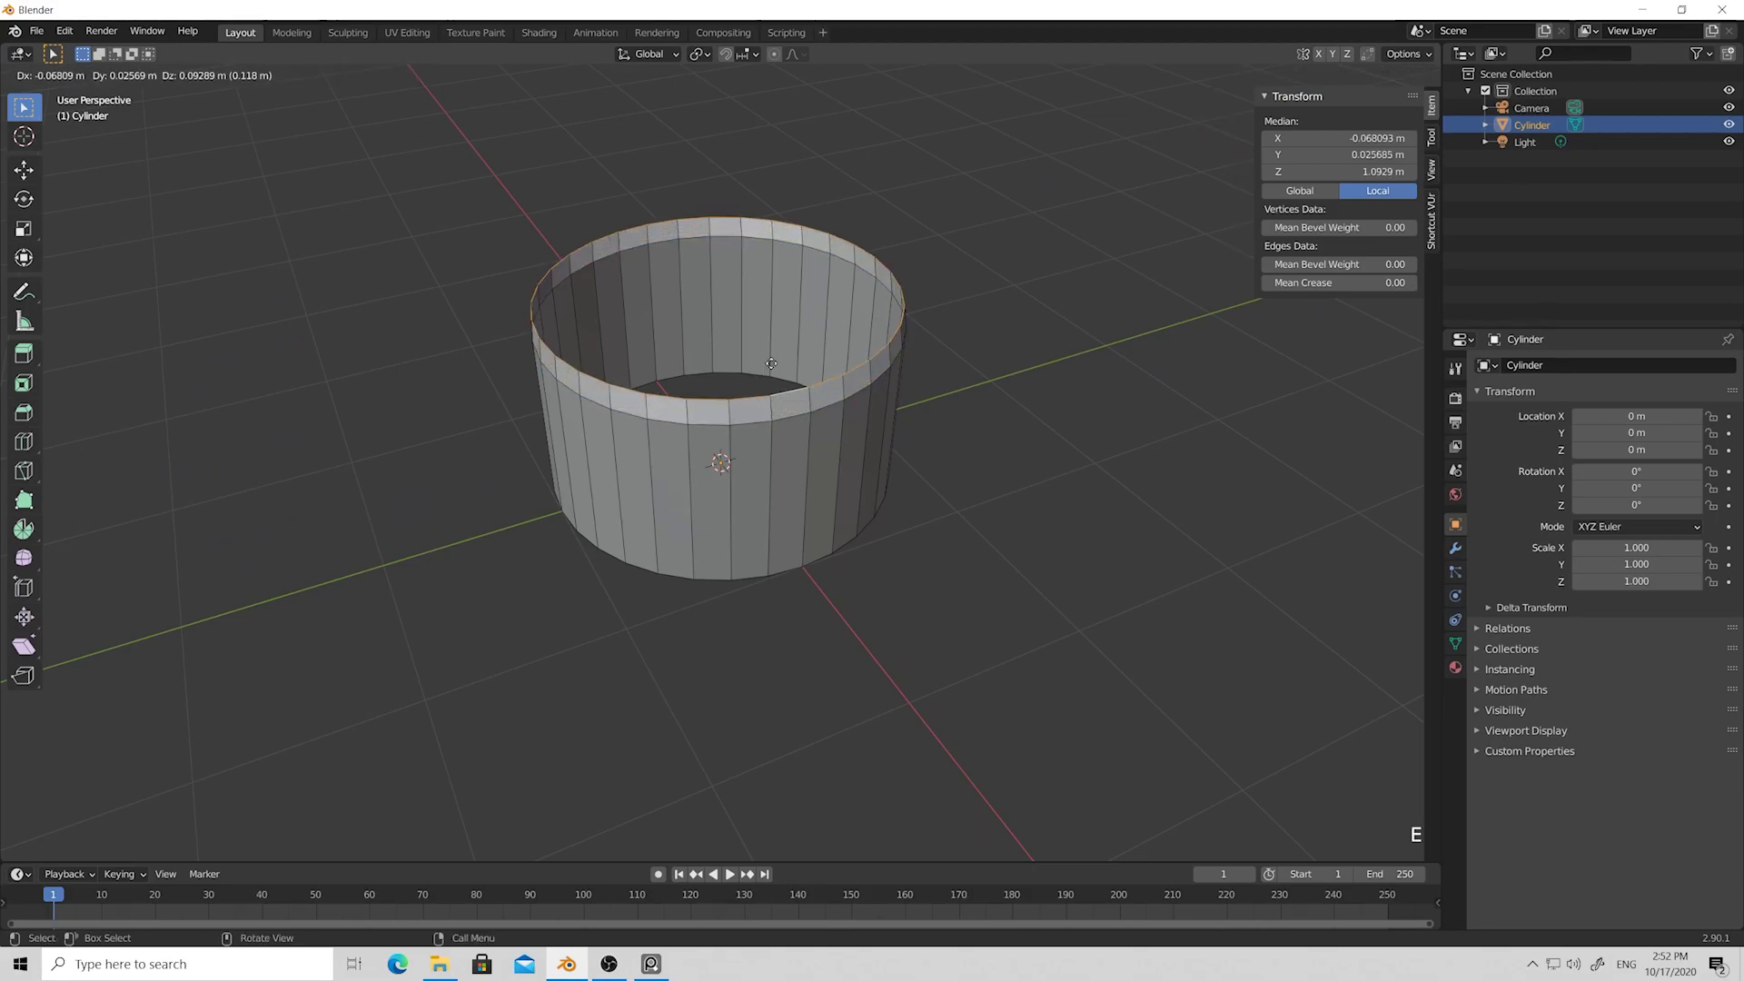
pyautogui.press('s')
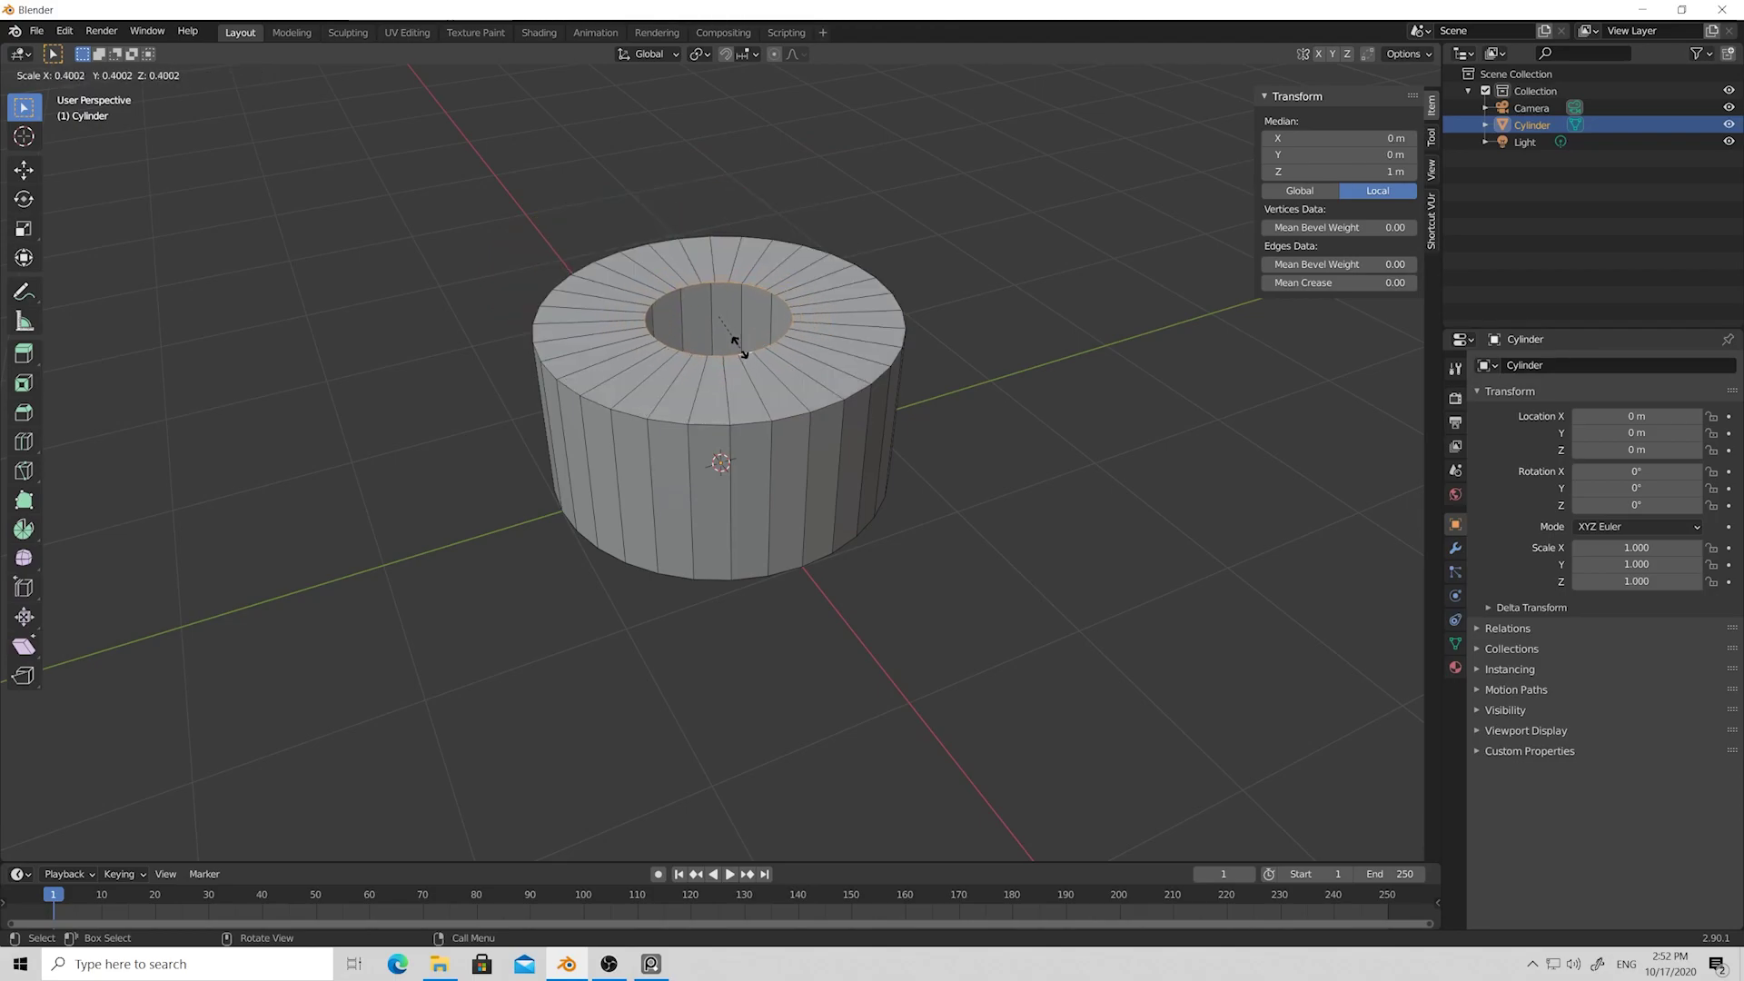
pyautogui.click(737, 345)
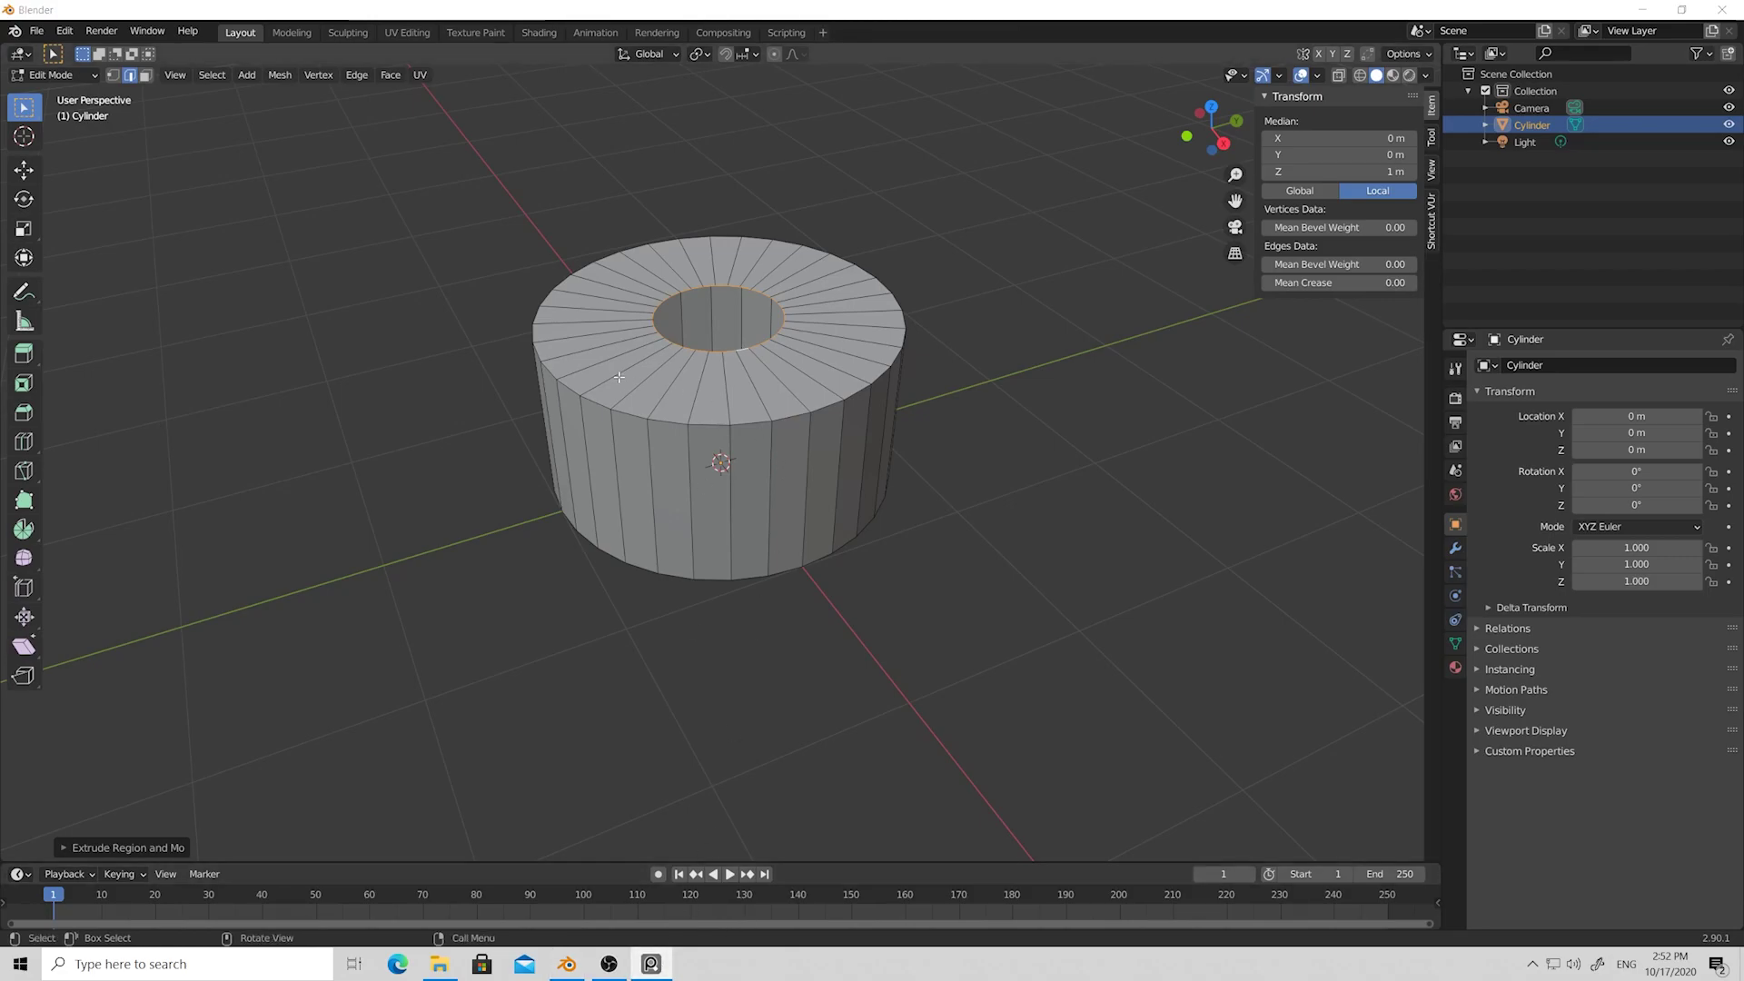
pyautogui.moveTo(968, 380); pyautogui.dragTo(1016, 510, button='middle')
pyautogui.scroll(-5, 868, 486)
pyautogui.scroll(8, 867, 486)
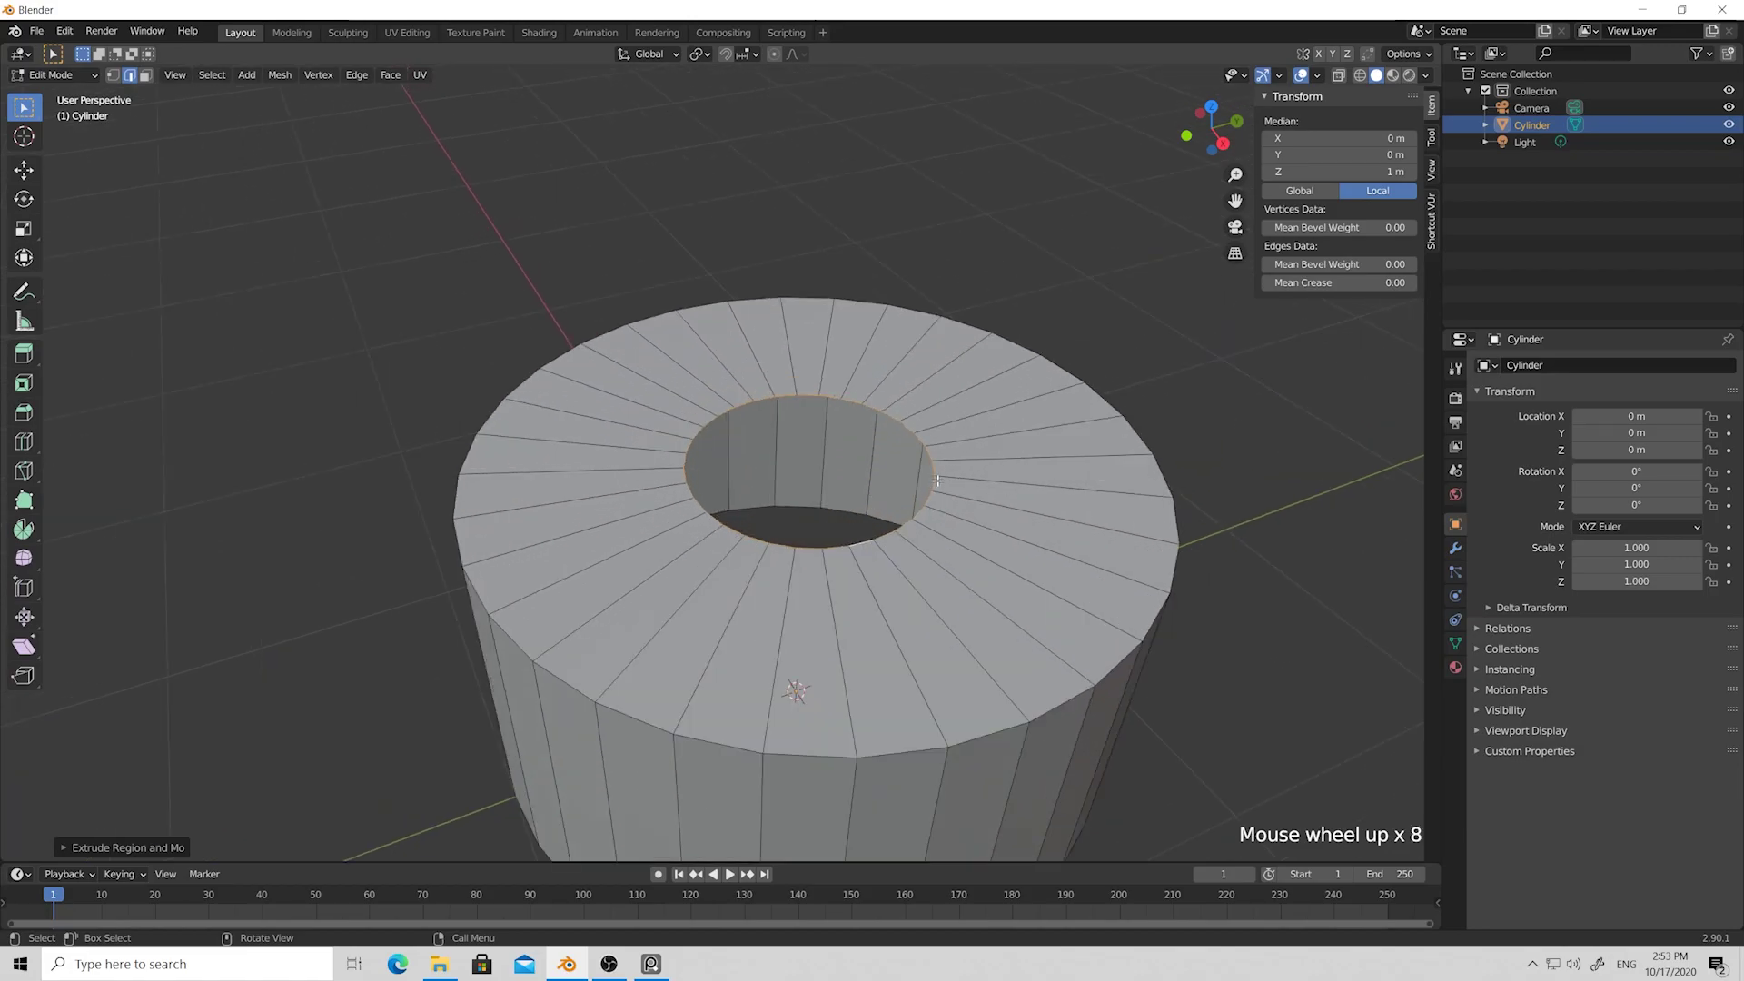
pyautogui.moveTo(867, 486); pyautogui.dragTo(1071, 402, button='middle')
pyautogui.keyDown('alt'); pyautogui.middleClick(945, 451); pyautogui.keyUp('alt')
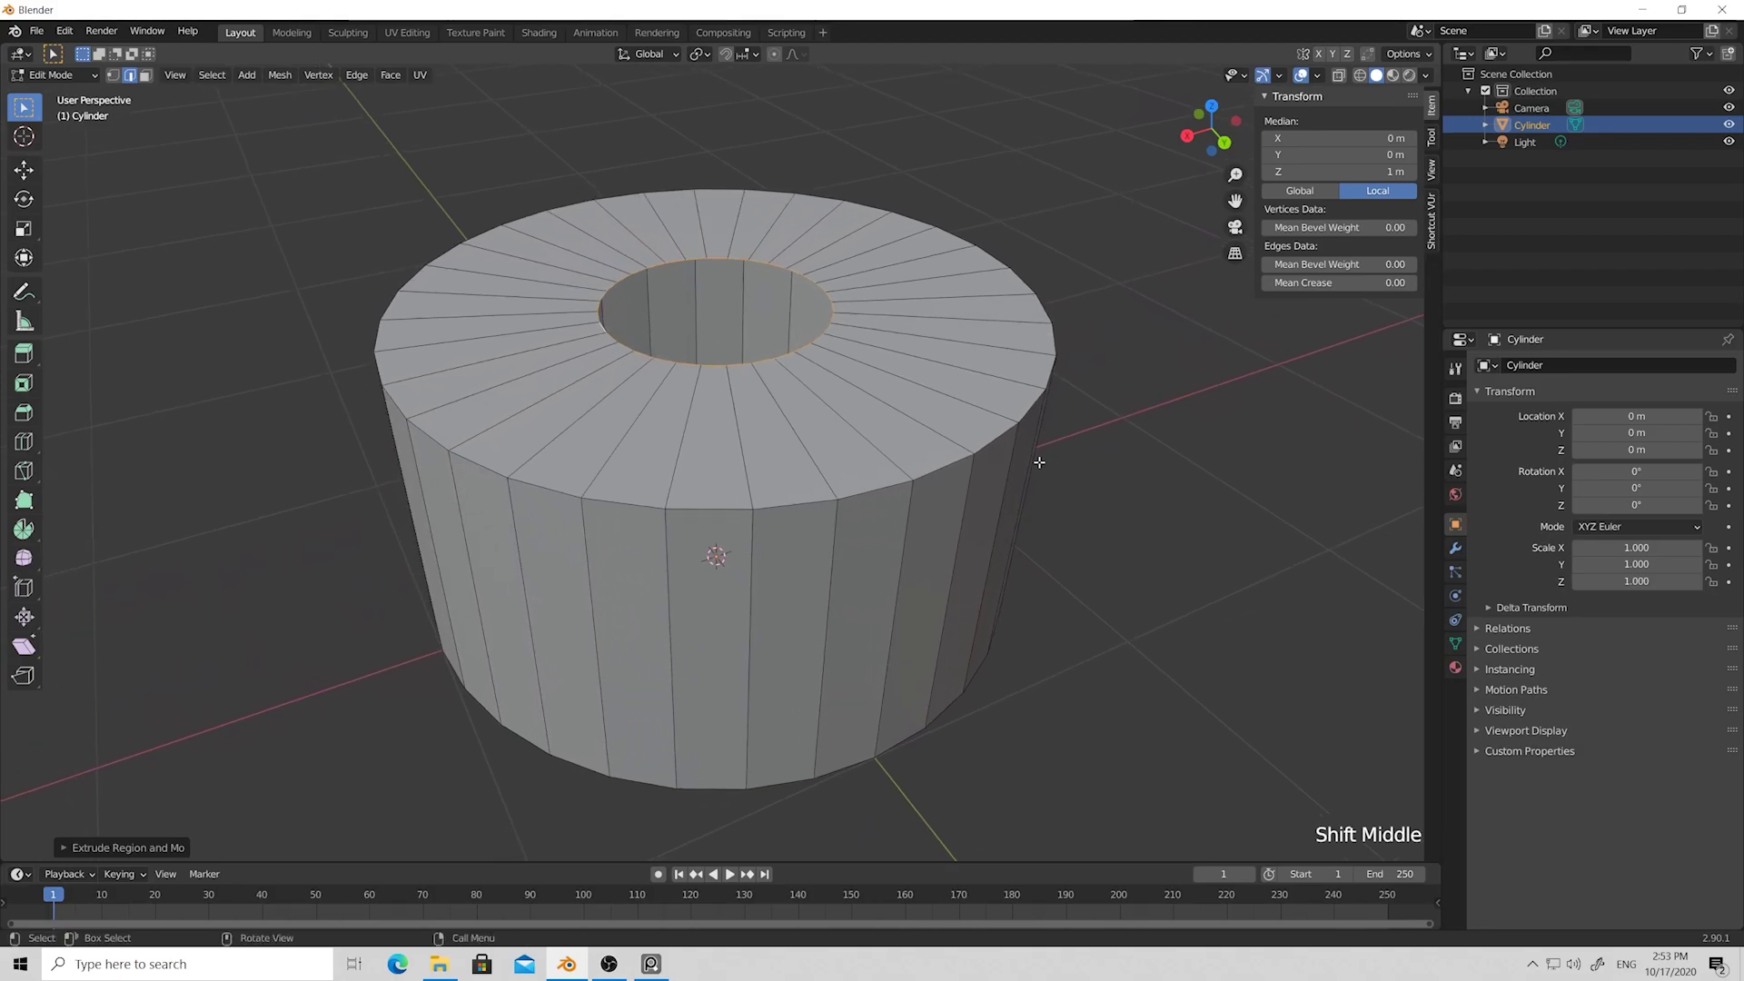
pyautogui.moveTo(1078, 570); pyautogui.dragTo(978, 414, button='middle')
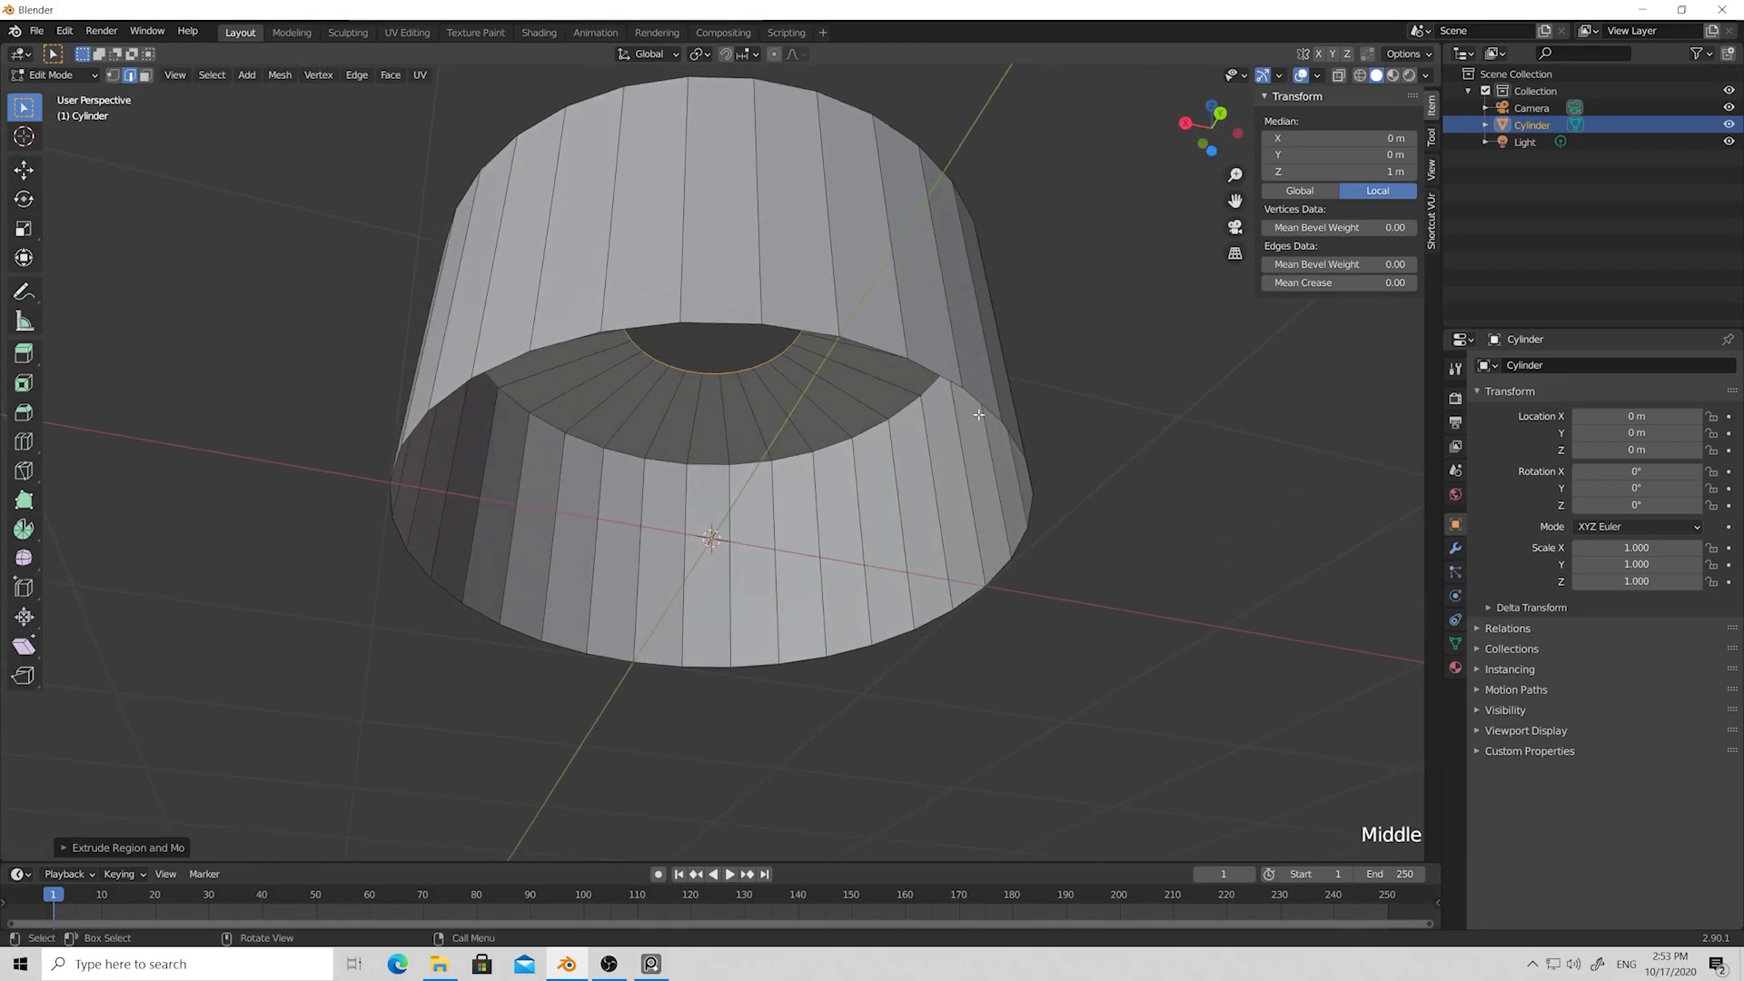
# Extrude the bottom rim loop and scale it nearly to zero to close the floor.
pyautogui.keyDown('alt'); pyautogui.click(936, 373); pyautogui.keyUp('alt')
pyautogui.press('e')
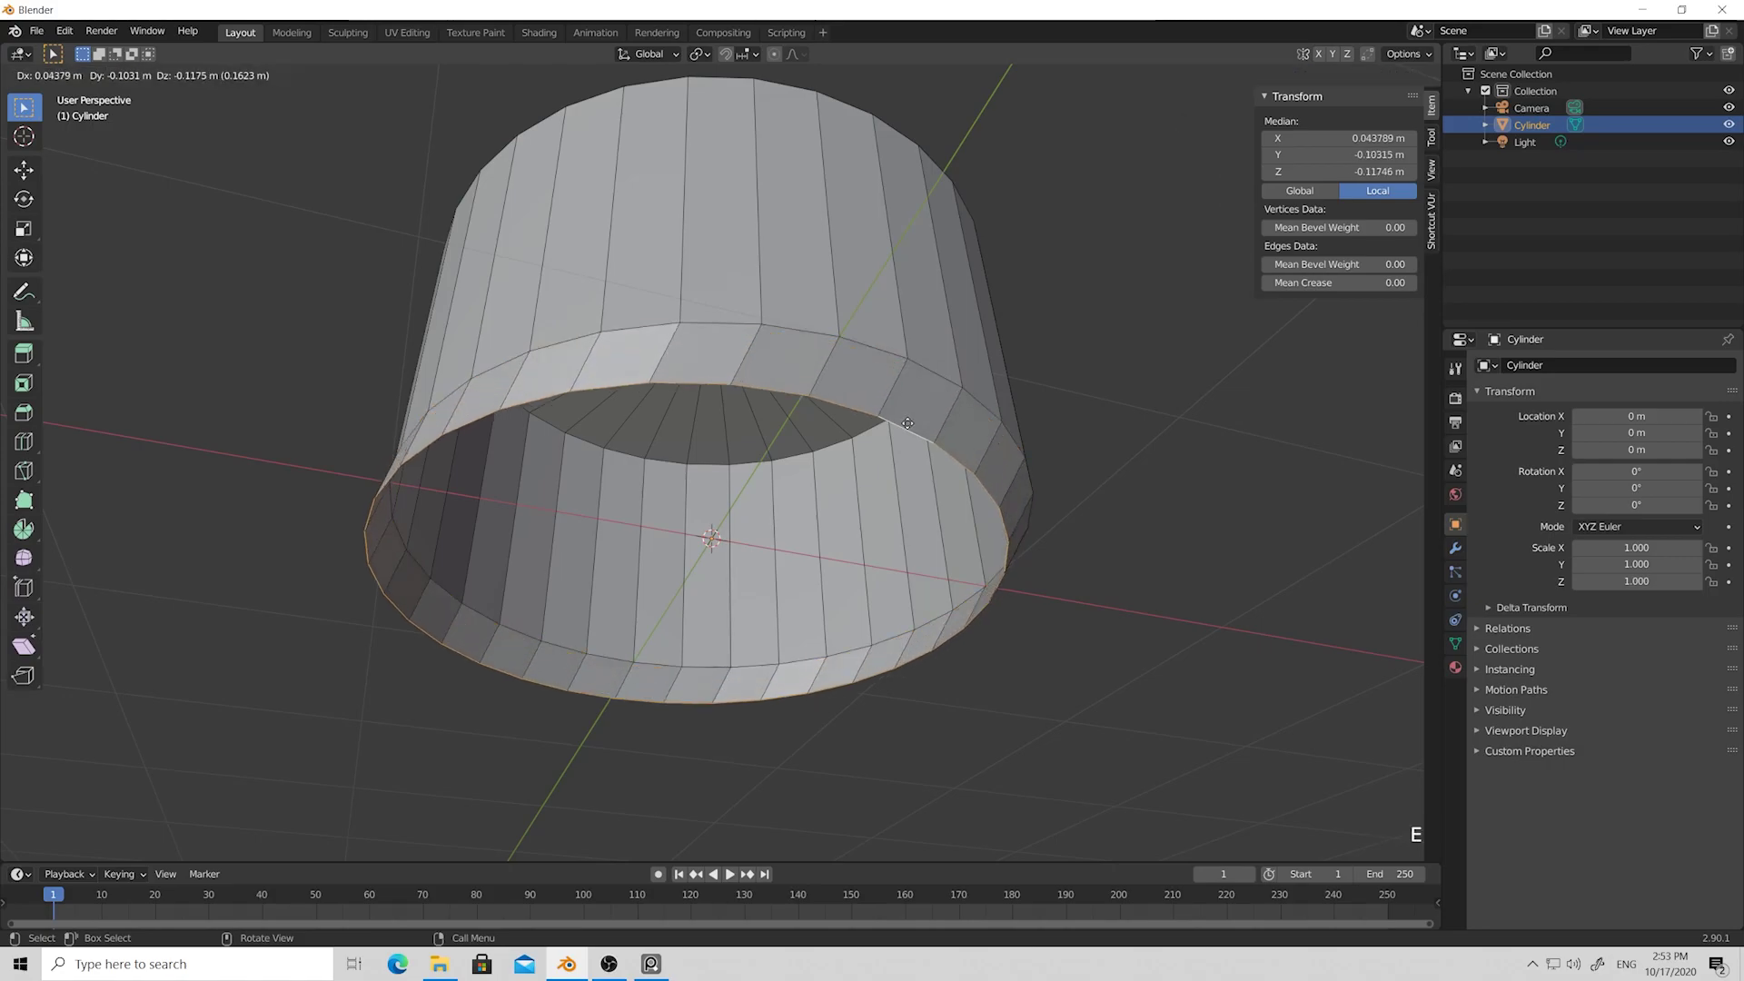
pyautogui.press('s')
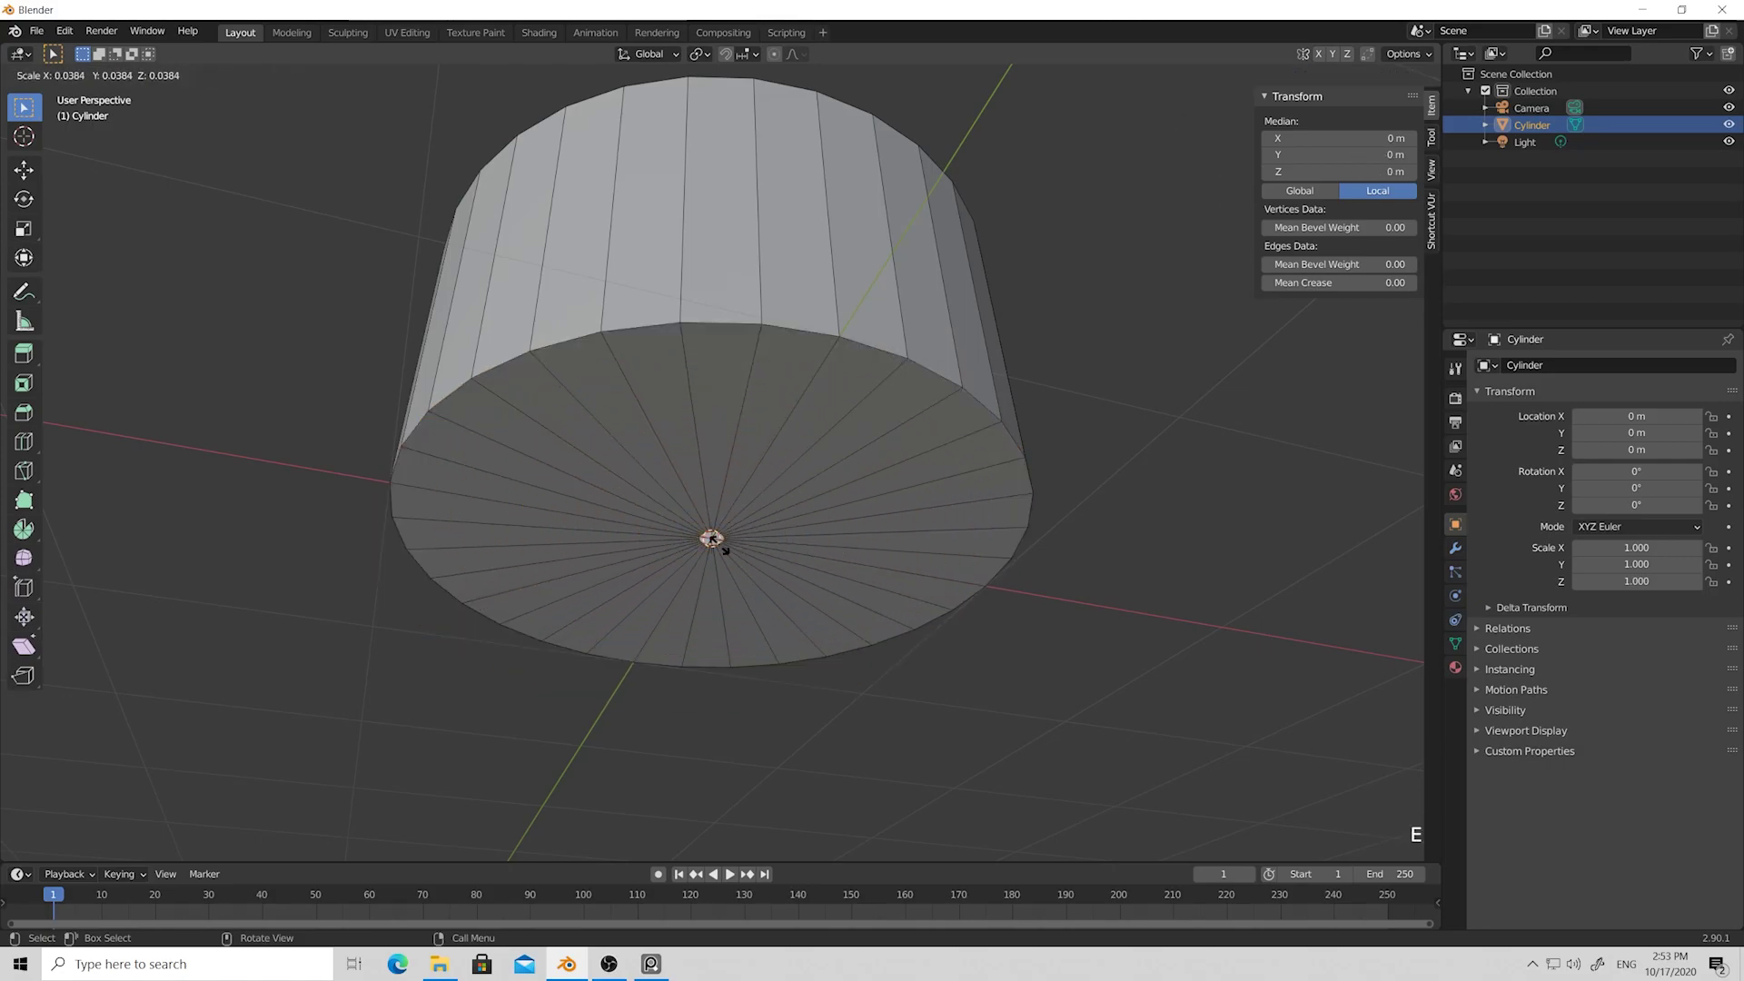
pyautogui.click(713, 539)
# Select the inner edge loop of the top opening.
pyautogui.moveTo(1043, 350); pyautogui.dragTo(882, 473, button='middle')
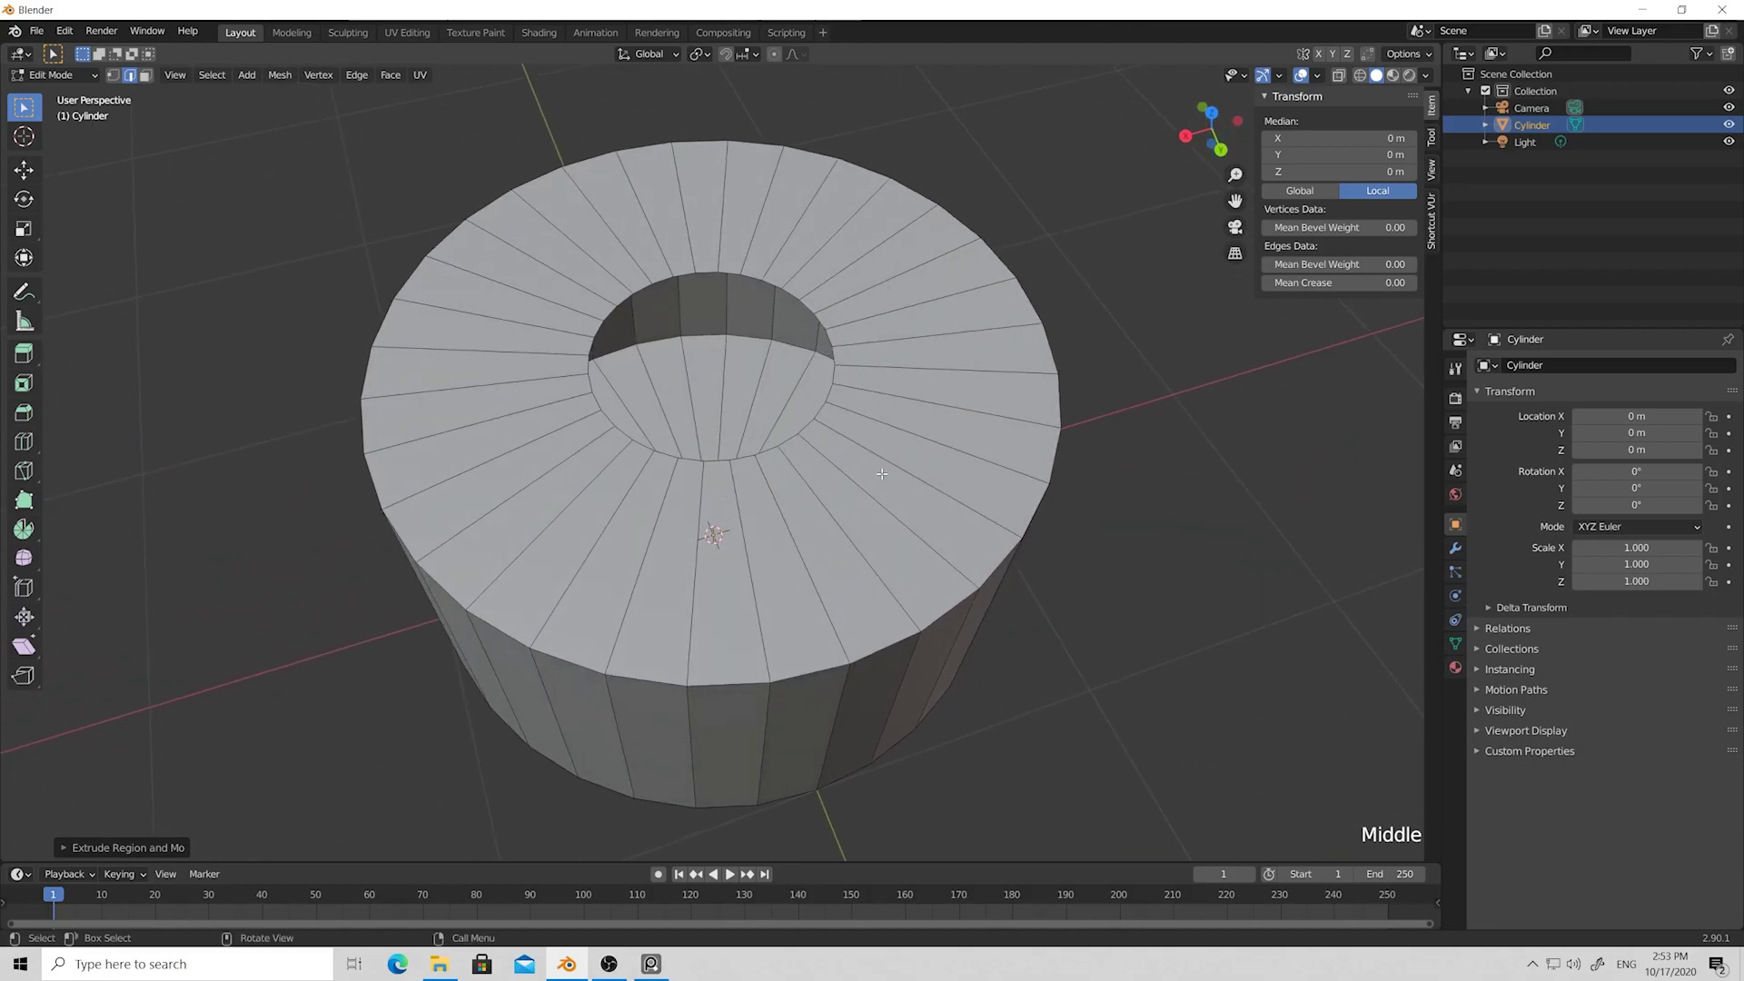
pyautogui.click(808, 429)
pyautogui.keyDown('alt'); pyautogui.click(807, 429); pyautogui.keyUp('alt')
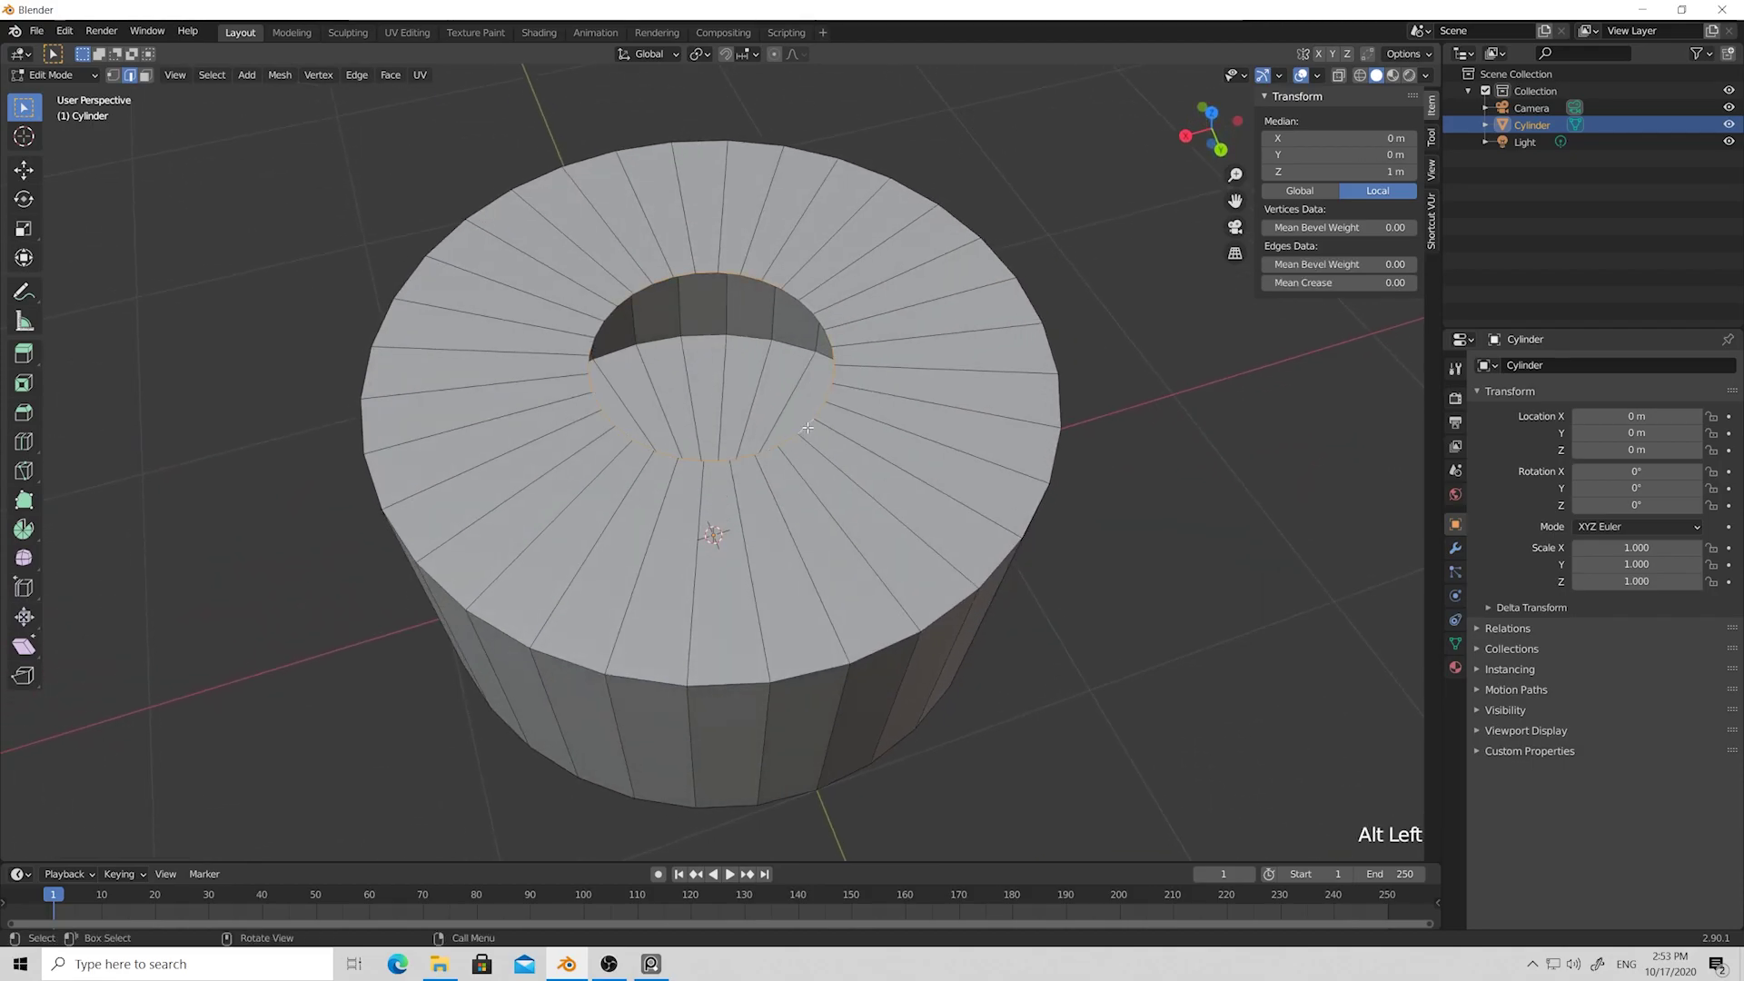
pyautogui.moveTo(829, 429); pyautogui.dragTo(820, 327, button='middle')
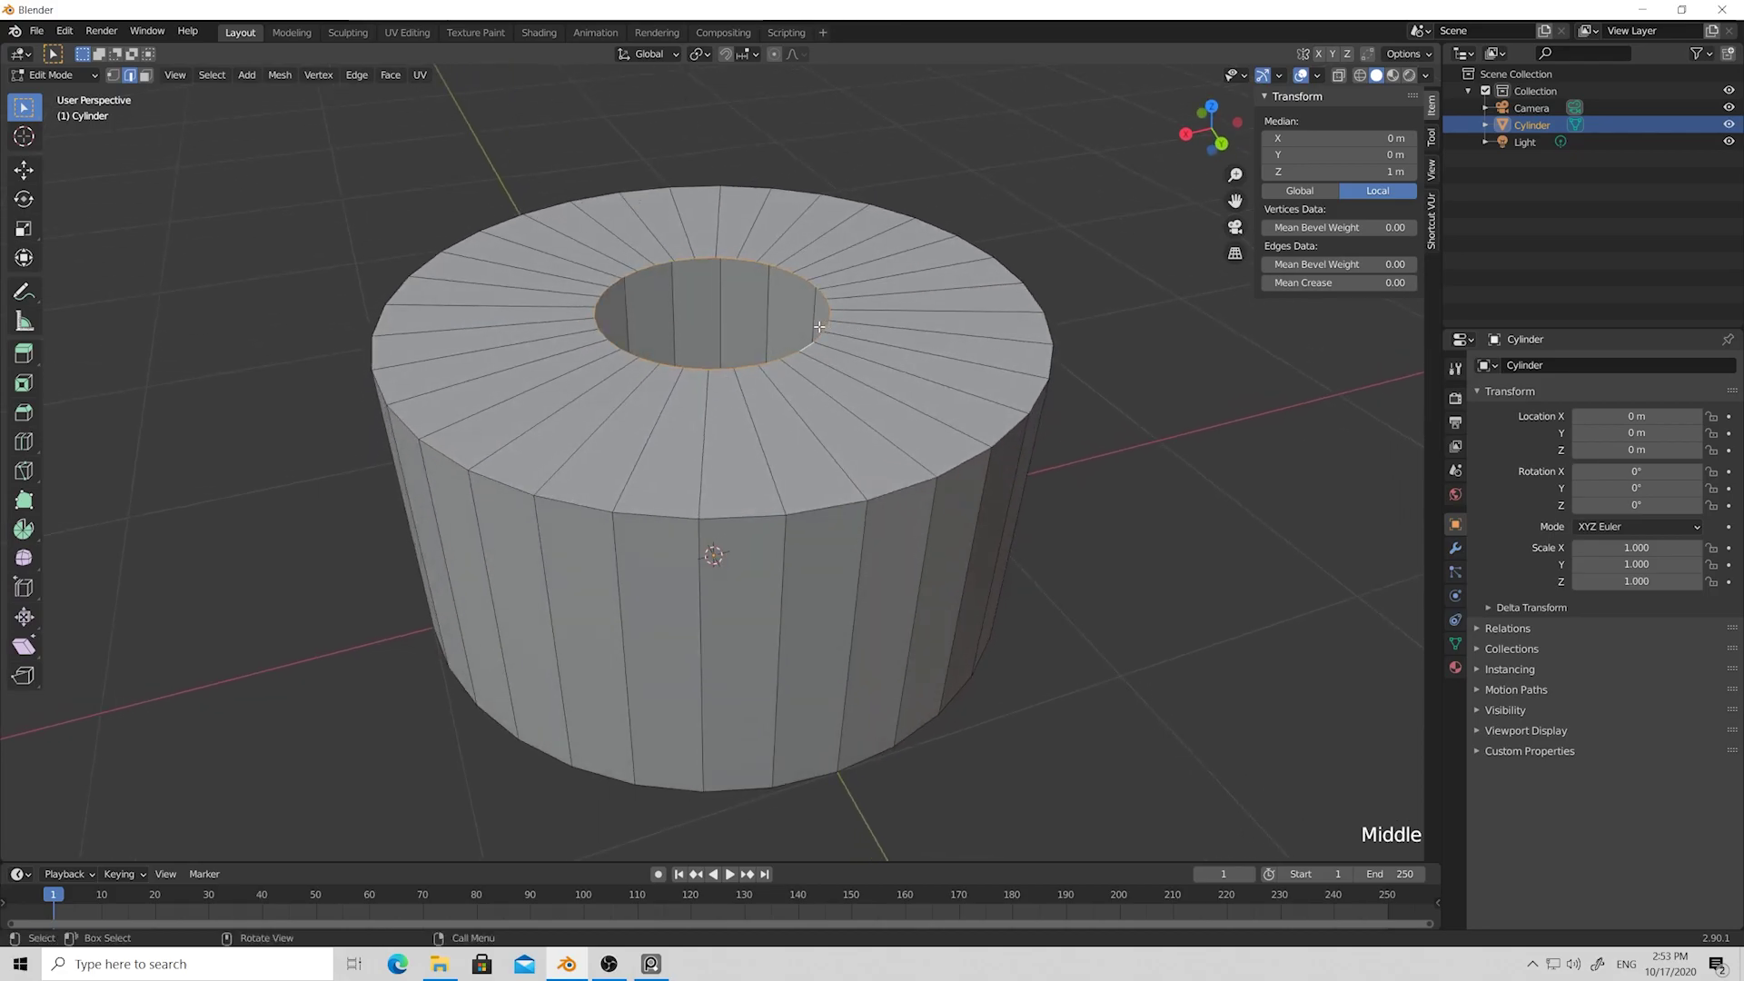
# Extrude the opening loop straight up along Z into a short collar.
pyautogui.press('e')
pyautogui.press('z')
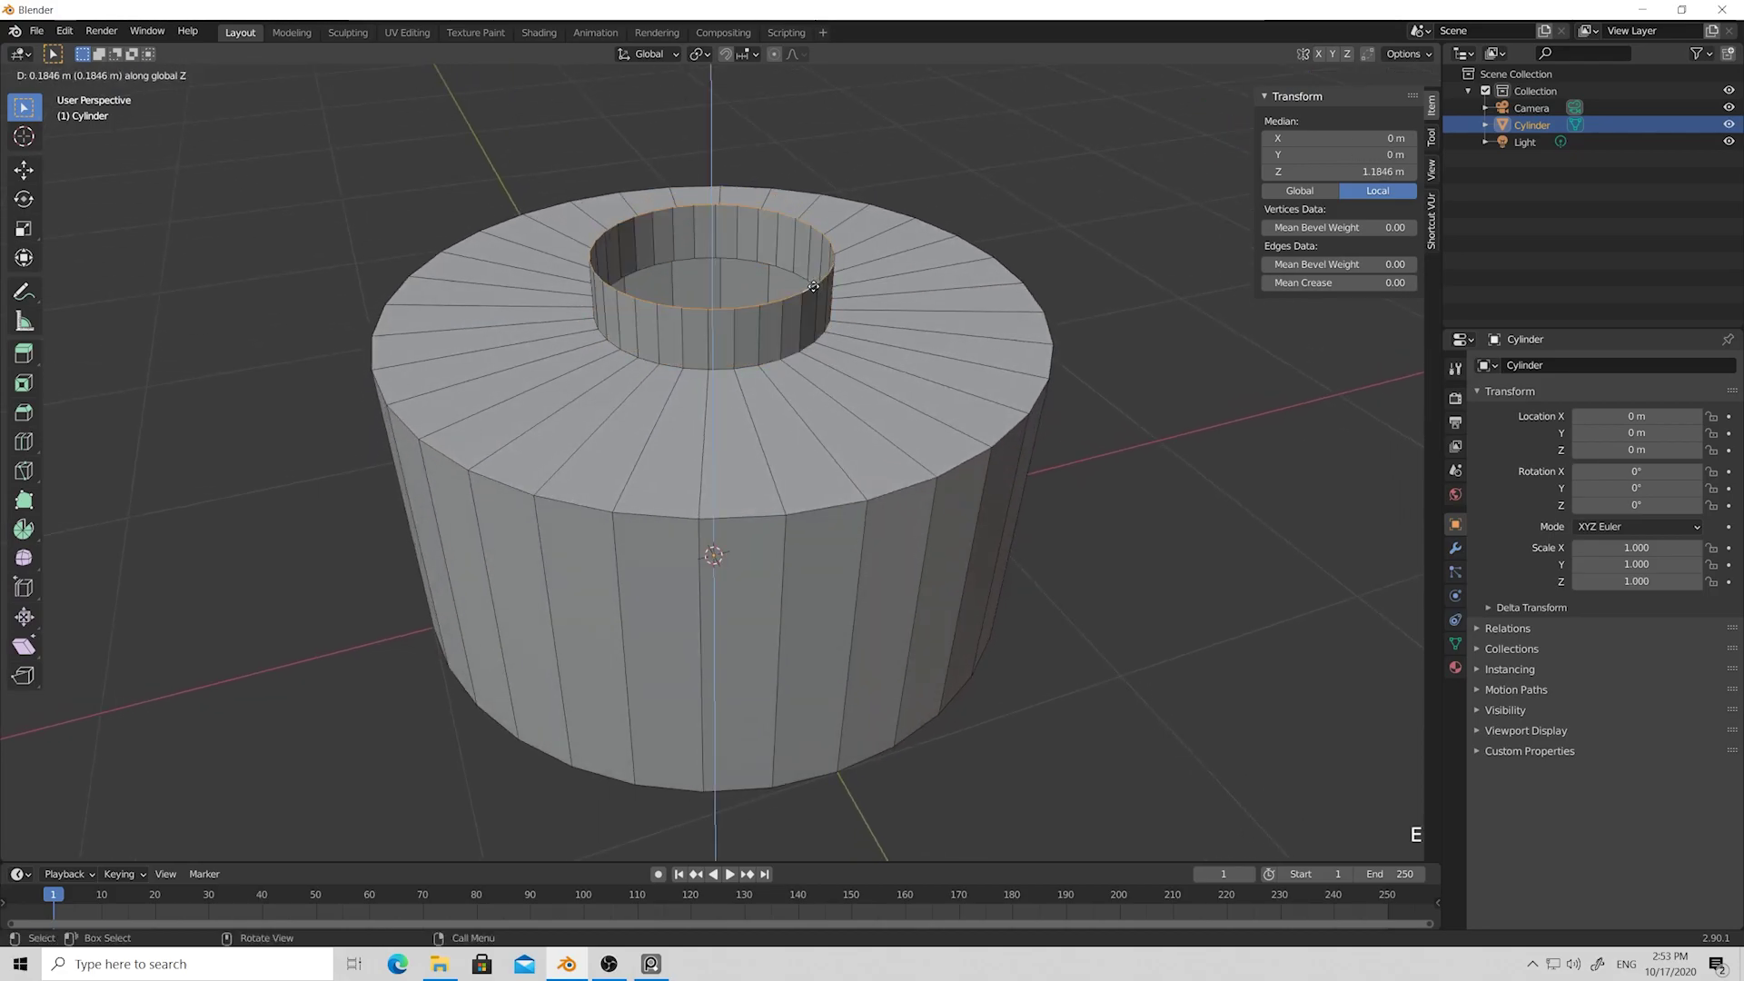
pyautogui.click(791, 333)
# Extrude the collar rim again and scale it inward to 0.8926 to form a narrow ledge.
pyautogui.press('e')
pyautogui.press('s')
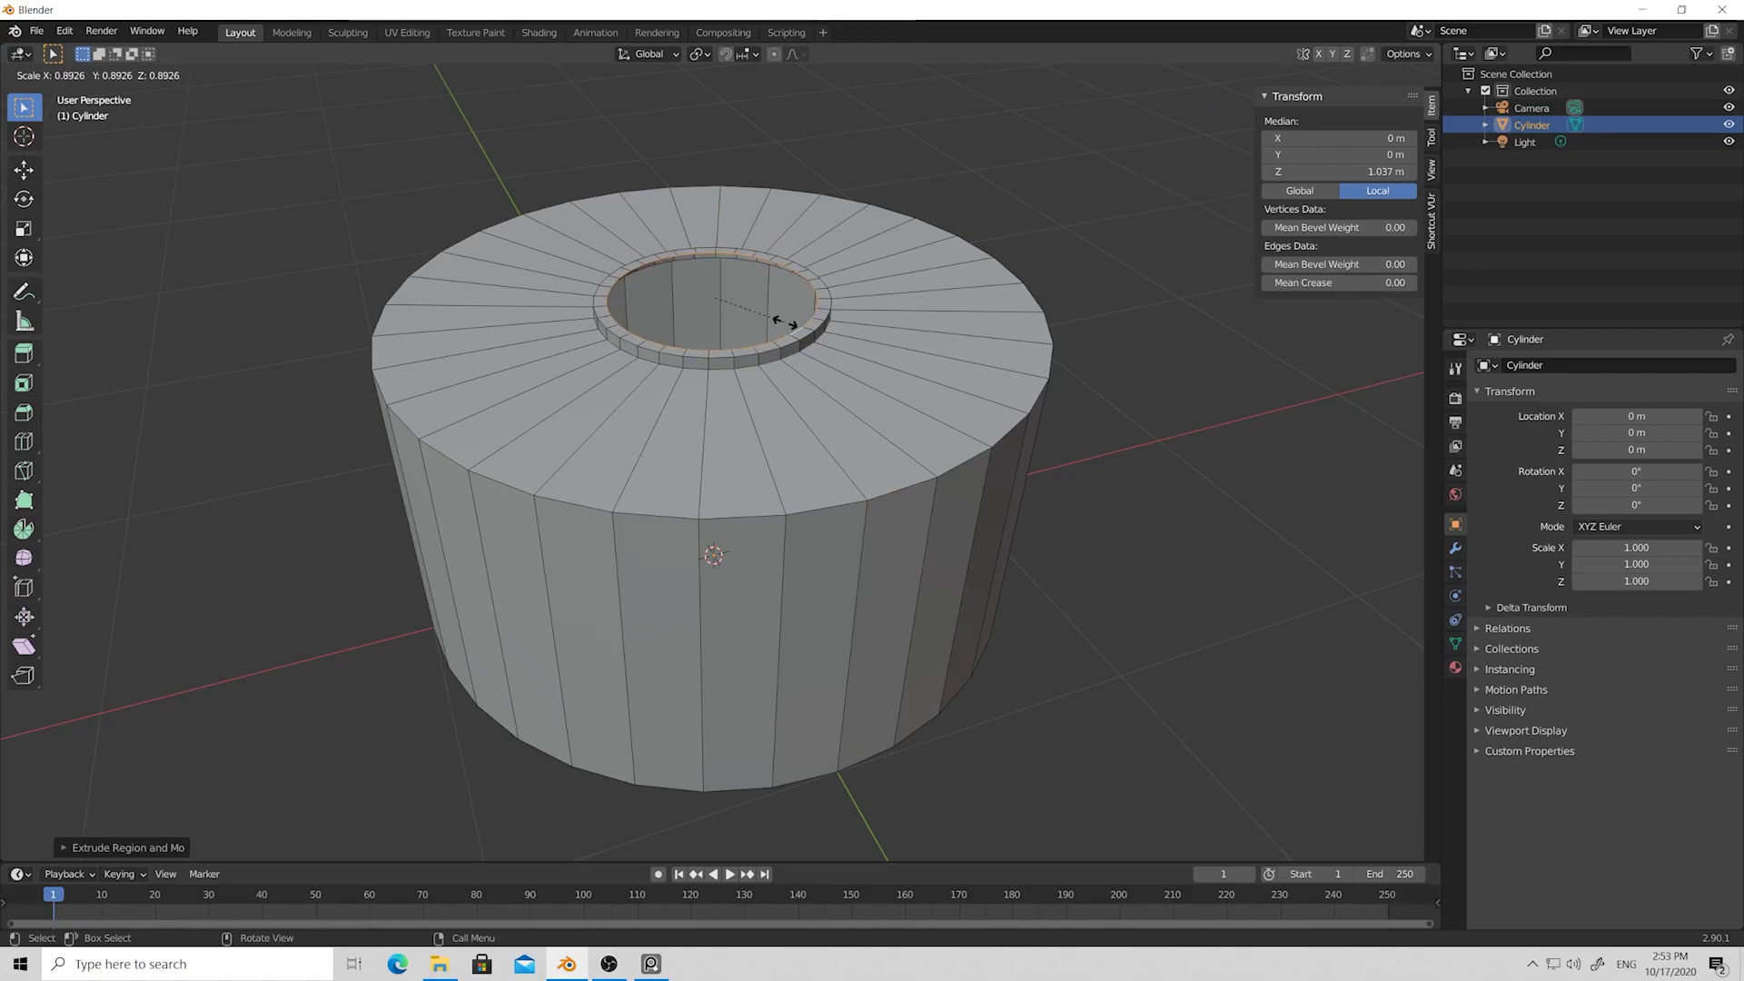
pyautogui.click(785, 323)
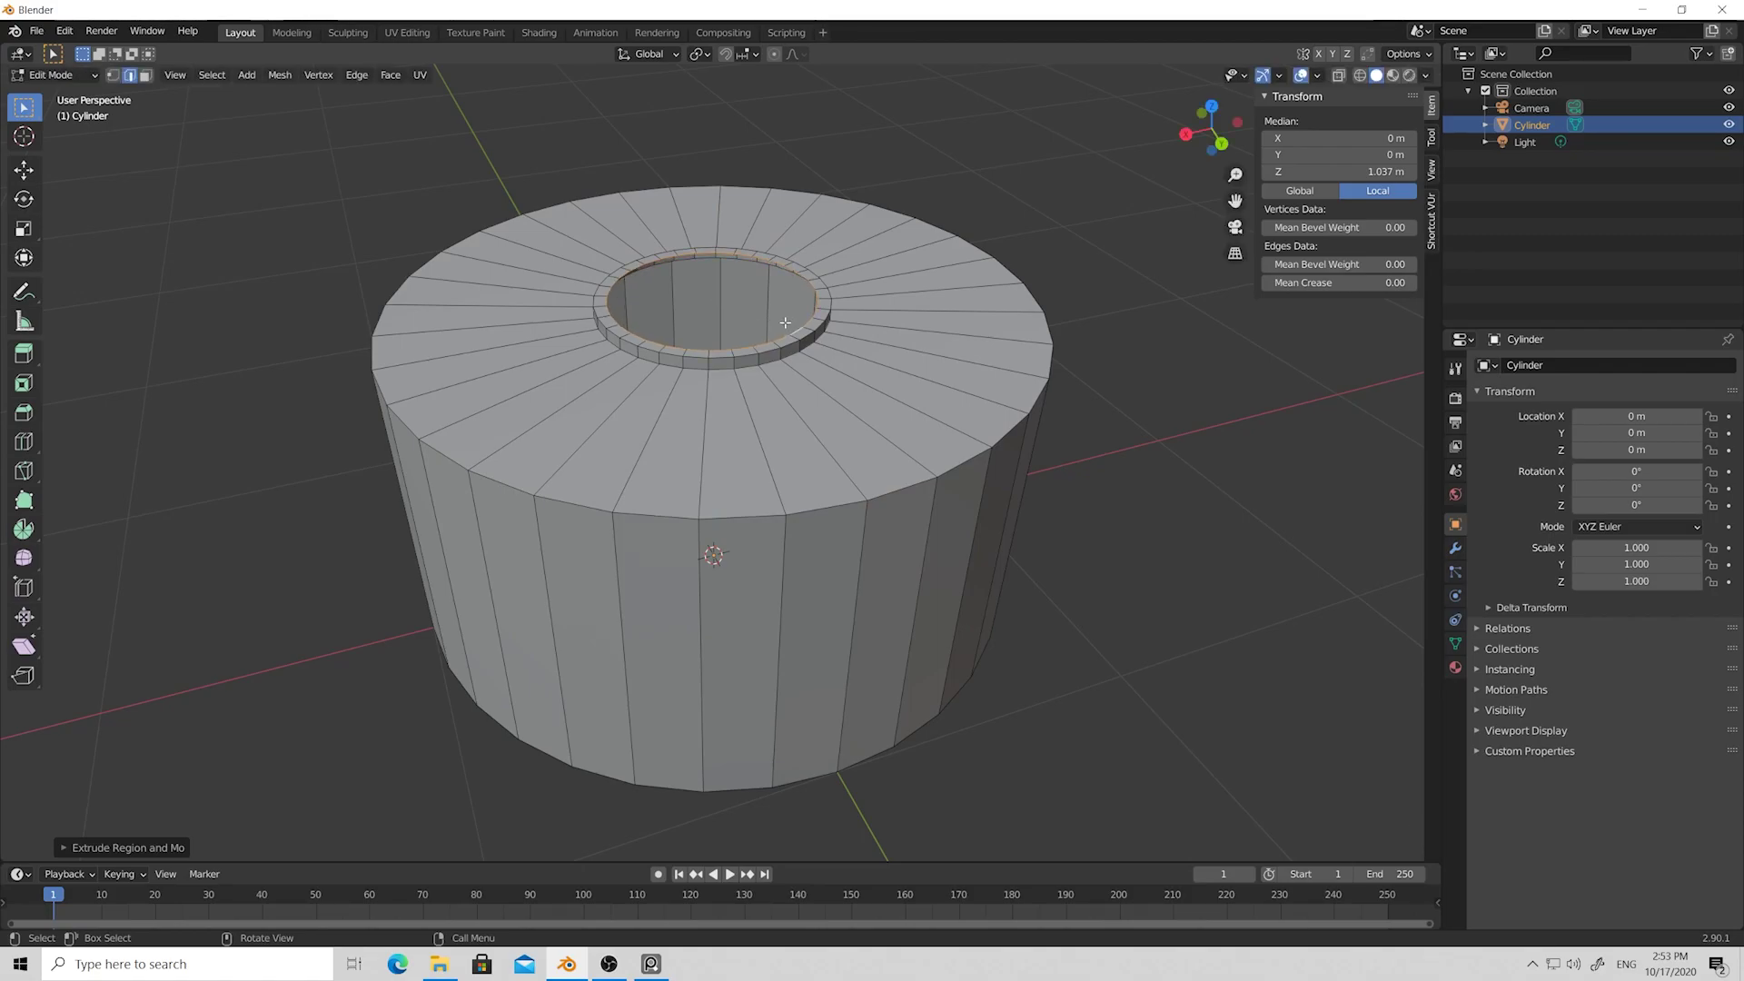
pyautogui.moveTo(1081, 441); pyautogui.dragTo(818, 444, button='middle')
pyautogui.keyDown('alt'); pyautogui.click(816, 446); pyautogui.keyUp('alt')
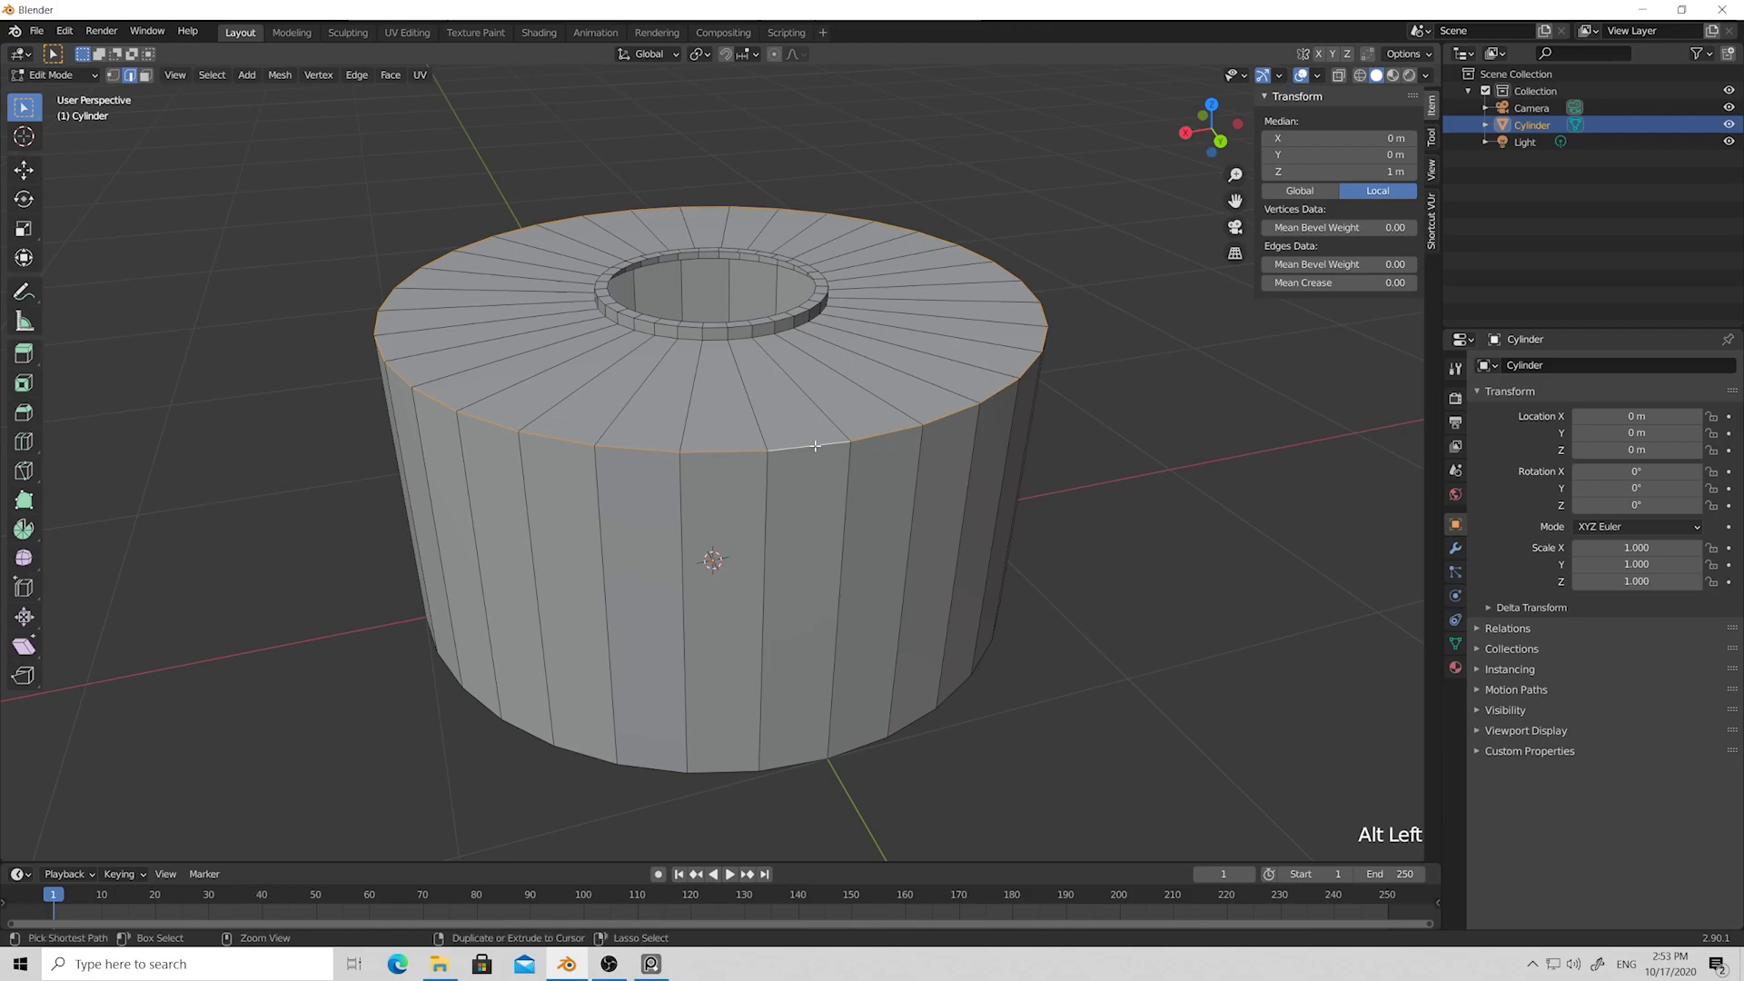
# Bevel the top outer edge loop with 7 segments at 0.259 m width.
pyautogui.hotkey('ctrl', 'b')
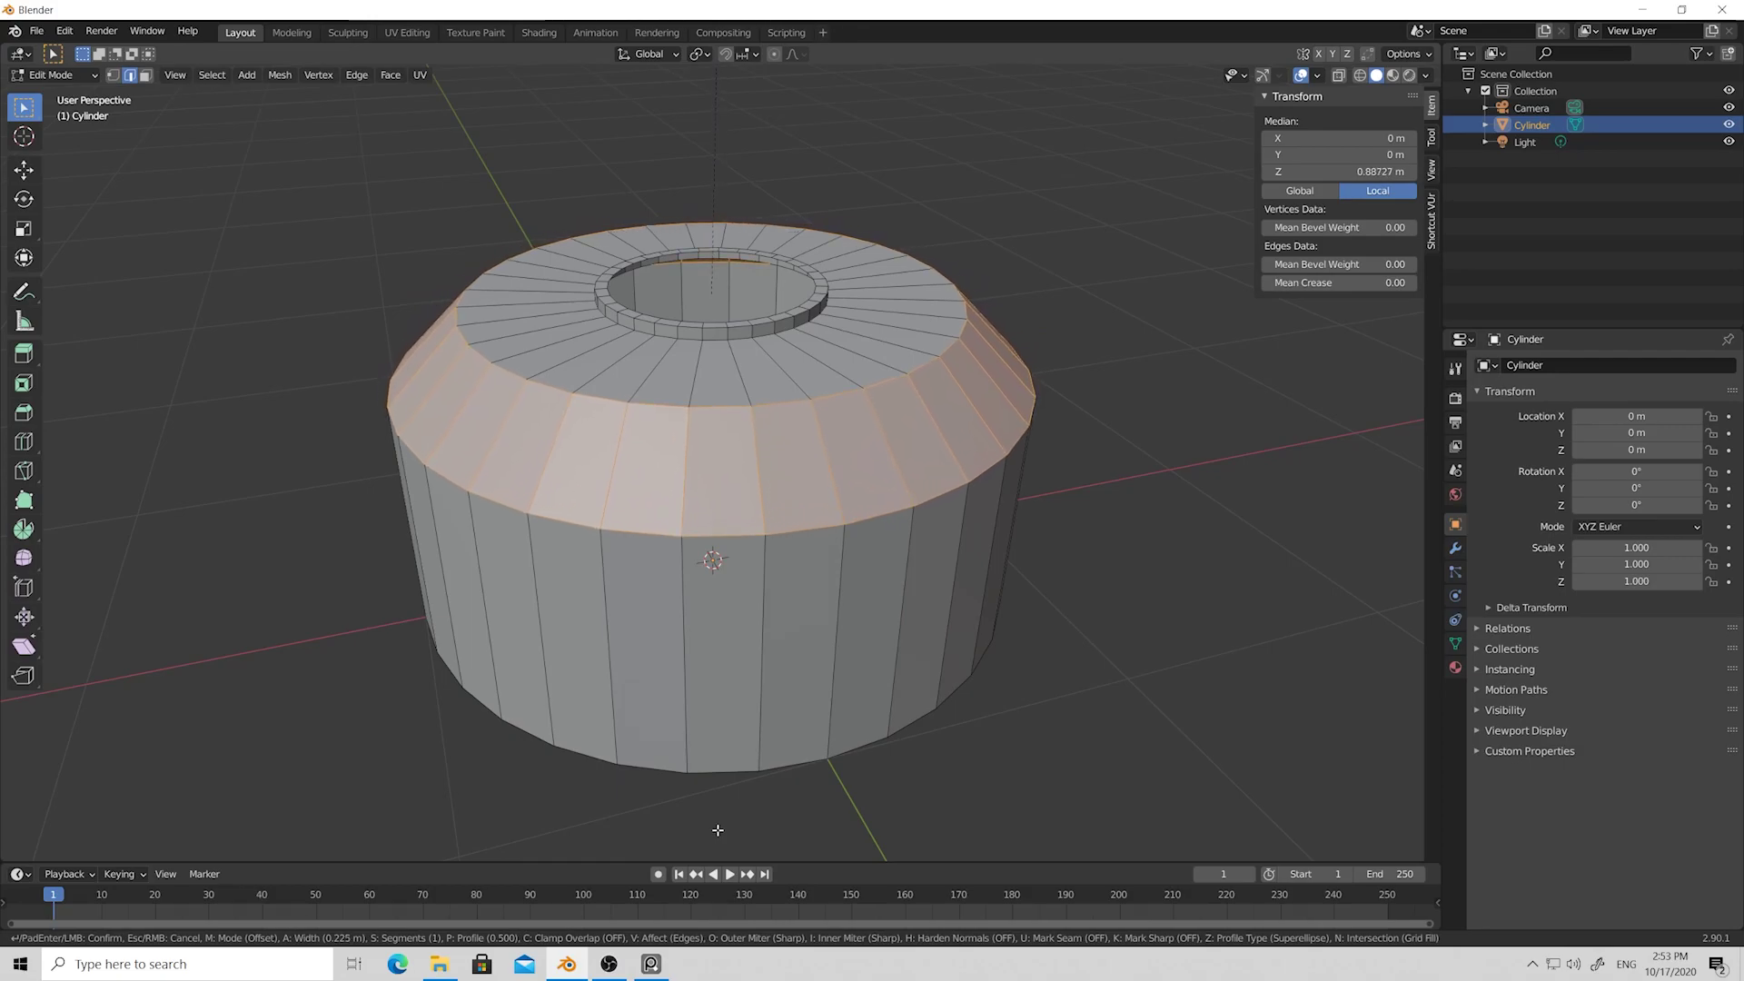
pyautogui.scroll(5, 718, 829)
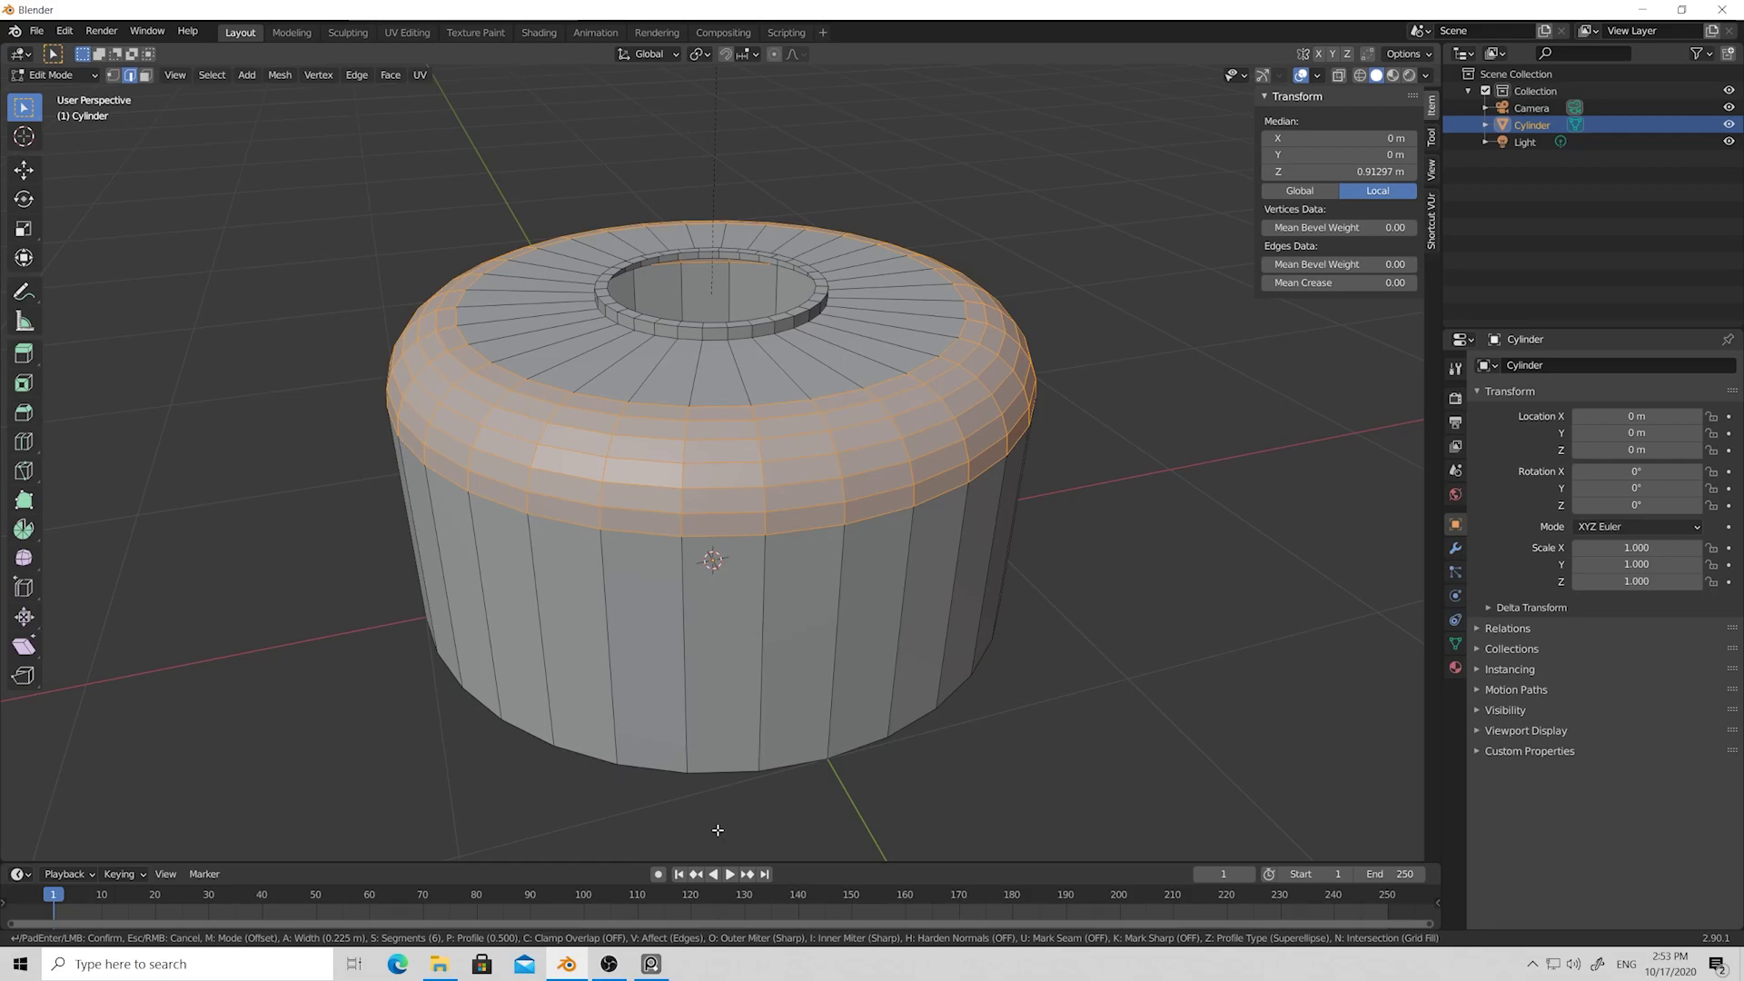
pyautogui.scroll(1, 717, 829)
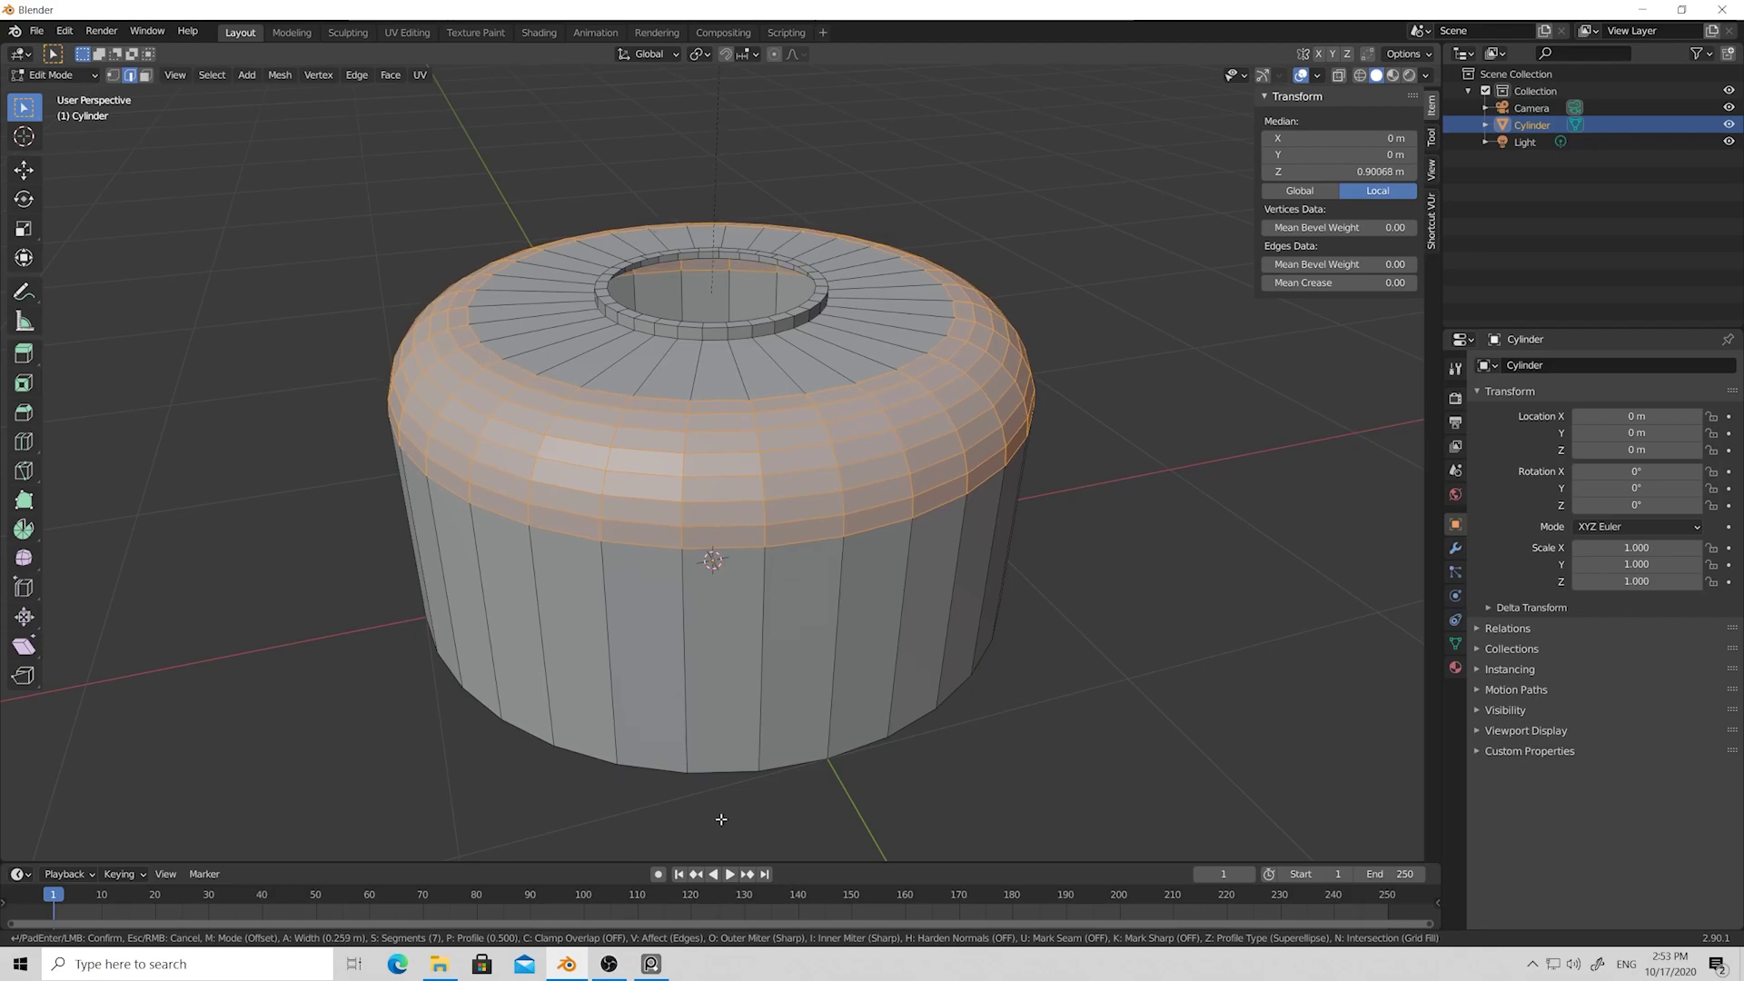
pyautogui.click(1040, 732)
pyautogui.click(1040, 733)
pyautogui.moveTo(1040, 732); pyautogui.dragTo(1035, 631, button='middle')
# Bevel the bottom rim loop with 3 segments at about 0.0338 m width.
pyautogui.keyDown('alt'); pyautogui.click(874, 472); pyautogui.keyUp('alt')
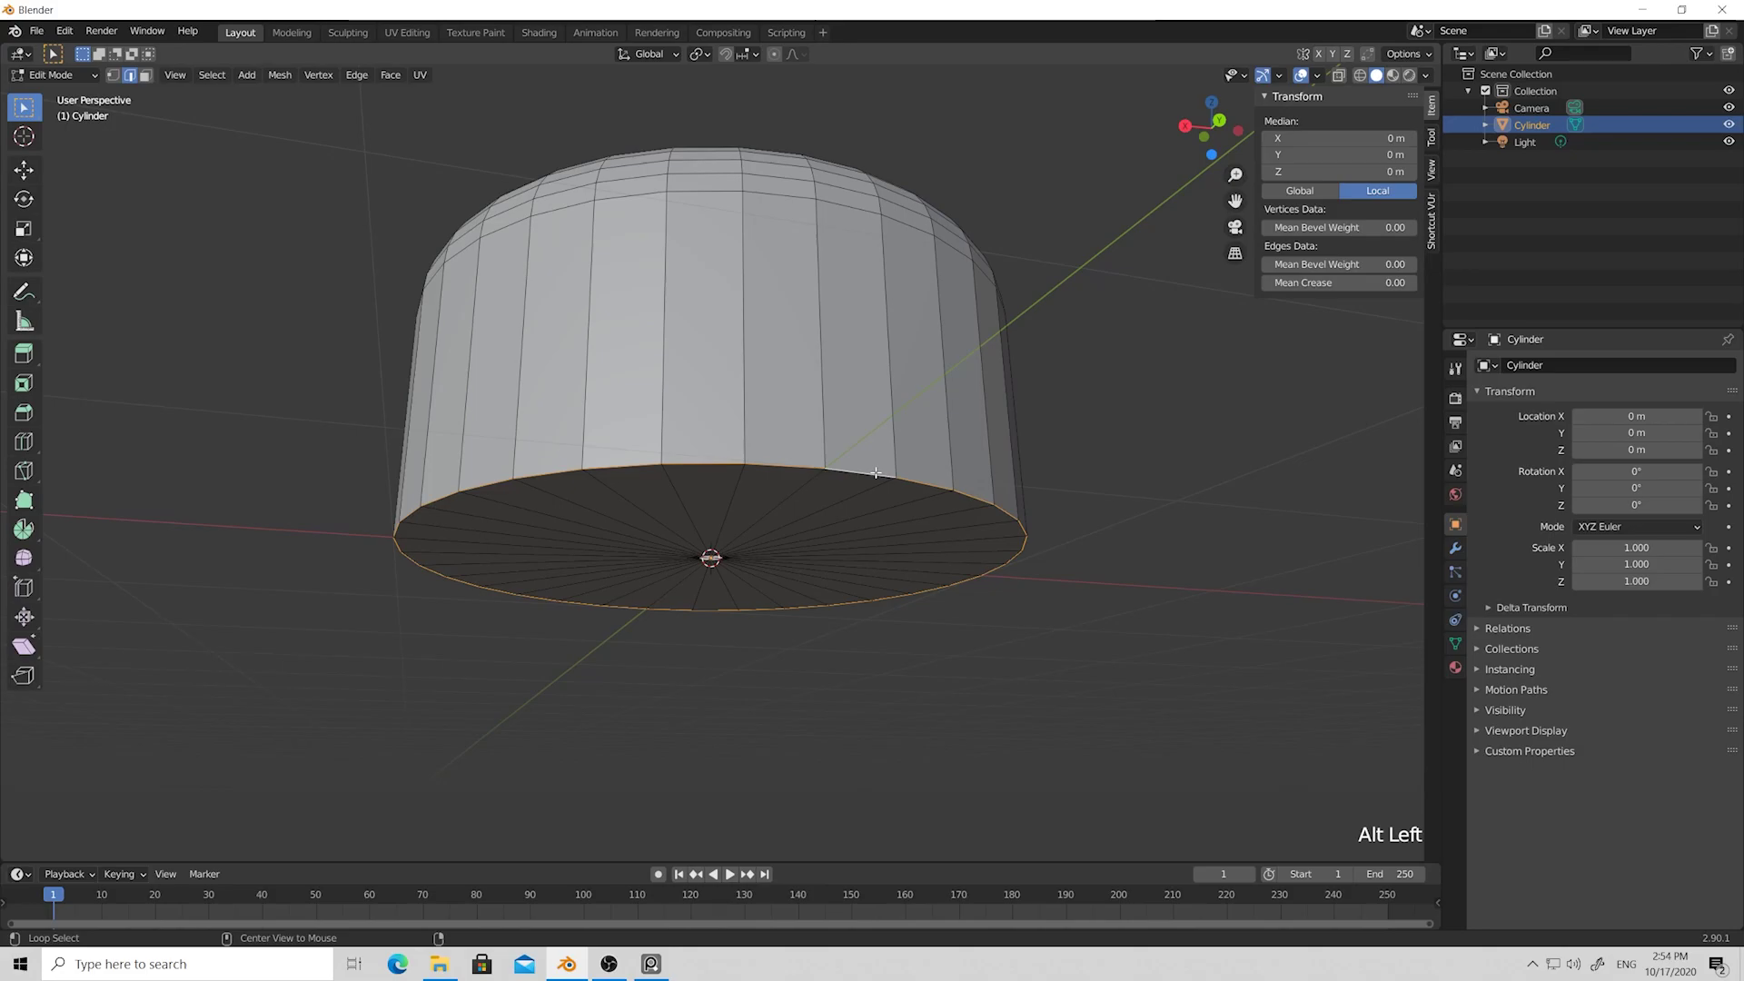
pyautogui.hotkey('ctrl', 'b')
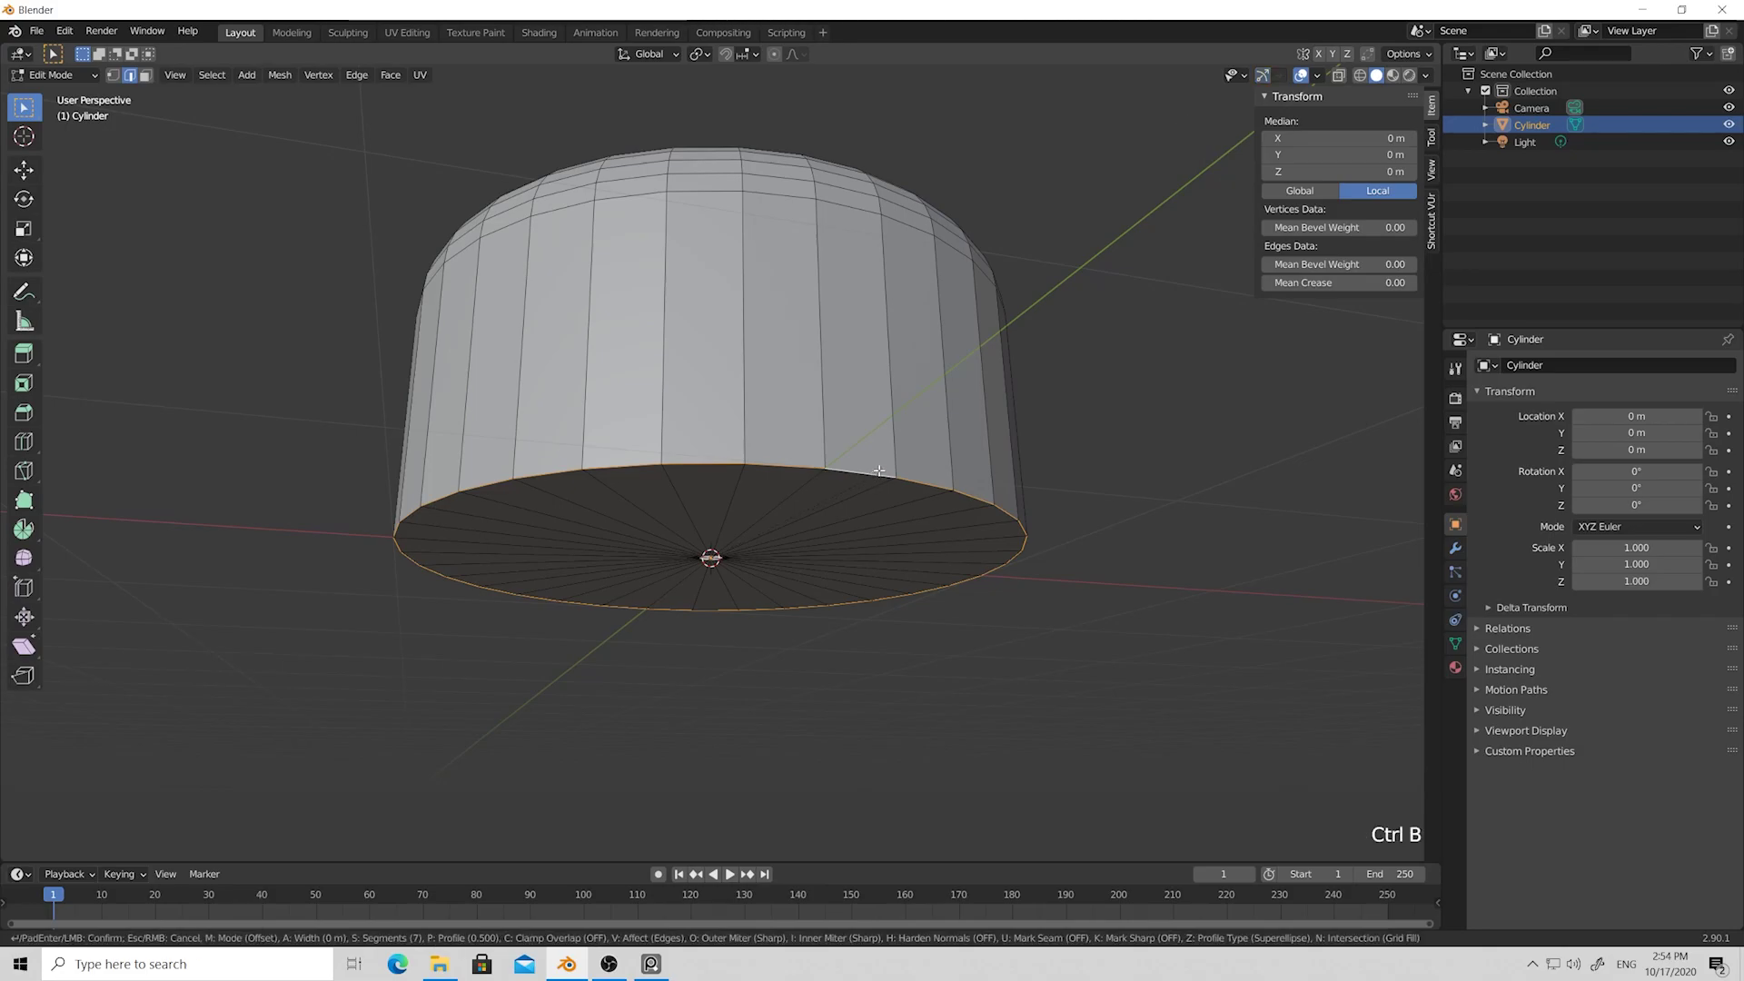
pyautogui.scroll(-2, 876, 434)
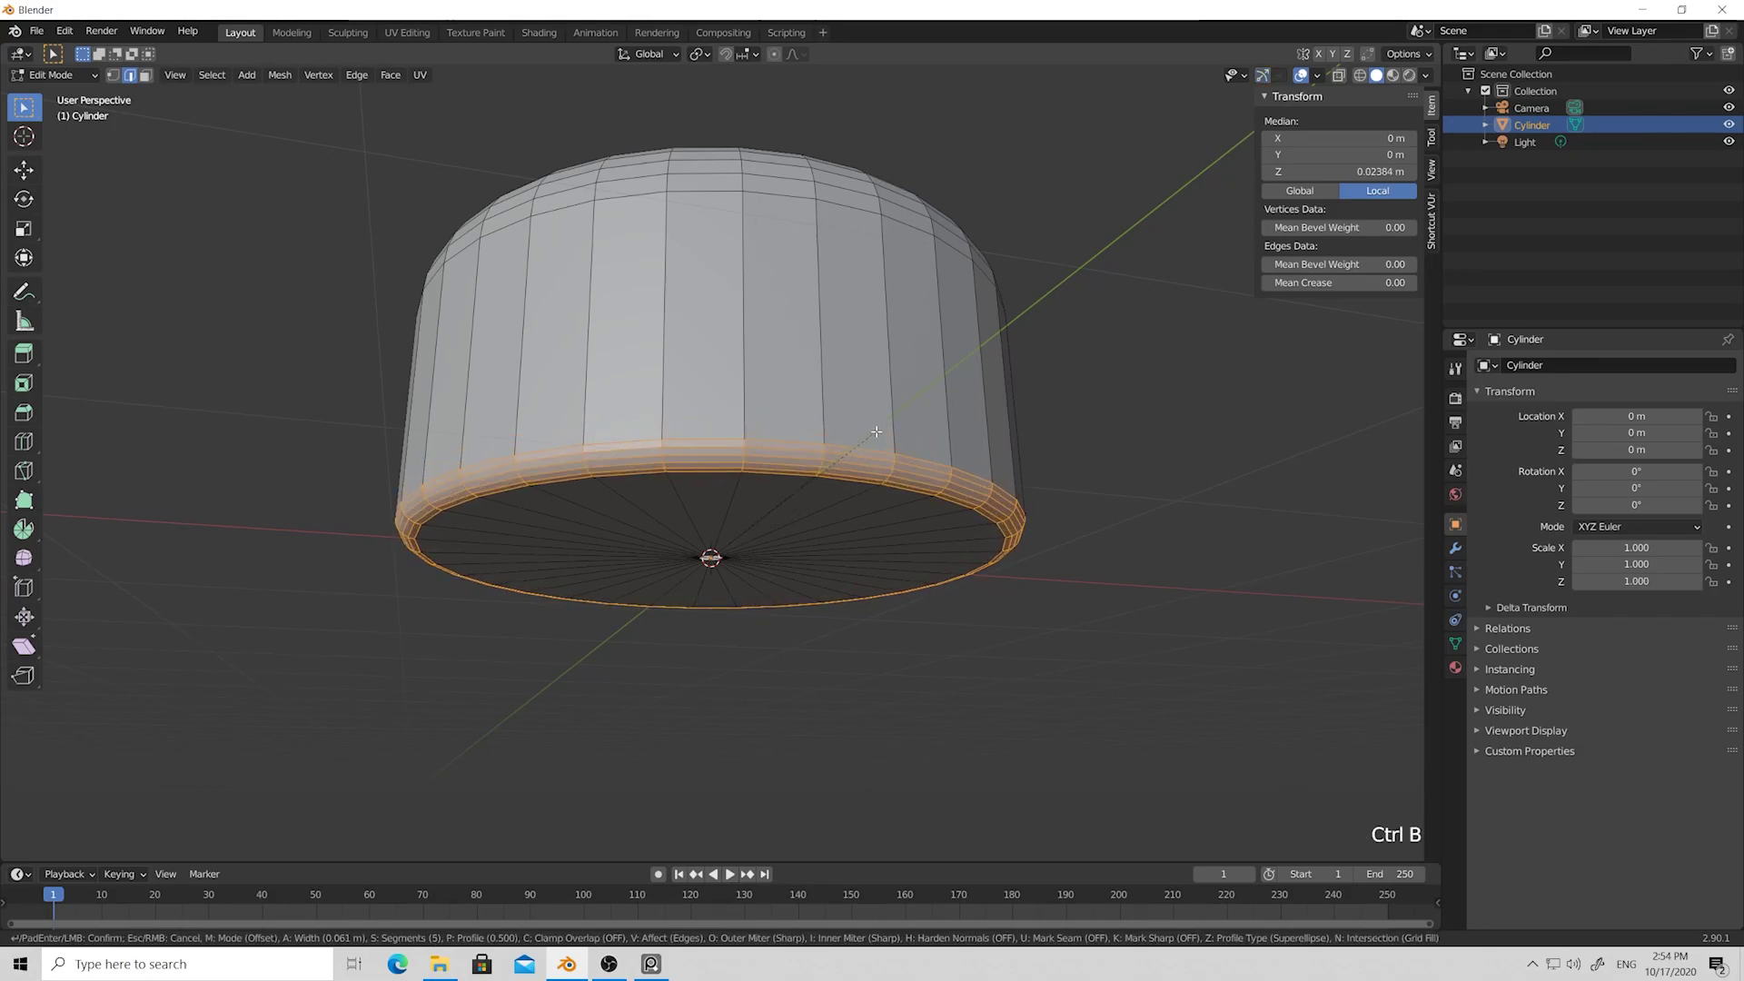
pyautogui.scroll(-2, 874, 438)
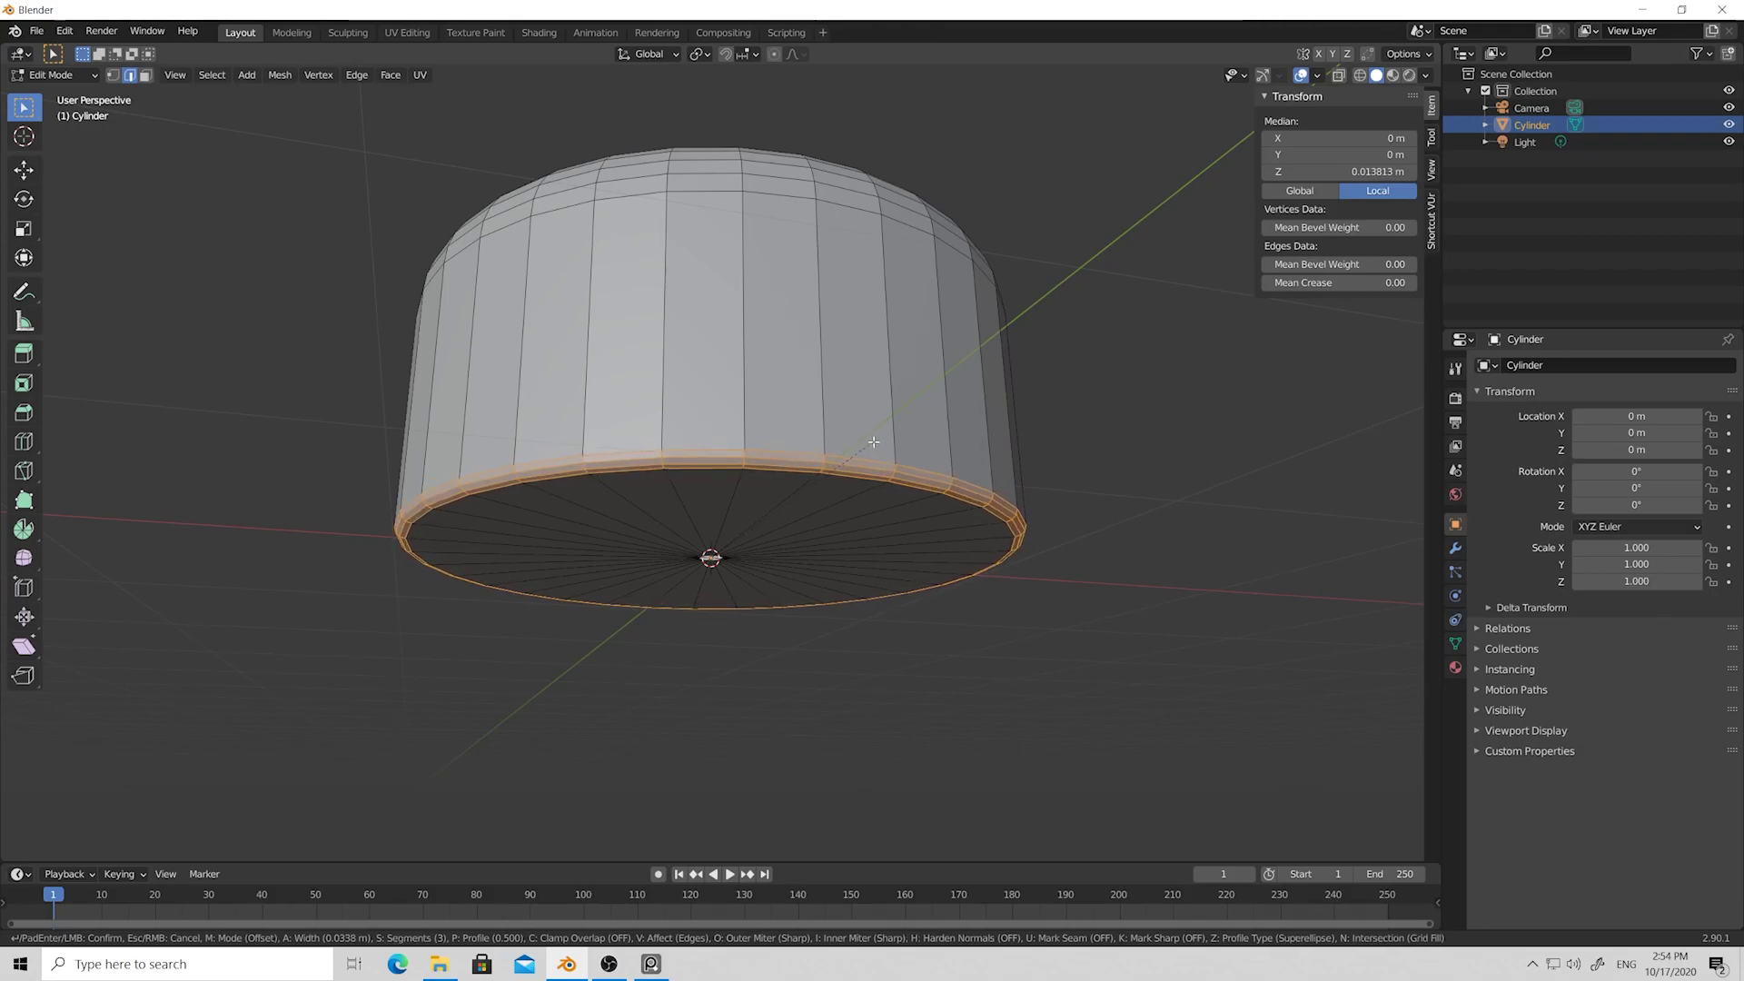
pyautogui.click(874, 439)
pyautogui.click(1105, 373)
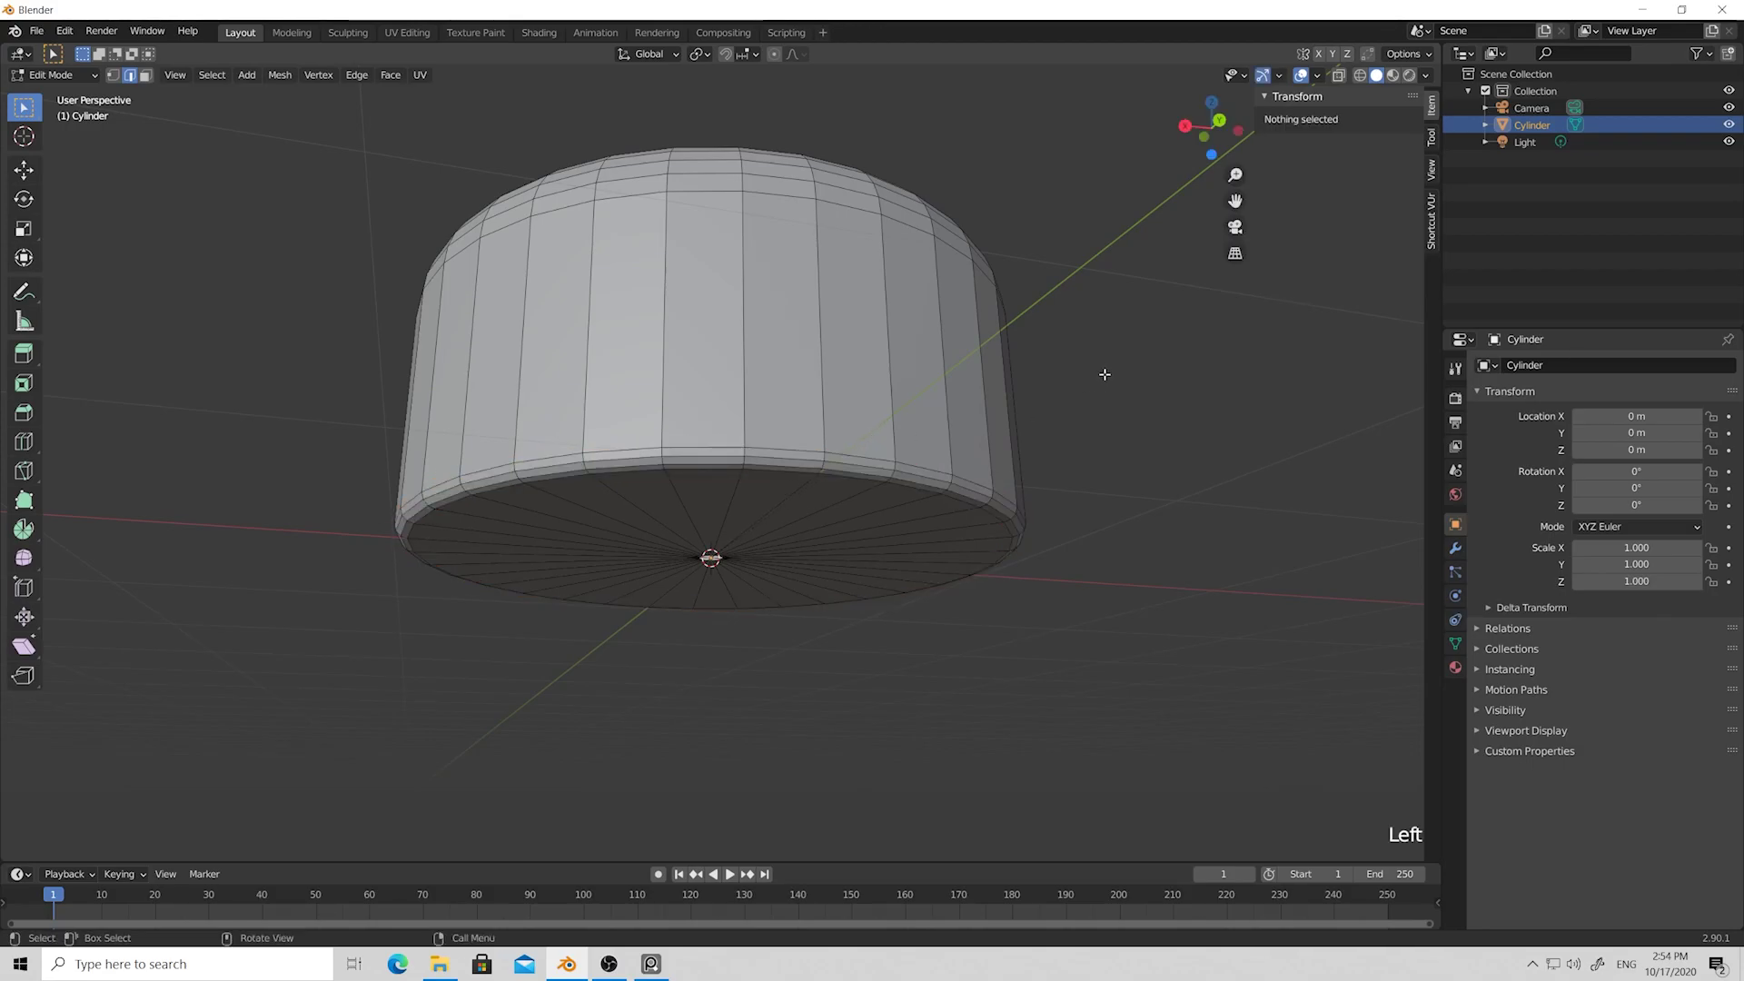
pyautogui.moveTo(1105, 374); pyautogui.dragTo(1105, 431, button='middle')
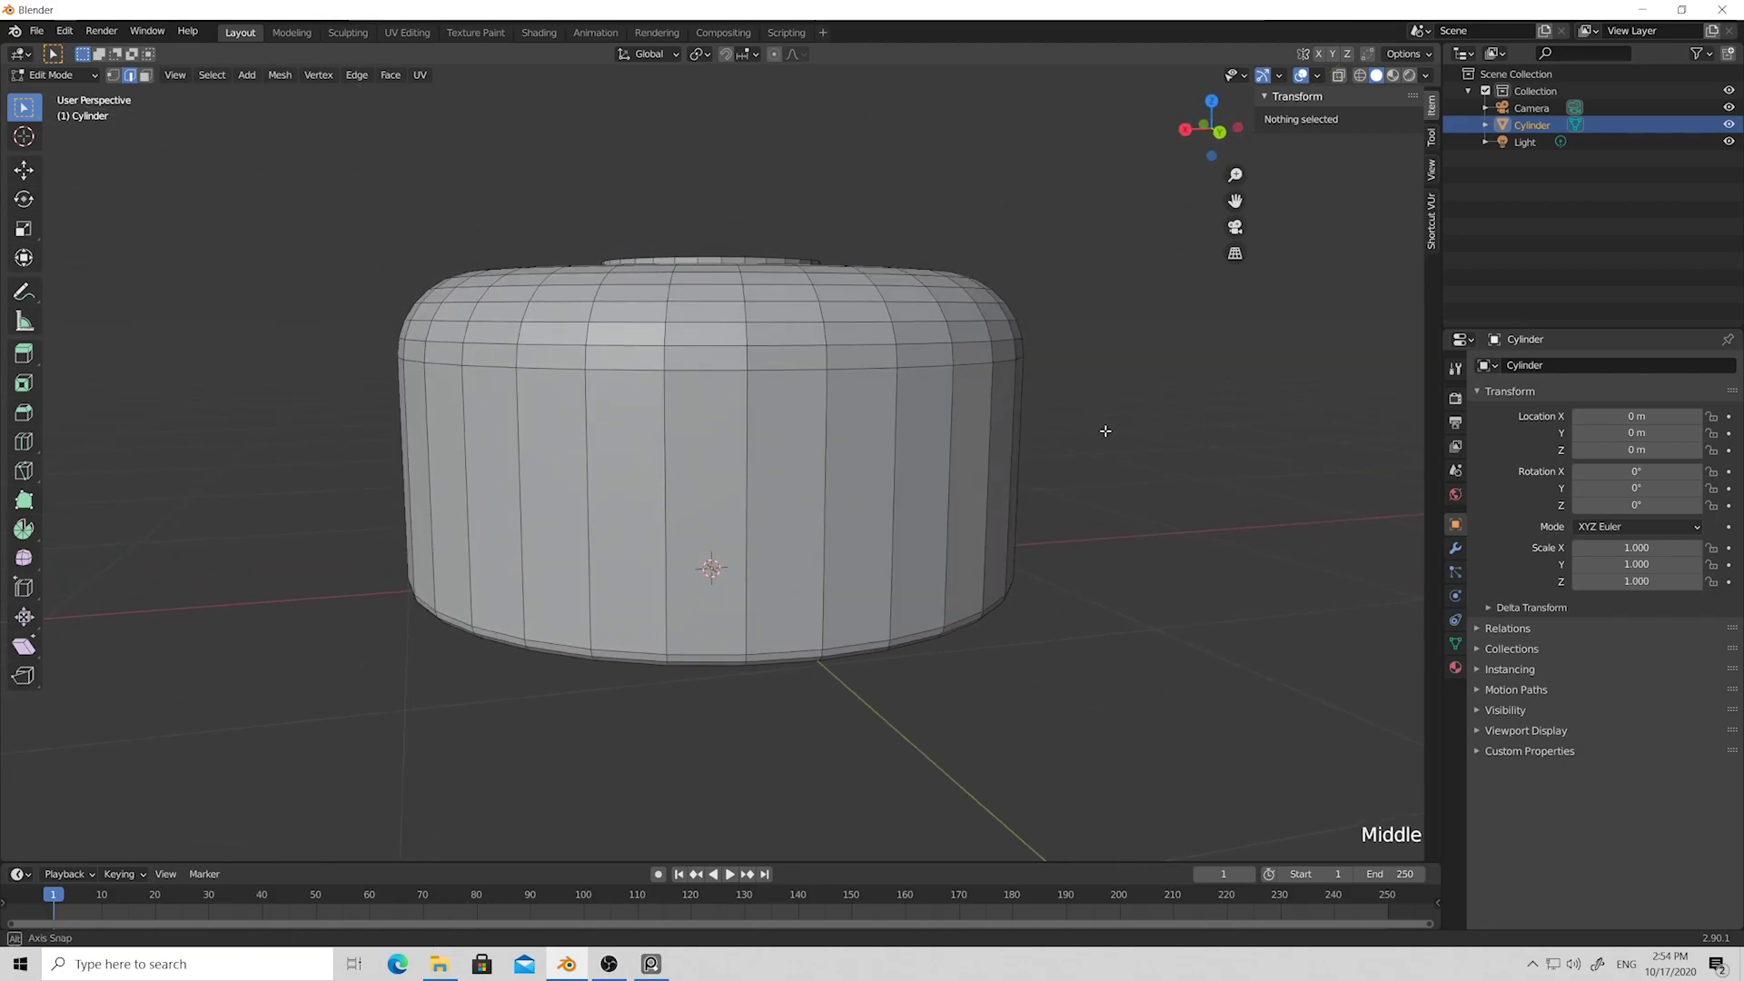
# Add a loop cut, split it into a close pair, and raise the pair to about 0.518 m.
pyautogui.hotkey('ctrl', 'r')
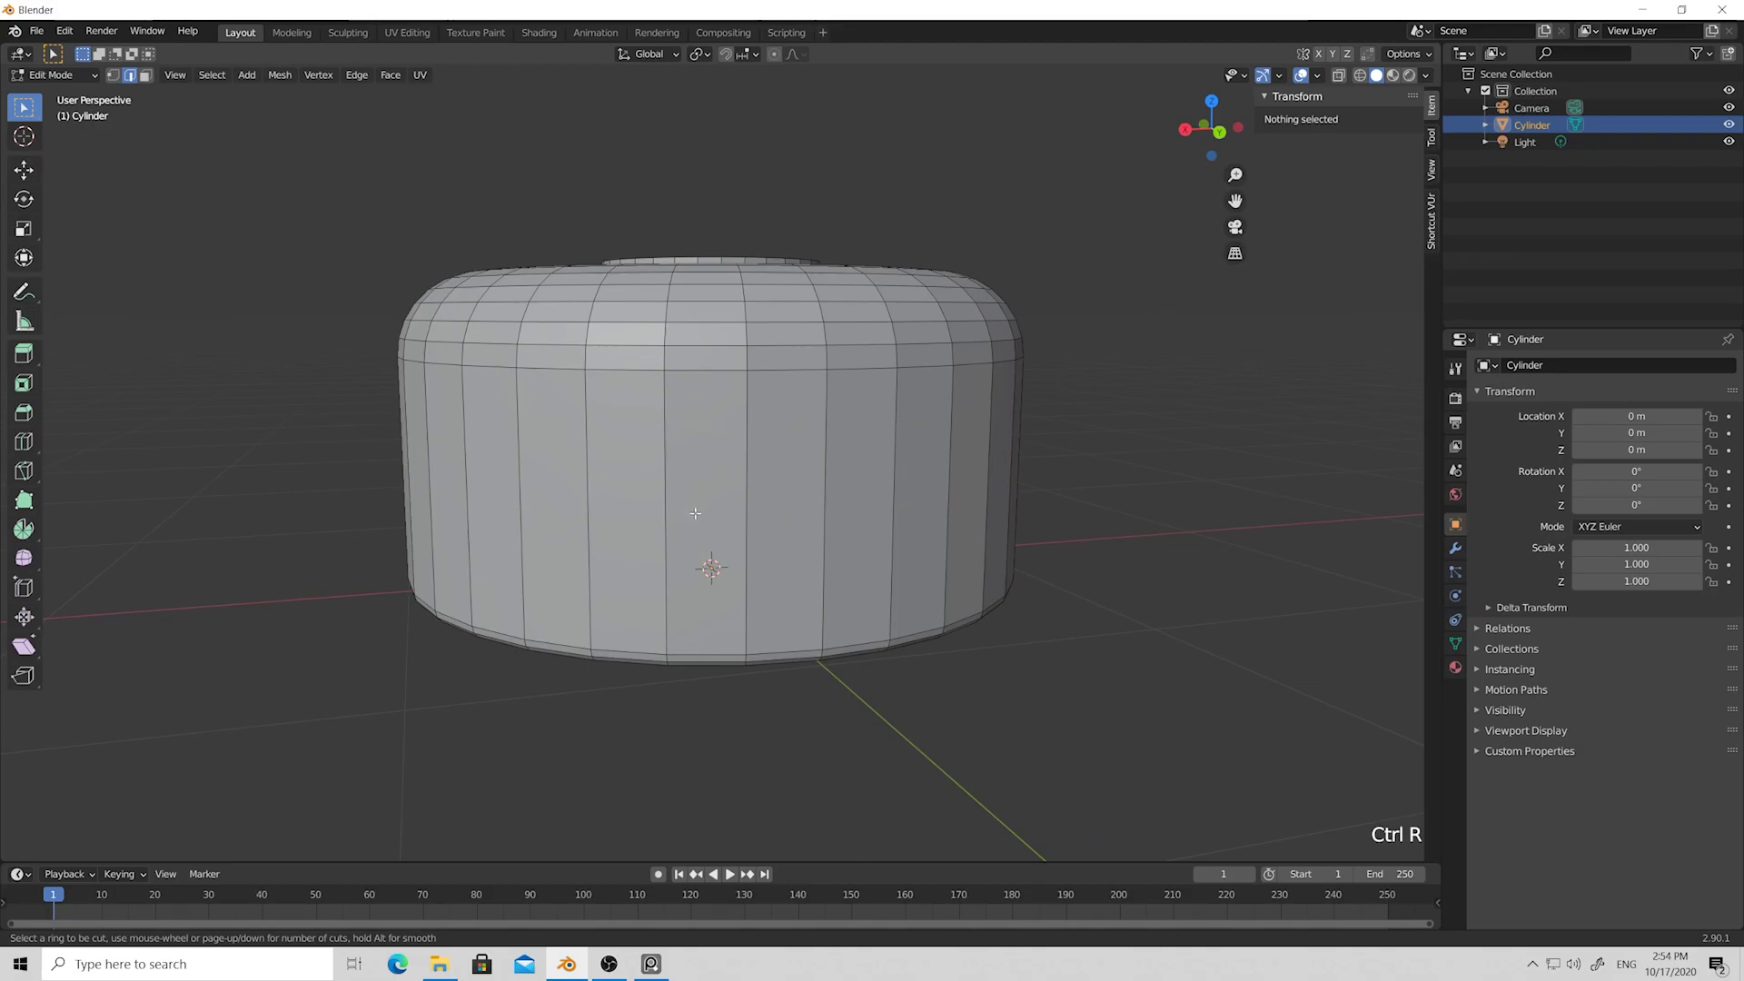
pyautogui.click(657, 497)
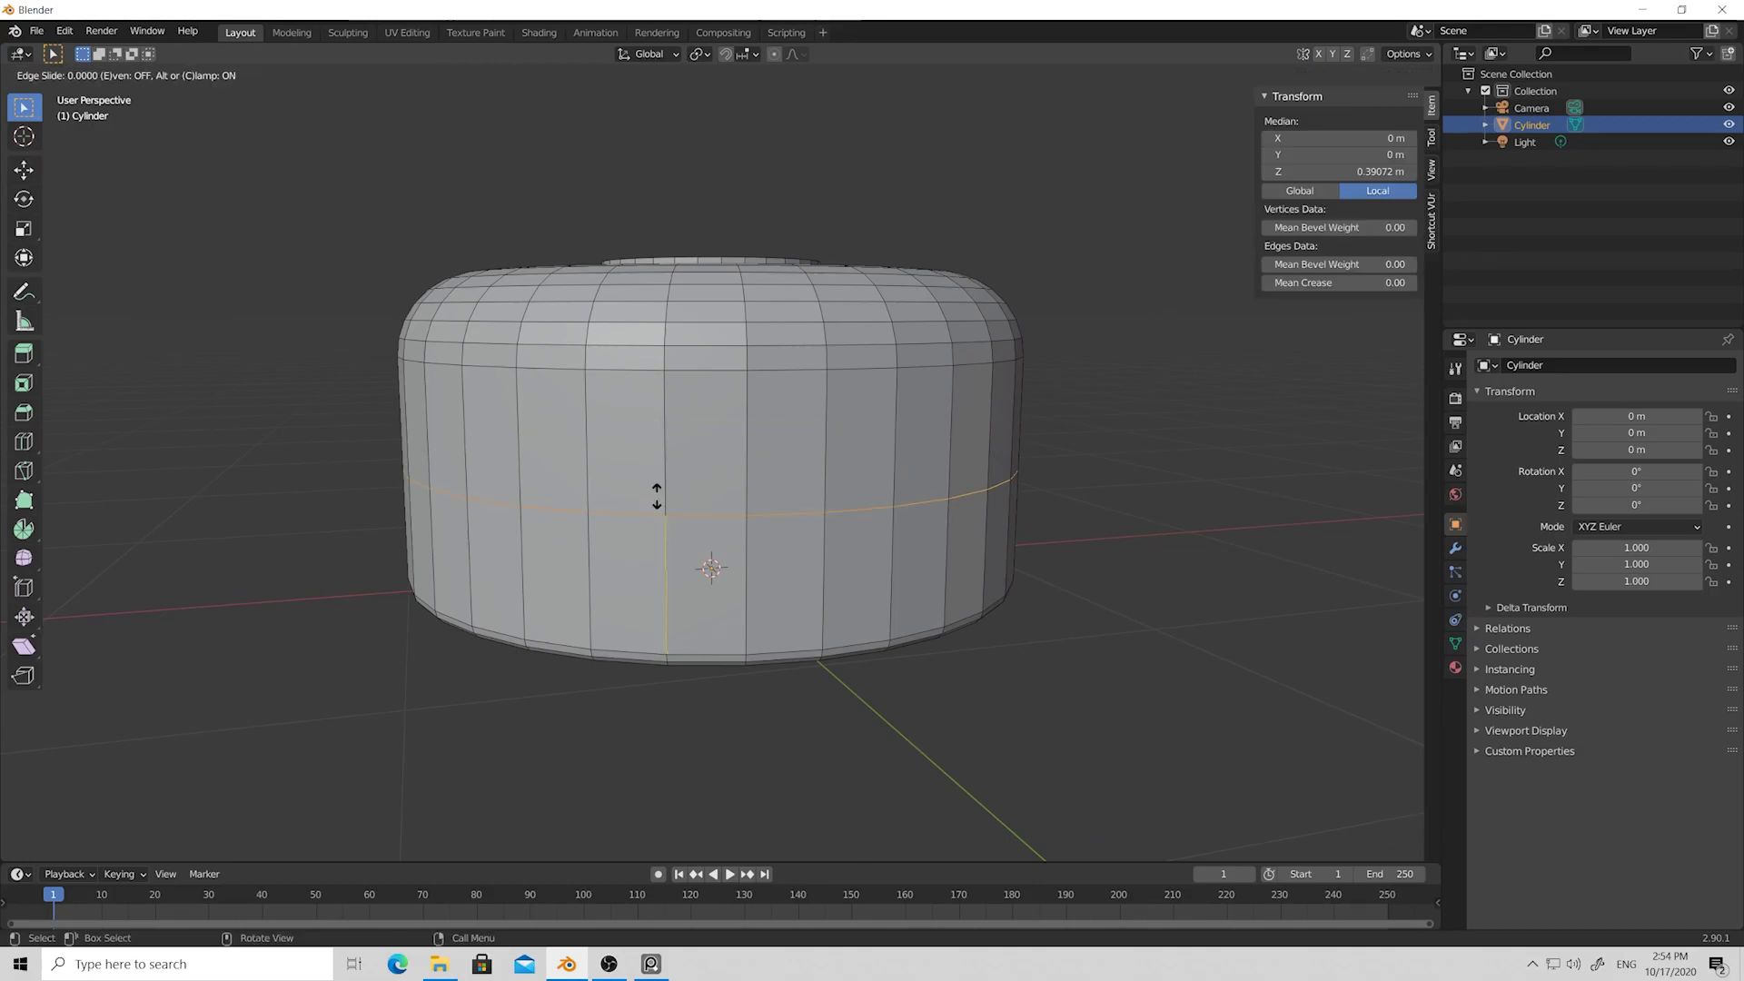
pyautogui.click(659, 444)
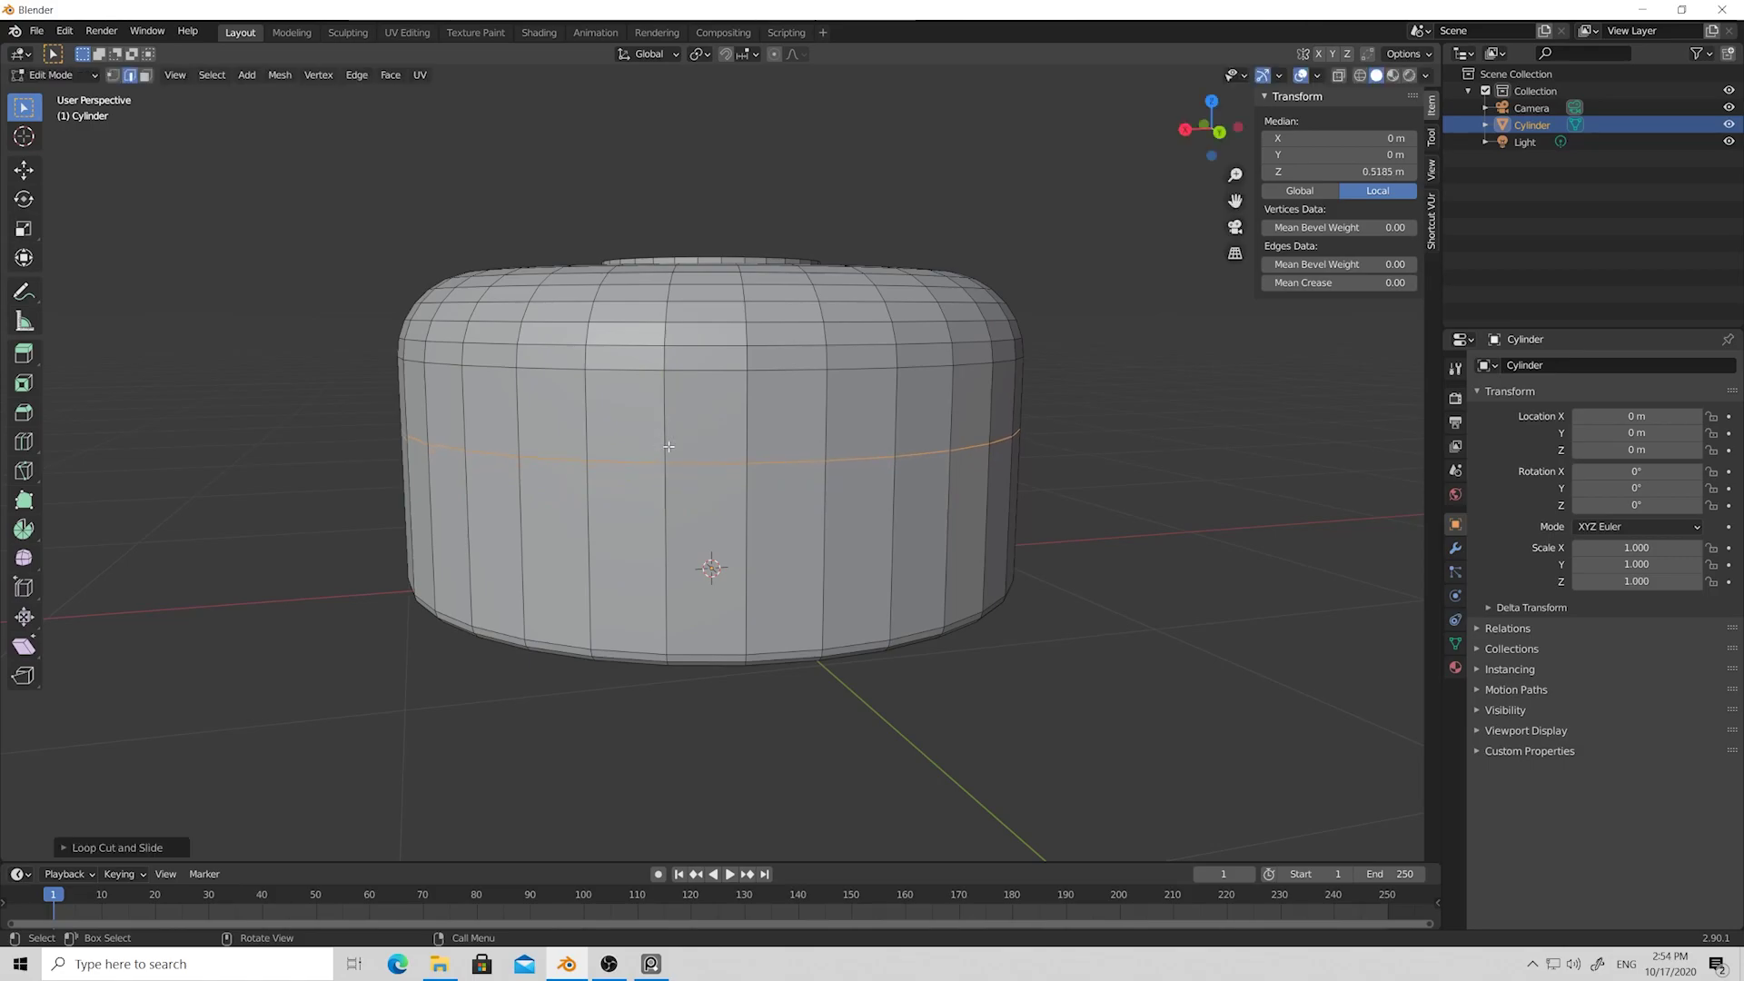
pyautogui.hotkey('shift', 'ctrl', 'r')
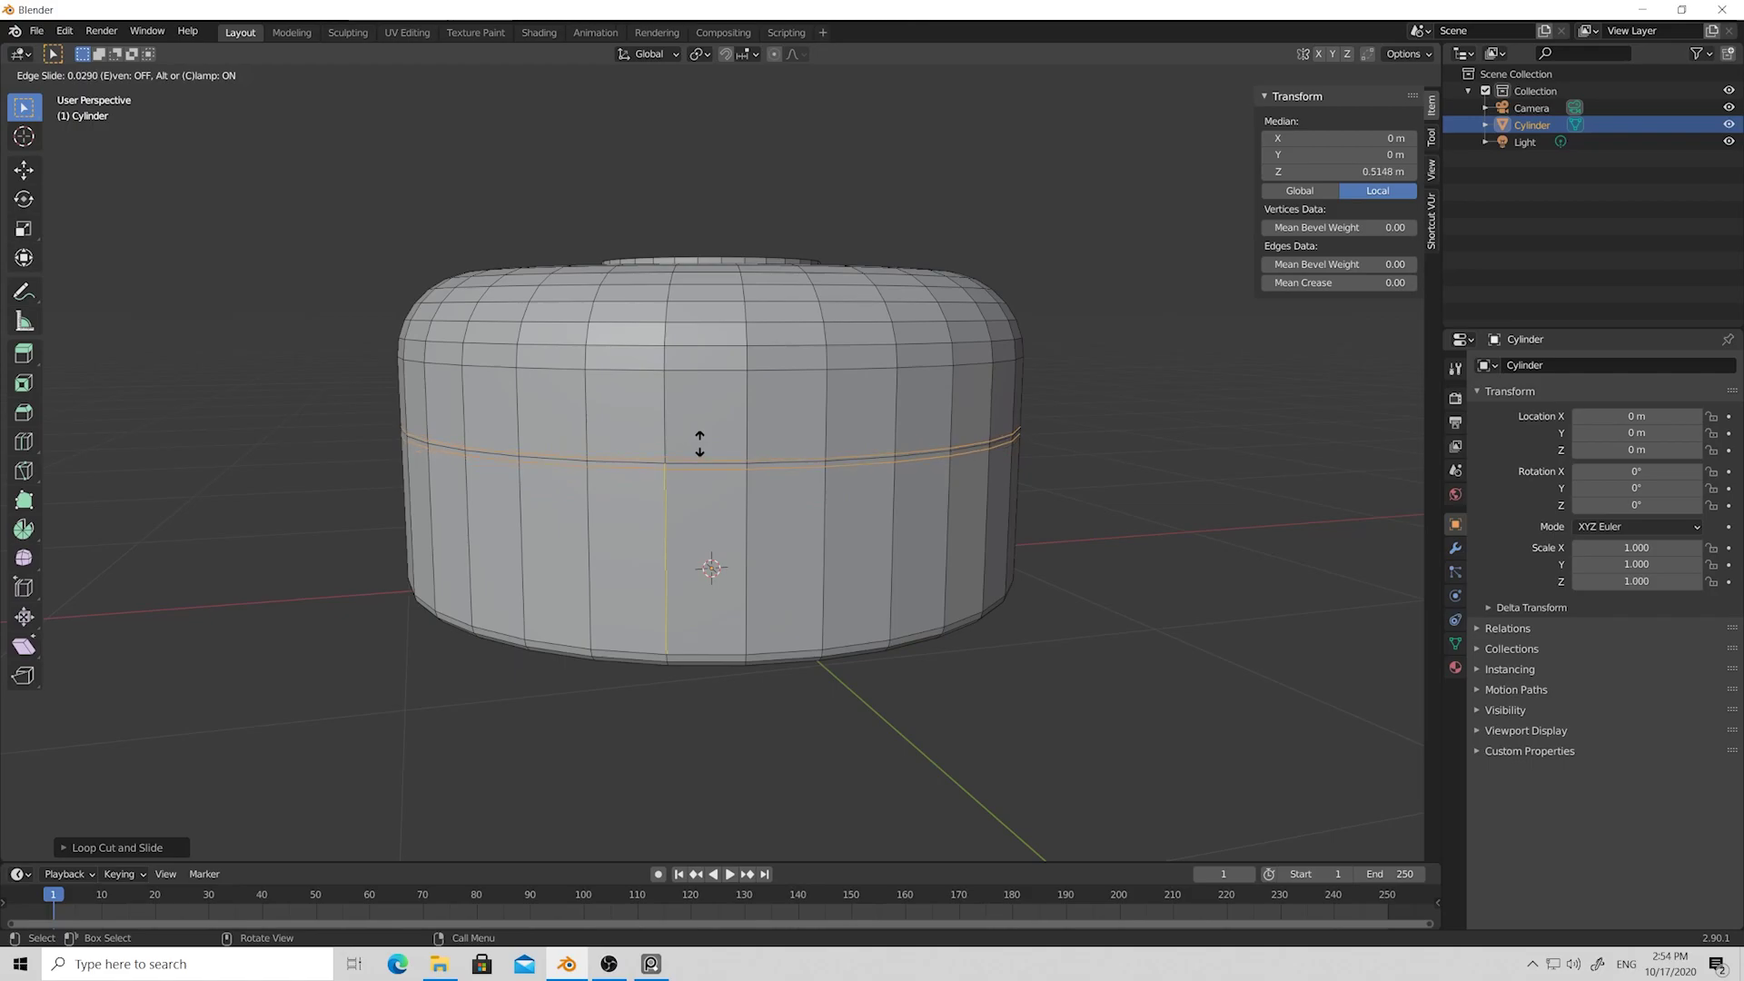
pyautogui.click(699, 442)
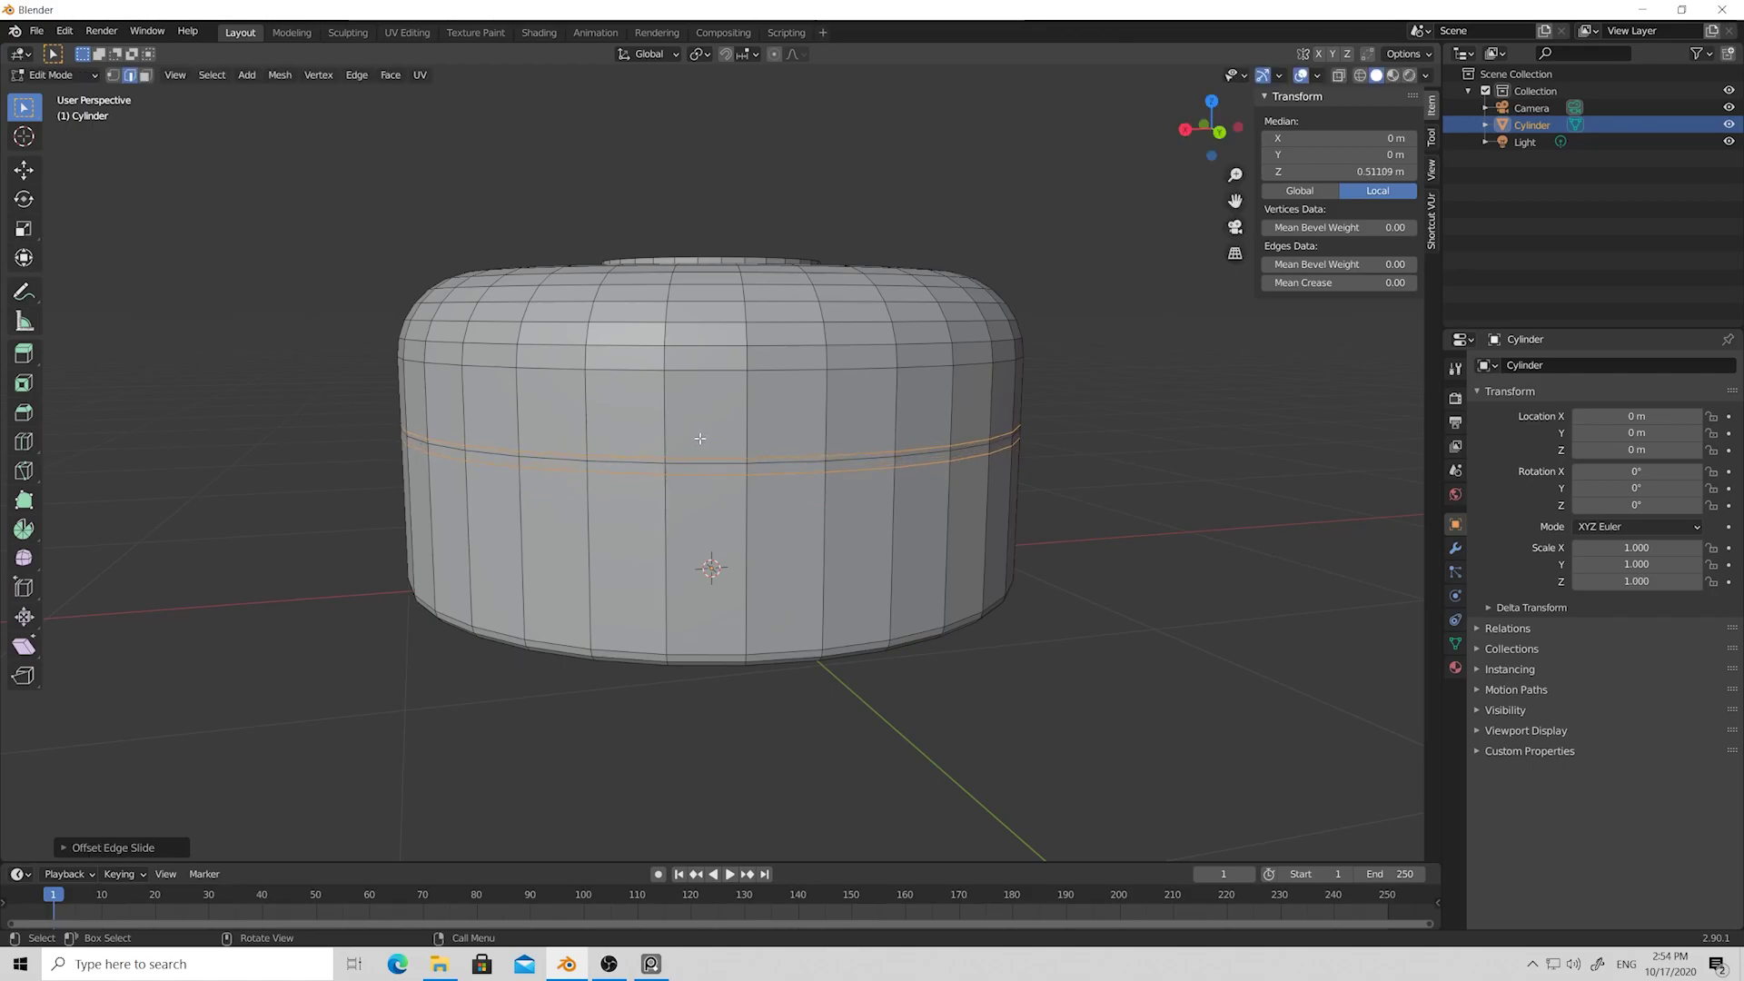
pyautogui.press('g')
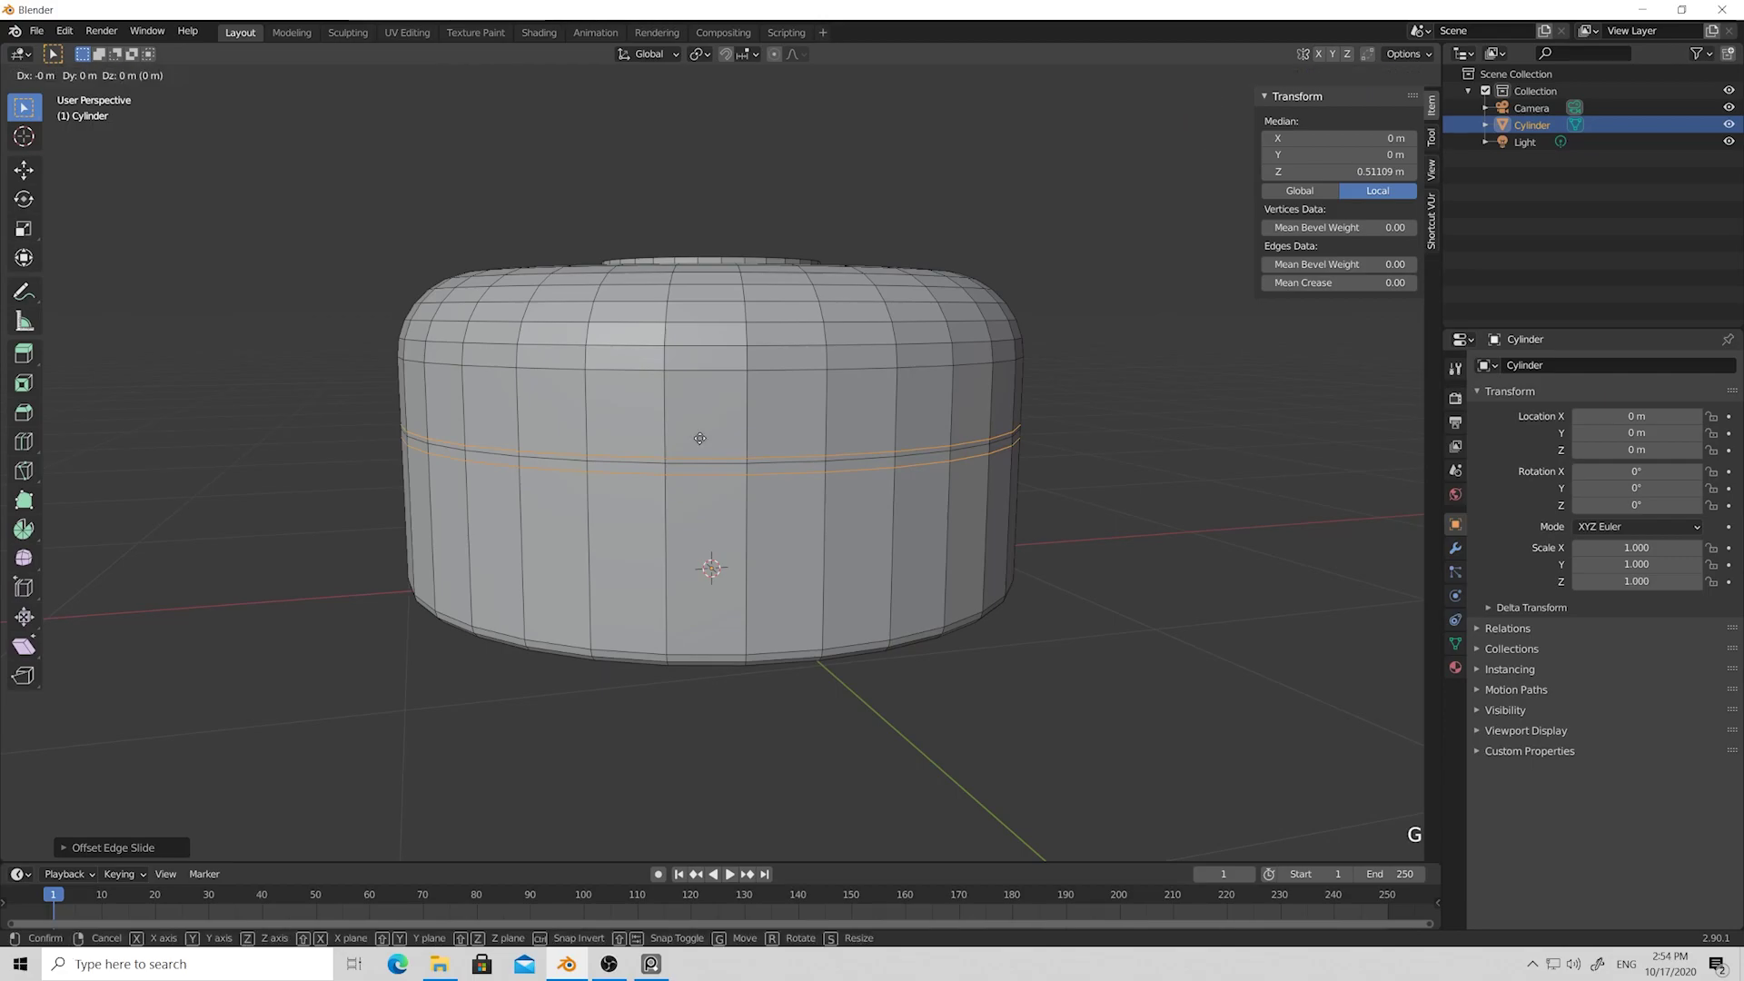
pyautogui.press('z')
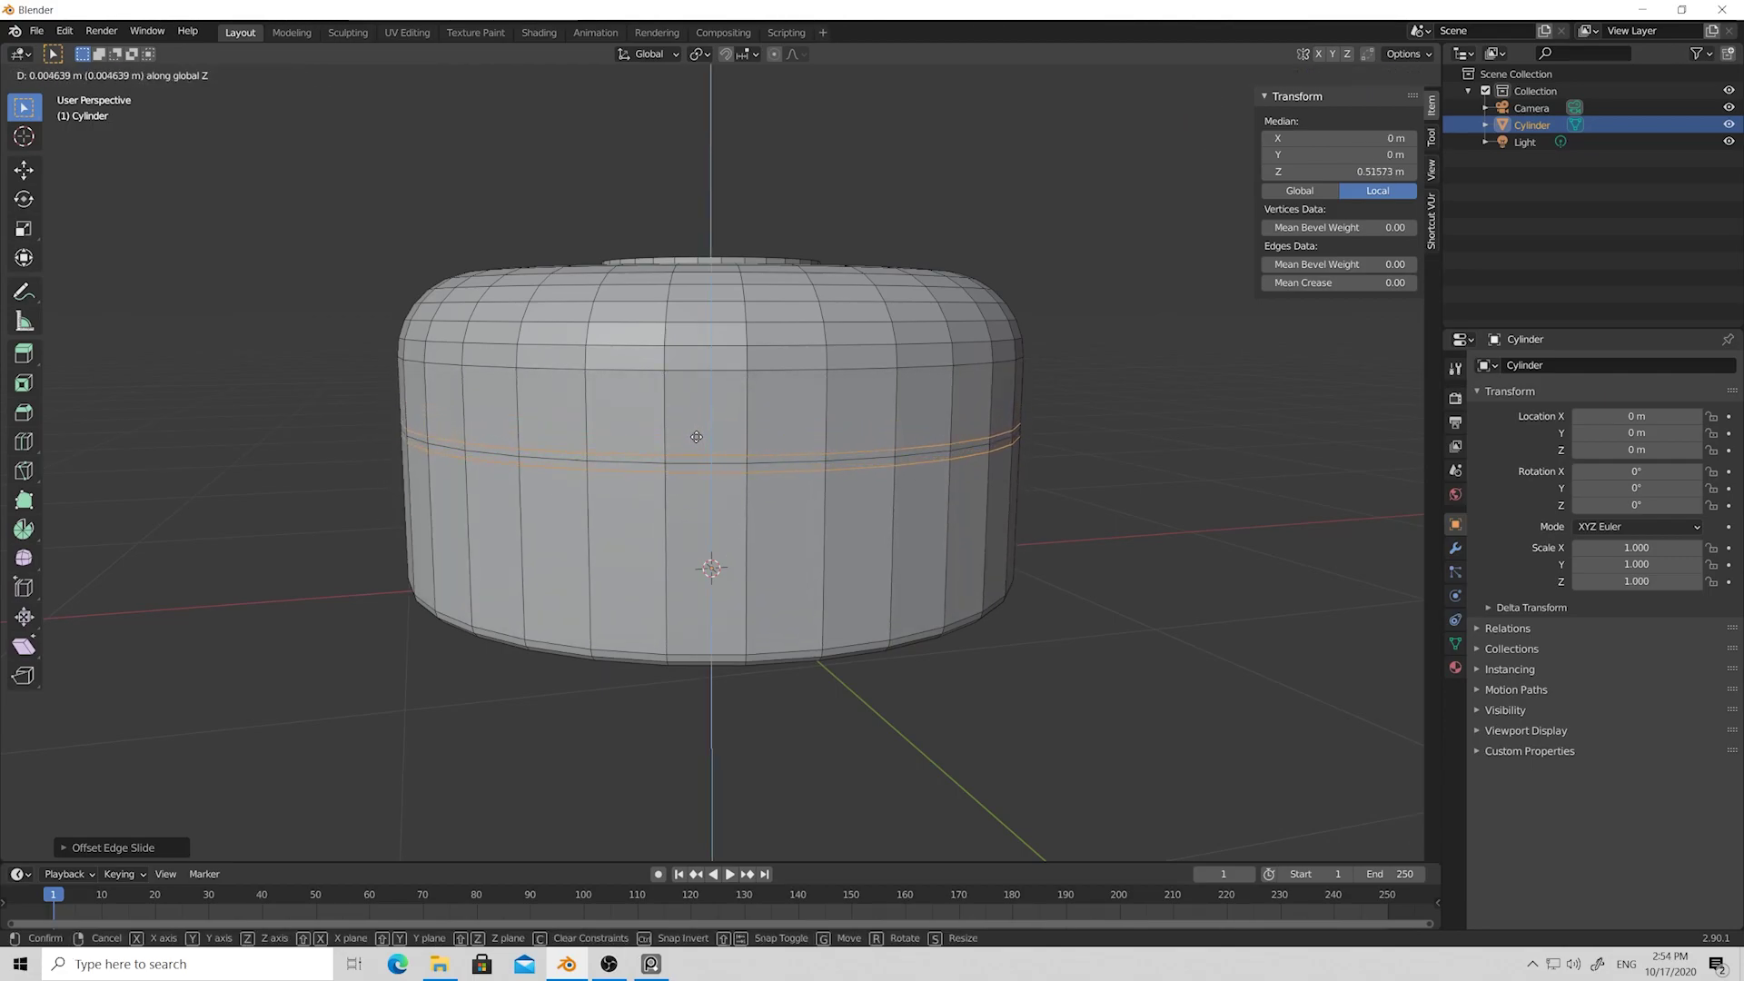
pyautogui.click(699, 436)
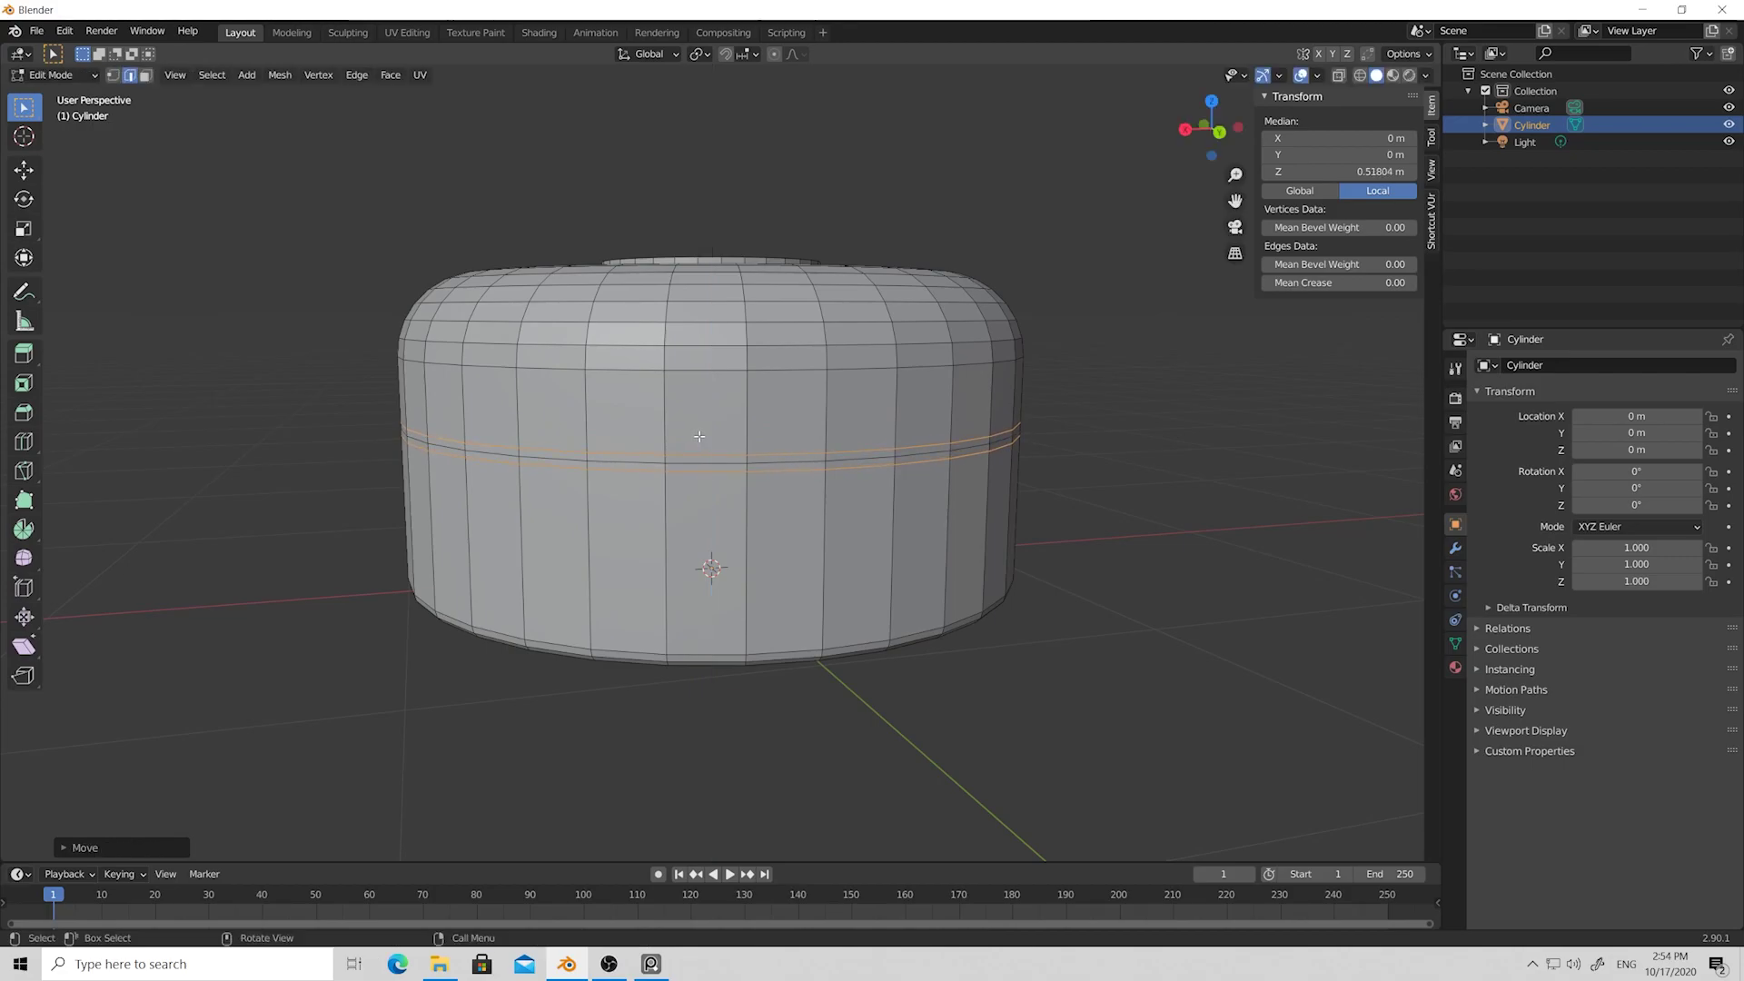
# Select the middle edge loop around the kettle body and scale it.
pyautogui.click(1089, 428)
pyautogui.scroll(5, 717, 465)
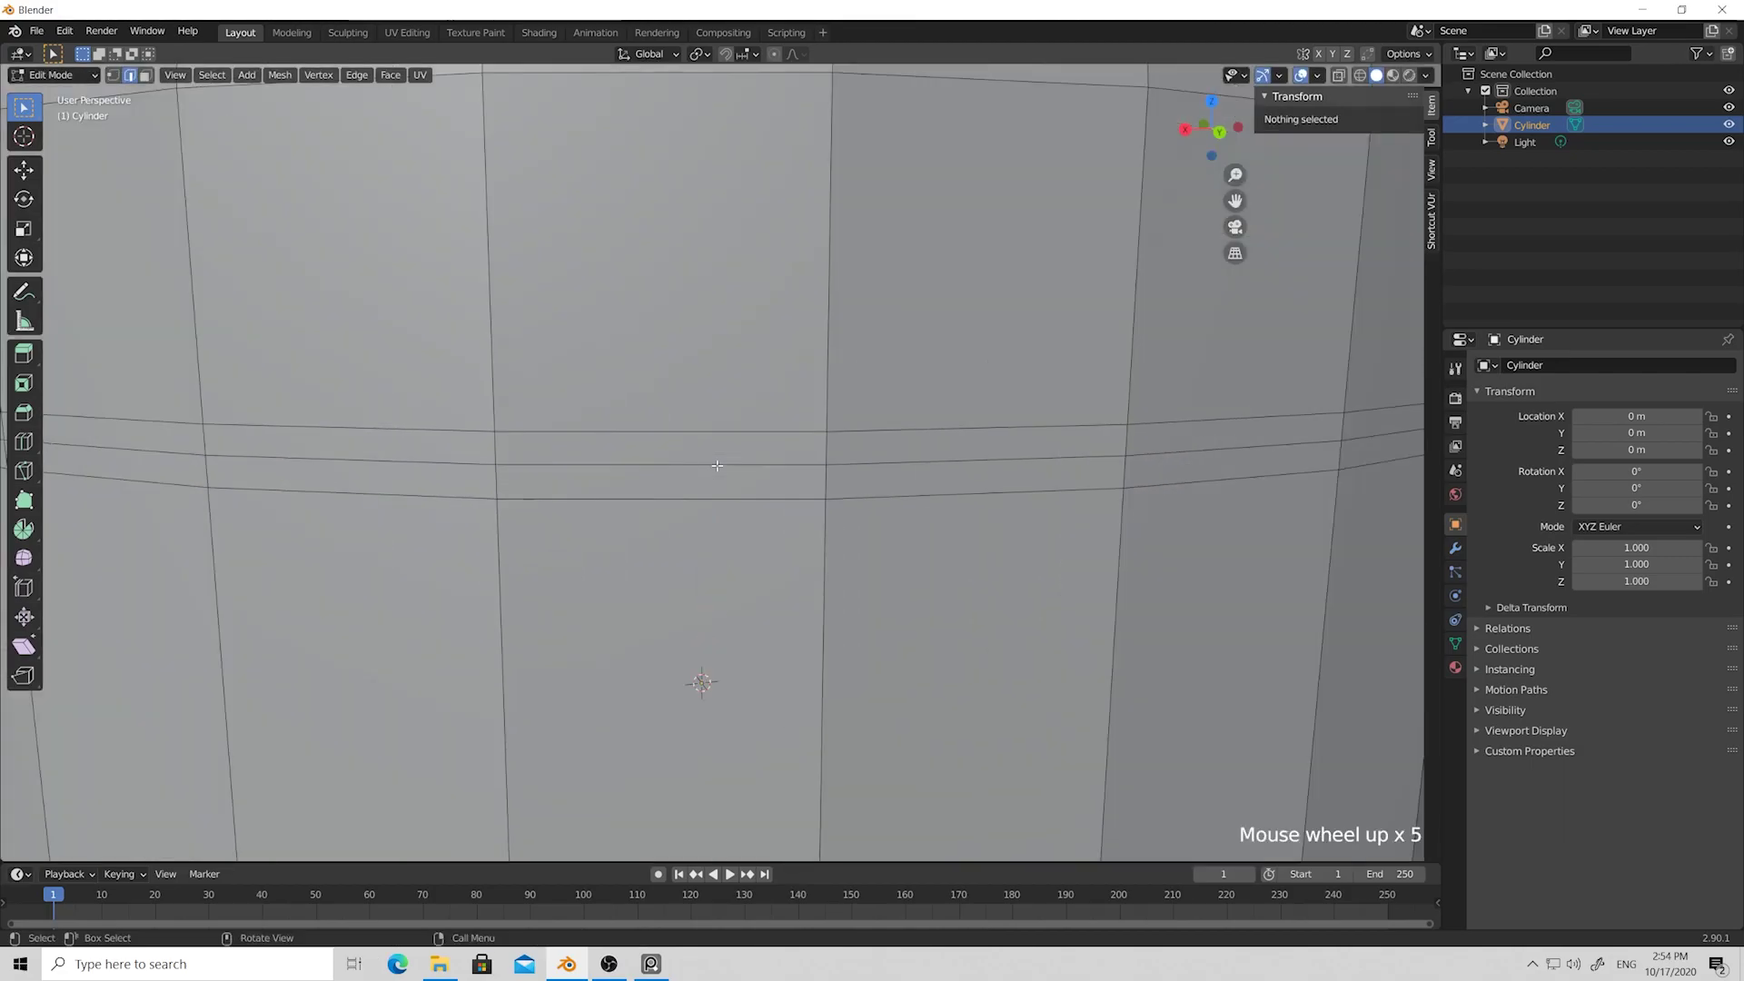
pyautogui.scroll(-2, 717, 465)
pyautogui.keyDown('alt'); pyautogui.click(717, 463); pyautogui.keyUp('alt')
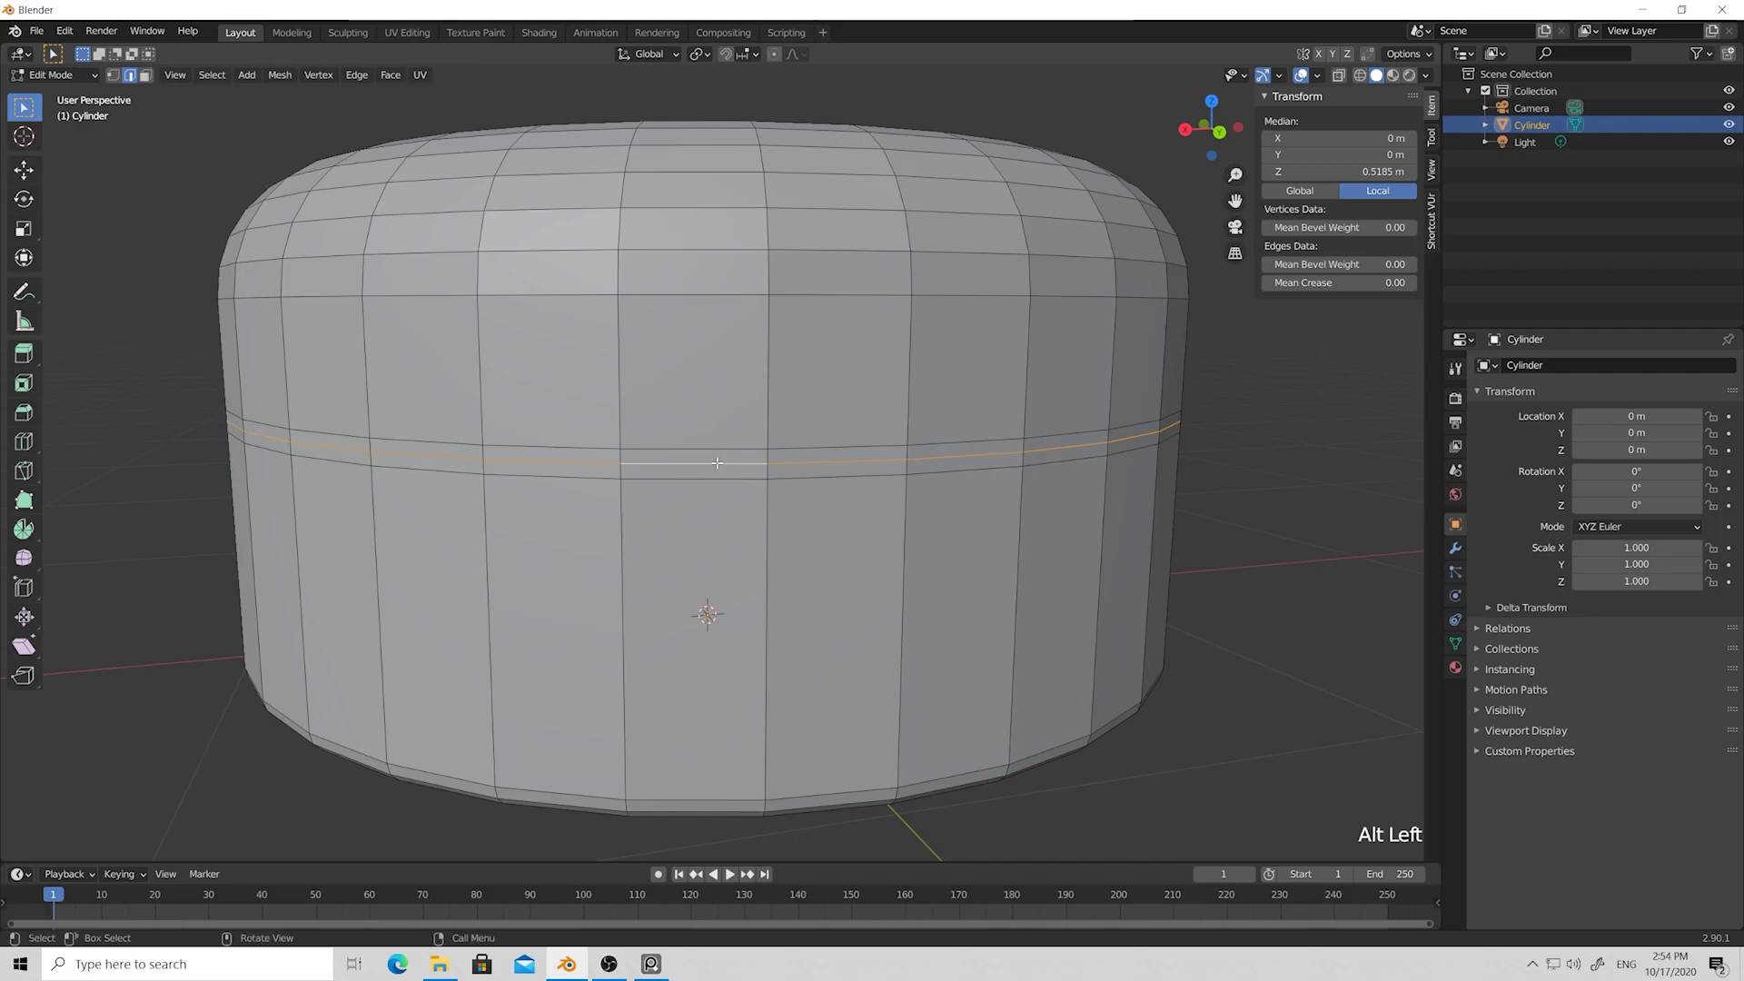
pyautogui.press('s')
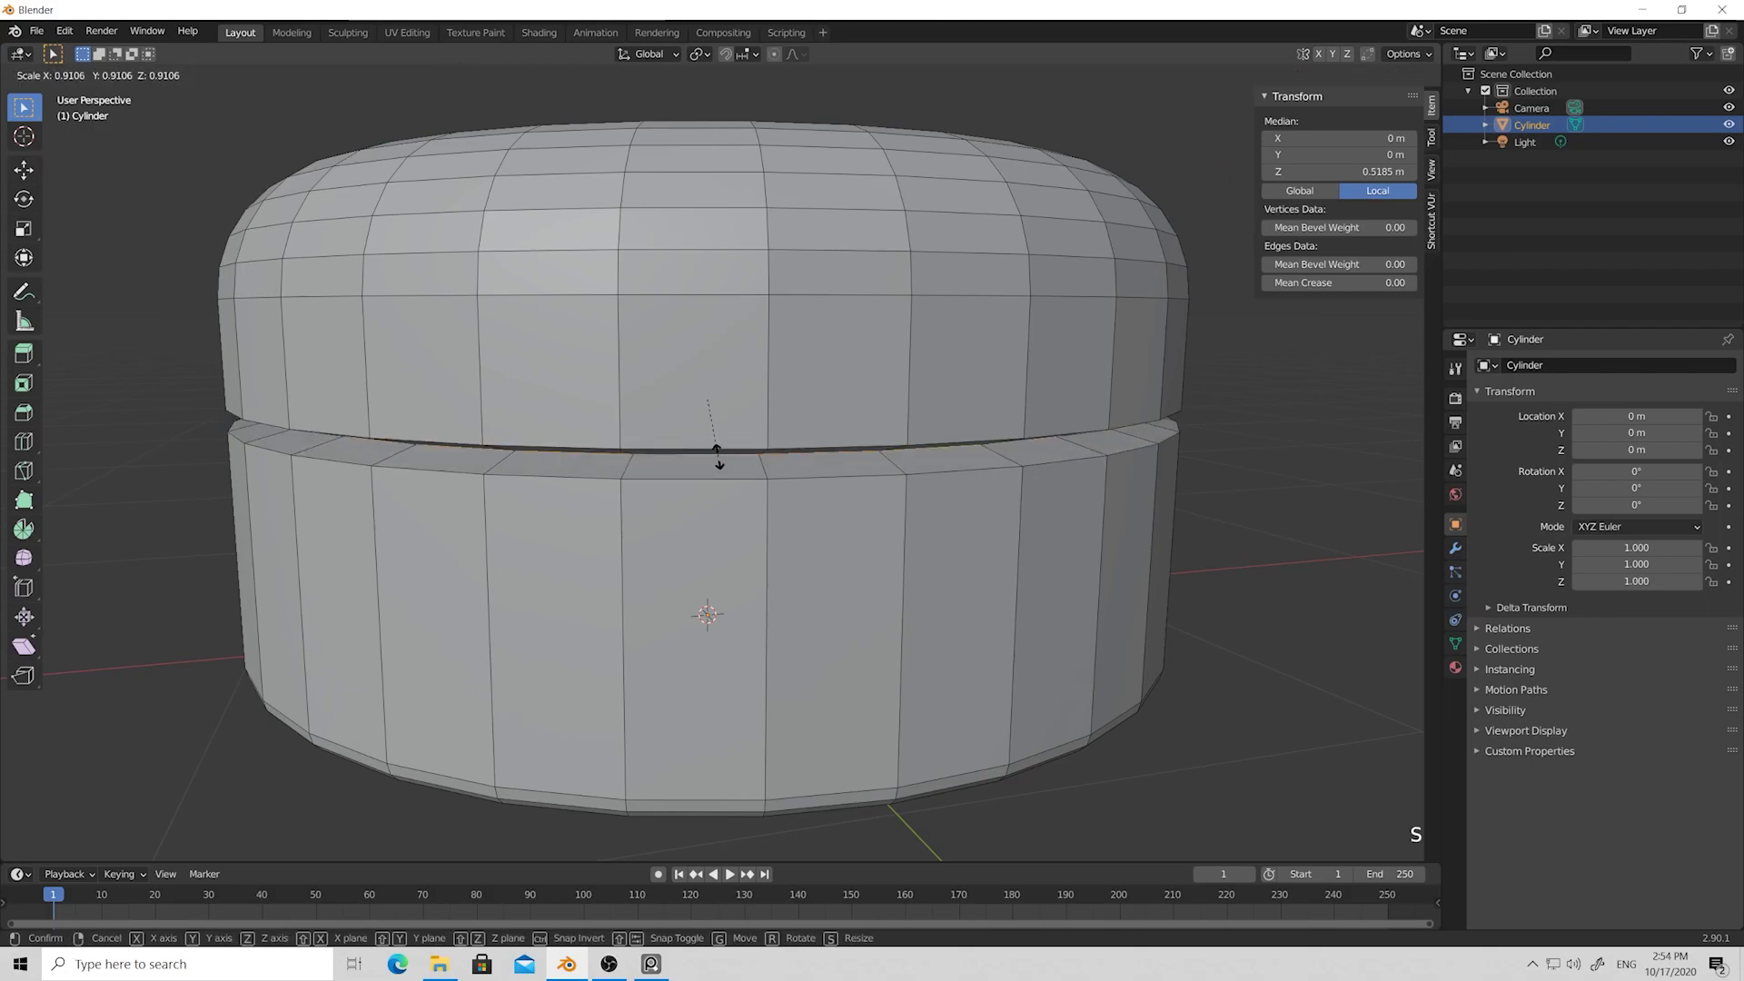
pyautogui.moveTo(716, 462)
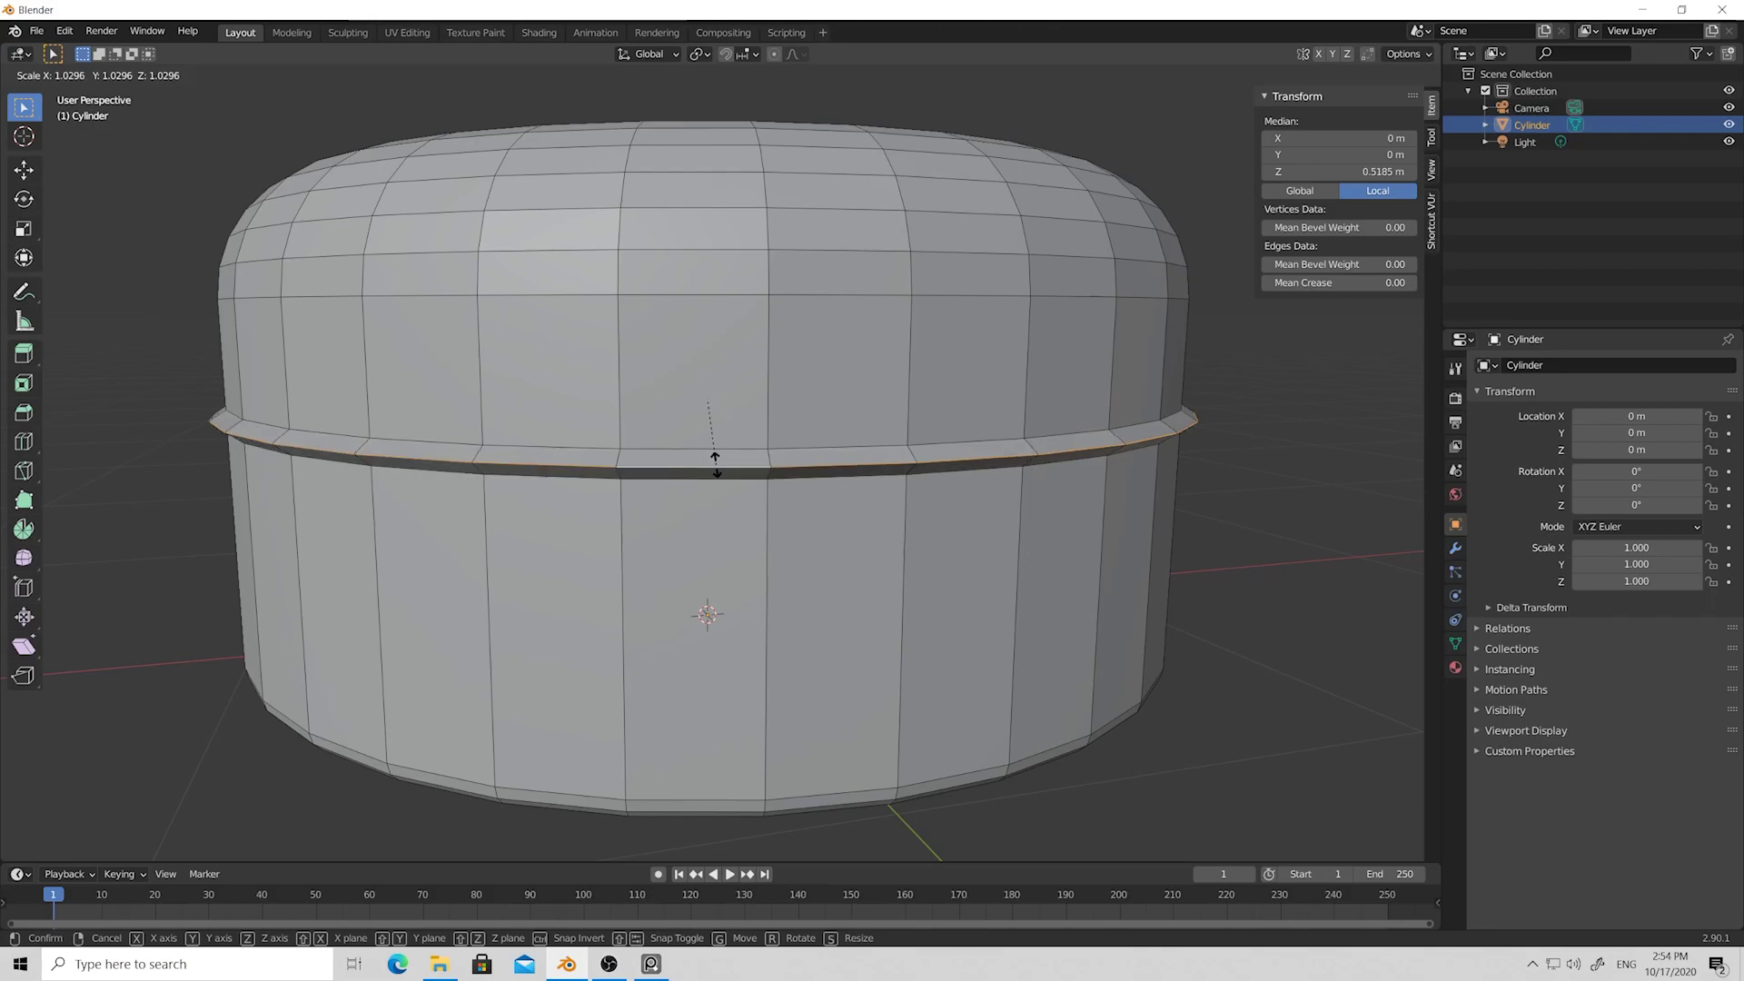
pyautogui.click(716, 463)
# Bevel the middle loop with 2 segments and flatten the band along Z into a groove.
pyautogui.hotkey('ctrl', 'b')
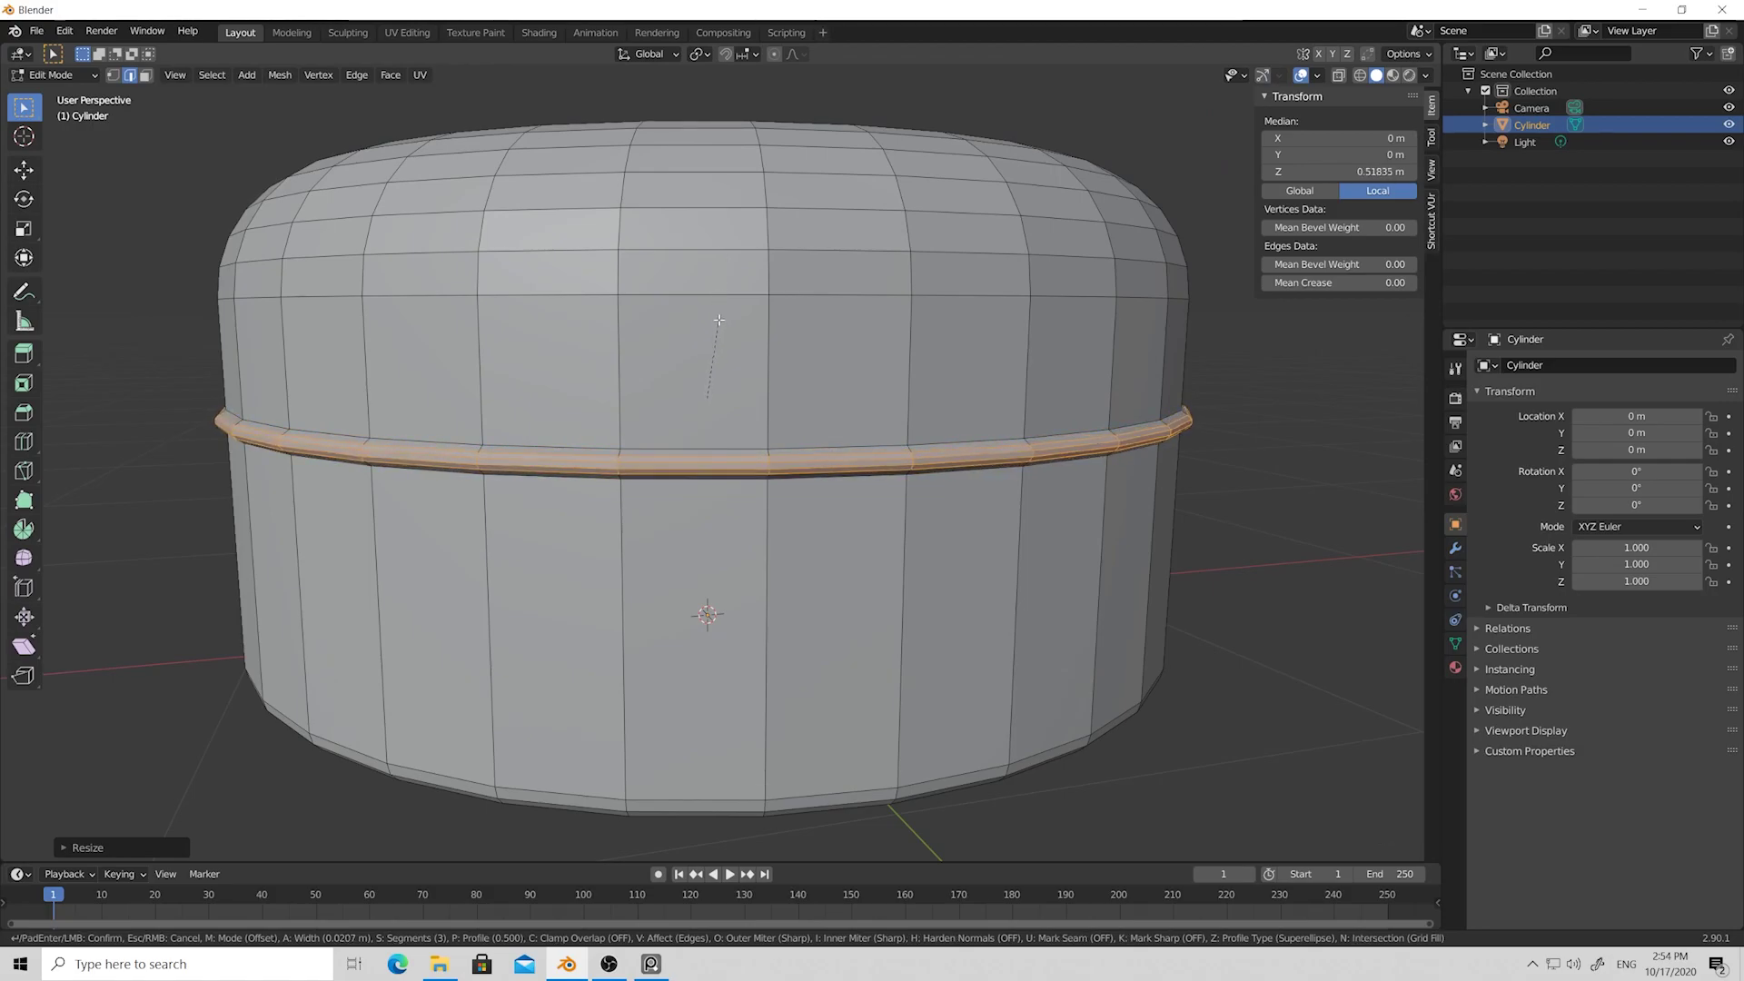
pyautogui.scroll(-1, 718, 320)
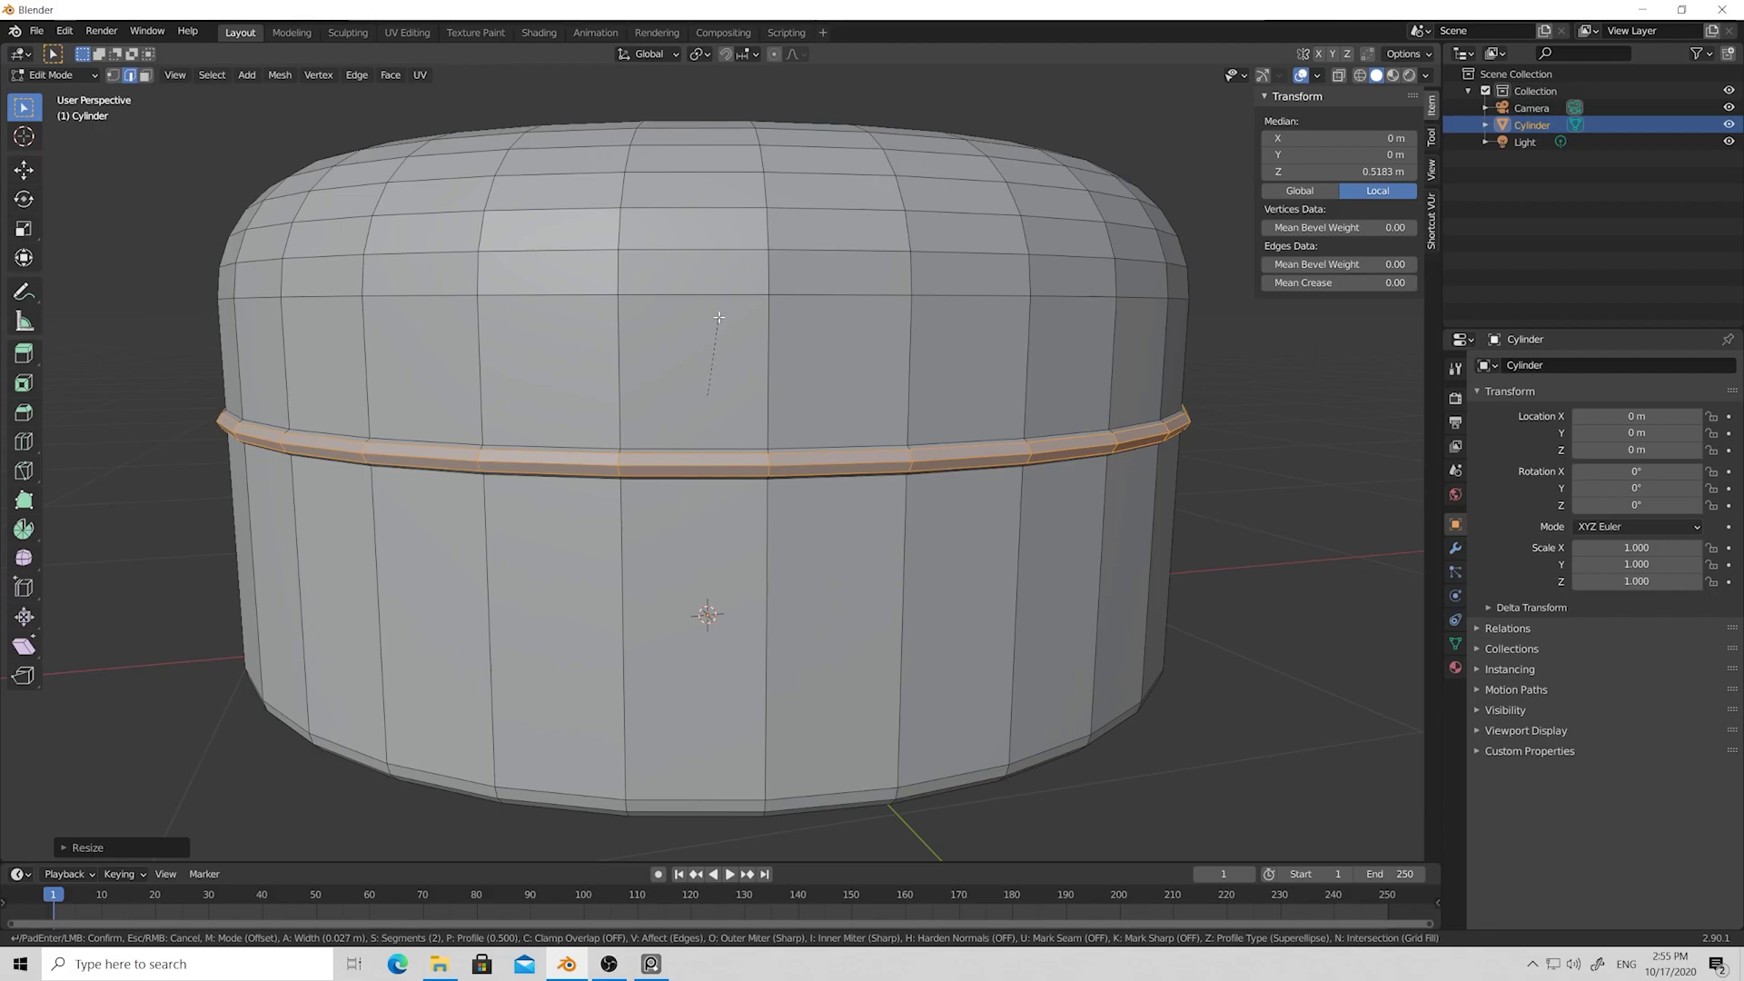
pyautogui.click(718, 318)
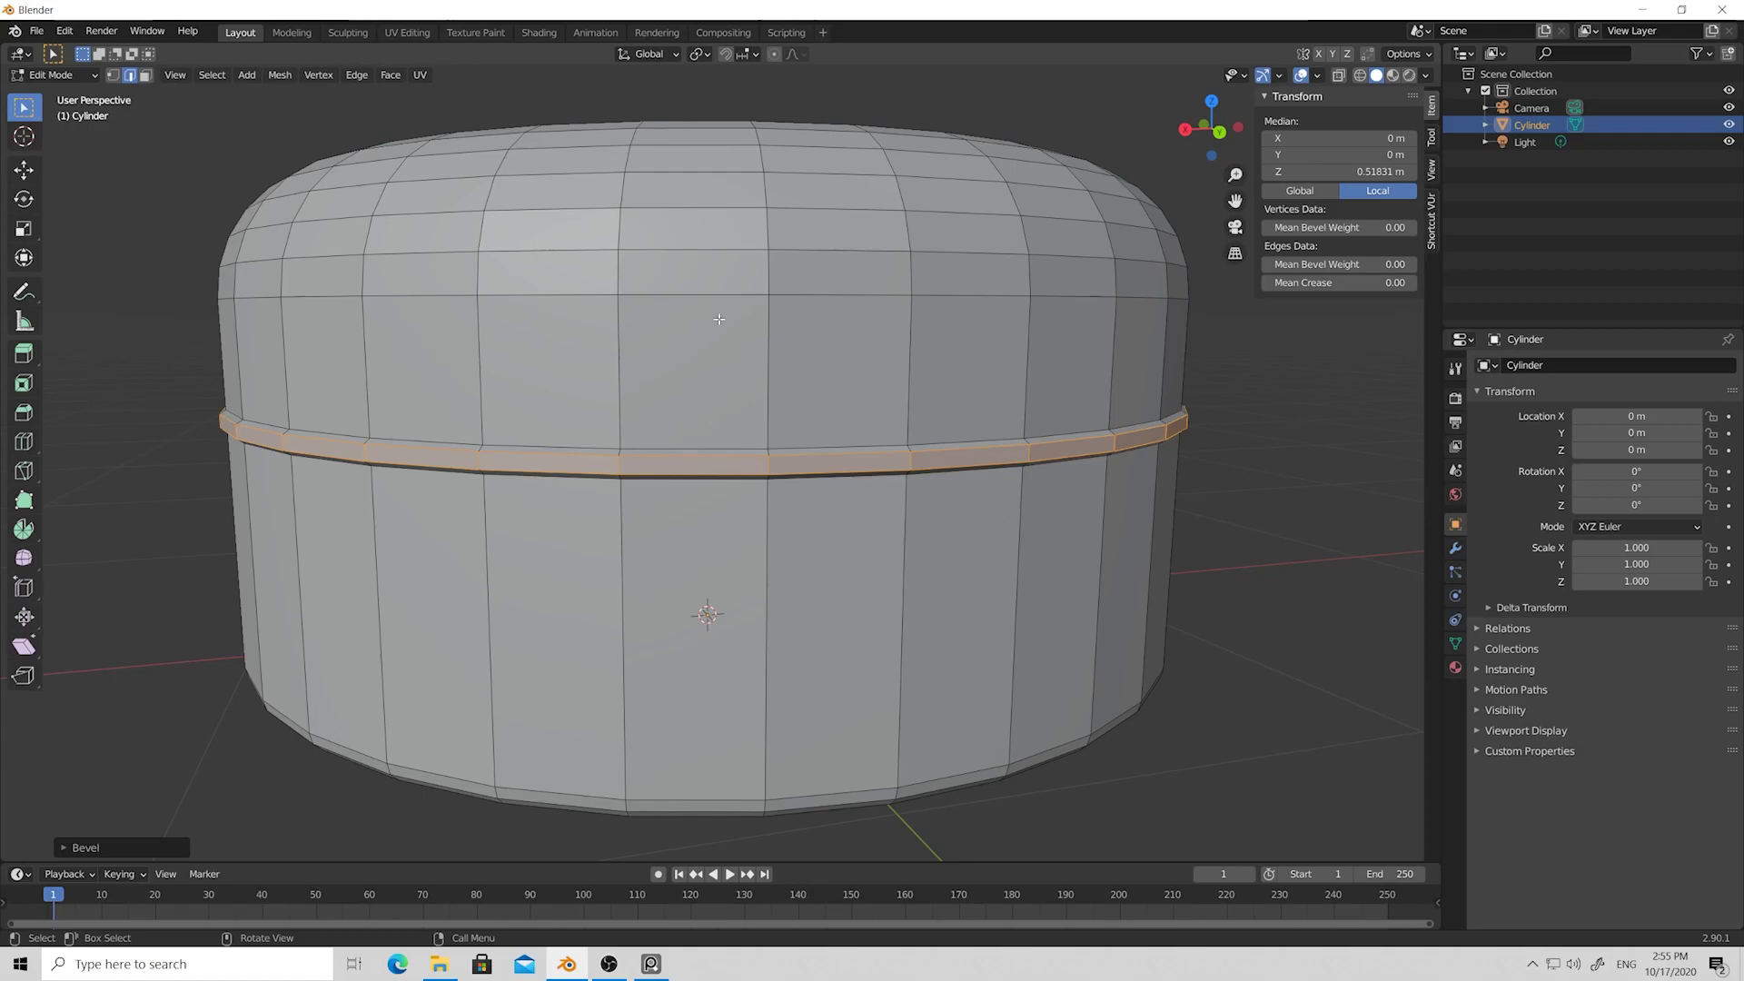
pyautogui.press('s')
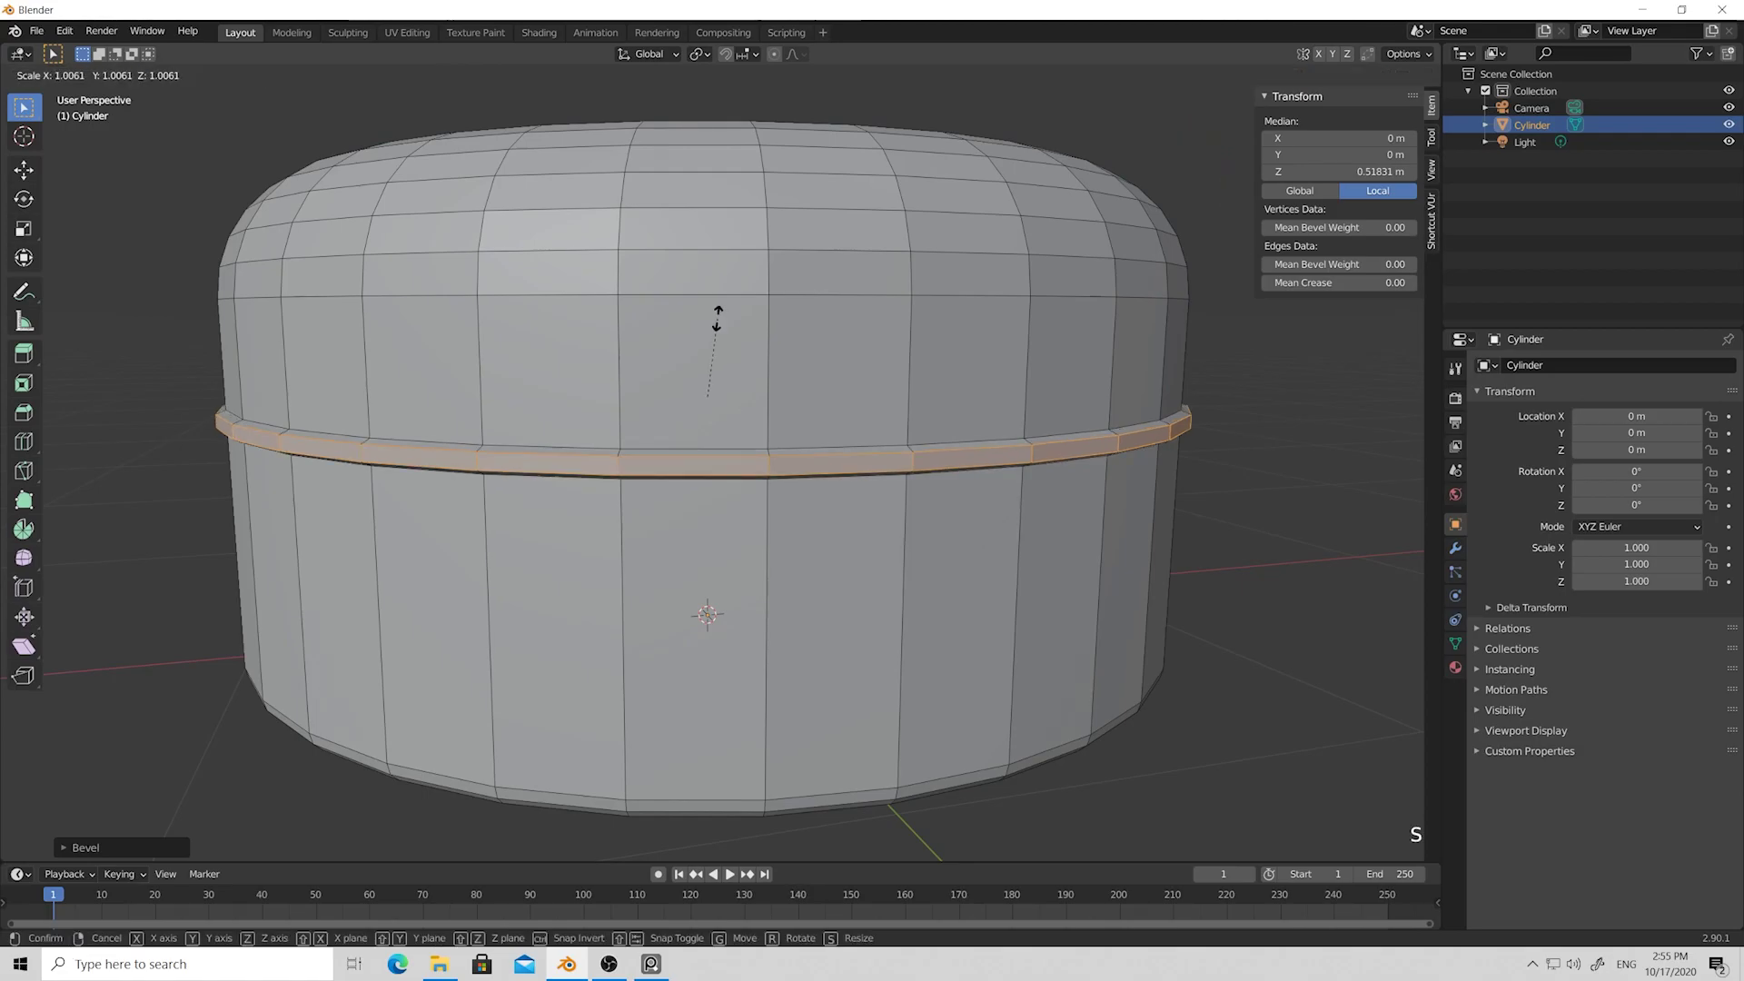
pyautogui.press('z')
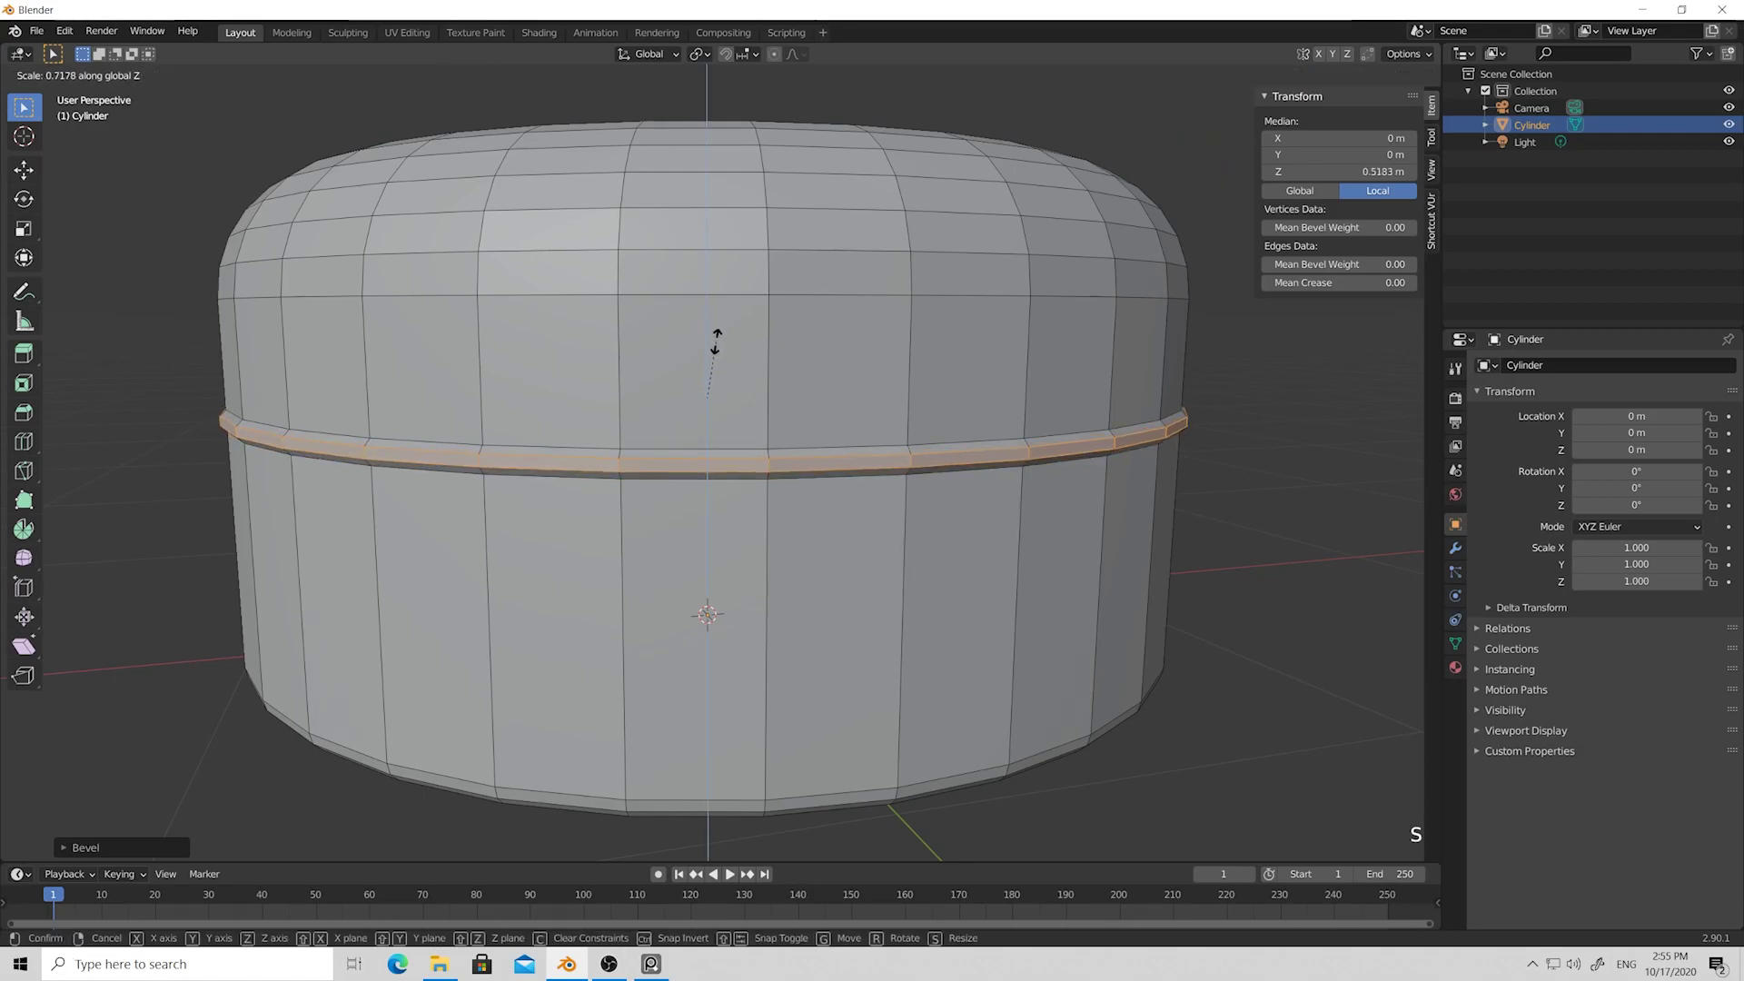
pyautogui.click(713, 352)
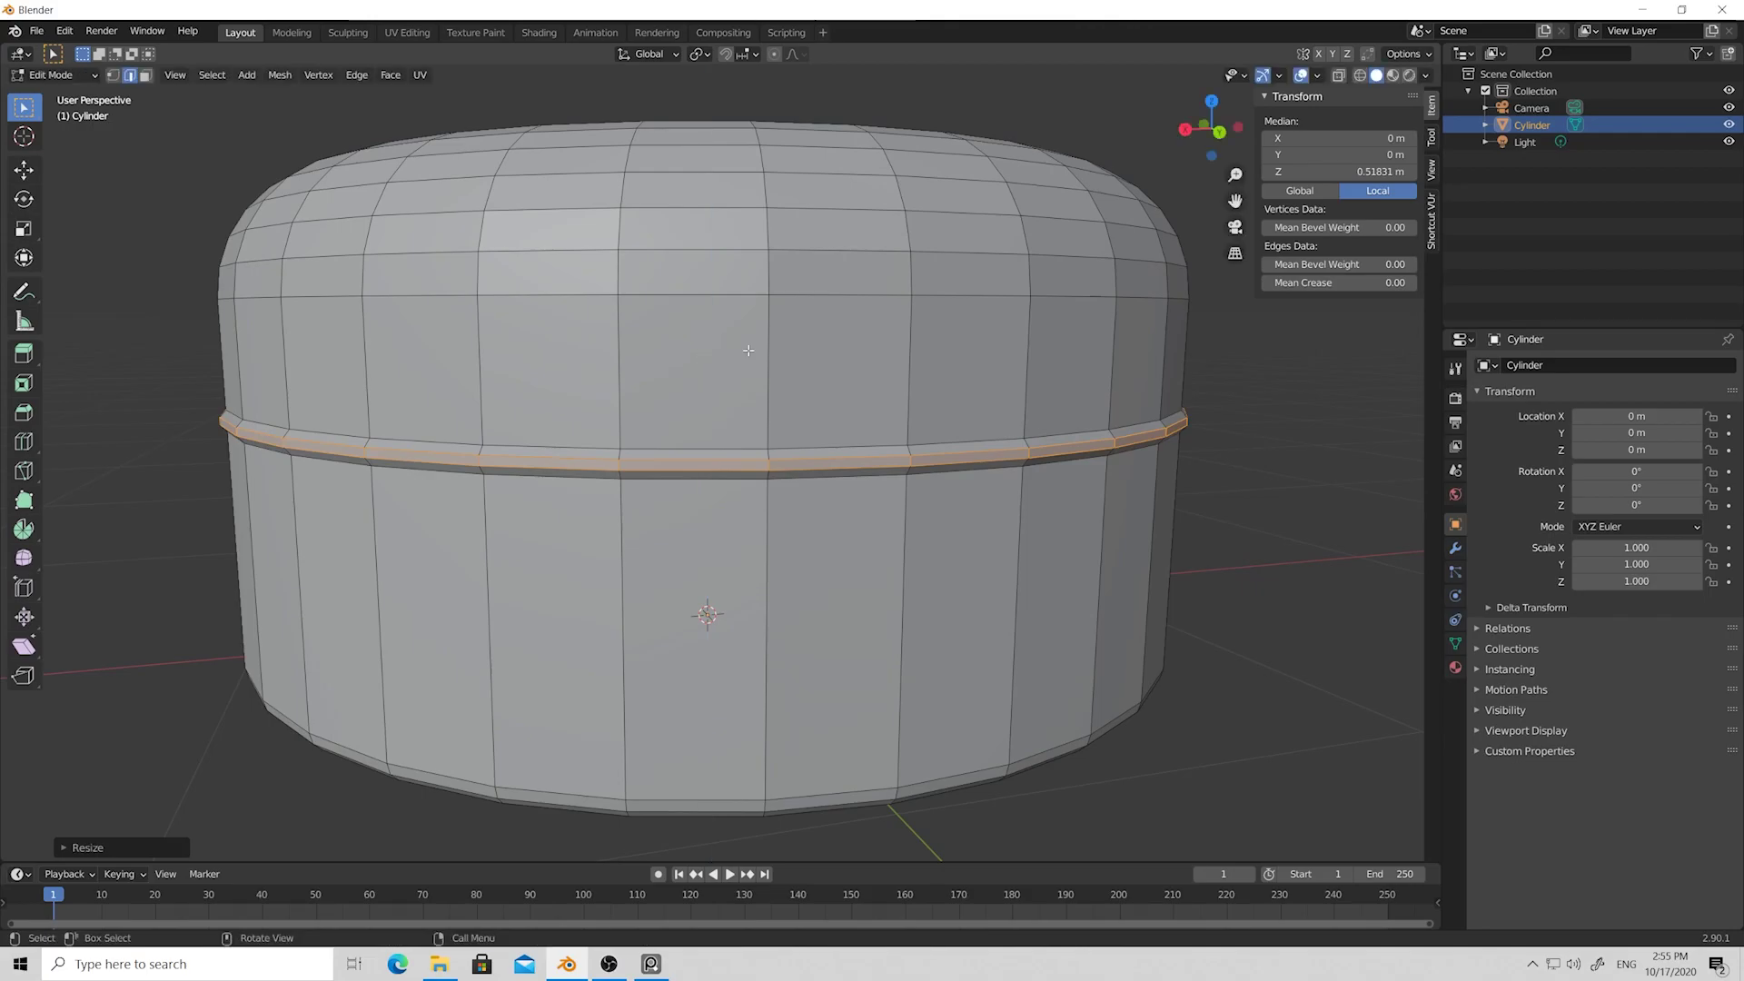
pyautogui.click(1184, 479)
pyautogui.scroll(1, 1258, 477)
# Bevel the edge loop at the rim's base with 2 segments.
pyautogui.scroll(-3, 1200, 470)
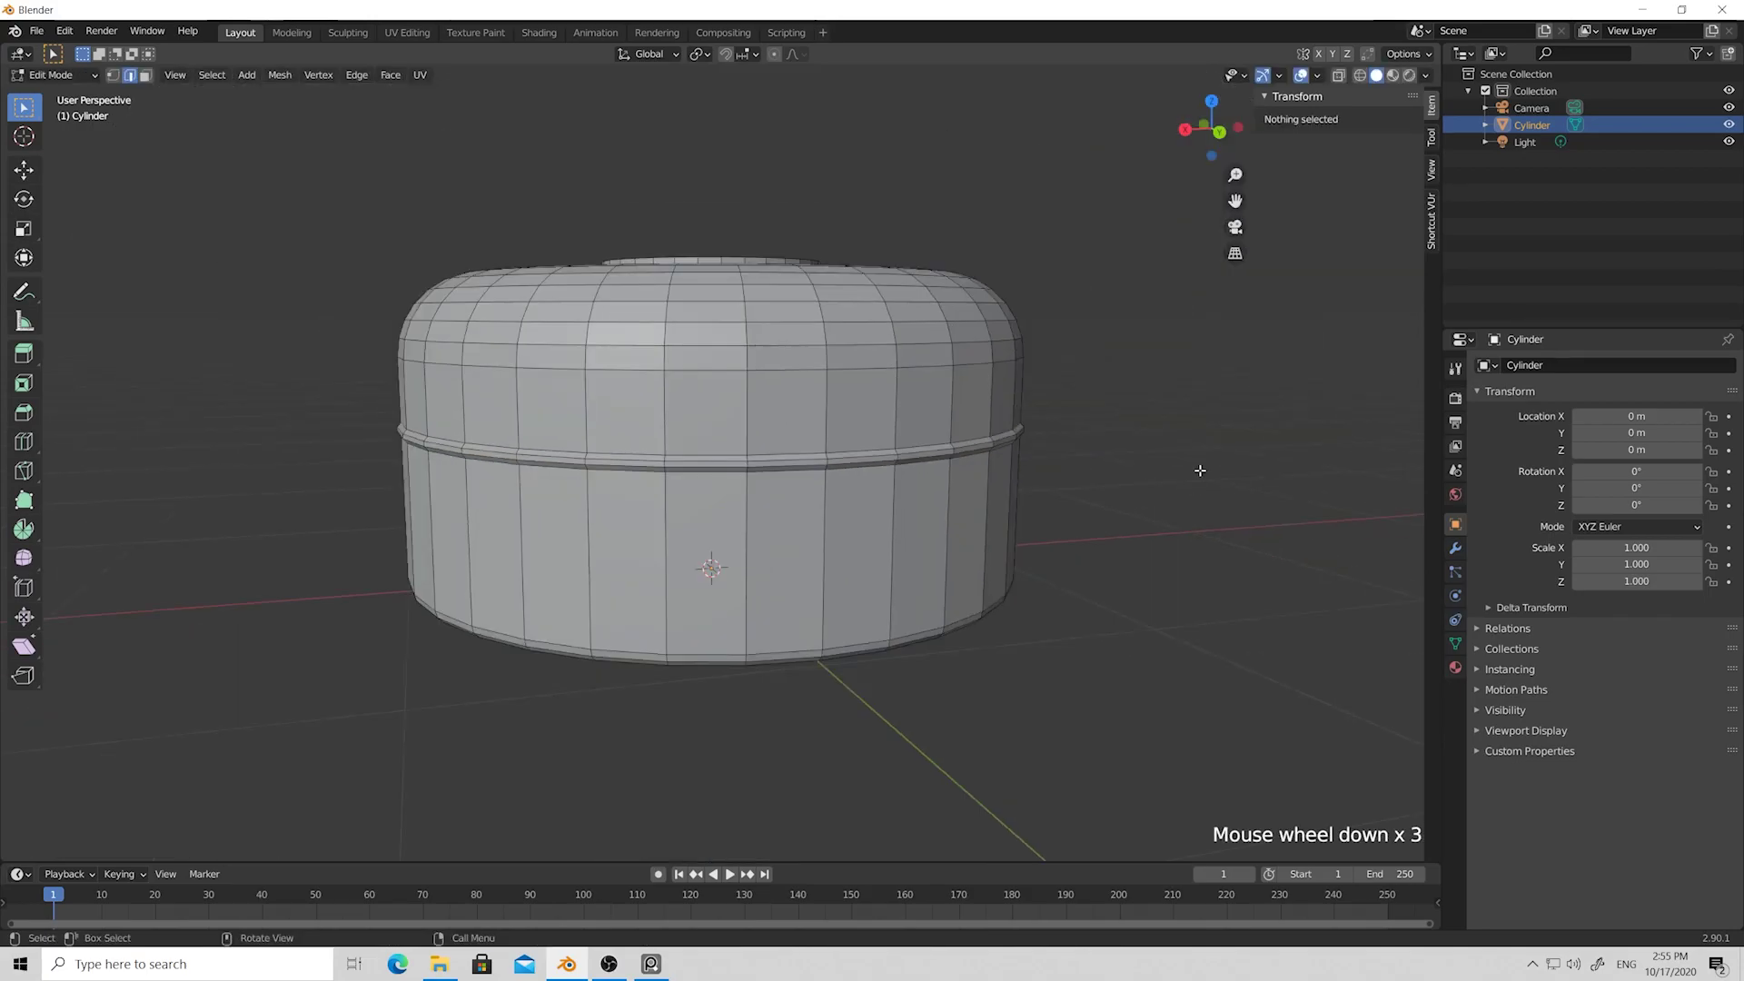
pyautogui.moveTo(1200, 470)
pyautogui.mouseDown(button='middle')
pyautogui.moveTo(1176, 448)
pyautogui.moveTo(1172, 482)
pyautogui.mouseUp(button='middle')
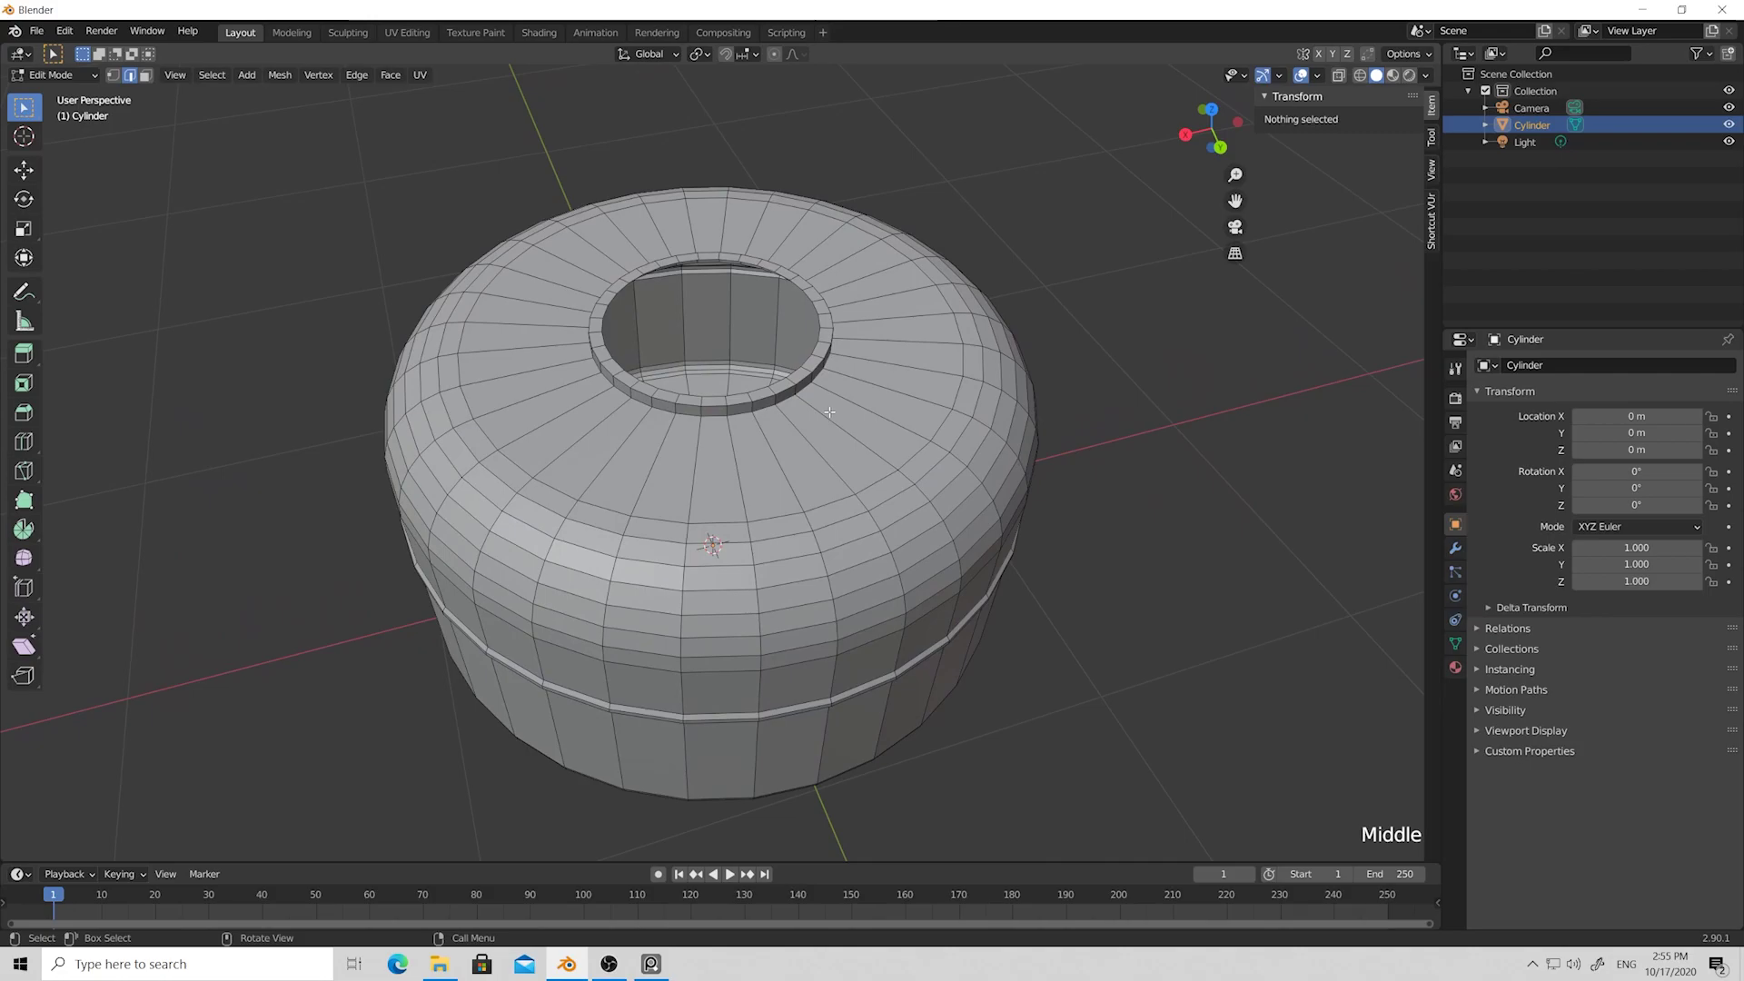
pyautogui.scroll(5, 829, 412)
pyautogui.scroll(-1, 817, 400)
pyautogui.keyDown('alt'); pyautogui.click(716, 360); pyautogui.keyUp('alt')
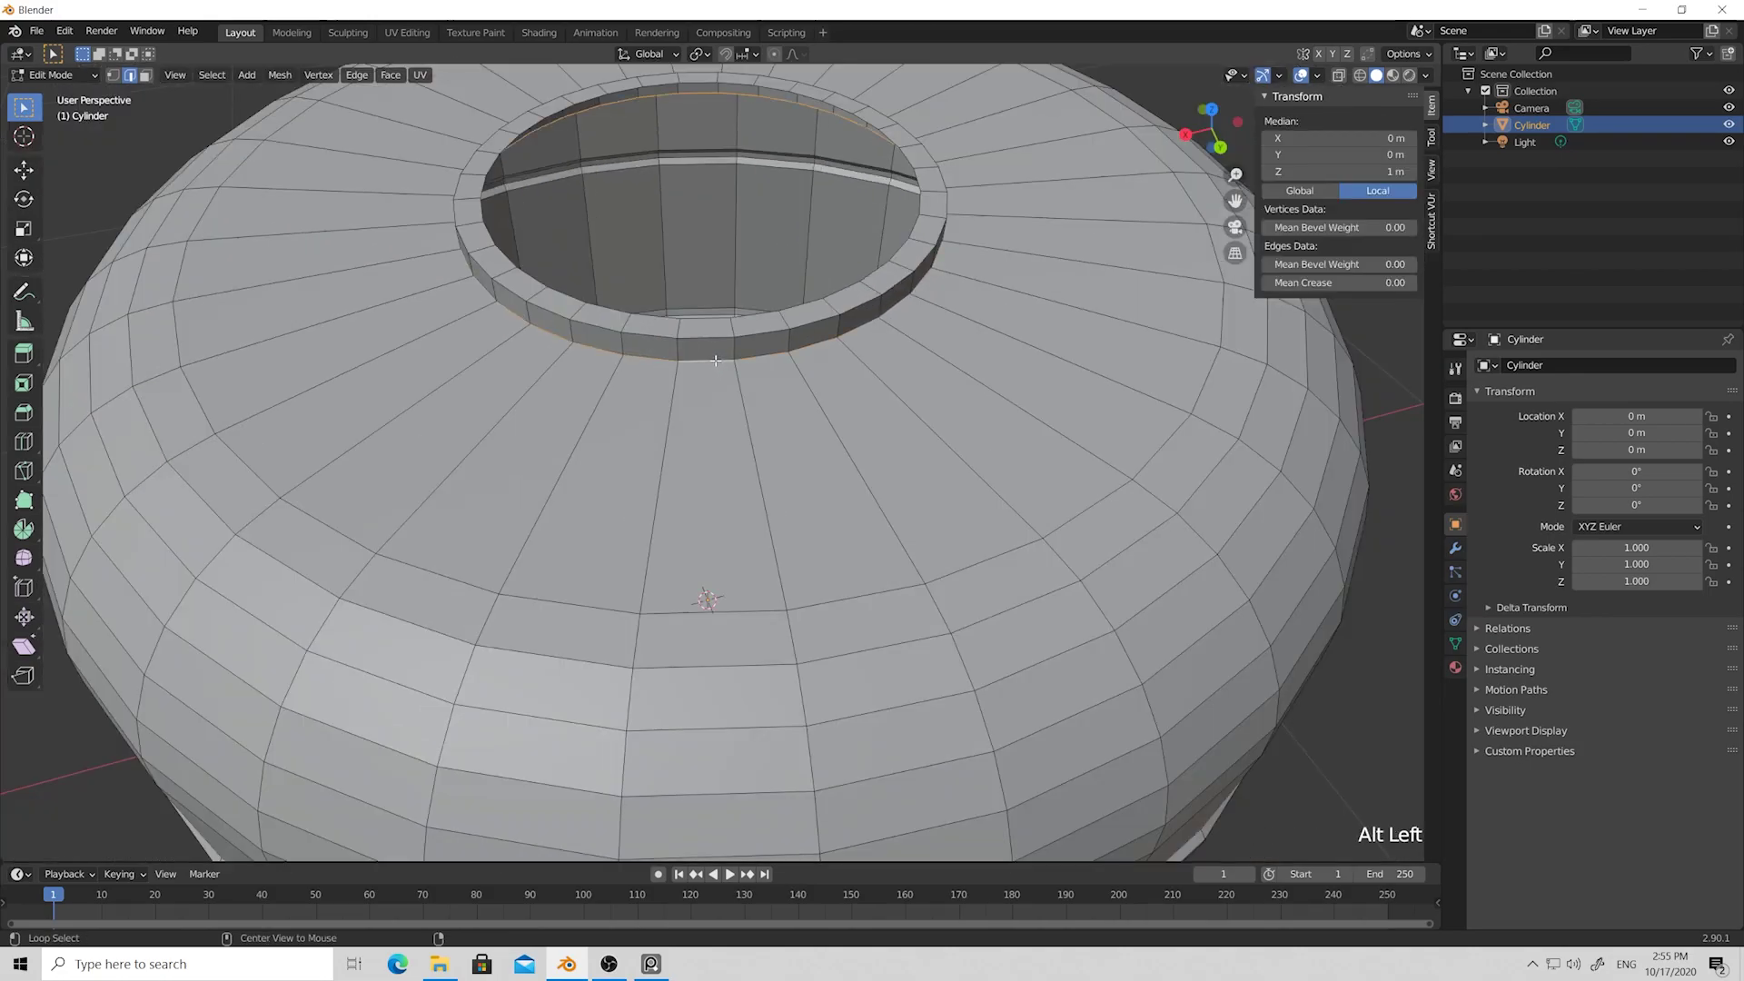
pyautogui.hotkey('ctrl', 'b')
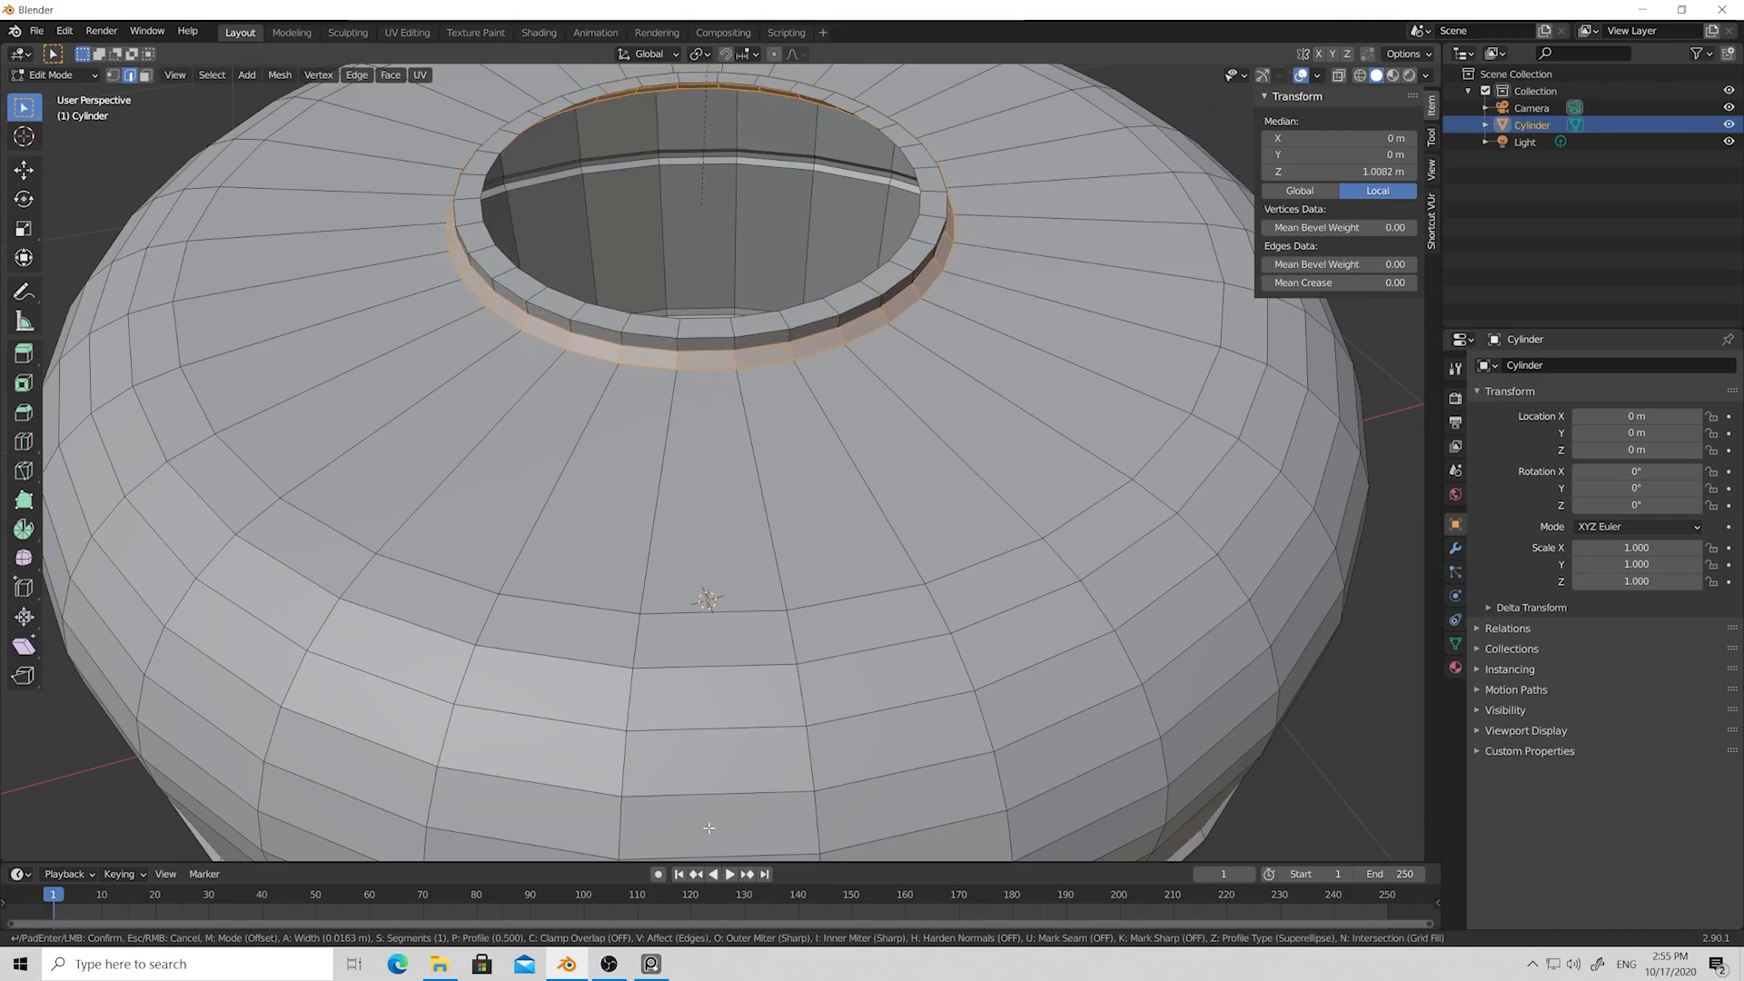
pyautogui.scroll(1, 709, 828)
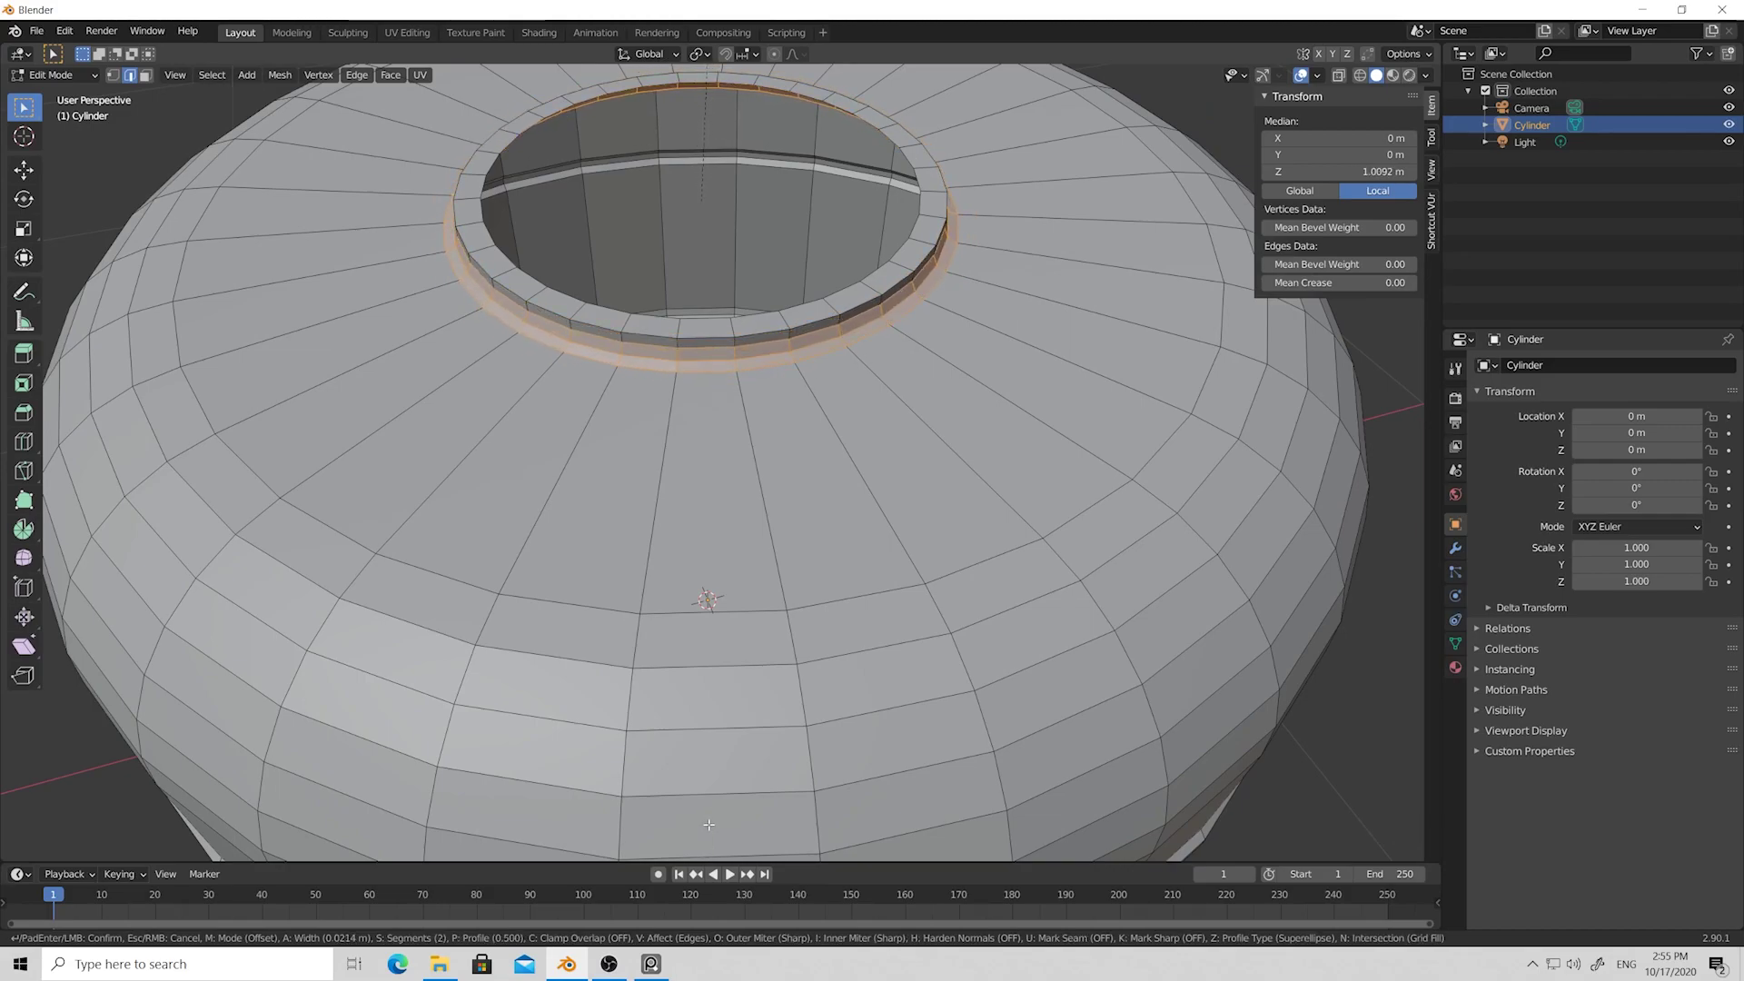
pyautogui.click(708, 824)
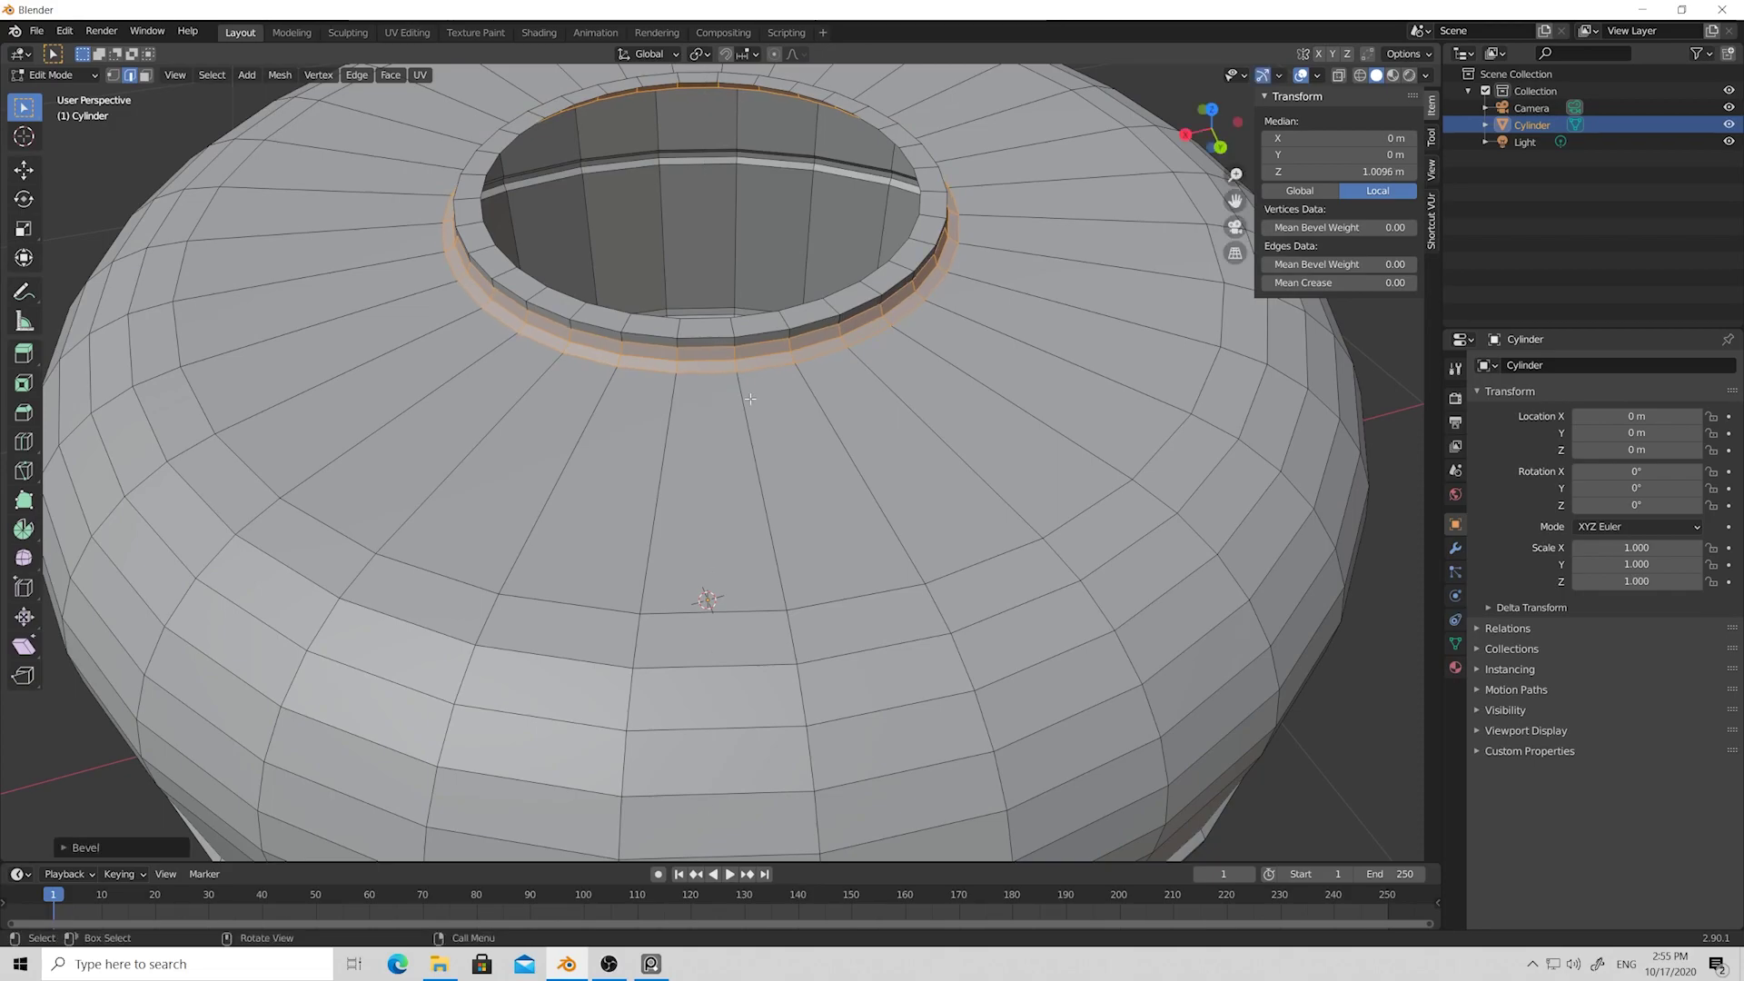
# Bevel the inner lip ring of the opening with 1 segment, about 0.0076 m wide.
pyautogui.click(715, 337)
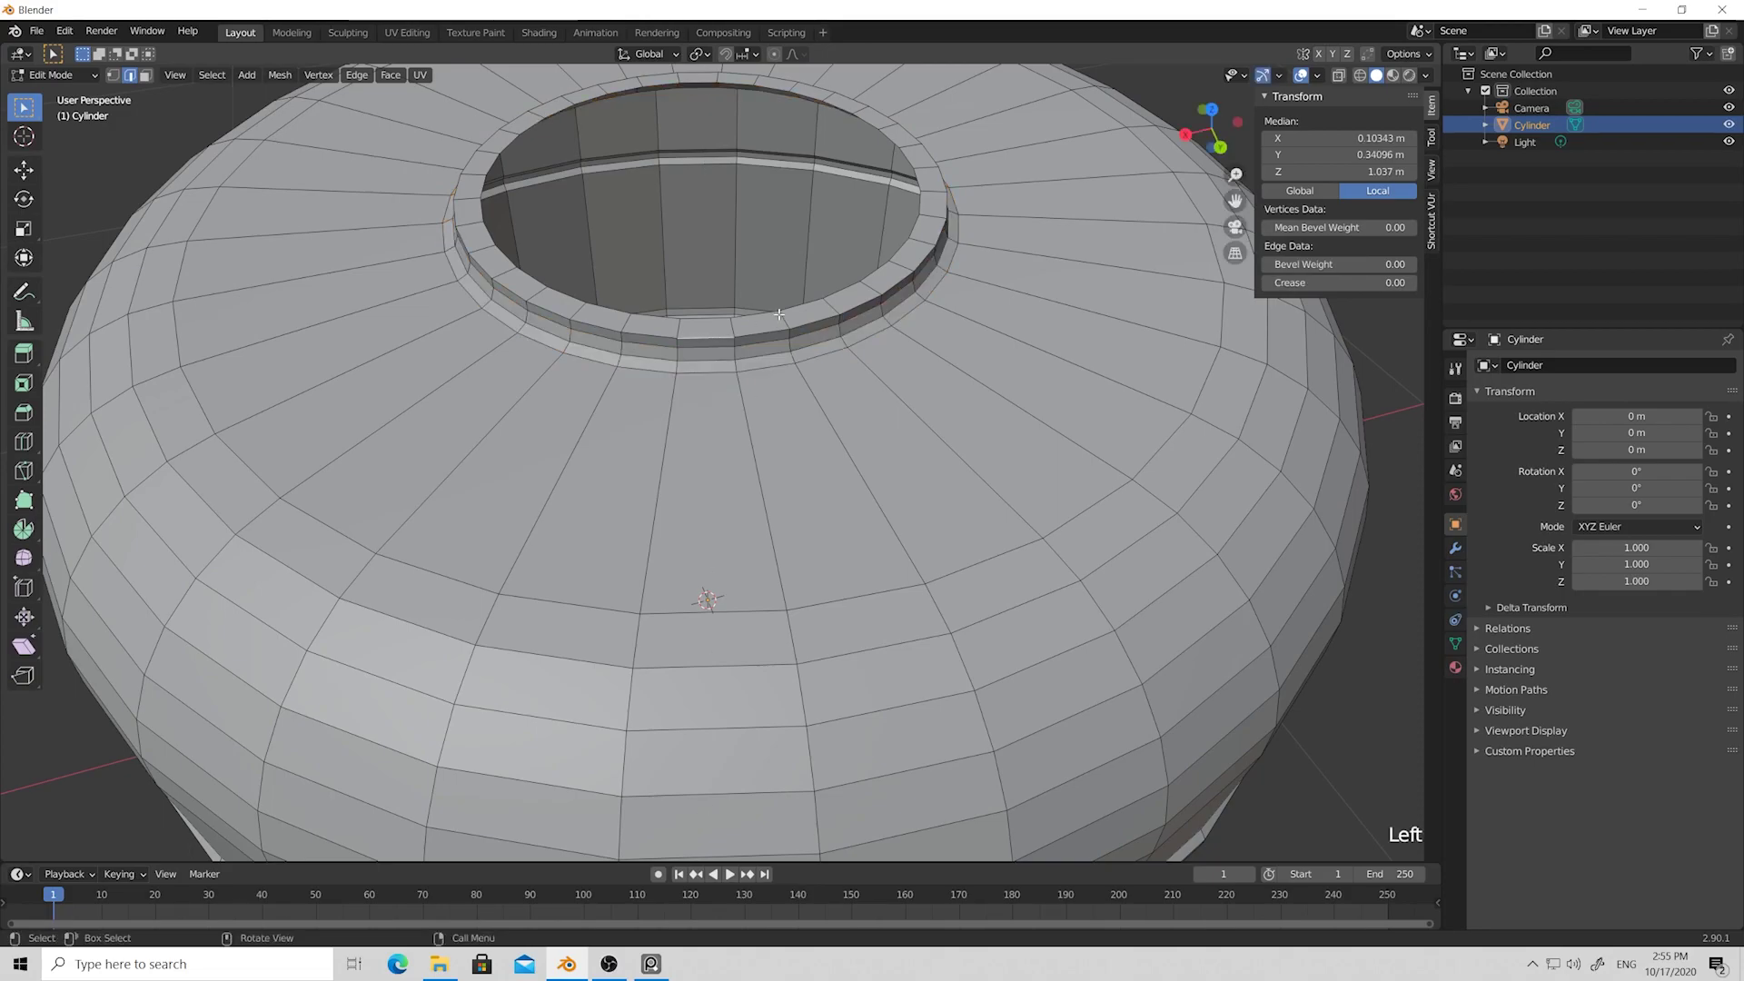
pyautogui.scroll(-3, 780, 315)
pyautogui.moveTo(780, 314)
pyautogui.mouseDown(button='middle')
pyautogui.moveTo(822, 308)
pyautogui.moveTo(768, 320)
pyautogui.mouseUp(button='middle')
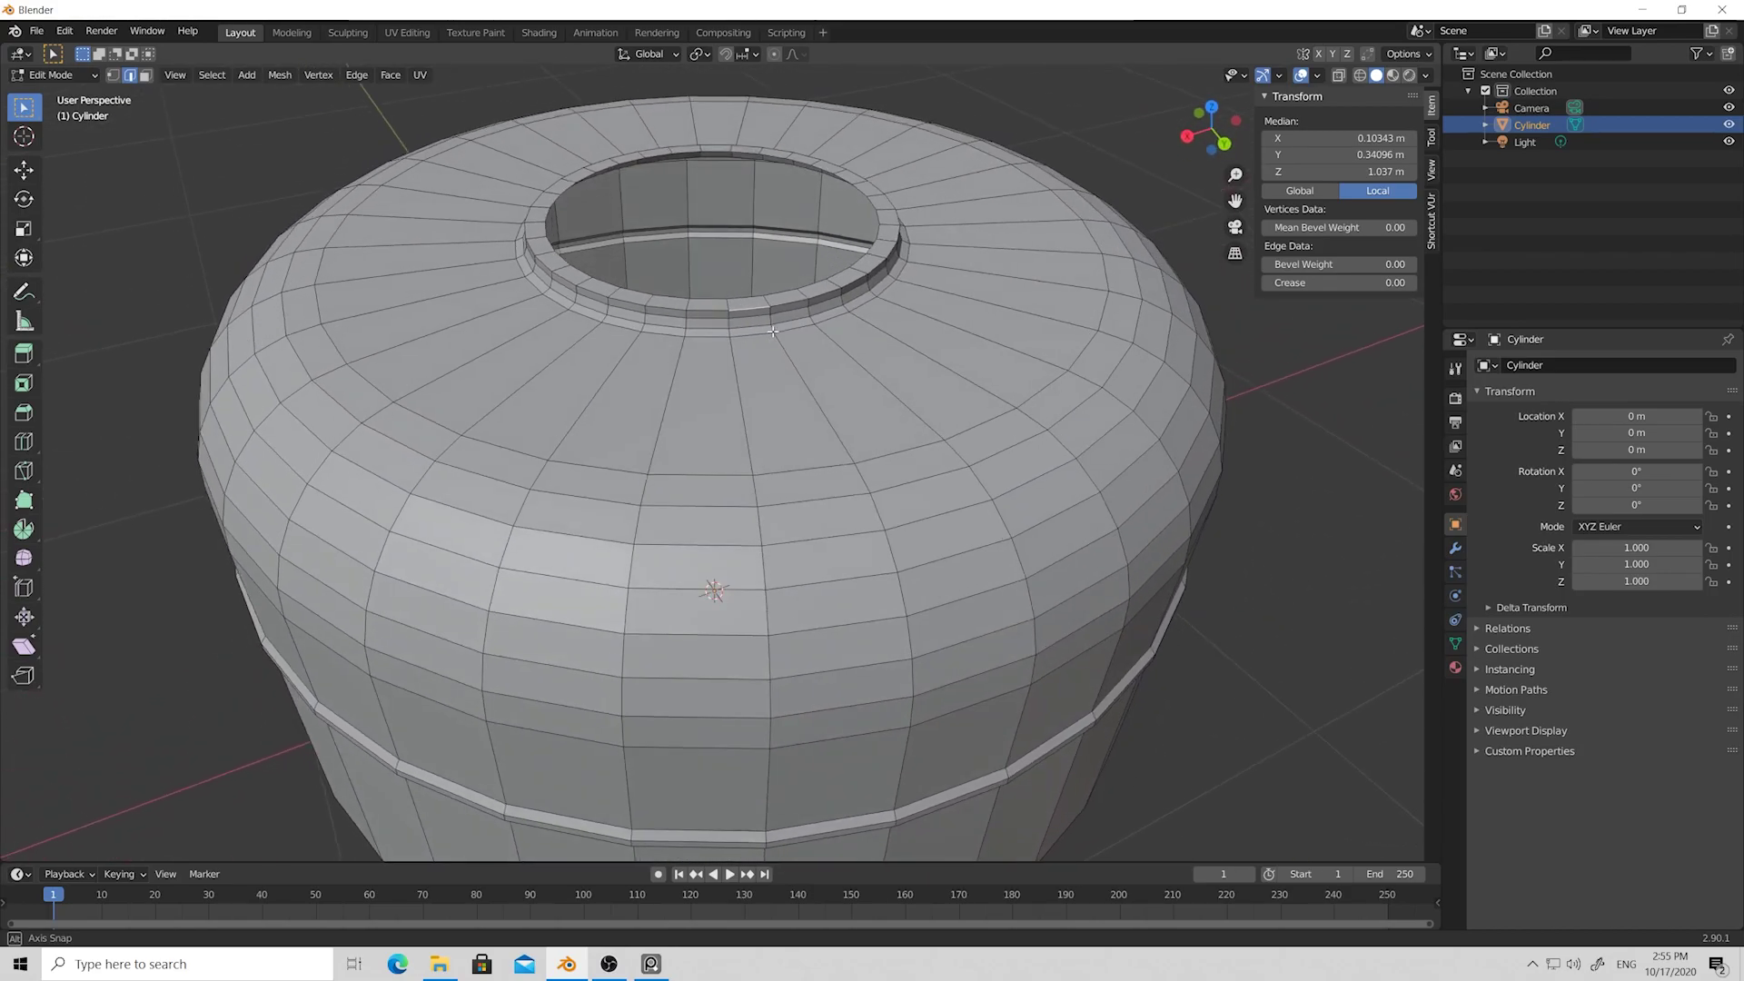
pyautogui.keyDown('alt'); pyautogui.click(754, 308); pyautogui.keyUp('alt')
pyautogui.scroll(1, 754, 309)
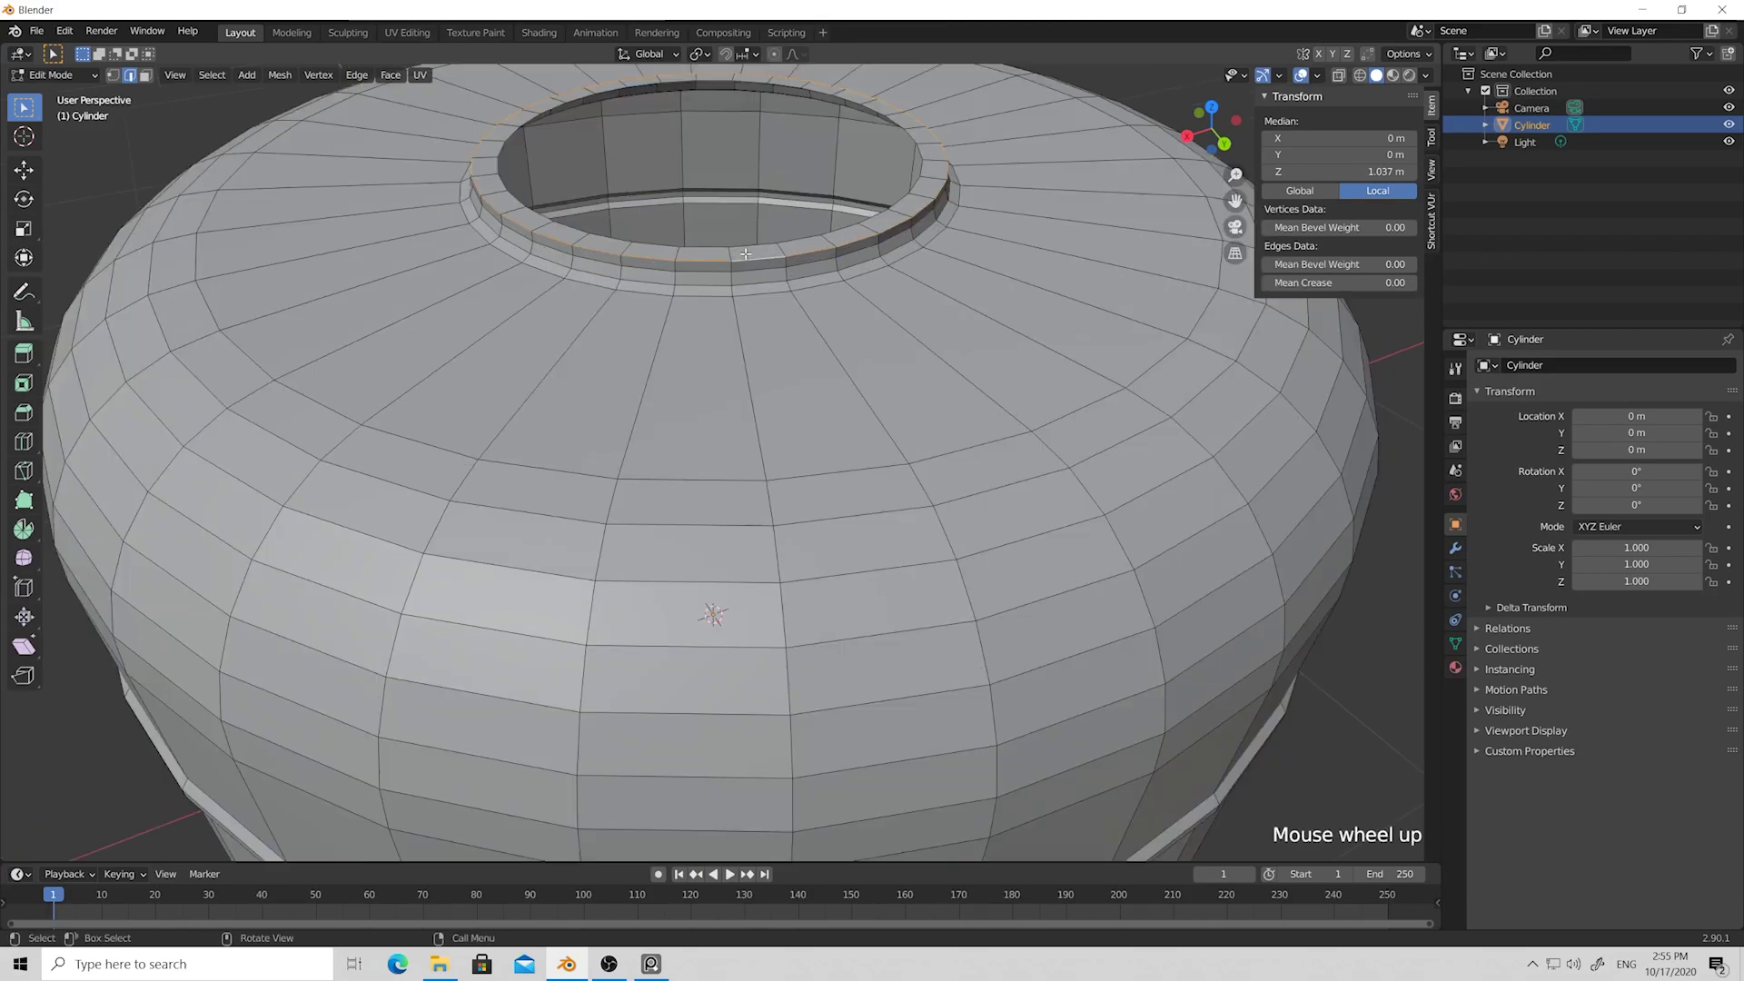
pyautogui.hotkey('ctrl', 'b')
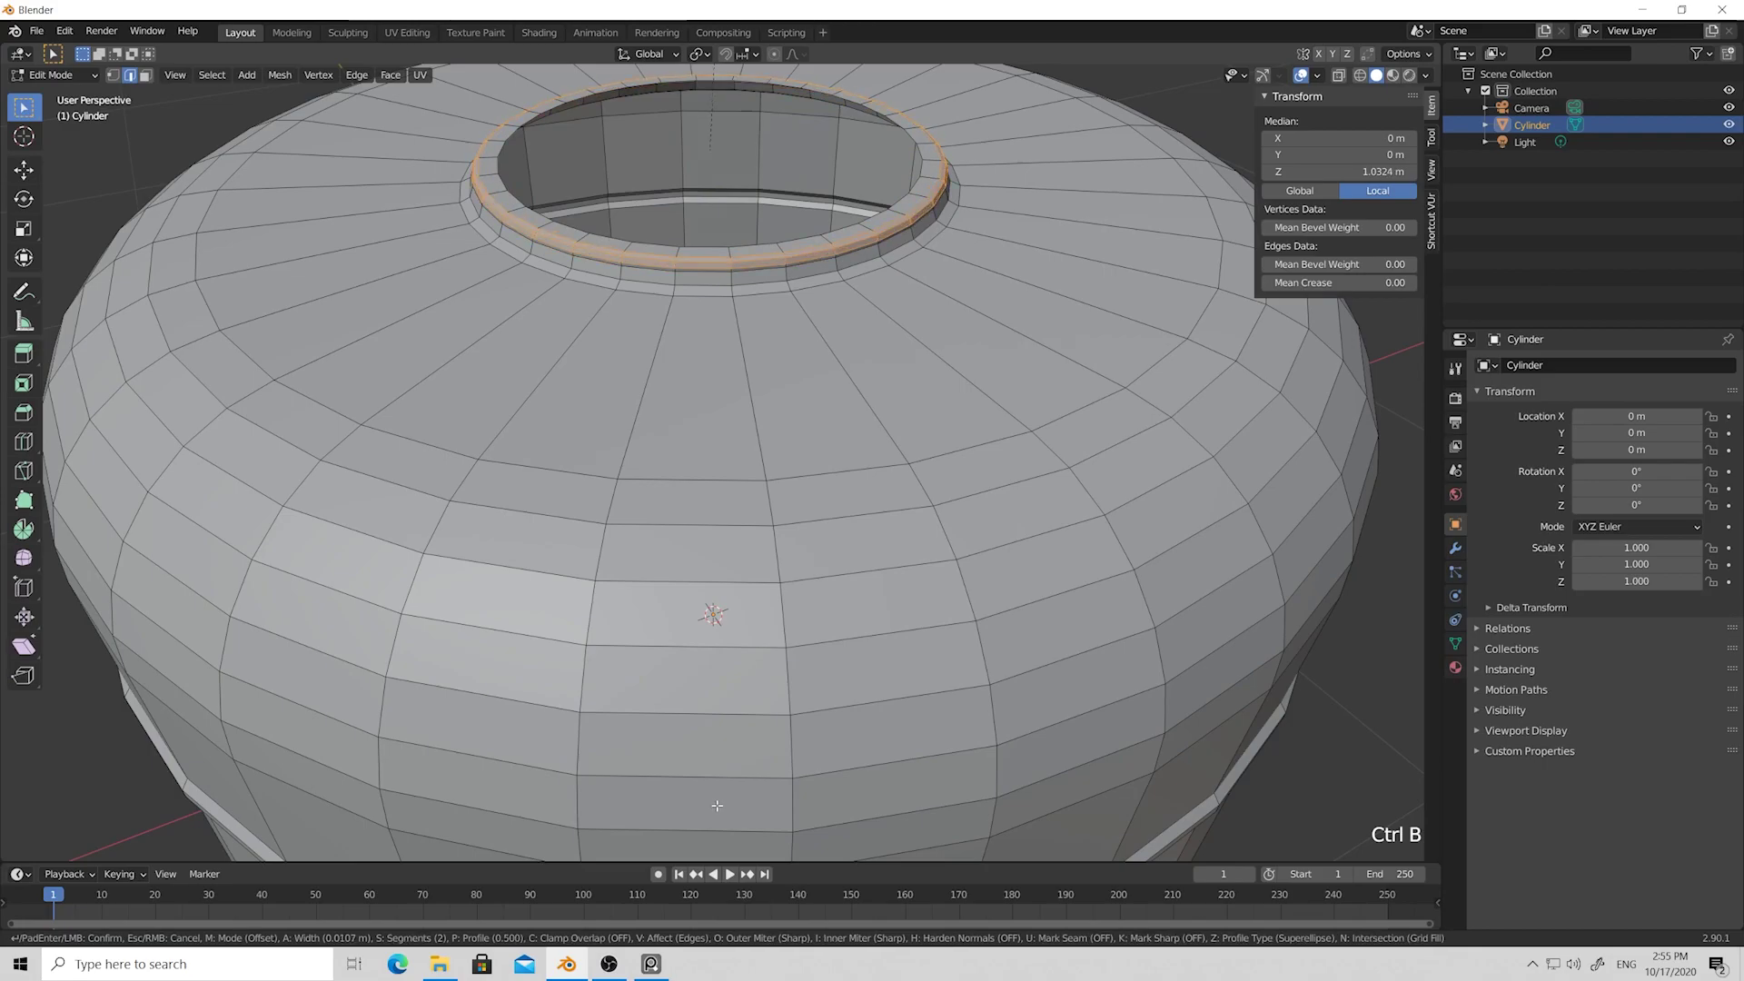
pyautogui.scroll(-1, 717, 806)
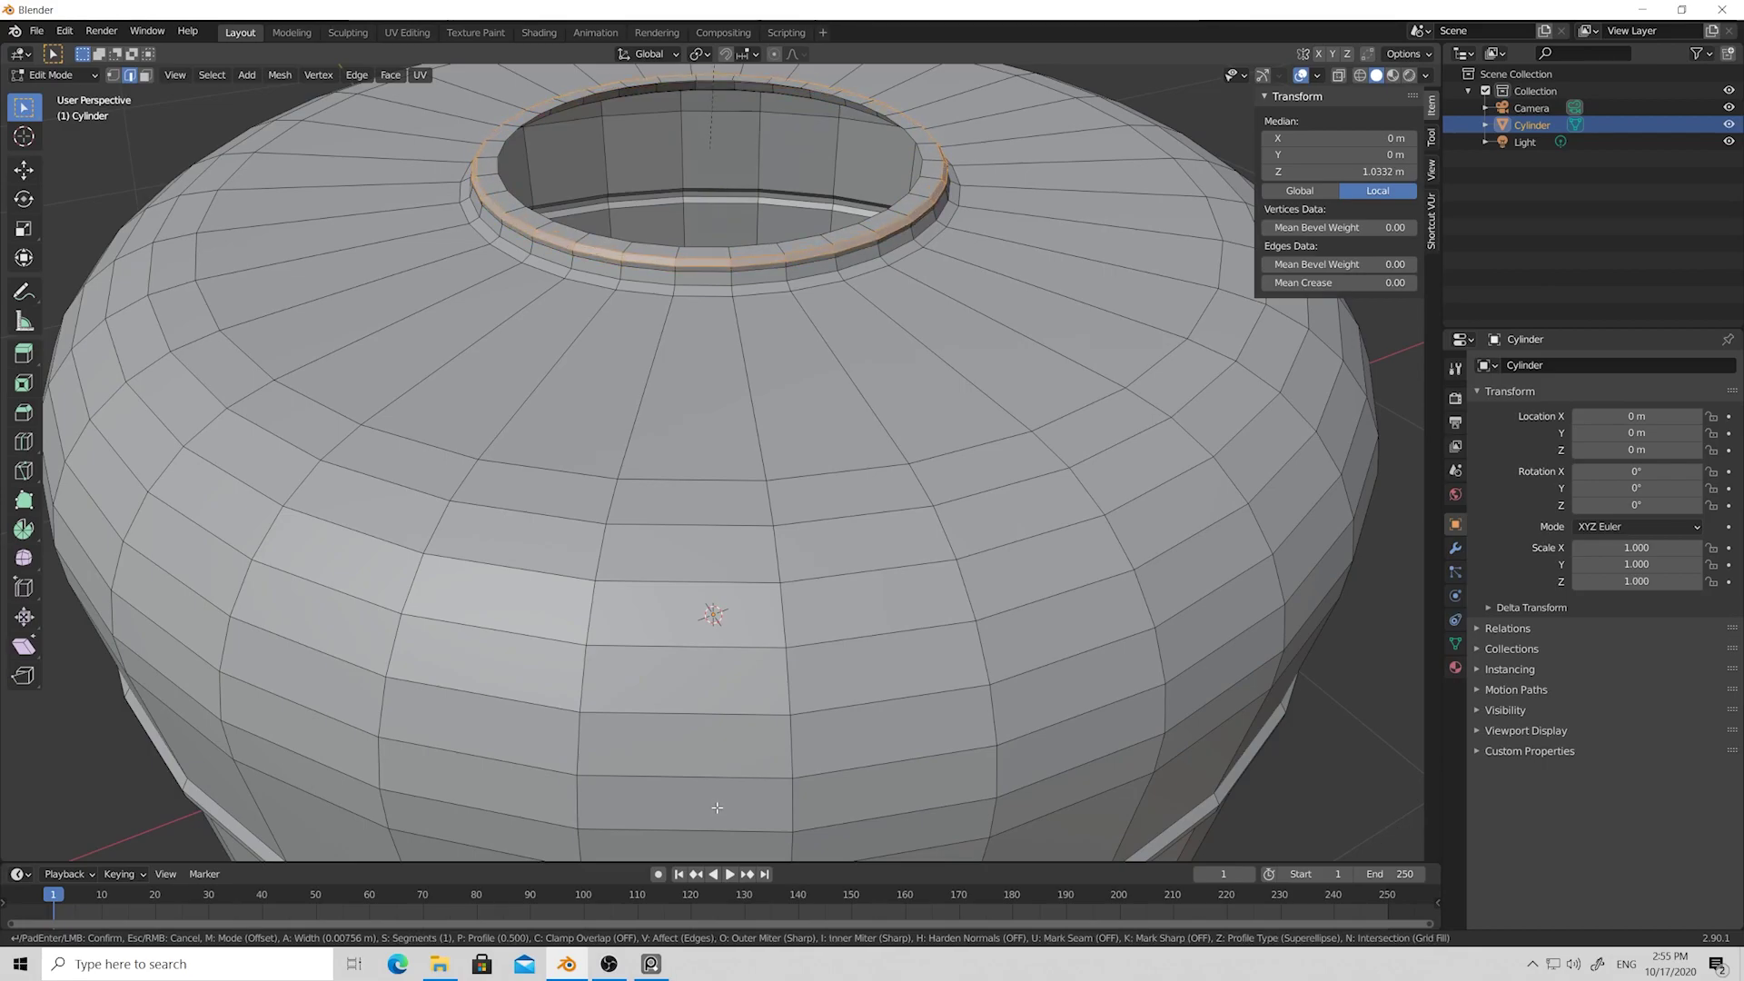
pyautogui.click(716, 805)
pyautogui.scroll(-2, 717, 806)
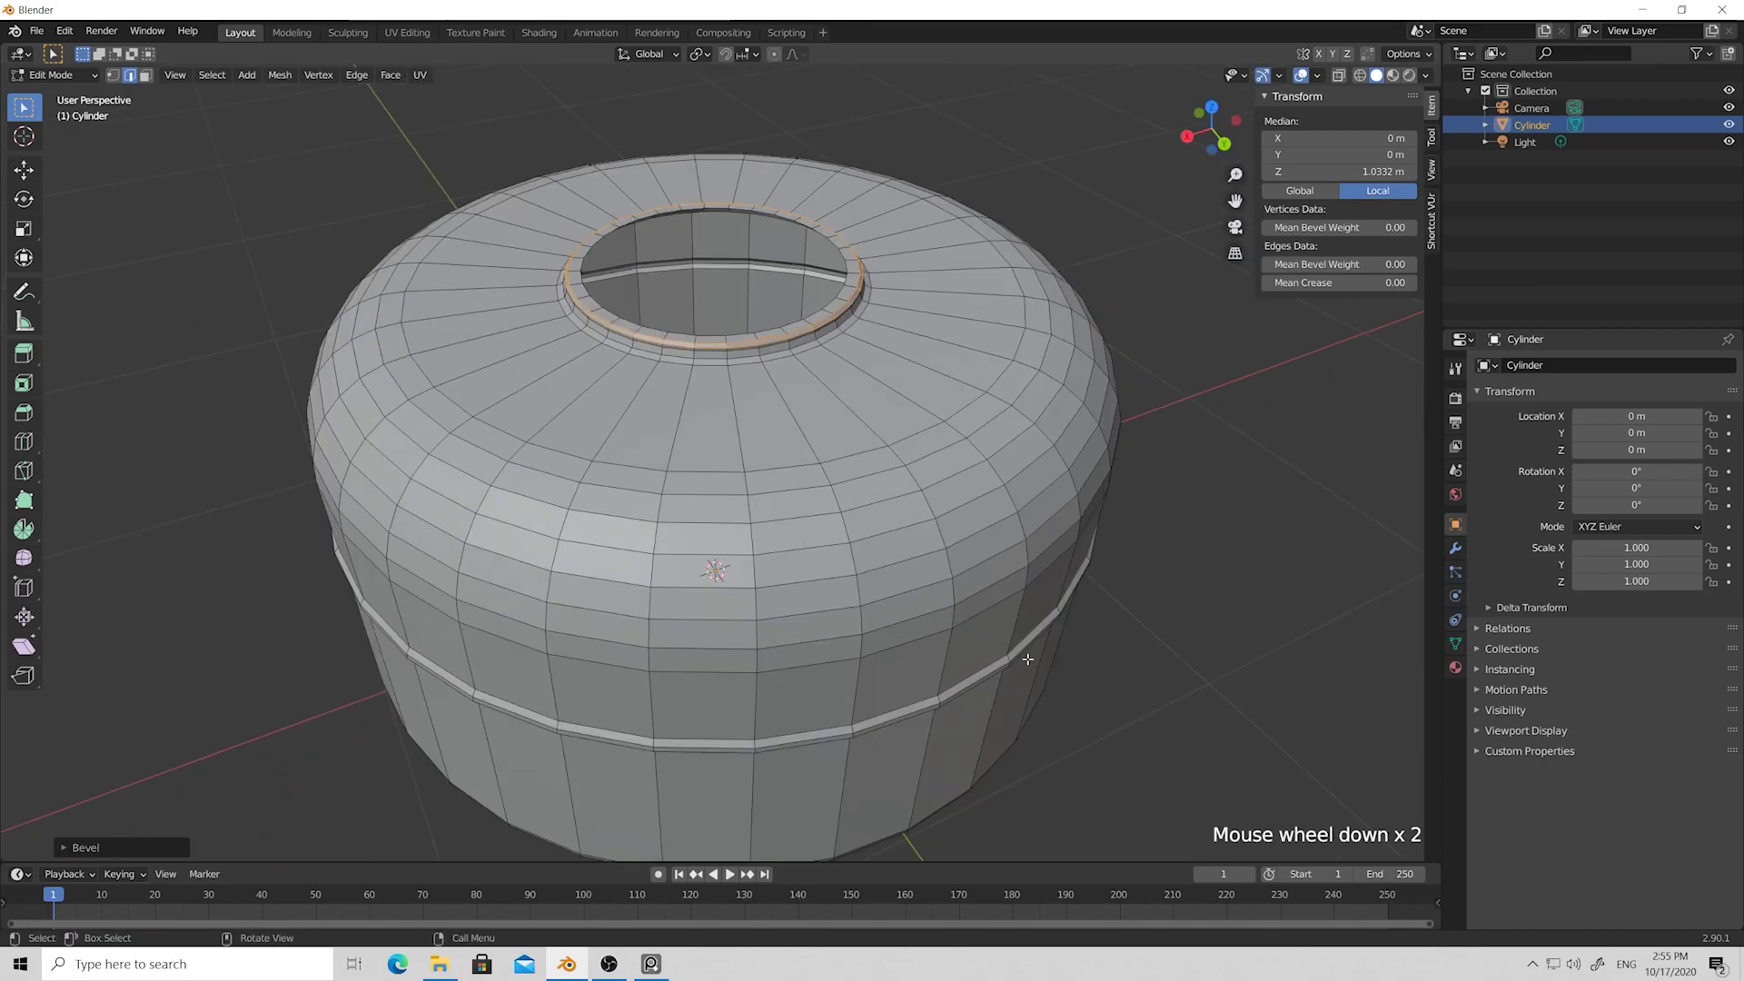
pyautogui.click(1030, 659)
pyautogui.moveTo(1127, 621); pyautogui.dragTo(1136, 679, button='middle')
pyautogui.scroll(-1, 898, 673)
pyautogui.moveTo(897, 673); pyautogui.dragTo(873, 562, button='middle')
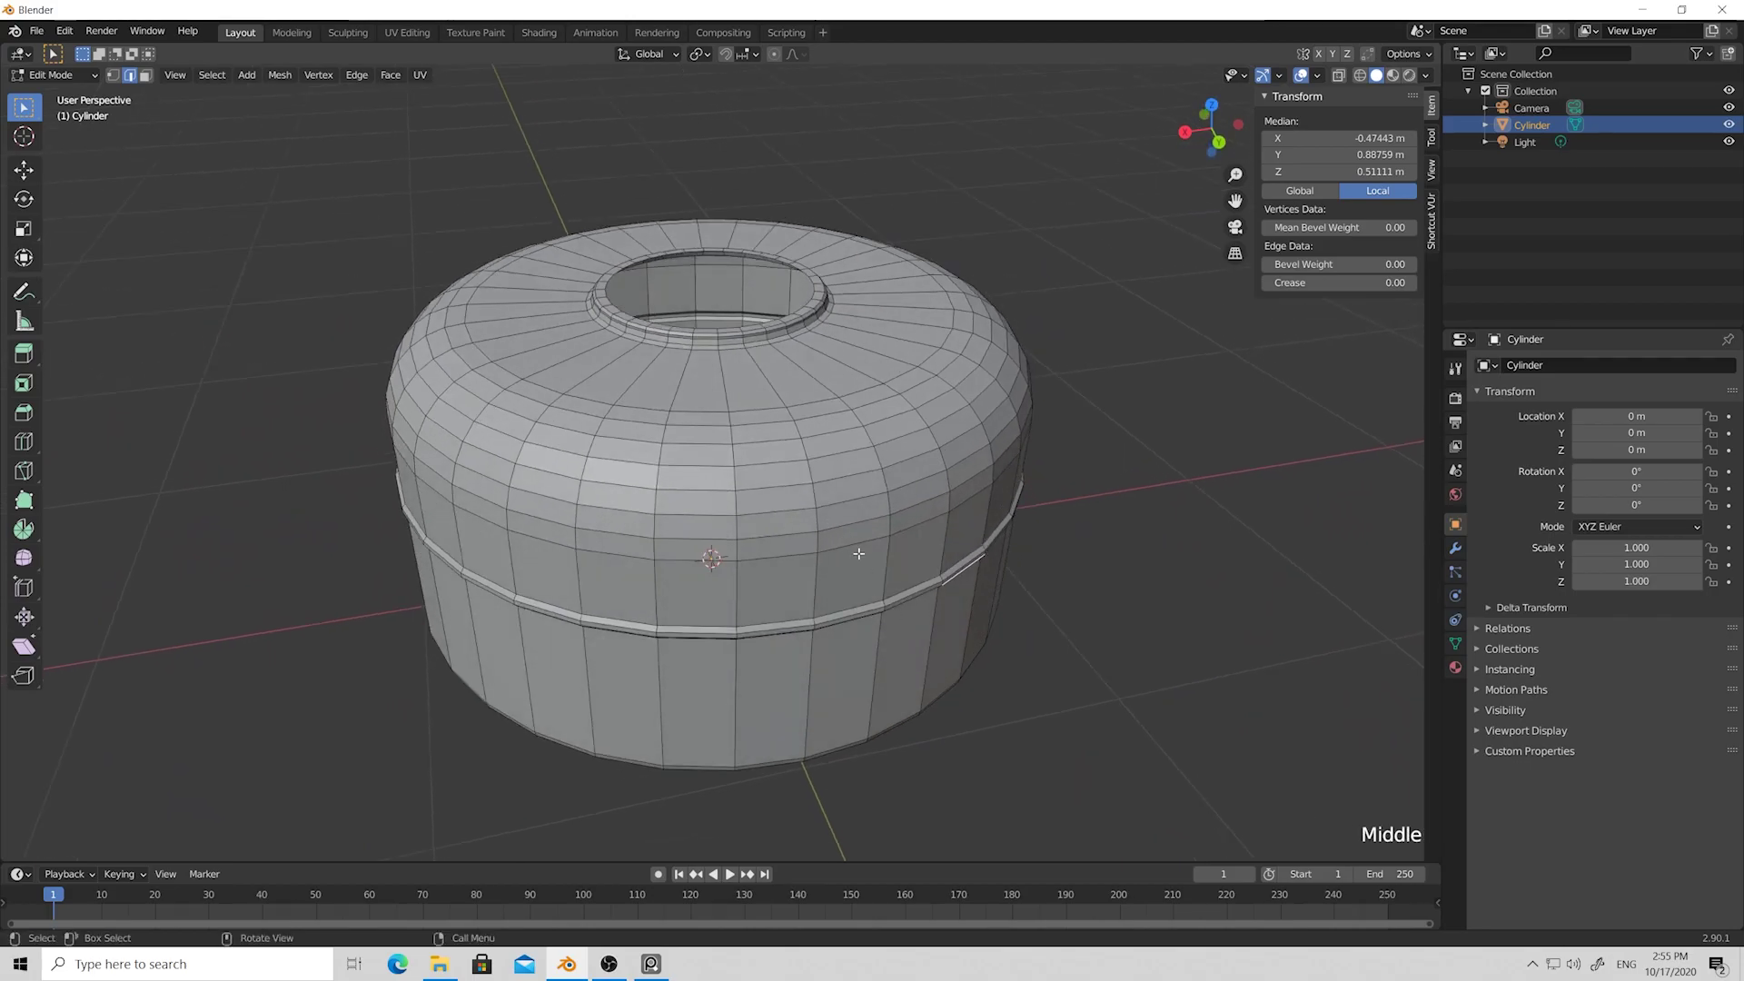
pyautogui.scroll(-2, 873, 562)
pyautogui.click(1076, 517)
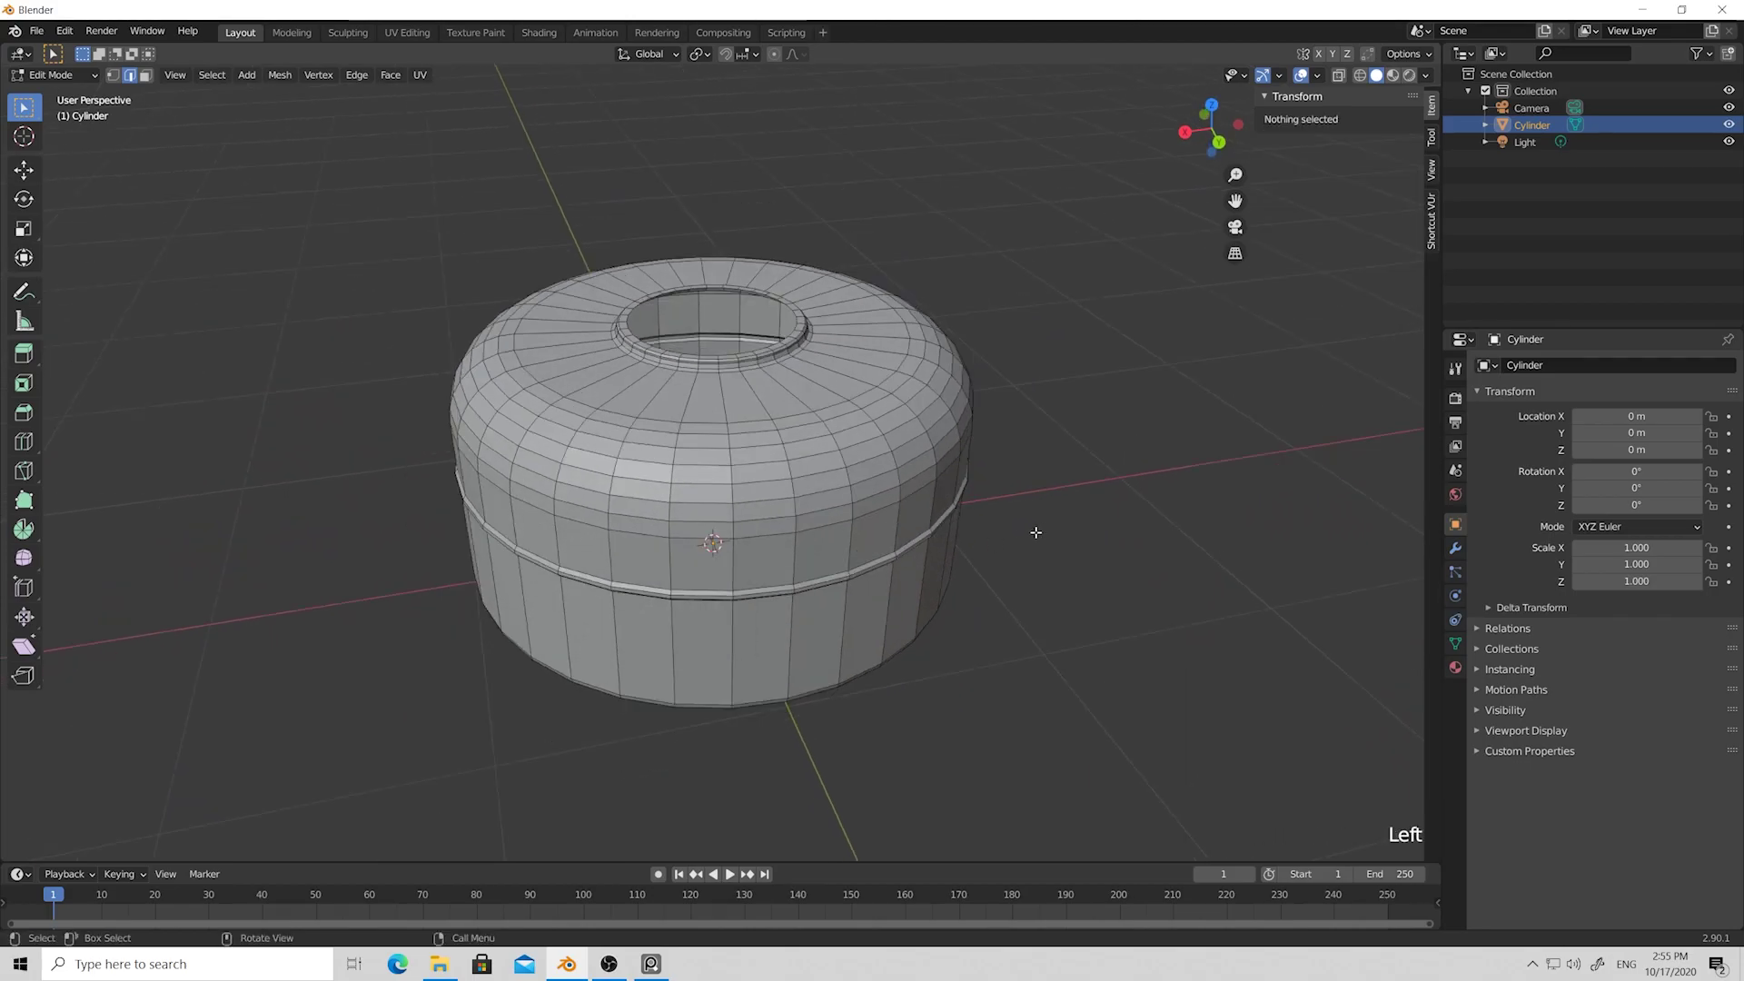
pyautogui.press('Tab')
pyautogui.click(1041, 540)
pyautogui.moveTo(1041, 539); pyautogui.dragTo(1001, 551, button='middle')
pyautogui.press('Tab')
pyautogui.scroll(2, 833, 569)
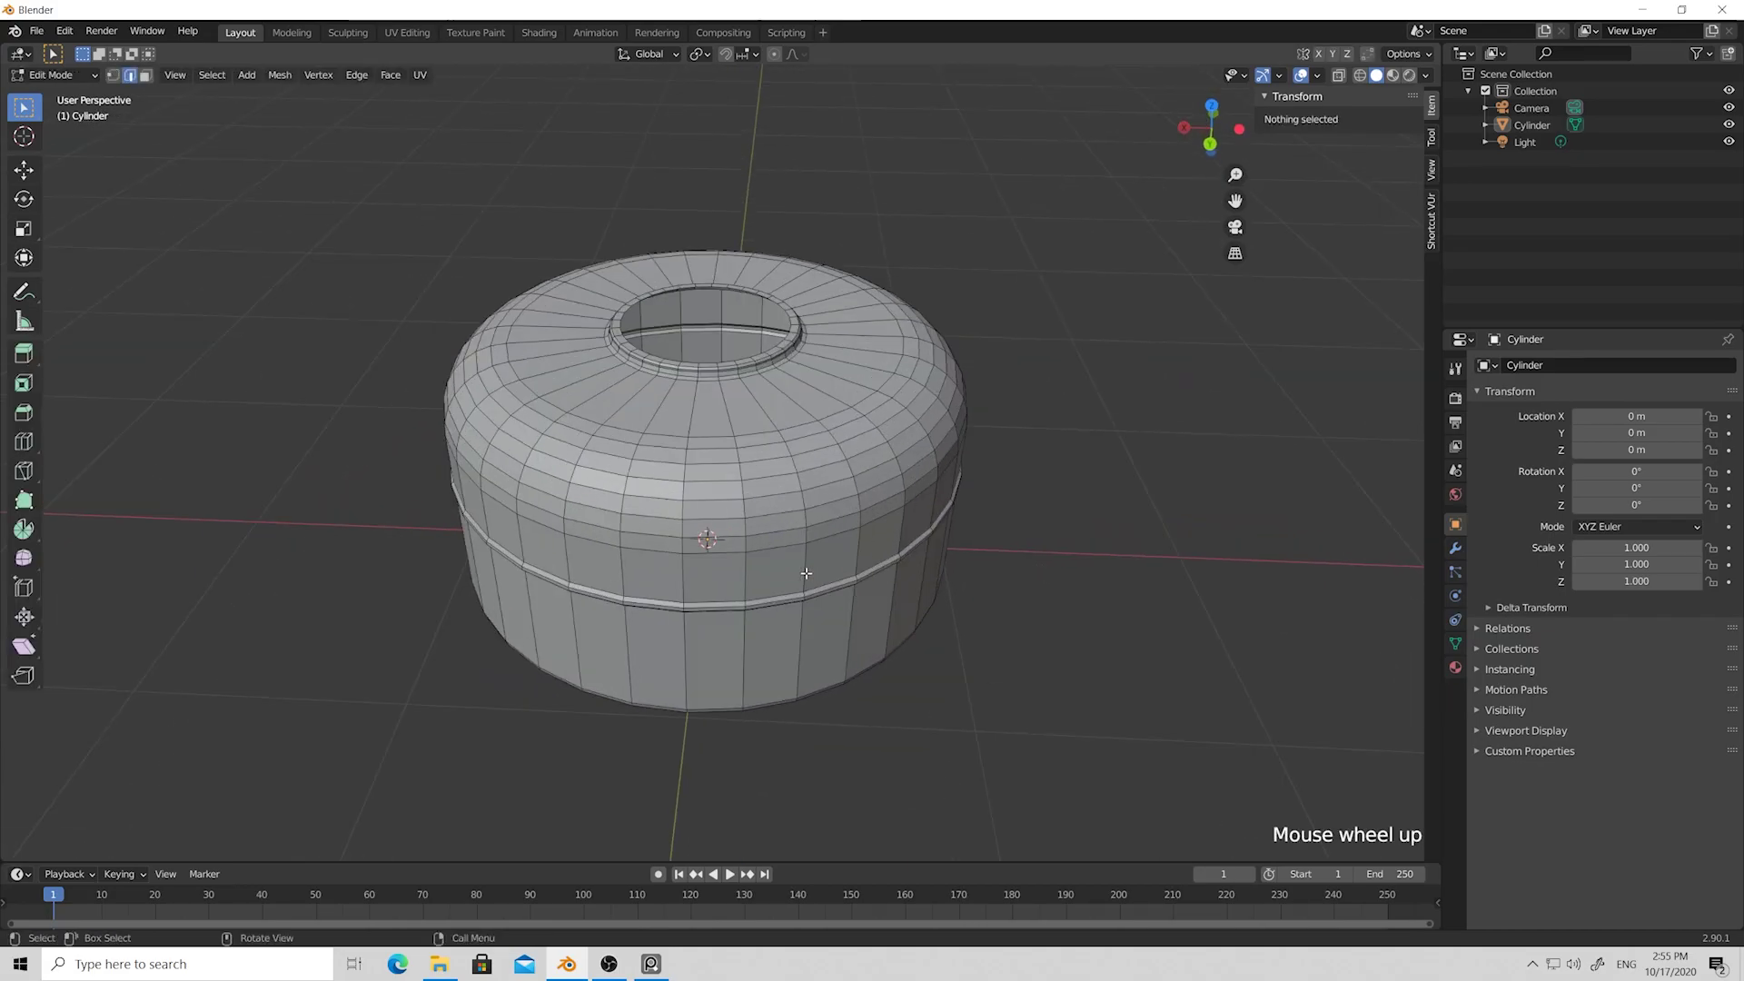
pyautogui.moveTo(727, 496); pyautogui.dragTo(953, 365, button='middle')
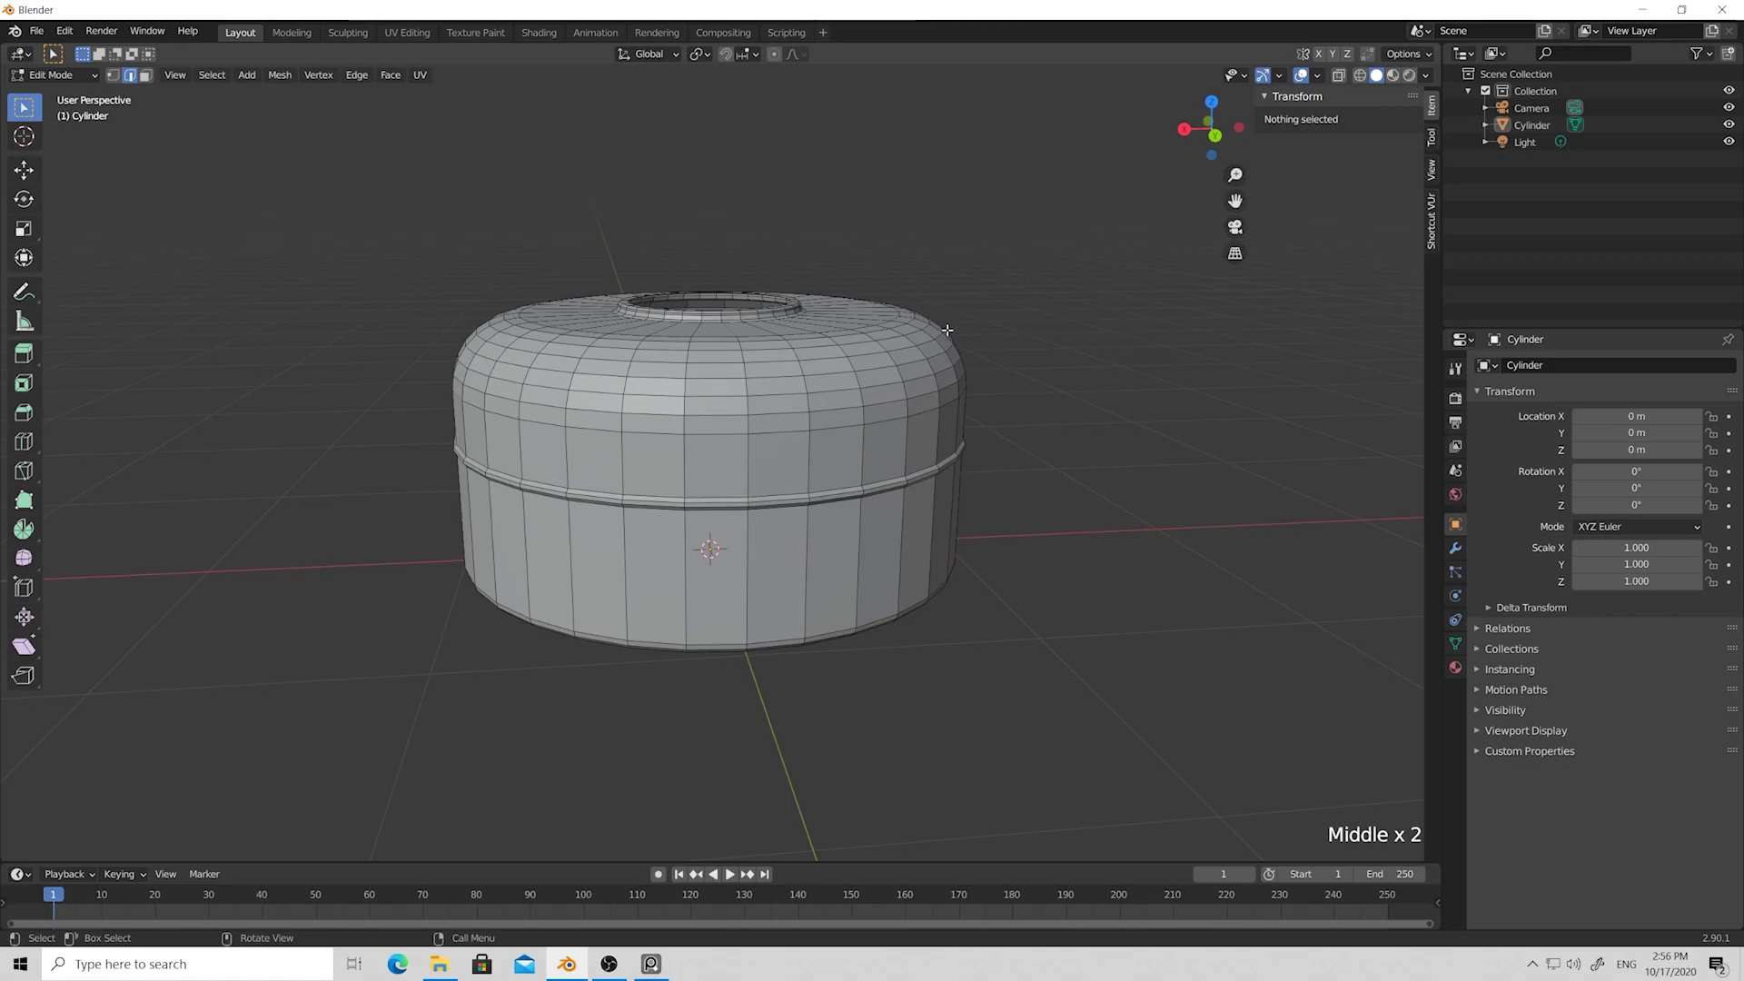
pyautogui.moveTo(962, 374); pyautogui.dragTo(726, 737, button='middle')
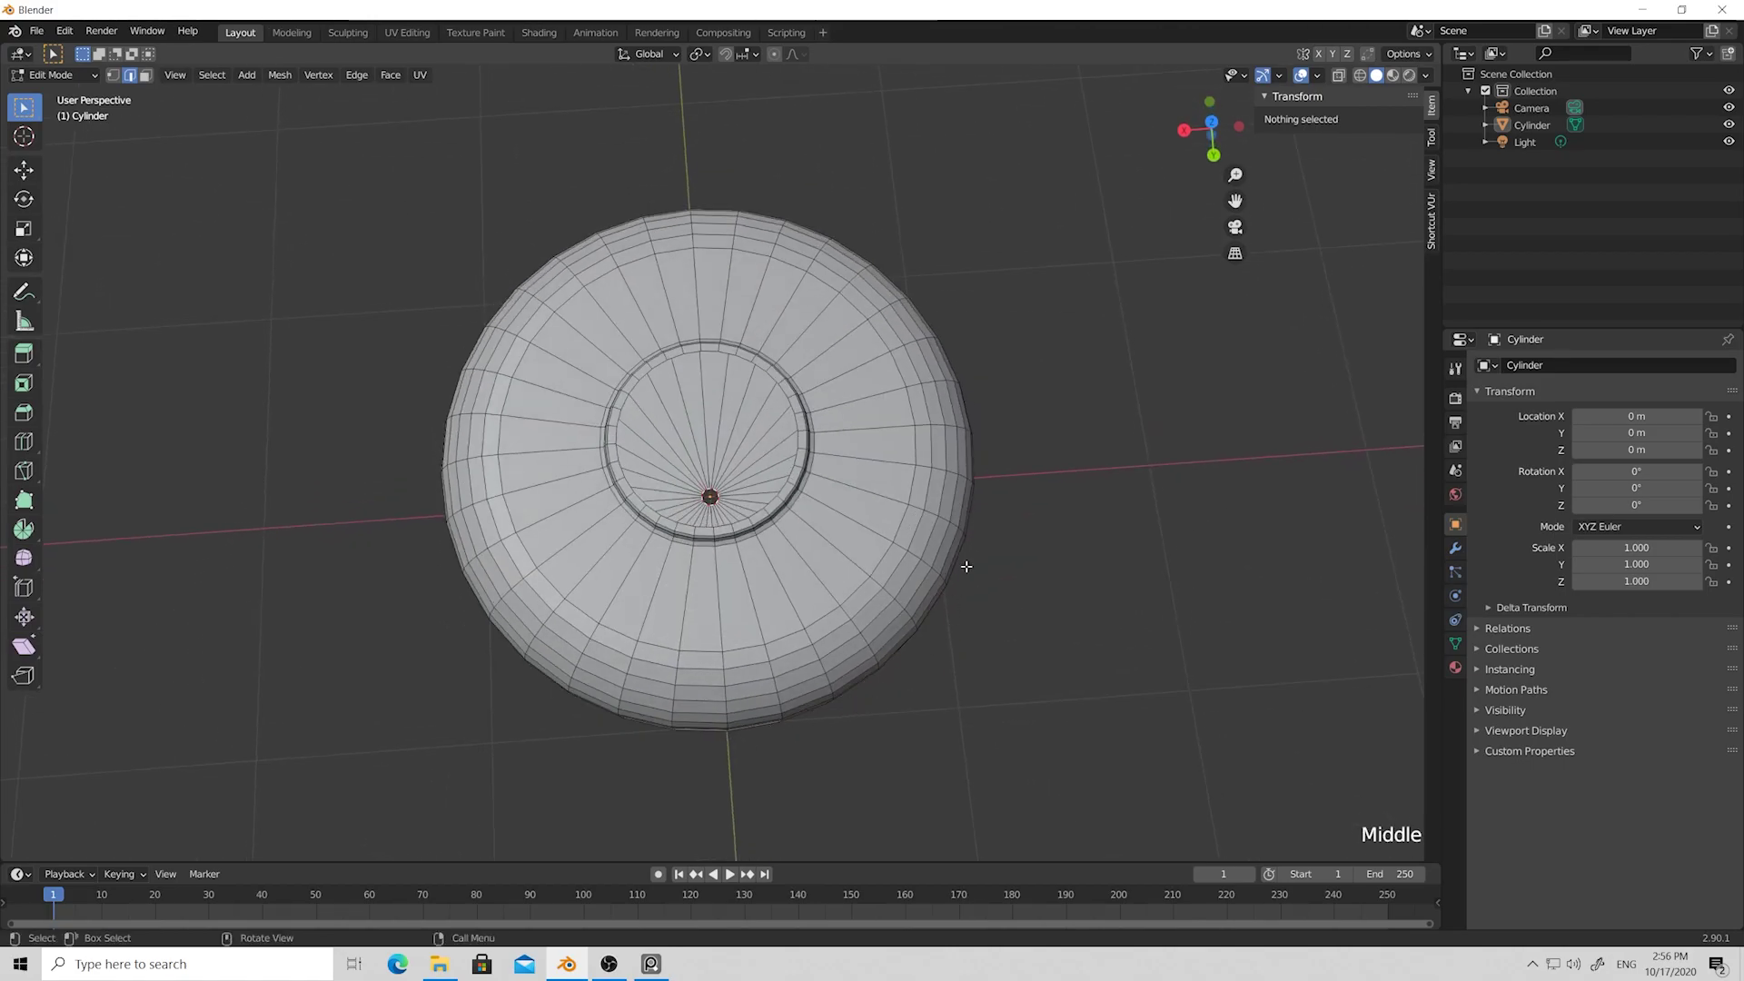
pyautogui.moveTo(996, 471); pyautogui.dragTo(739, 462, button='middle')
pyautogui.scroll(2, 890, 451)
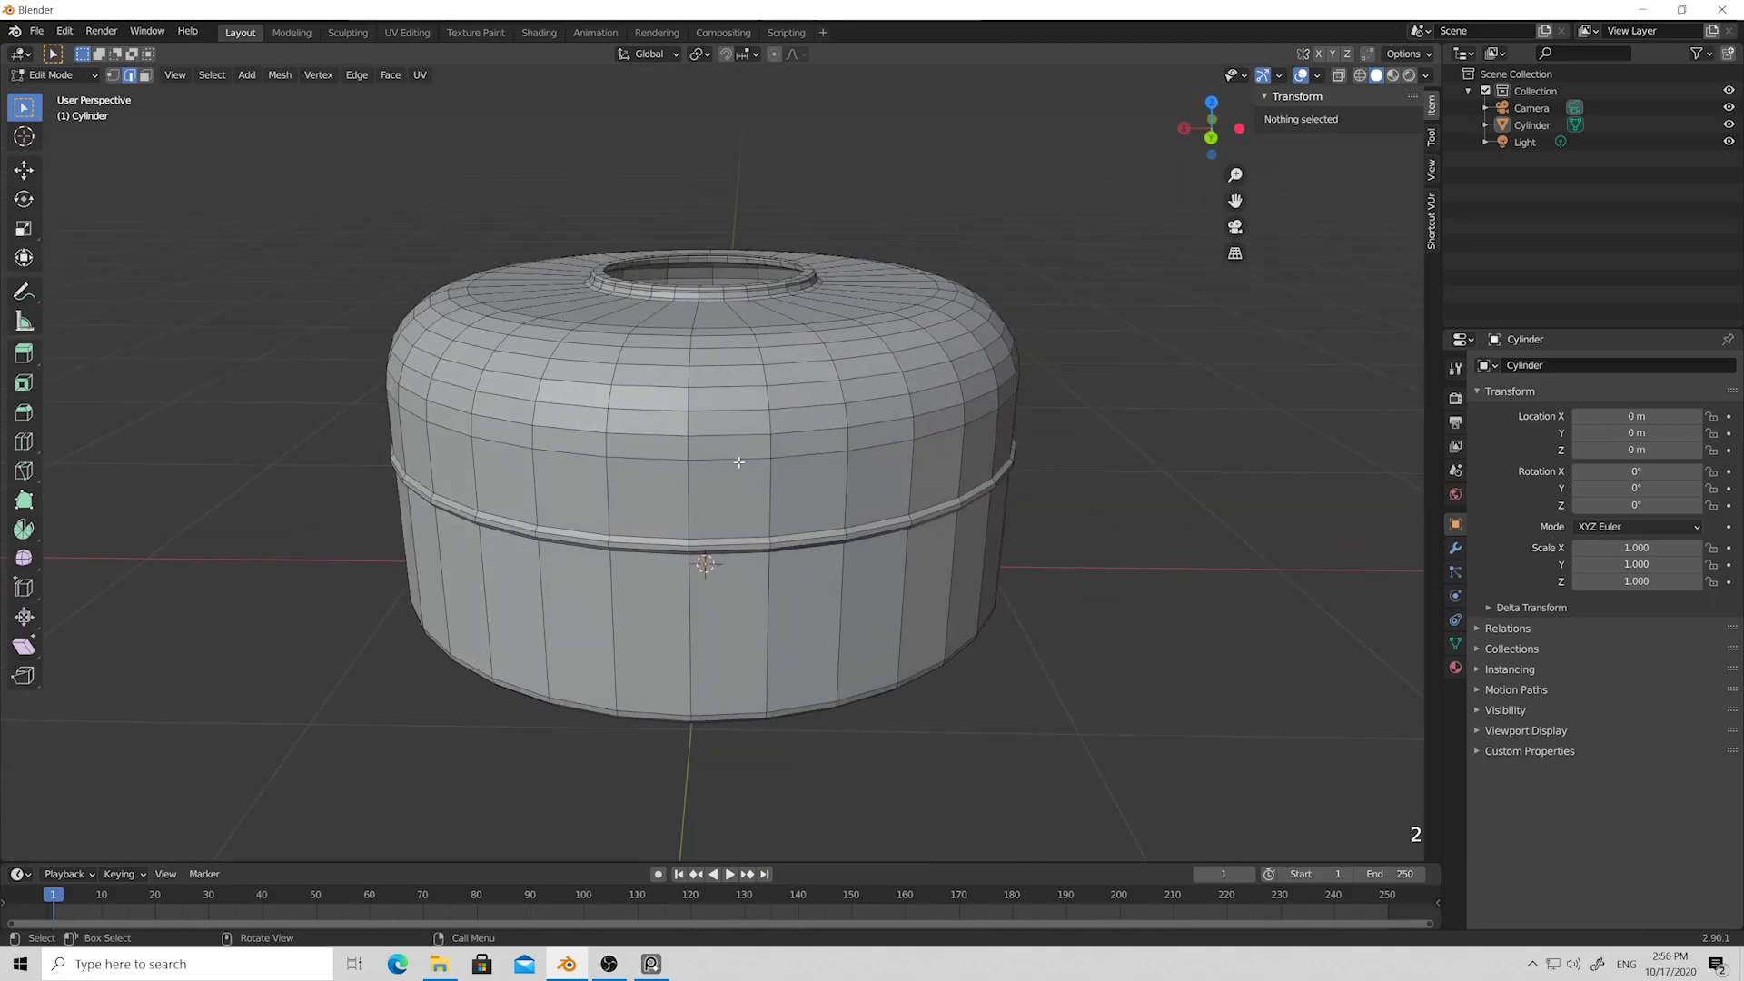
# Undo, select the horizontal edge loops around the body, and subdivide them.
pyautogui.hotkey('ctrl', 'z')
pyautogui.click(211, 75)
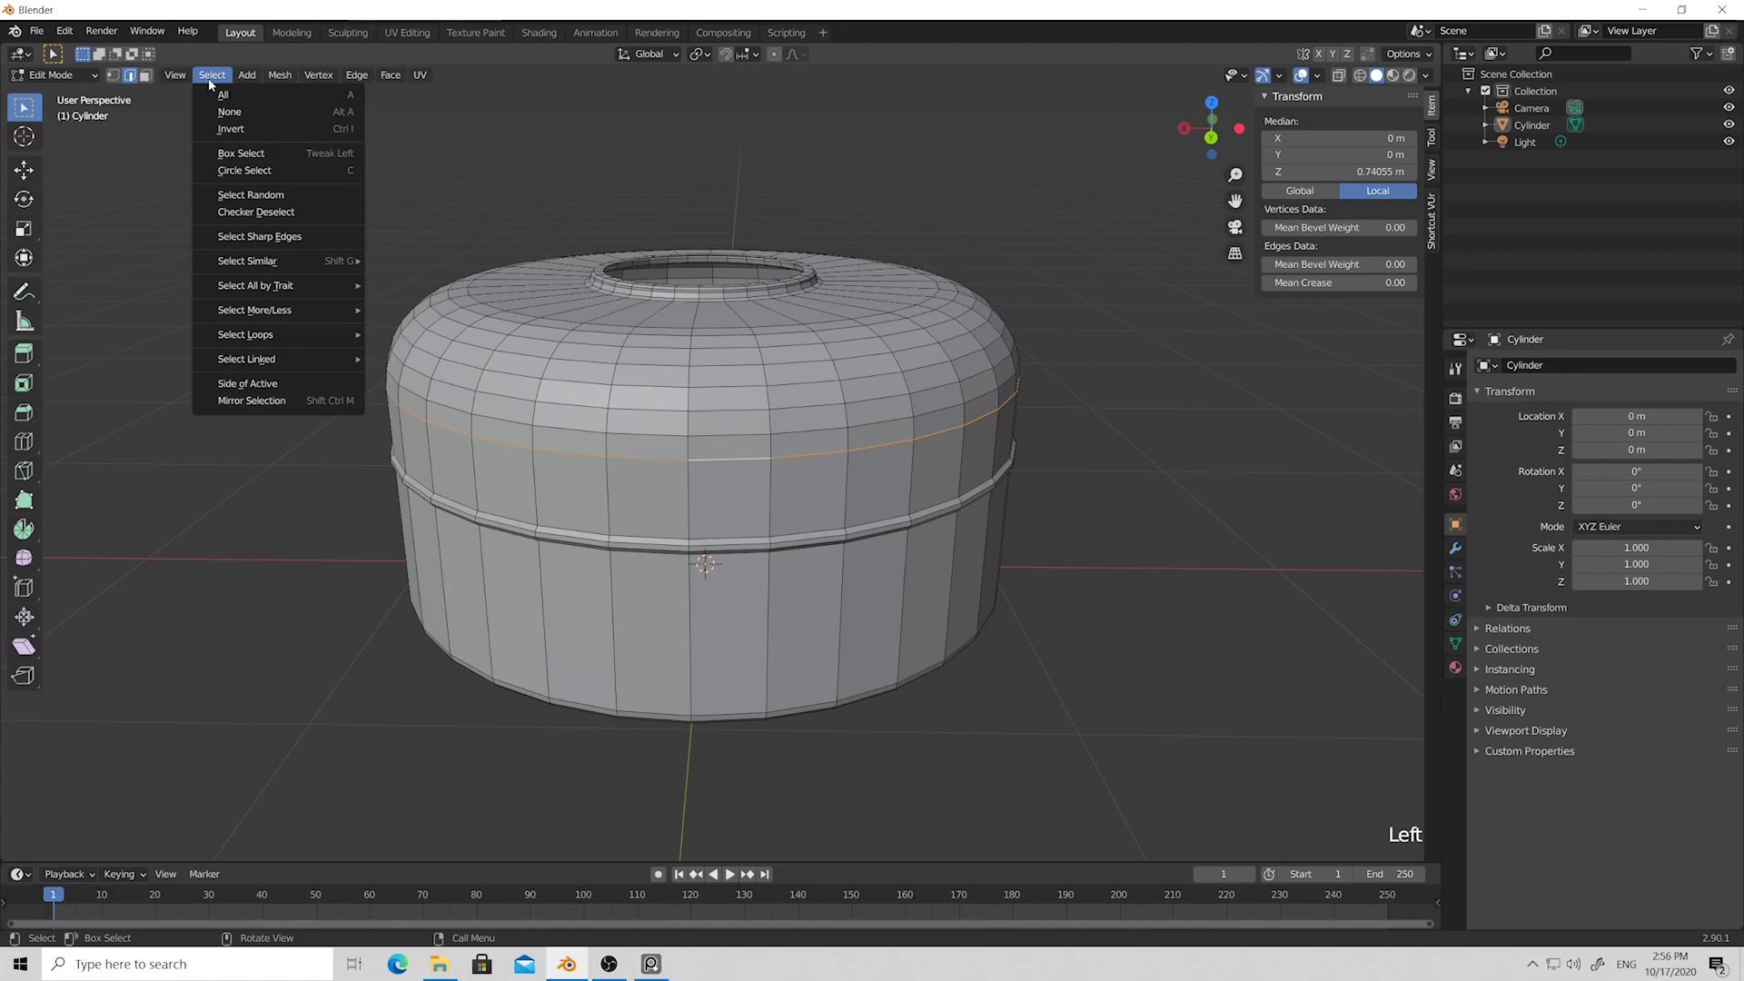
pyautogui.moveTo(277, 335)
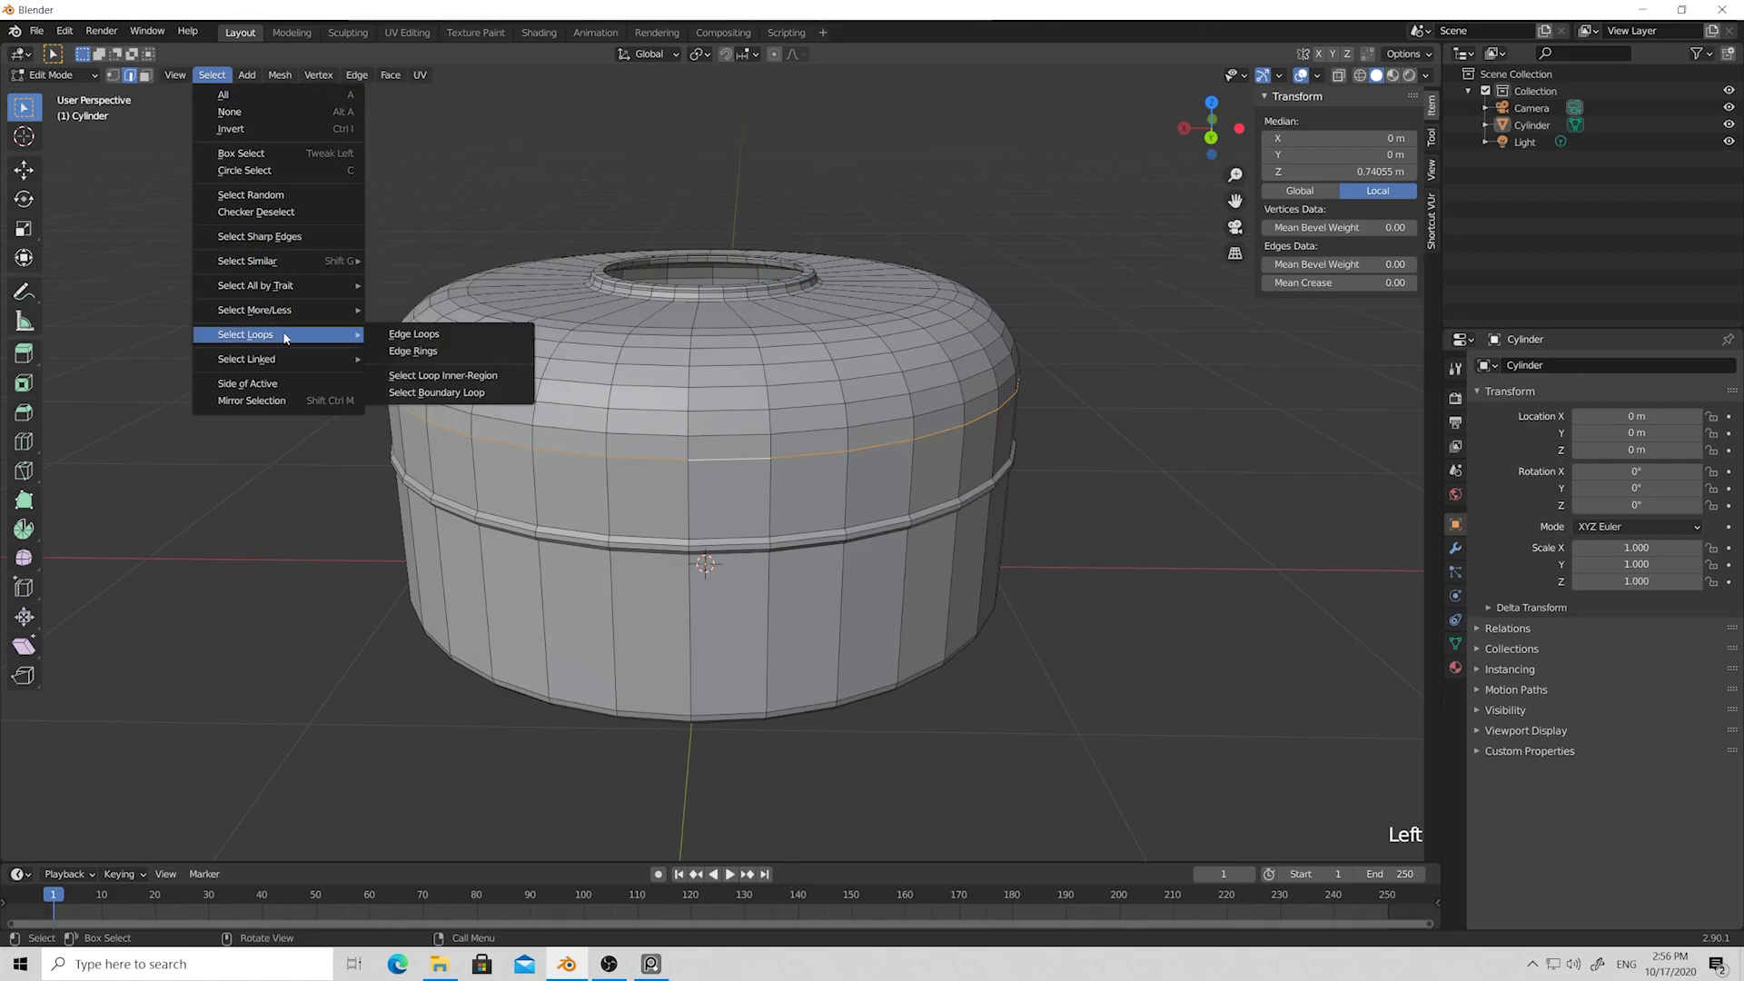
pyautogui.click(423, 349)
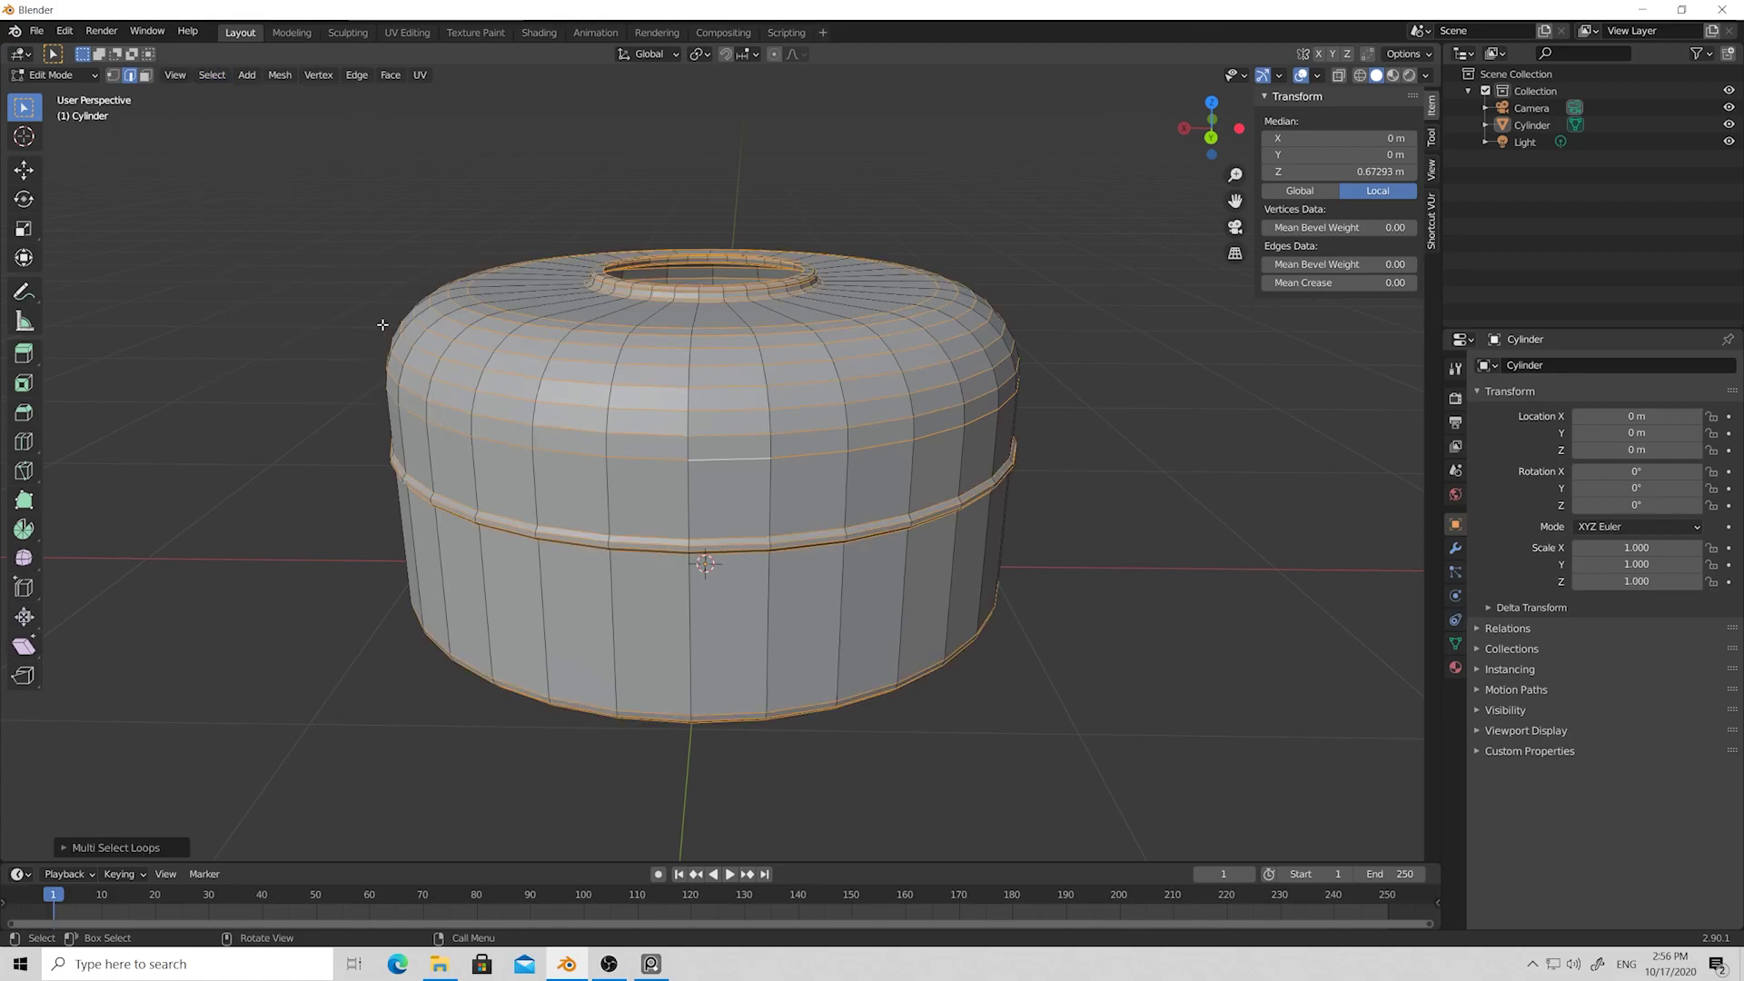
pyautogui.click(356, 75)
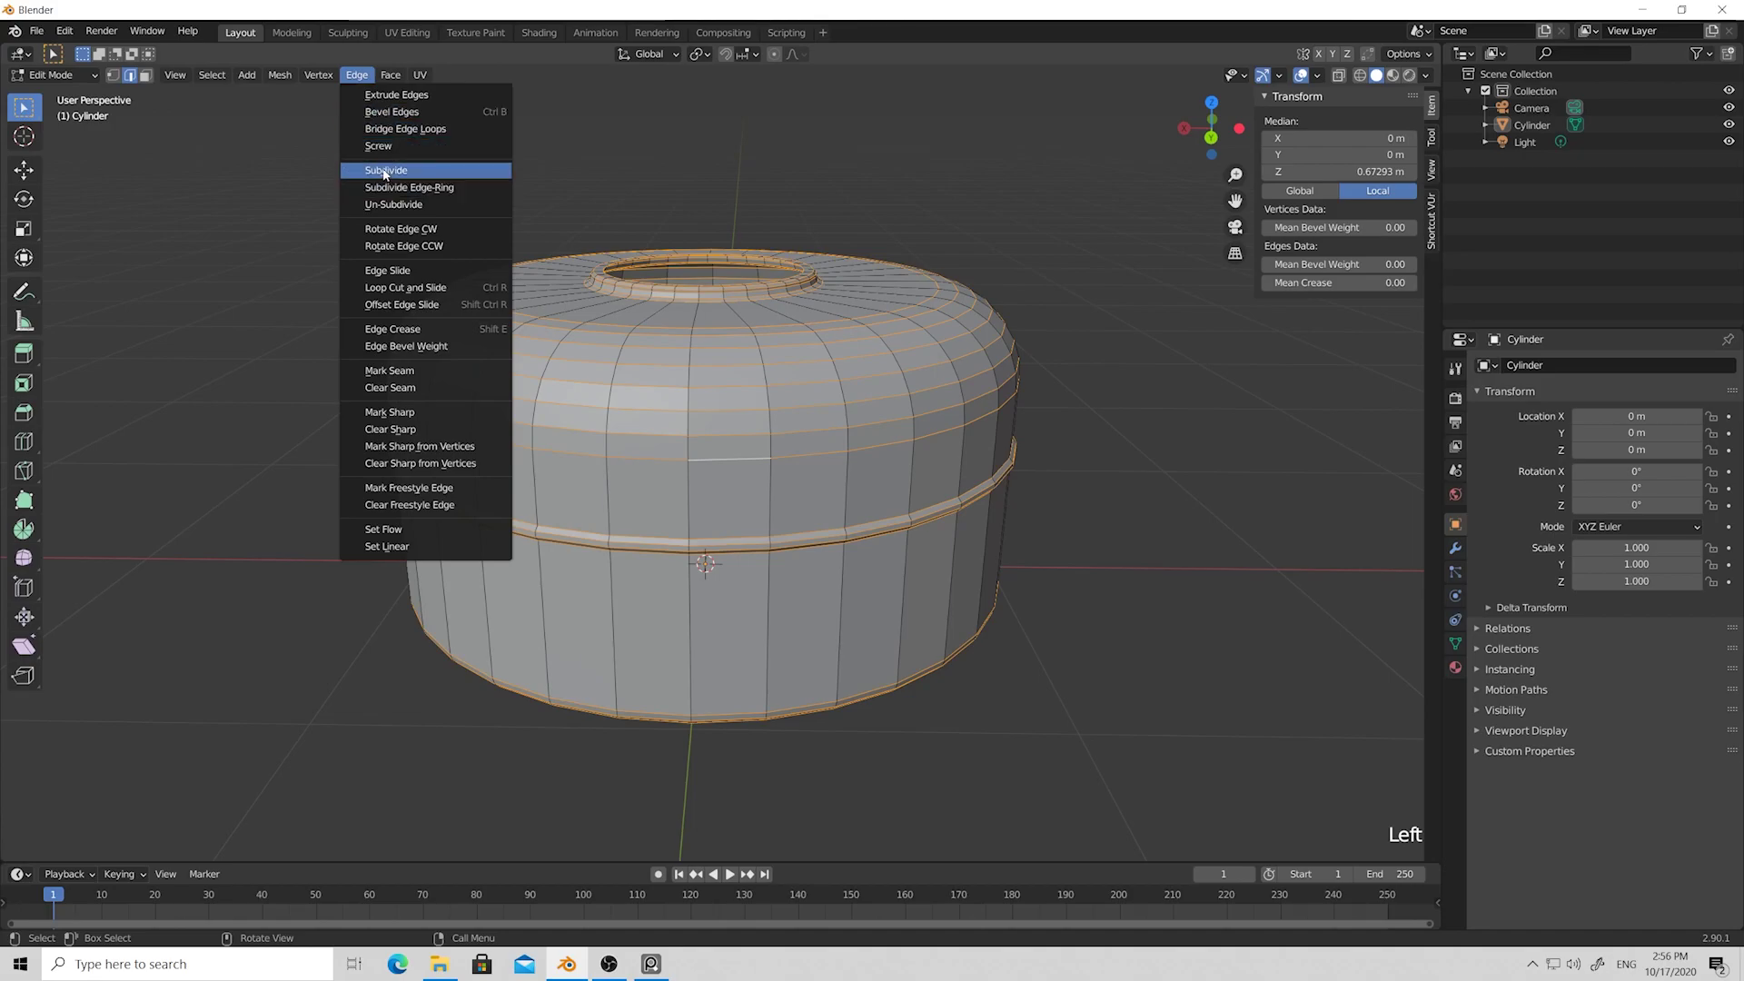
pyautogui.click(385, 173)
# Select an edge ring of vertical edges around the upper body via Select Loops > Edge Rings.
pyautogui.click(924, 176)
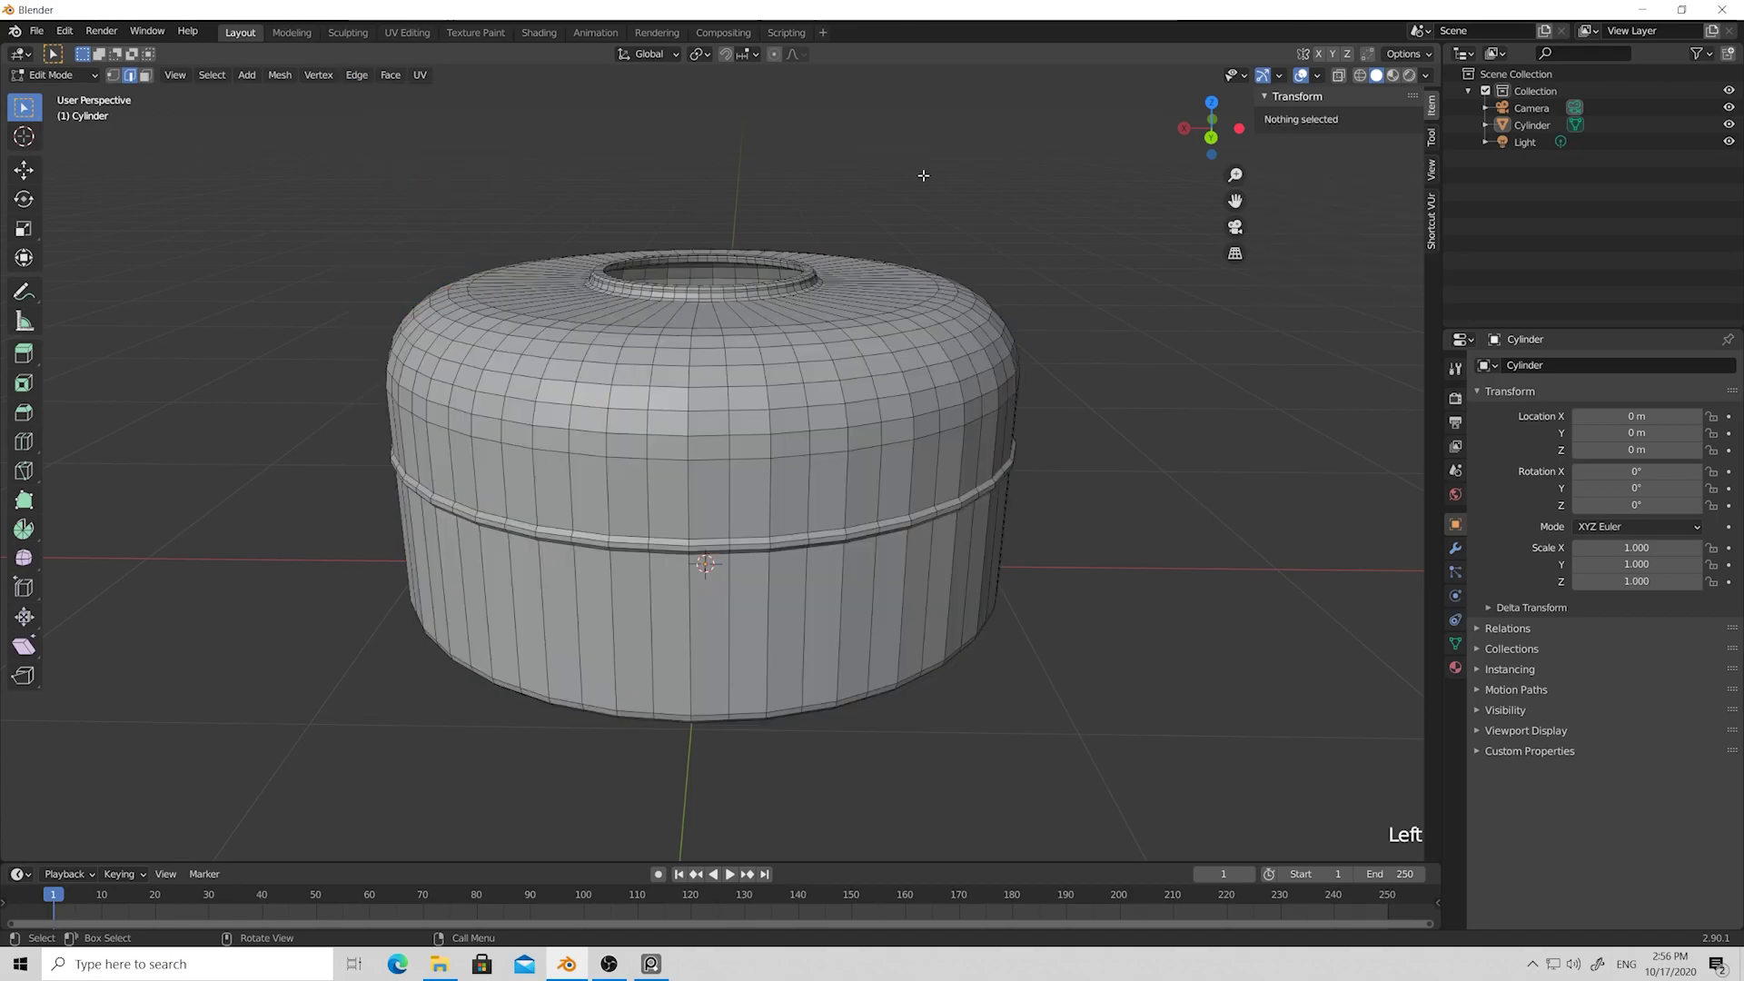
pyautogui.moveTo(924, 175); pyautogui.dragTo(657, 336, button='middle')
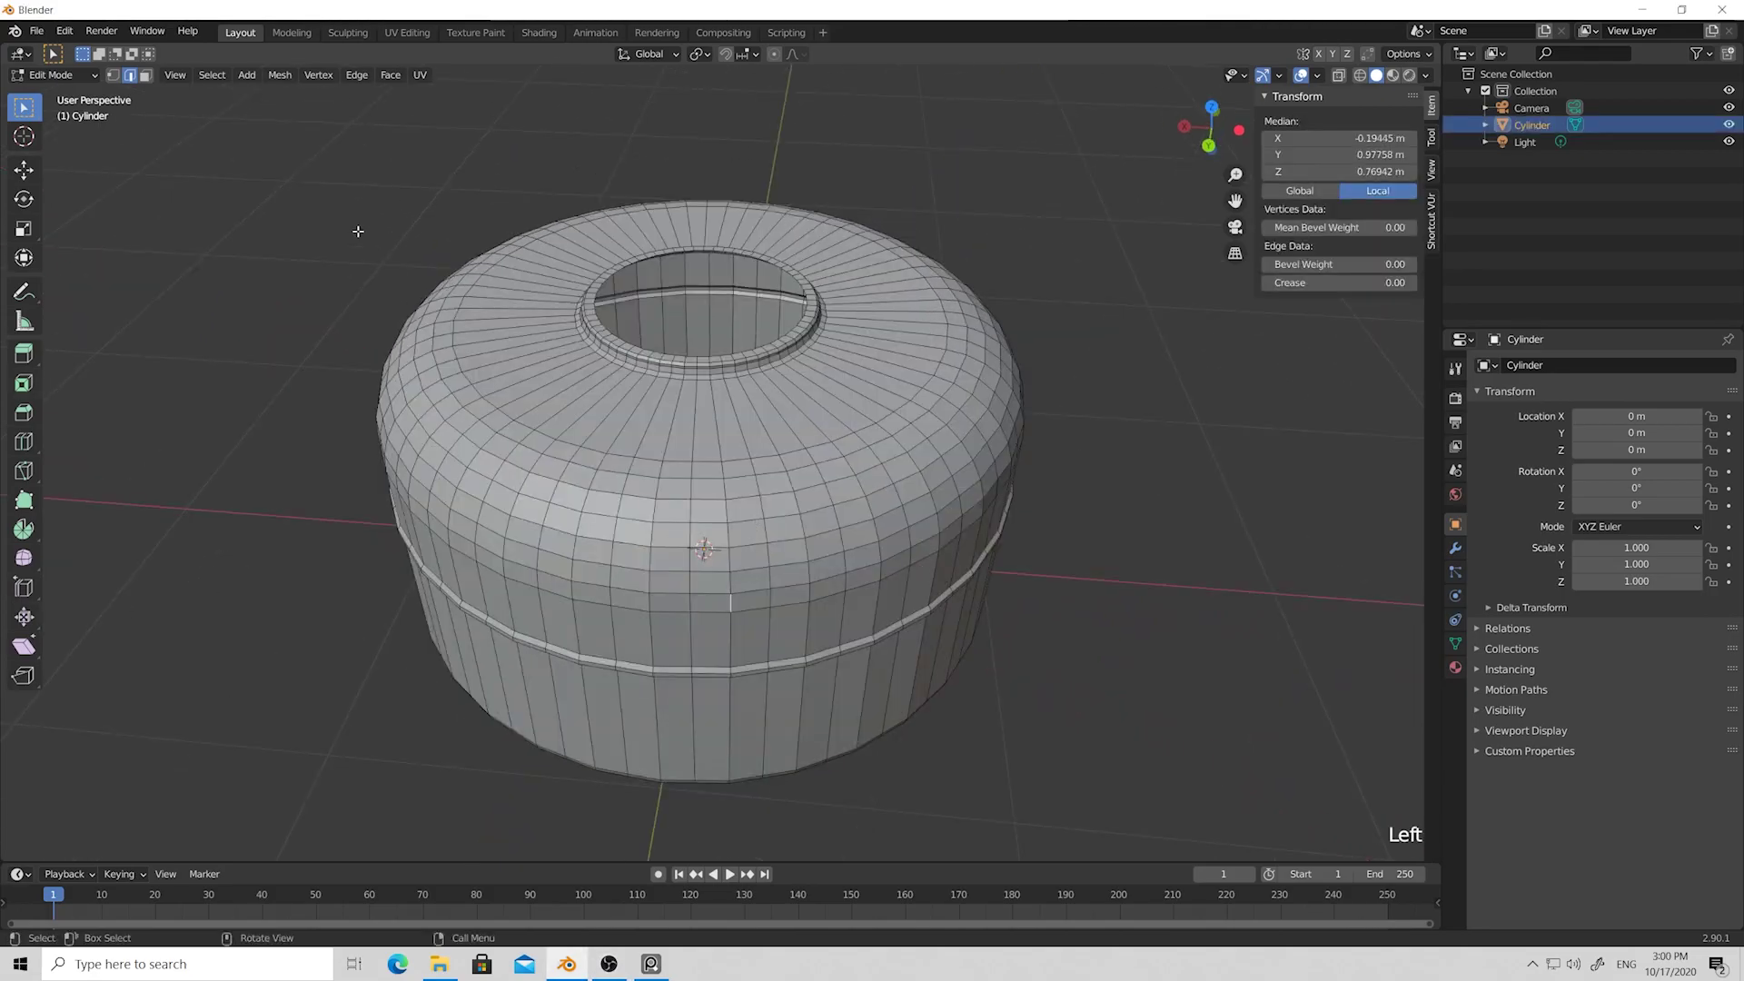
pyautogui.click(212, 76)
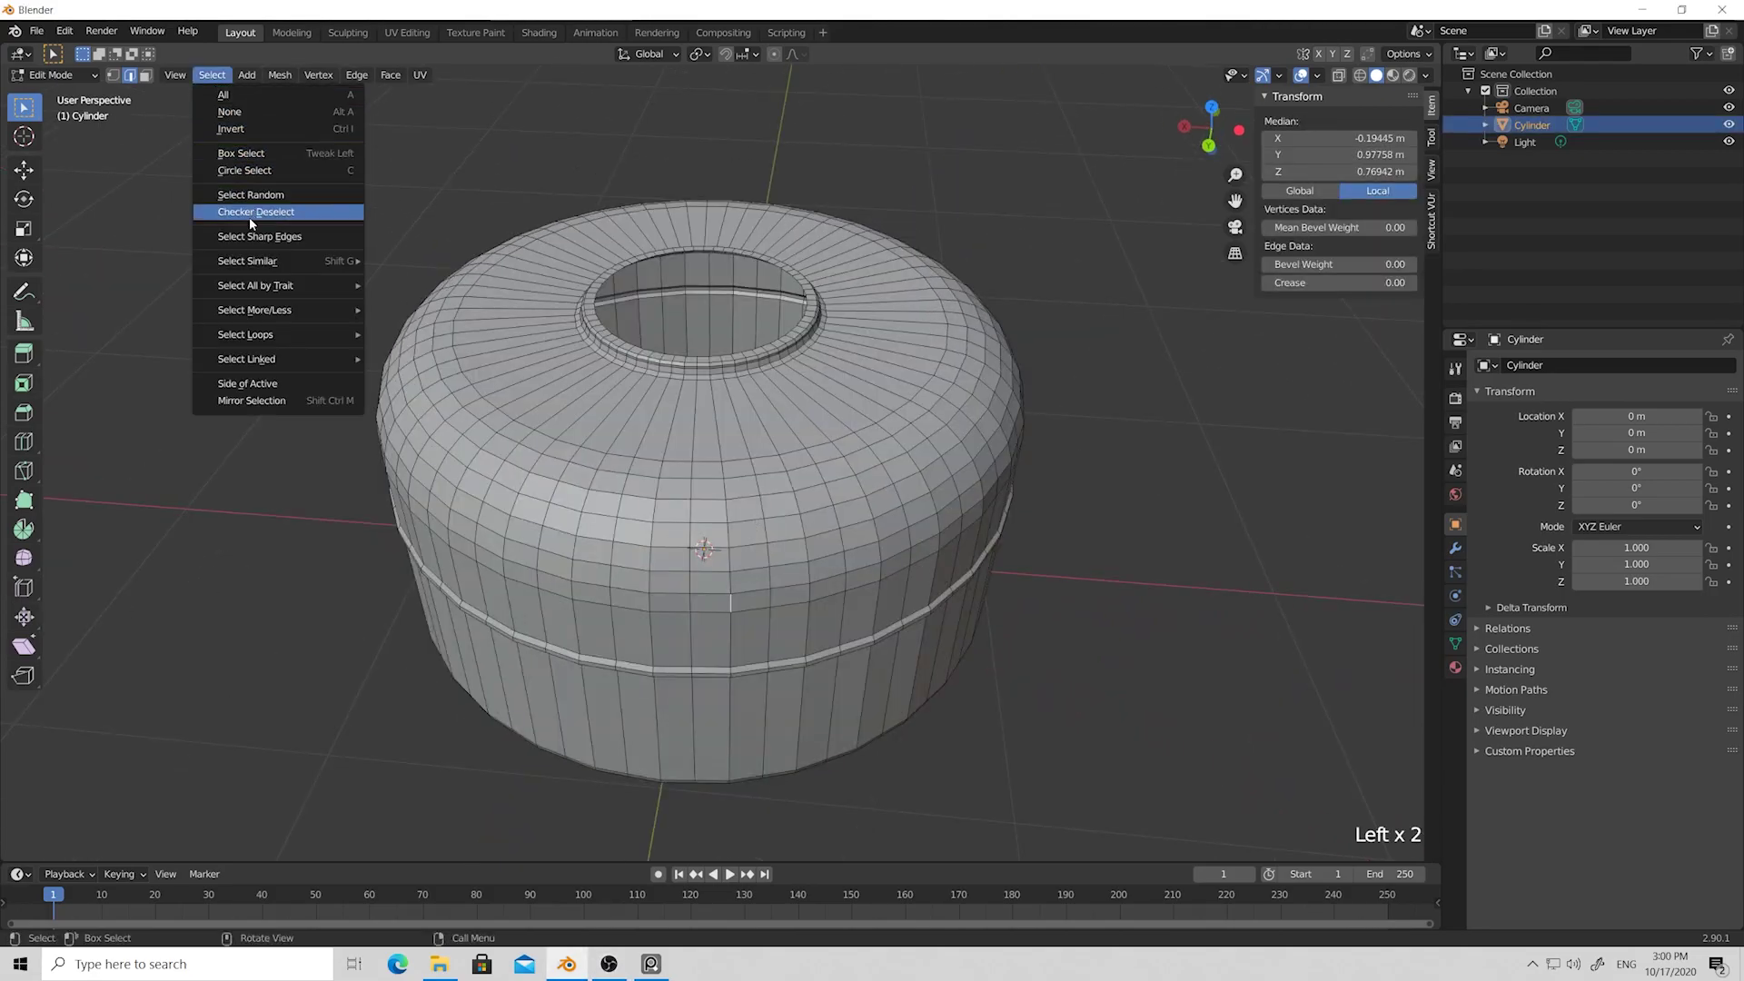
pyautogui.moveTo(272, 335)
pyautogui.click(451, 351)
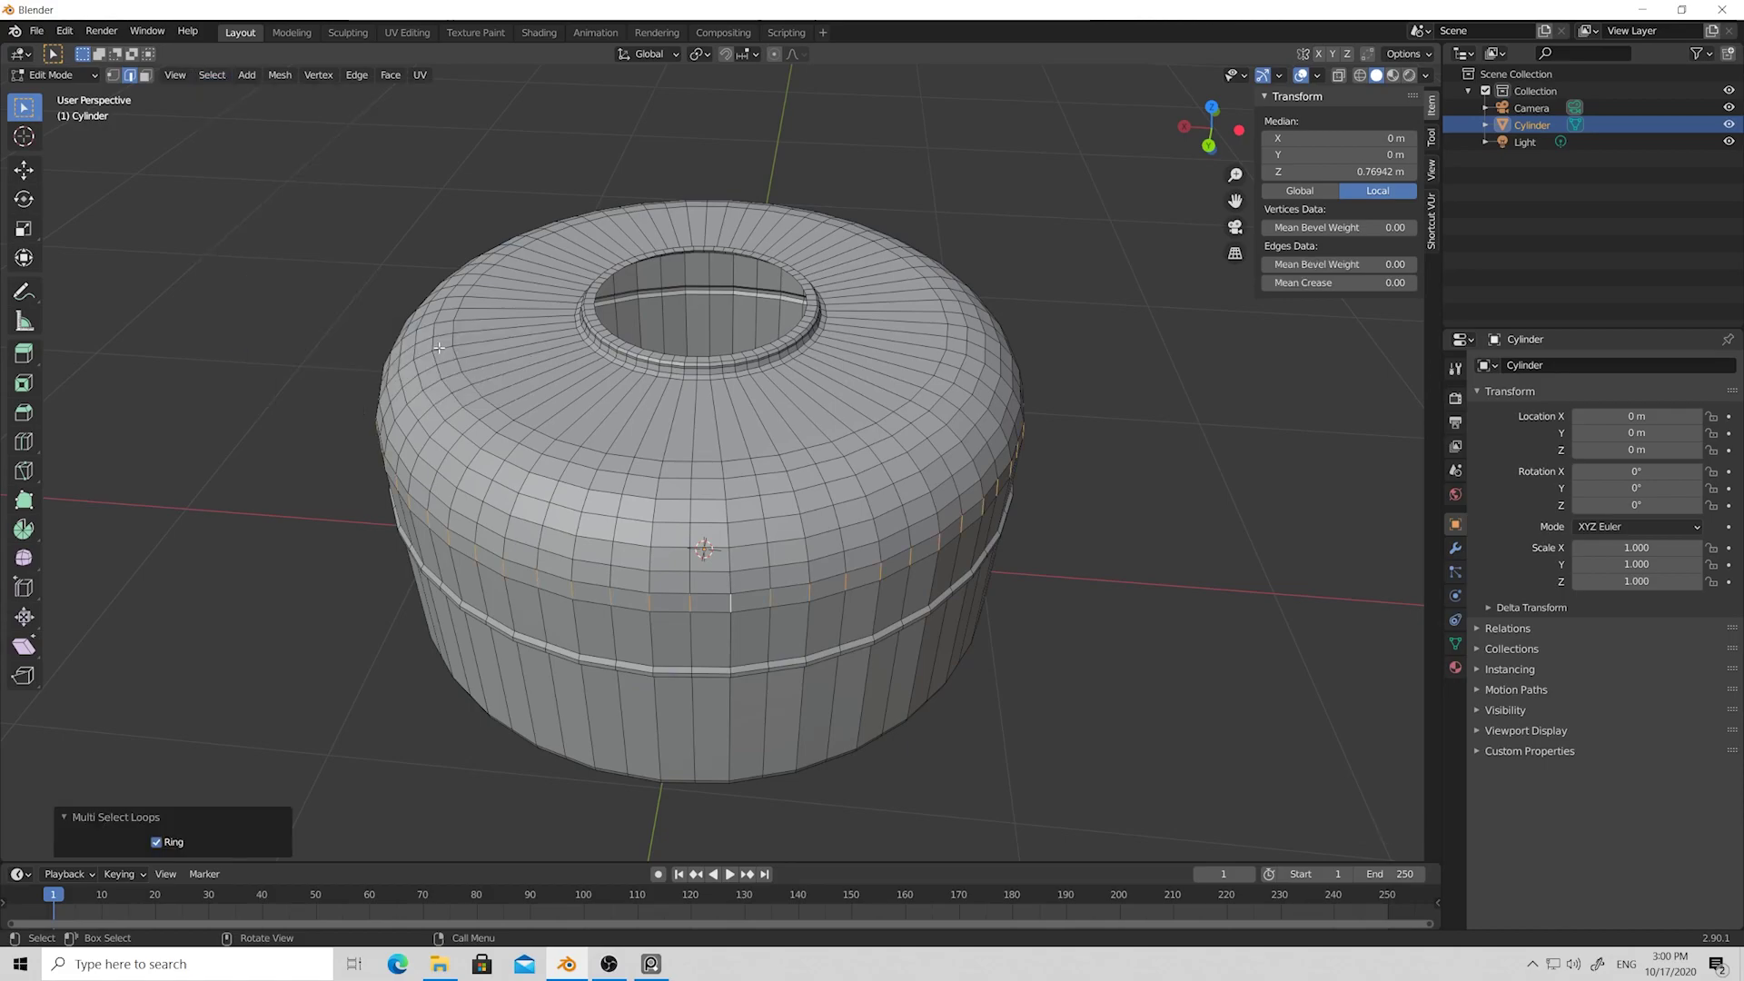
pyautogui.click(211, 76)
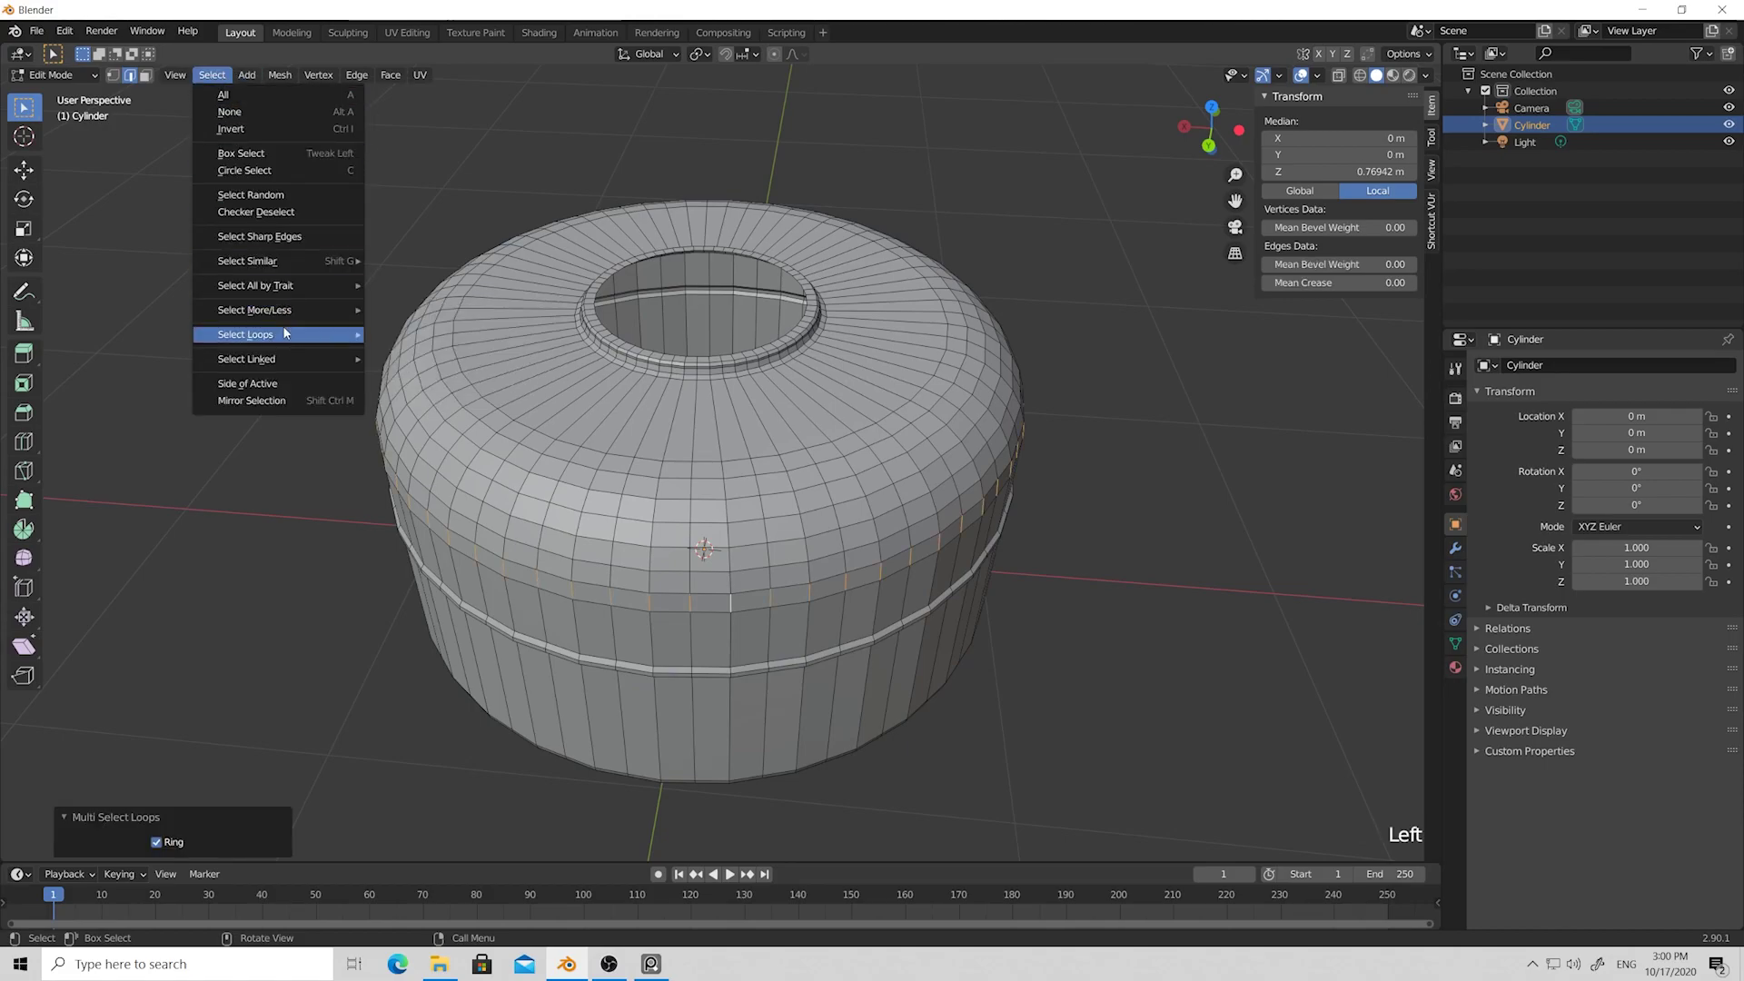
pyautogui.moveTo(283, 335)
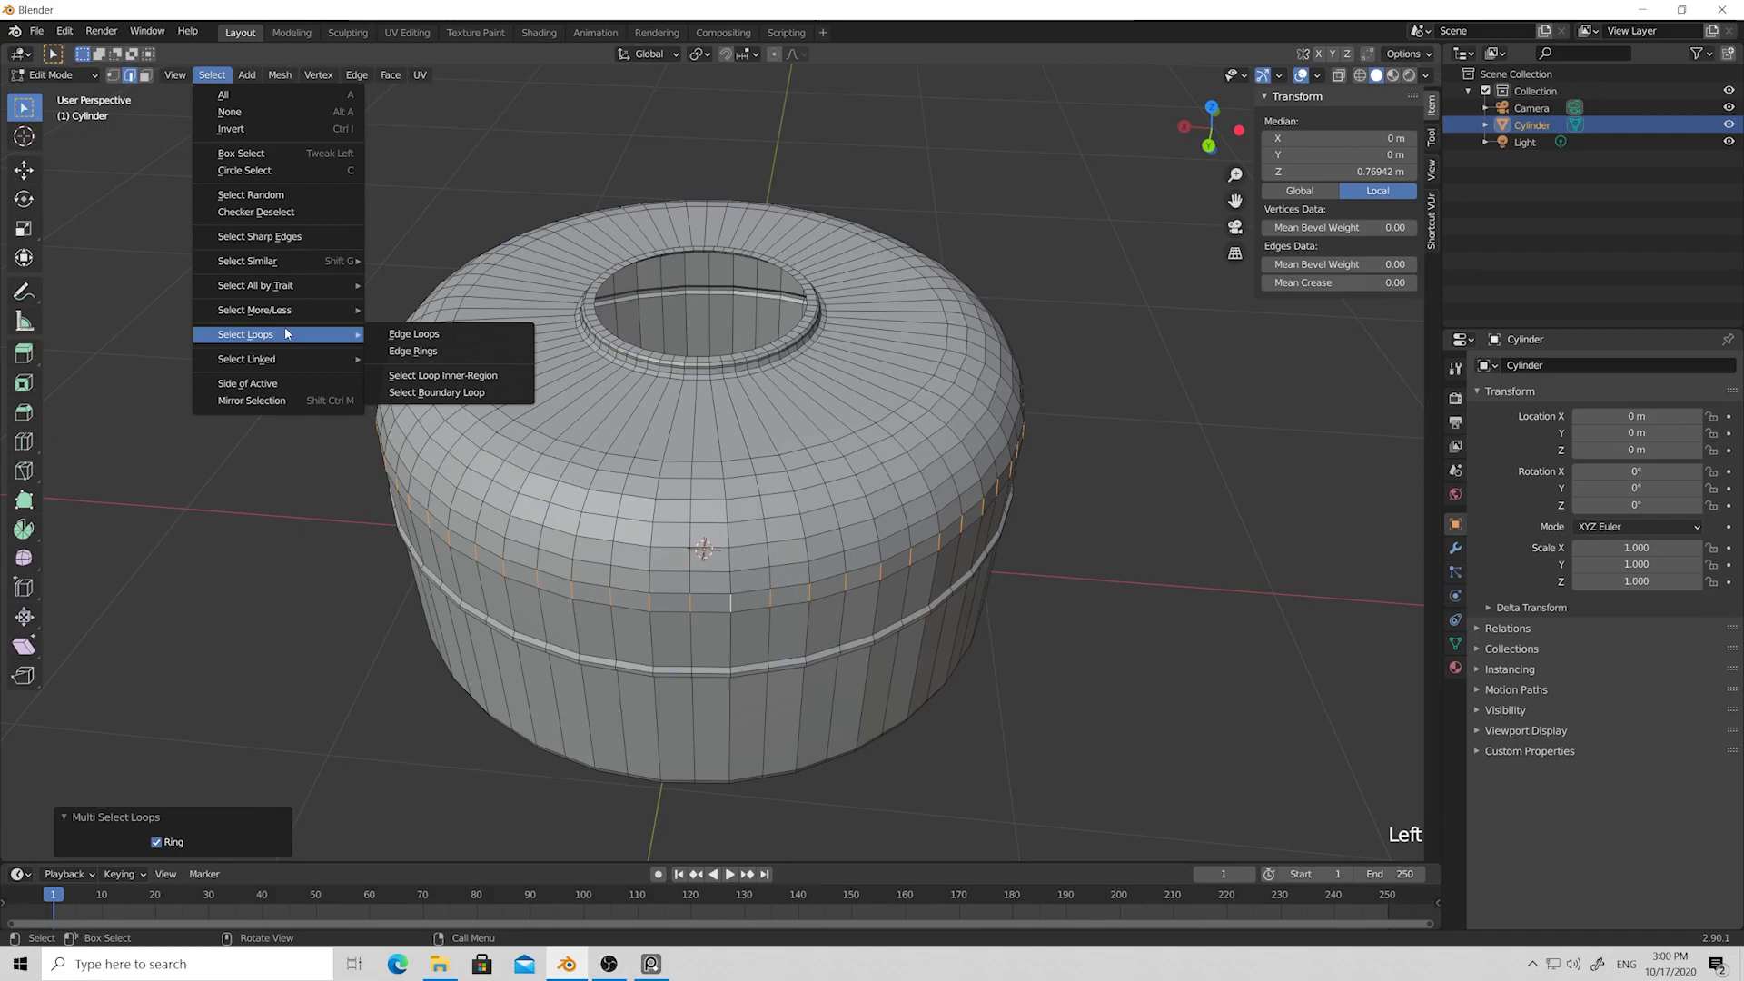
# Checker-deselect the ring and extend the remaining edges into full vertical edge loops.
pyautogui.click(263, 212)
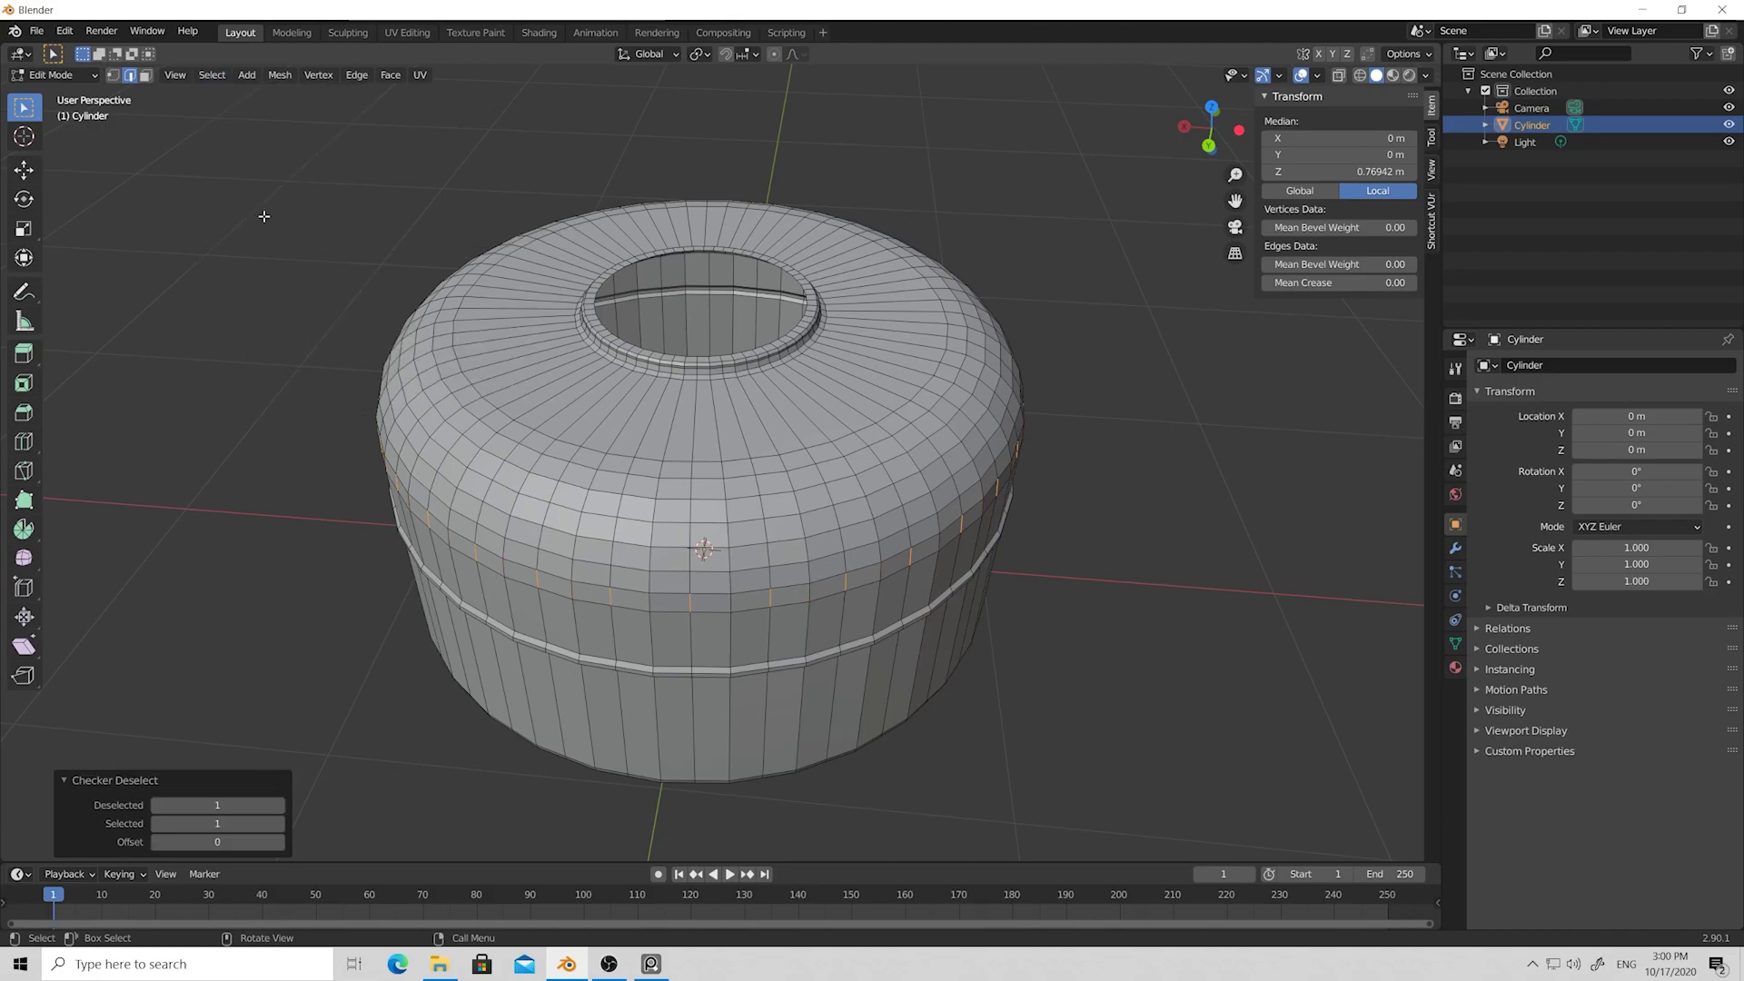
pyautogui.click(220, 79)
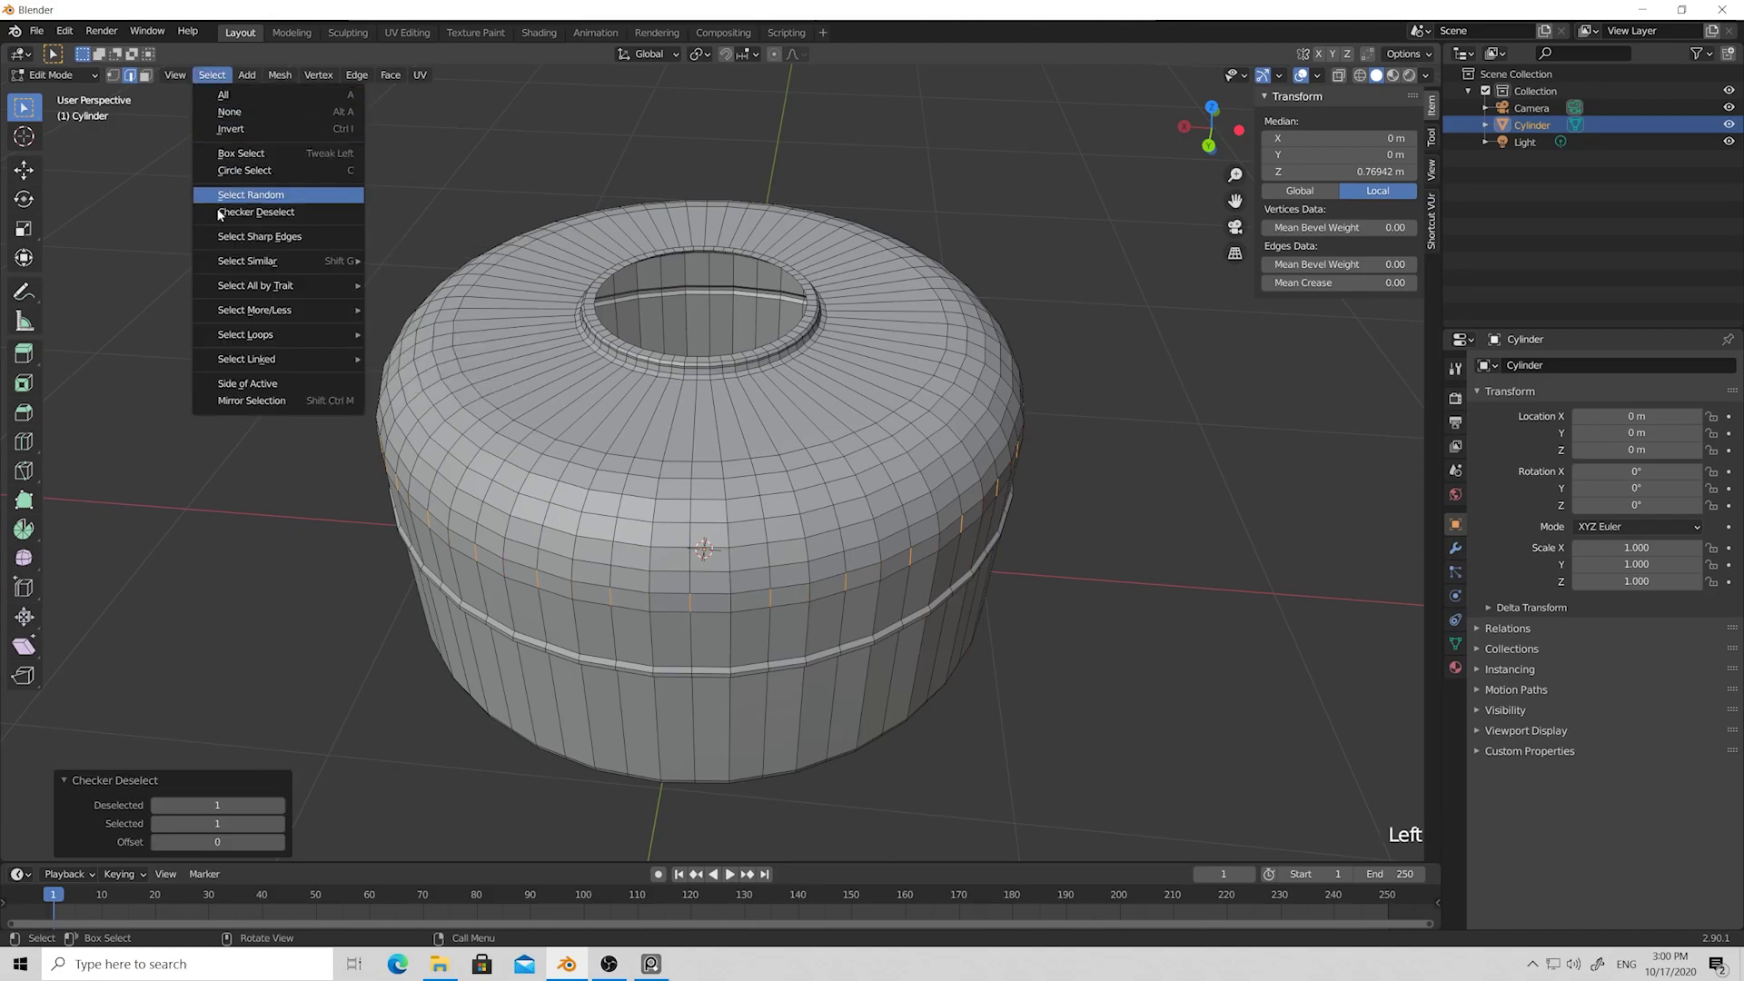
pyautogui.moveTo(350, 334)
pyautogui.click(413, 336)
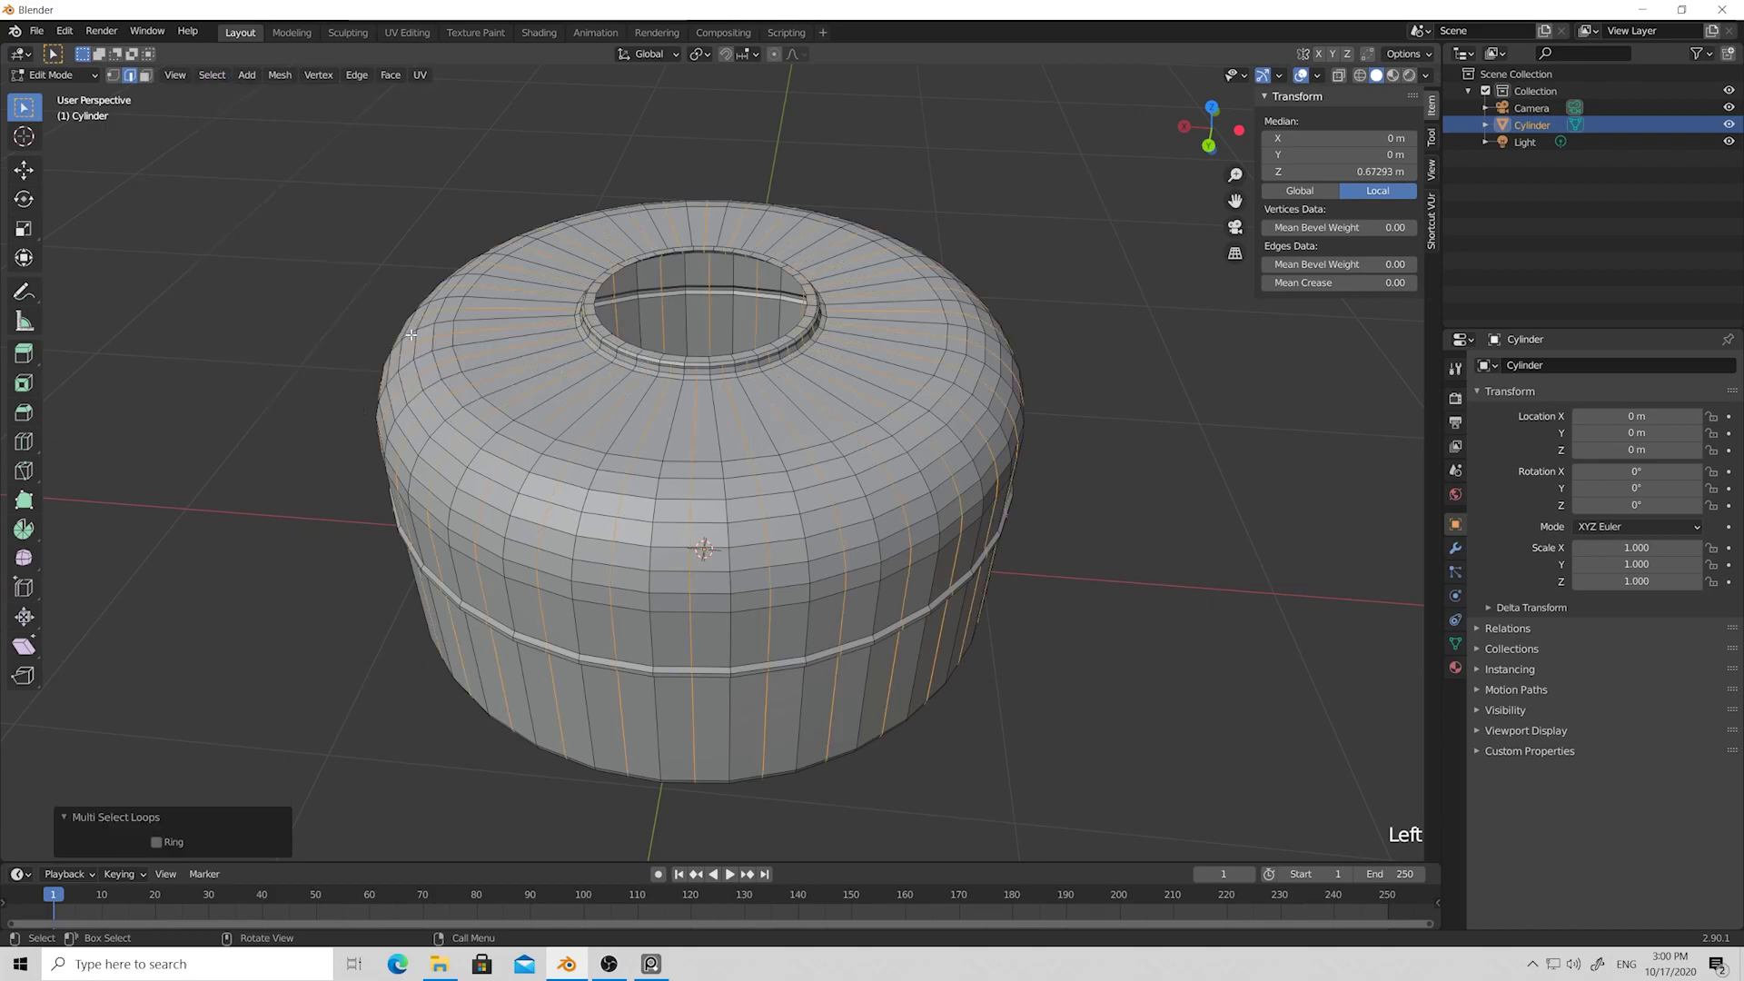
# Apply Set Flow with tension 180 to the loops, then toggle Object Mode and back.
pyautogui.moveTo(631, 630); pyautogui.dragTo(497, 717, button='middle')
pyautogui.rightClick(568, 670)
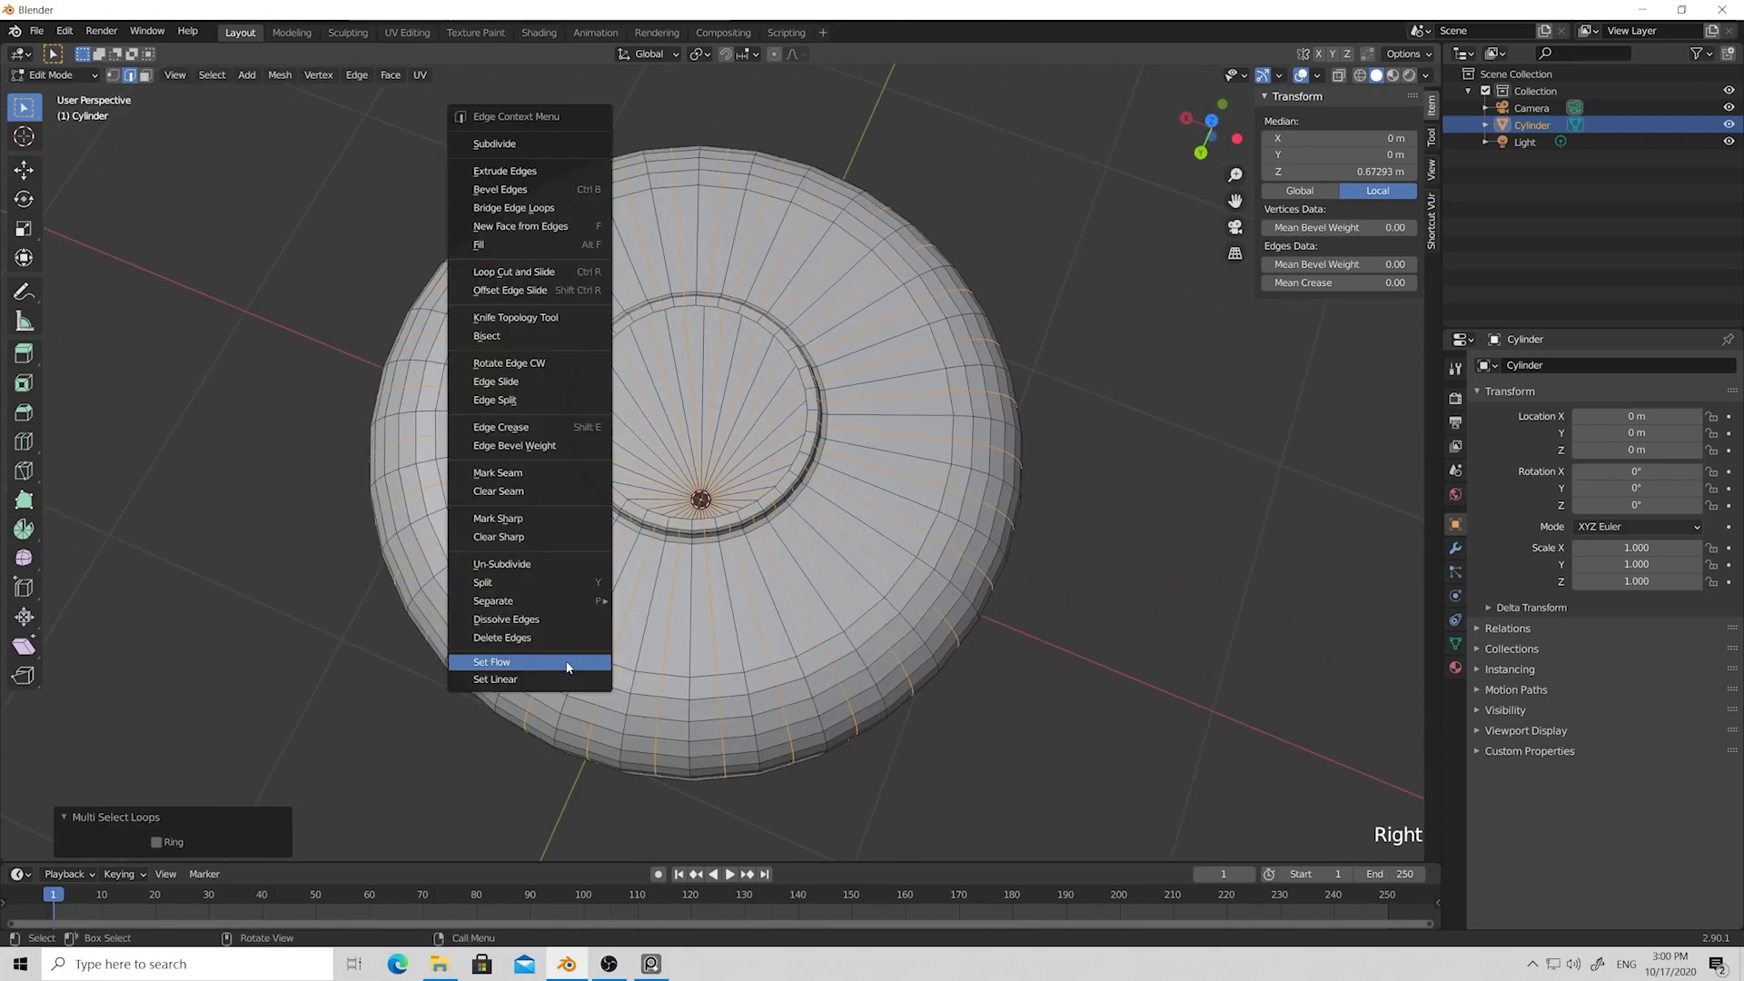
pyautogui.click(520, 666)
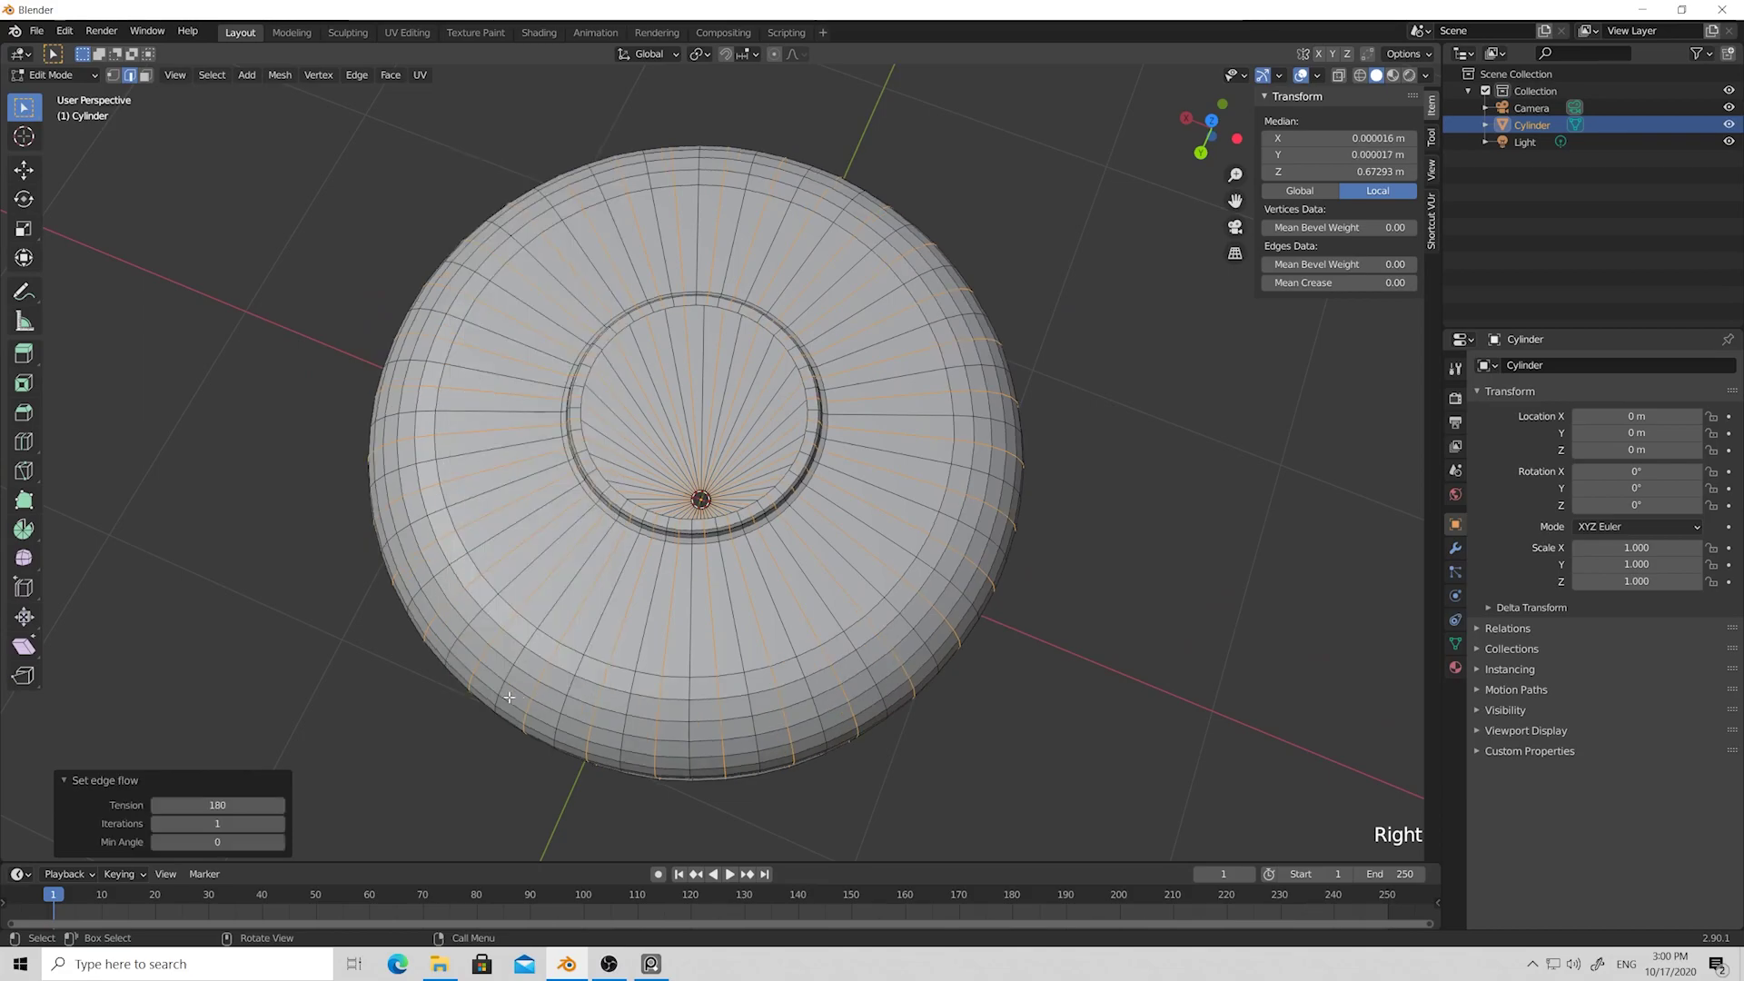
pyautogui.moveTo(576, 678); pyautogui.dragTo(500, 606, button='middle')
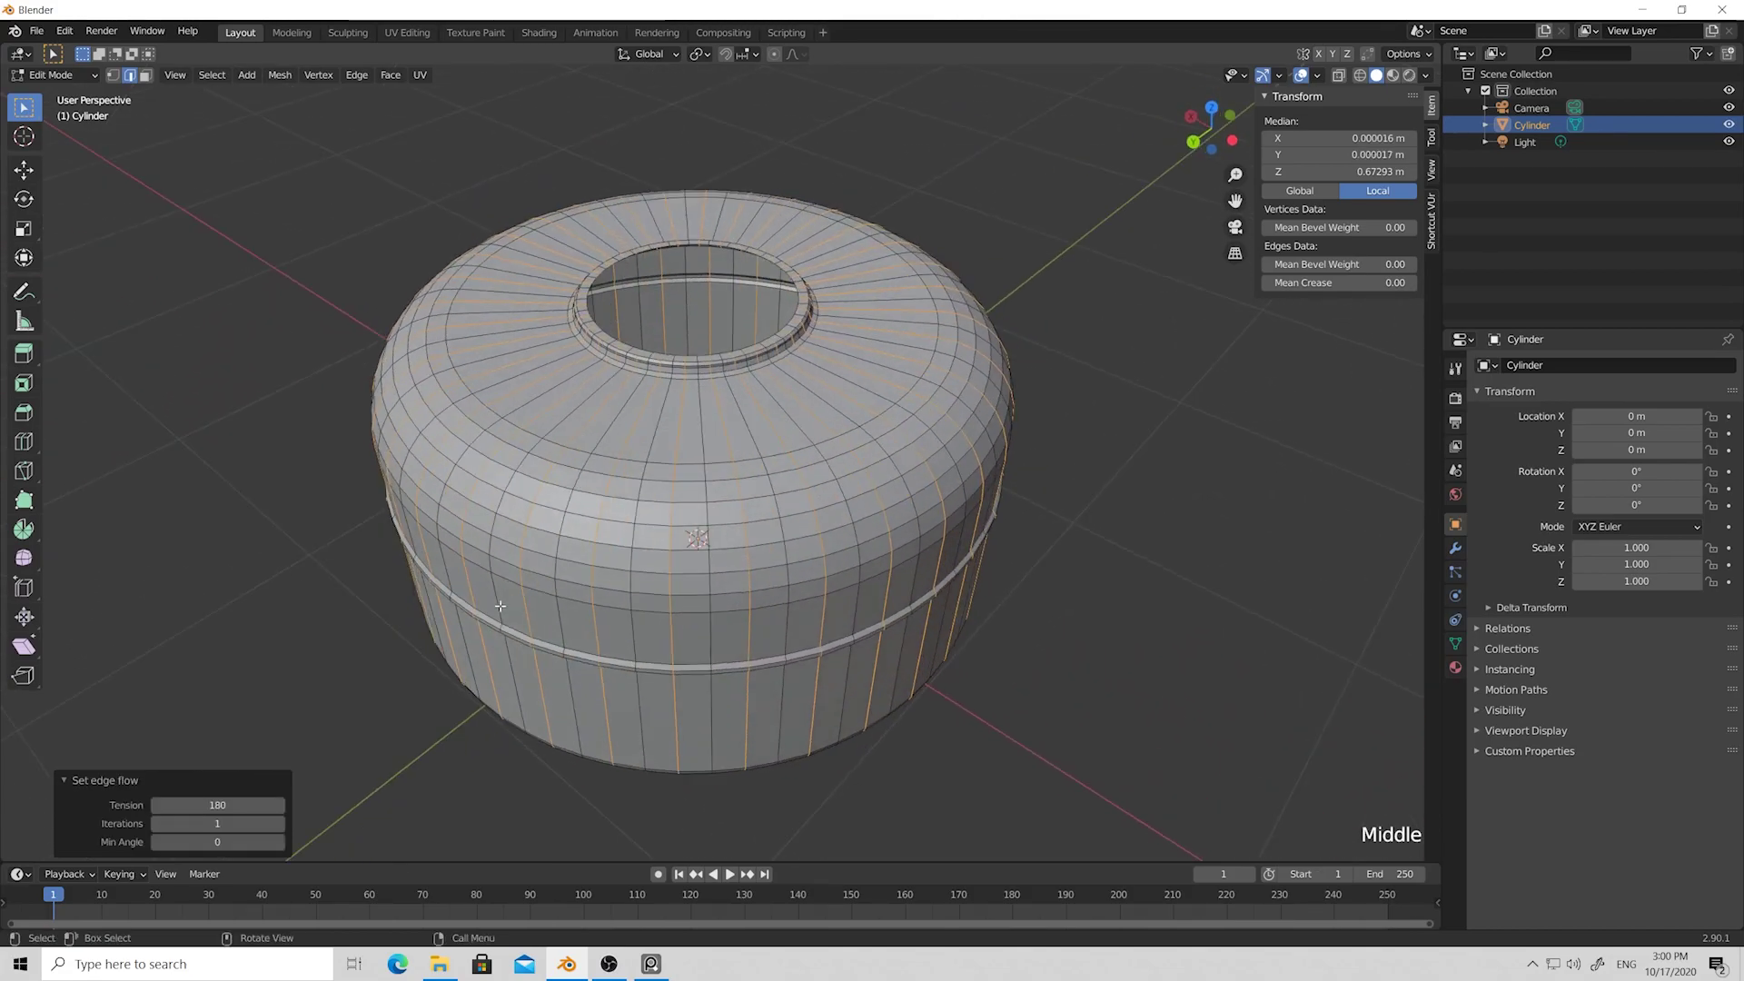
pyautogui.click(321, 504)
pyautogui.moveTo(321, 504); pyautogui.dragTo(857, 485, button='middle')
pyautogui.press('Tab')
pyautogui.click(1082, 475)
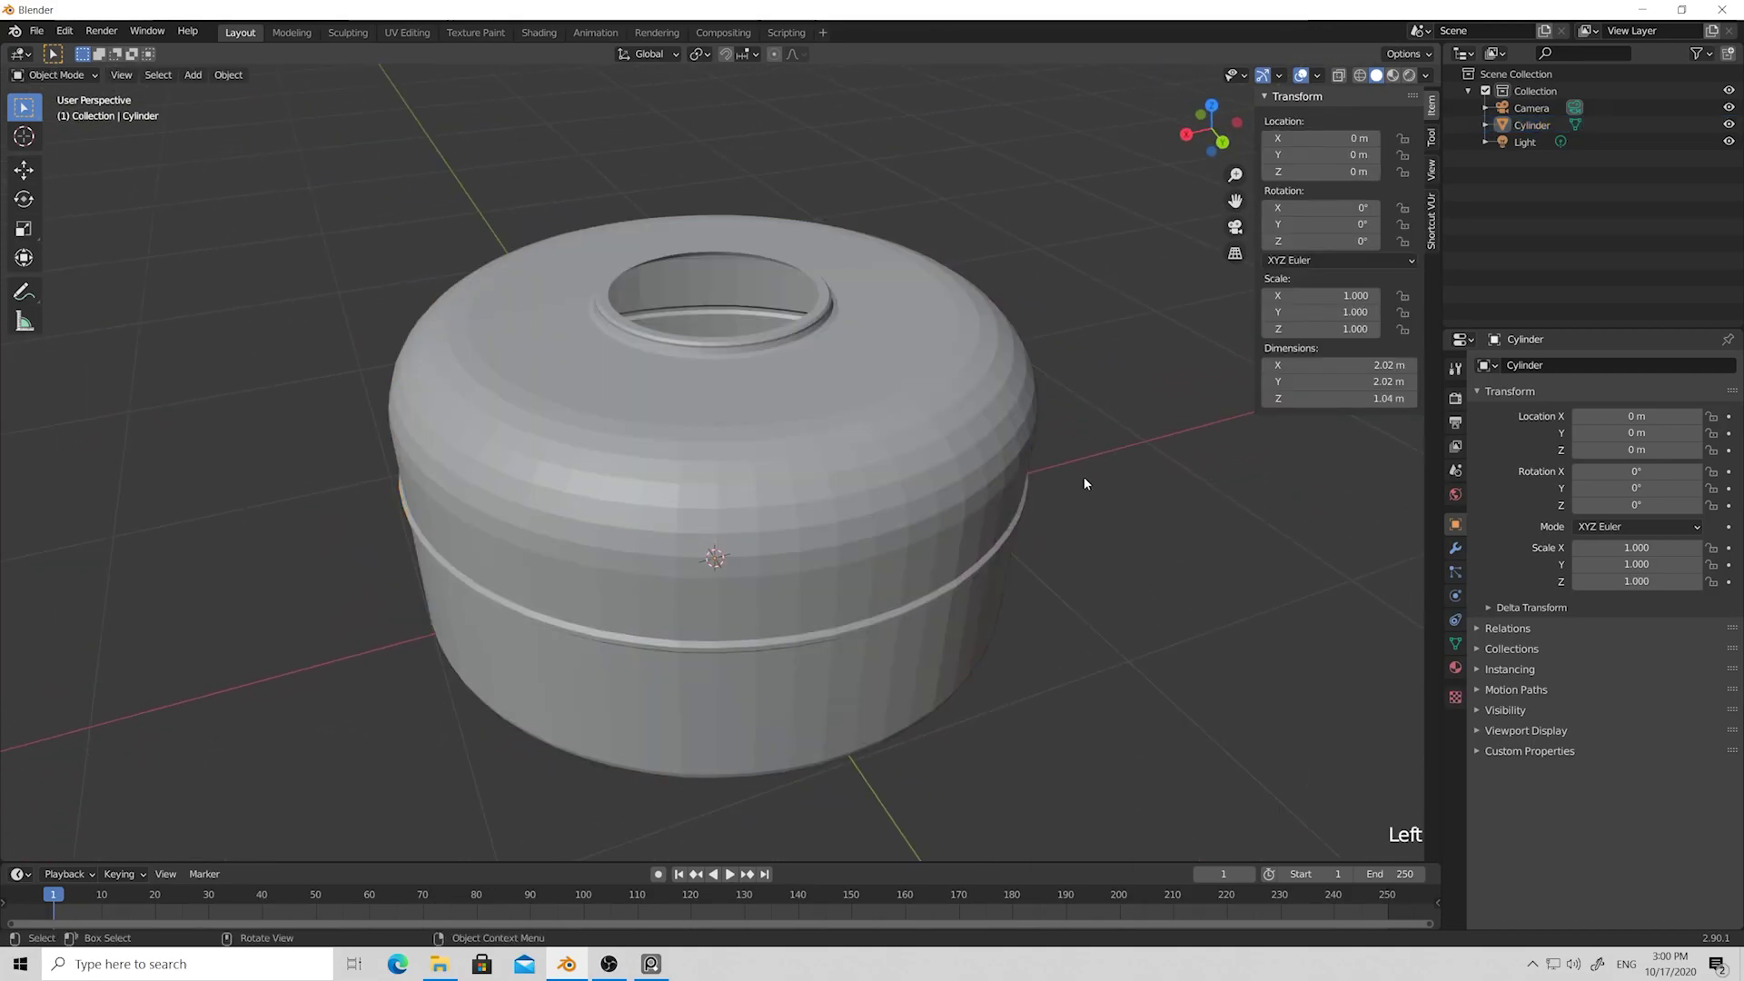
pyautogui.moveTo(1083, 475); pyautogui.dragTo(1035, 479, button='middle')
pyautogui.press('Tab')
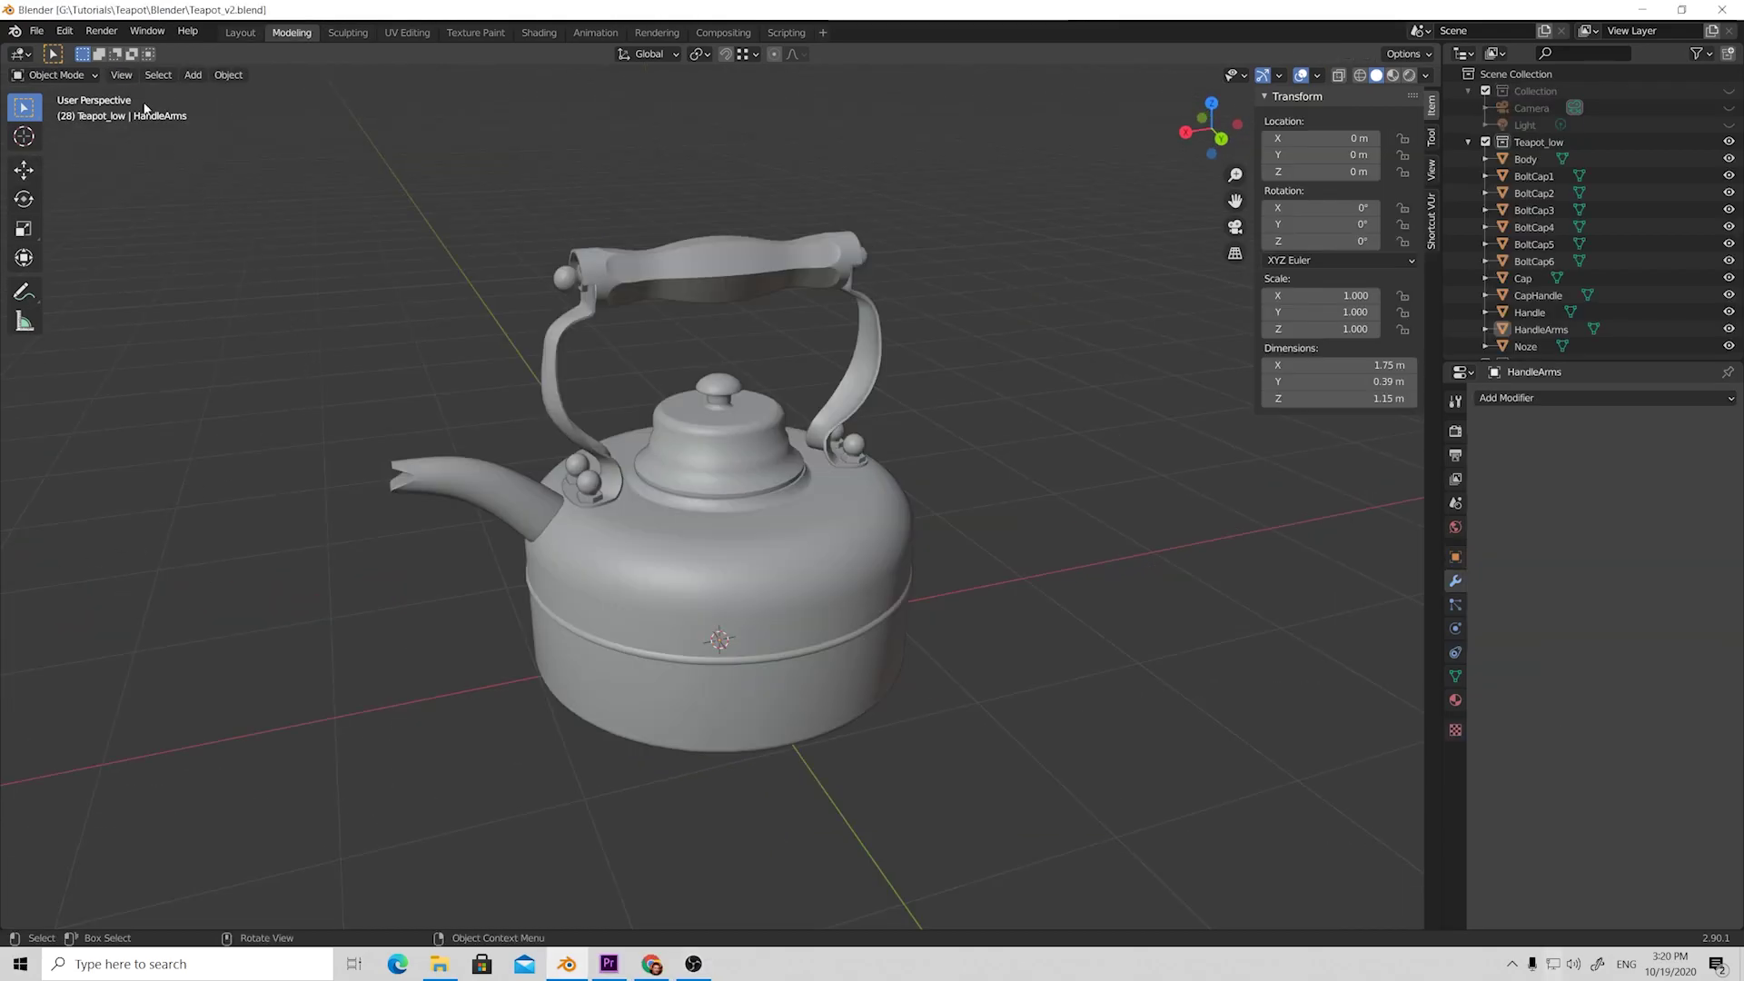
# Install EdgeFlow.zip from F:\CG Resourses\Blender addons through Preferences > Add-ons.
pyautogui.click(36, 32)
pyautogui.moveTo(64, 30)
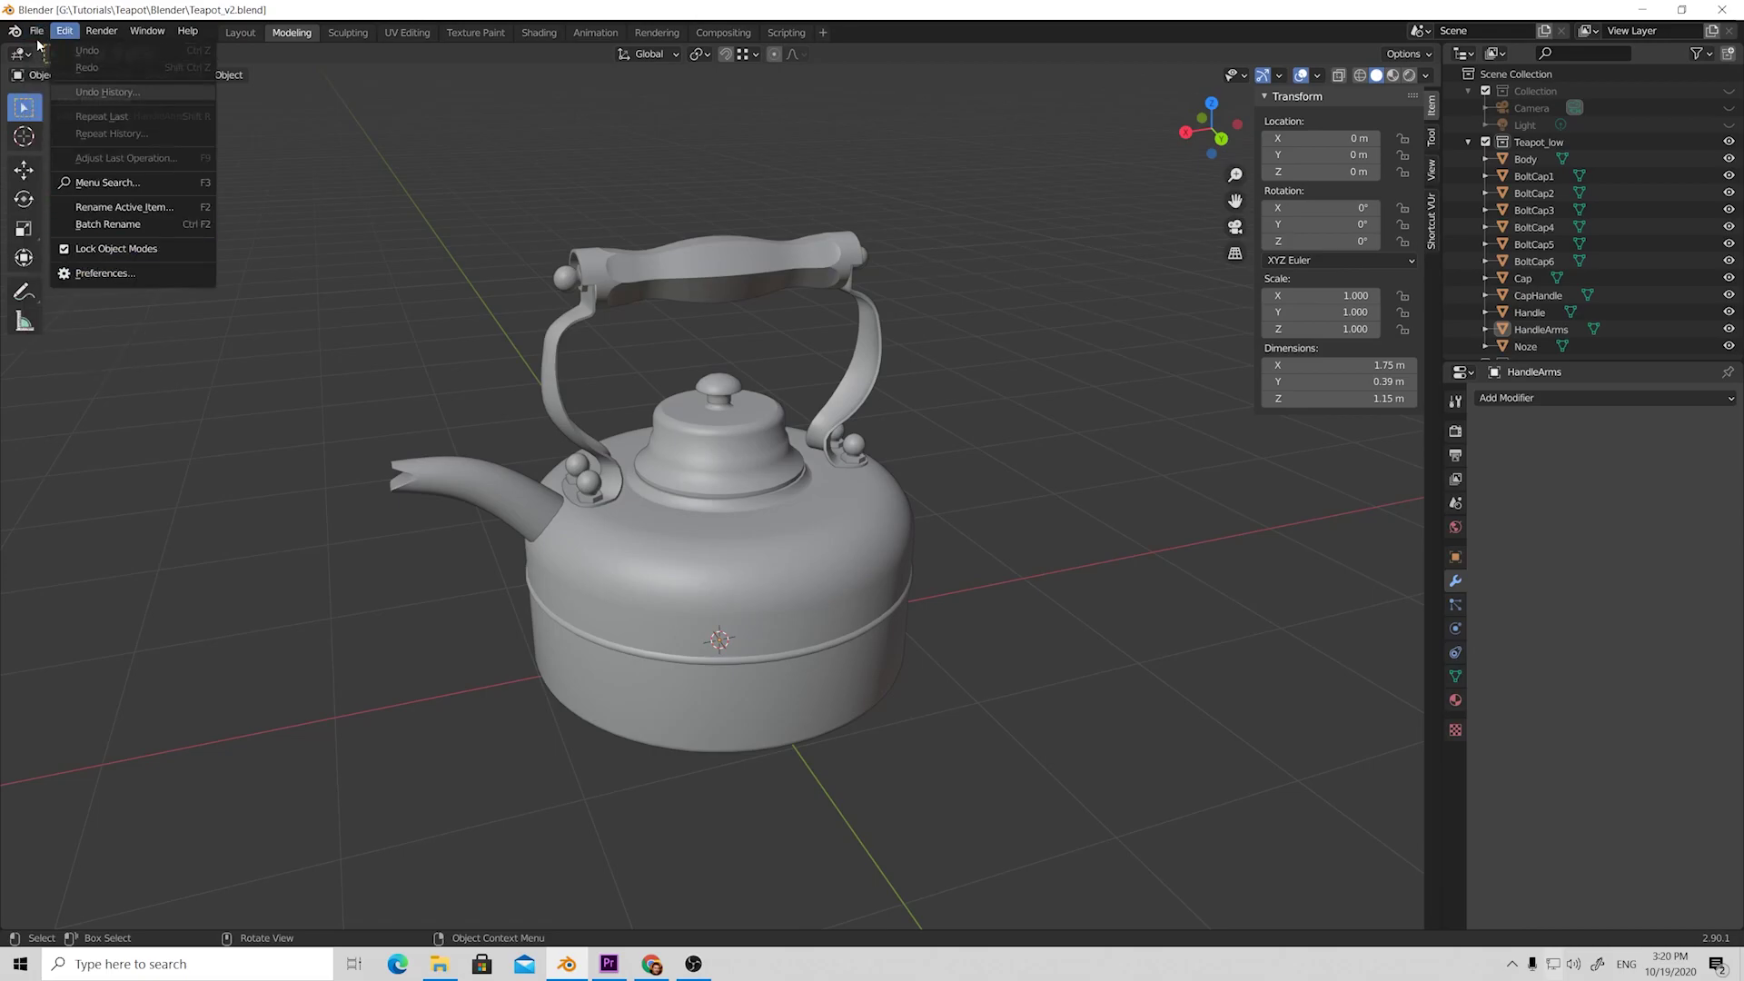
pyautogui.click(102, 277)
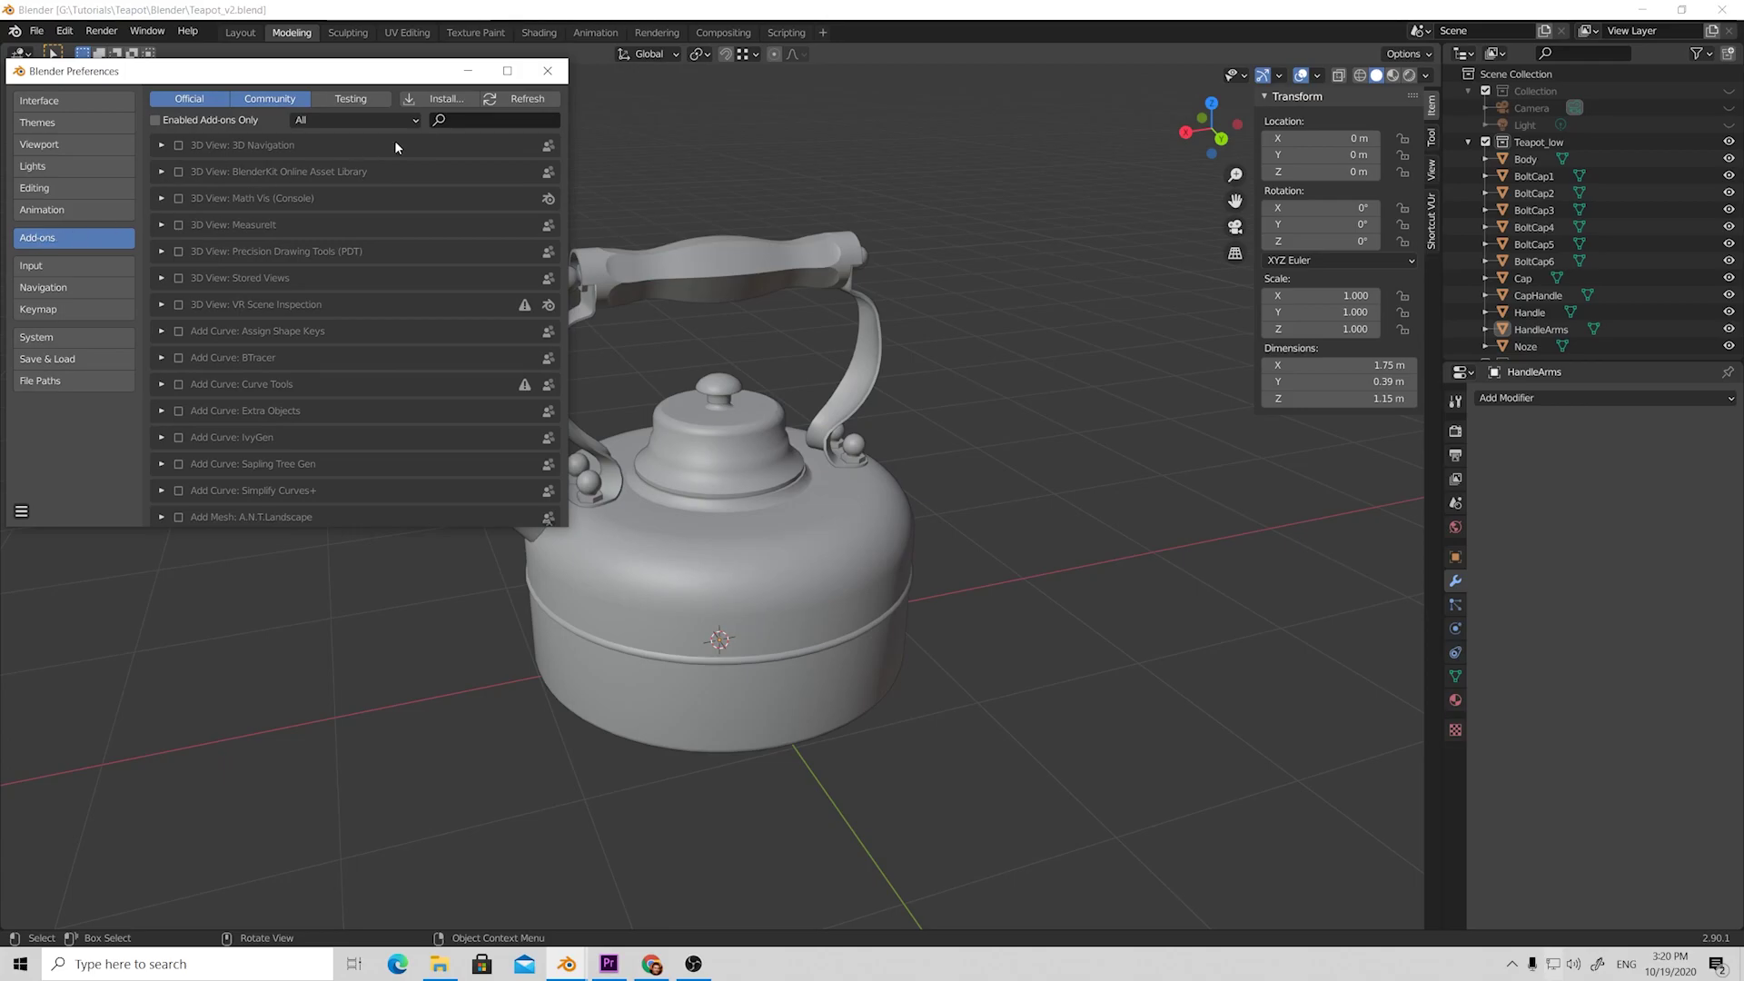
pyautogui.click(442, 99)
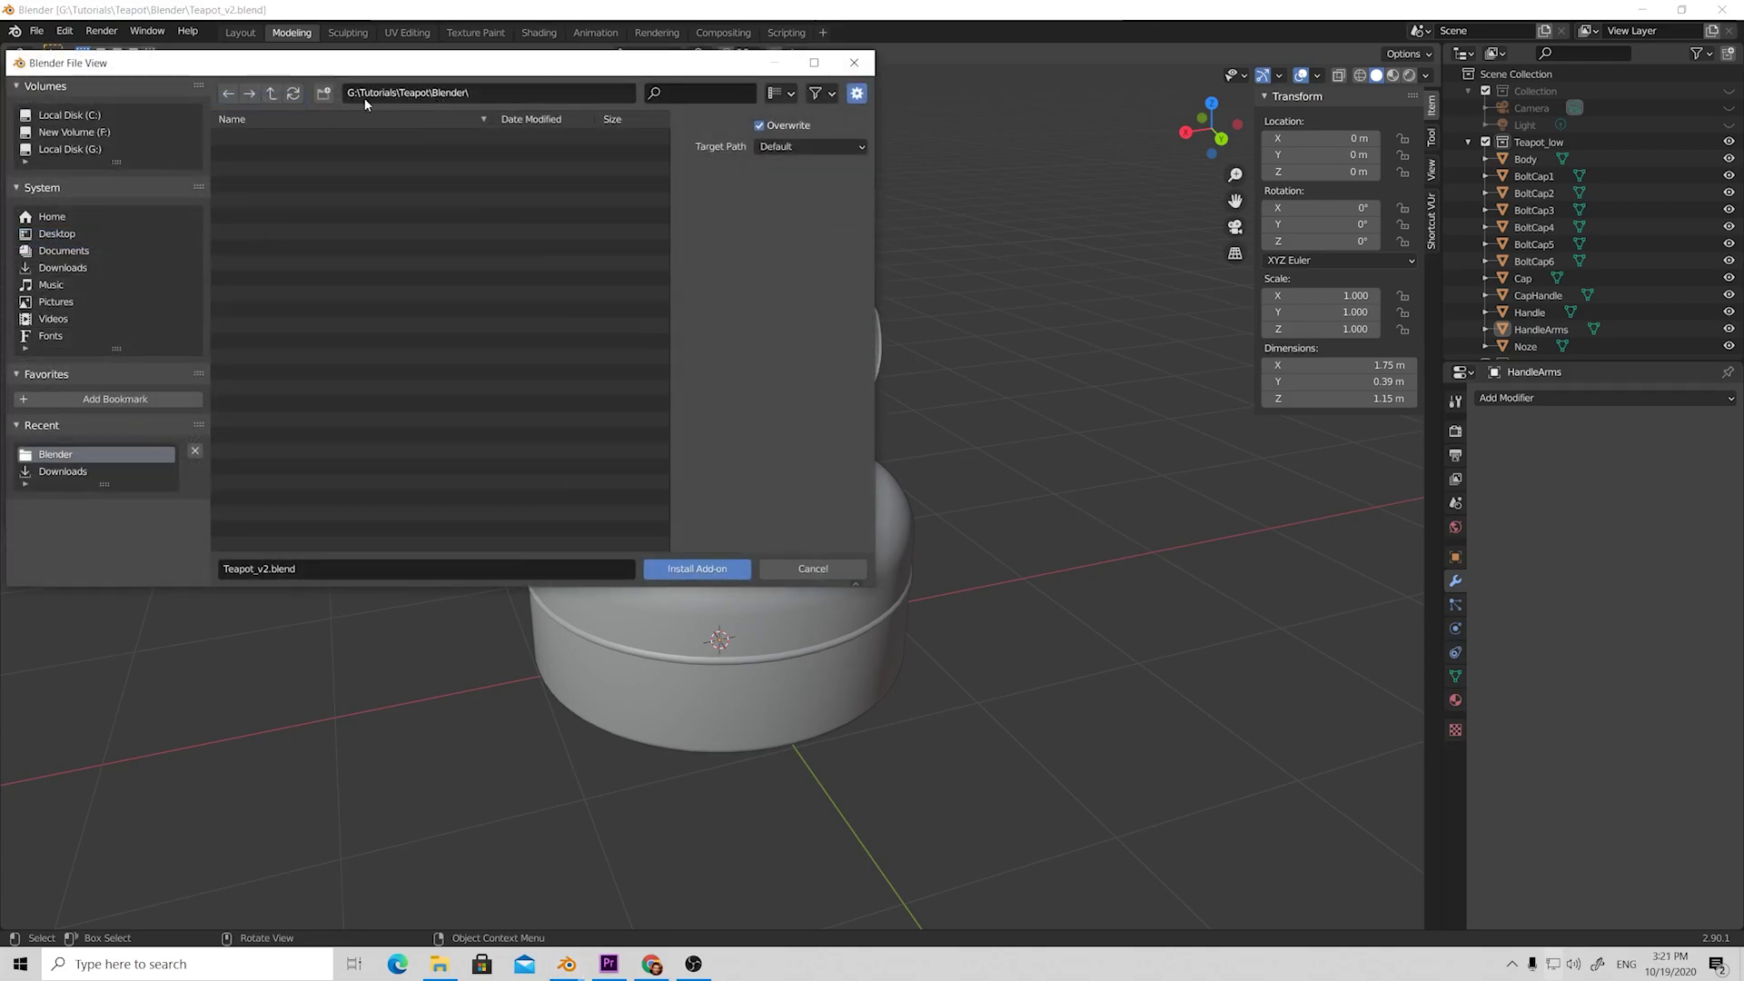
pyautogui.click(91, 131)
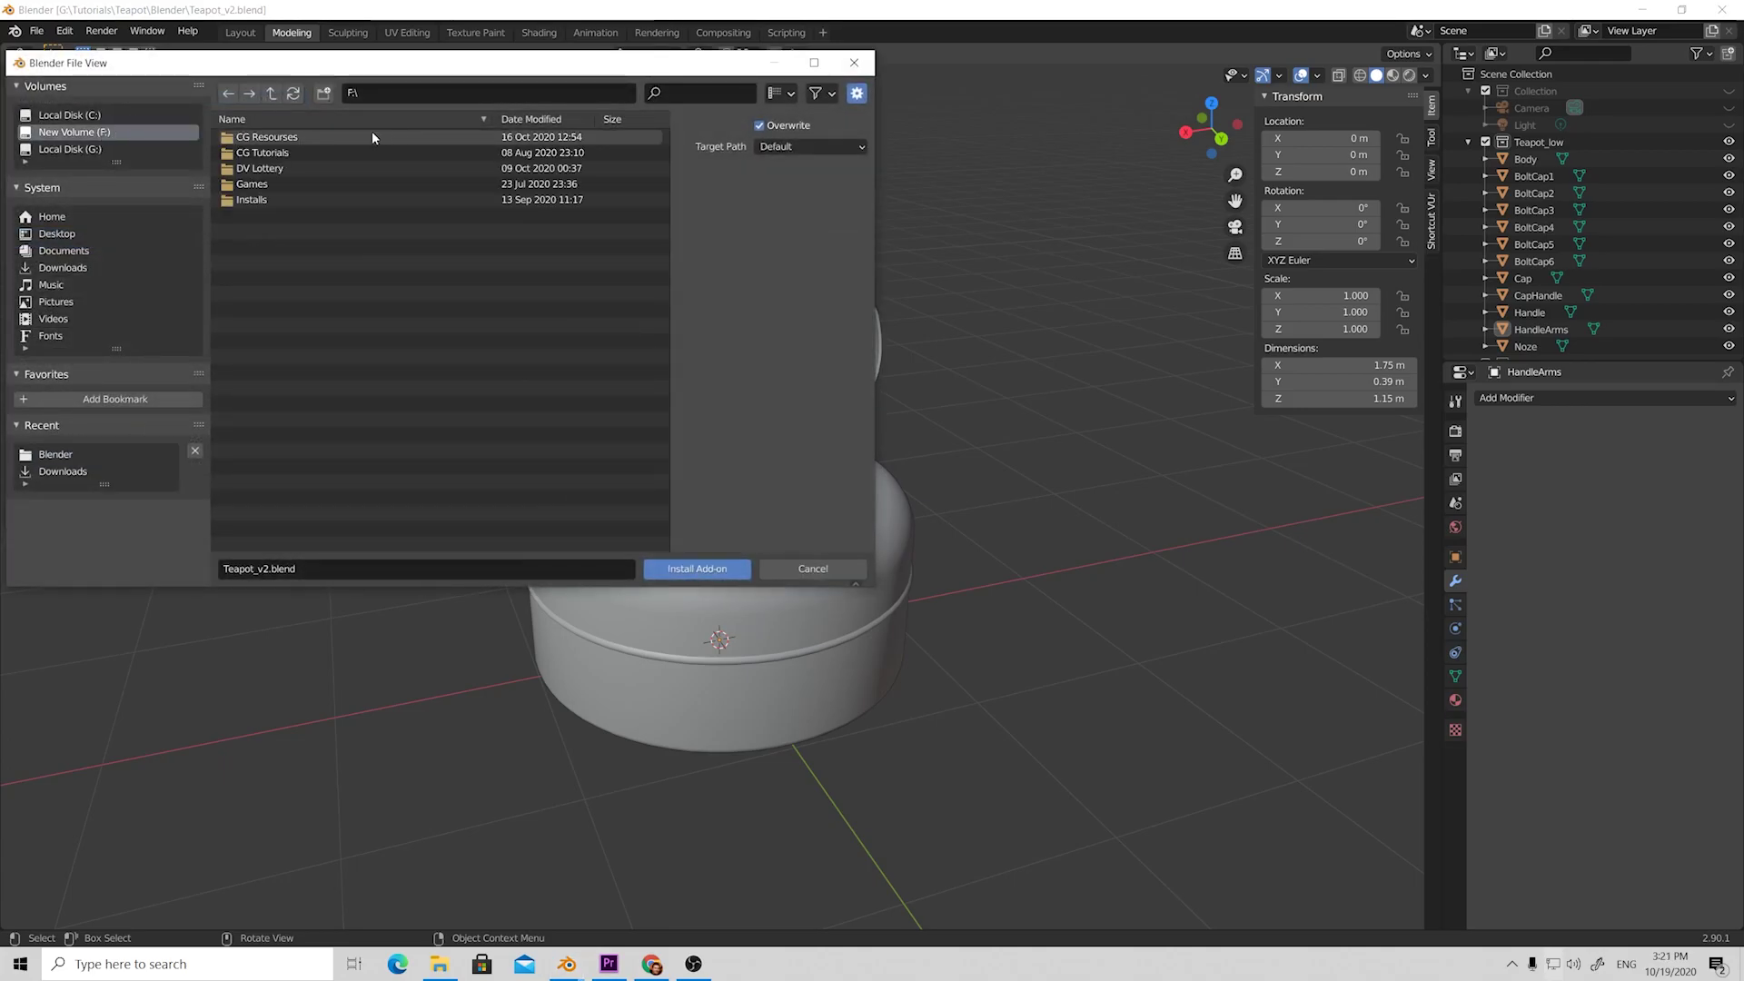
pyautogui.doubleClick(323, 137)
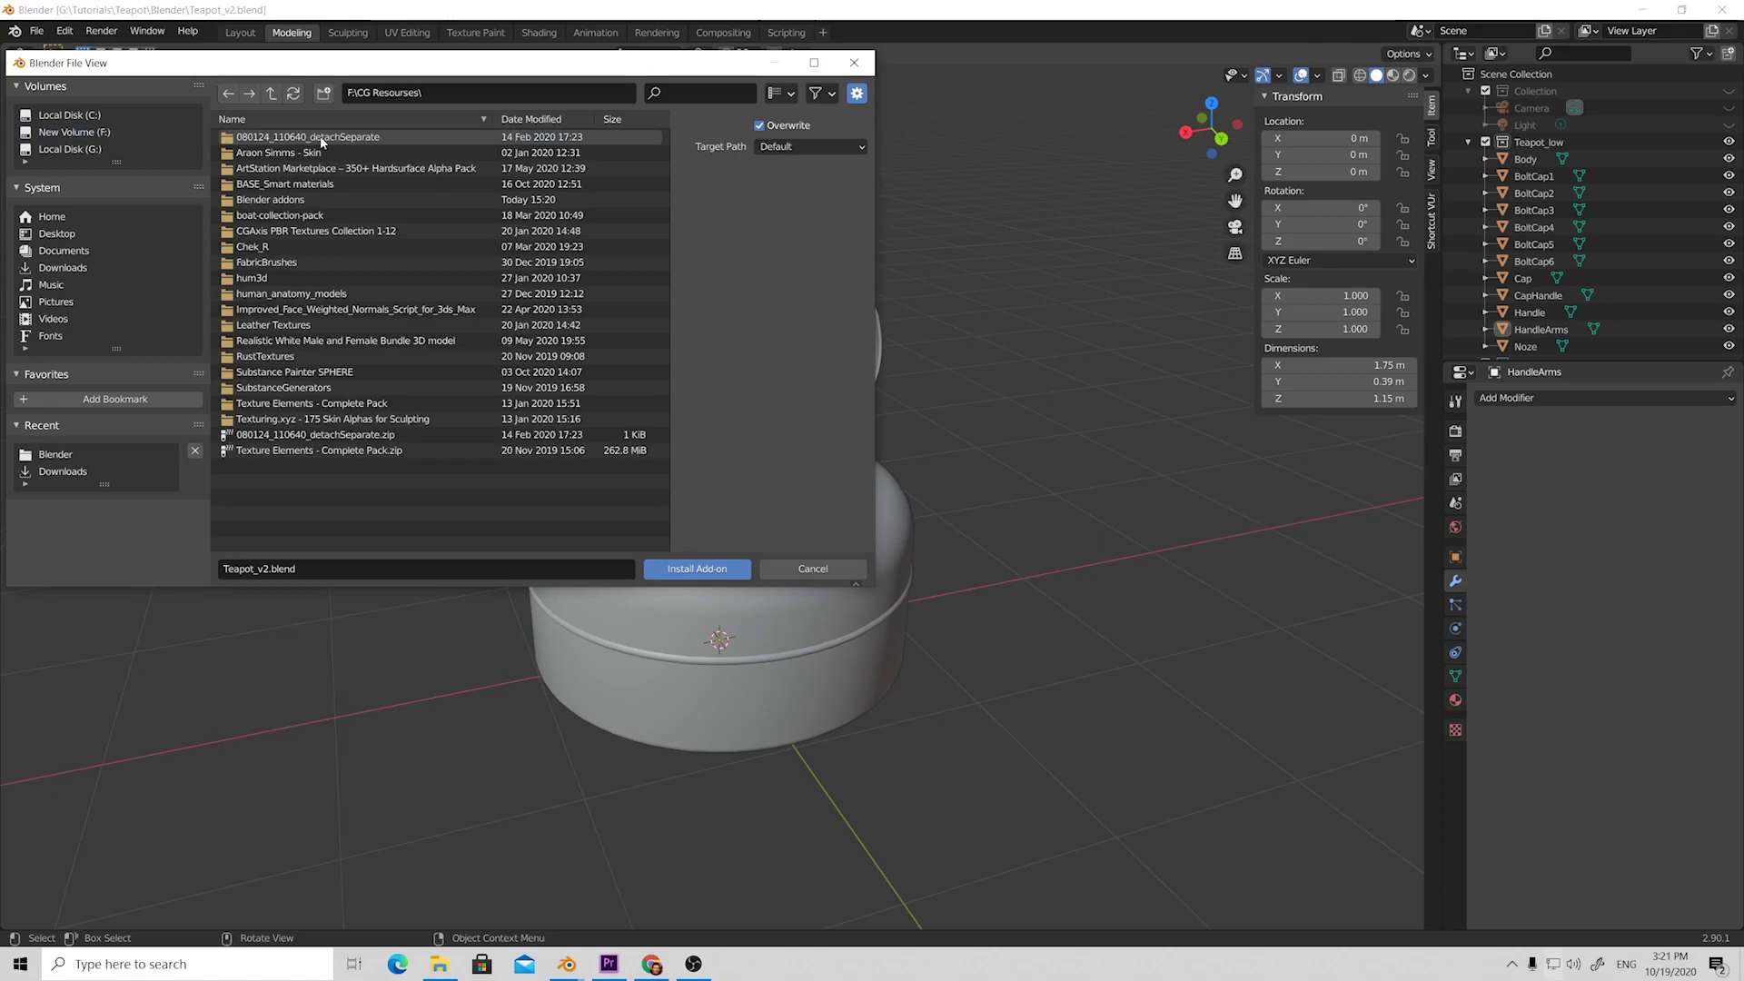
pyautogui.doubleClick(270, 200)
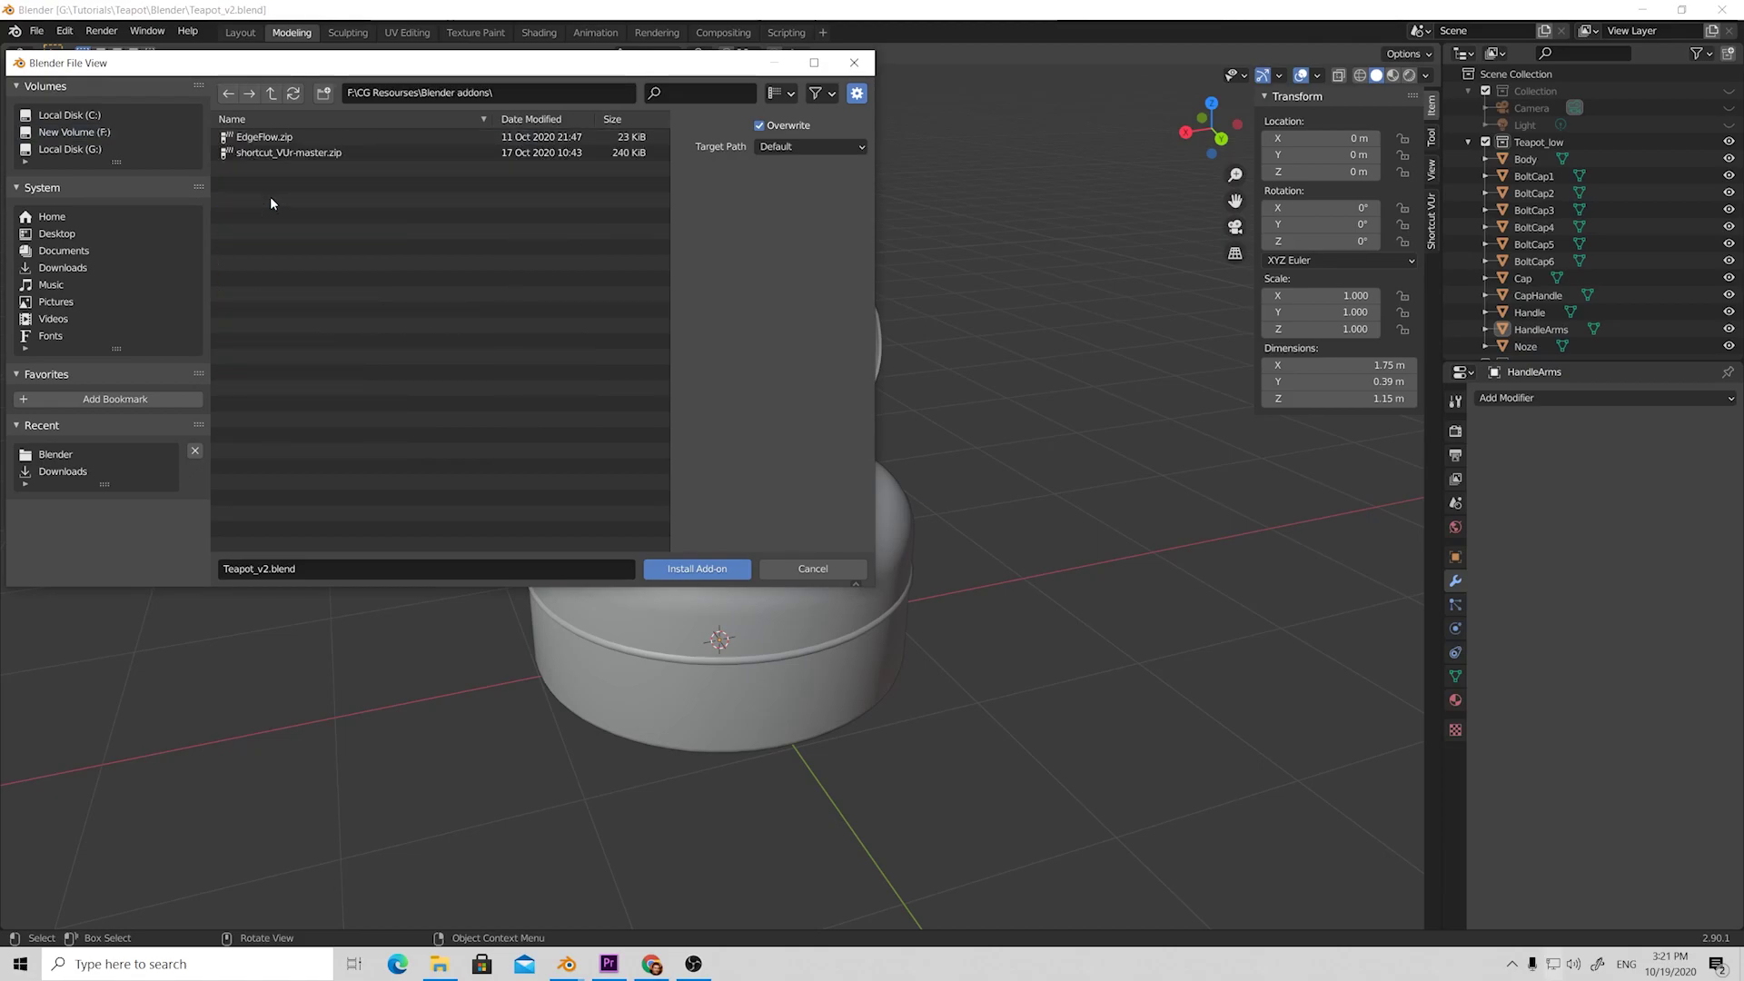
pyautogui.click(279, 138)
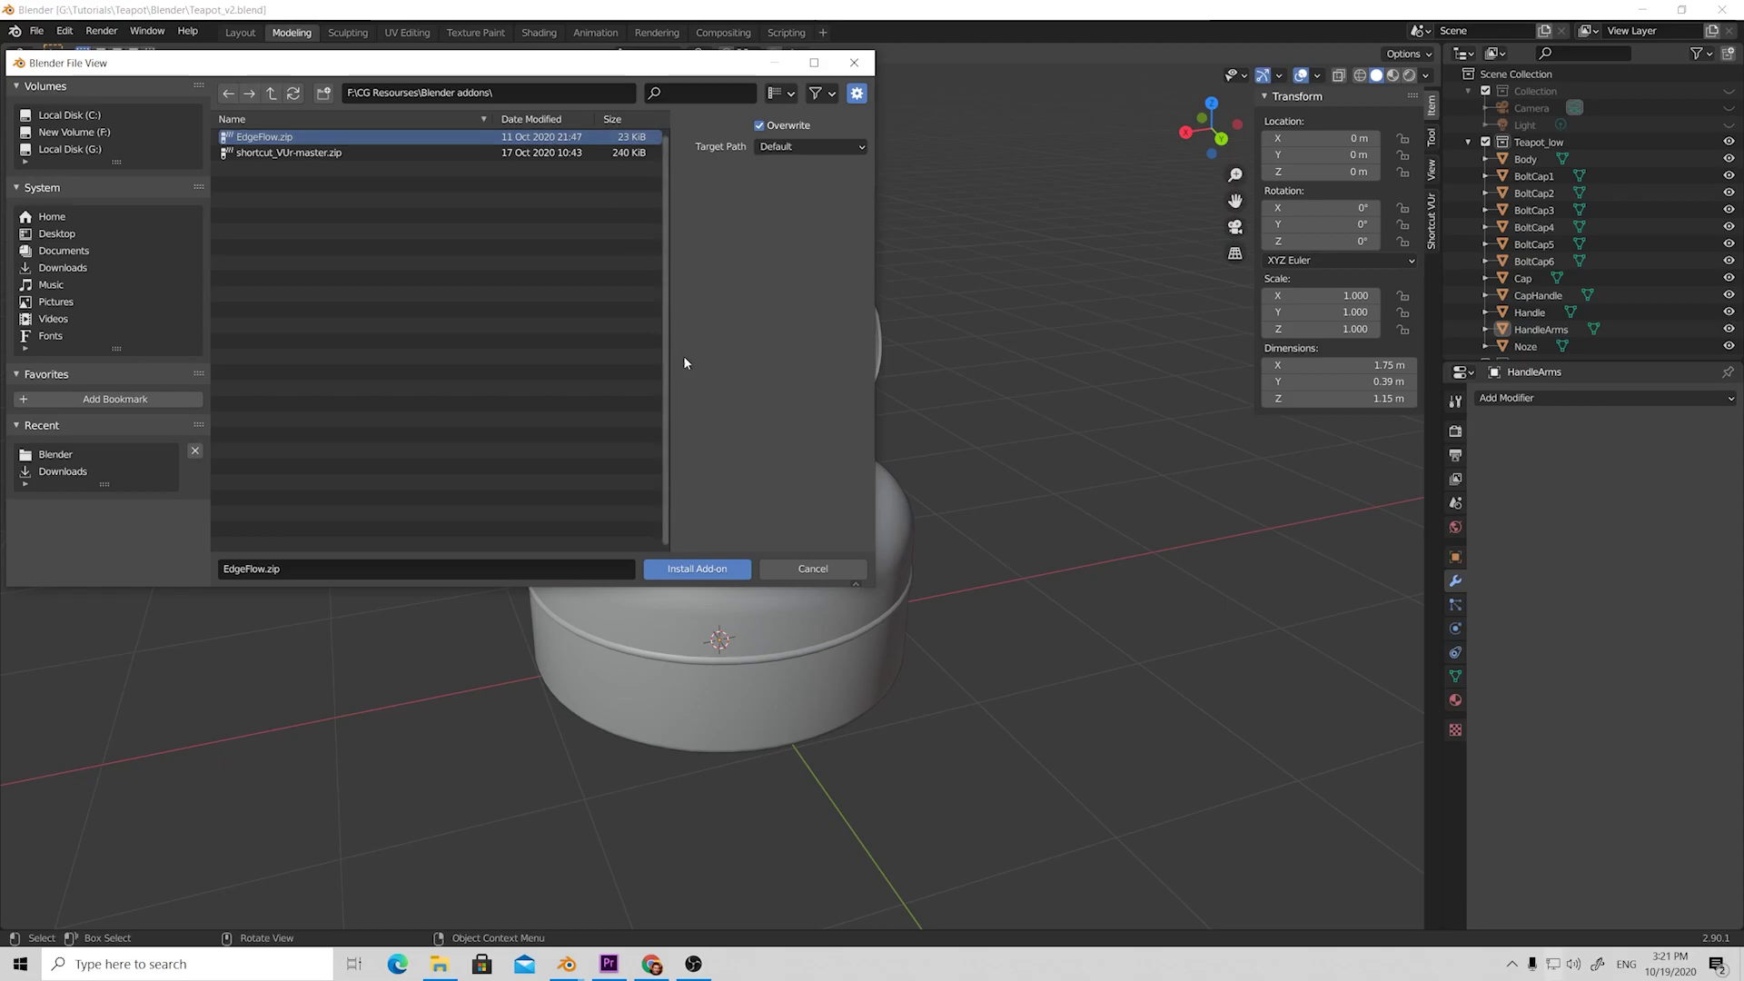
pyautogui.click(696, 569)
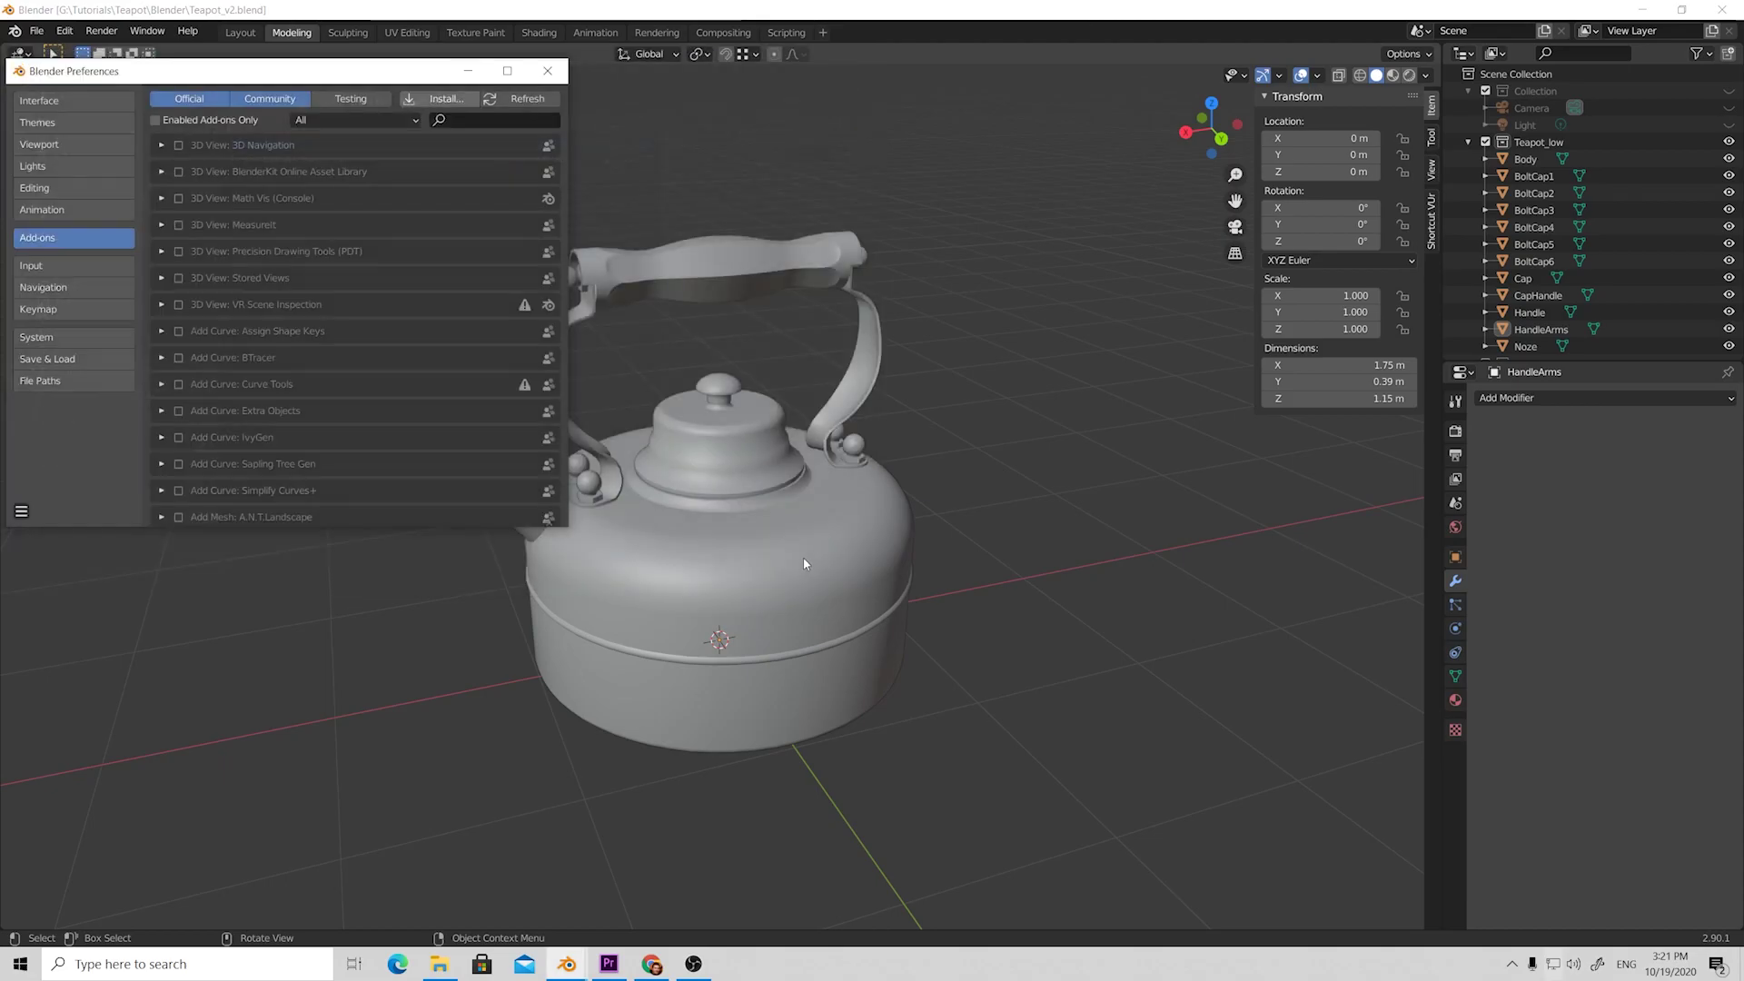
# Search add-ons for 'edg', check Mesh: EdgeFlow is enabled, and close Preferences.
pyautogui.click(477, 119)
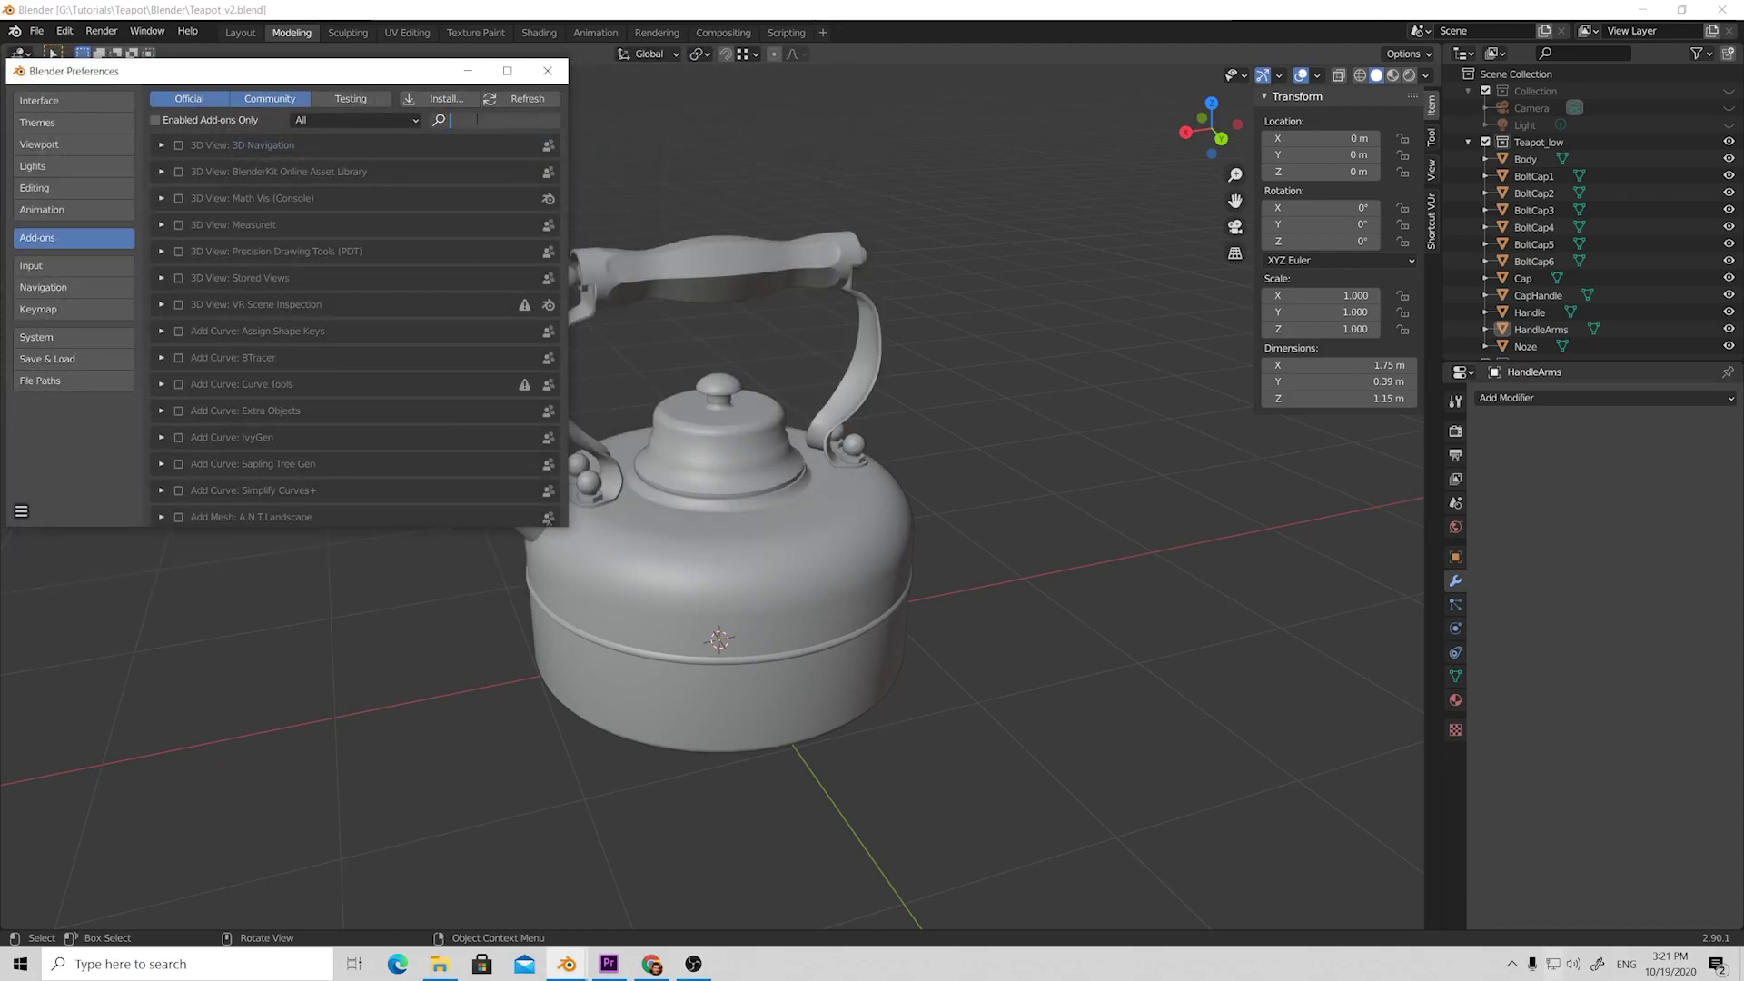
pyautogui.write('edg')
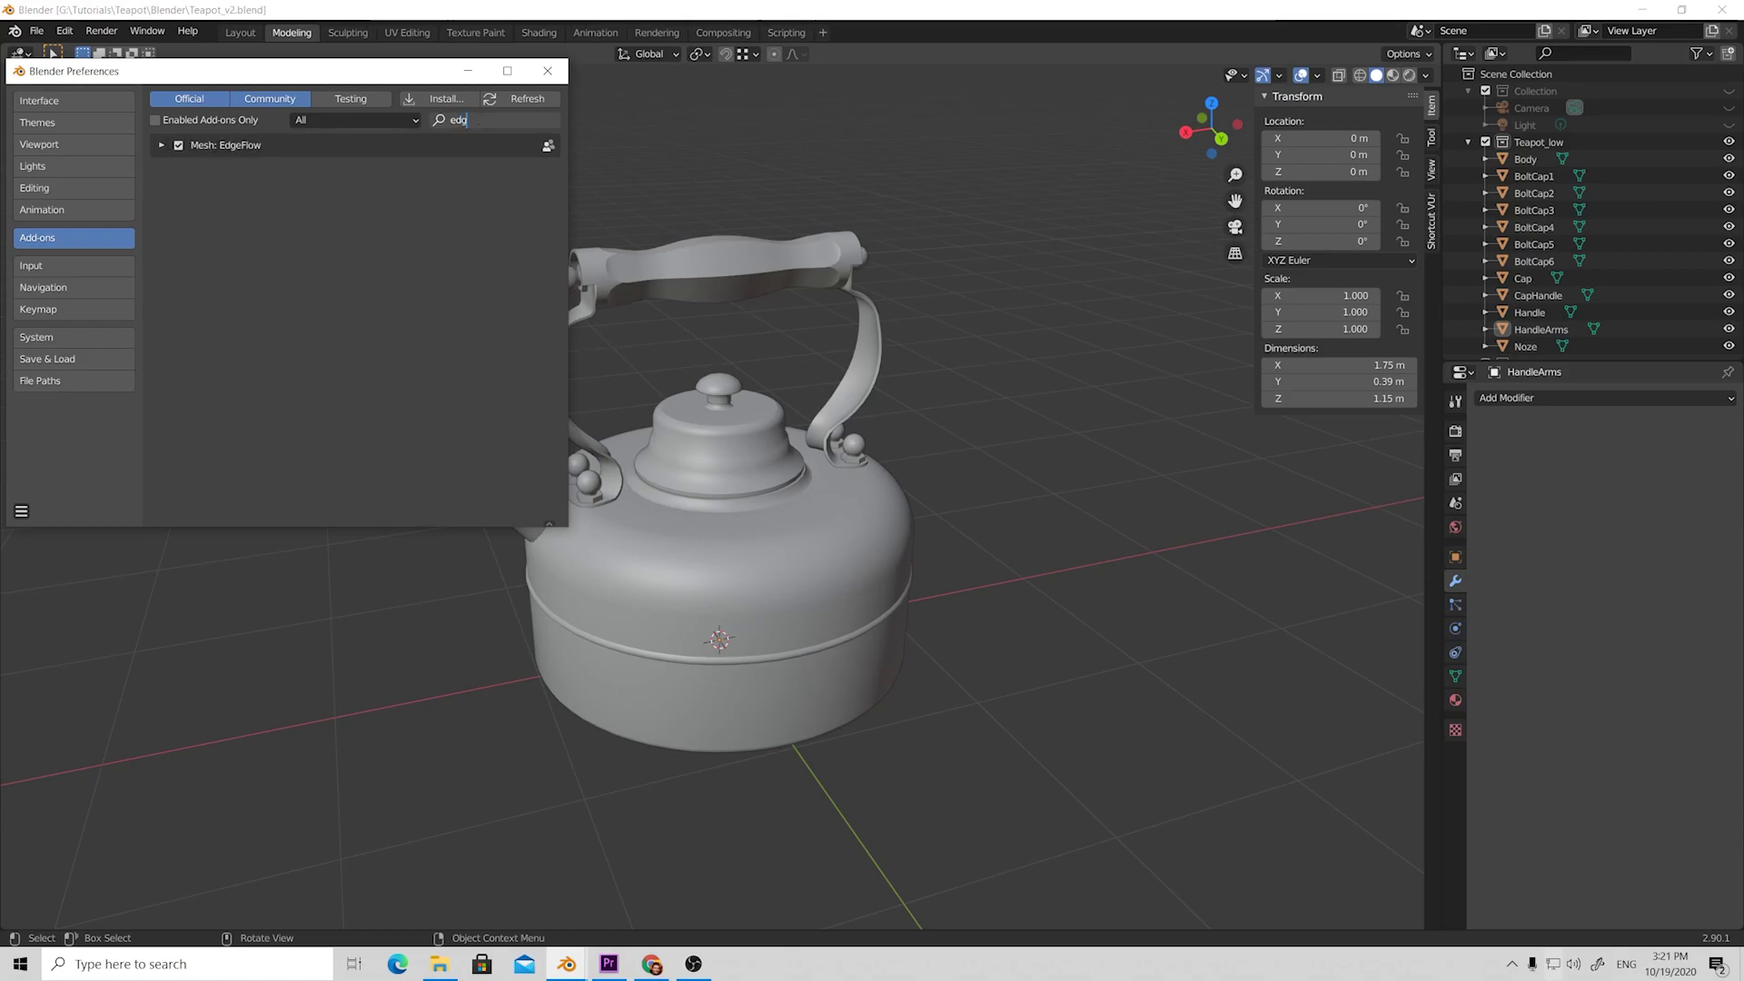
pyautogui.click(161, 145)
pyautogui.click(161, 145)
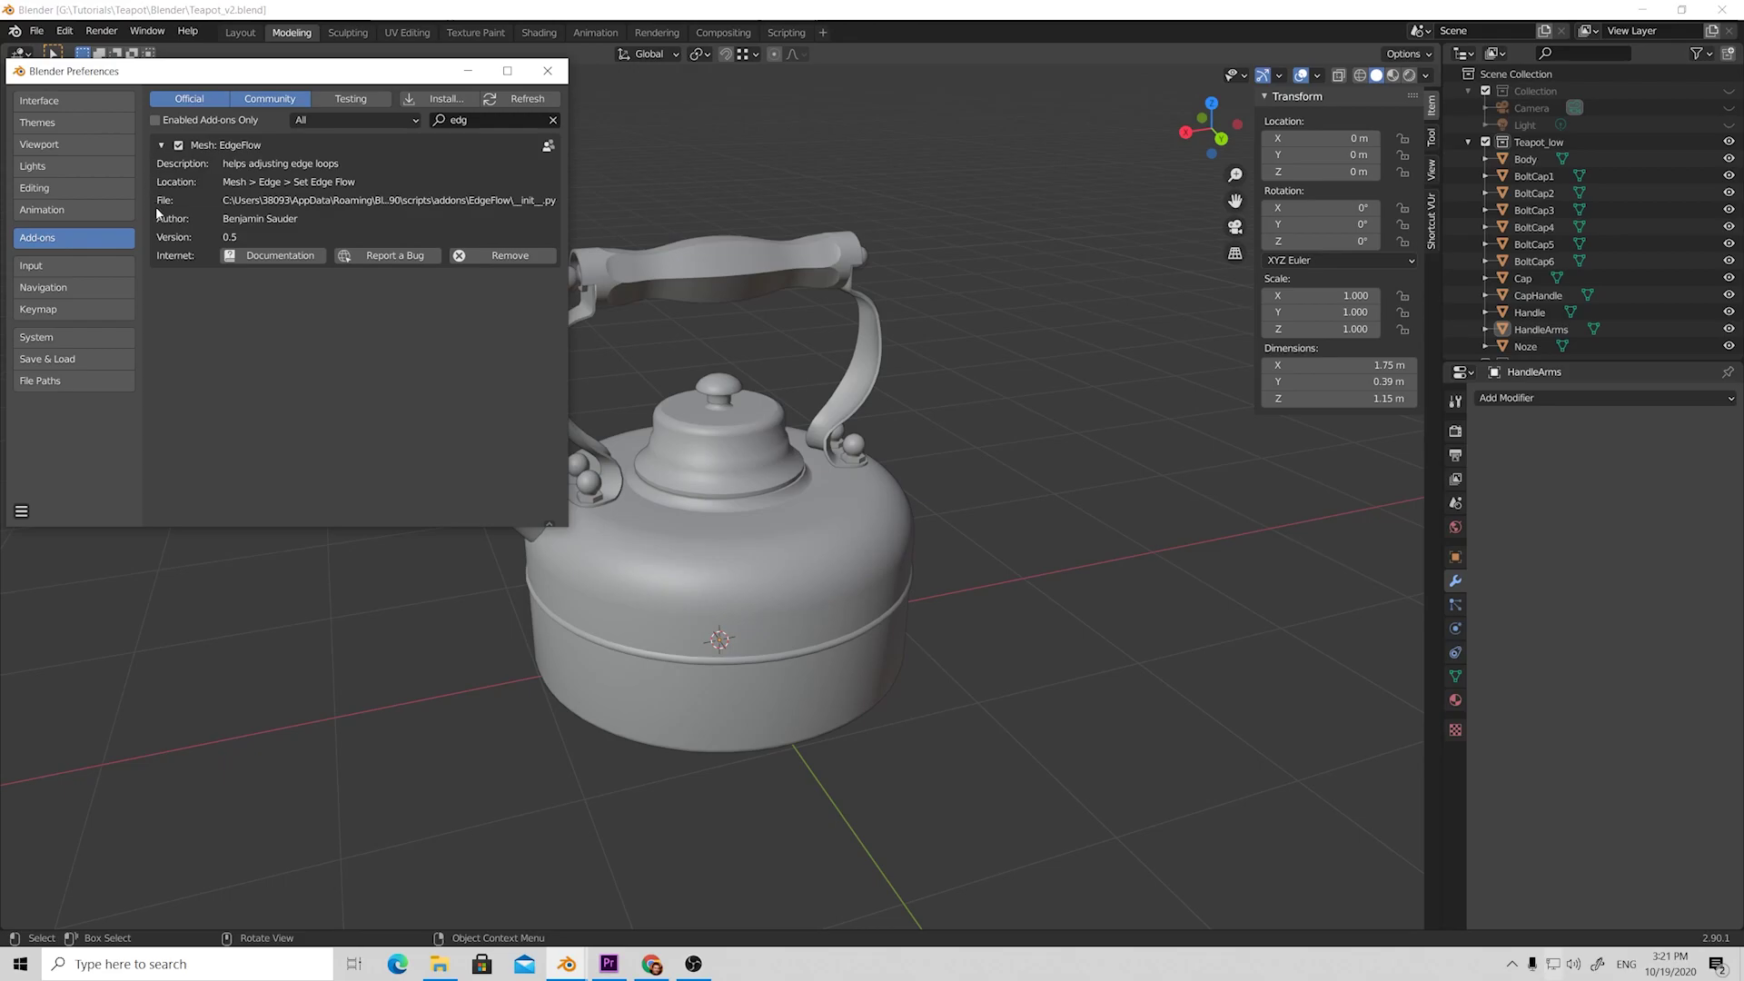
pyautogui.click(550, 71)
# View the EdgeFlow GitHub repository's Code download options in Chrome, then dismiss them.
pyautogui.click(651, 964)
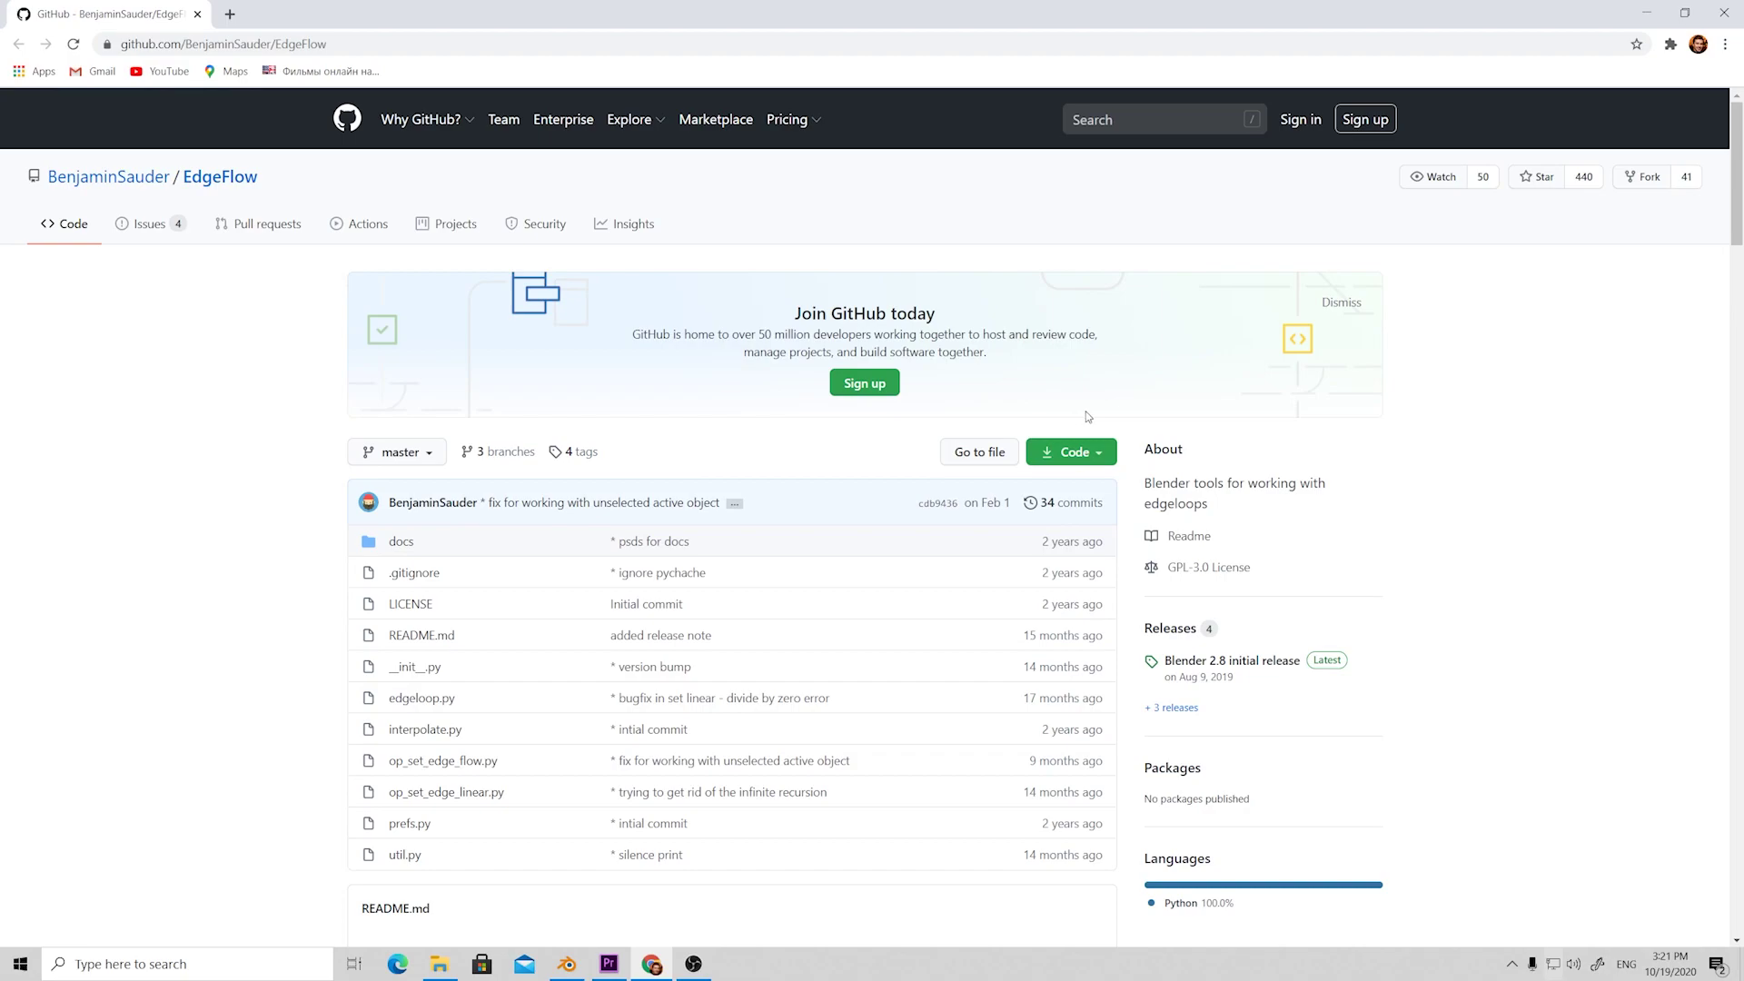
pyautogui.click(1103, 455)
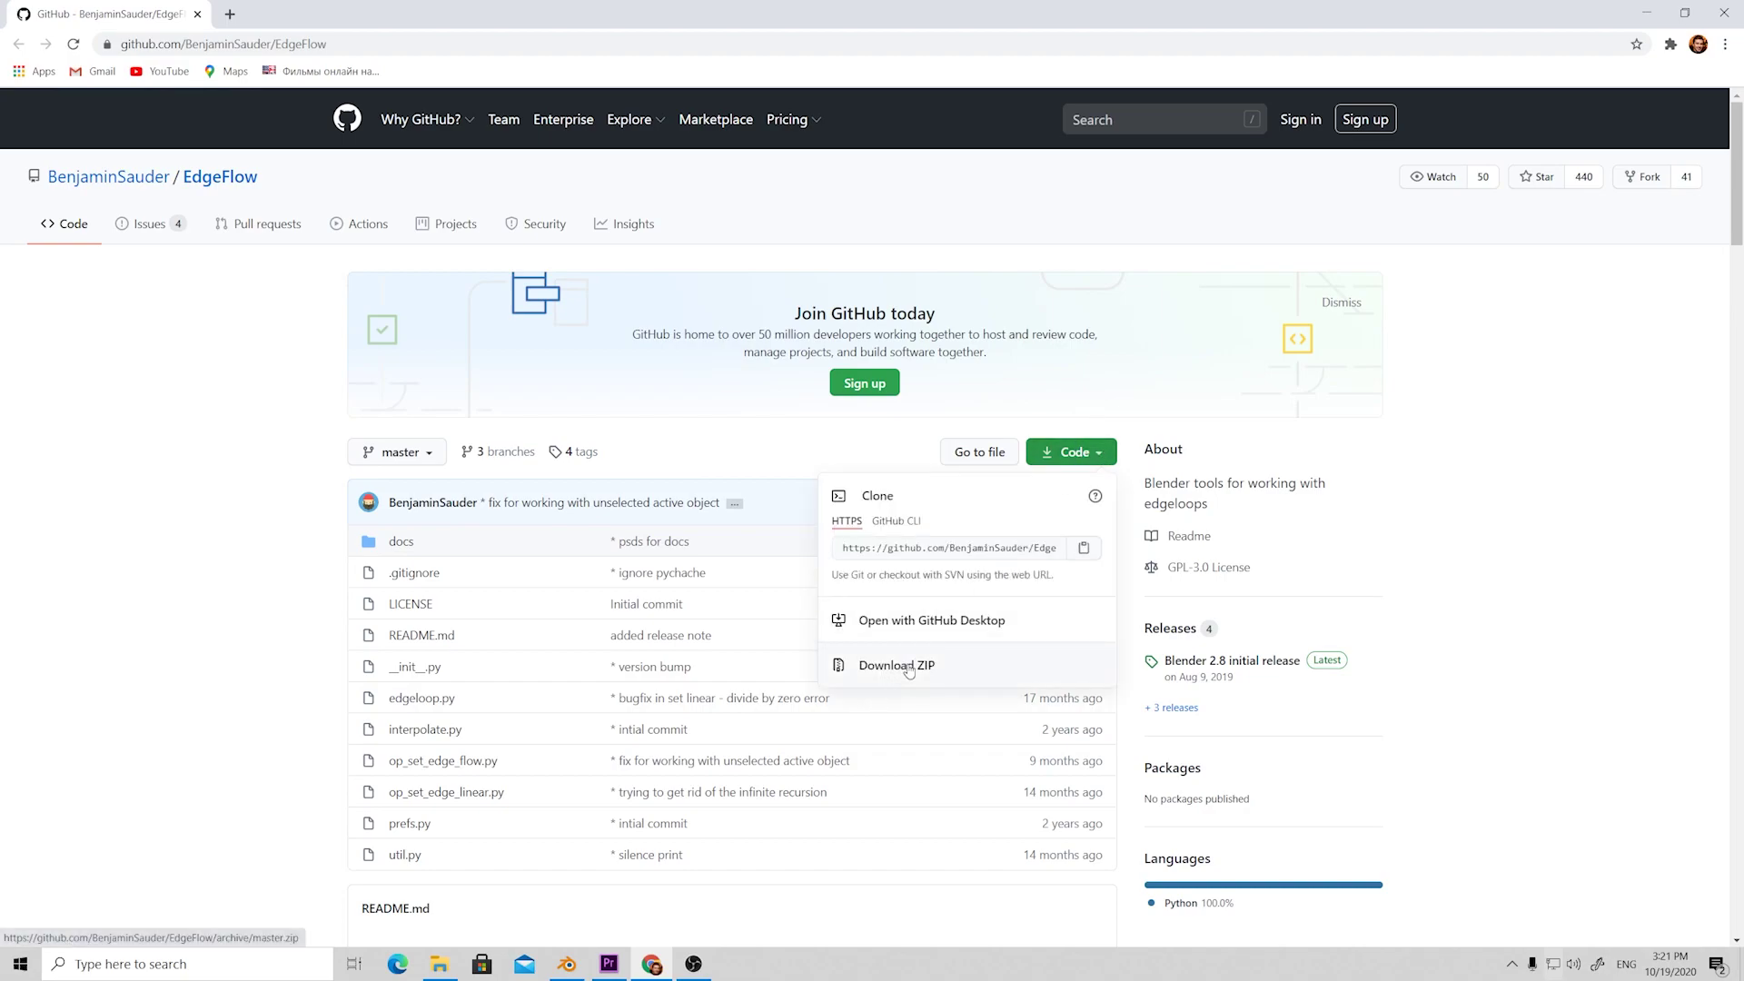
pyautogui.click(1405, 420)
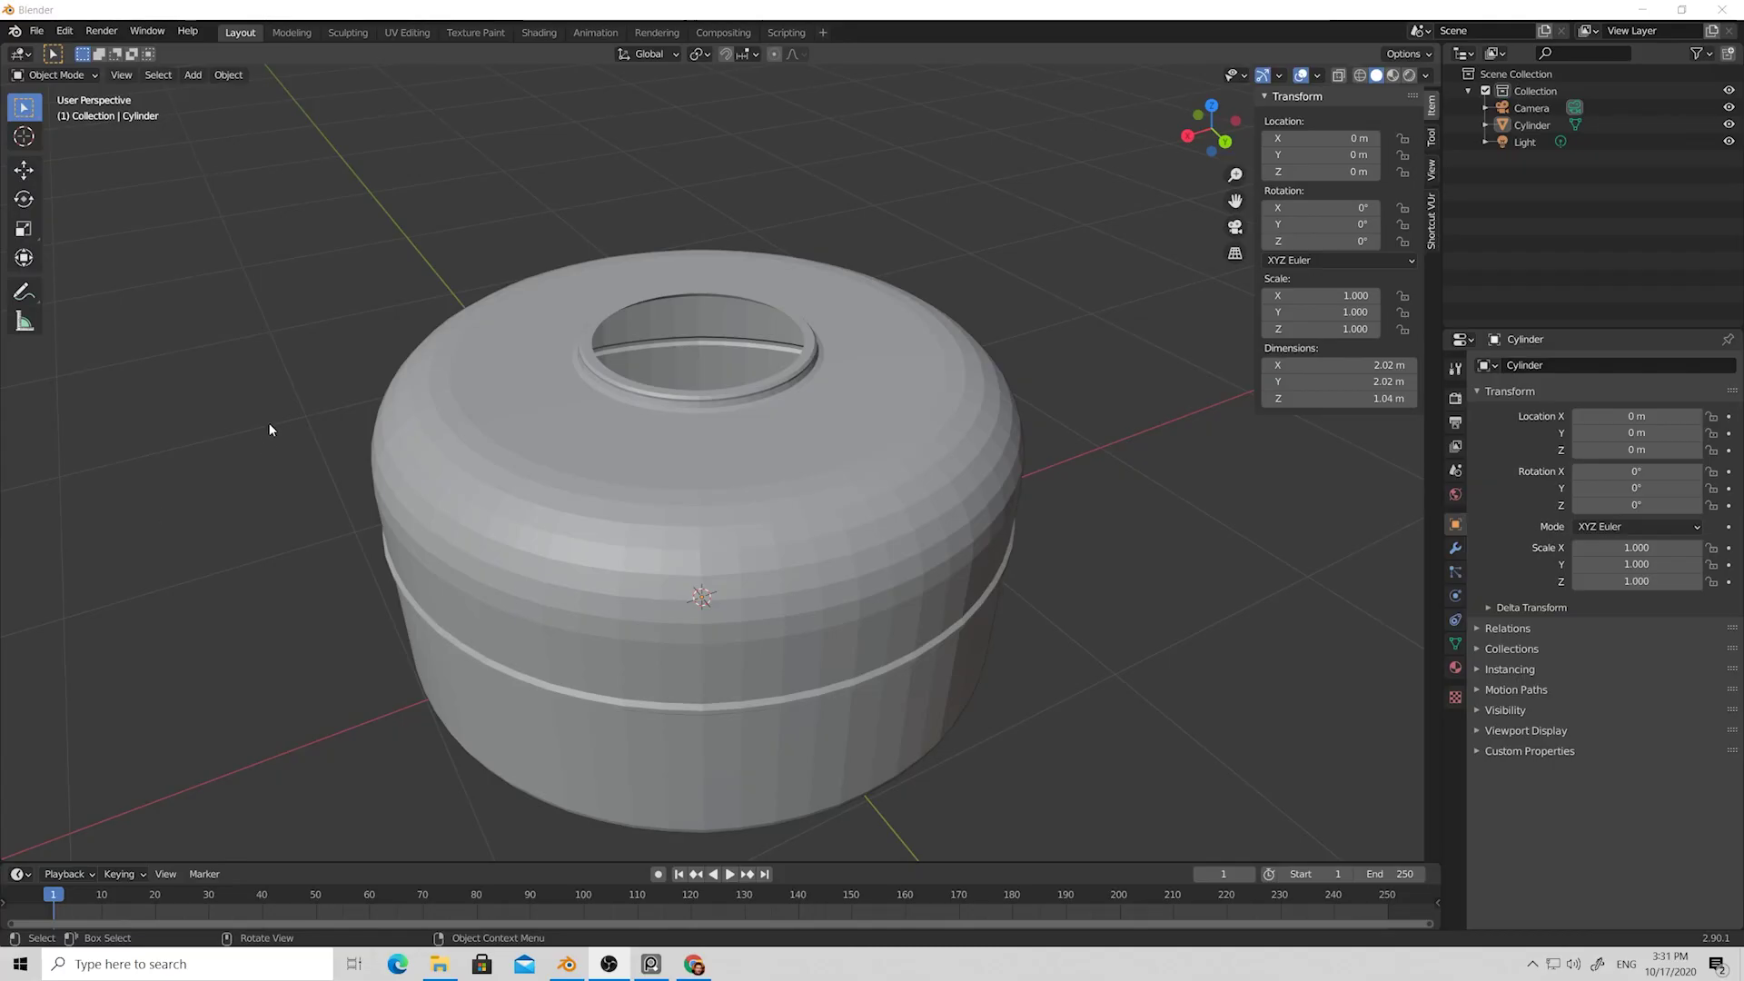
# Edit the cylinder and select the face loop around the top opening.
pyautogui.click(551, 436)
pyautogui.press('Tab')
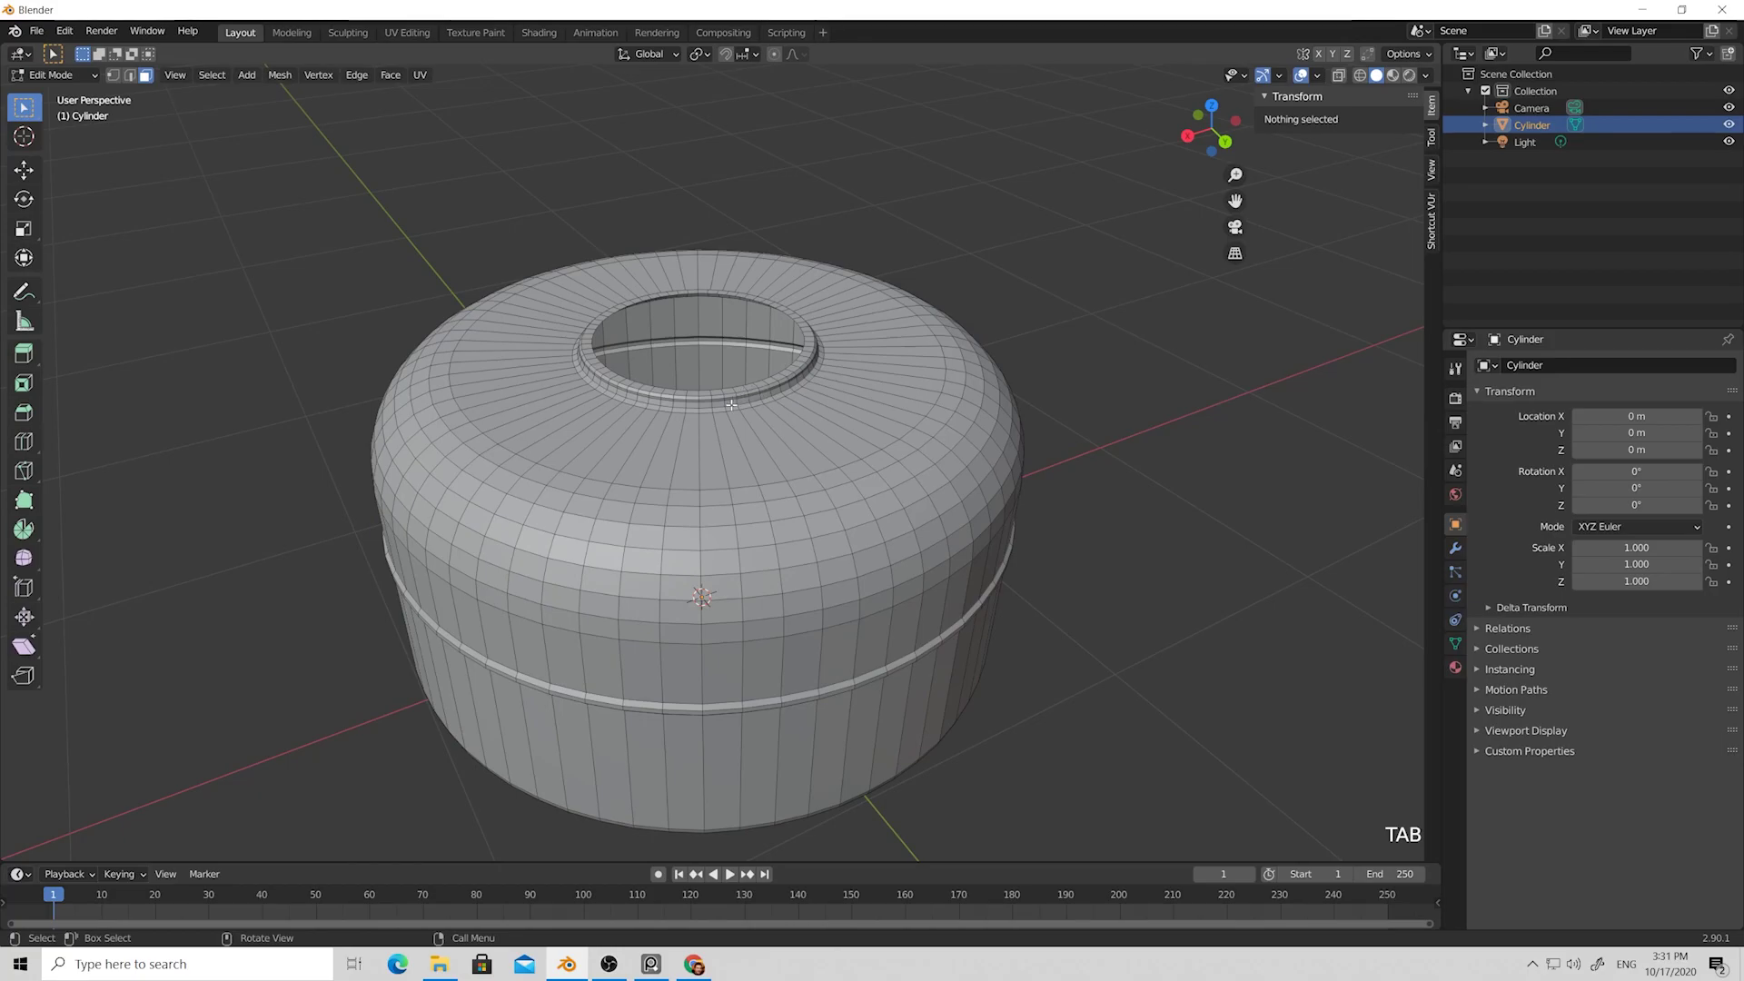
pyautogui.moveTo(733, 402); pyautogui.dragTo(860, 511, button='middle')
pyautogui.scroll(4, 859, 512)
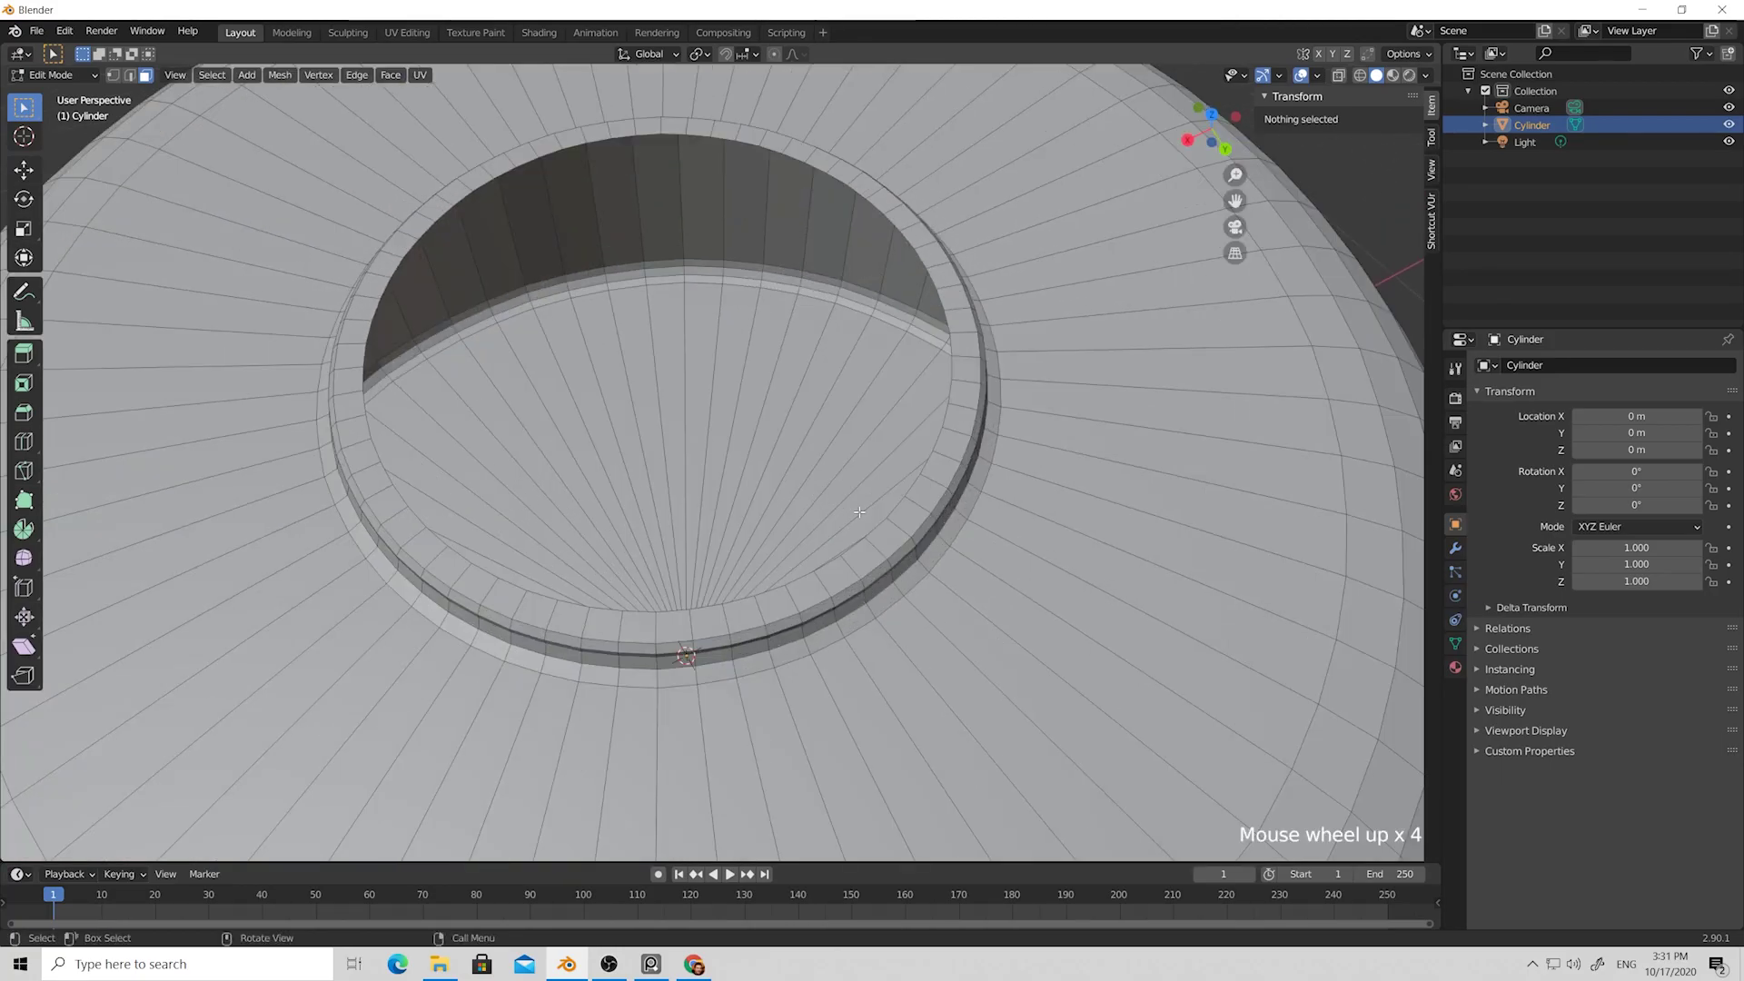
pyautogui.click(890, 540)
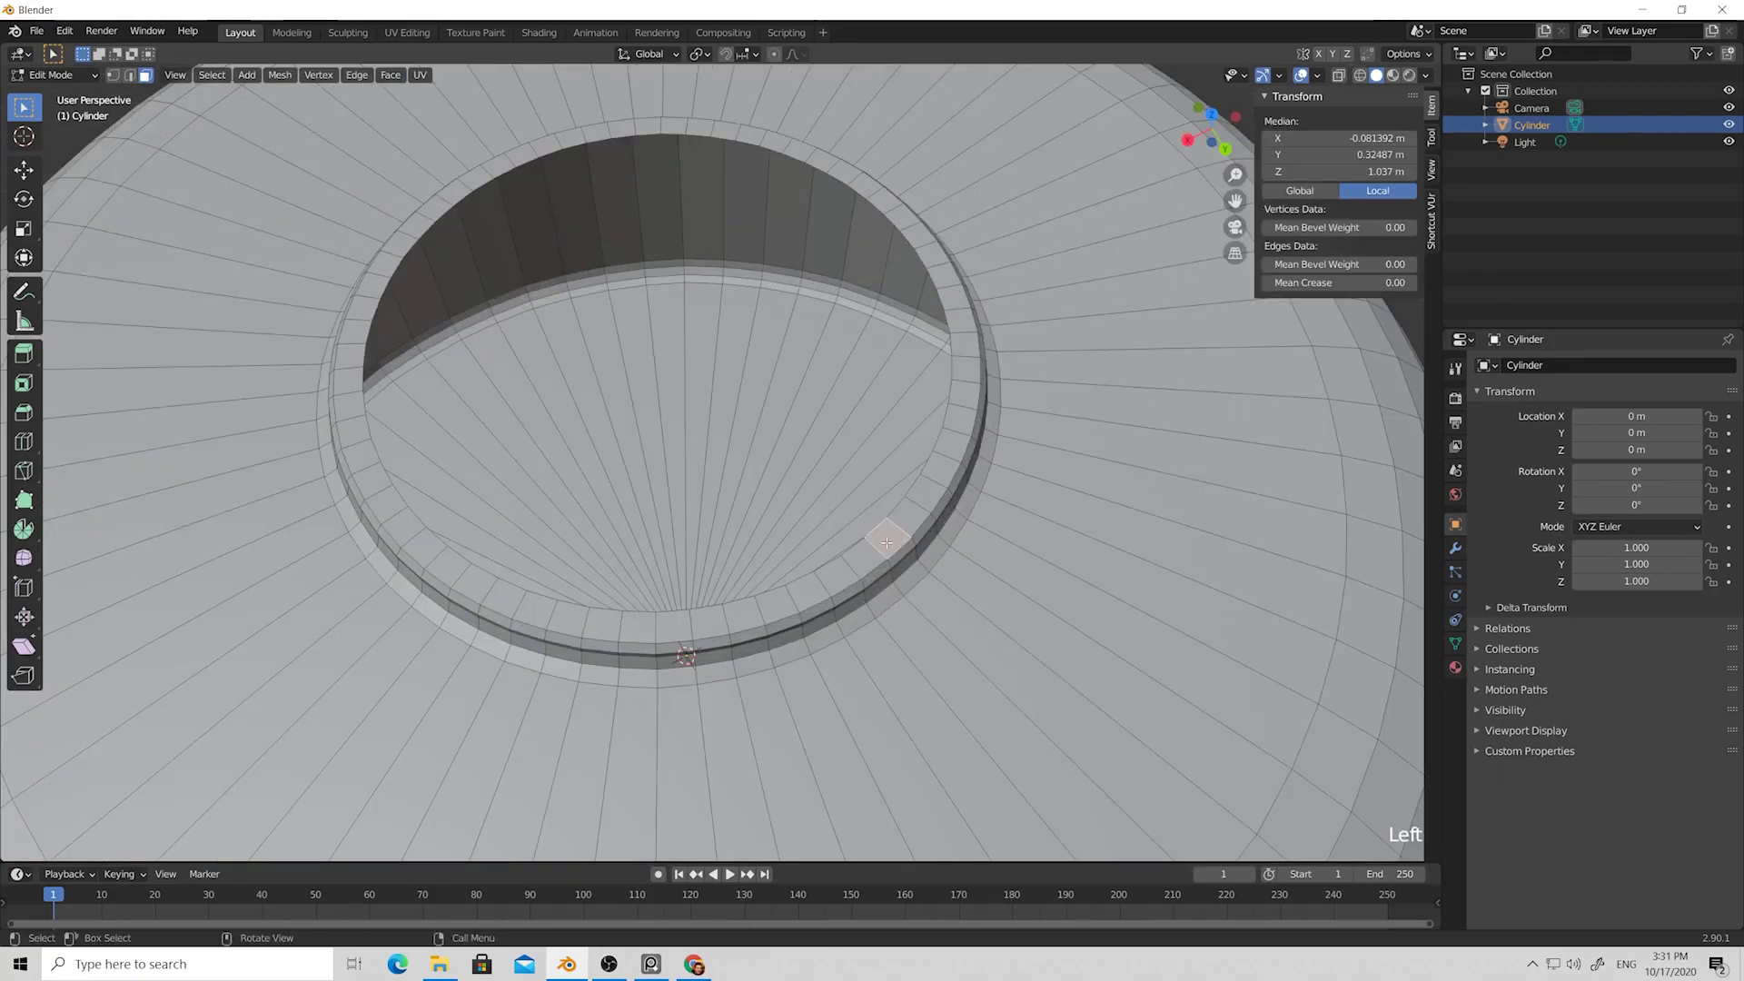
pyautogui.keyDown('alt'); pyautogui.click(873, 542); pyautogui.keyUp('alt')
pyautogui.scroll(-3, 877, 535)
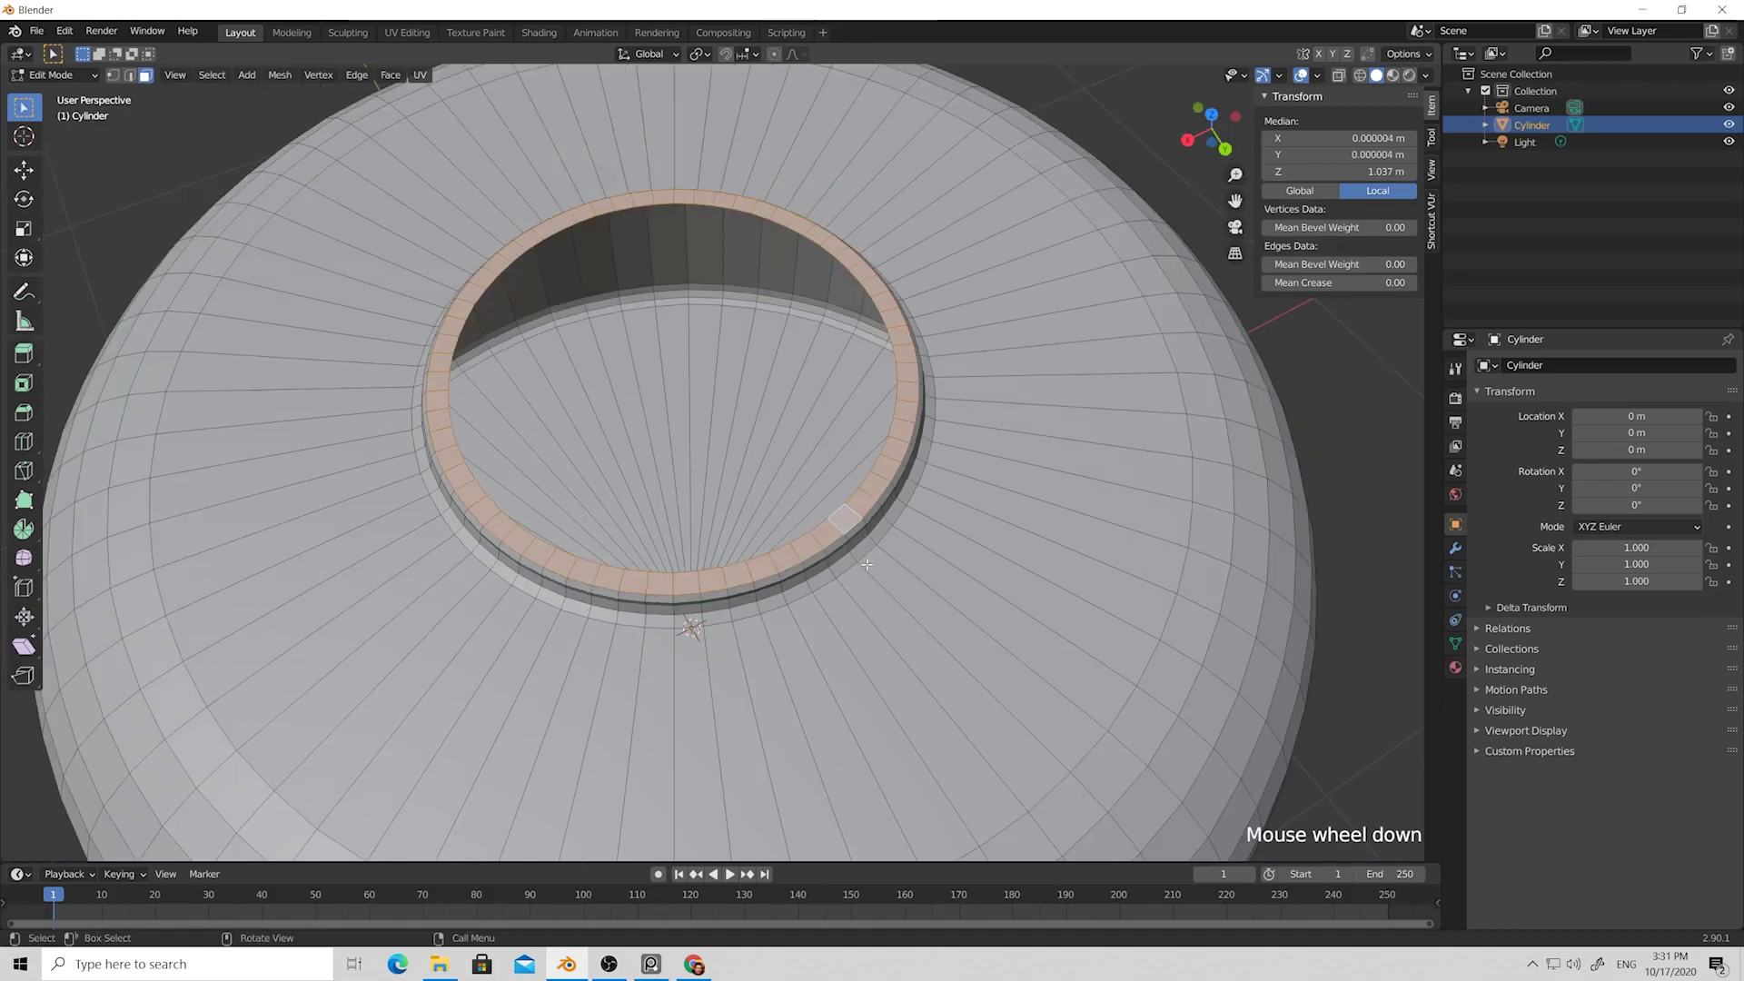
pyautogui.moveTo(876, 536); pyautogui.dragTo(821, 502, button='middle')
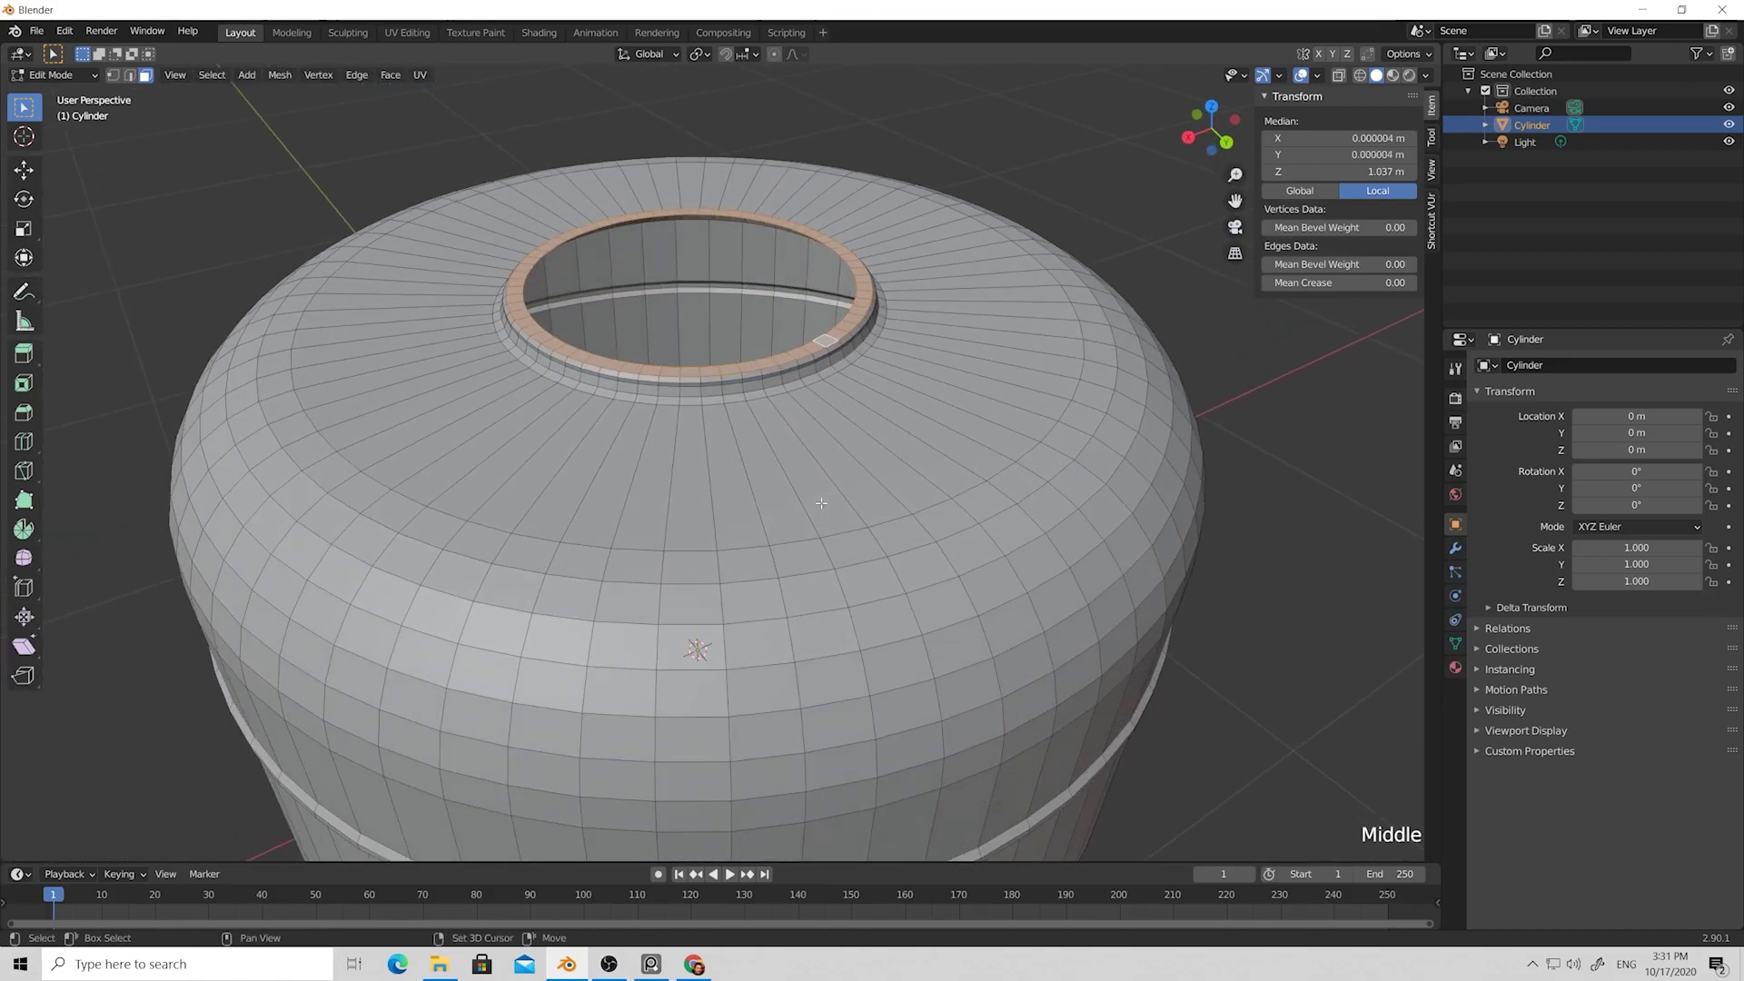
# Duplicate the face ring and raise the copy about 0.02 m along Z.
pyautogui.hotkey('shift', 'd')
pyautogui.press('z')
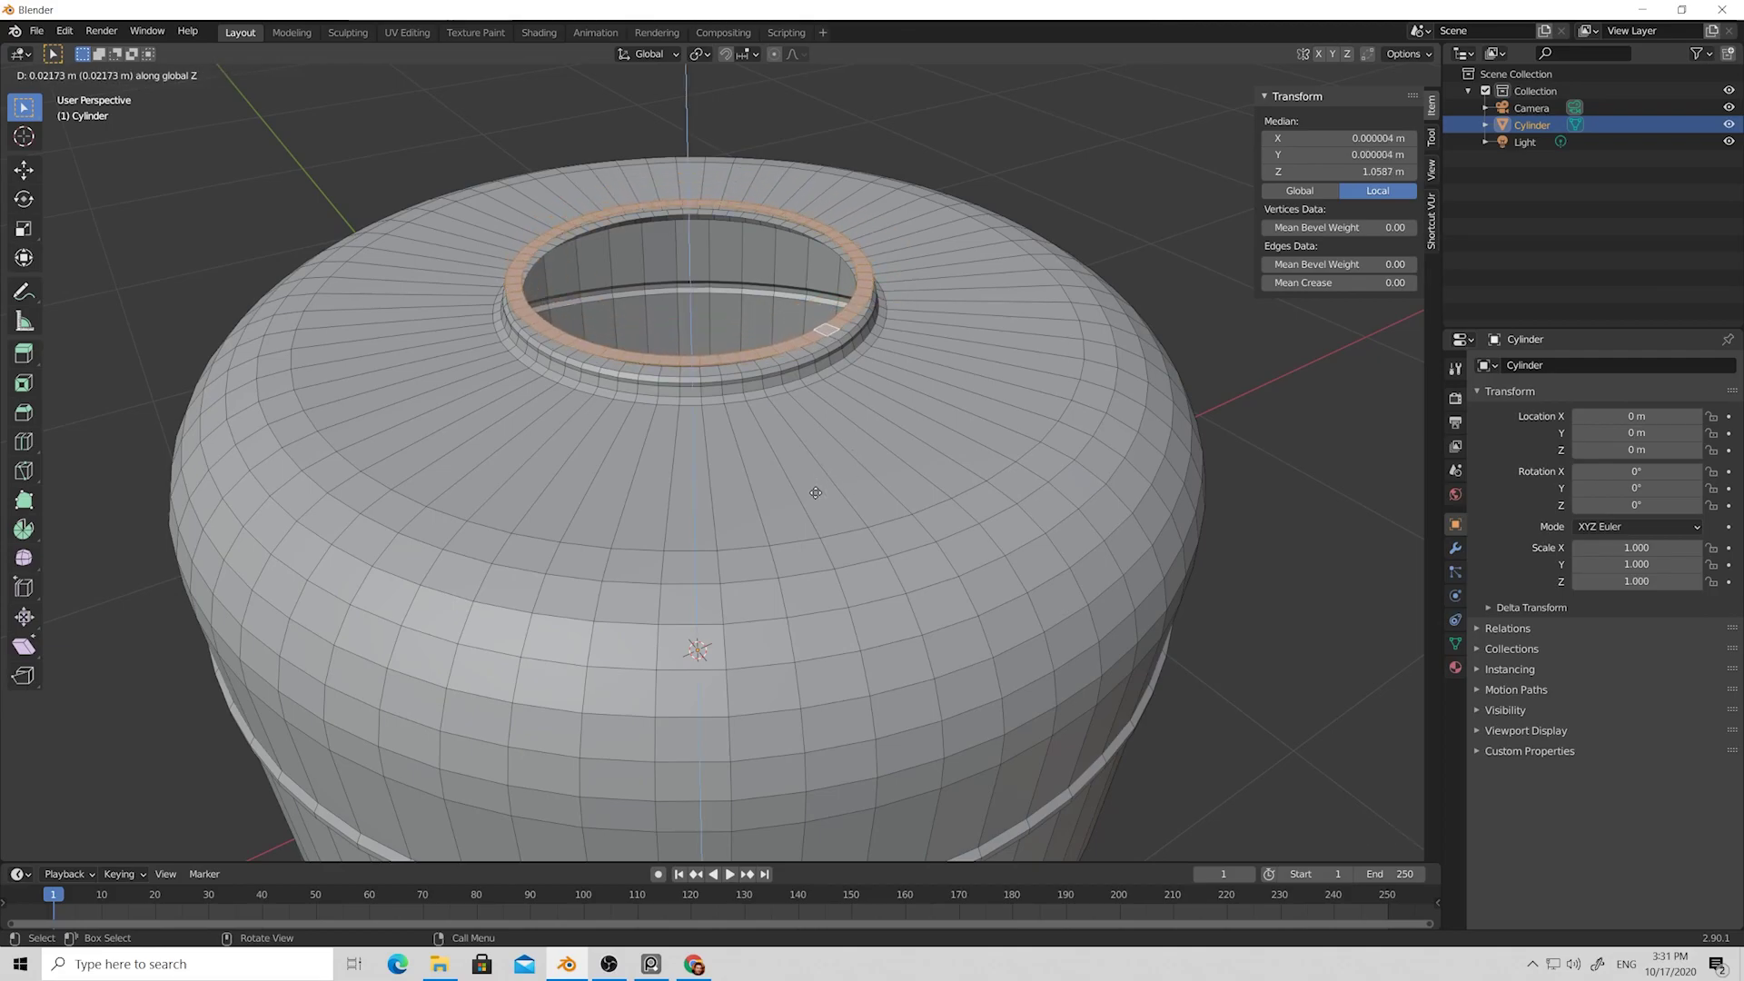
pyautogui.click(815, 493)
pyautogui.scroll(-2, 814, 464)
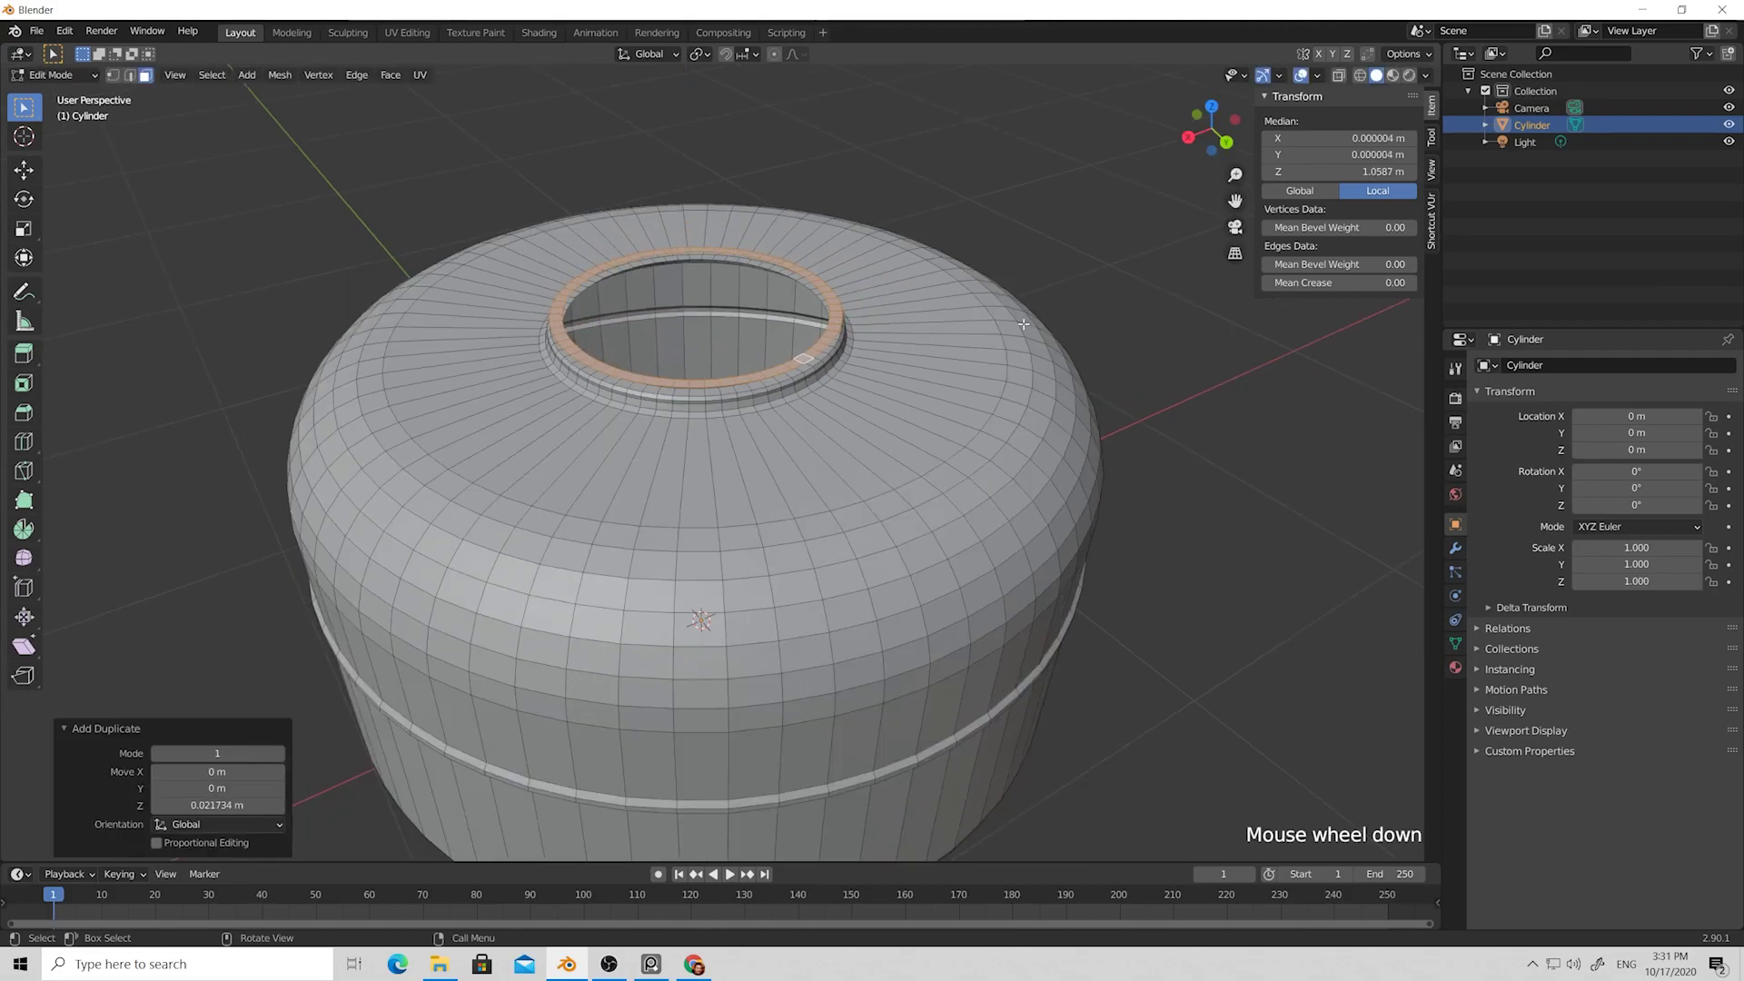
pyautogui.click(1034, 308)
pyautogui.moveTo(1033, 308); pyautogui.dragTo(811, 404, button='middle')
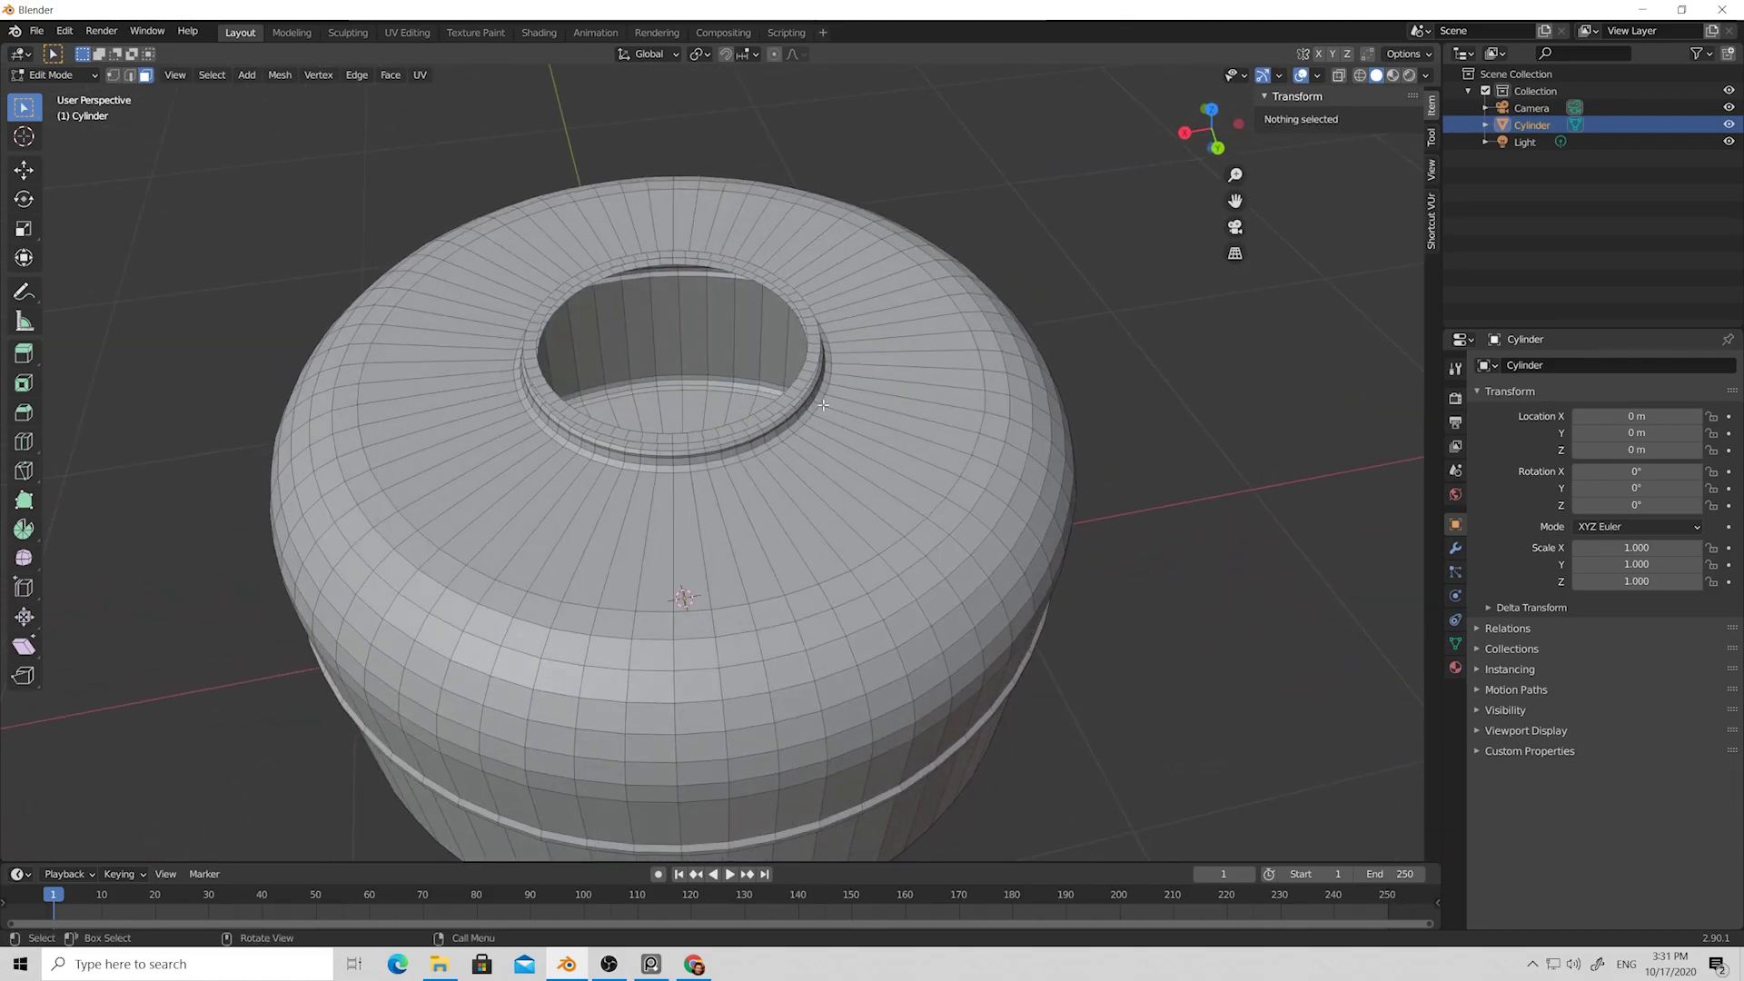
# Separate by loose parts into Cylinder.001 and return to Object Mode with both objects selected.
pyautogui.press('a')
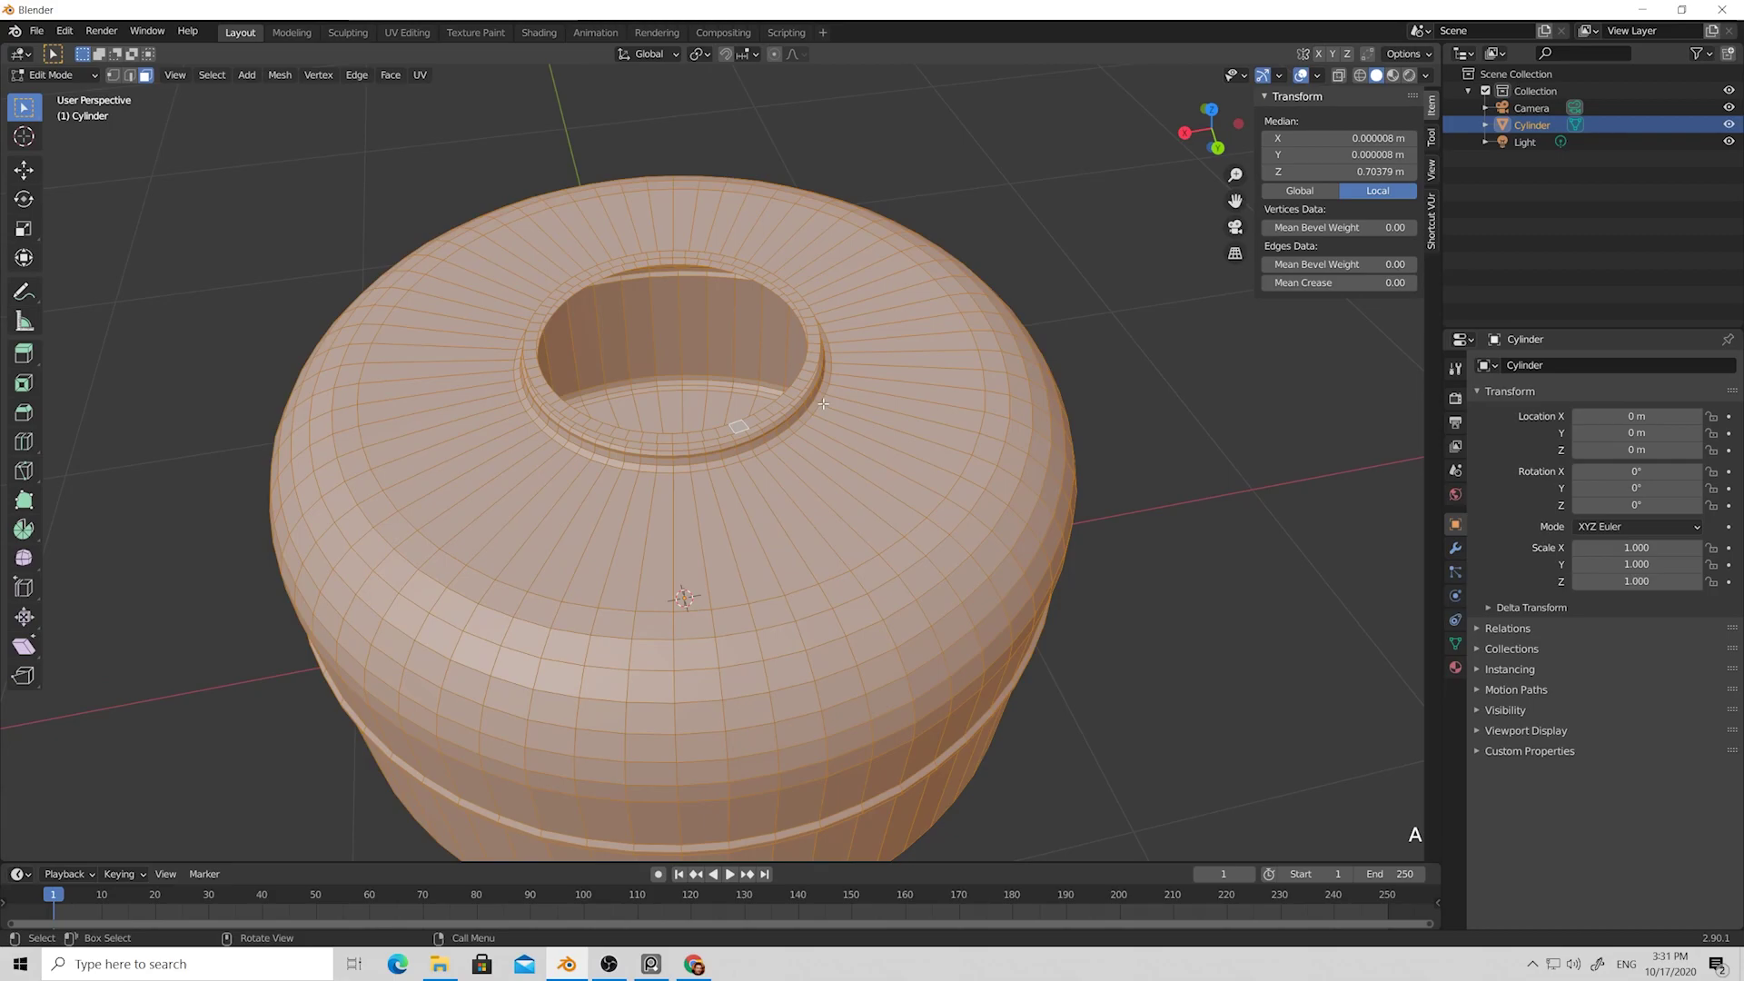
pyautogui.press('p')
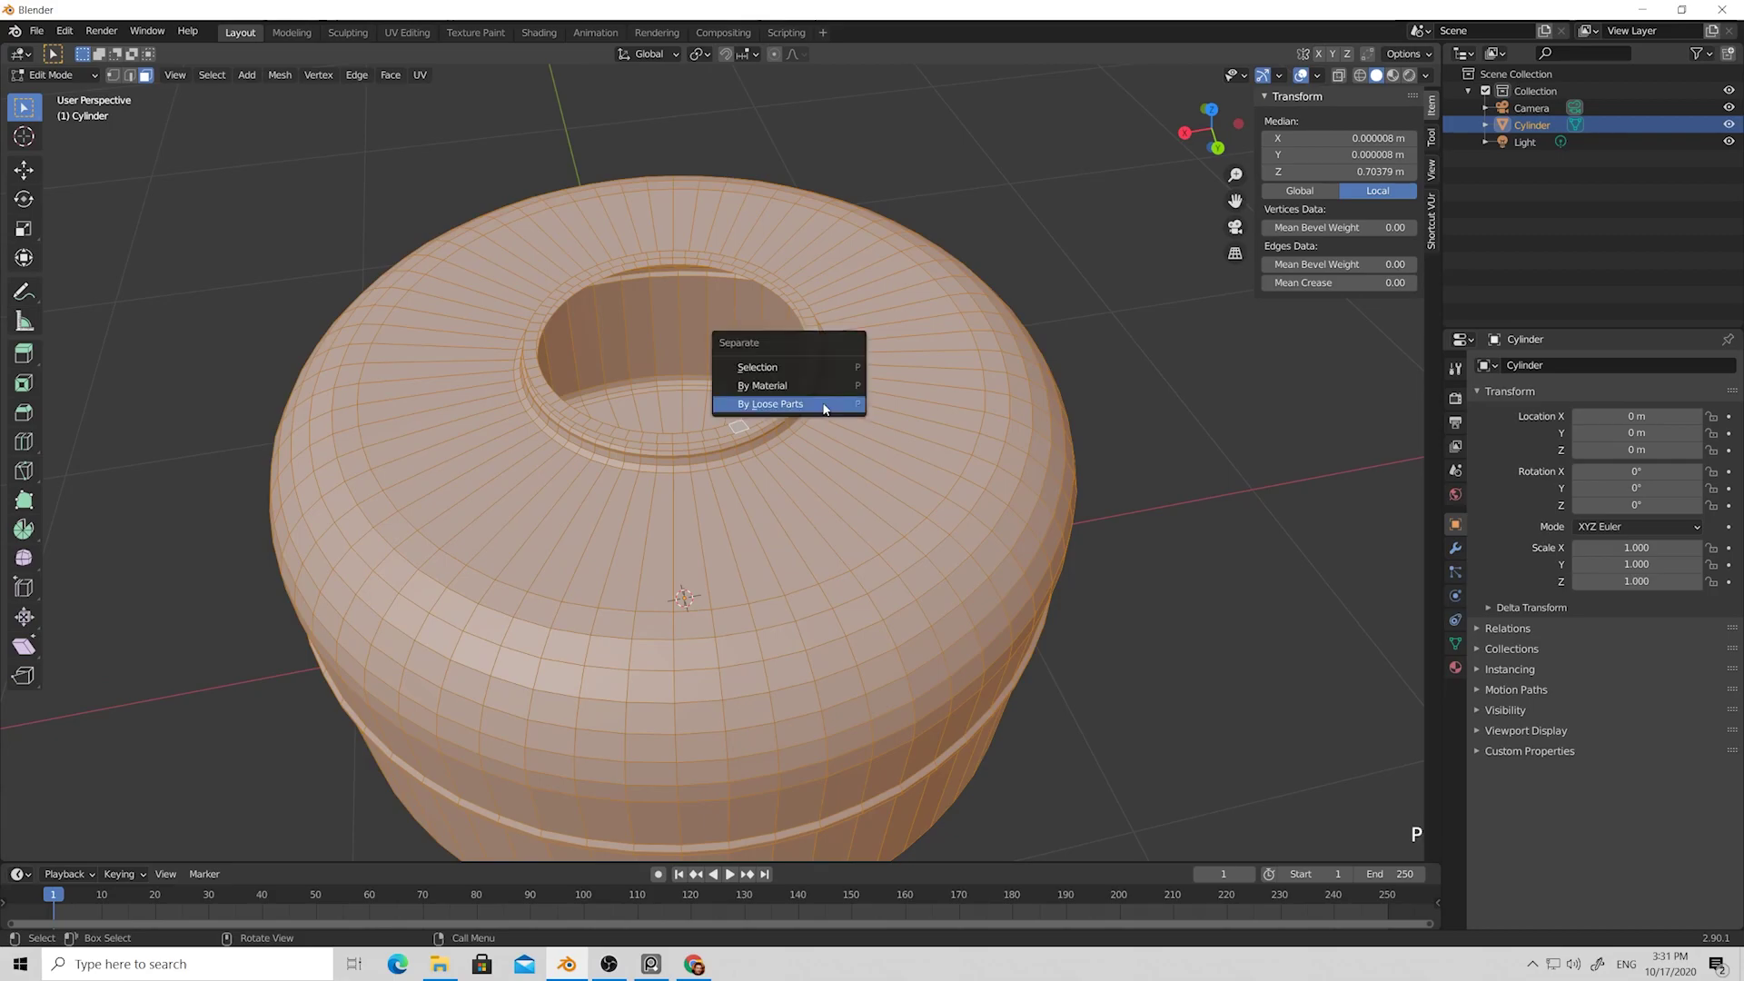
pyautogui.click(771, 408)
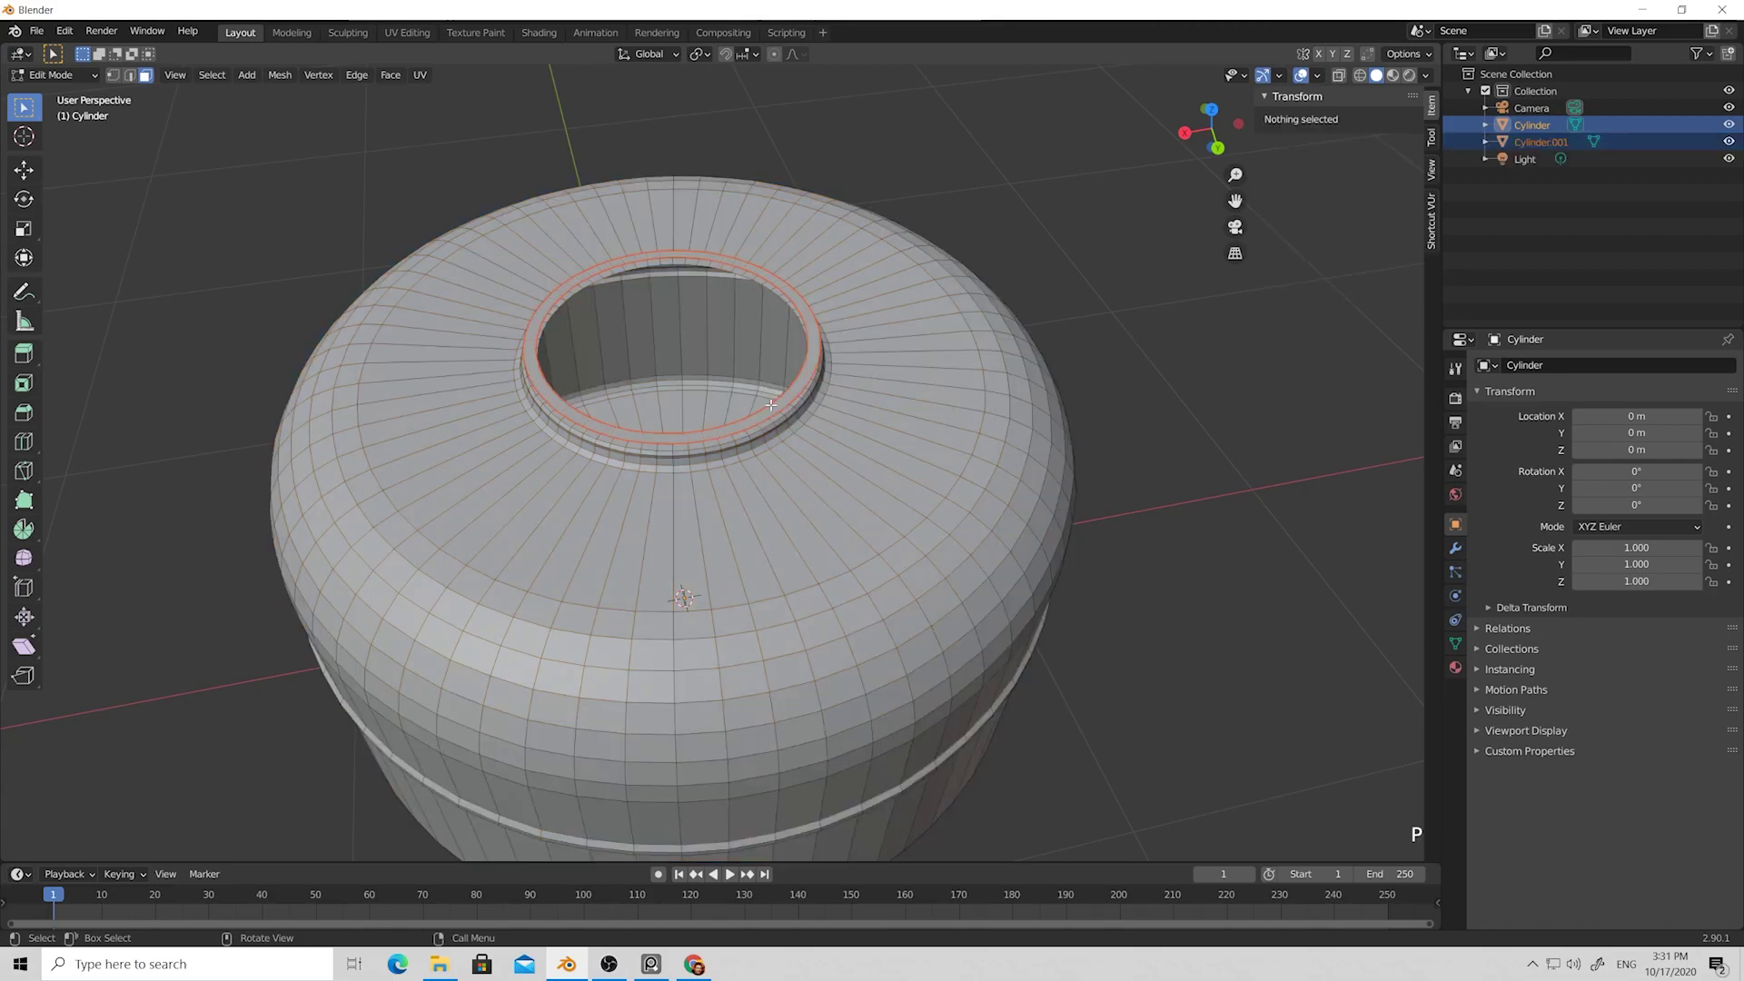
pyautogui.click(1526, 144)
pyautogui.click(1528, 127)
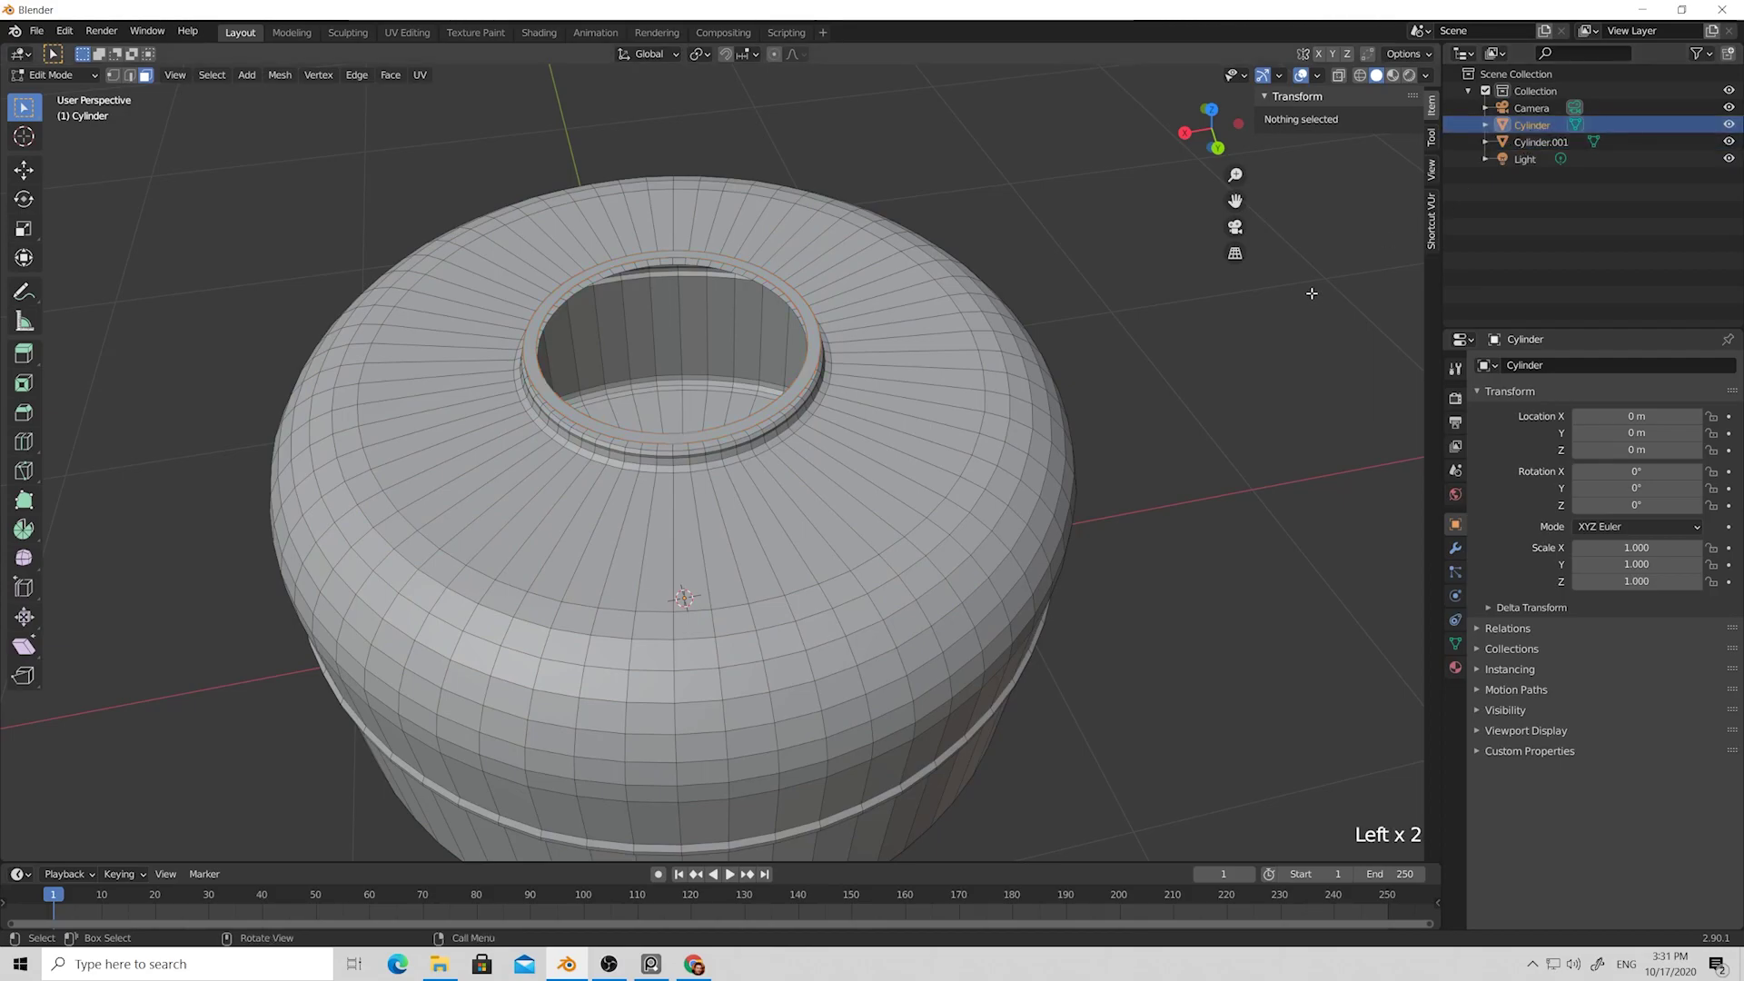
pyautogui.press('Tab')
pyautogui.click(1186, 392)
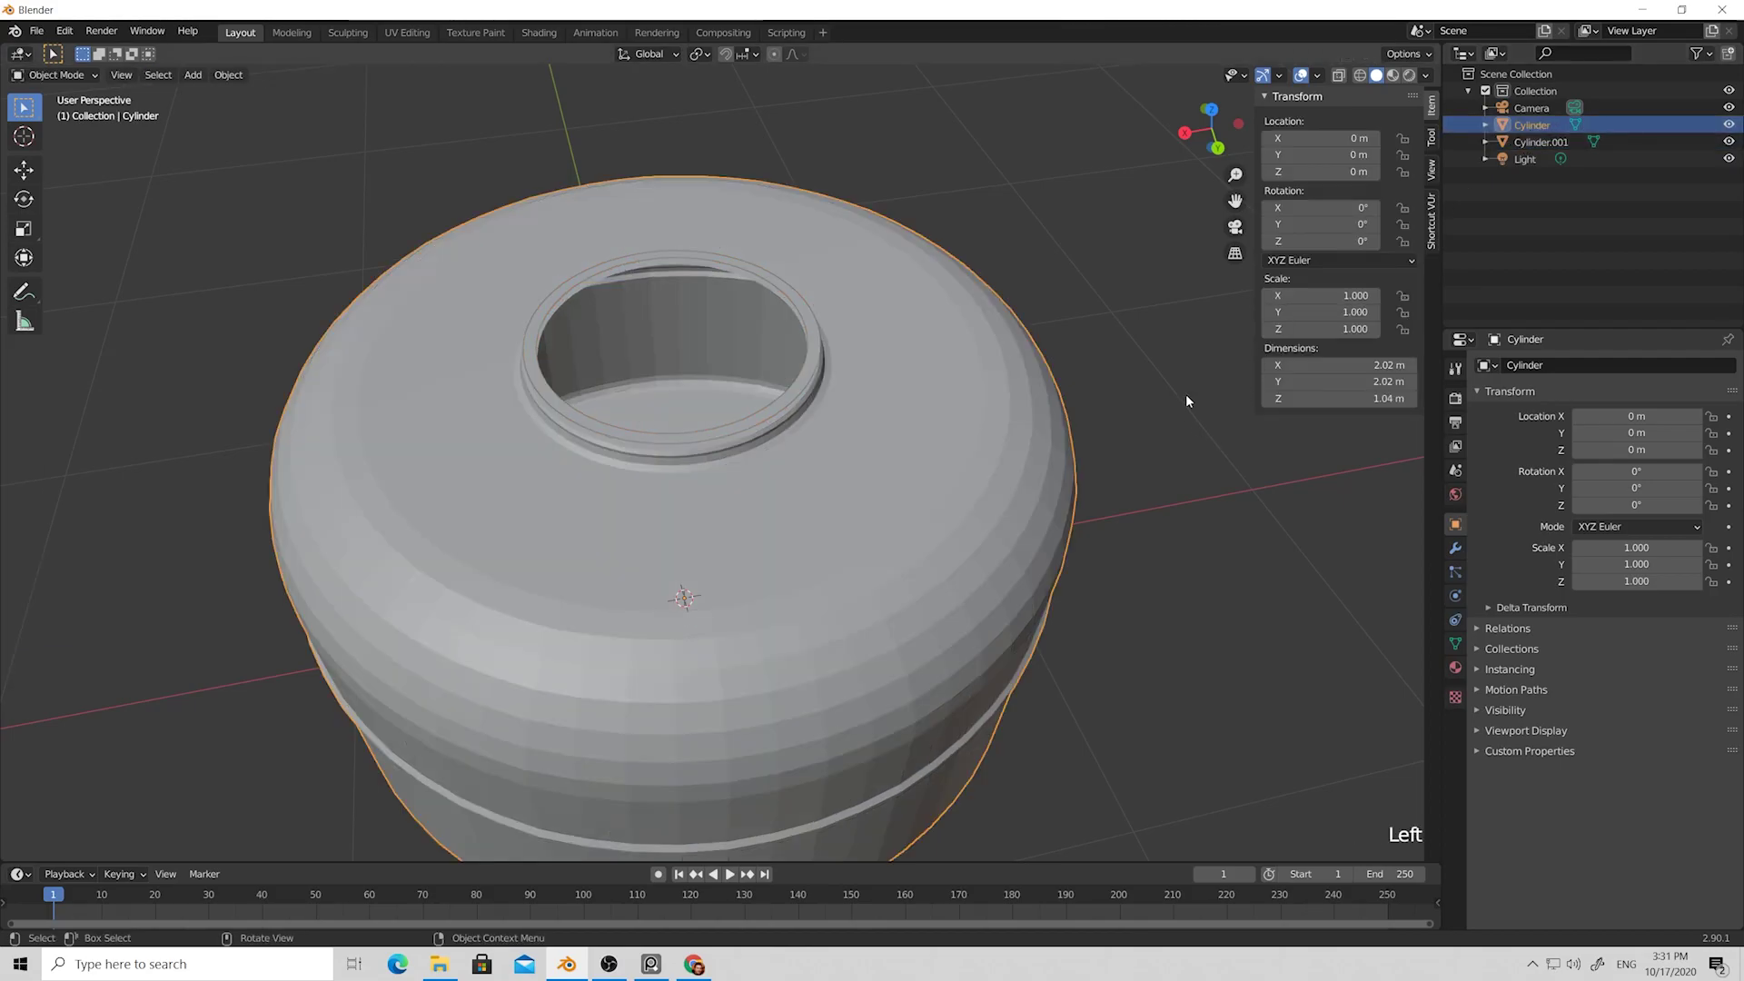
pyautogui.click(1539, 142)
pyautogui.click(1533, 127)
# Enter Edit Mode on Cylinder.001 and select the ring's outer edge loop.
pyautogui.click(1538, 142)
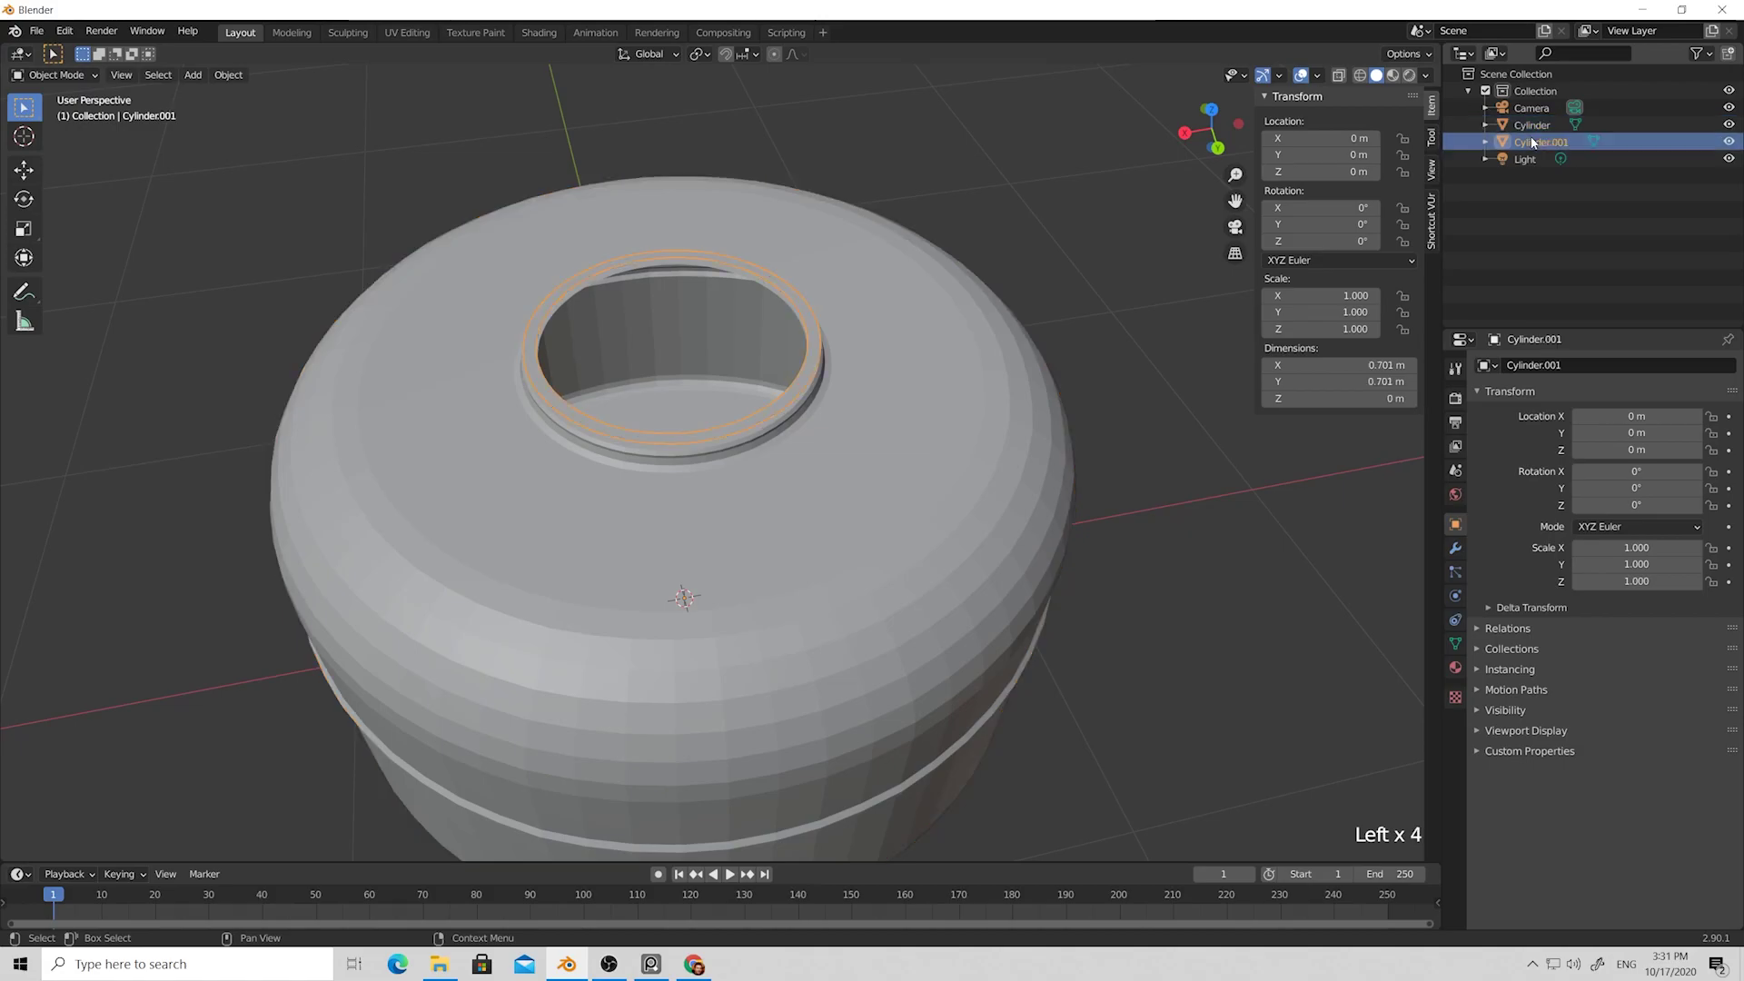
pyautogui.press('Tab')
pyautogui.moveTo(909, 336); pyautogui.dragTo(817, 372, button='middle')
pyautogui.scroll(2, 802, 375)
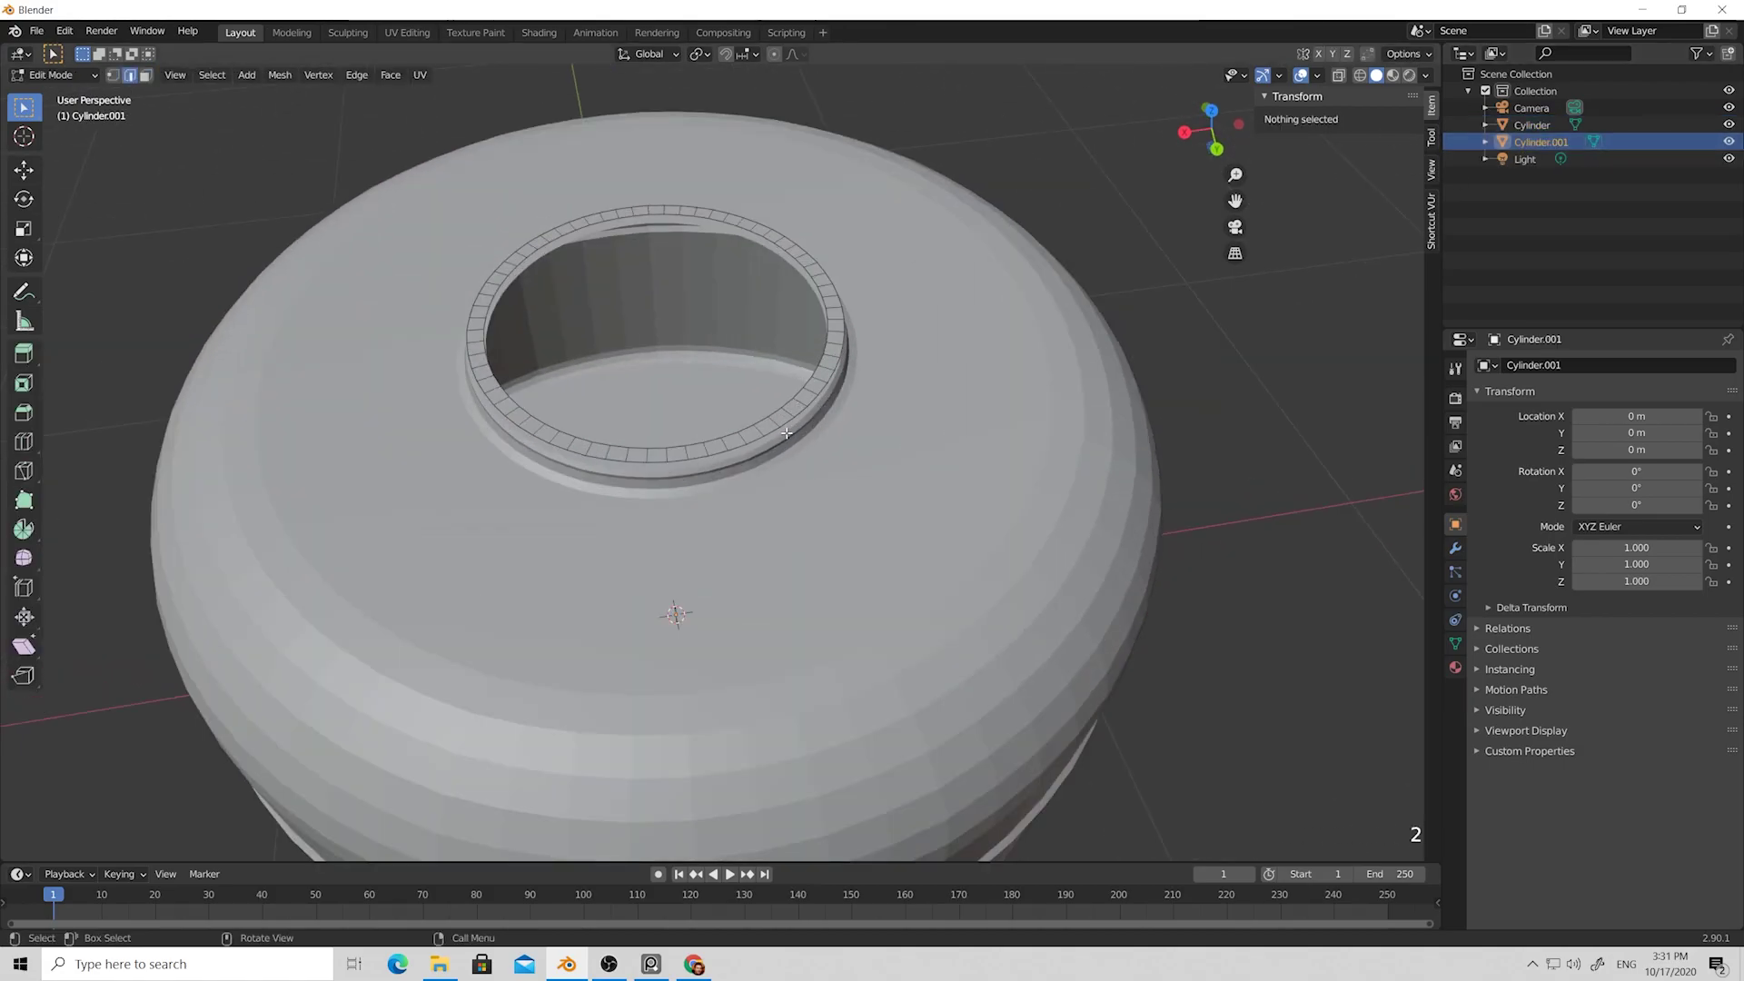
pyautogui.press('2')
pyautogui.keyDown('alt'); pyautogui.click(802, 376); pyautogui.keyUp('alt')
pyautogui.scroll(-2, 771, 434)
pyautogui.moveTo(771, 434); pyautogui.dragTo(840, 447, button='middle')
pyautogui.scroll(4, 792, 493)
pyautogui.scroll(-2, 792, 492)
pyautogui.scroll(-3, 792, 492)
# Extrude the ring edge up about 0.08 m, then lower it about 0.06 m on Z.
pyautogui.press('e')
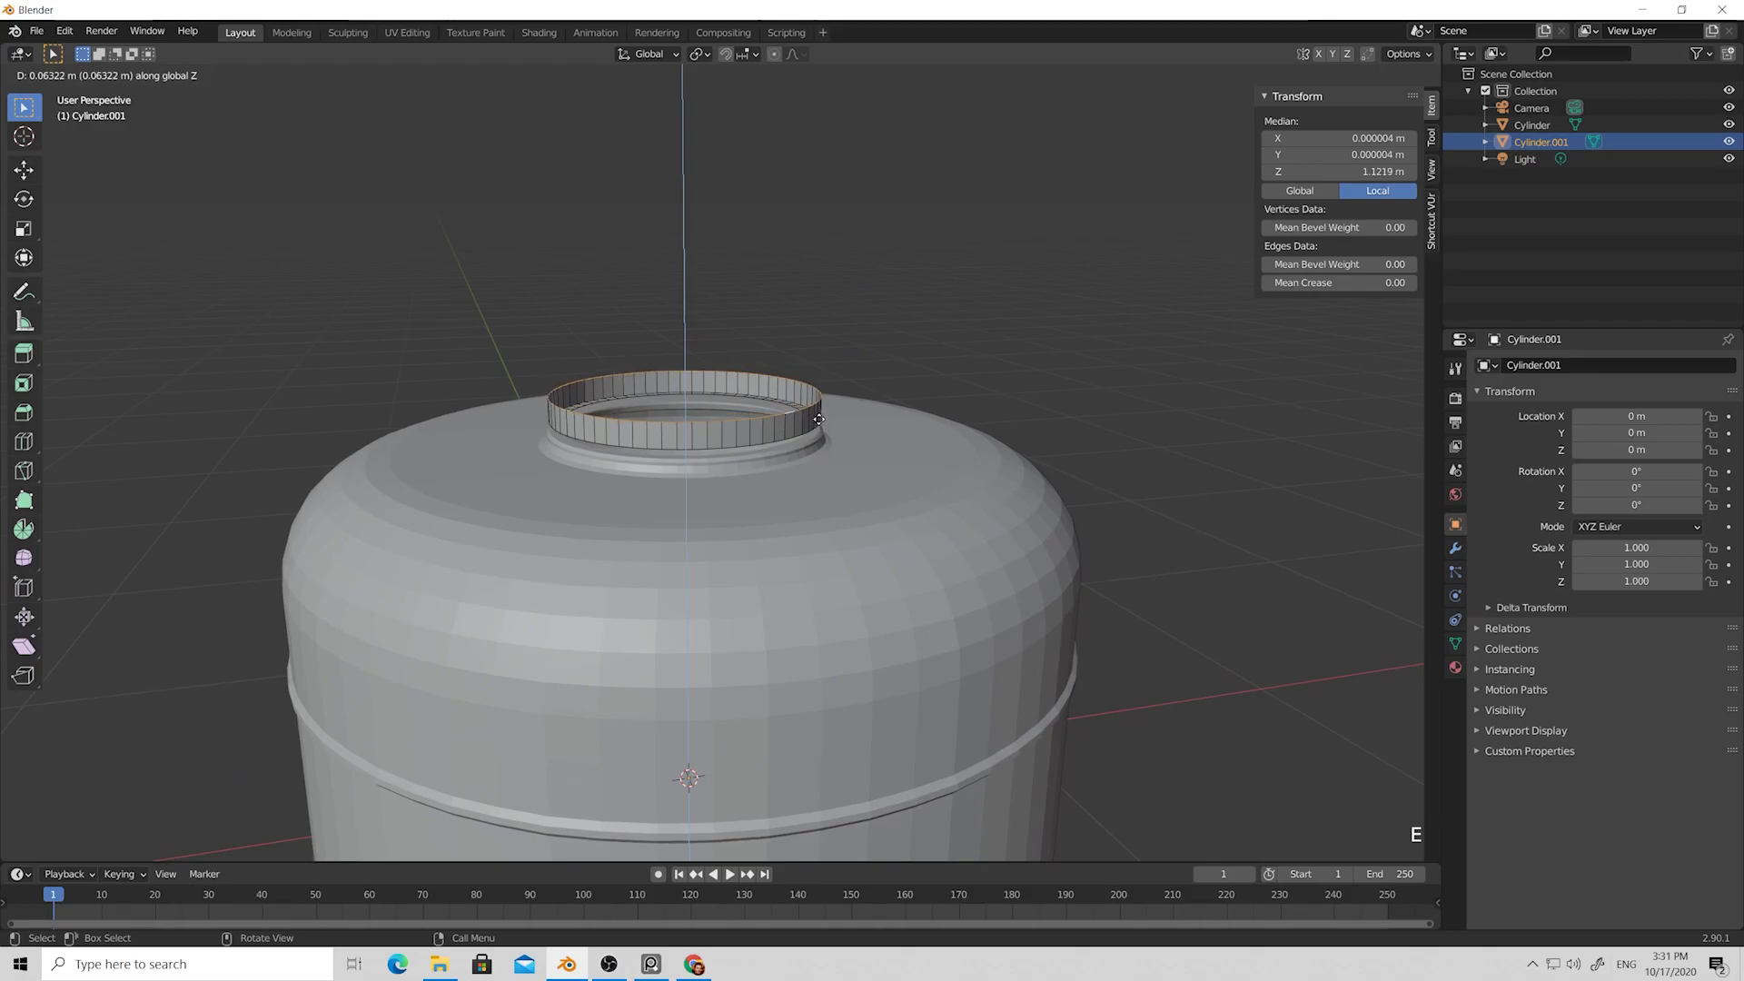
pyautogui.click(822, 418)
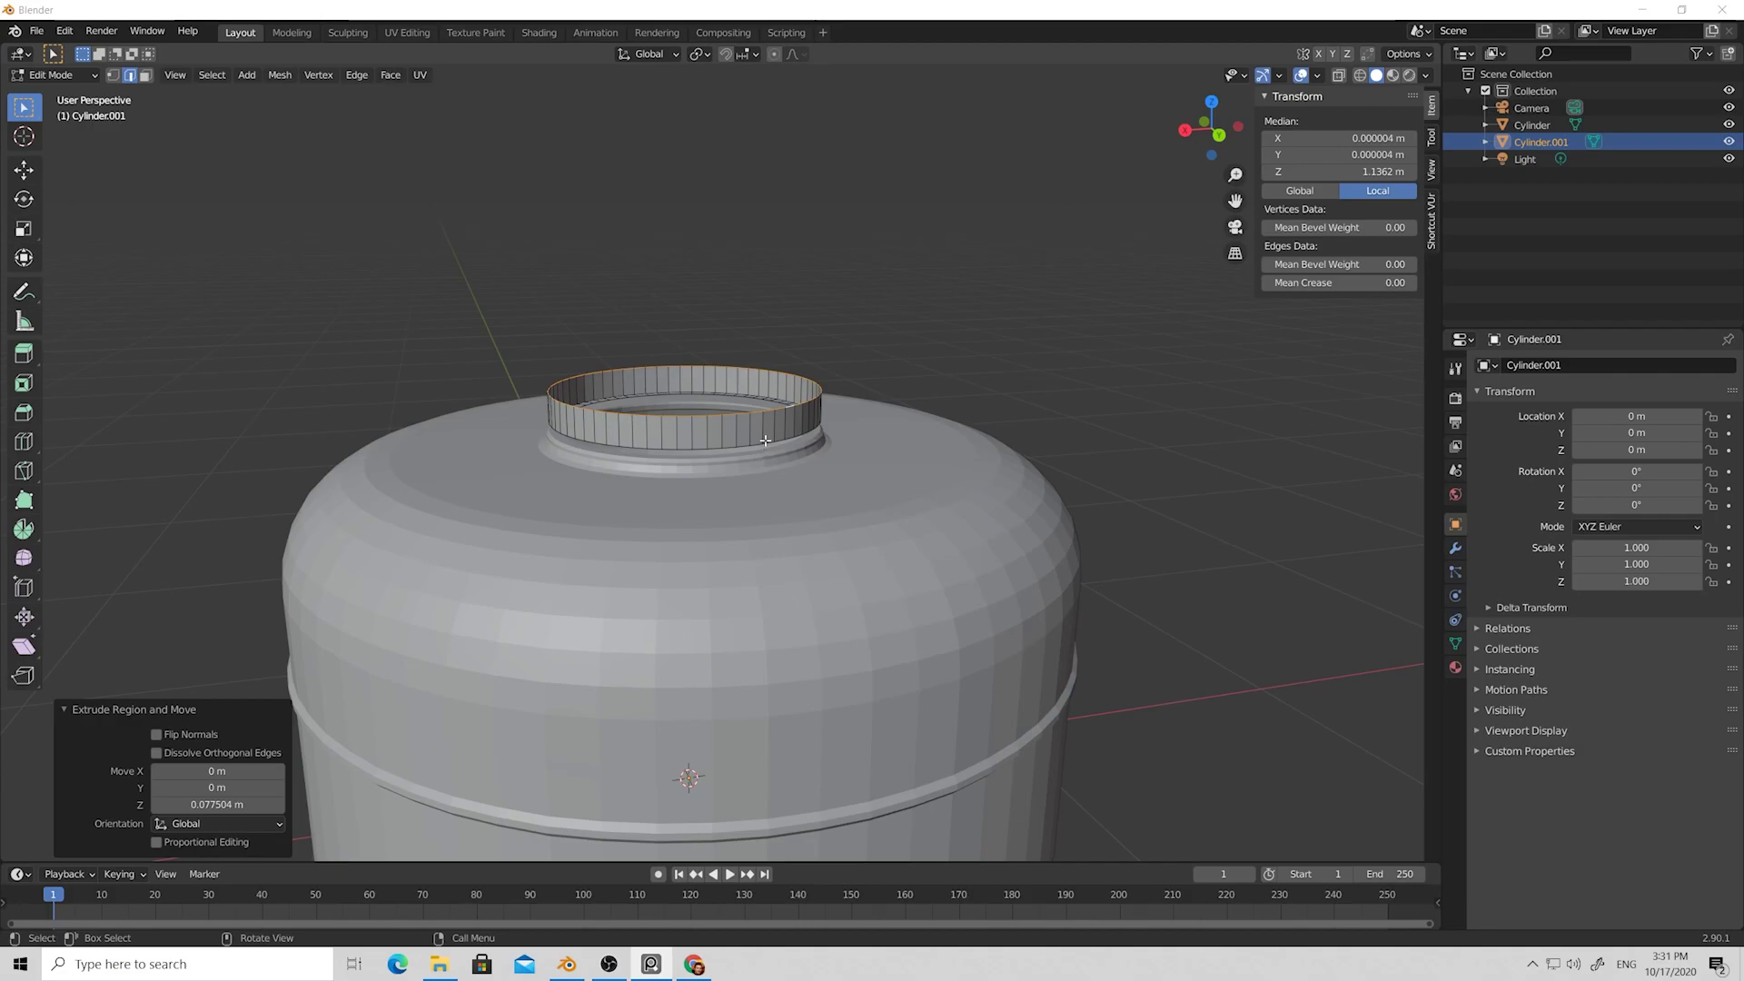
pyautogui.moveTo(788, 439); pyautogui.dragTo(803, 427, button='middle')
pyautogui.hotkey('shift', 'z')
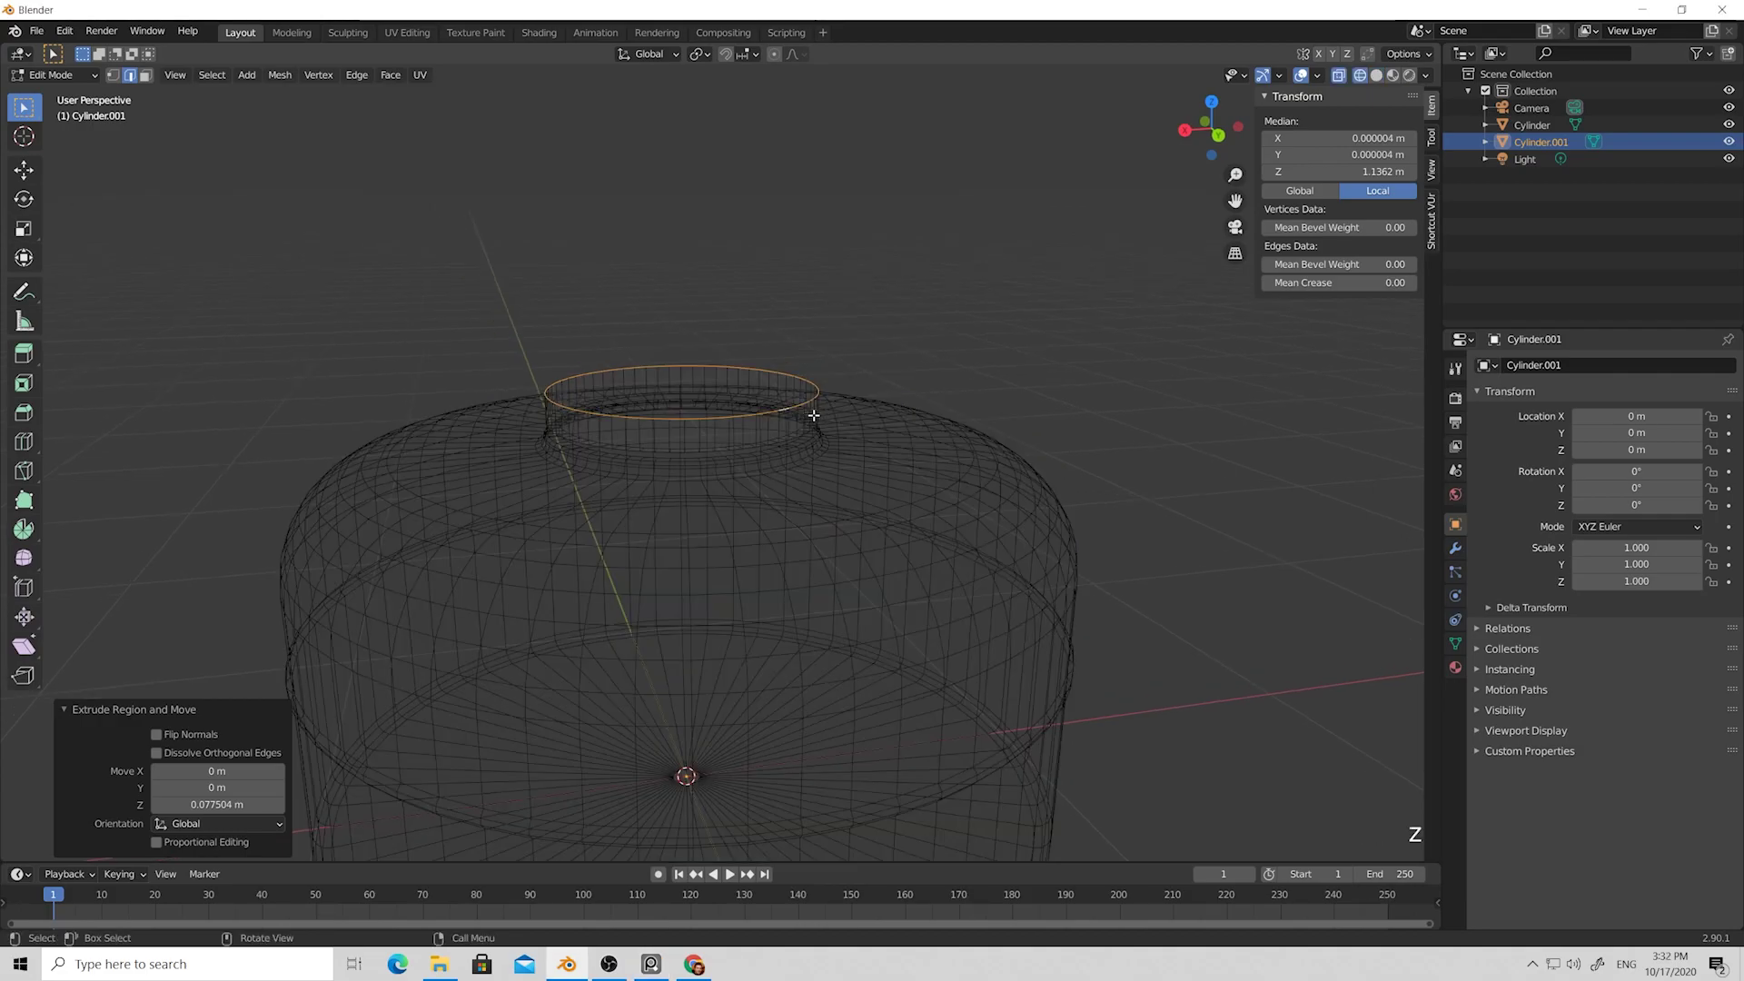
pyautogui.press('z')
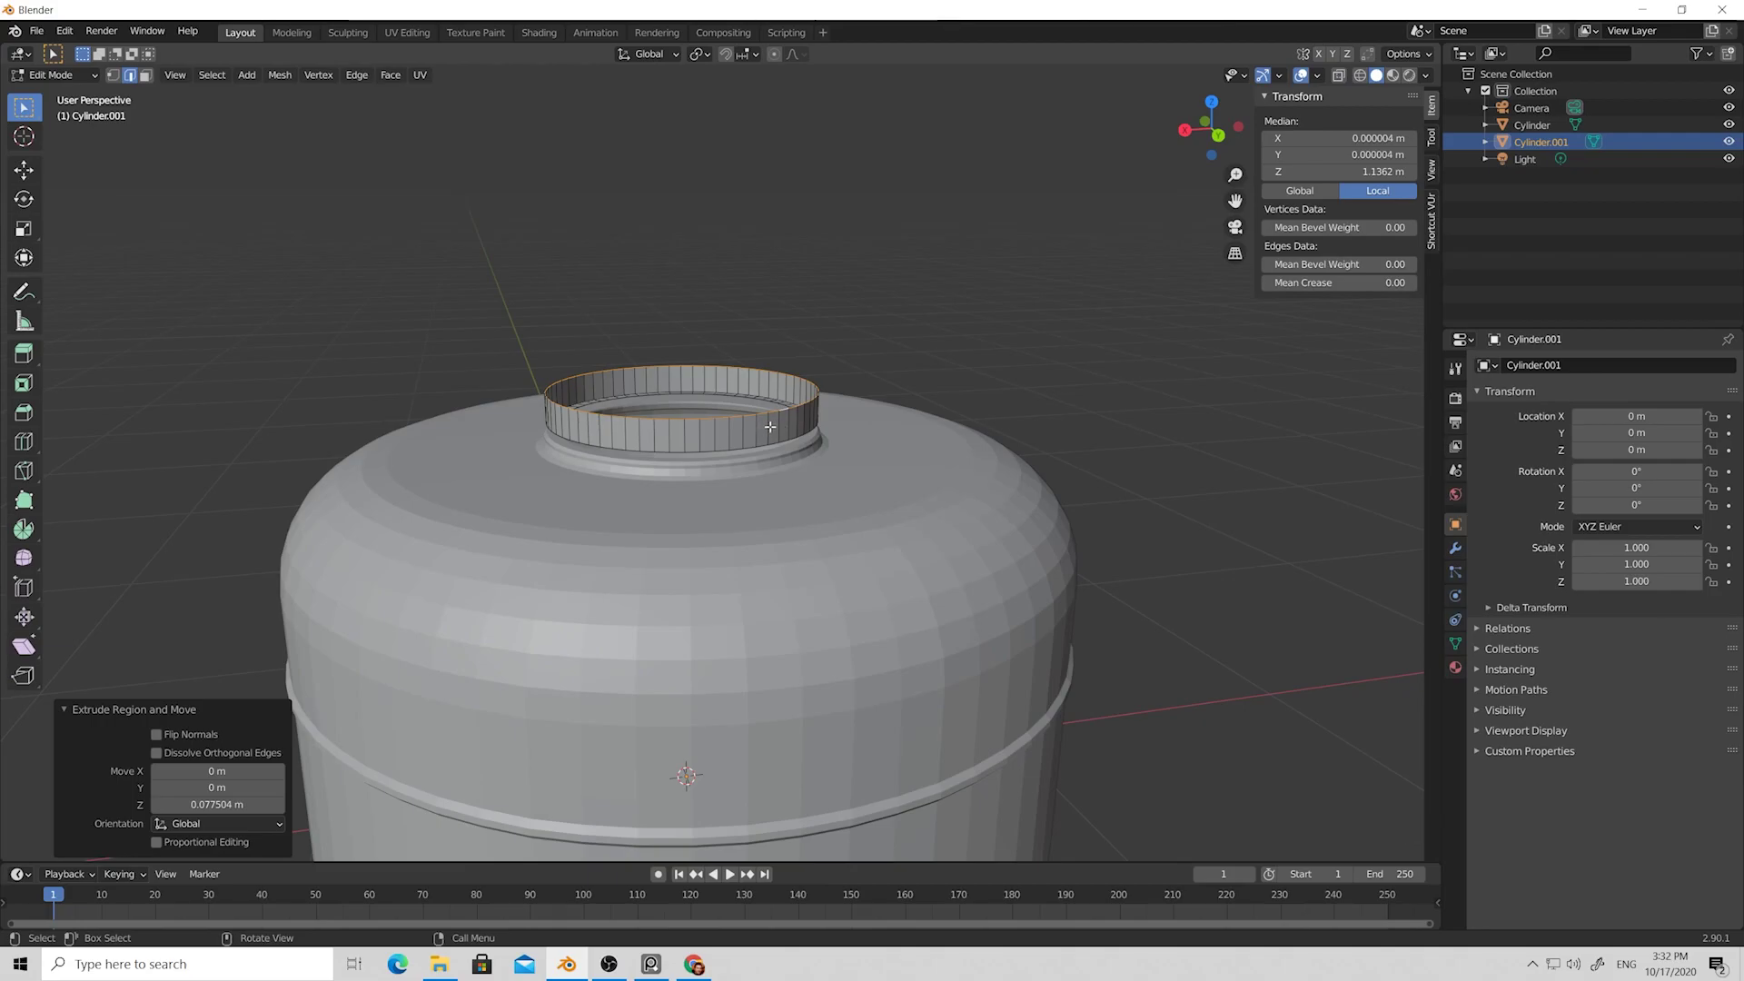
pyautogui.press('g')
pyautogui.press('z')
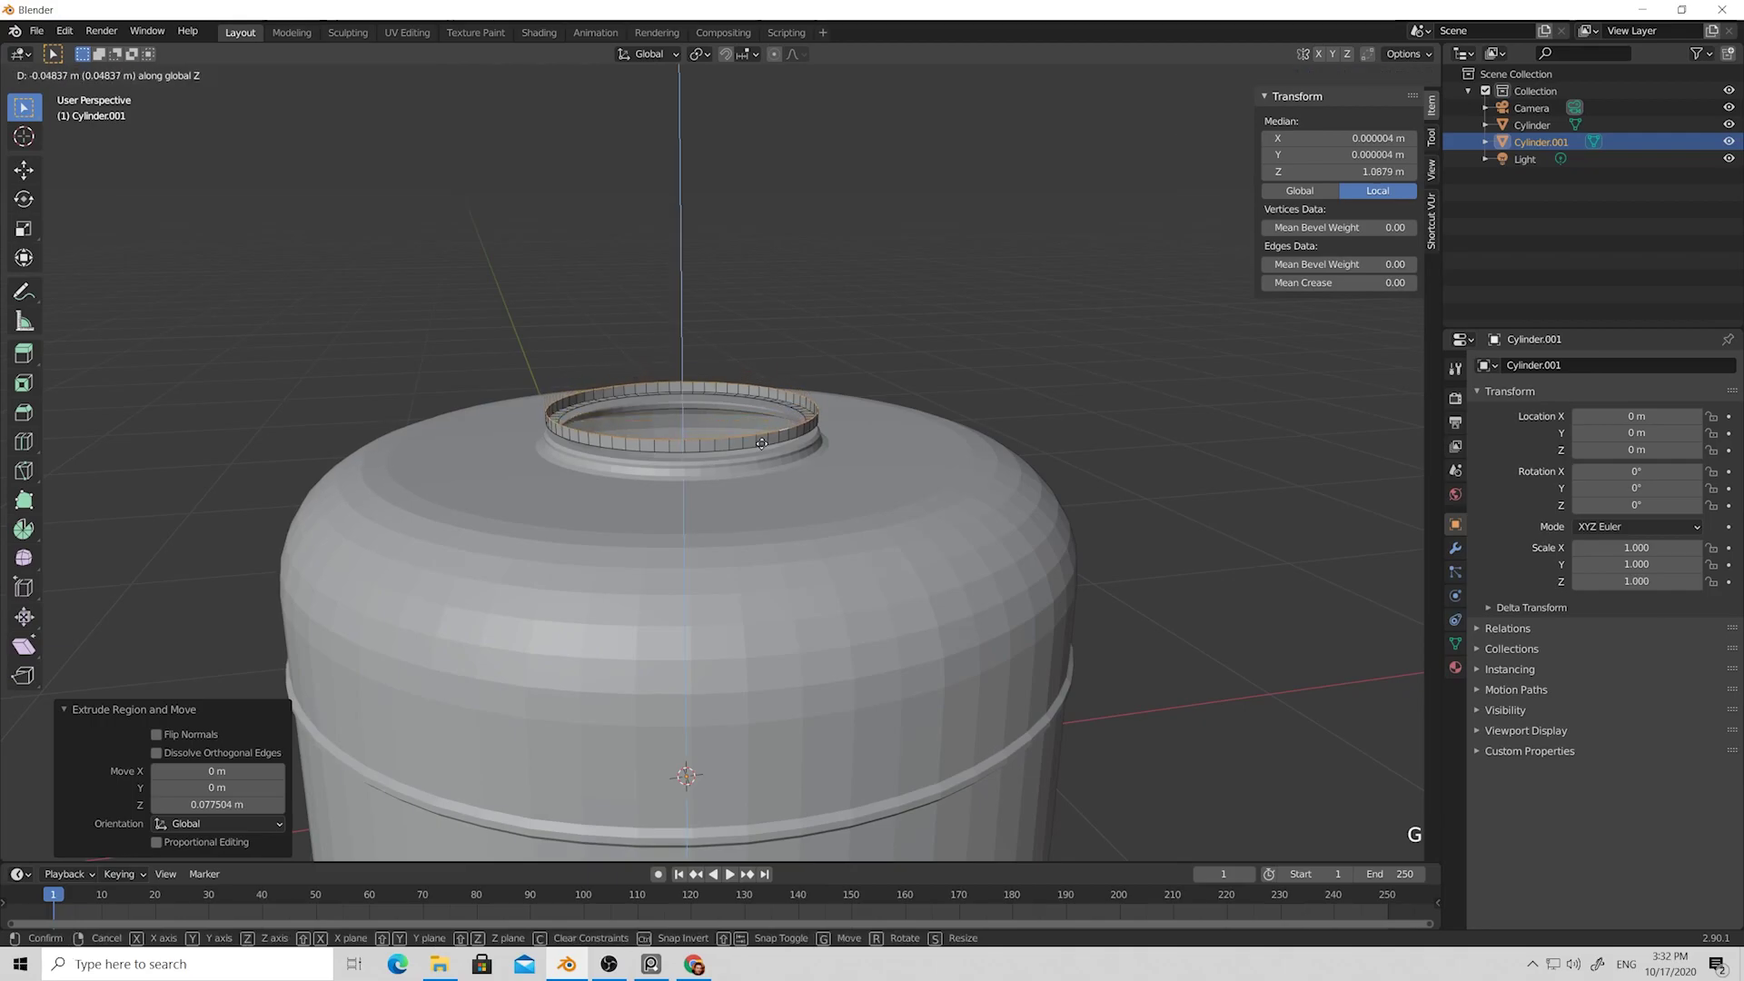
pyautogui.click(760, 447)
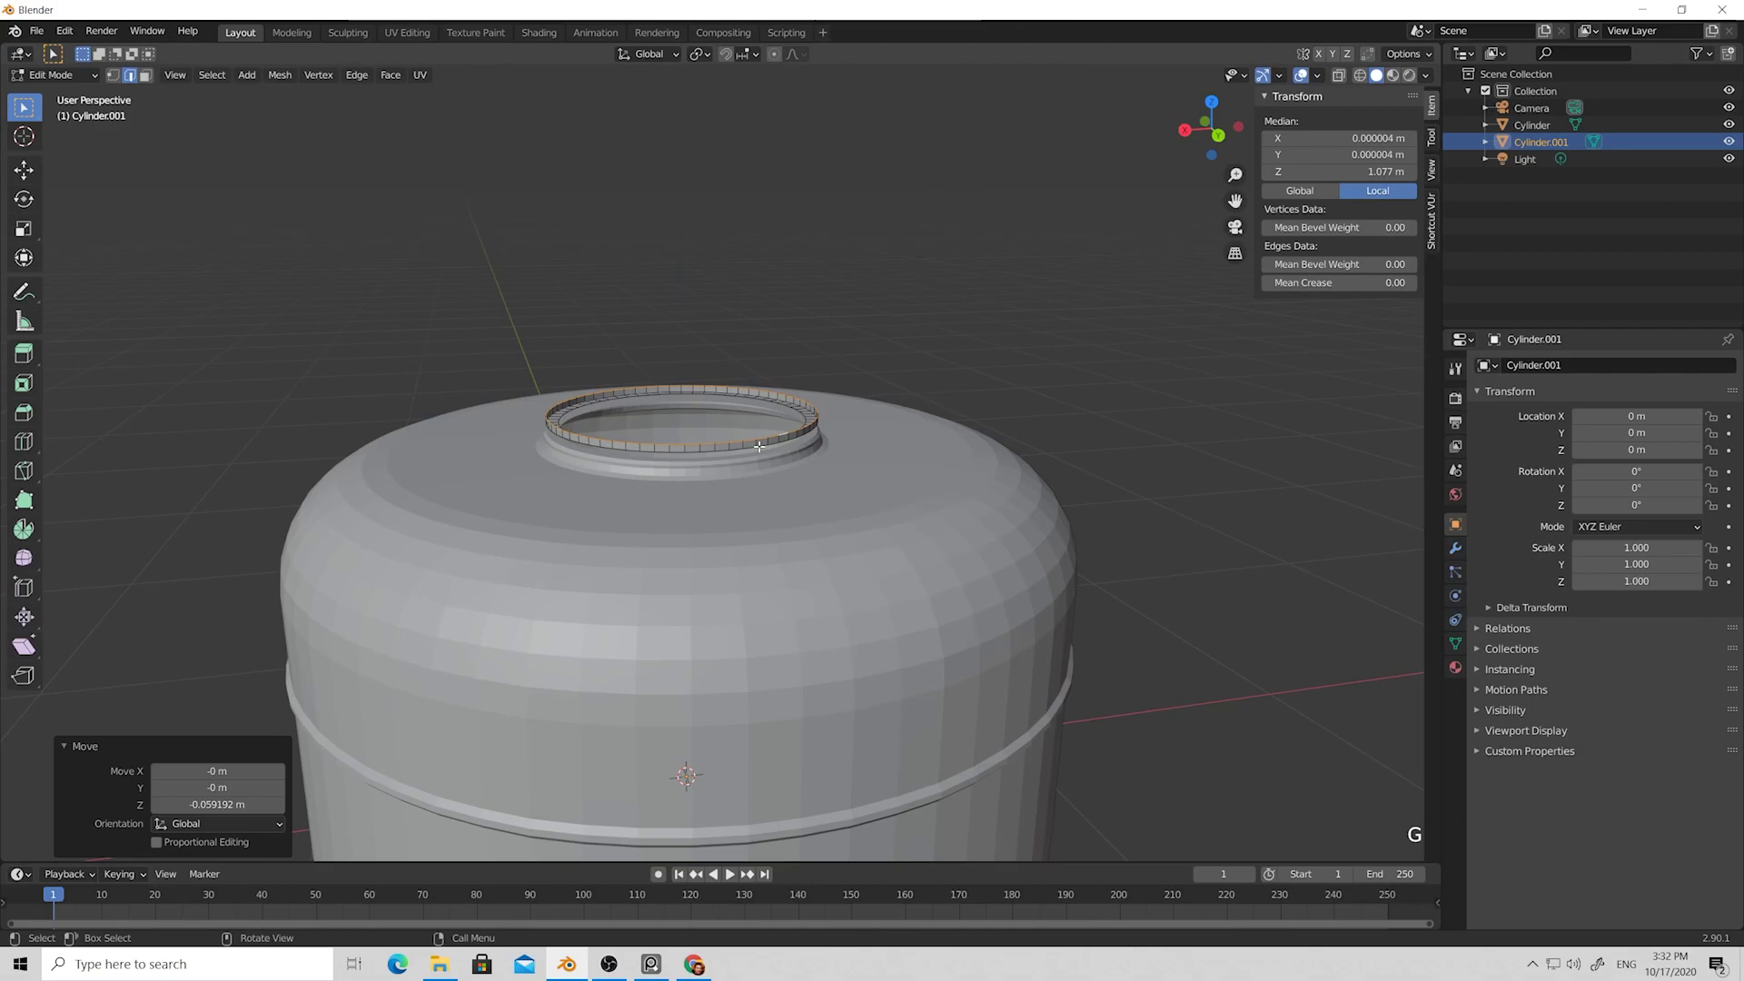
# Extrude a straight wall 0.1375 m up, taper its top to 0.805, and lower it slightly.
pyautogui.press('e')
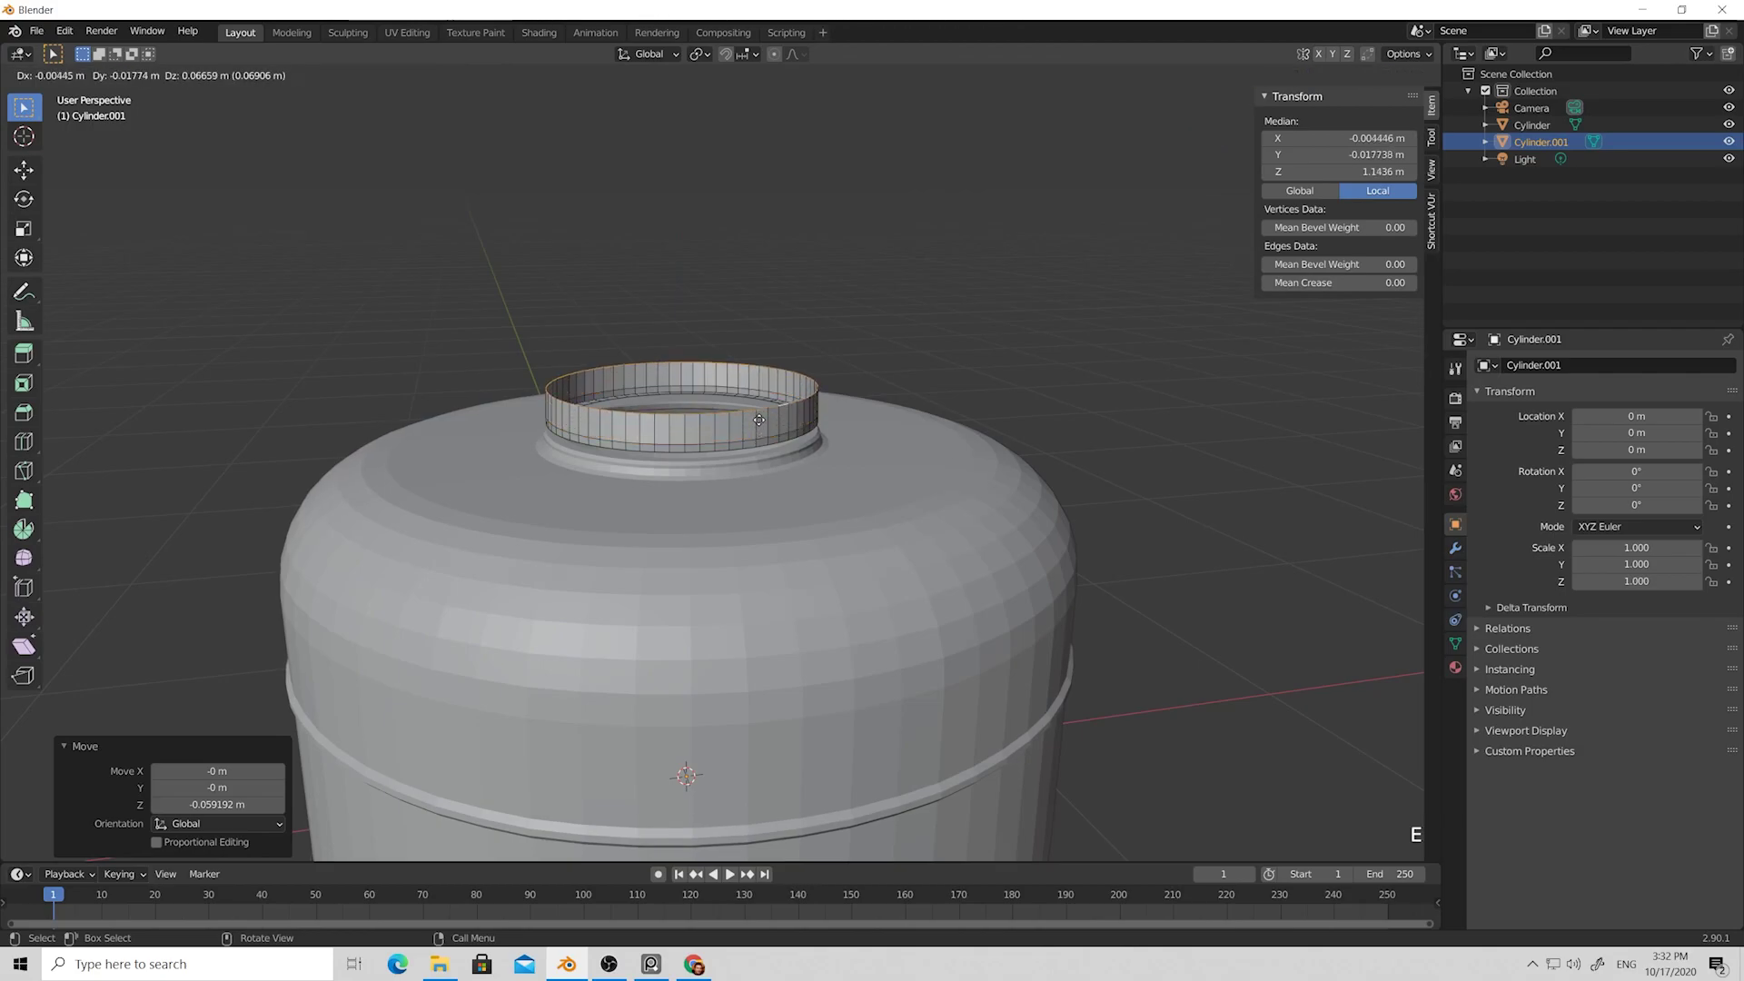
pyautogui.press('z')
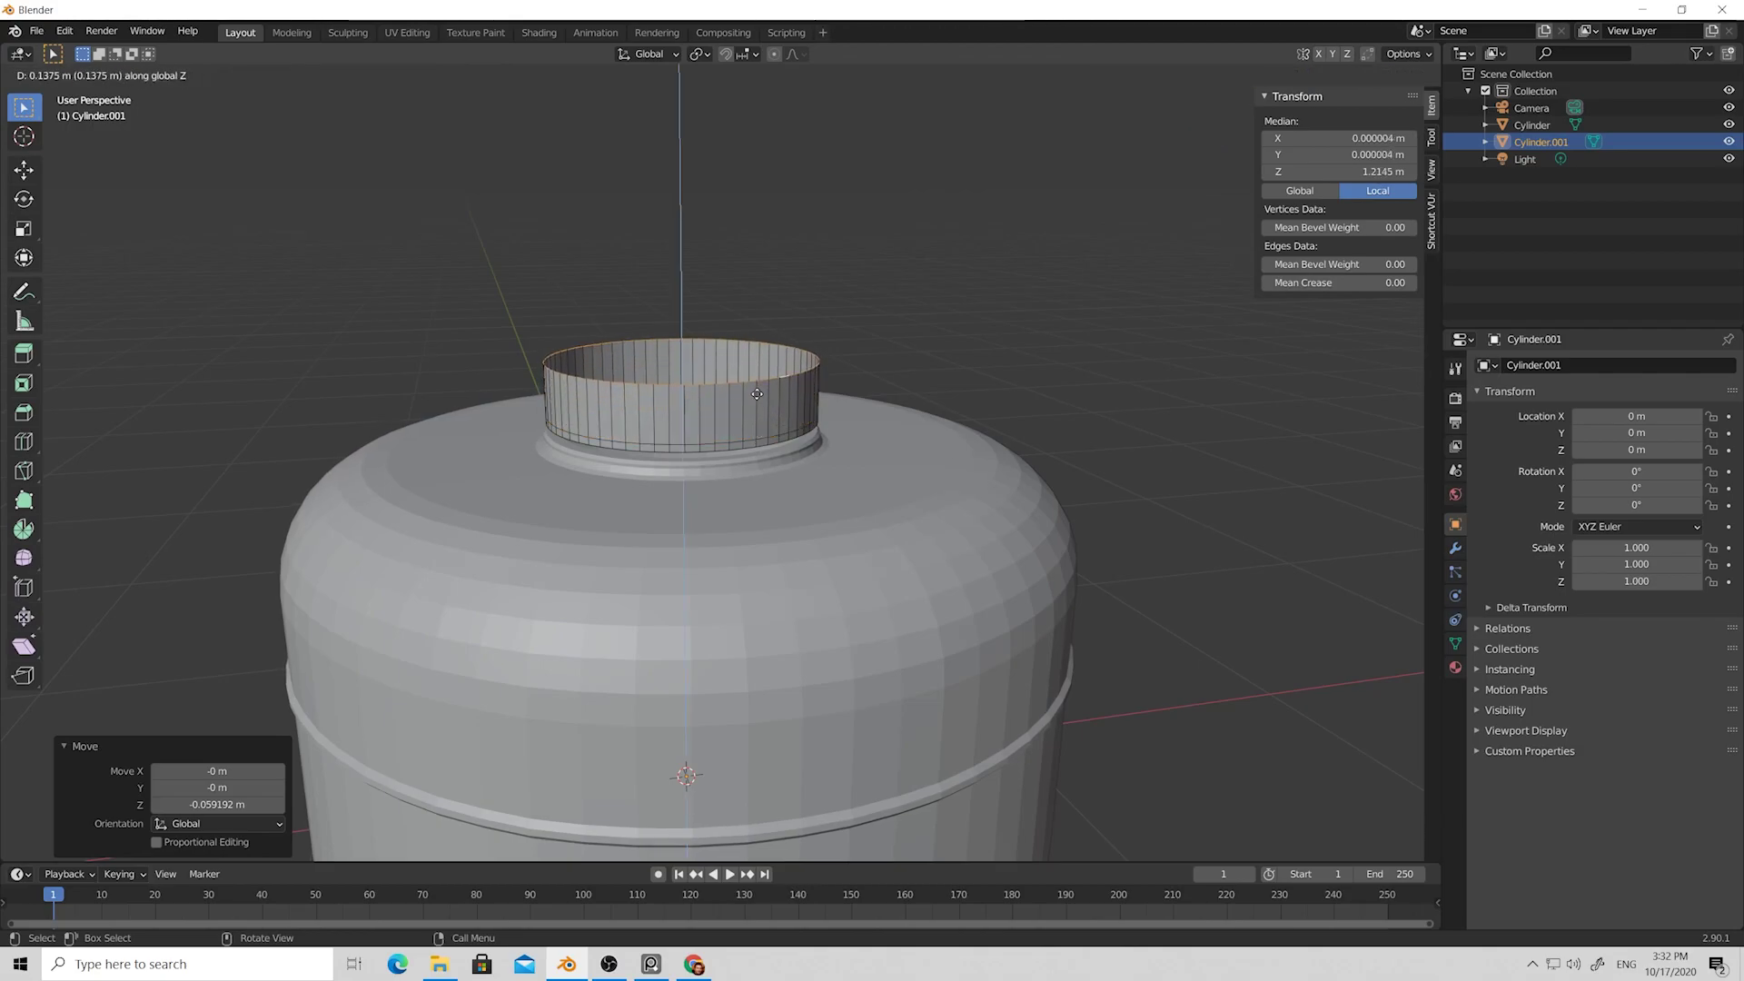
pyautogui.click(757, 394)
pyautogui.press('s')
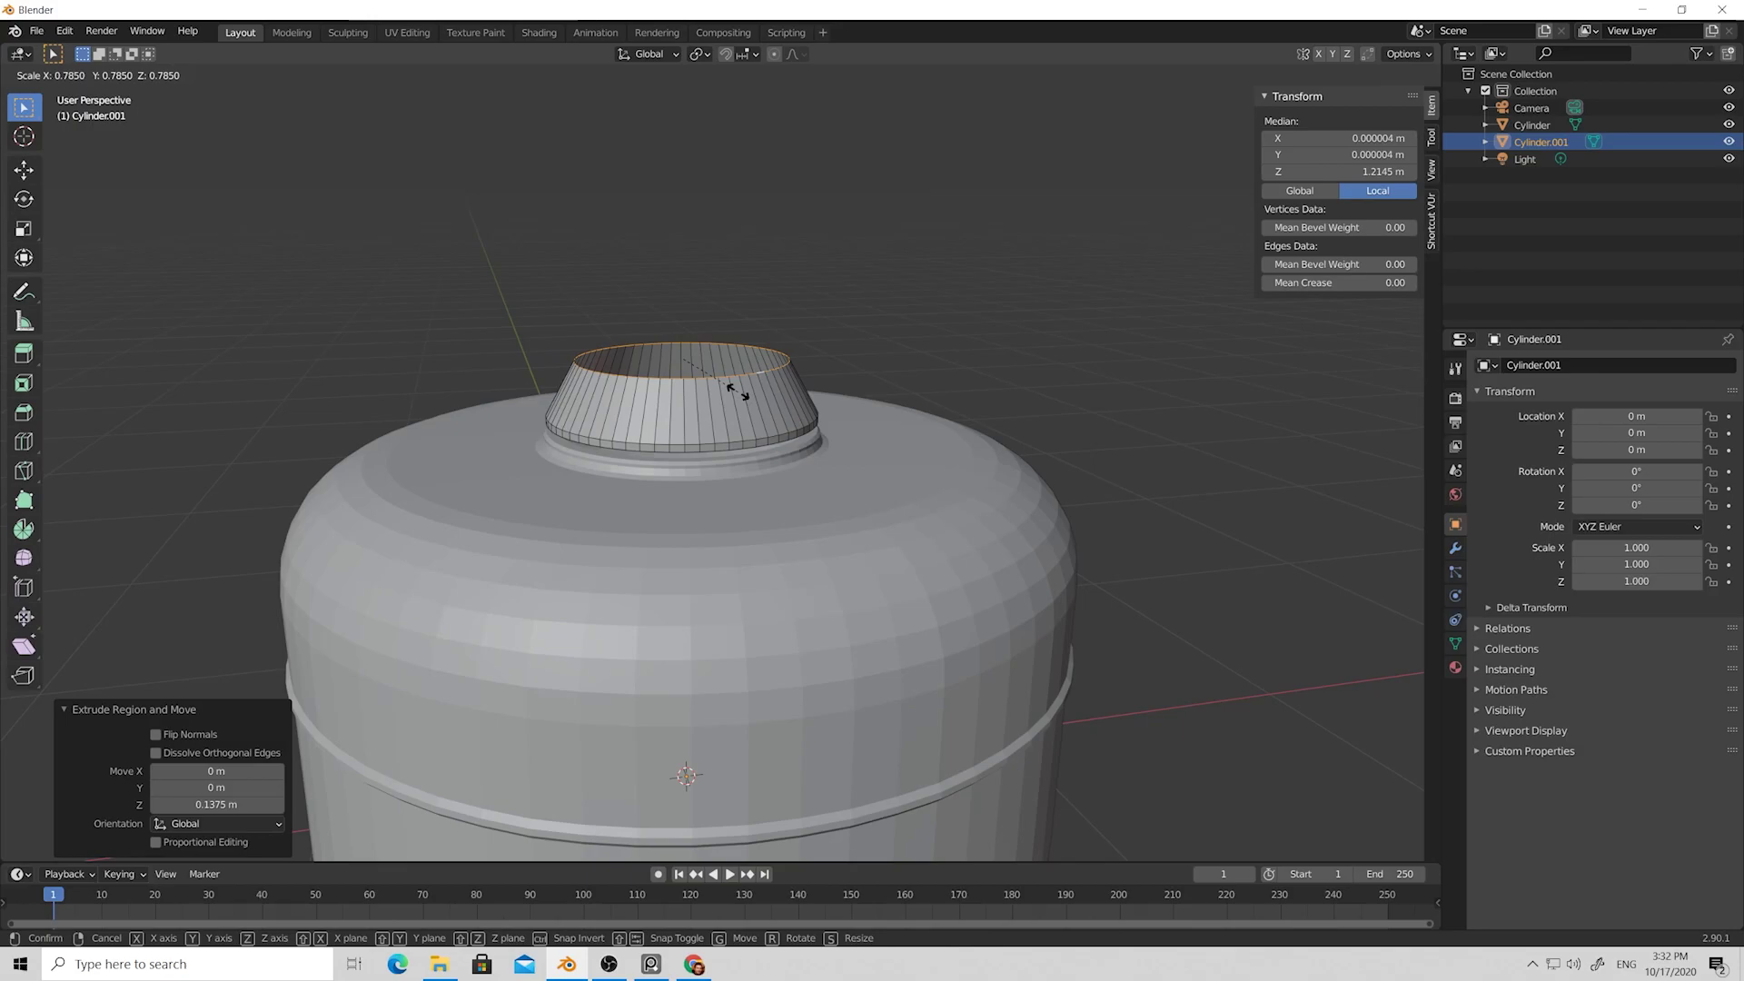
pyautogui.click(738, 392)
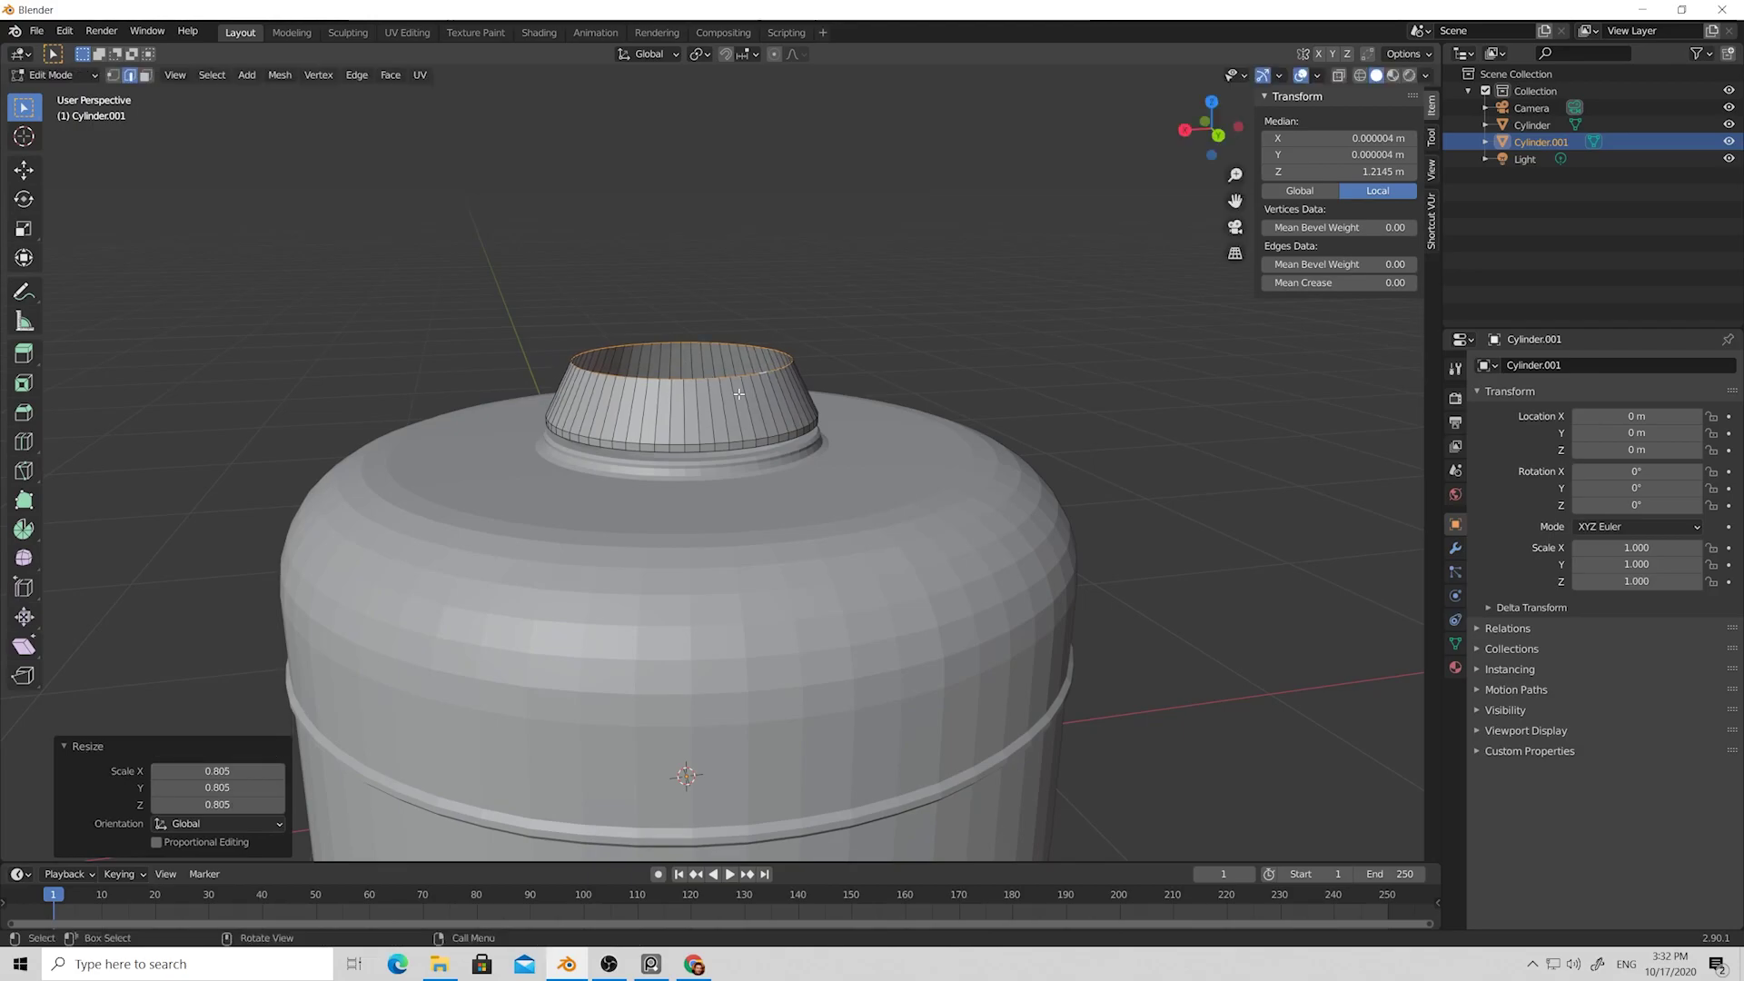
pyautogui.press('g')
pyautogui.press('z')
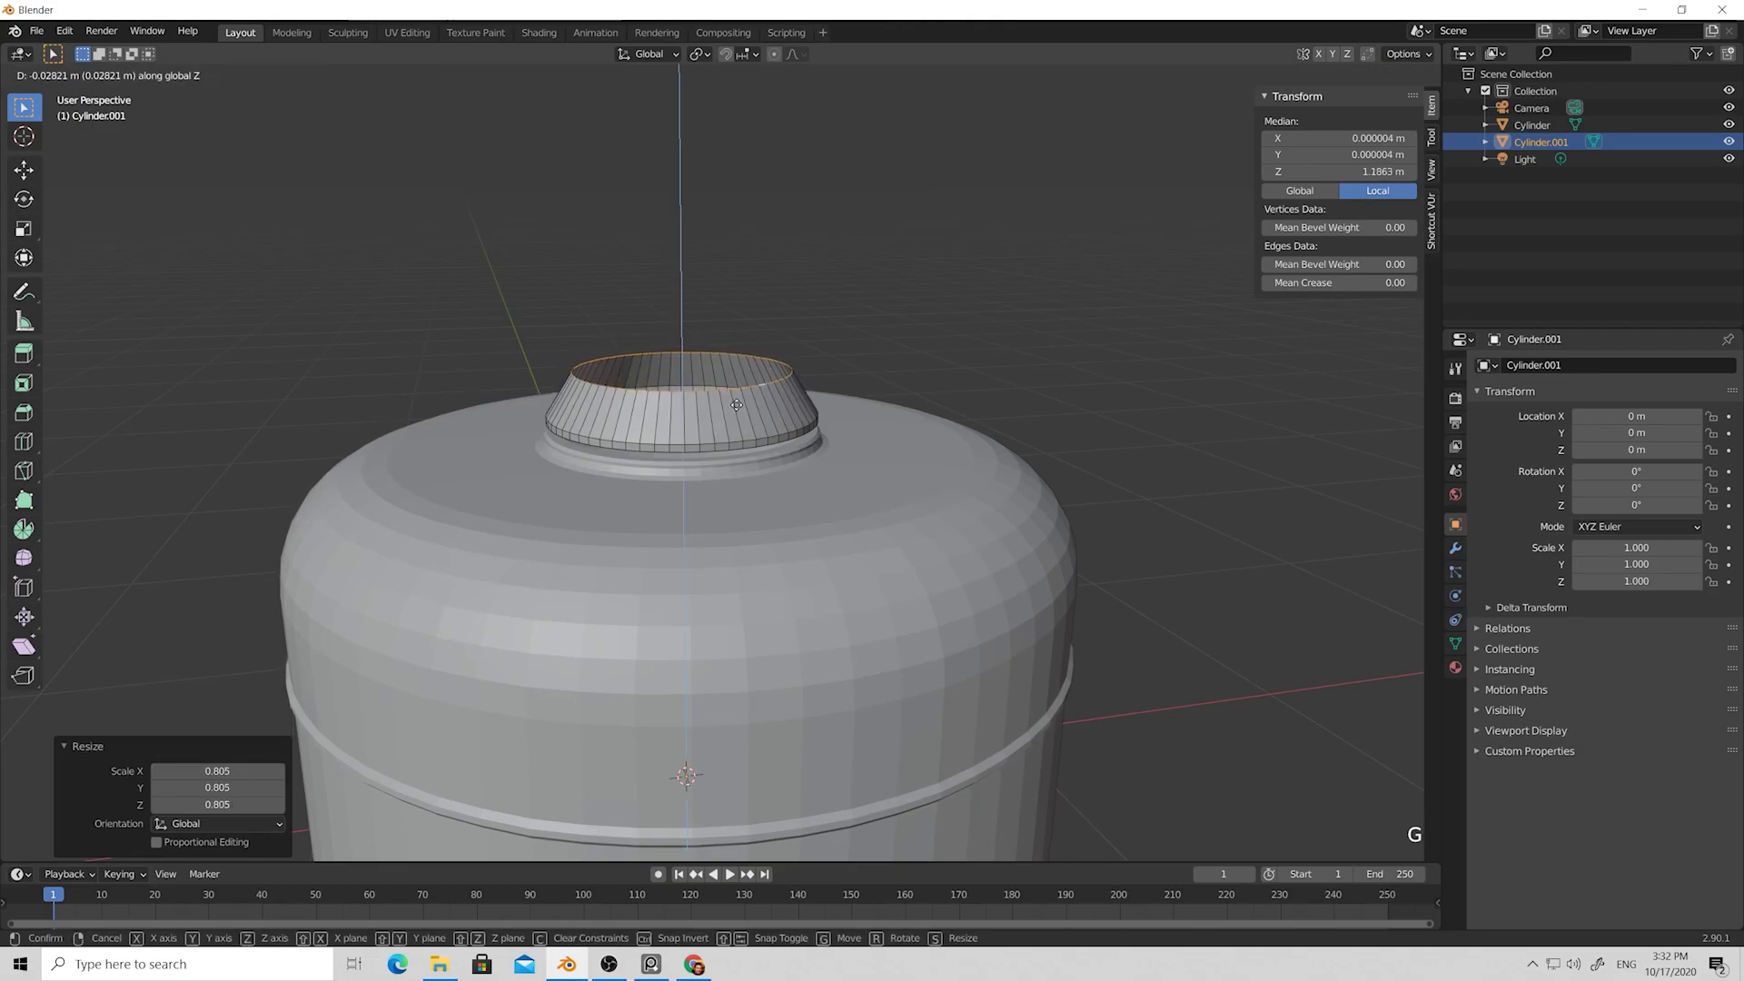
pyautogui.click(737, 404)
# Extrude an inward flat rim at scale 0.955 and lift it slightly on Z.
pyautogui.scroll(3, 737, 391)
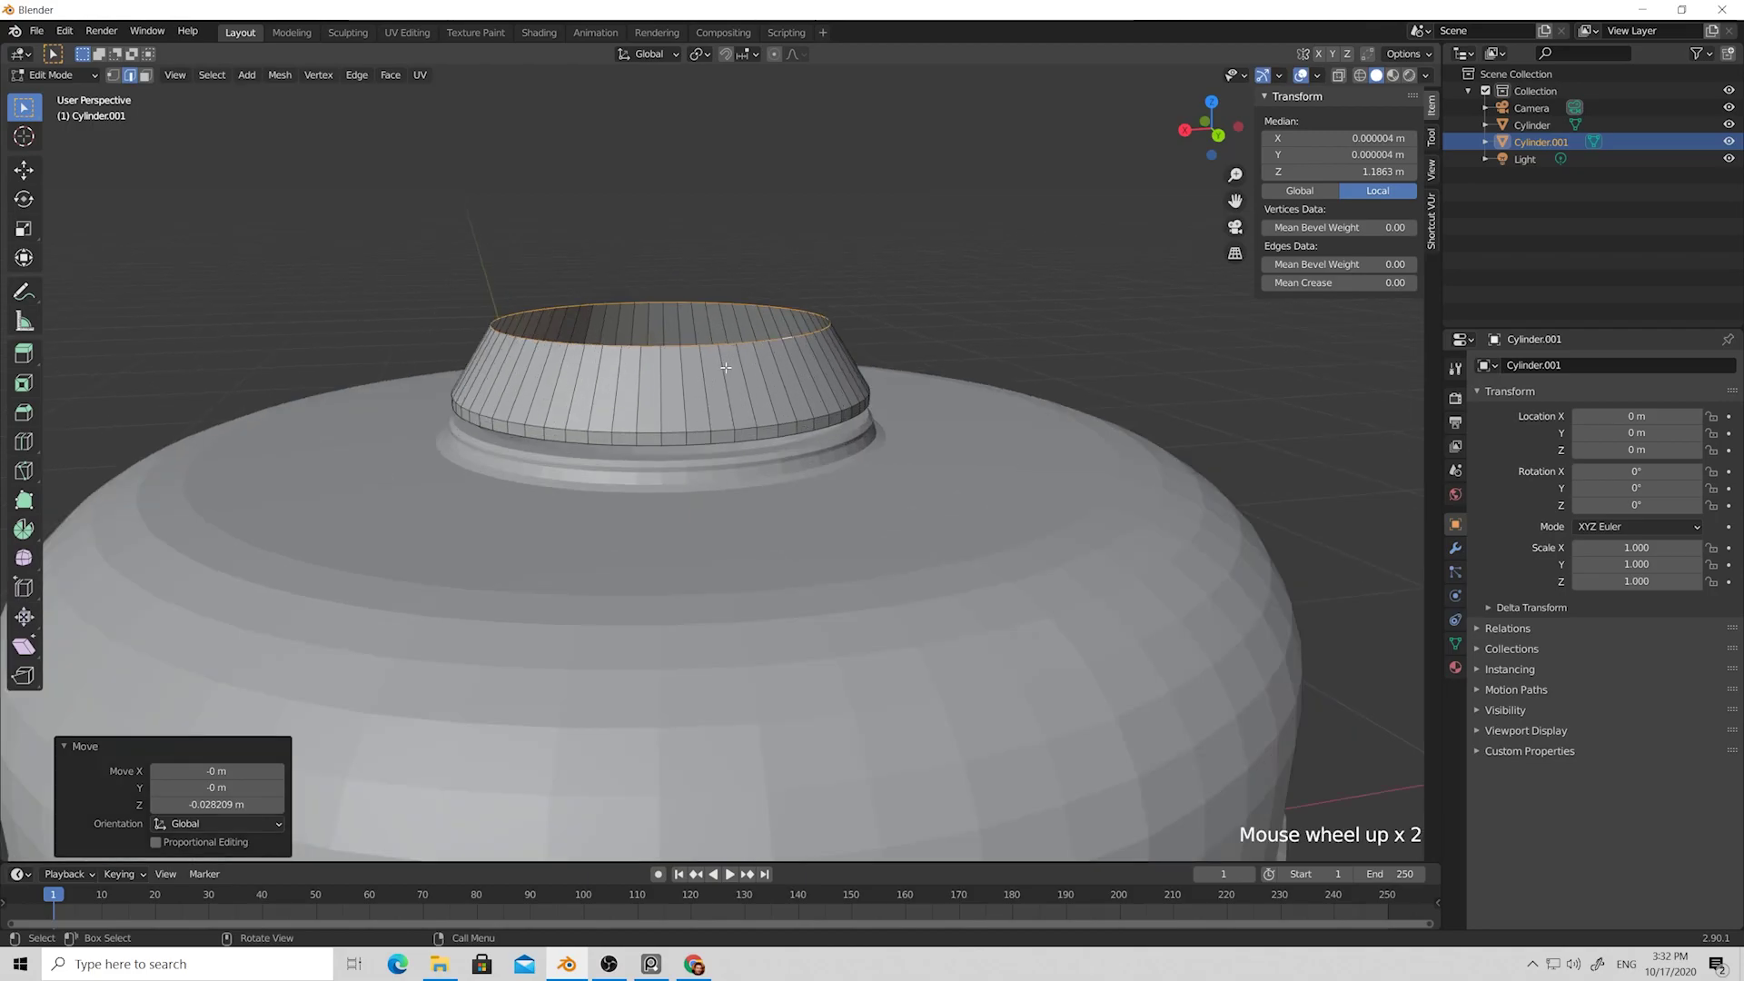
pyautogui.moveTo(741, 364); pyautogui.dragTo(744, 391, button='middle')
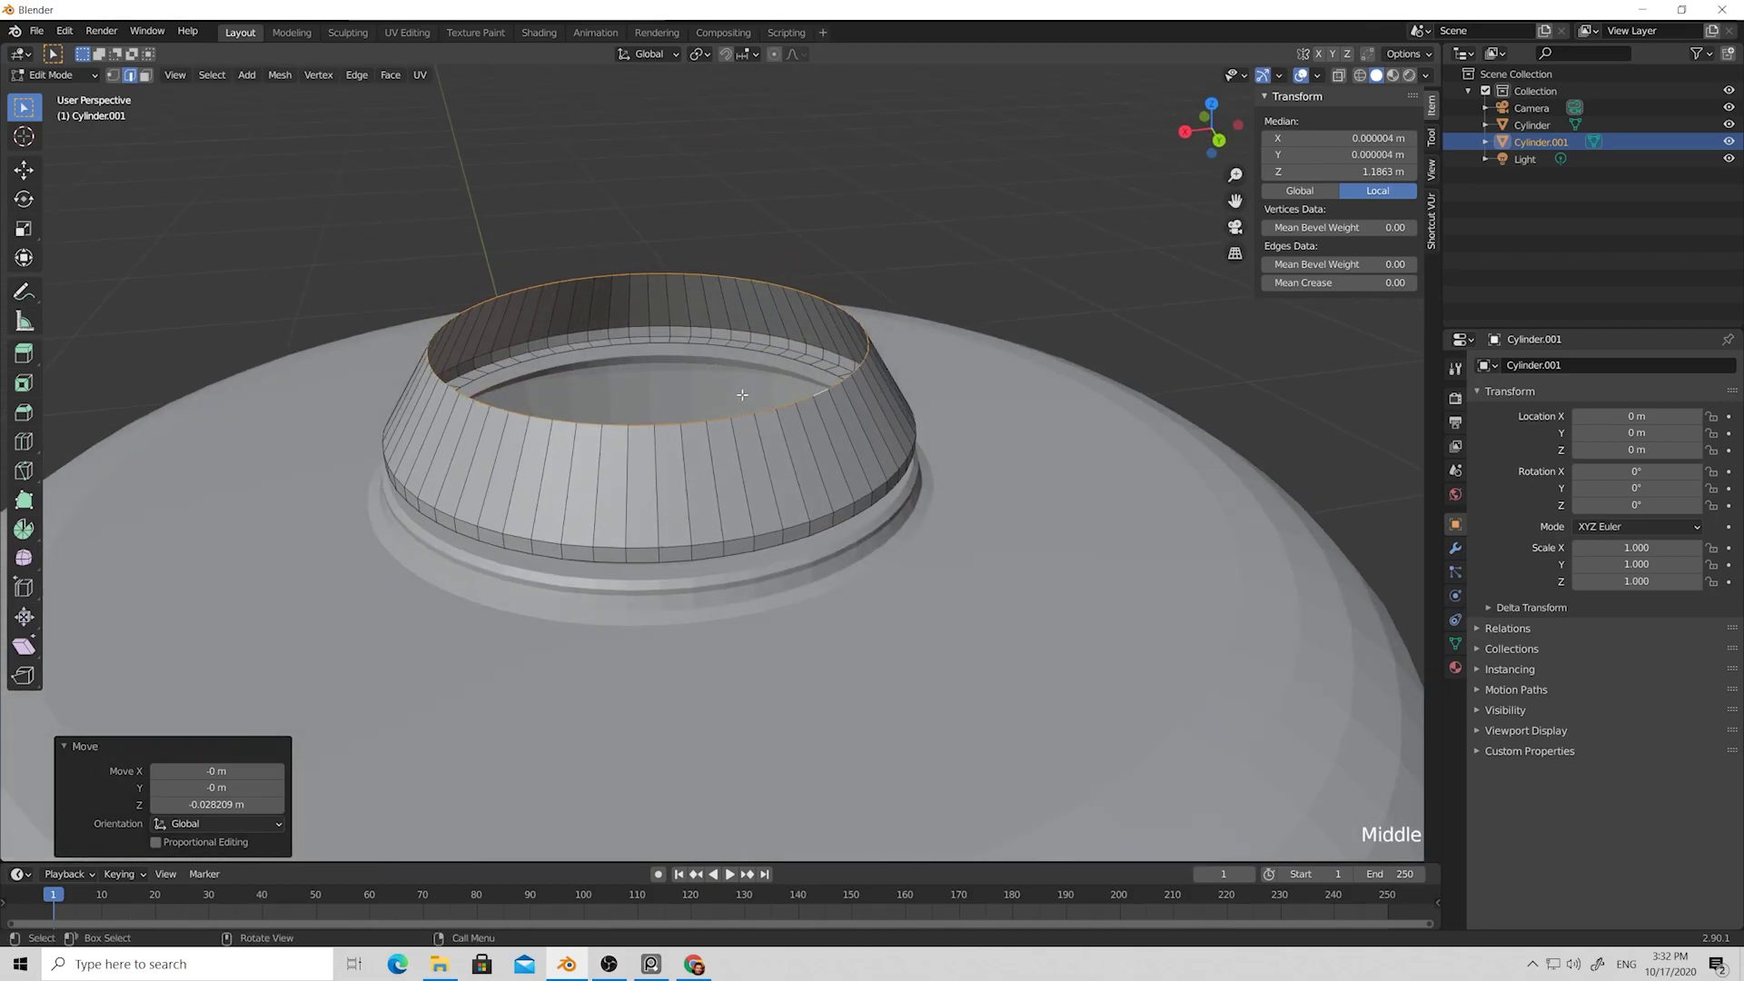
pyautogui.press('e')
pyautogui.press('s')
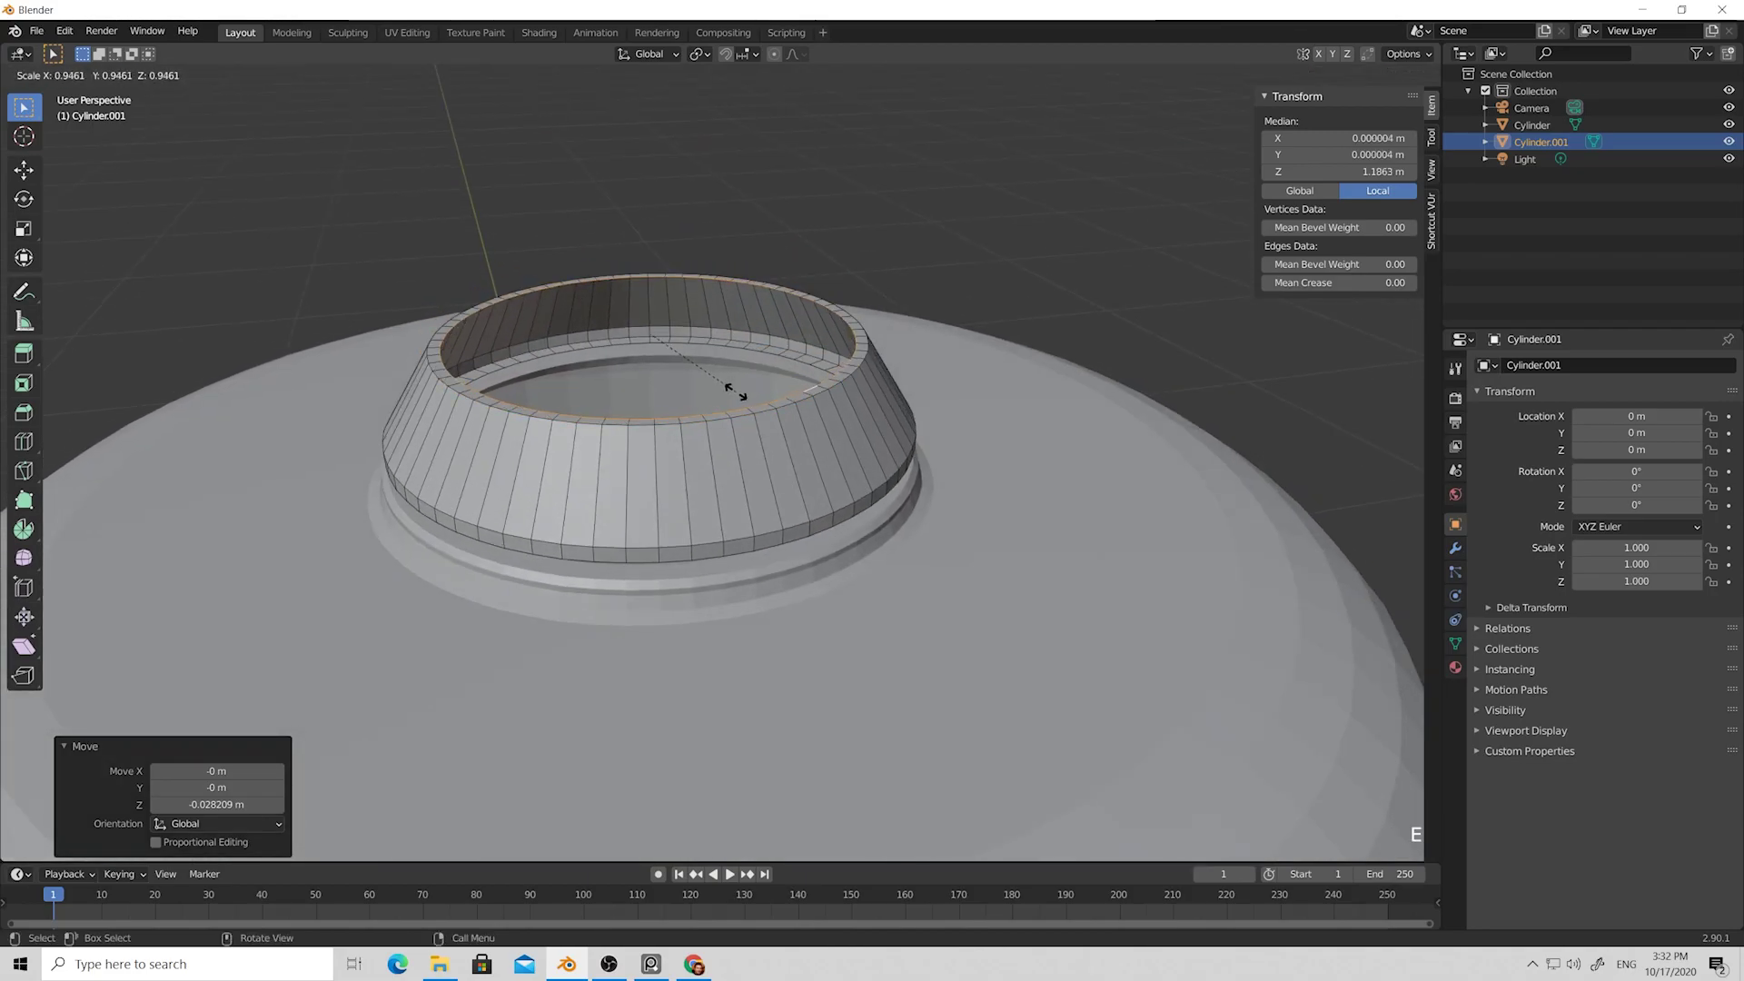
pyautogui.click(735, 393)
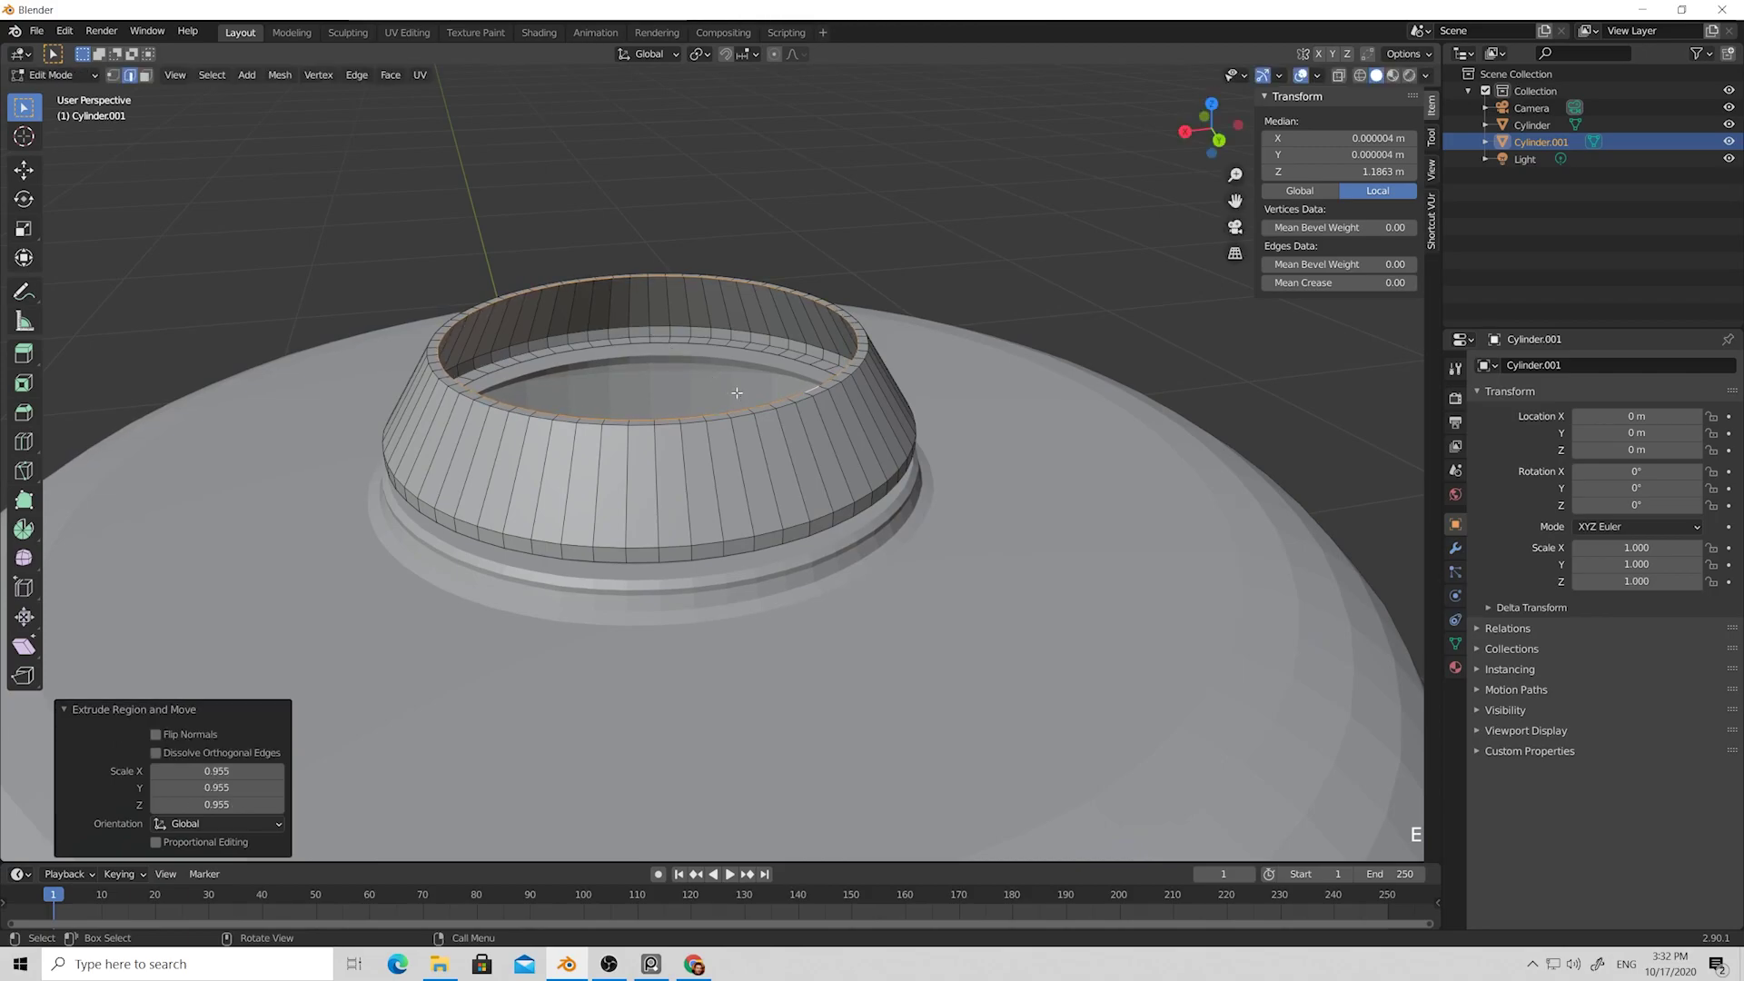
pyautogui.press('g')
pyautogui.press('z')
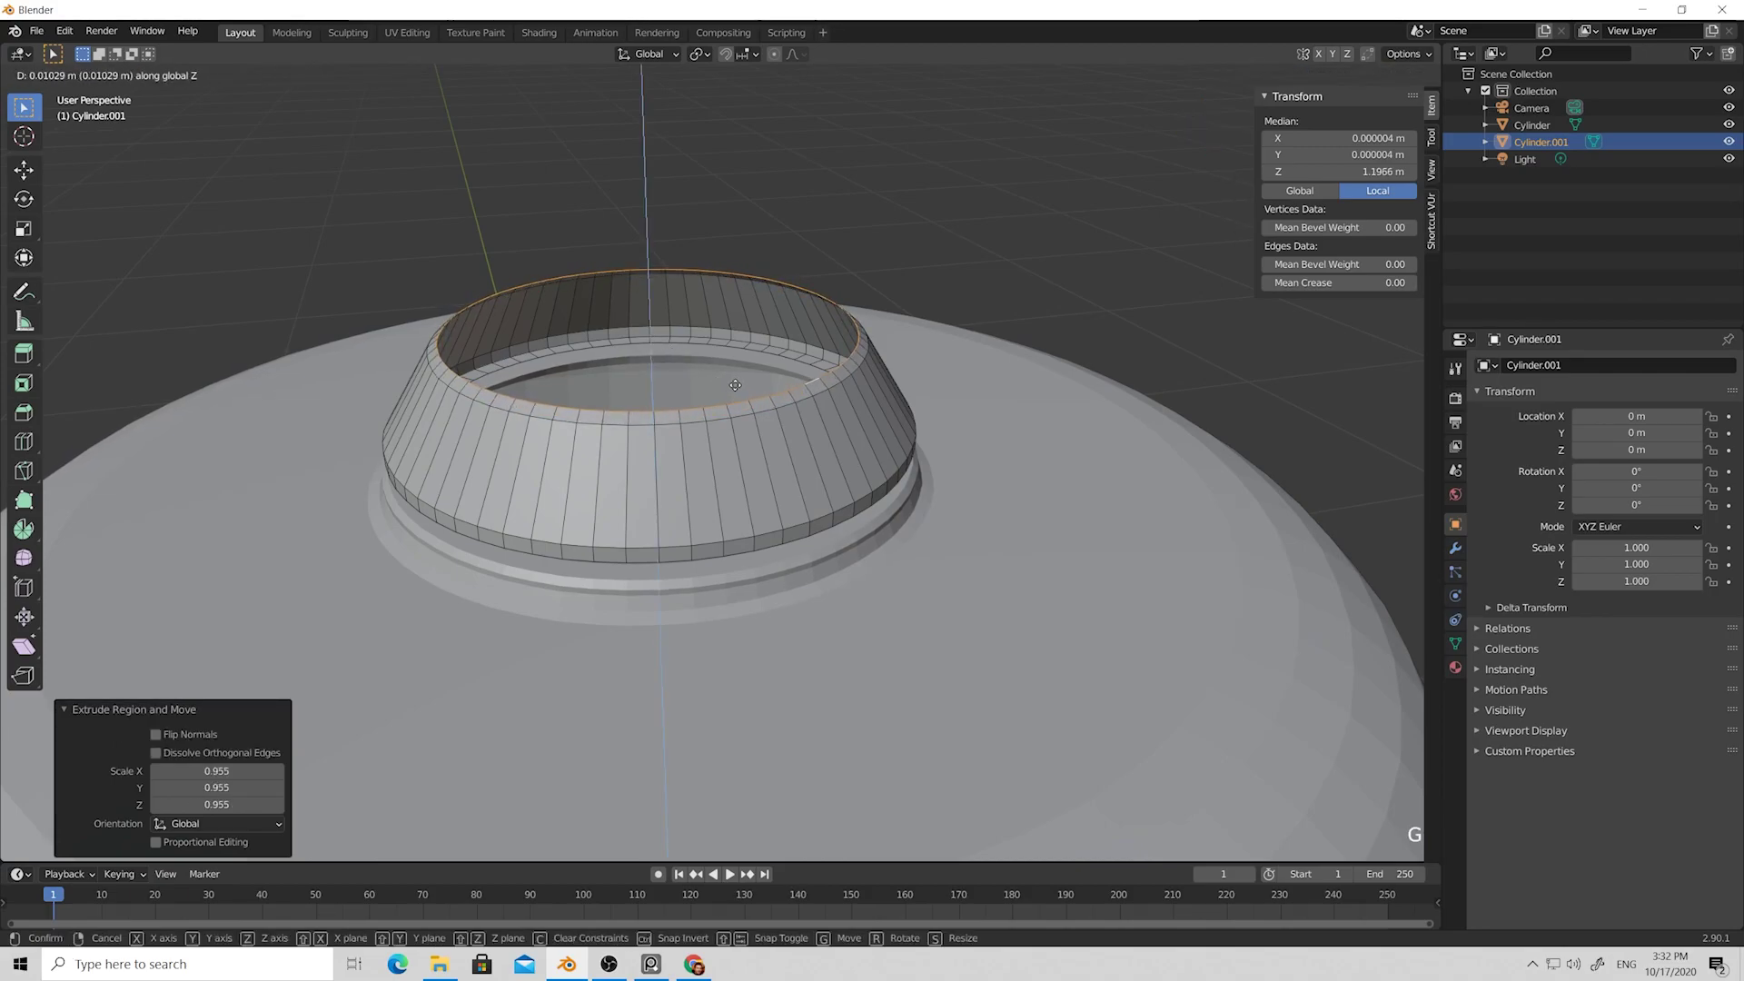
pyautogui.click(735, 385)
# Extrude a straight upper band, then extrude and shrink its top ring to 0.327.
pyautogui.moveTo(735, 385); pyautogui.dragTo(724, 385, button='middle')
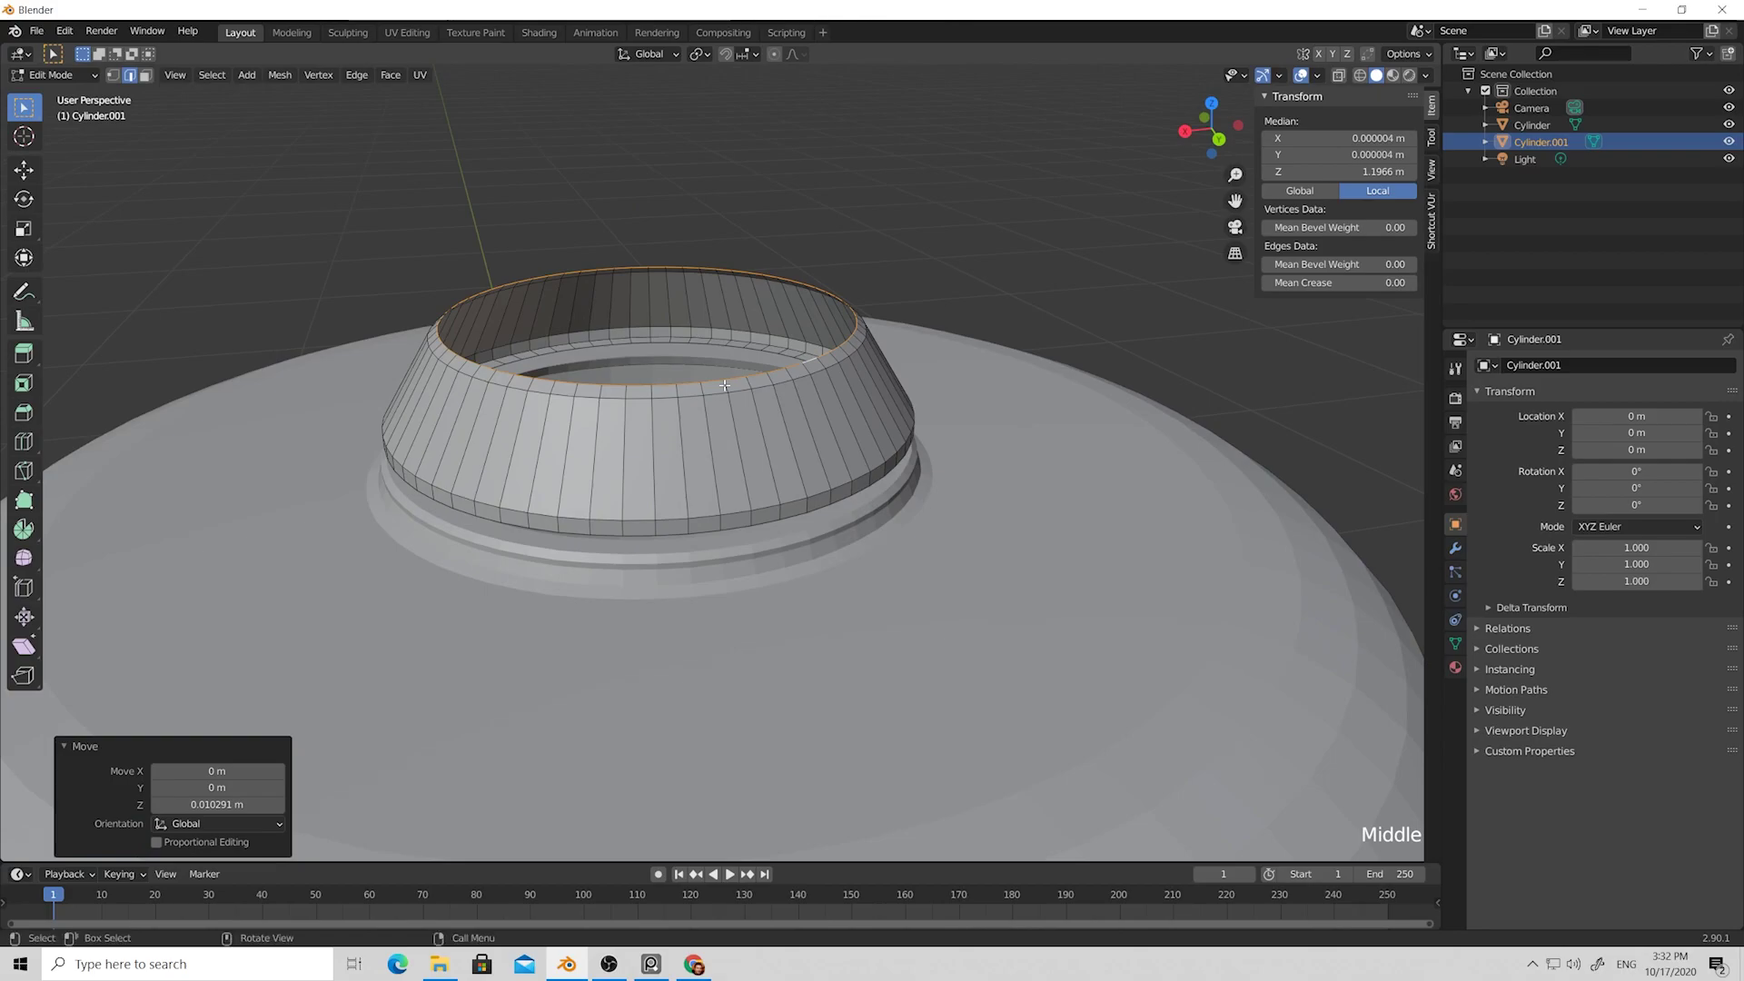
pyautogui.press('e')
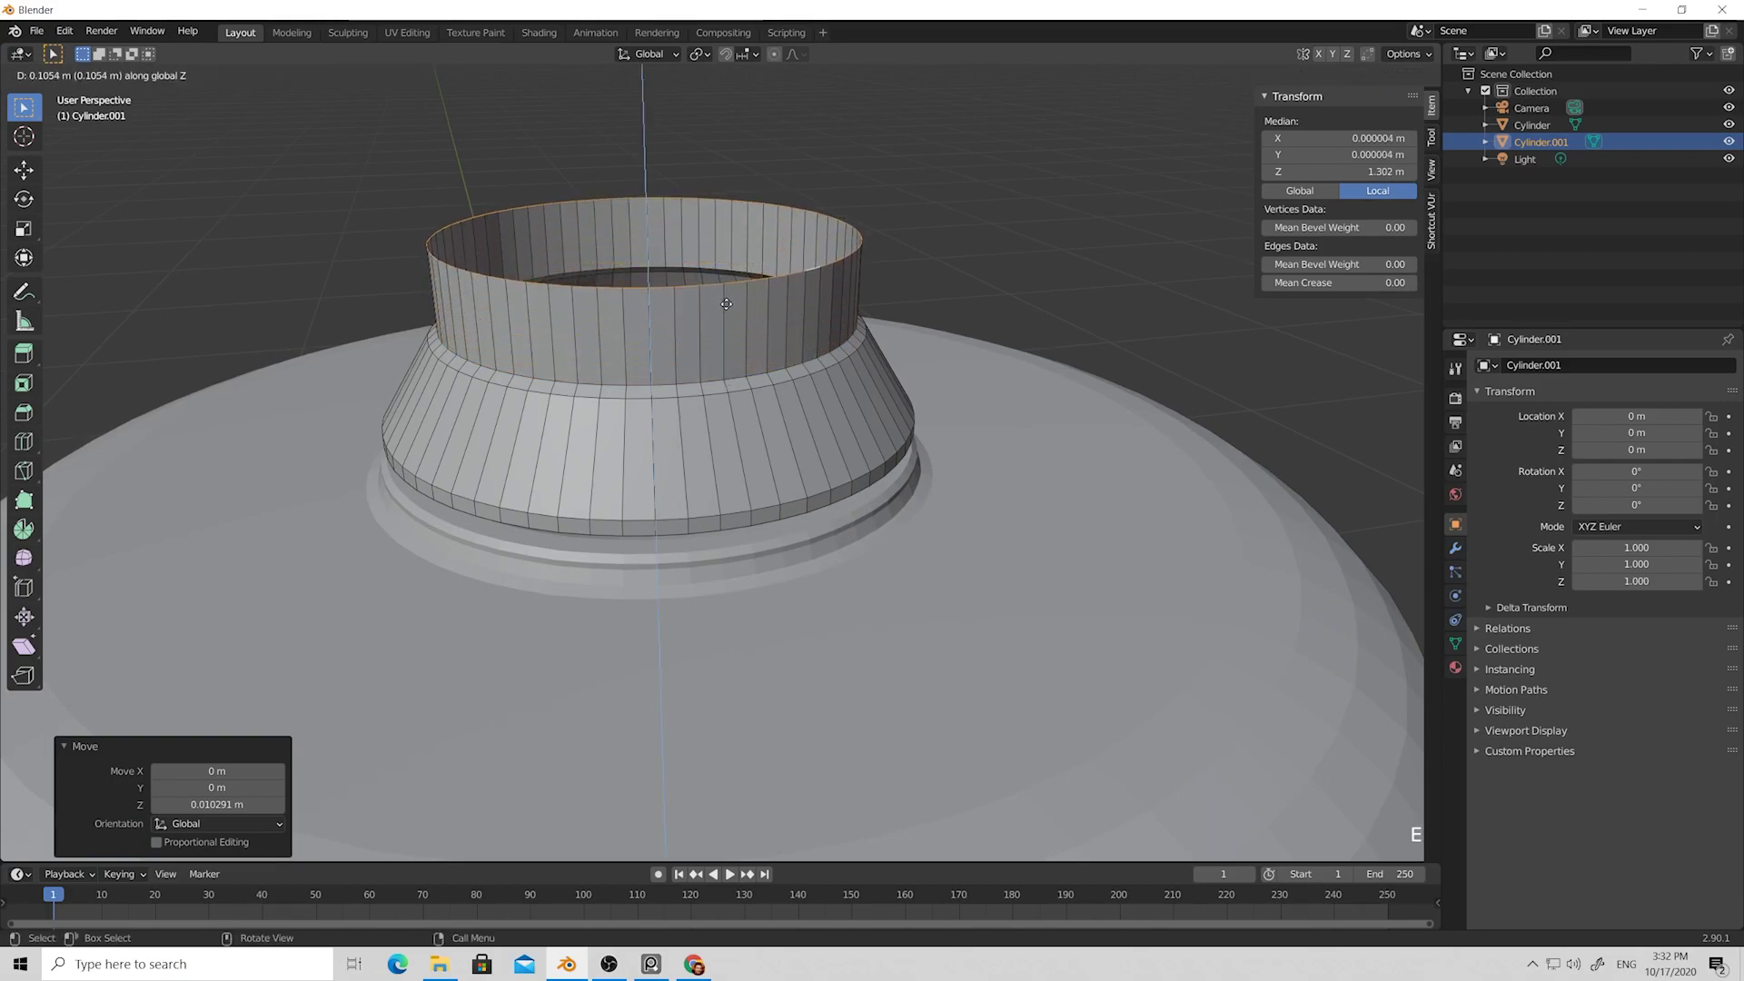
pyautogui.click(726, 295)
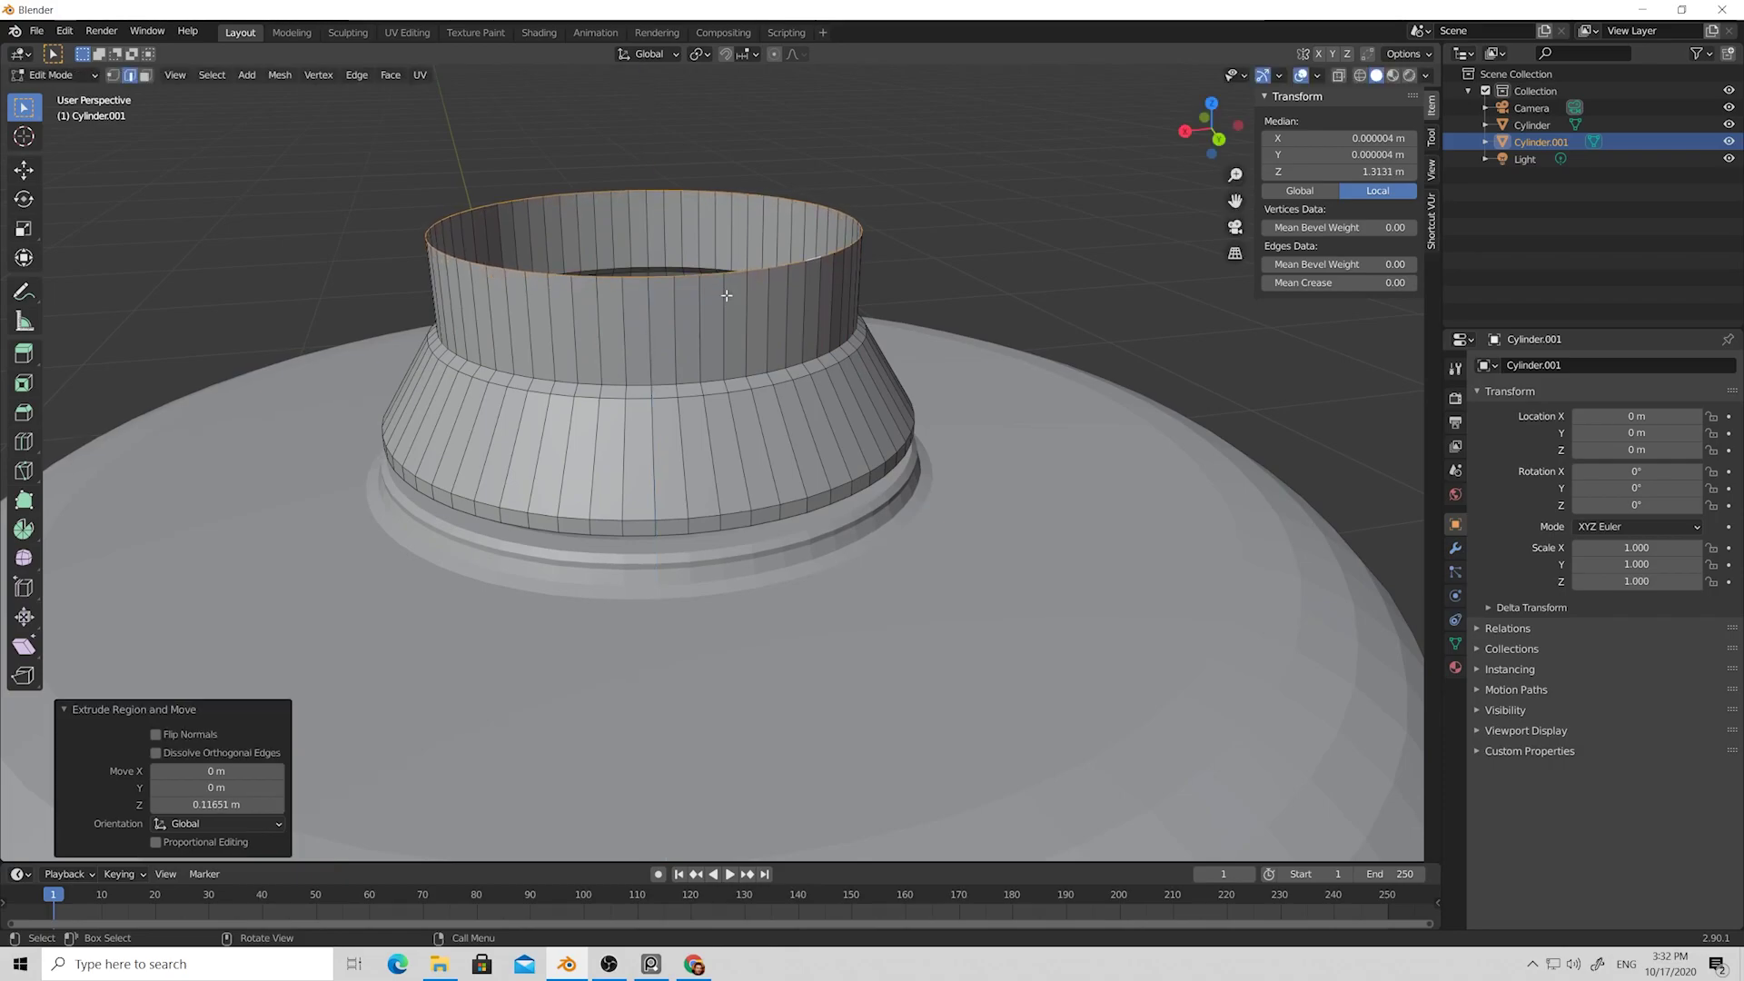
pyautogui.press('e')
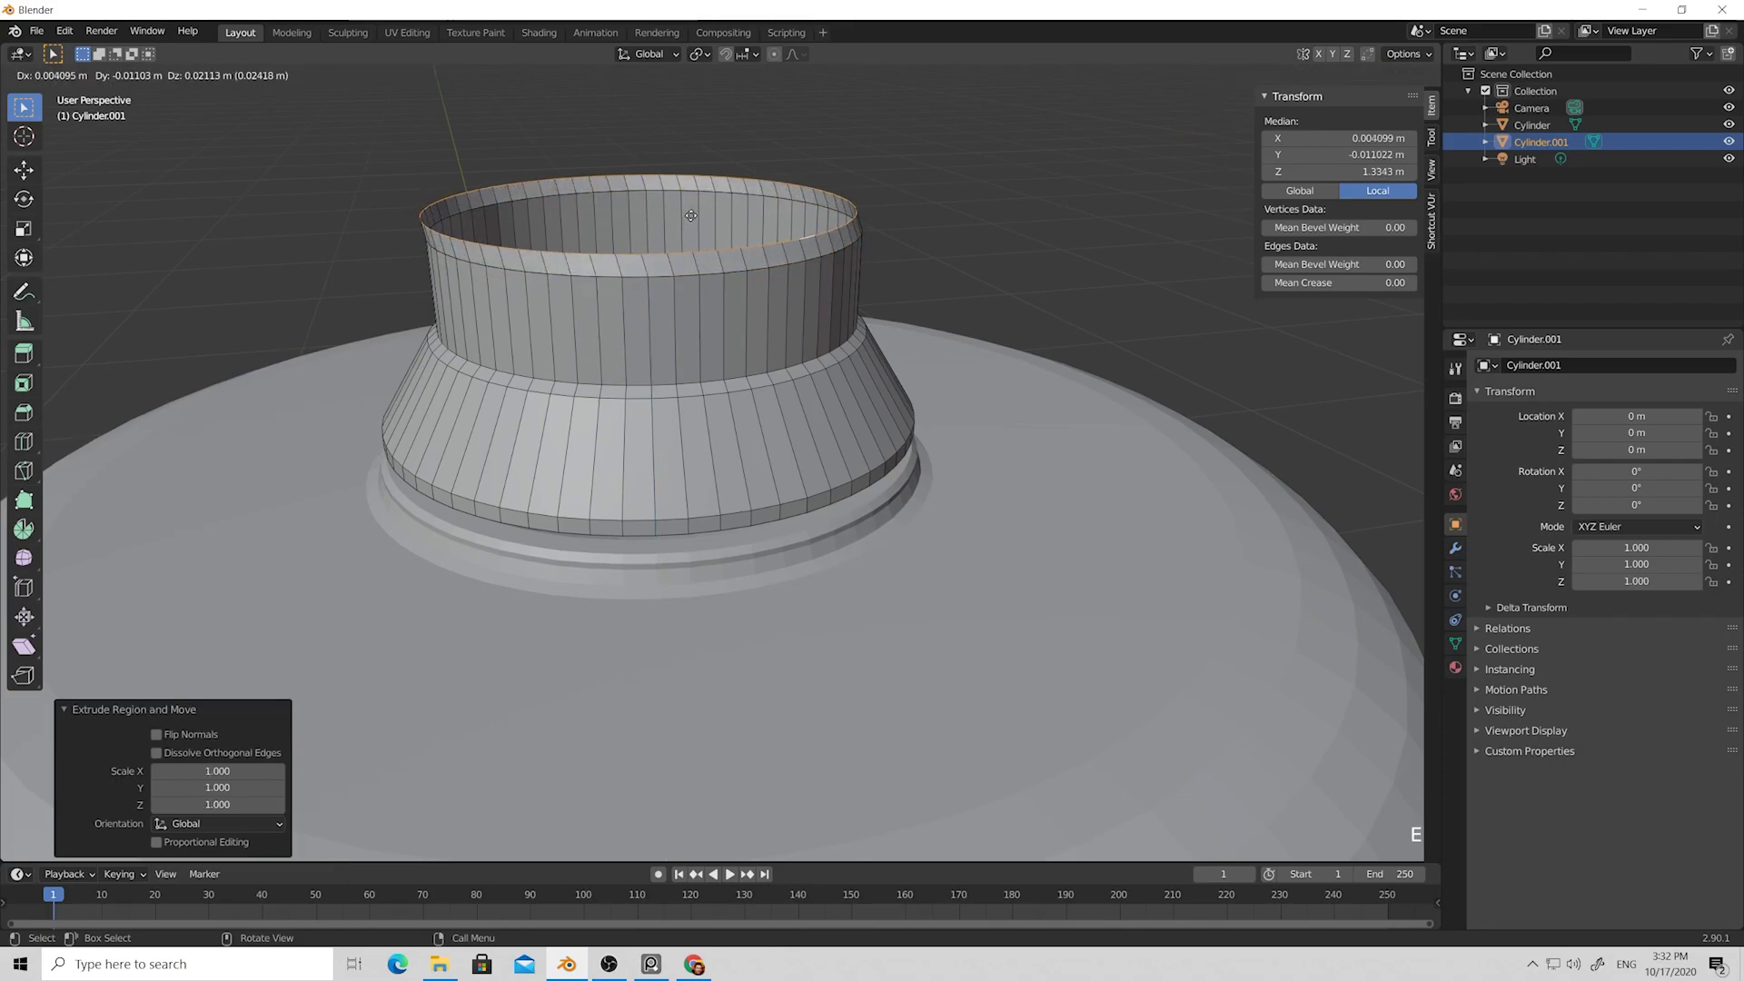
pyautogui.press('s')
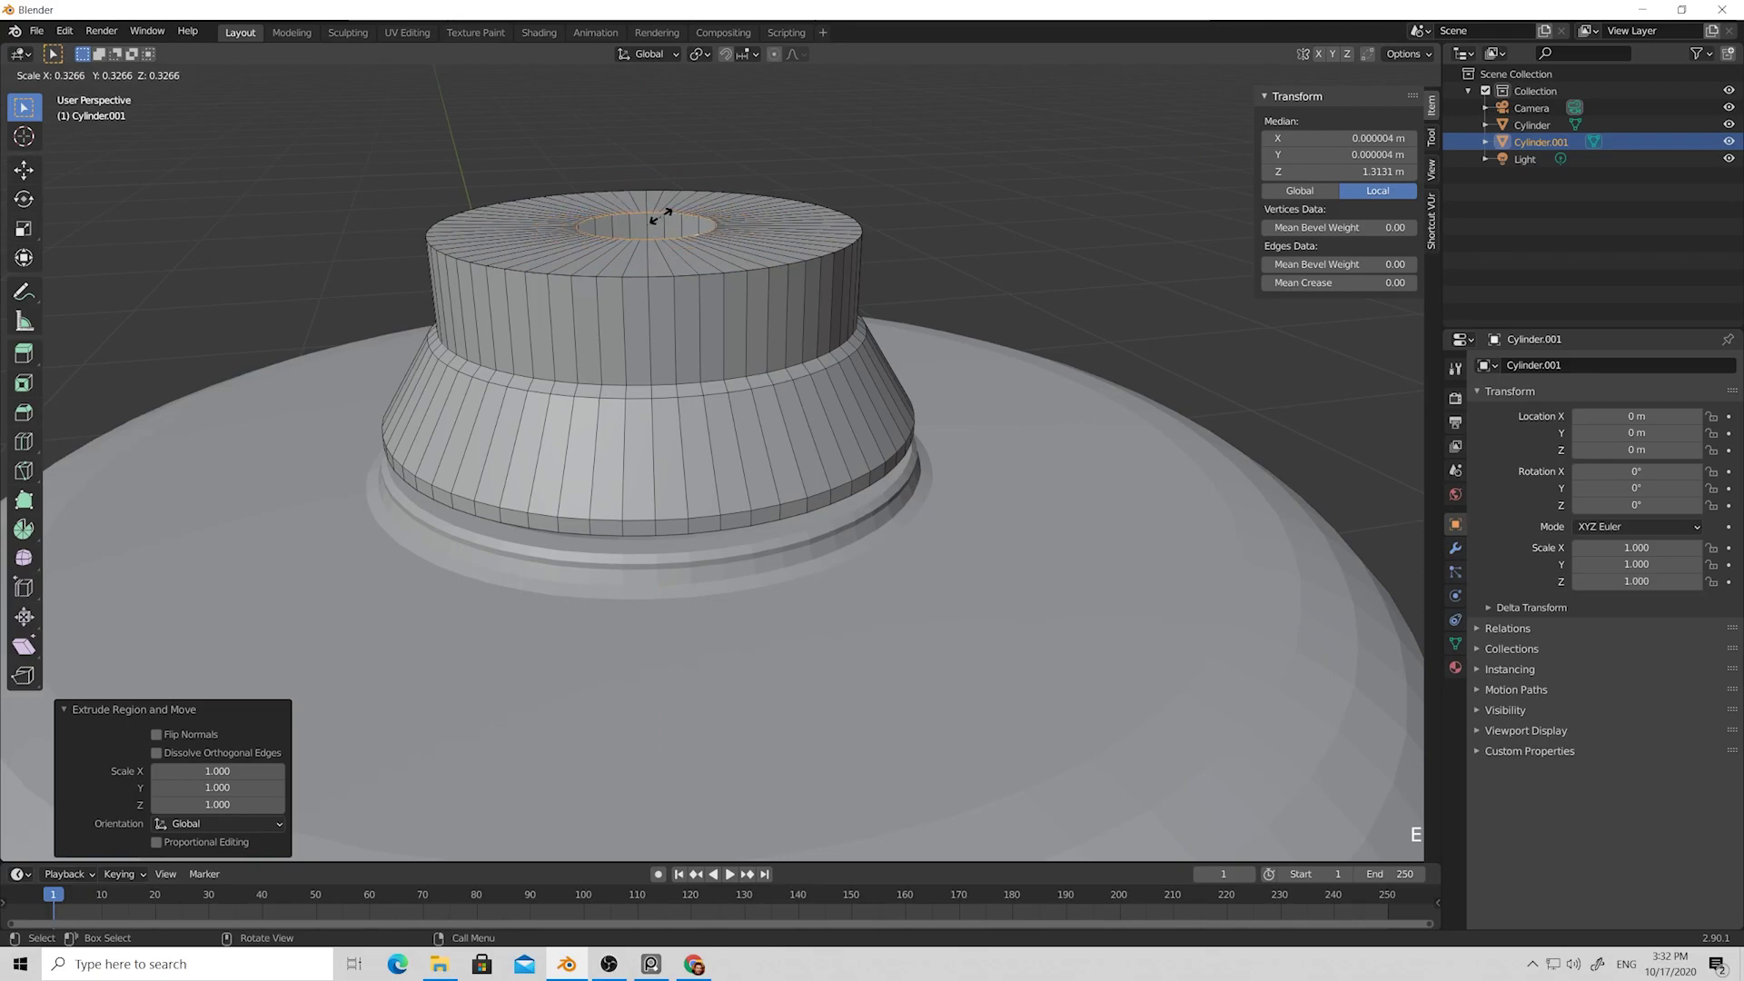
pyautogui.click(660, 218)
# Rescale the inner ring to 0.493 and extrude it up into a small central tube.
pyautogui.moveTo(661, 218); pyautogui.dragTo(684, 331, button='middle')
pyautogui.press('s')
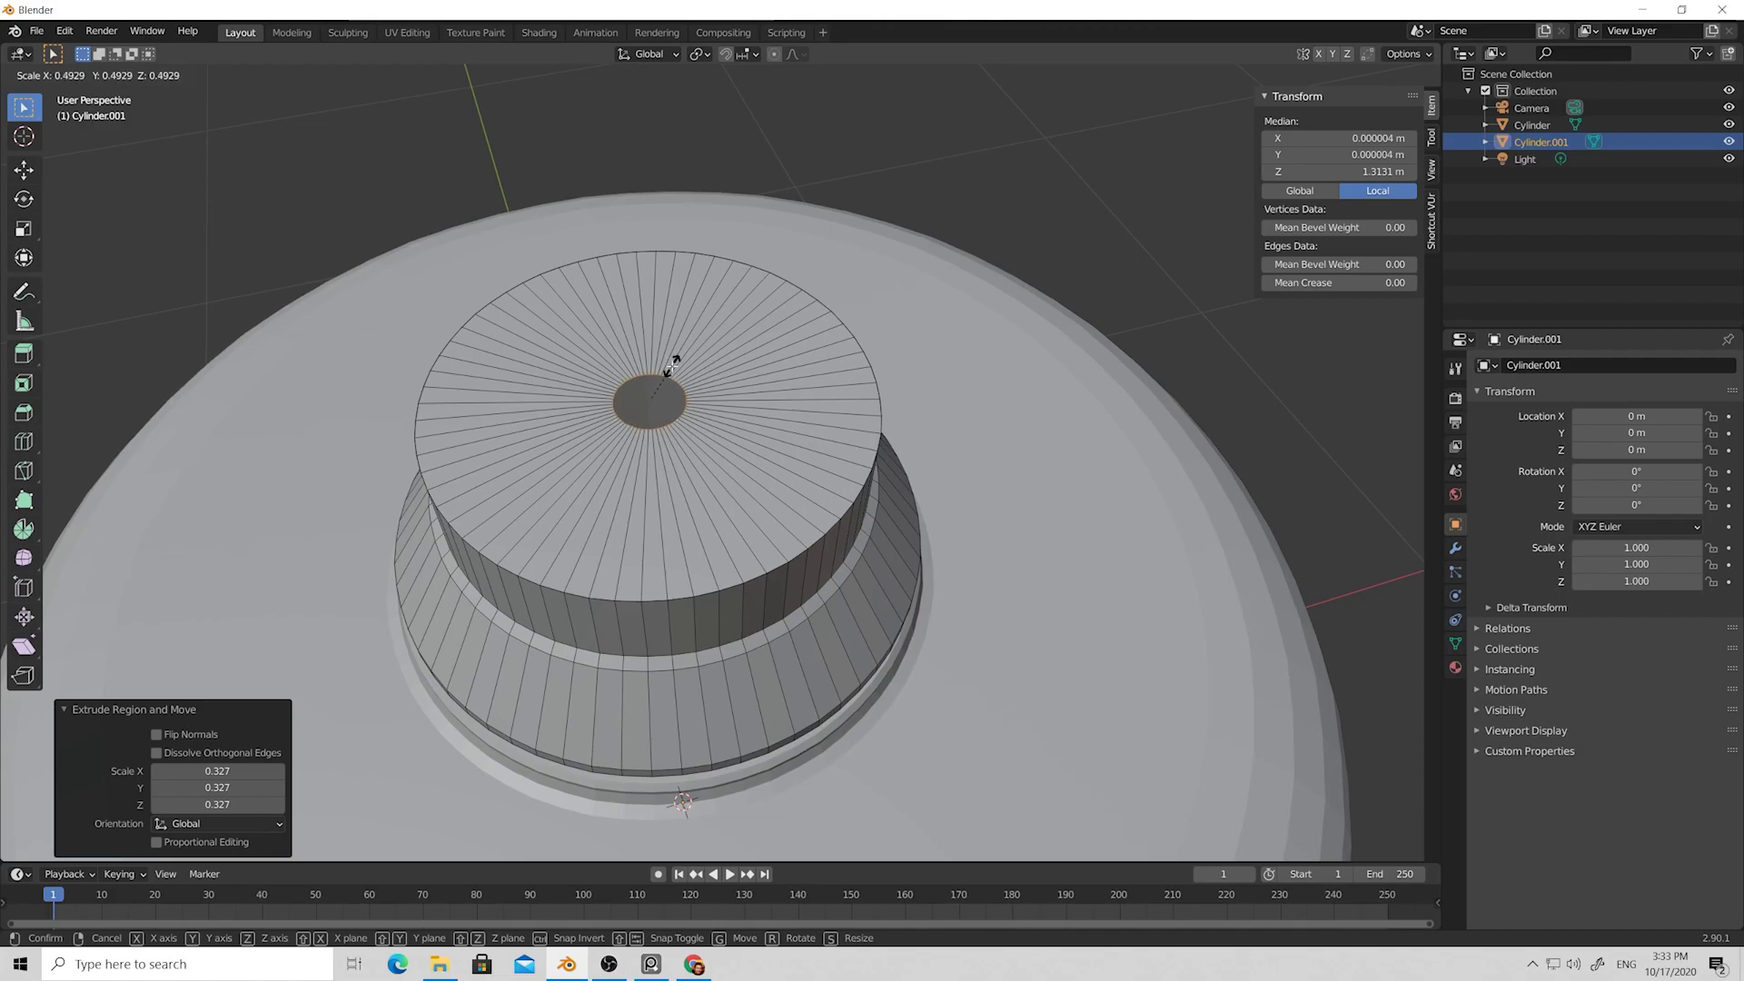
pyautogui.click(672, 364)
pyautogui.moveTo(672, 363); pyautogui.dragTo(647, 332, button='middle')
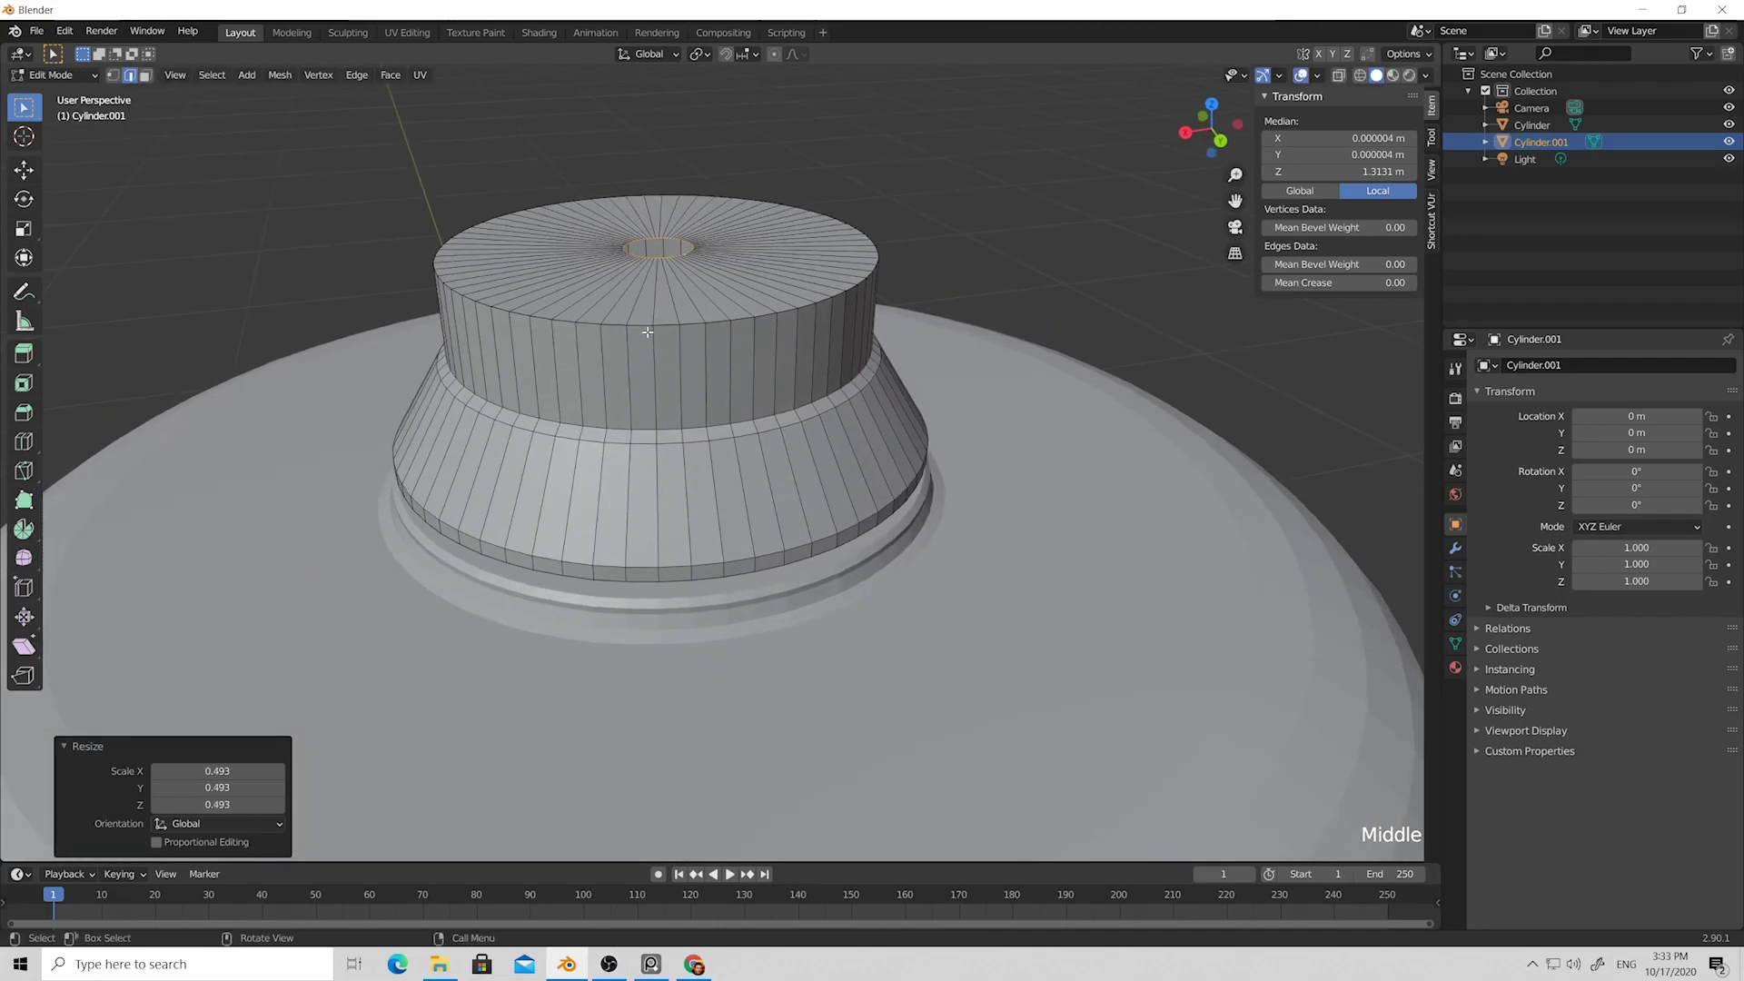
pyautogui.press('e')
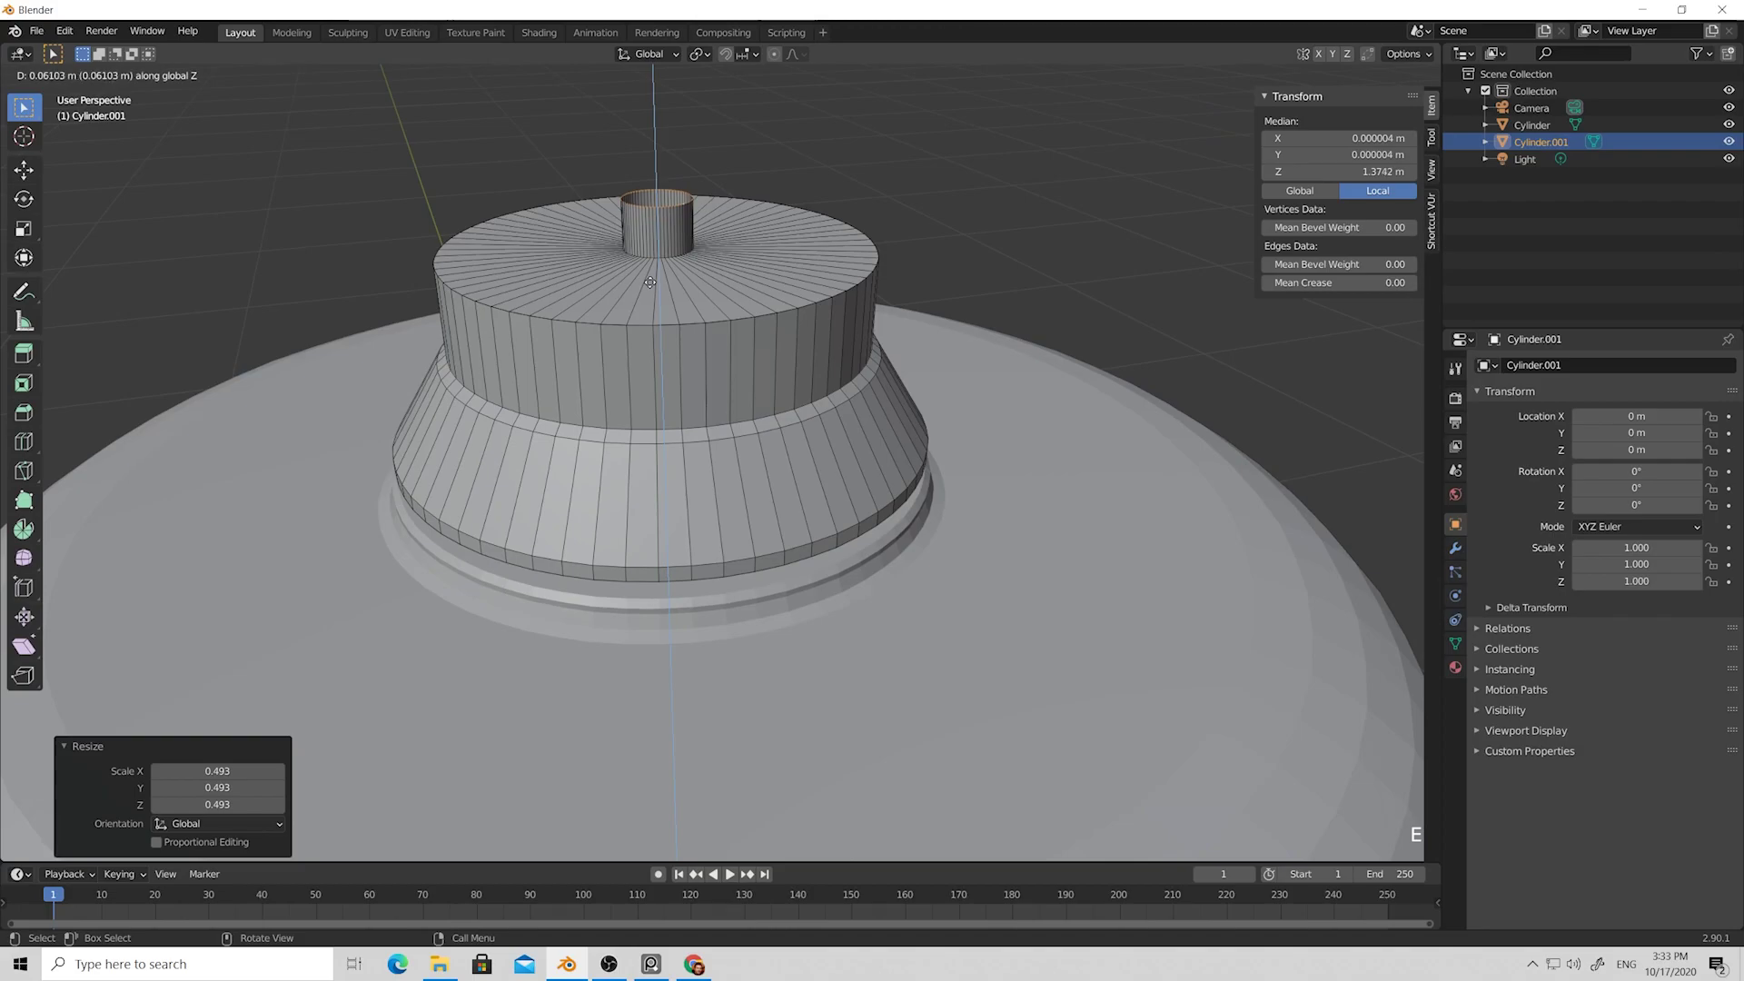
pyautogui.click(656, 305)
pyautogui.moveTo(656, 304); pyautogui.dragTo(705, 314, button='middle')
pyautogui.scroll(-3, 663, 316)
pyautogui.scroll(4, 717, 429)
pyautogui.scroll(-1, 718, 429)
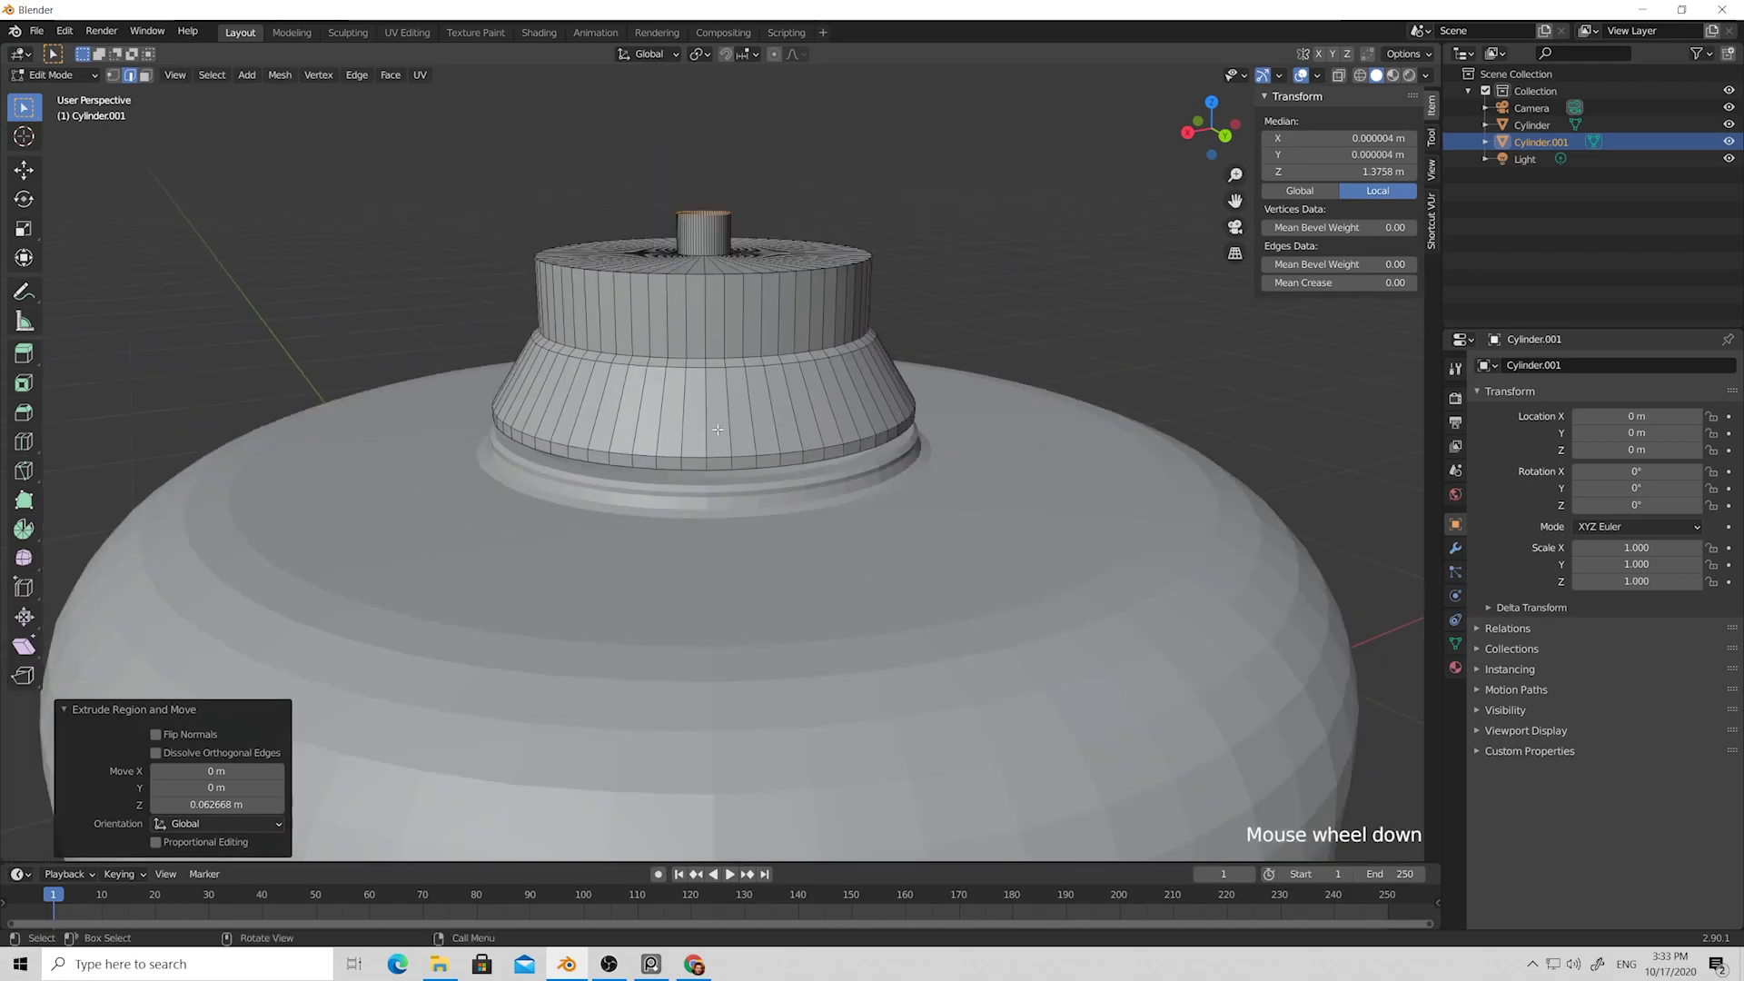
pyautogui.scroll(-1, 718, 429)
pyautogui.moveTo(717, 428); pyautogui.dragTo(723, 434, button='middle')
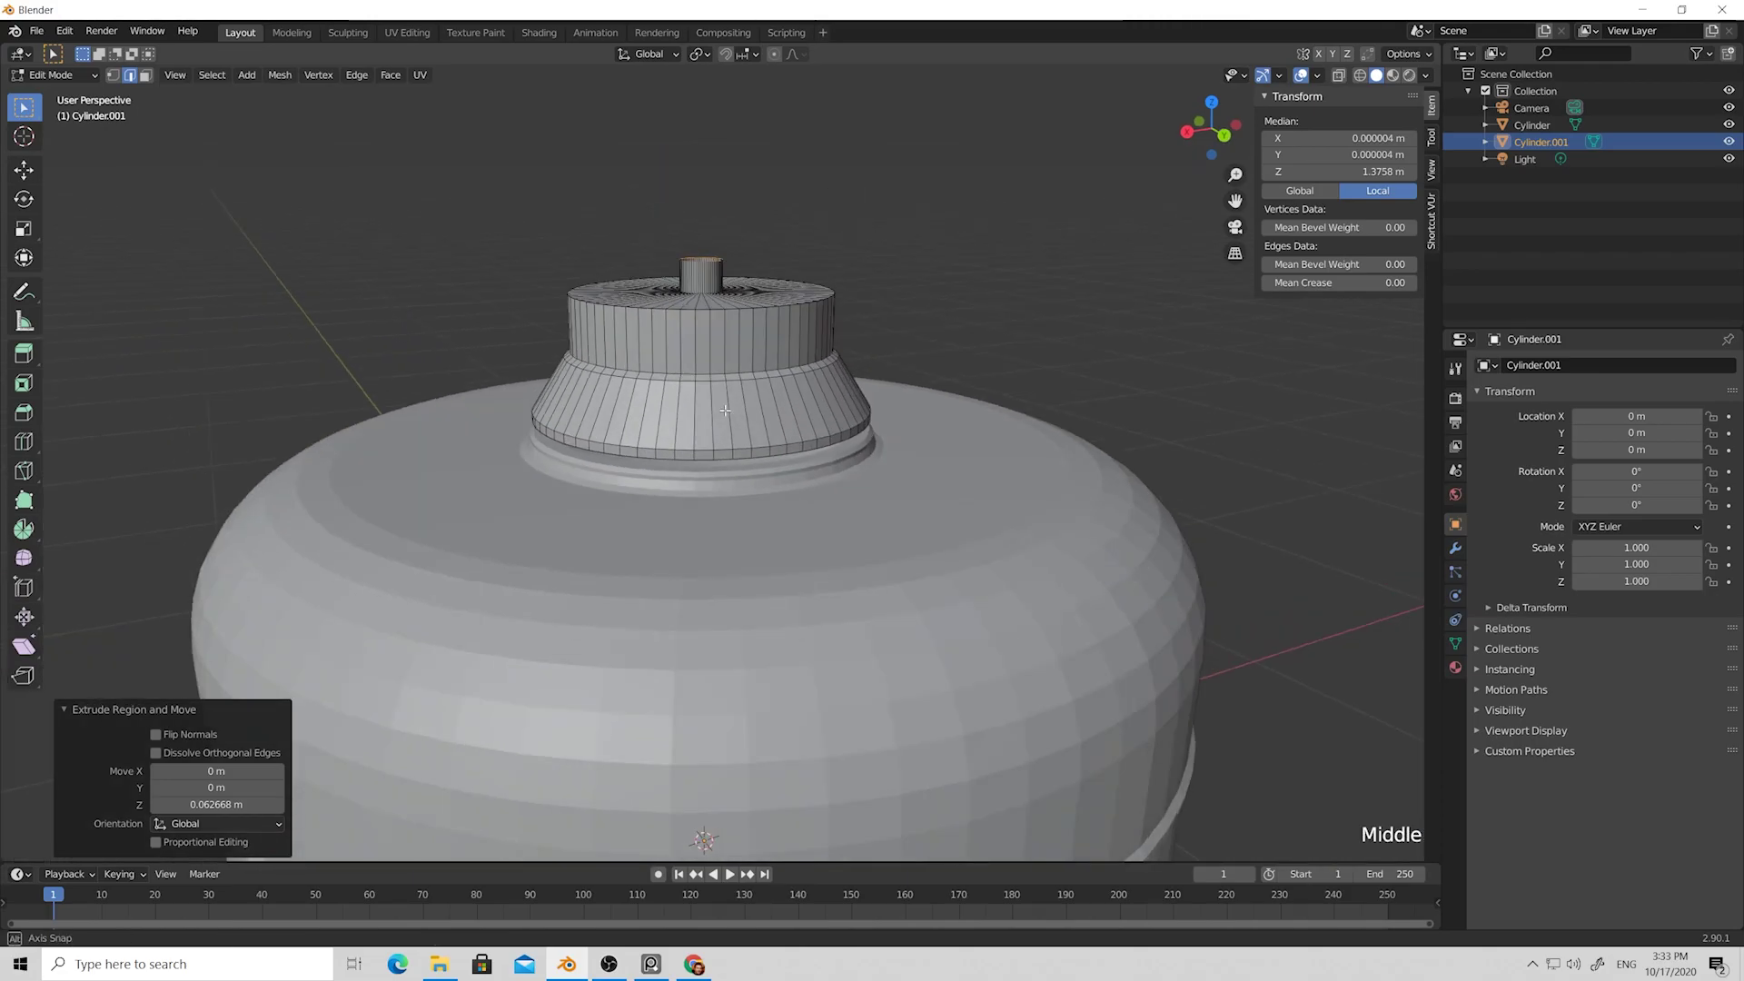
# Hide the body and extrude the lid's bottom rim loop straight down into a short lip.
pyautogui.click(1728, 124)
pyautogui.moveTo(962, 272); pyautogui.dragTo(996, 237, button='middle')
pyautogui.scroll(2, 844, 307)
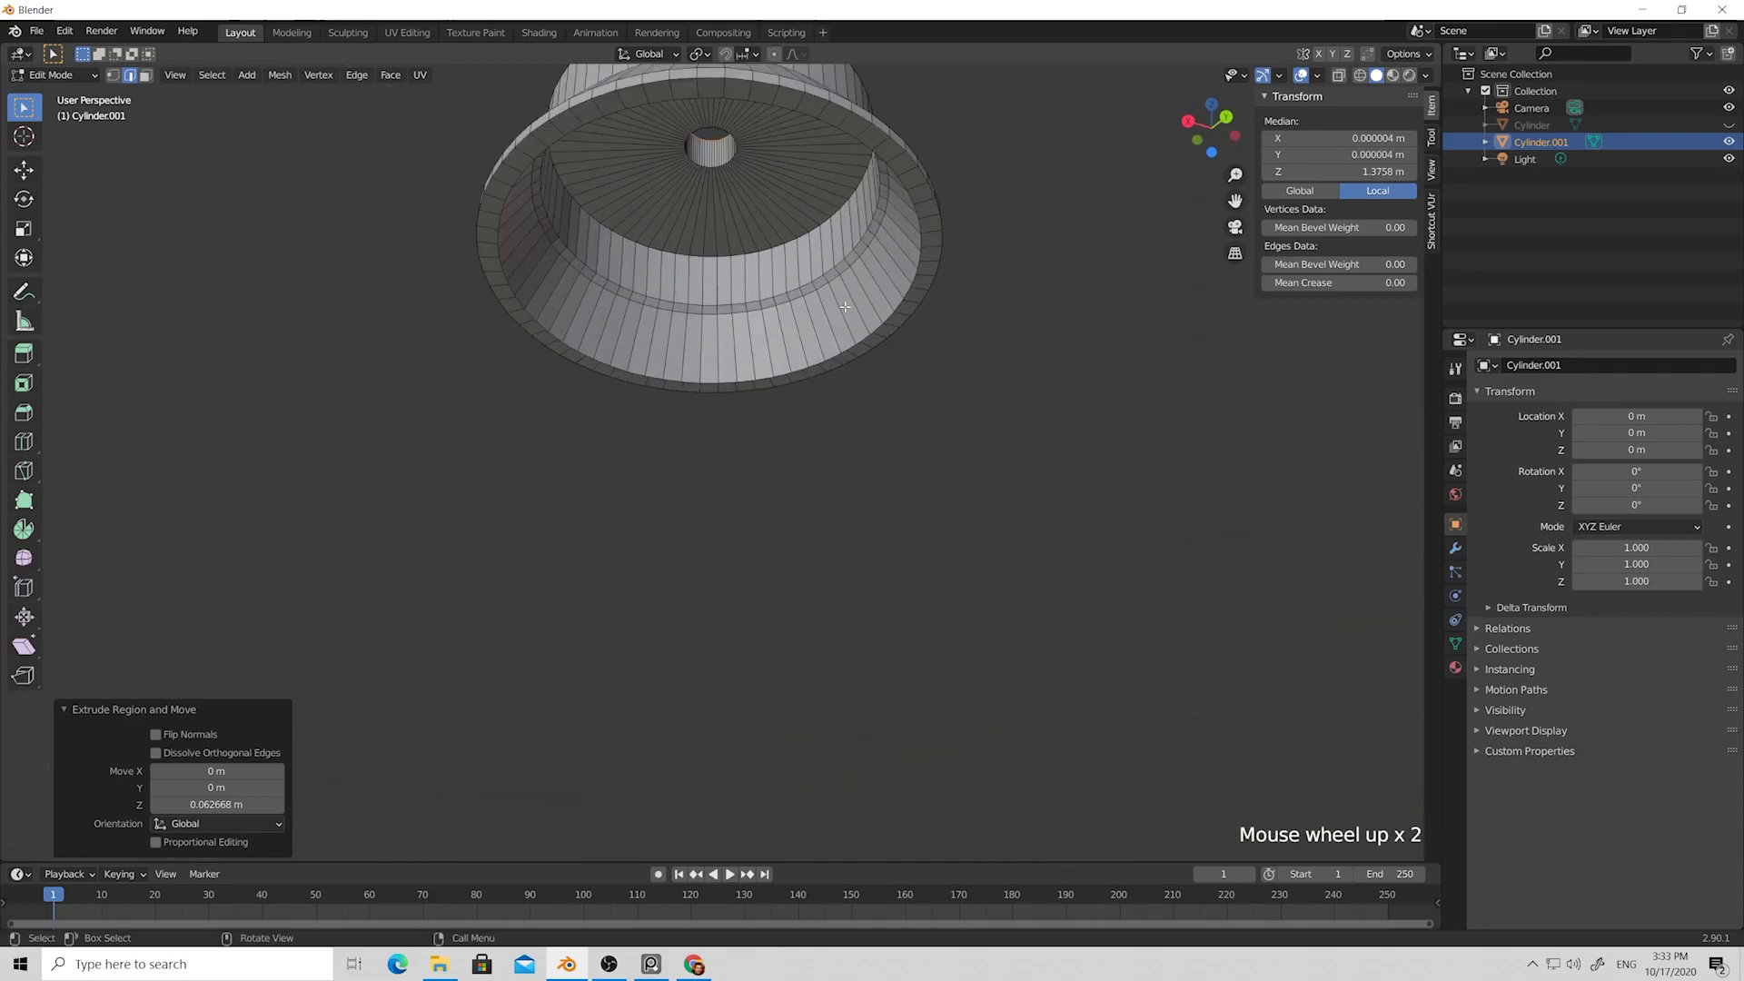
pyautogui.scroll(2, 916, 289)
pyautogui.click(946, 272)
pyautogui.keyDown('alt'); pyautogui.click(946, 272); pyautogui.keyUp('alt')
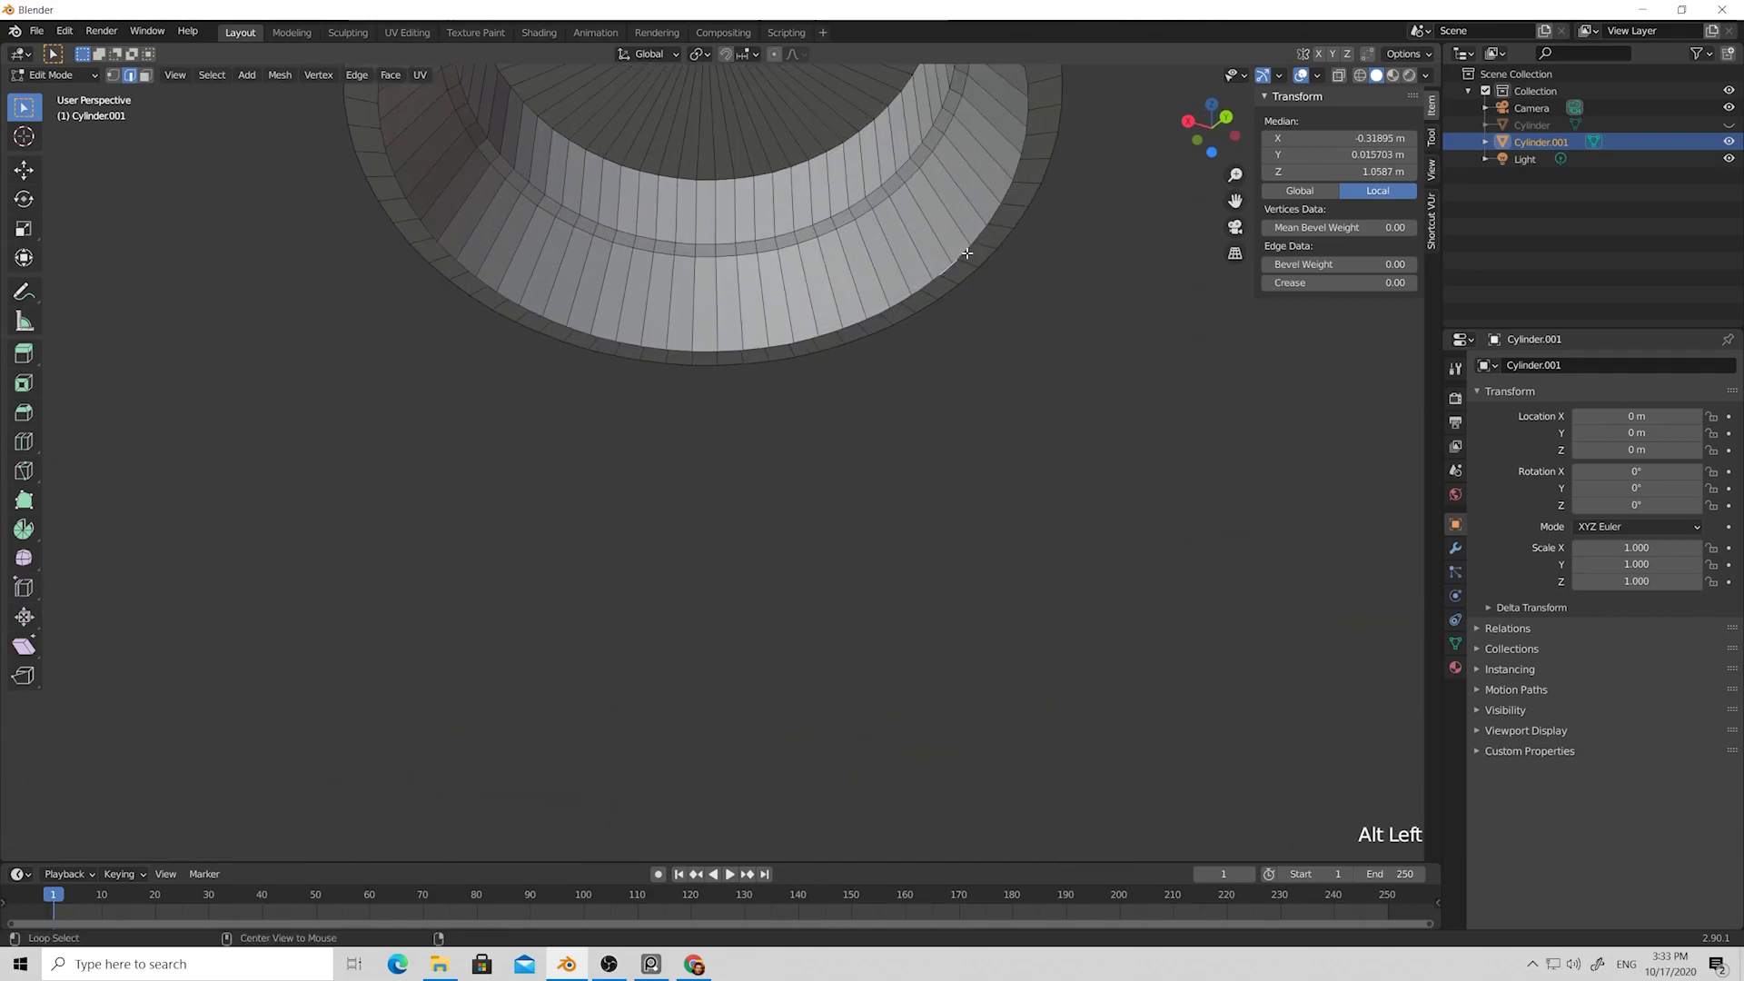
pyautogui.scroll(-2, 946, 272)
pyautogui.moveTo(865, 292); pyautogui.dragTo(849, 337, button='middle')
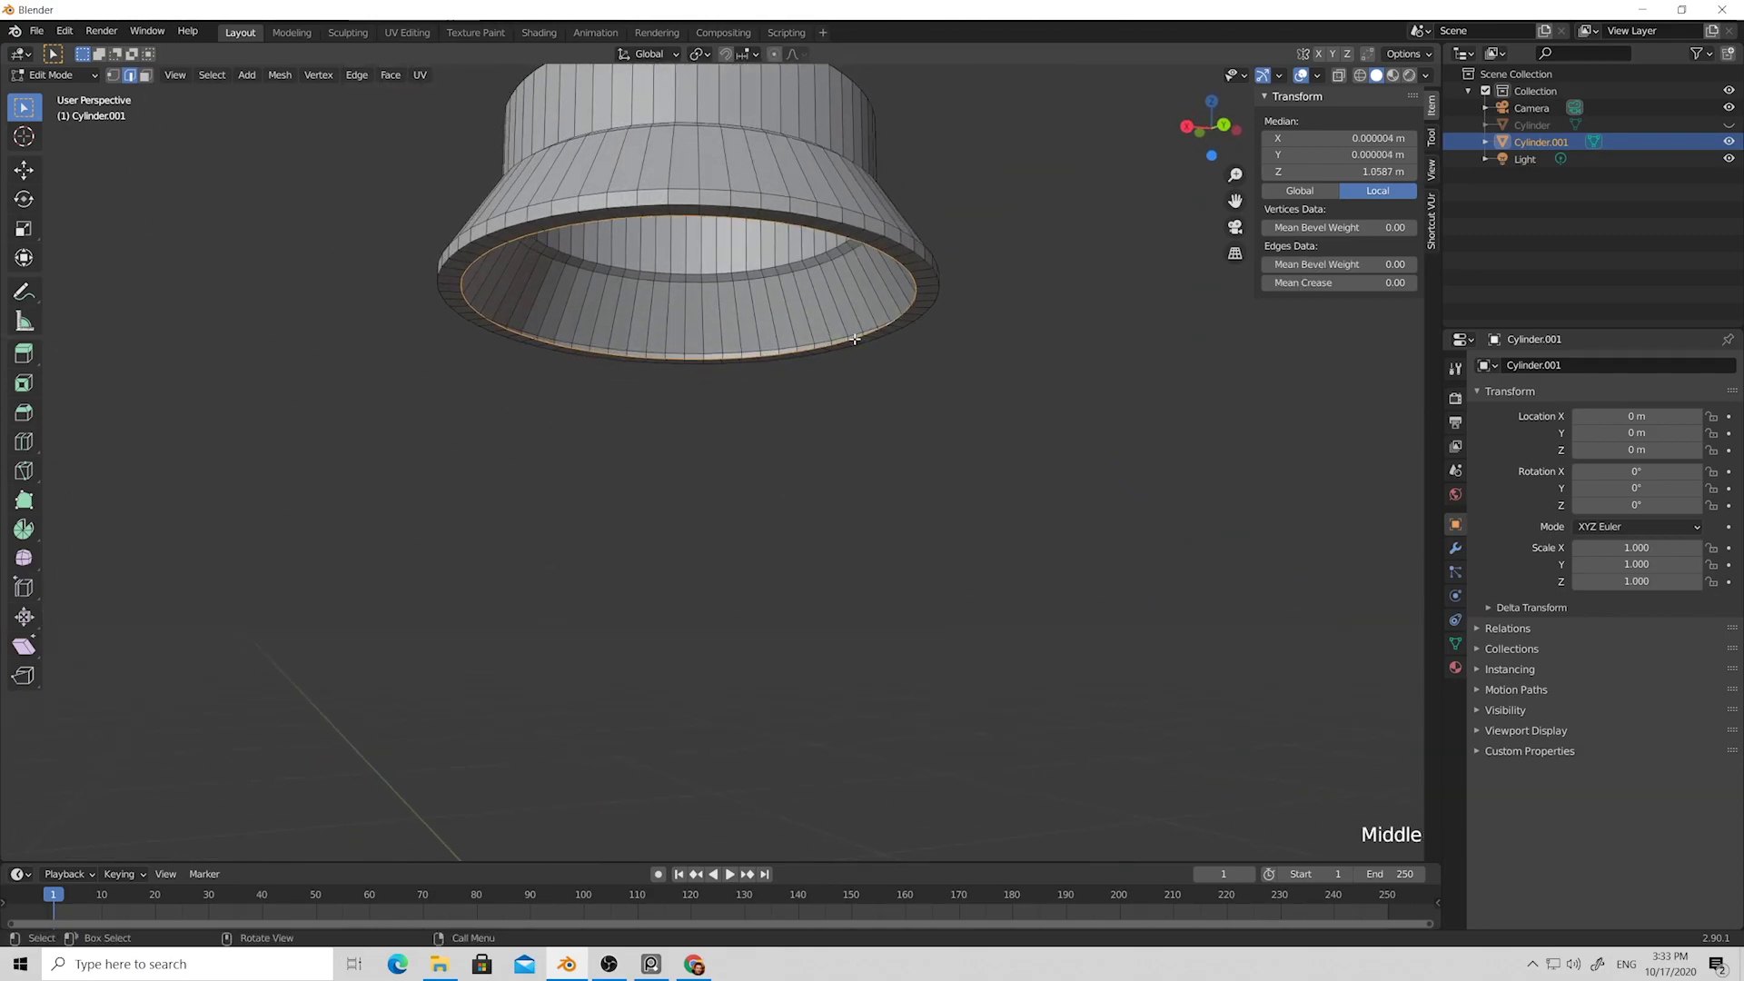
pyautogui.press('e')
pyautogui.press('z')
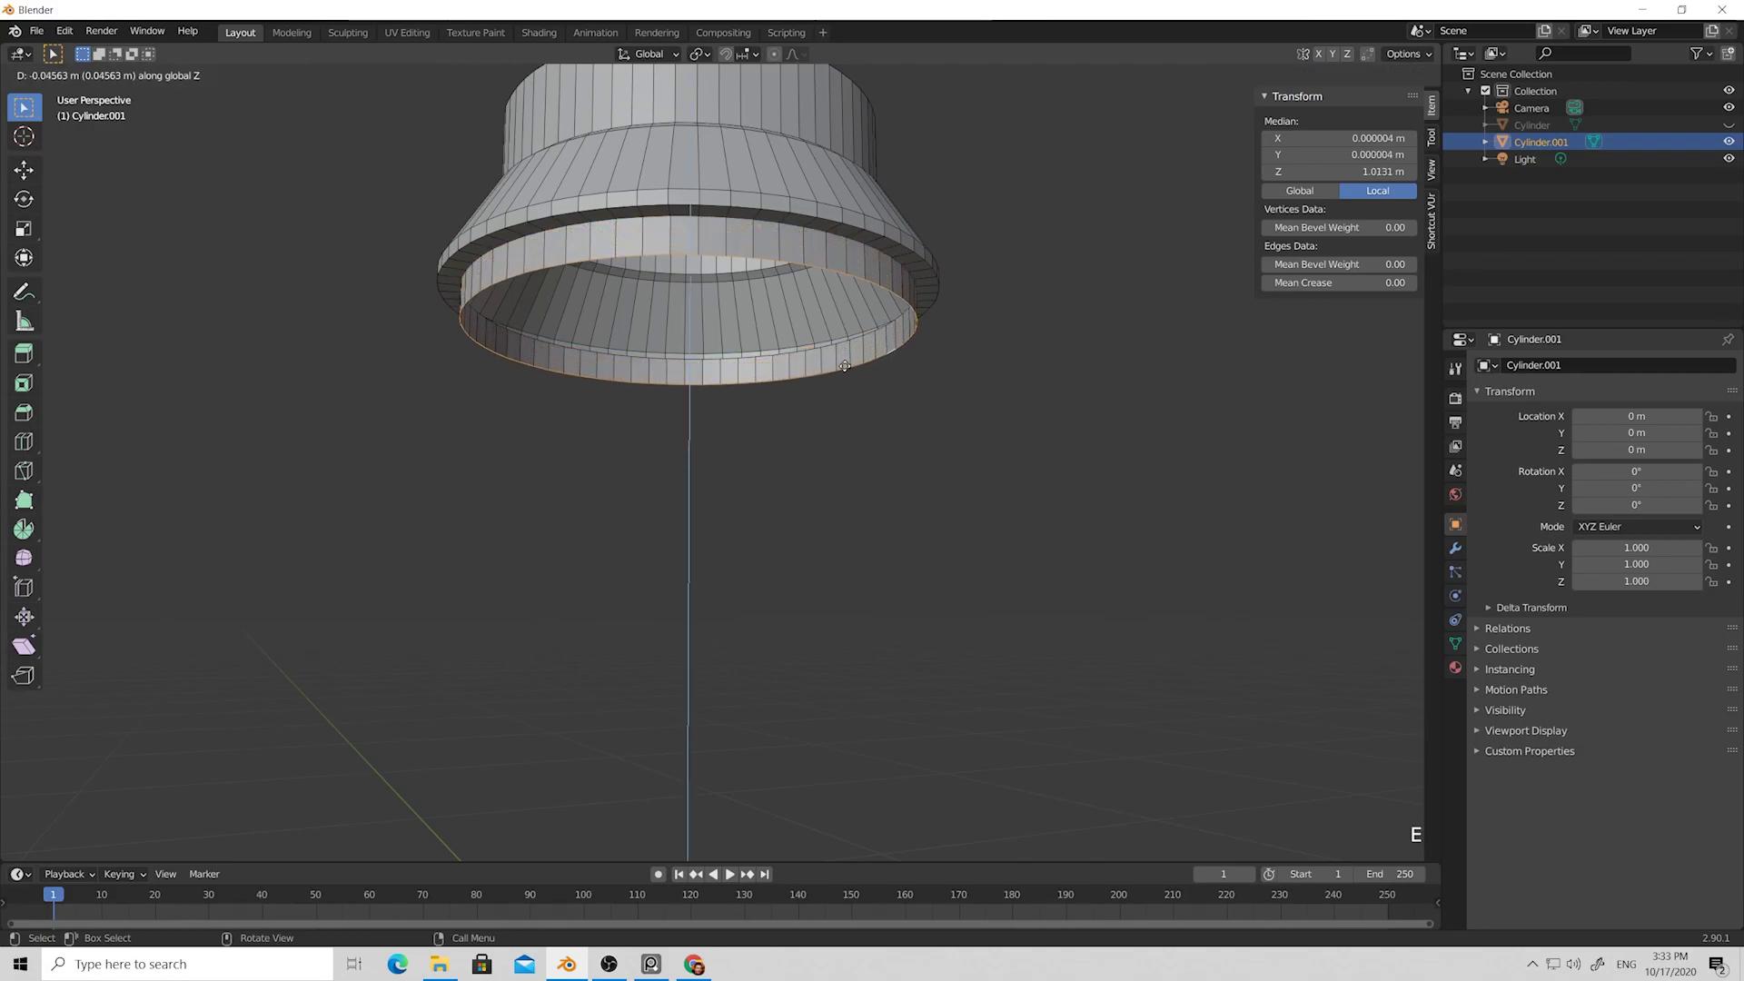
pyautogui.click(843, 360)
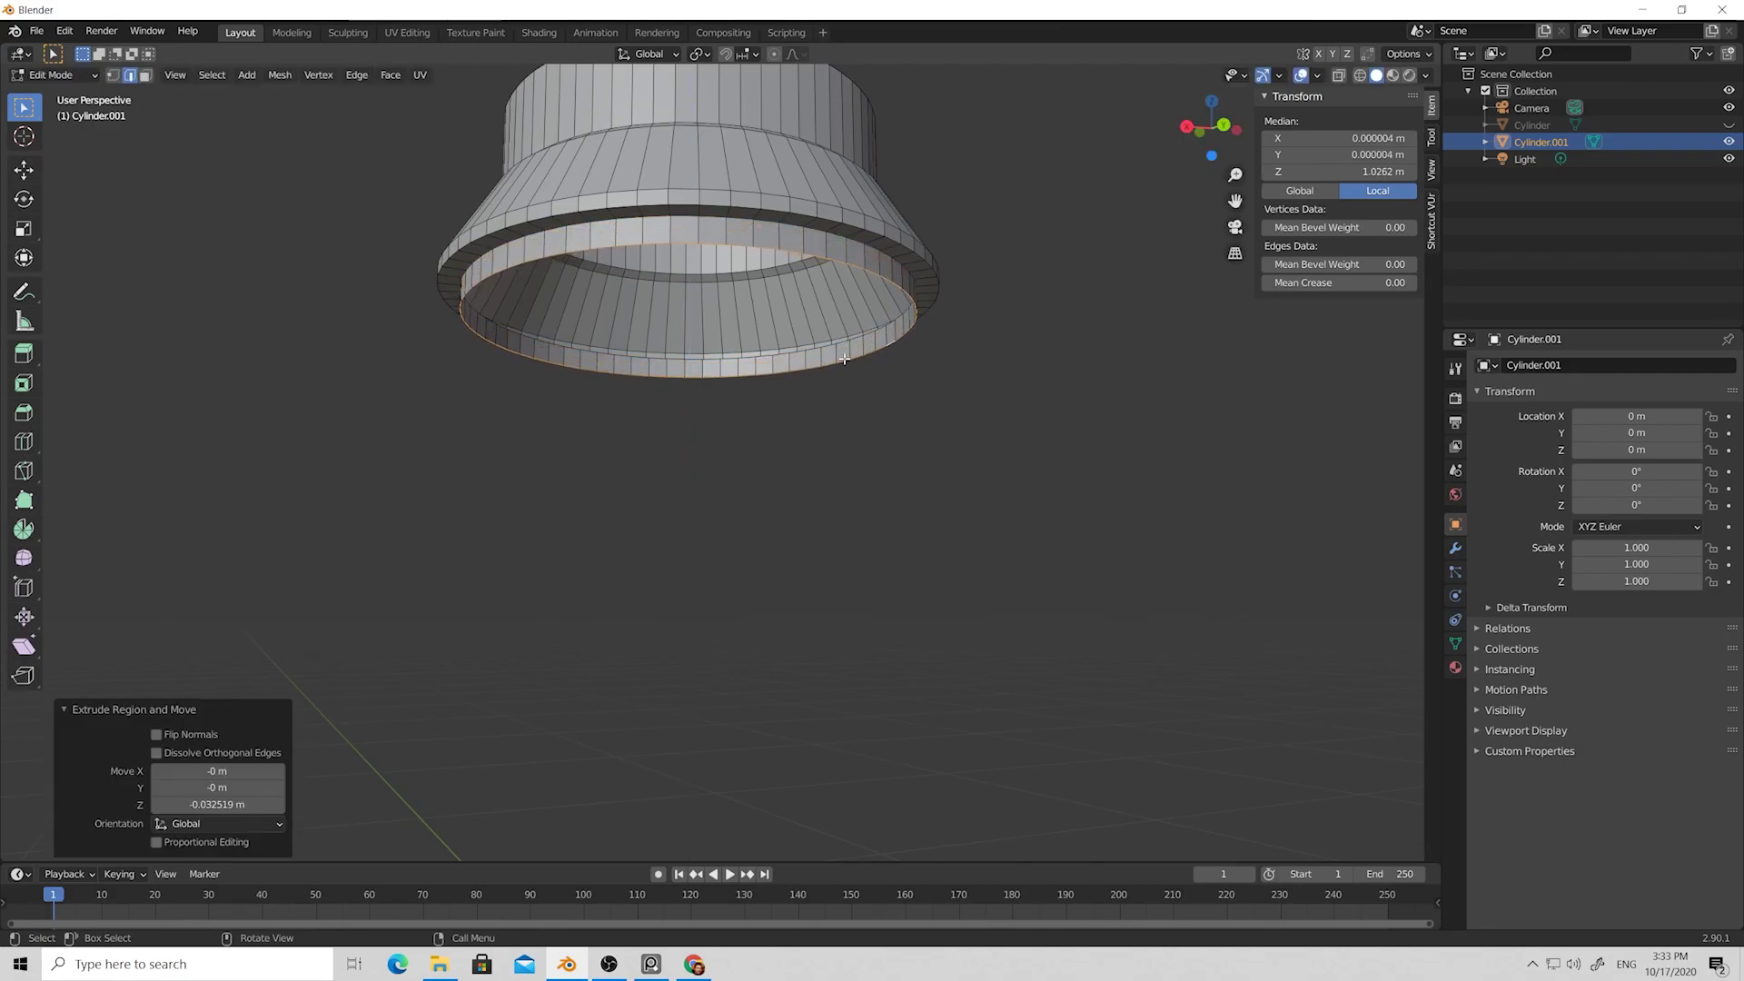
# Unhide the body, select the whole lid, and lower it about 0.0156 m on Z.
pyautogui.moveTo(844, 361); pyautogui.dragTo(759, 411, button='middle')
pyautogui.click(1729, 124)
pyautogui.scroll(-2, 1181, 281)
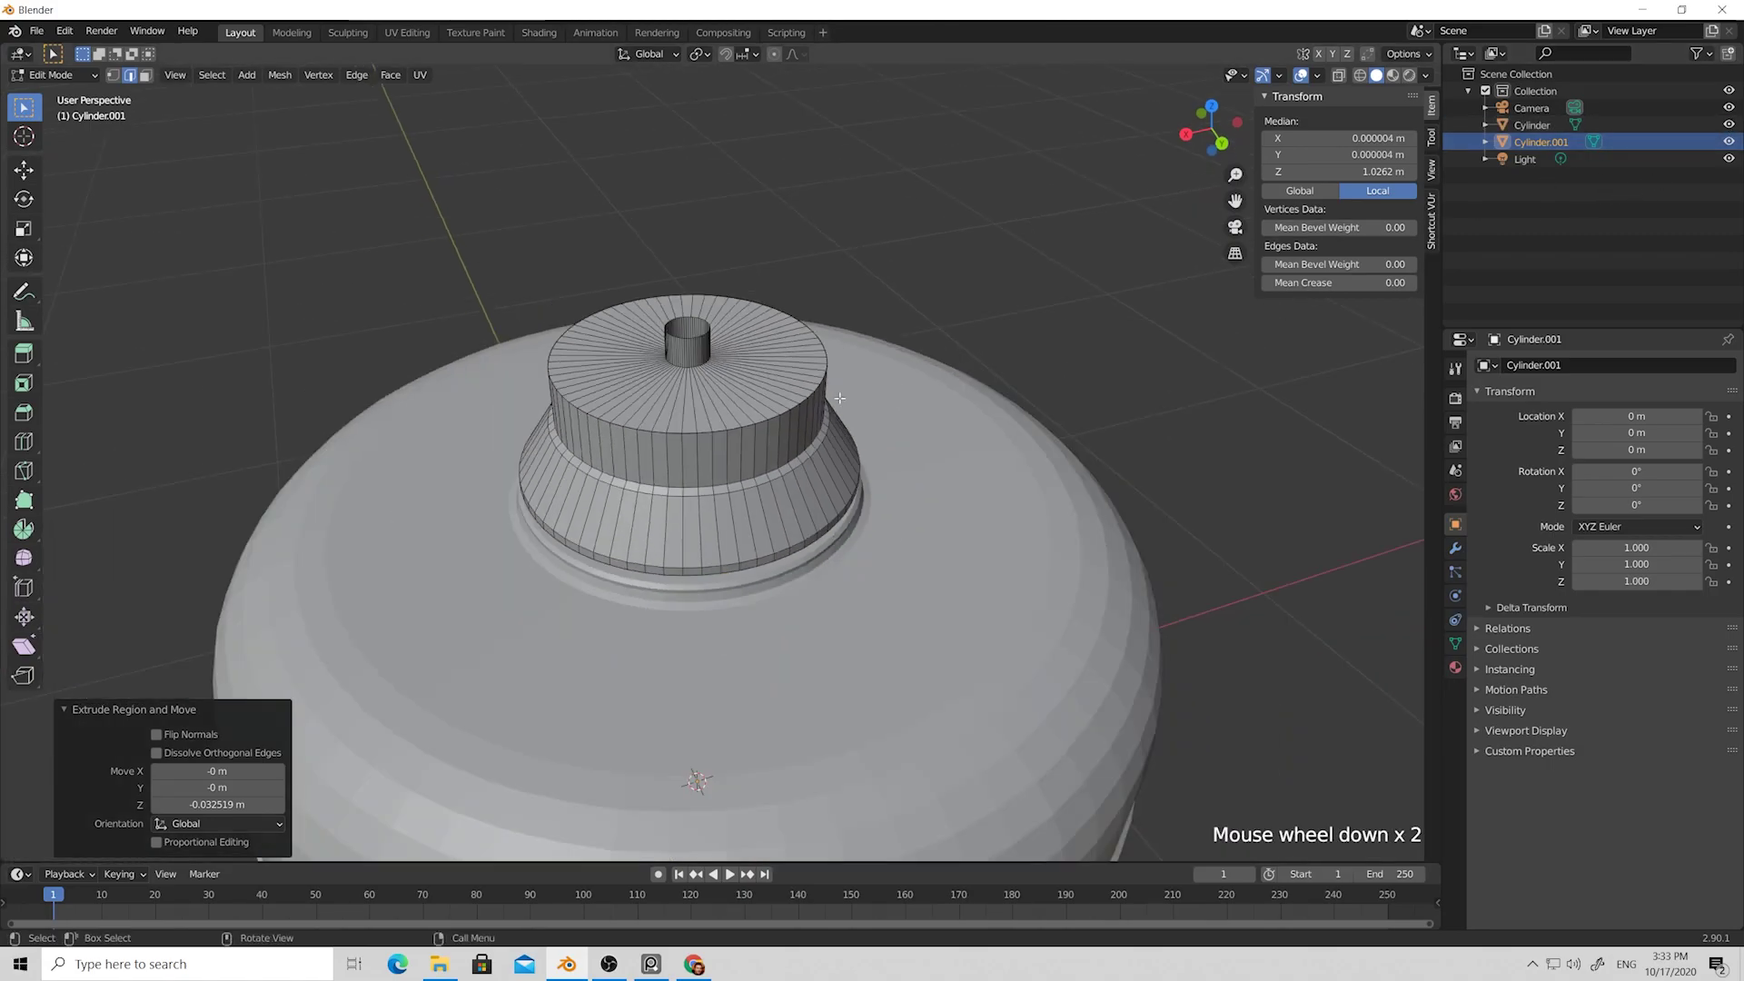
pyautogui.moveTo(1045, 300); pyautogui.dragTo(824, 349, button='middle')
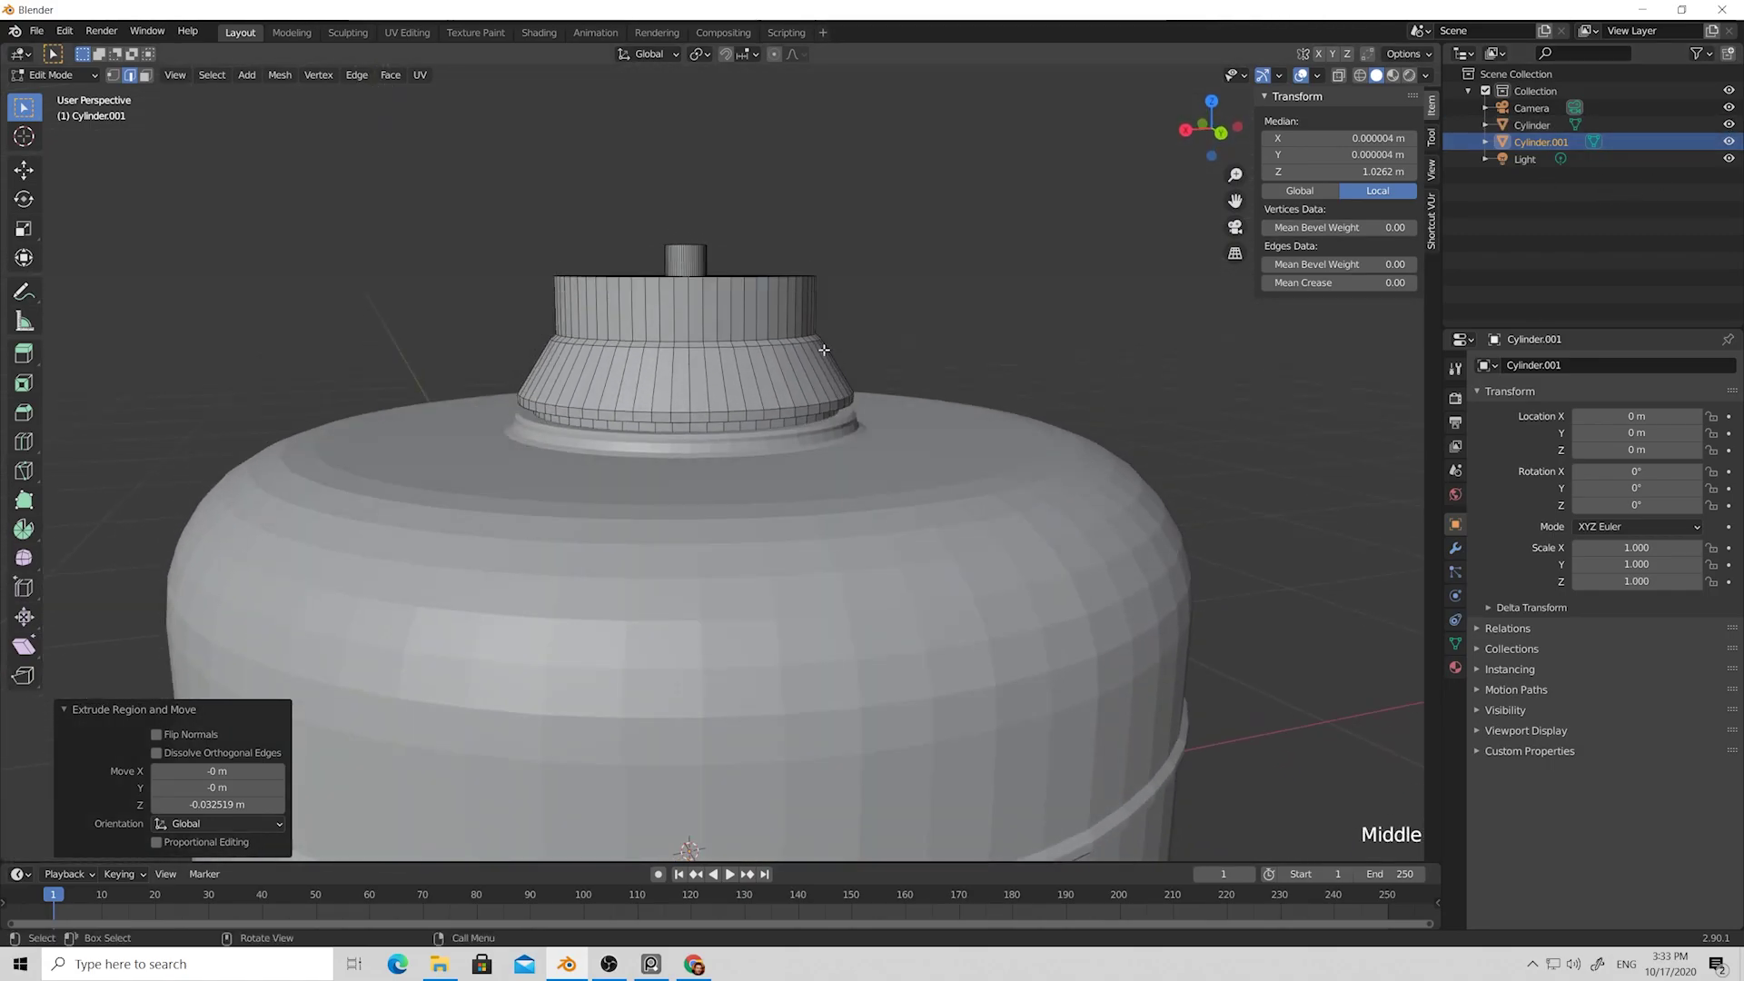
pyautogui.press('l')
pyautogui.press('z')
pyautogui.click(746, 367)
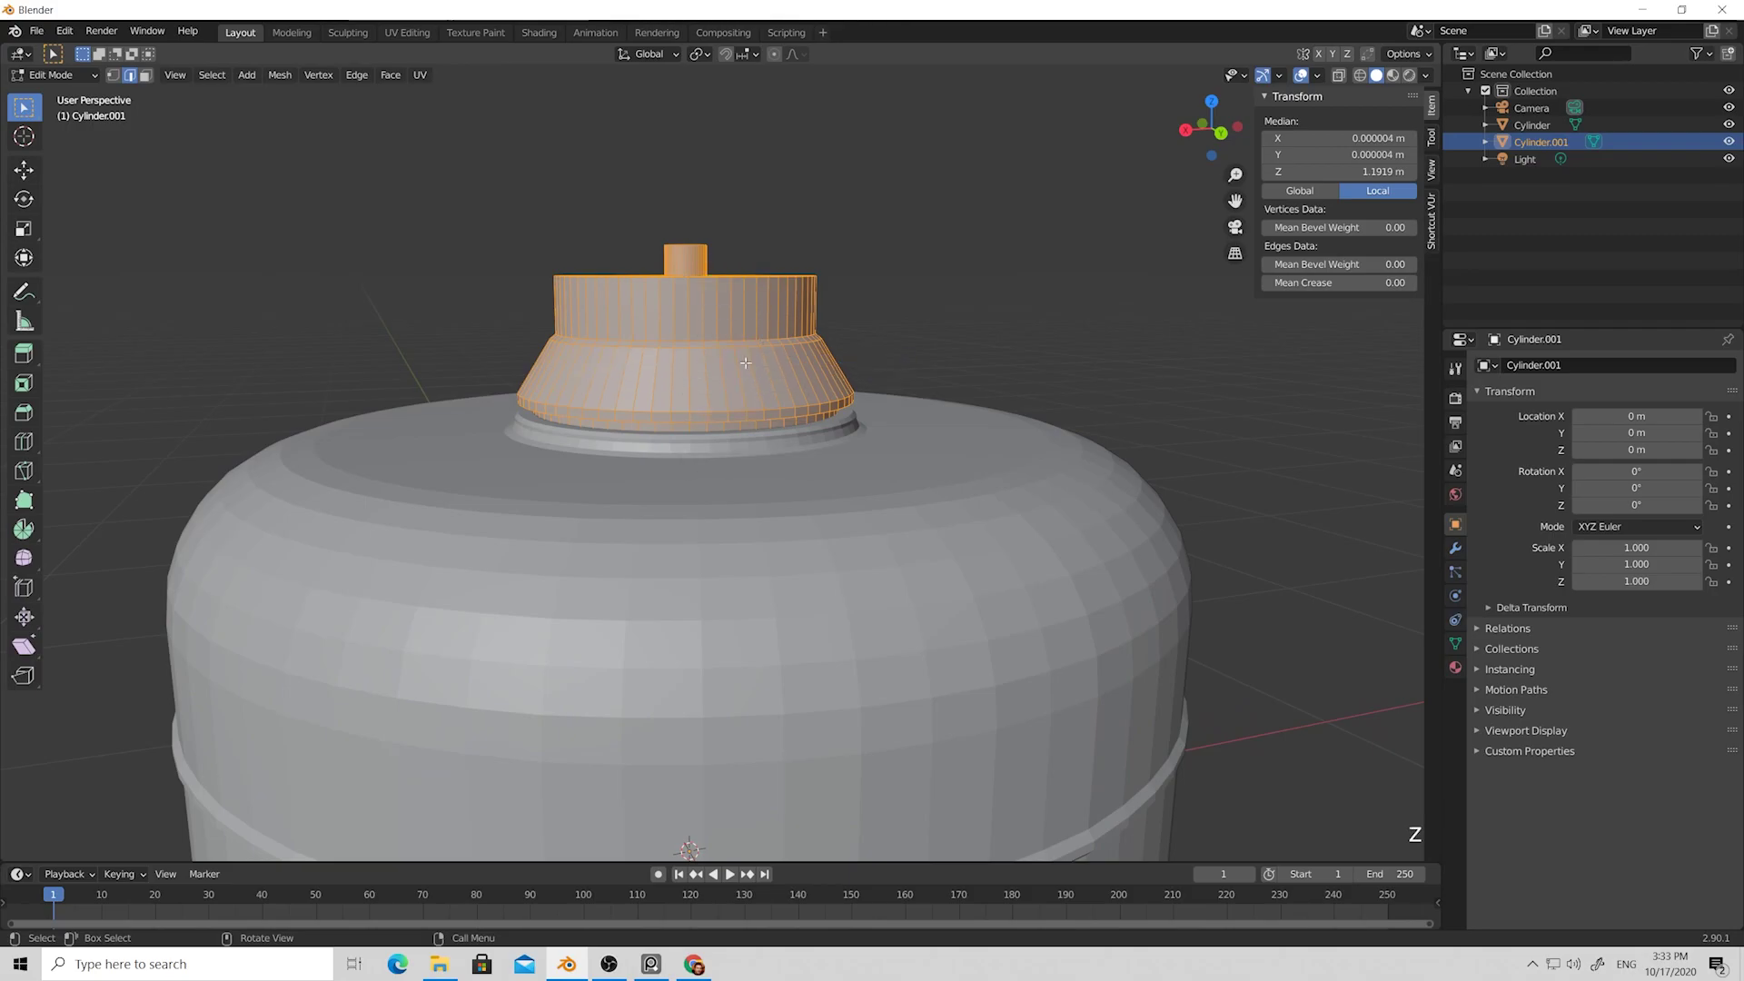
pyautogui.press('g')
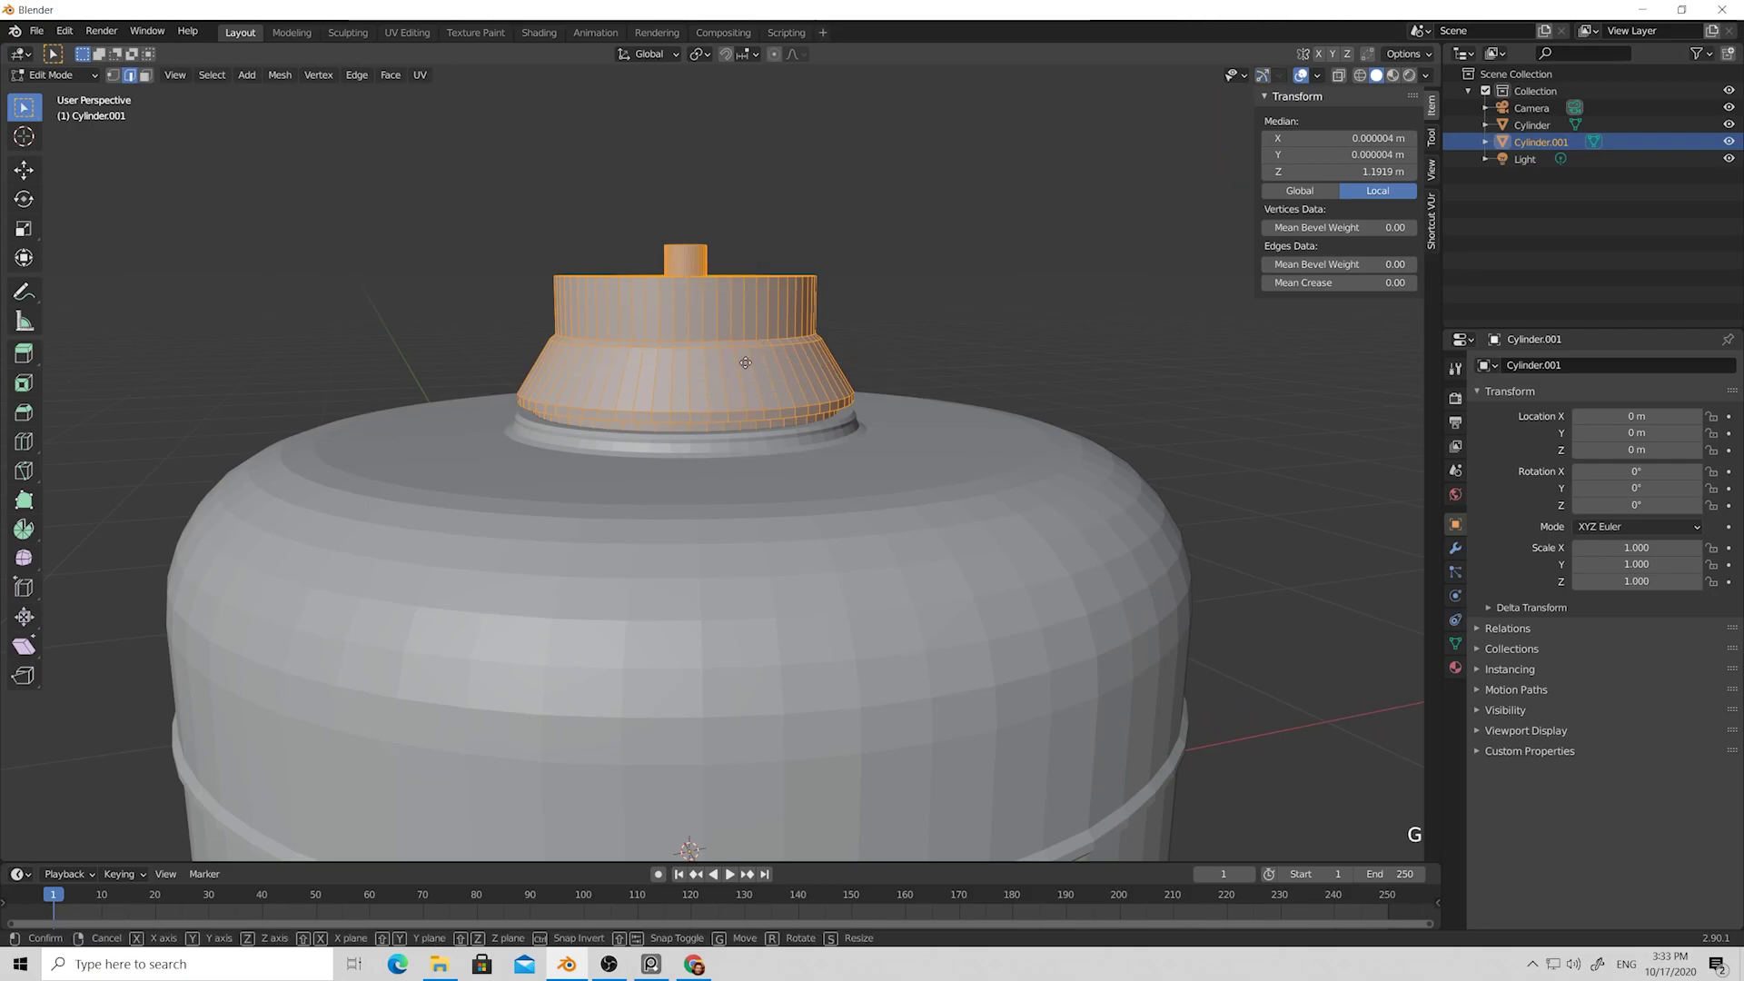
pyautogui.press('z')
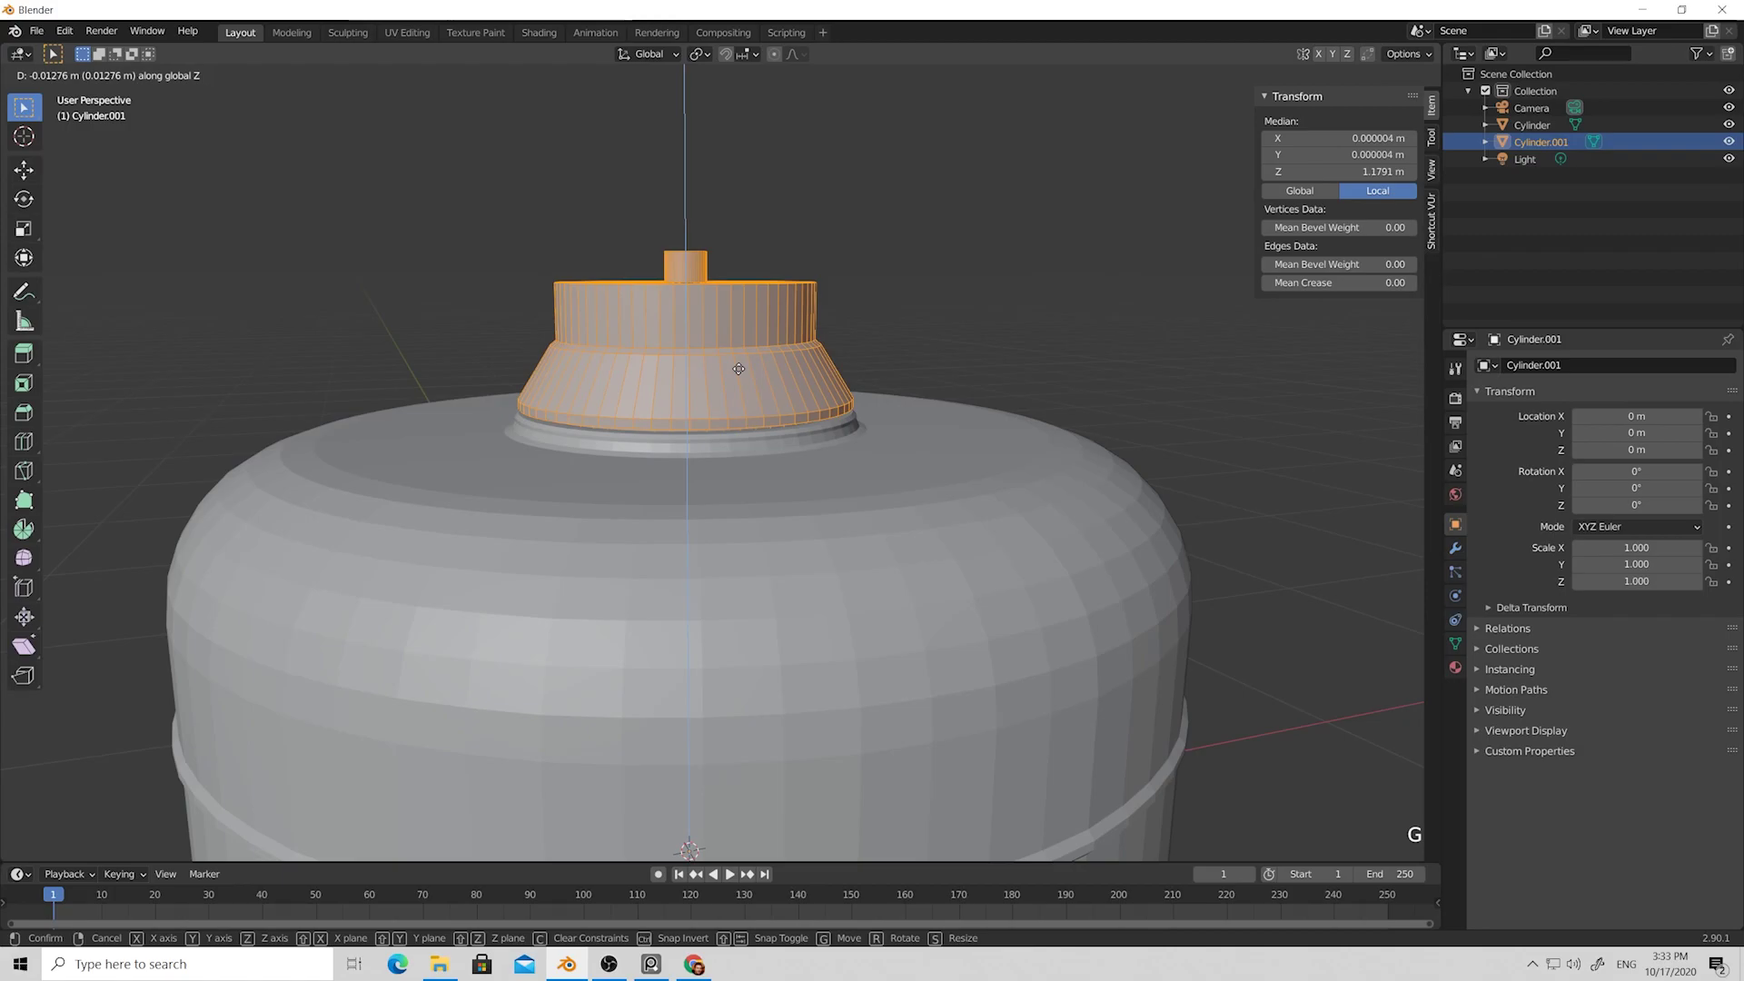
pyautogui.click(739, 370)
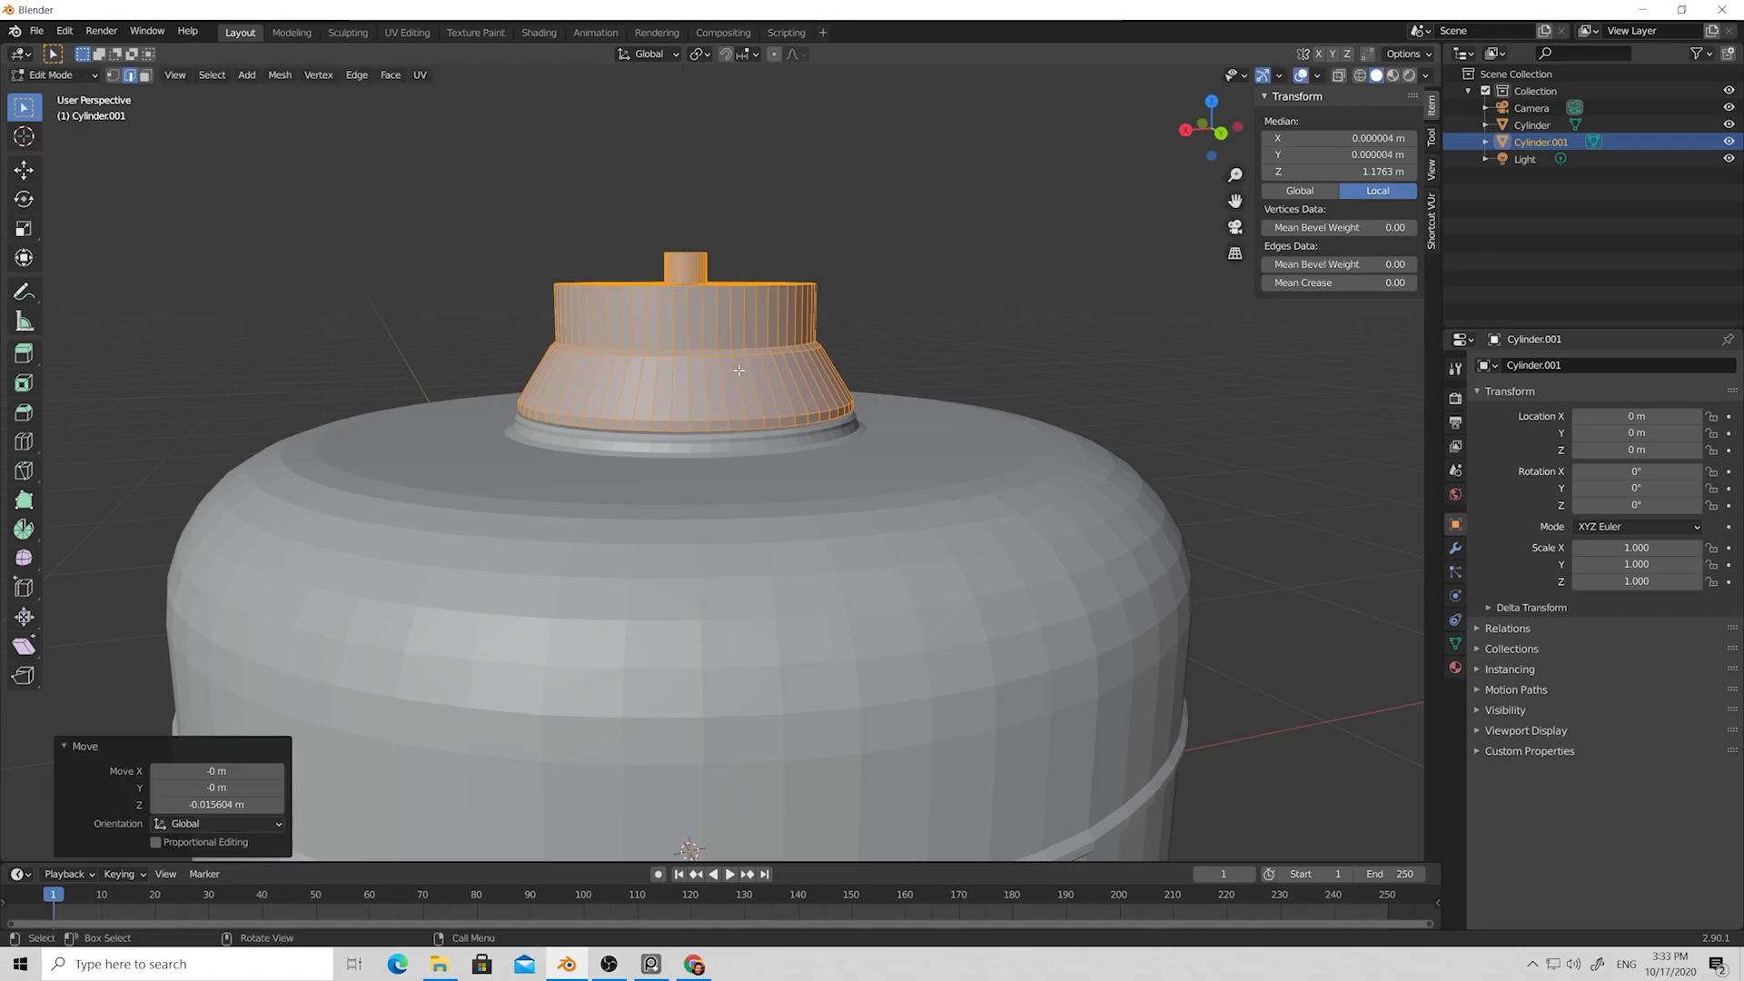
pyautogui.click(875, 281)
pyautogui.moveTo(875, 281); pyautogui.dragTo(807, 349, button='middle')
pyautogui.scroll(-2, 807, 349)
# Bevel the lid's top outer rim loop with 4 segments, about 0.0331 m wide.
pyautogui.scroll(4, 807, 349)
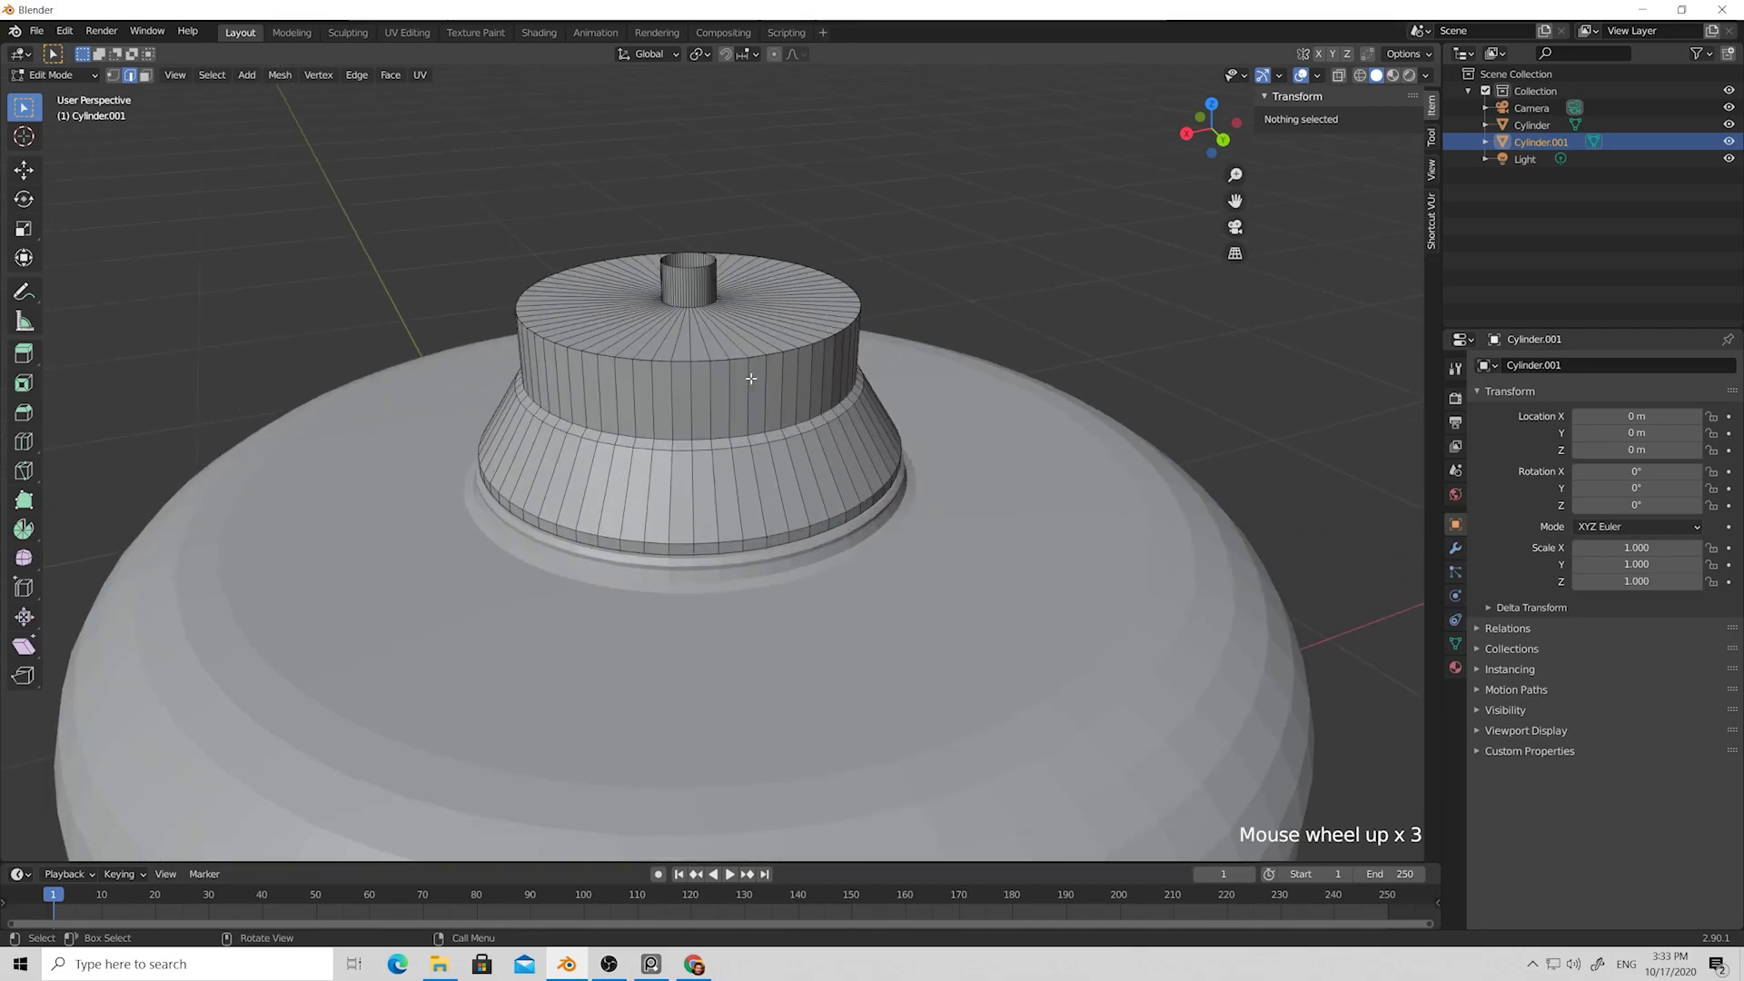
pyautogui.press('2')
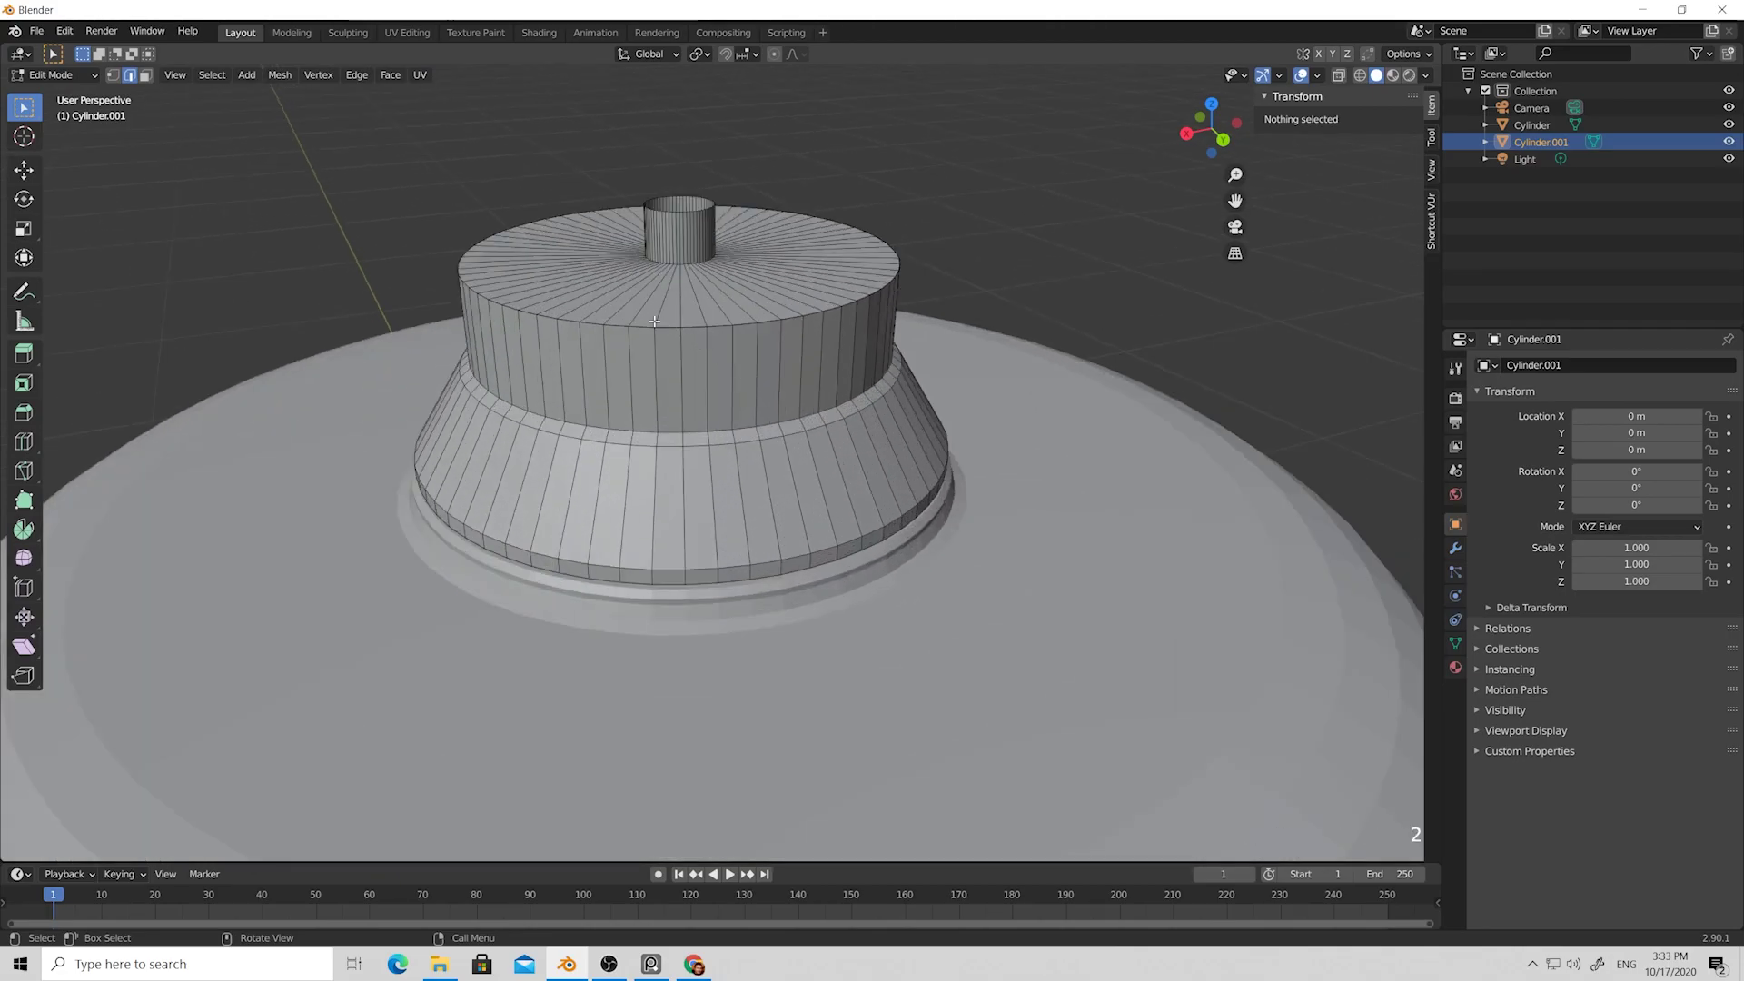
pyautogui.keyDown('alt'); pyautogui.click(666, 327); pyautogui.keyUp('alt')
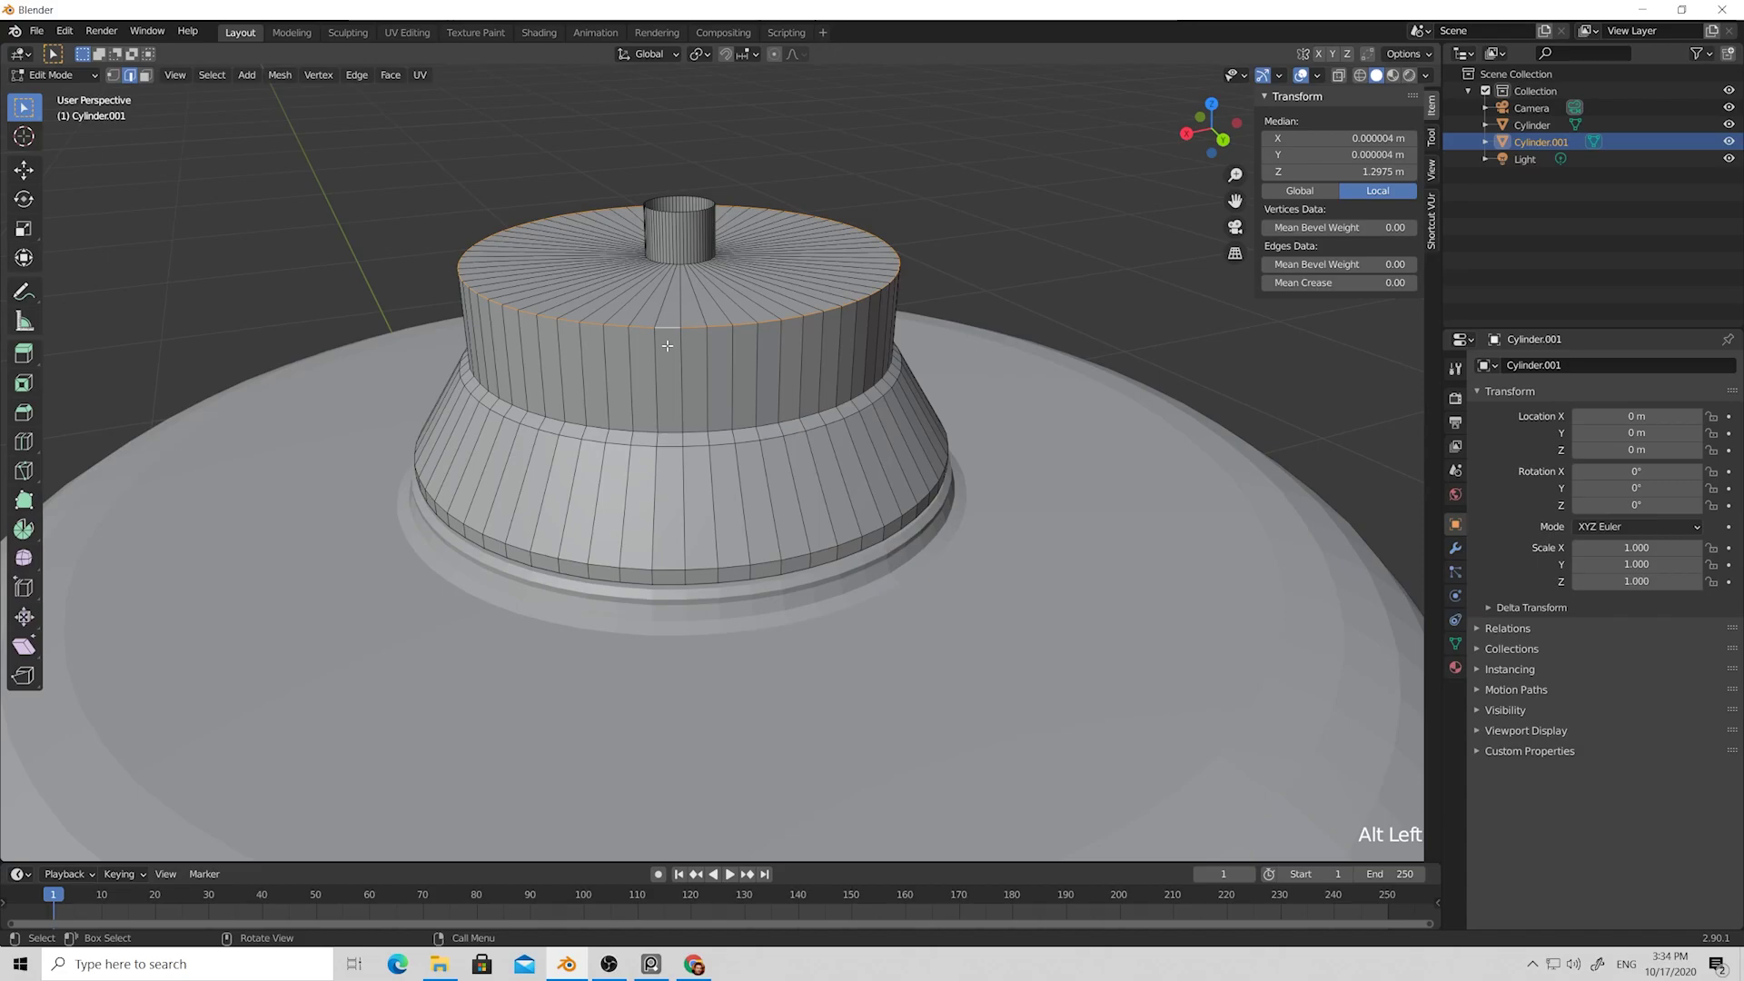
pyautogui.press('g')
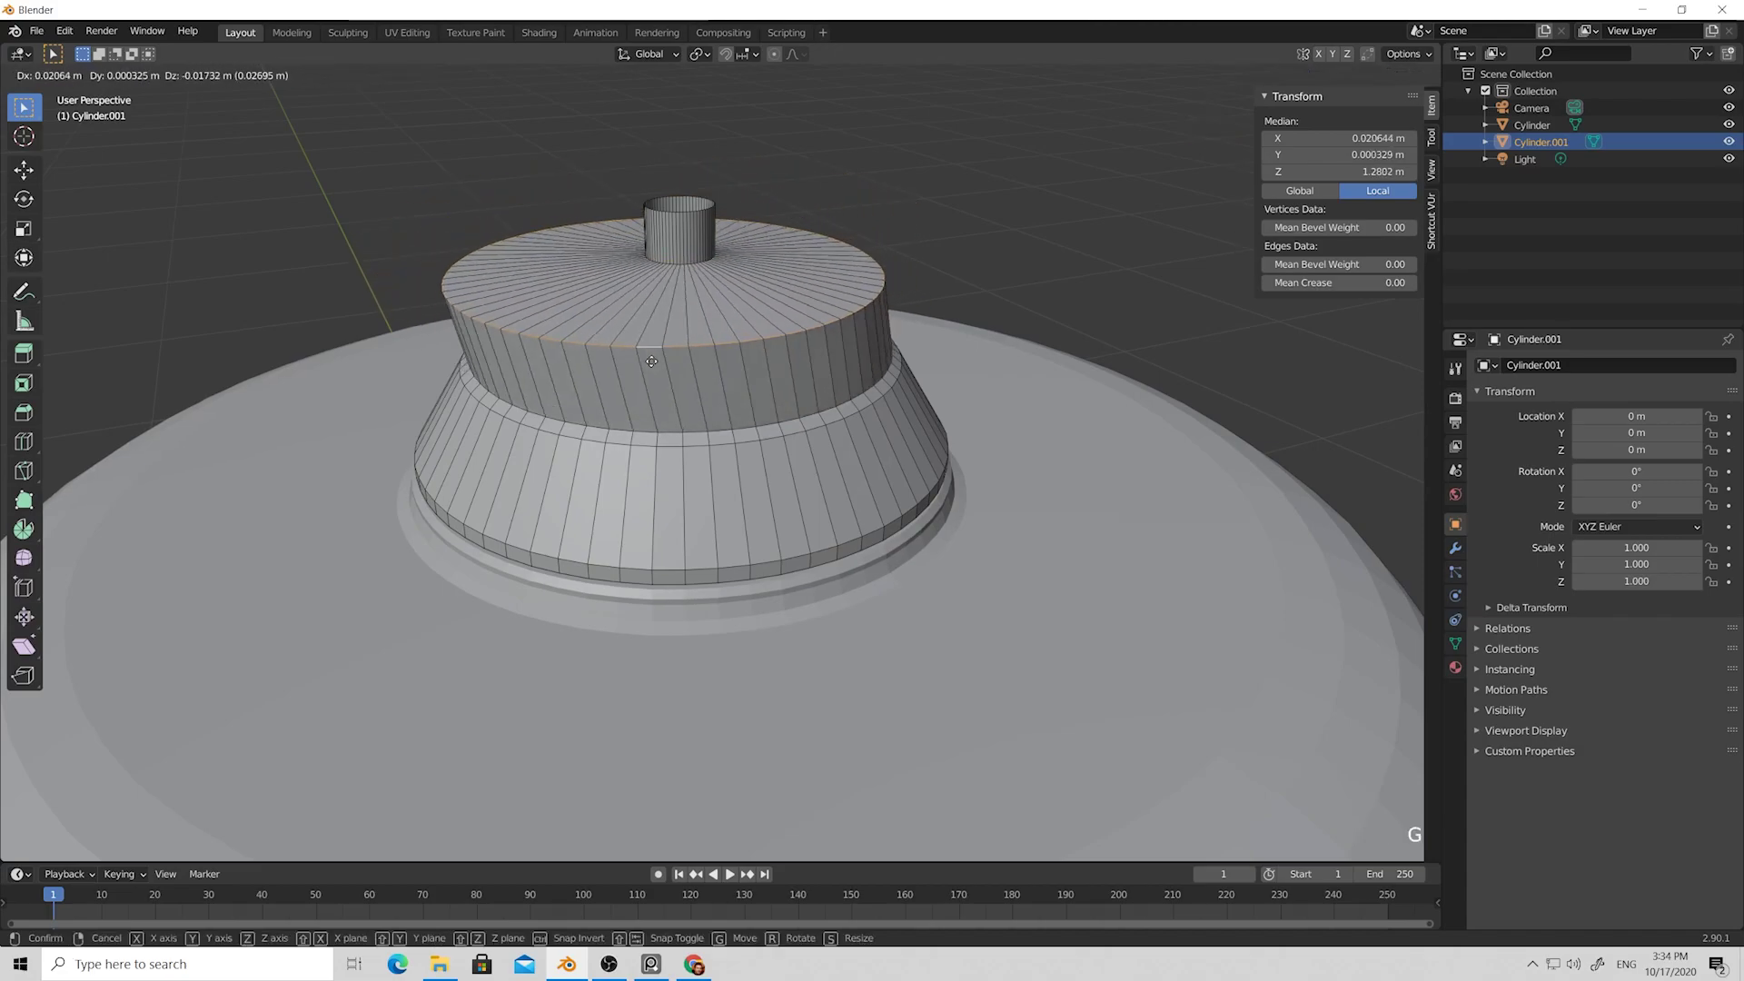
pyautogui.rightClick(676, 352)
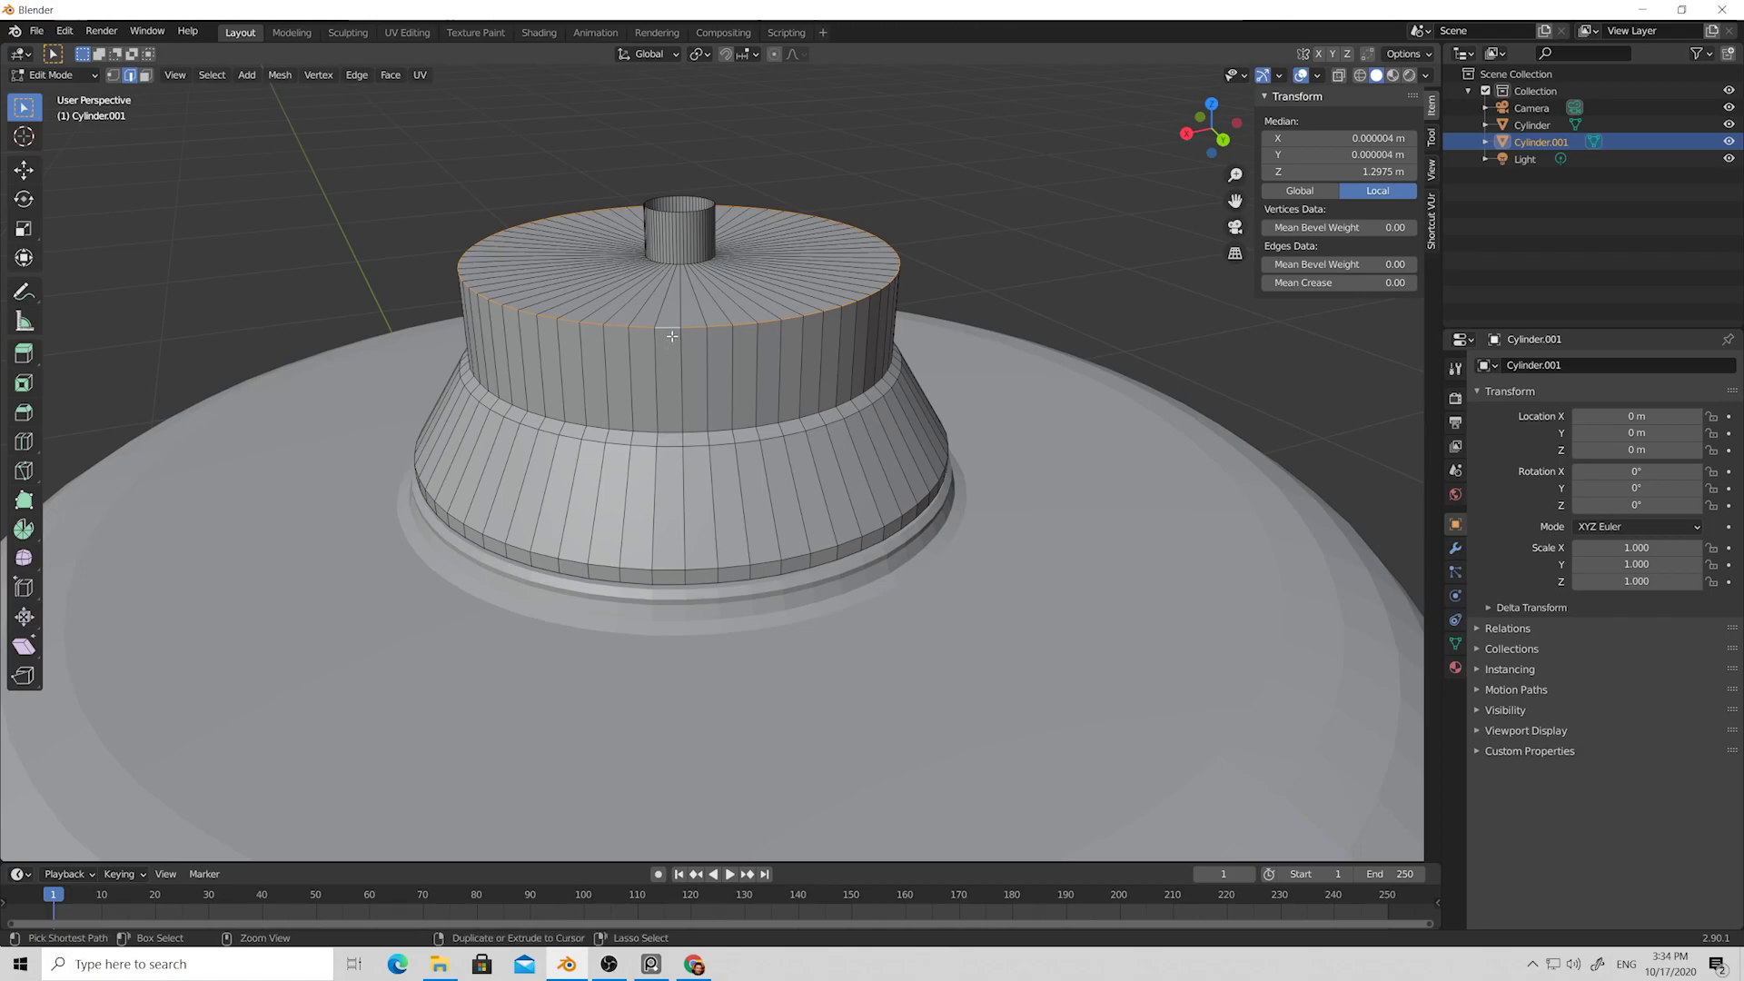
pyautogui.hotkey('ctrl', 'b')
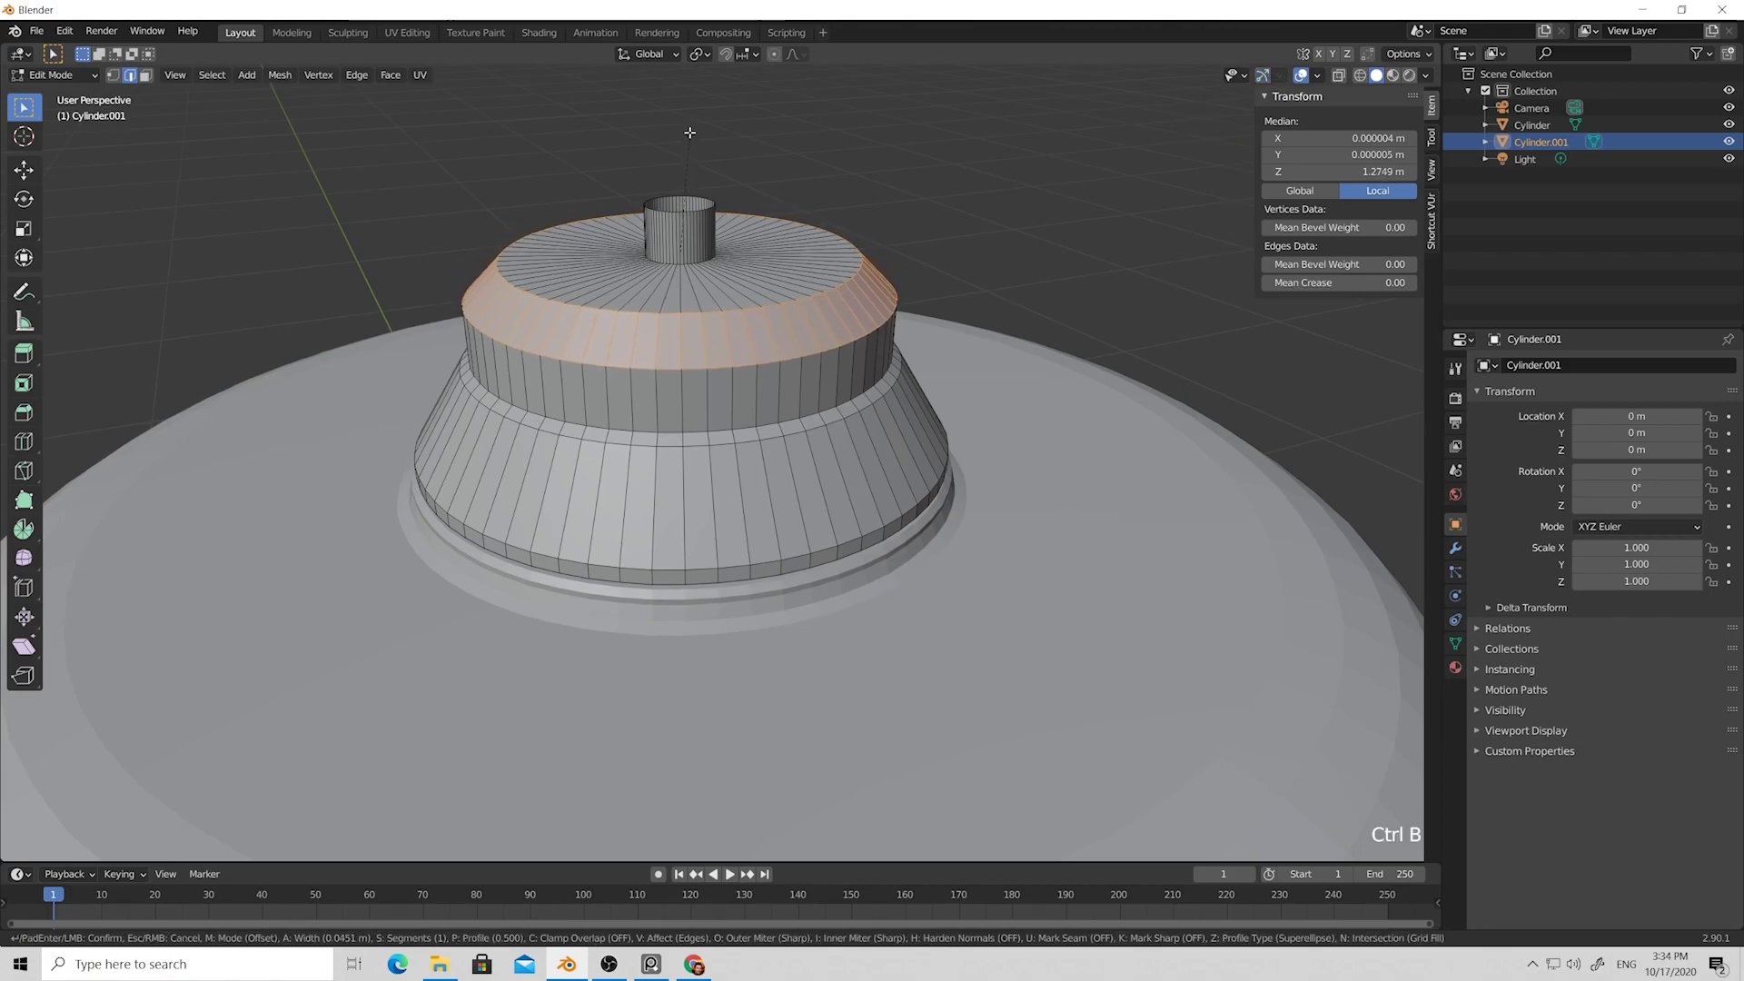
pyautogui.scroll(3, 690, 133)
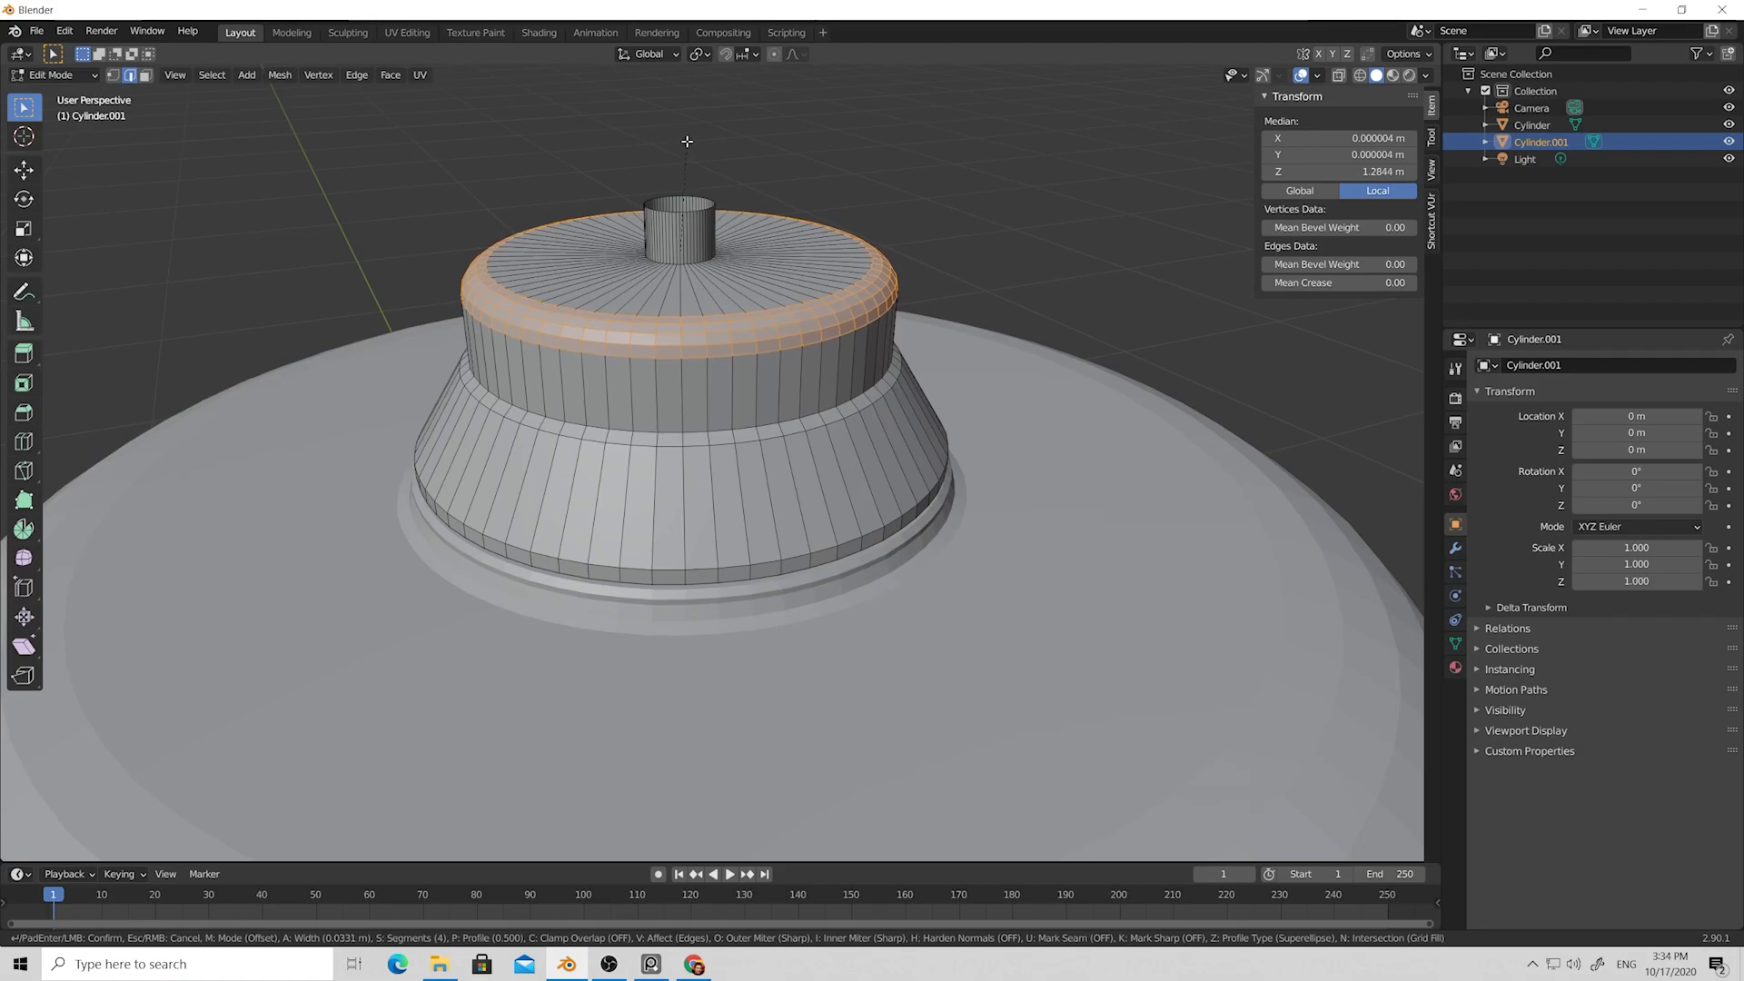
pyautogui.click(687, 141)
pyautogui.hotkey('alt', 'a')
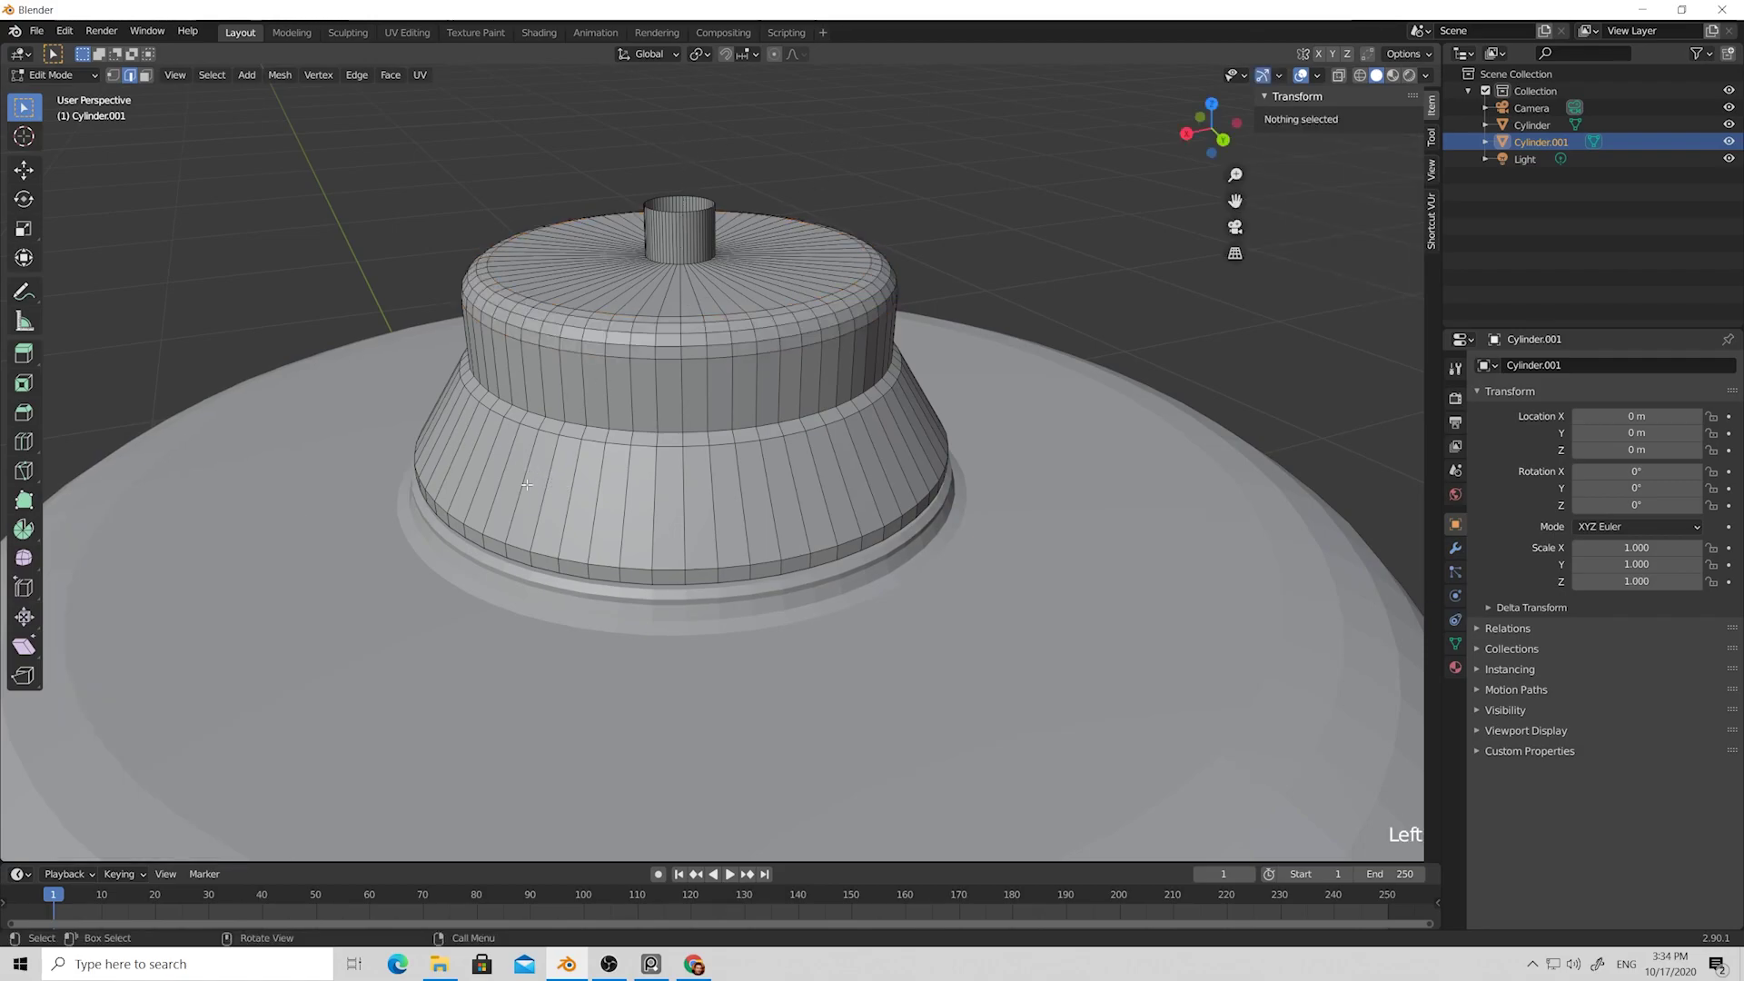
# Loop-cut the flared band, scale the new loop to 0.925, lower it slightly, and bevel it.
pyautogui.hotkey('ctrl', 'r')
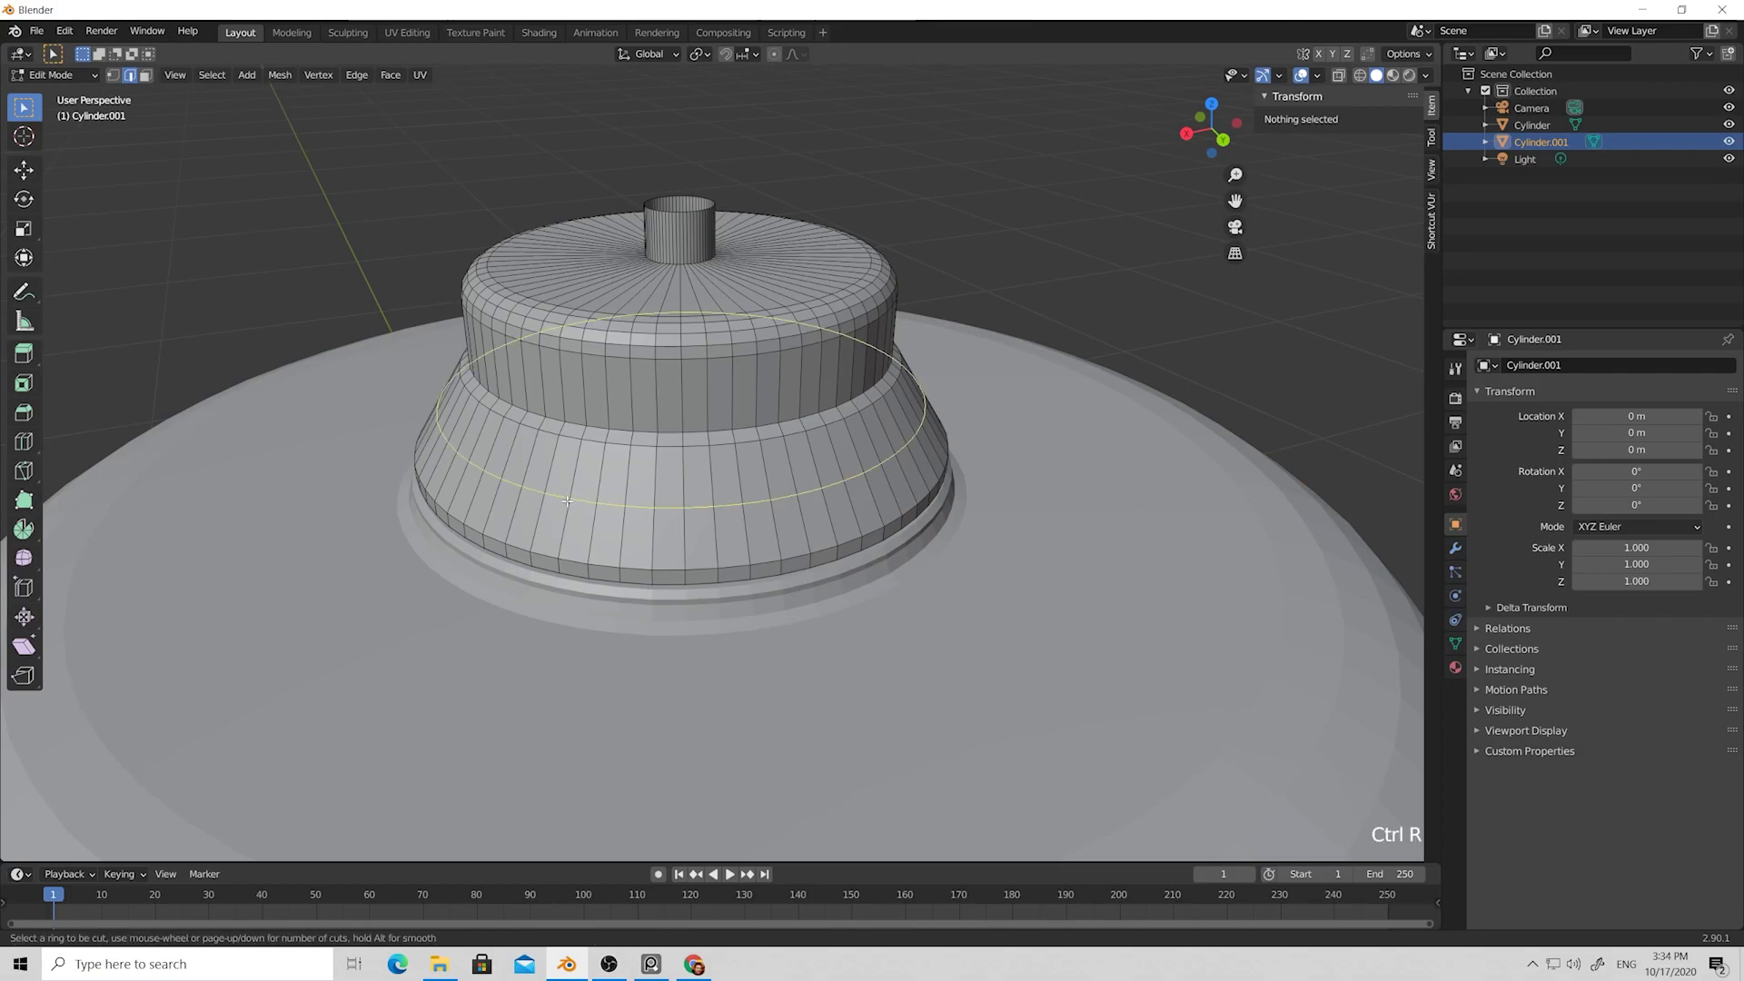
pyautogui.click(567, 501)
pyautogui.click(567, 500)
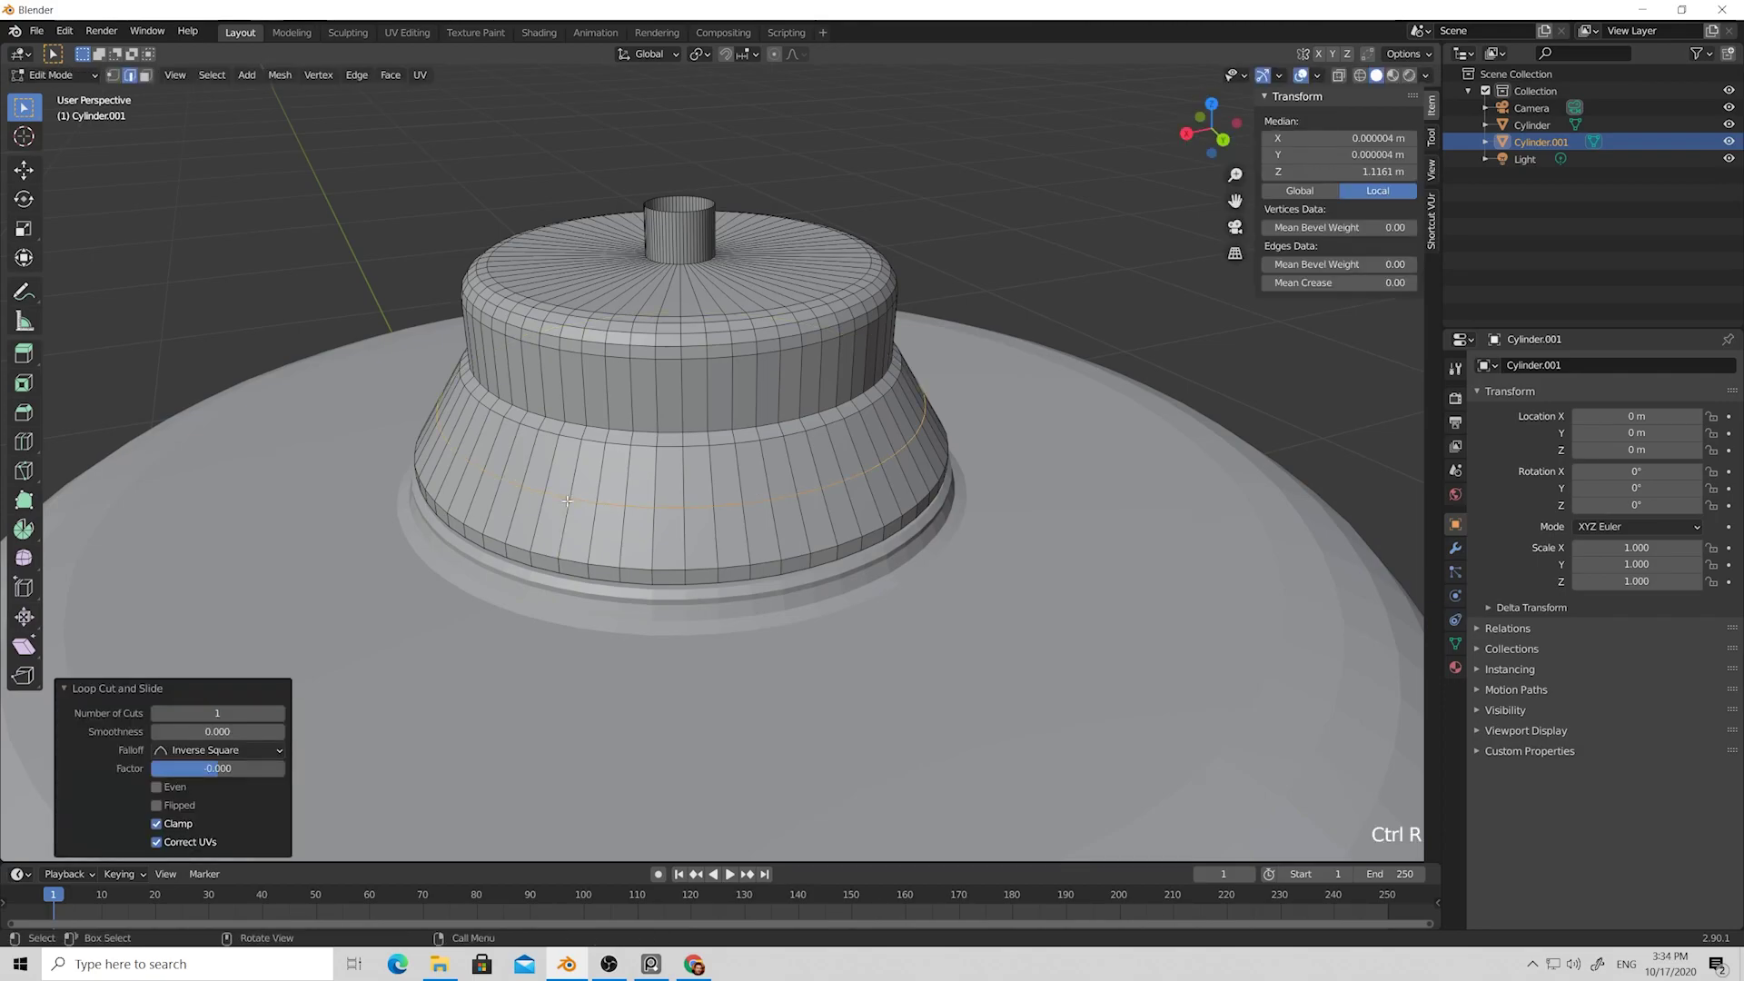
pyautogui.press('s')
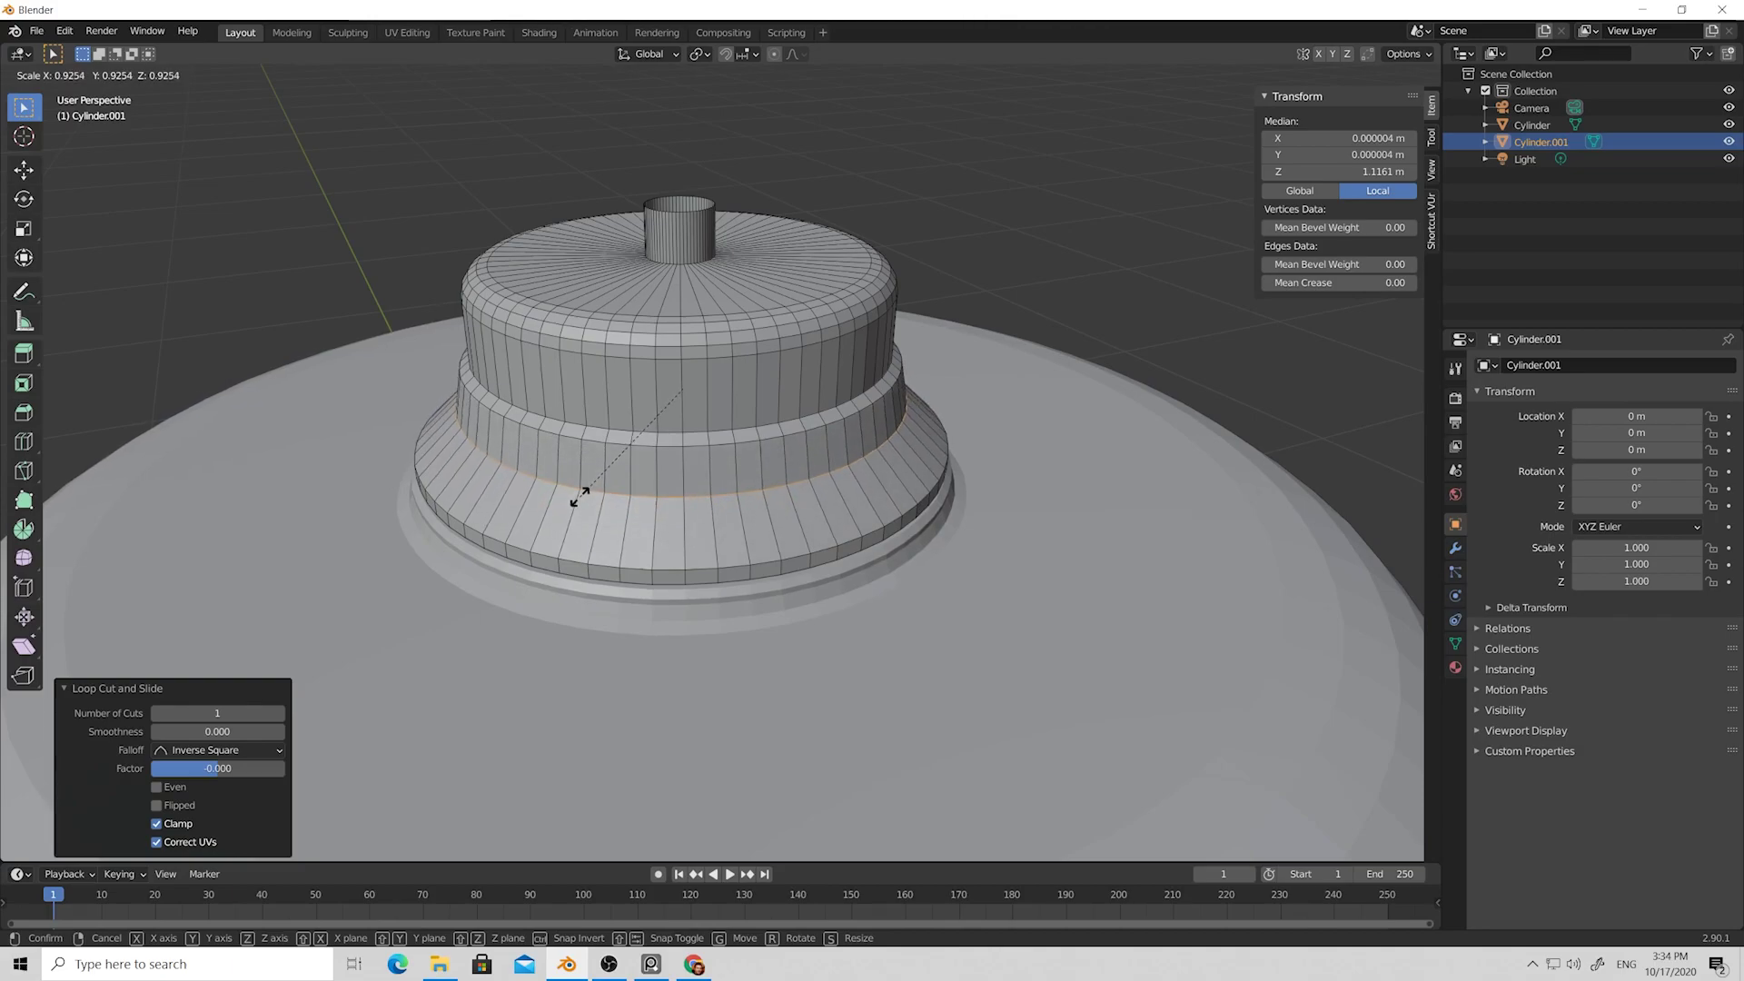
pyautogui.click(582, 494)
pyautogui.press('g')
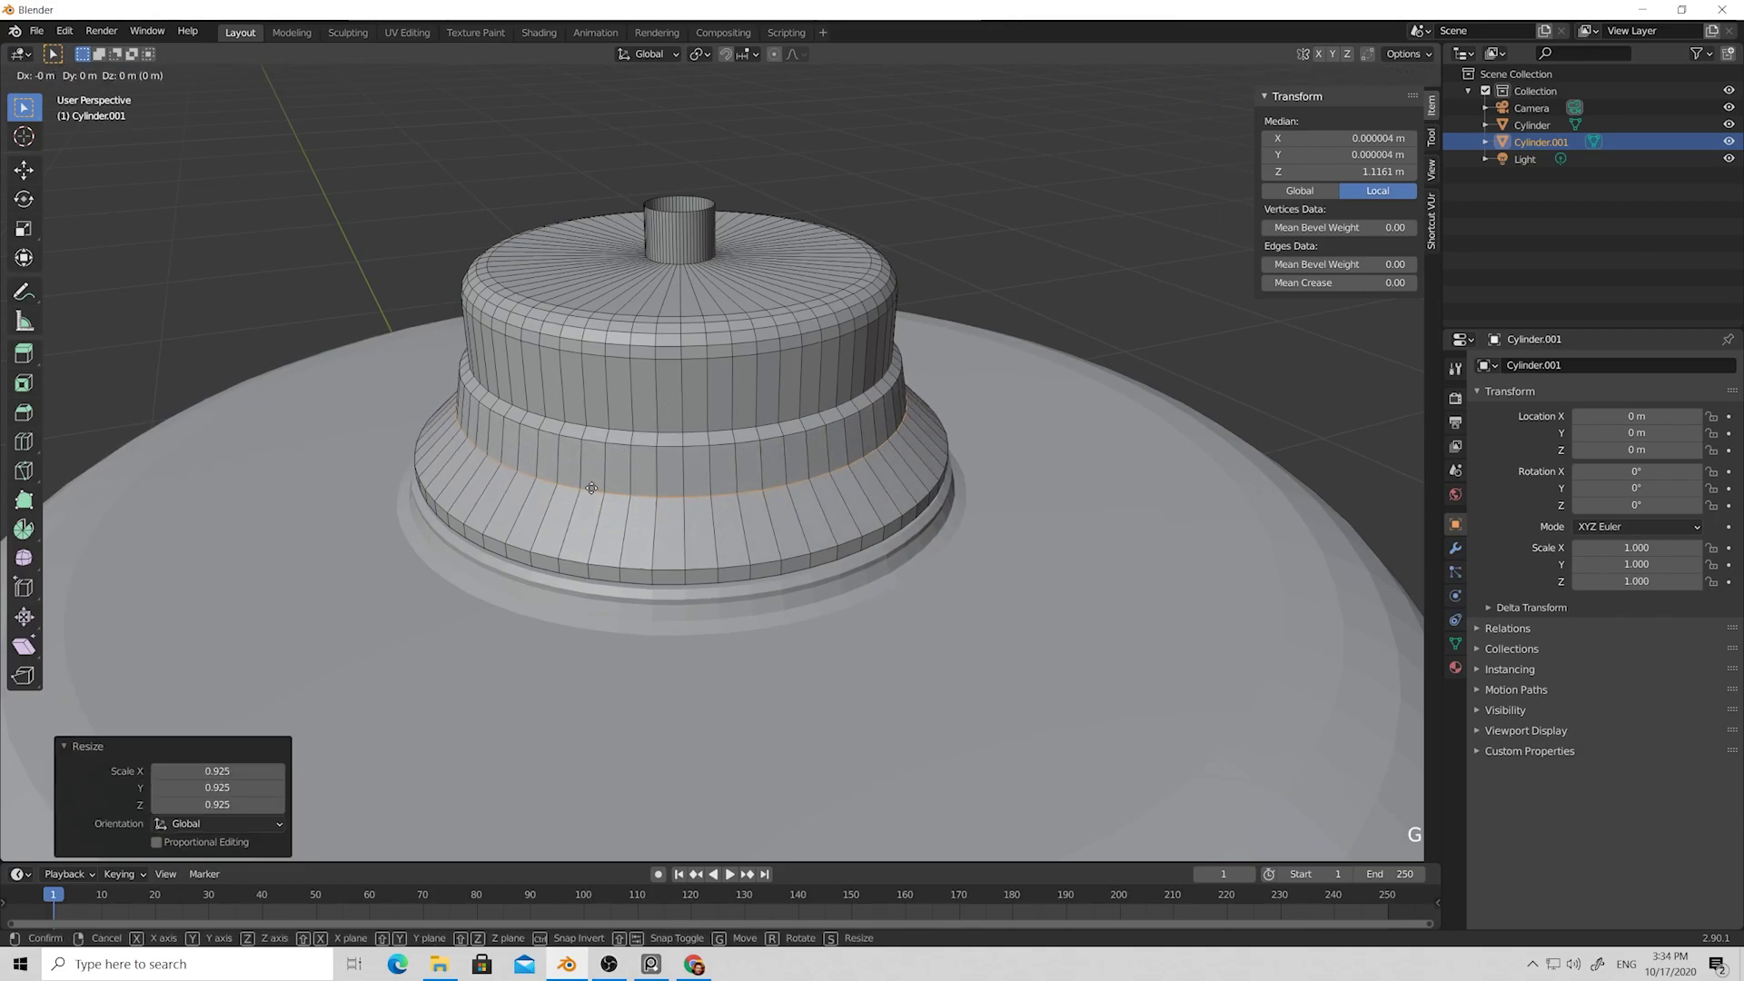
pyautogui.press('z')
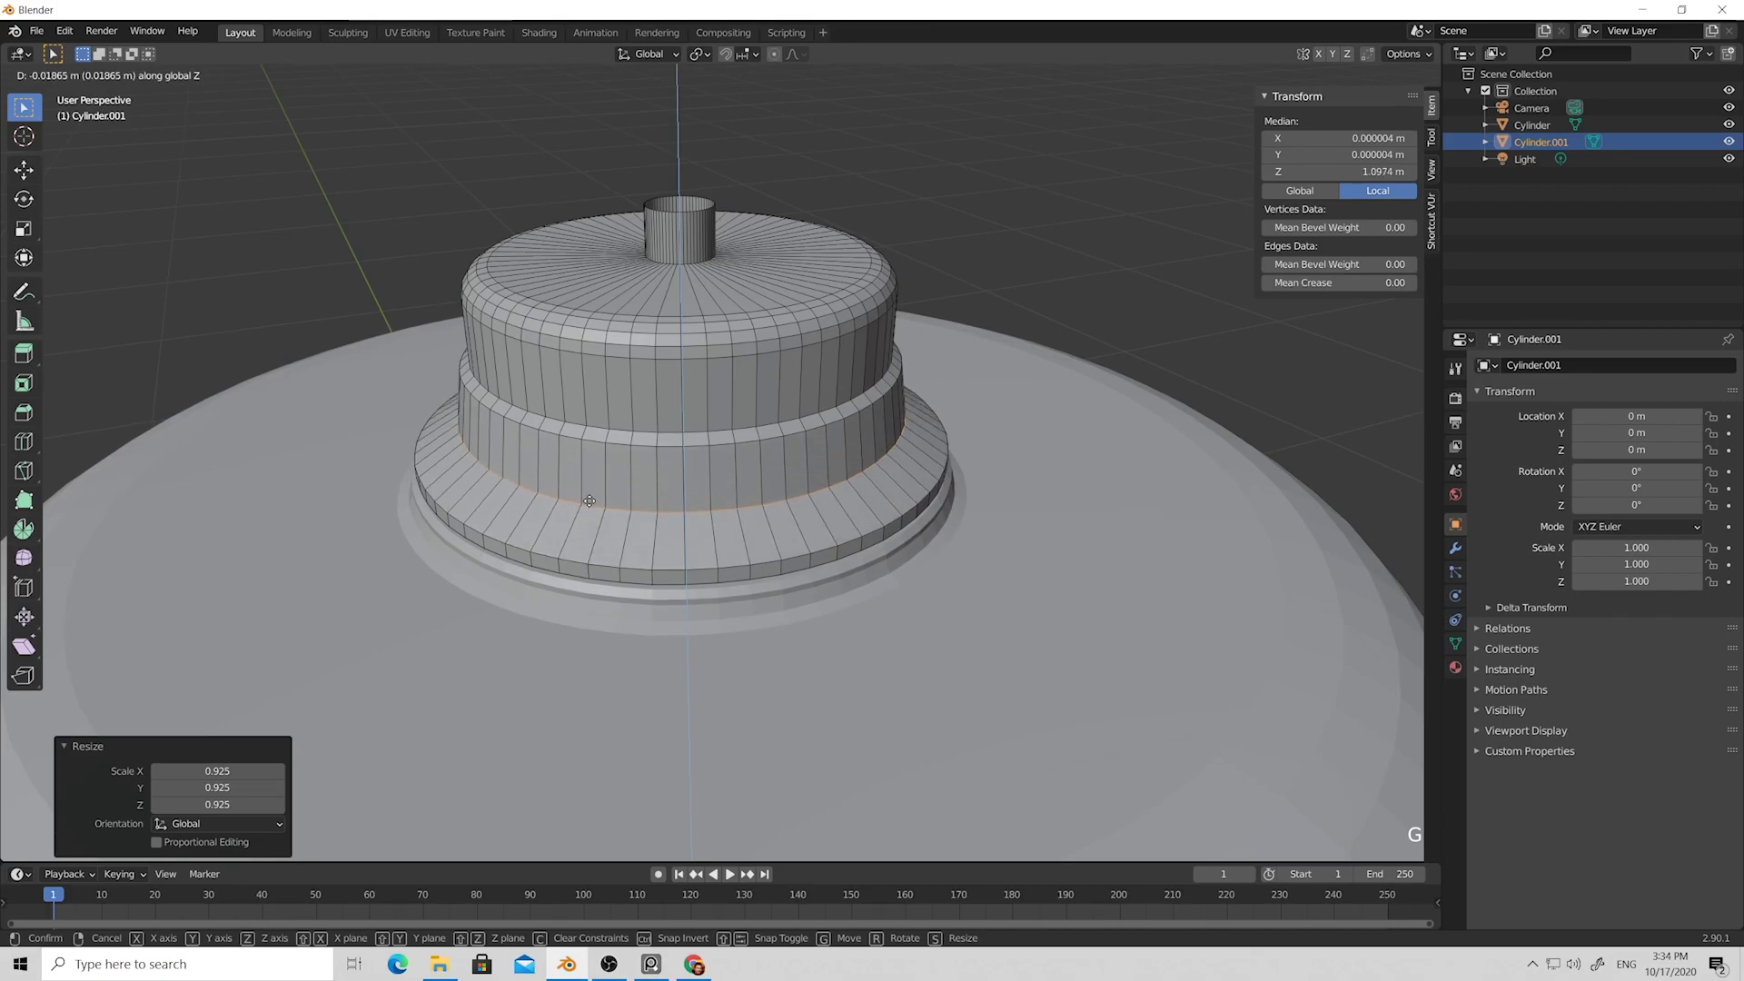
pyautogui.click(589, 500)
pyautogui.moveTo(590, 500); pyautogui.dragTo(627, 450, button='middle')
pyautogui.hotkey('ctrl', 'b')
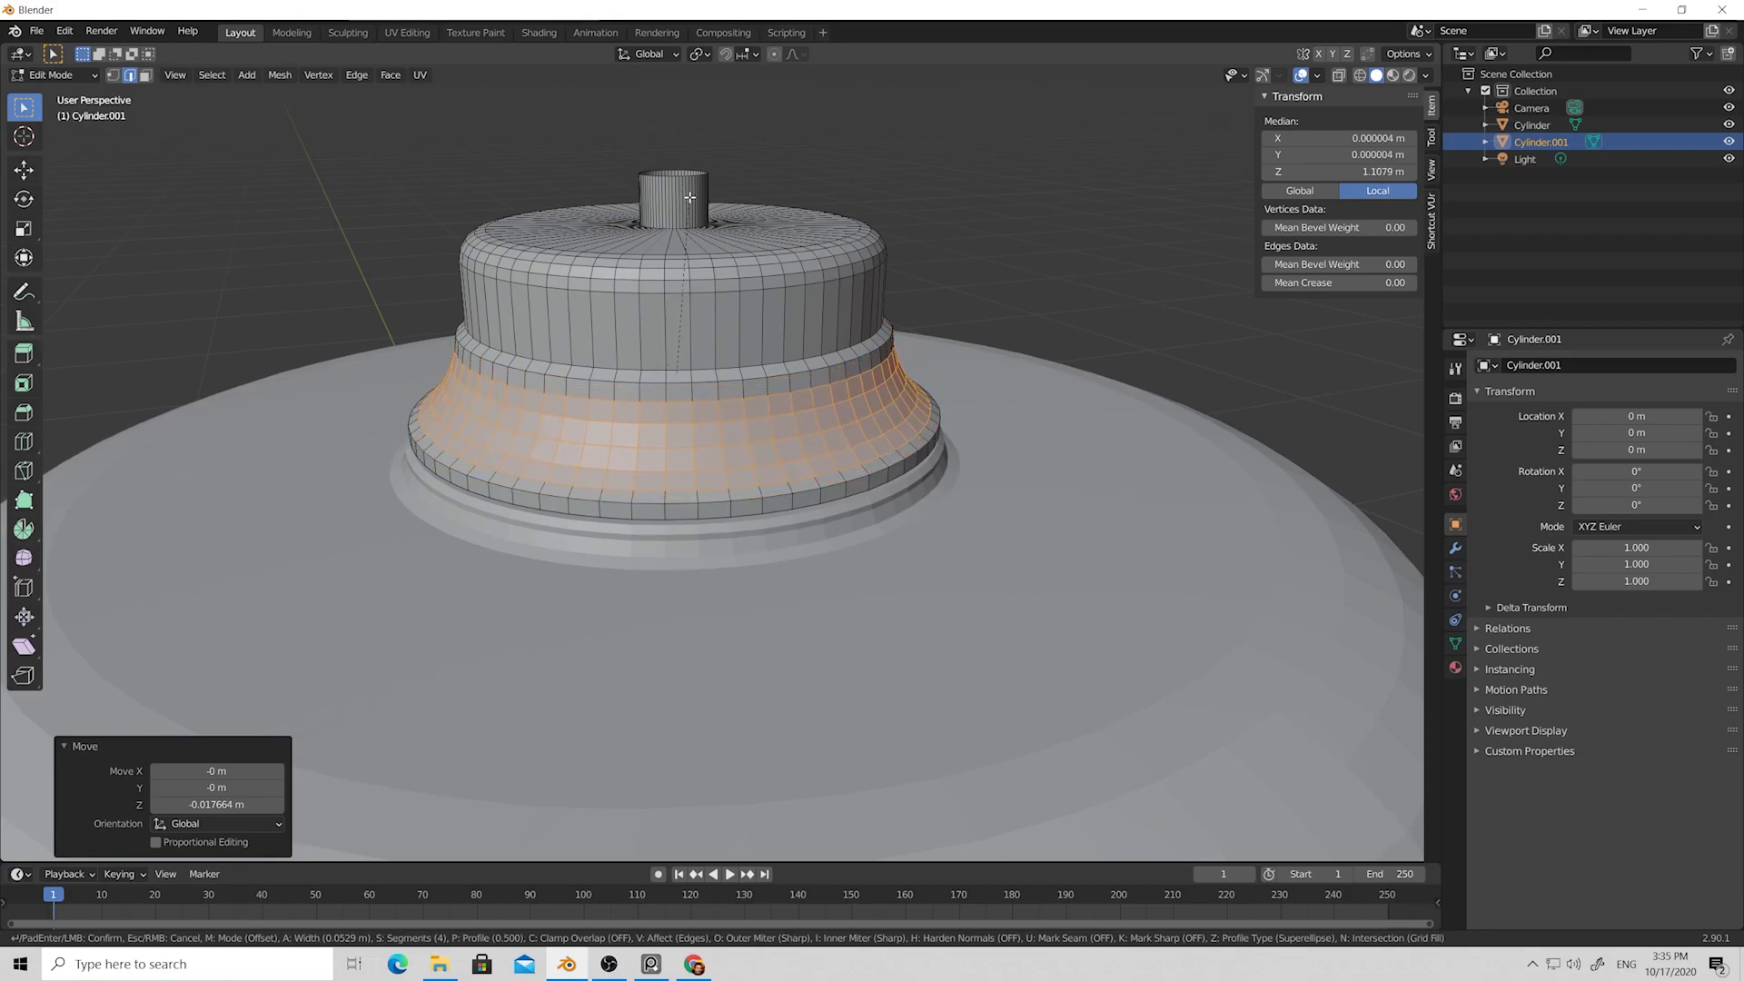
pyautogui.click(690, 198)
pyautogui.click(947, 159)
# Bevel the loop at the stub's base with 3 segments, about 0.0129 m wide.
pyautogui.moveTo(786, 363); pyautogui.dragTo(724, 464, button='middle')
pyautogui.scroll(3, 512, 243)
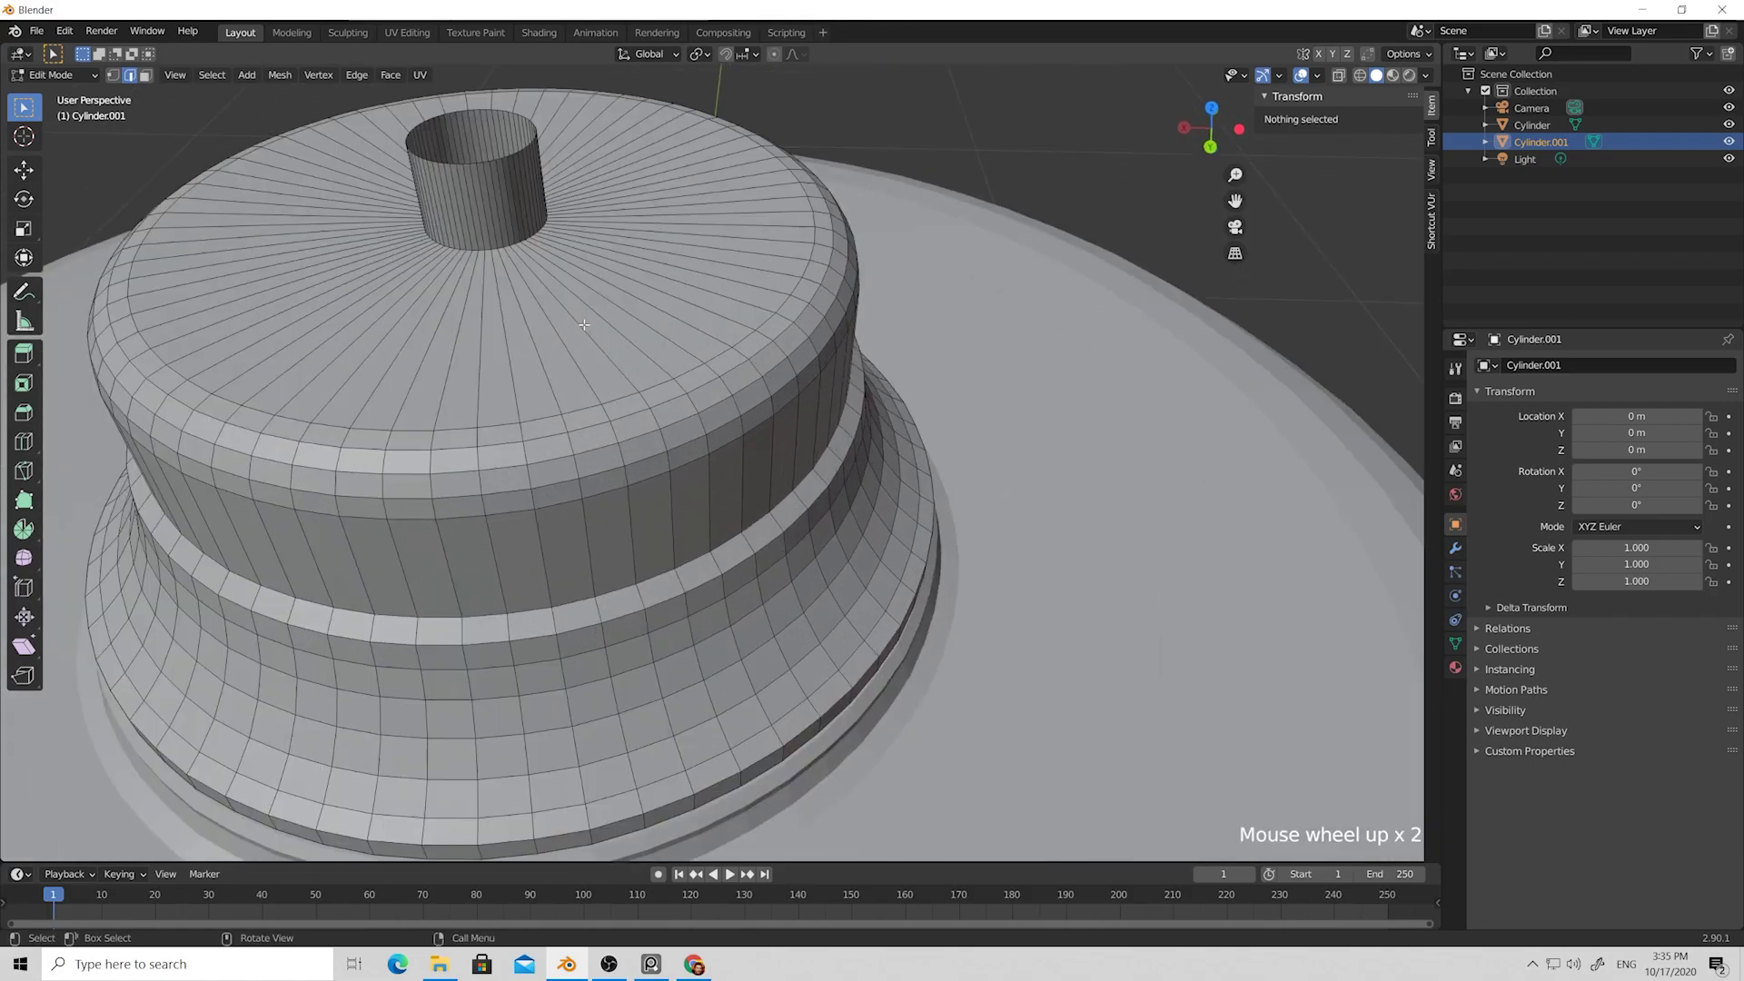
pyautogui.moveTo(512, 243); pyautogui.dragTo(545, 264, button='middle')
pyautogui.click(550, 350)
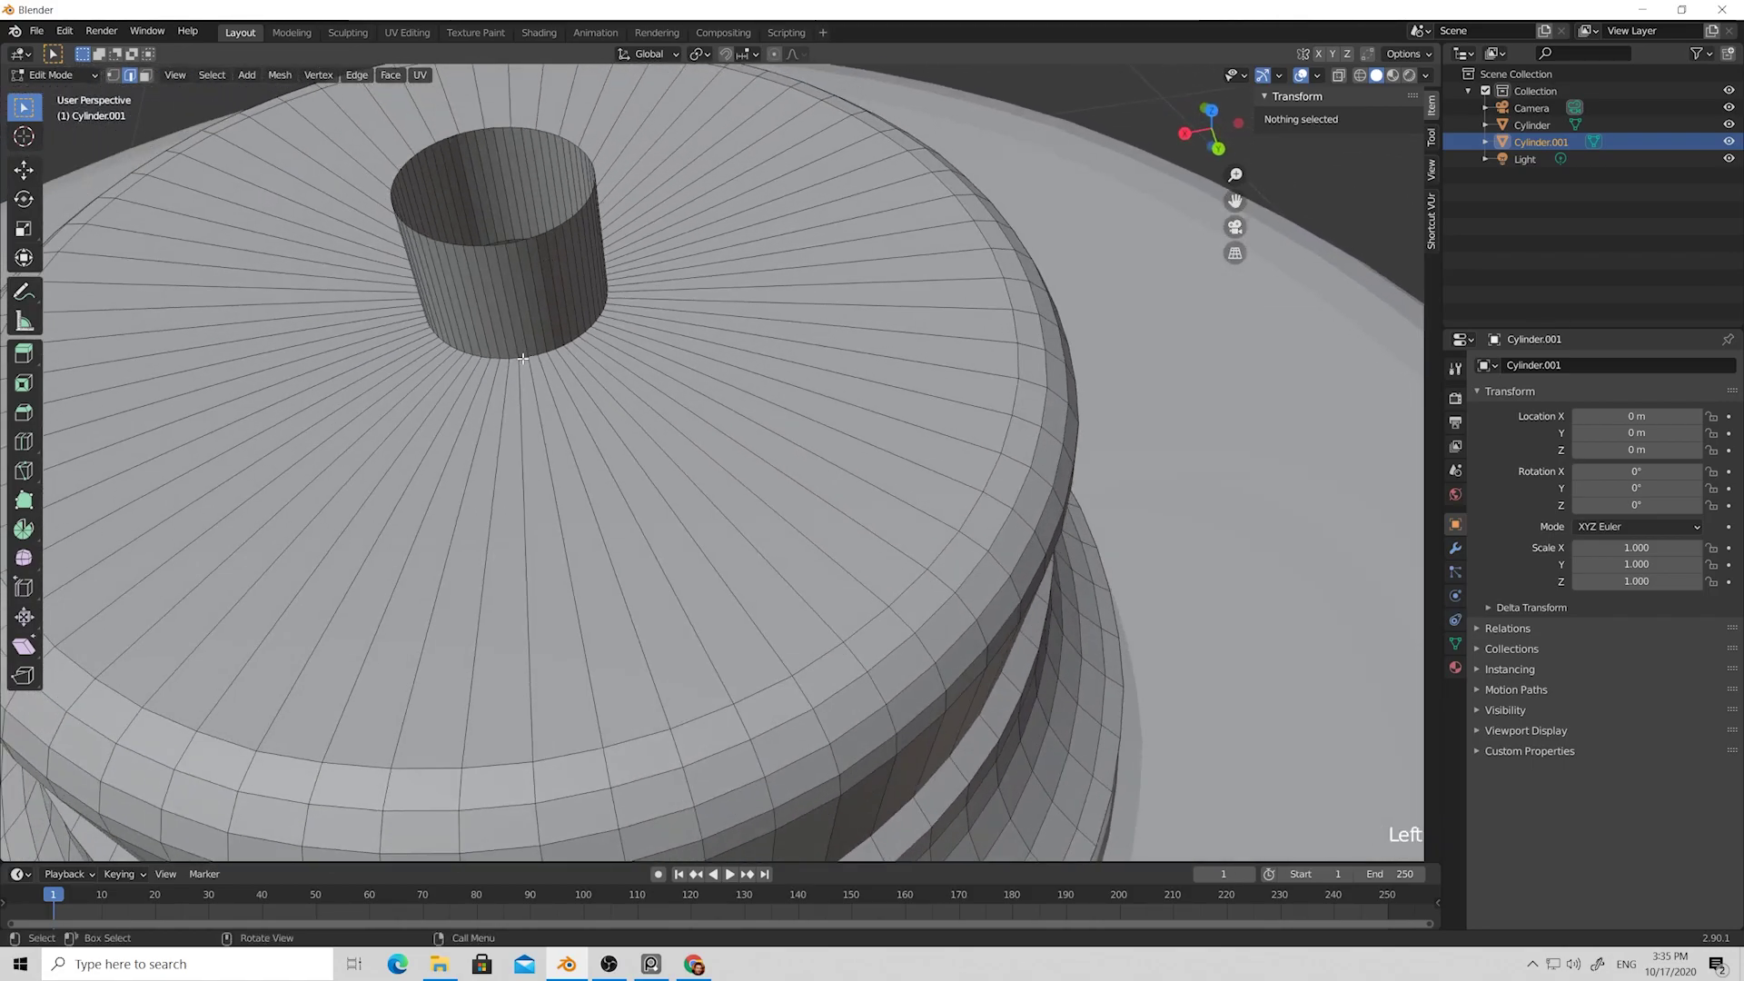
pyautogui.keyDown('alt'); pyautogui.click(524, 358); pyautogui.keyUp('alt')
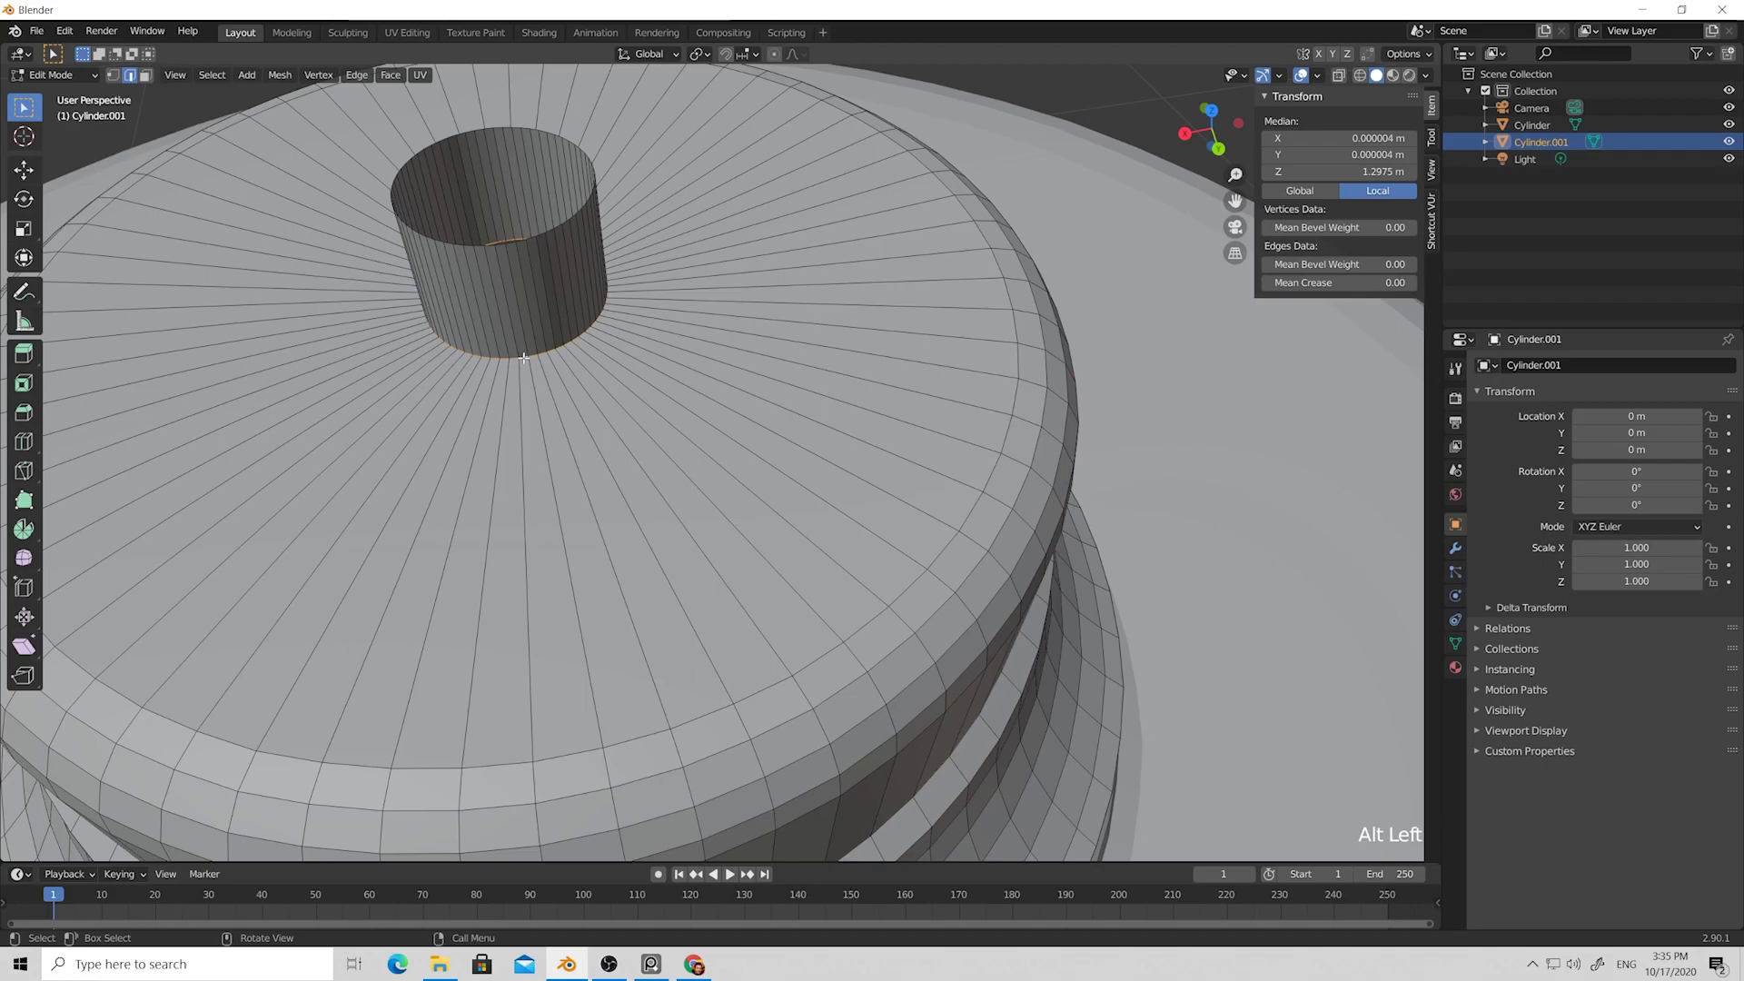
pyautogui.hotkey('ctrl', 'b')
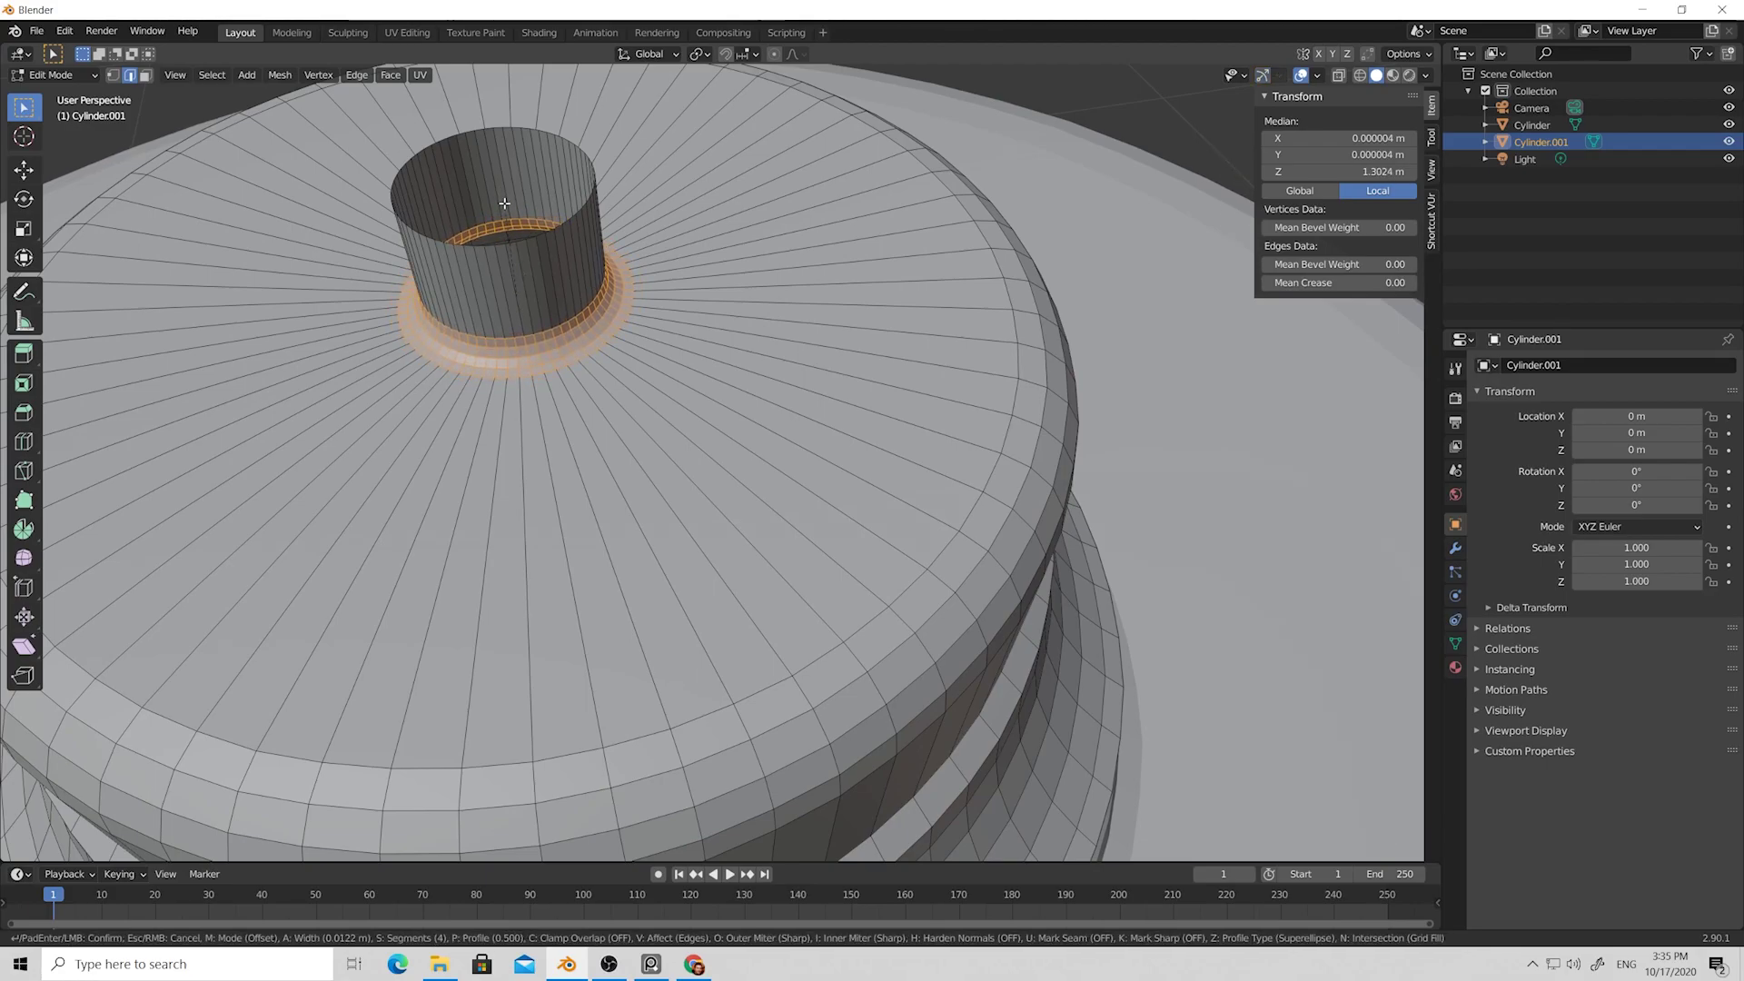
pyautogui.scroll(-1, 505, 204)
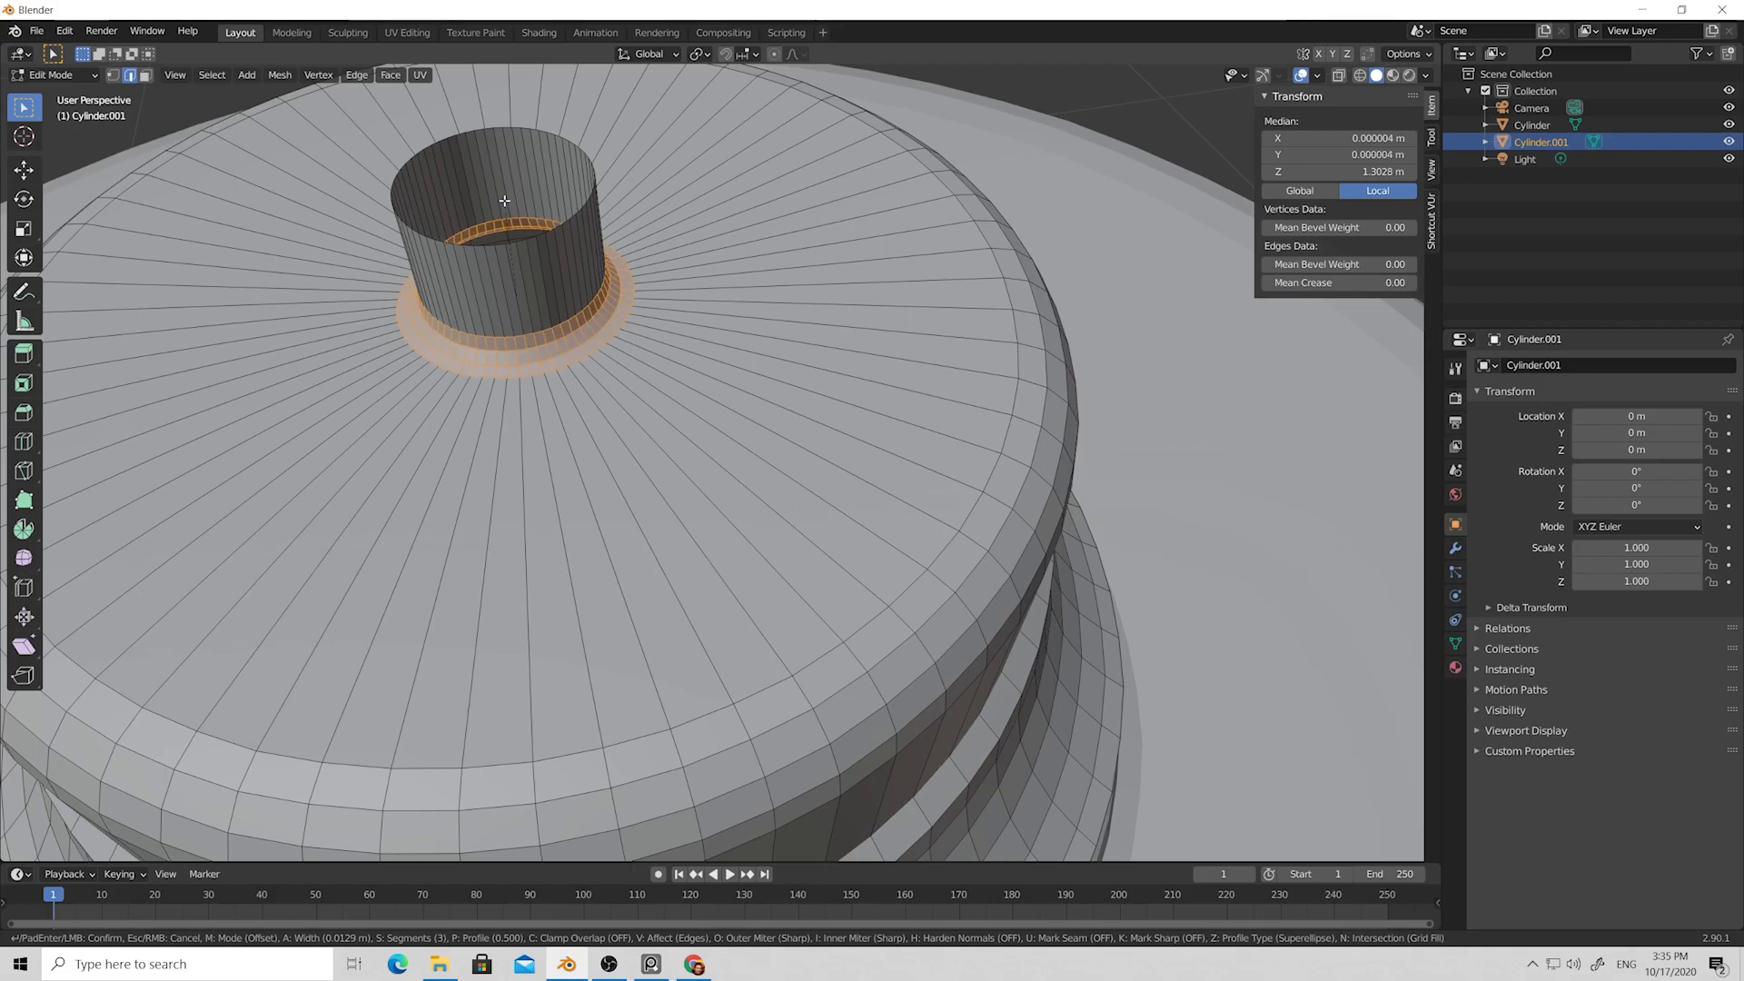
pyautogui.click(499, 196)
pyautogui.scroll(-2, 621, 245)
pyautogui.click(621, 245)
pyautogui.scroll(-2, 621, 247)
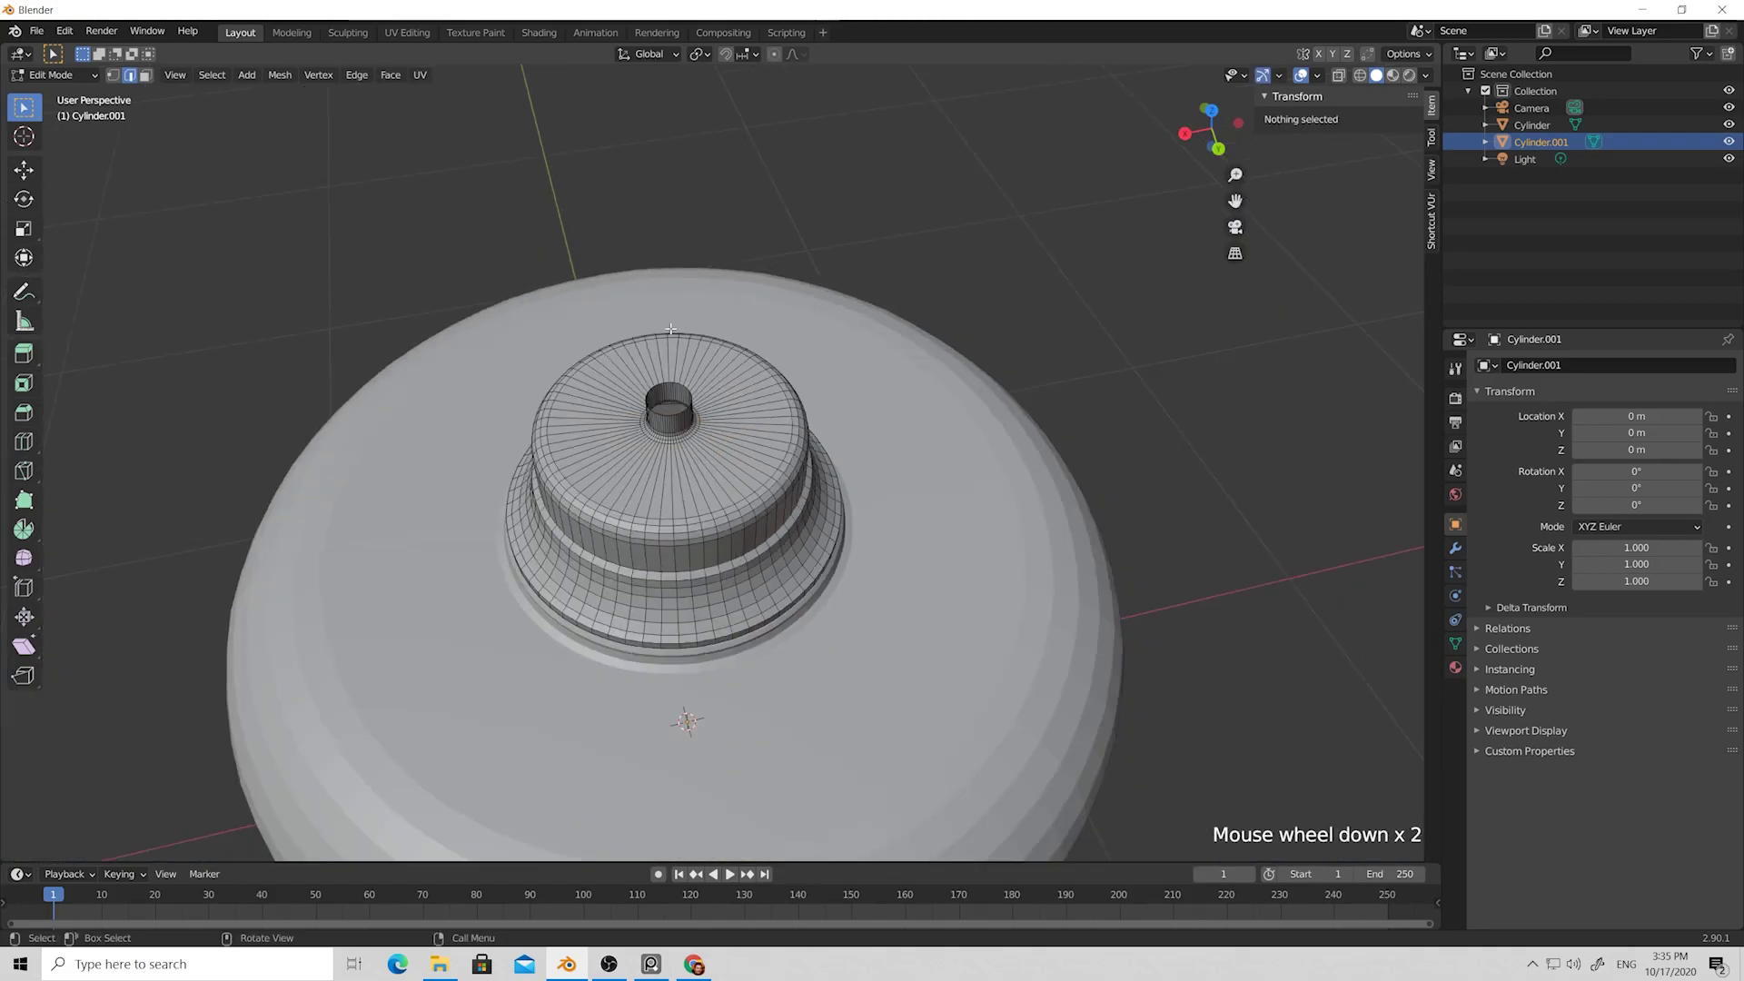
pyautogui.moveTo(624, 250); pyautogui.dragTo(657, 274, button='middle')
# Return to Object Mode, hide the lid Cylinder.001, and select the kettle body Cylinder.
pyautogui.press('Tab')
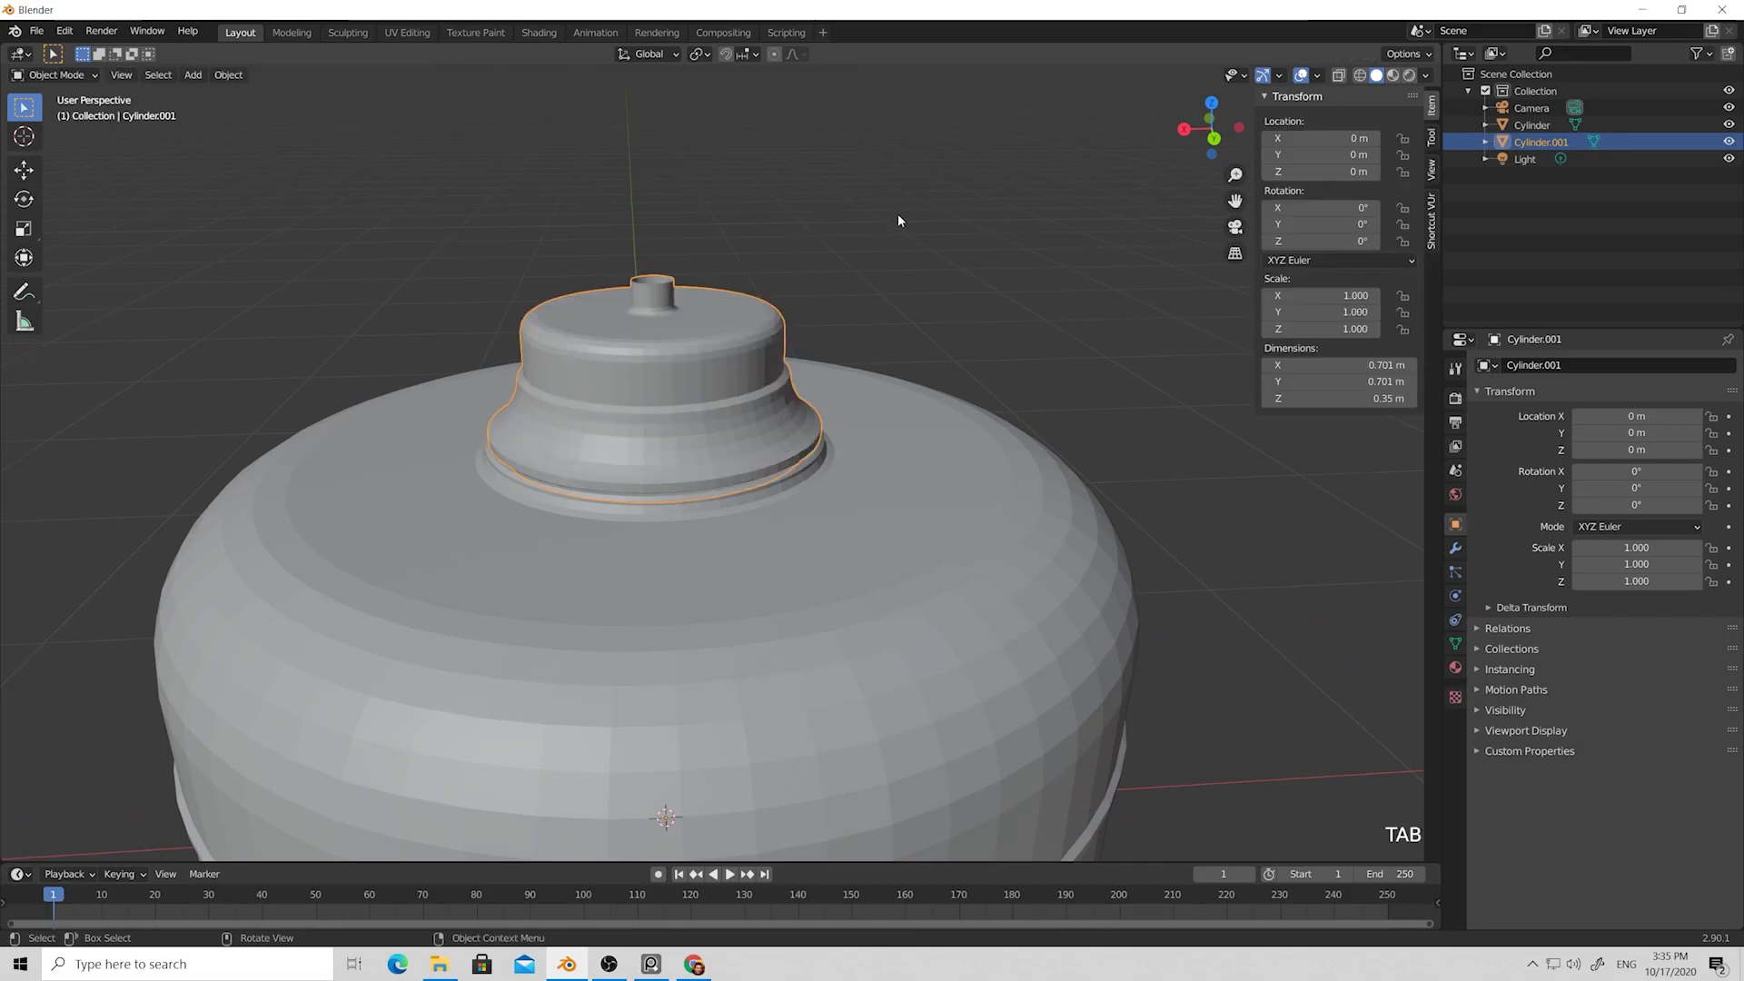
pyautogui.click(898, 214)
pyautogui.scroll(-2, 691, 360)
pyautogui.moveTo(761, 324)
pyautogui.mouseDown(button='middle')
pyautogui.moveTo(806, 269)
pyautogui.moveTo(547, 336)
pyautogui.moveTo(663, 288)
pyautogui.moveTo(778, 280)
pyautogui.moveTo(790, 309)
pyautogui.mouseUp(button='middle')
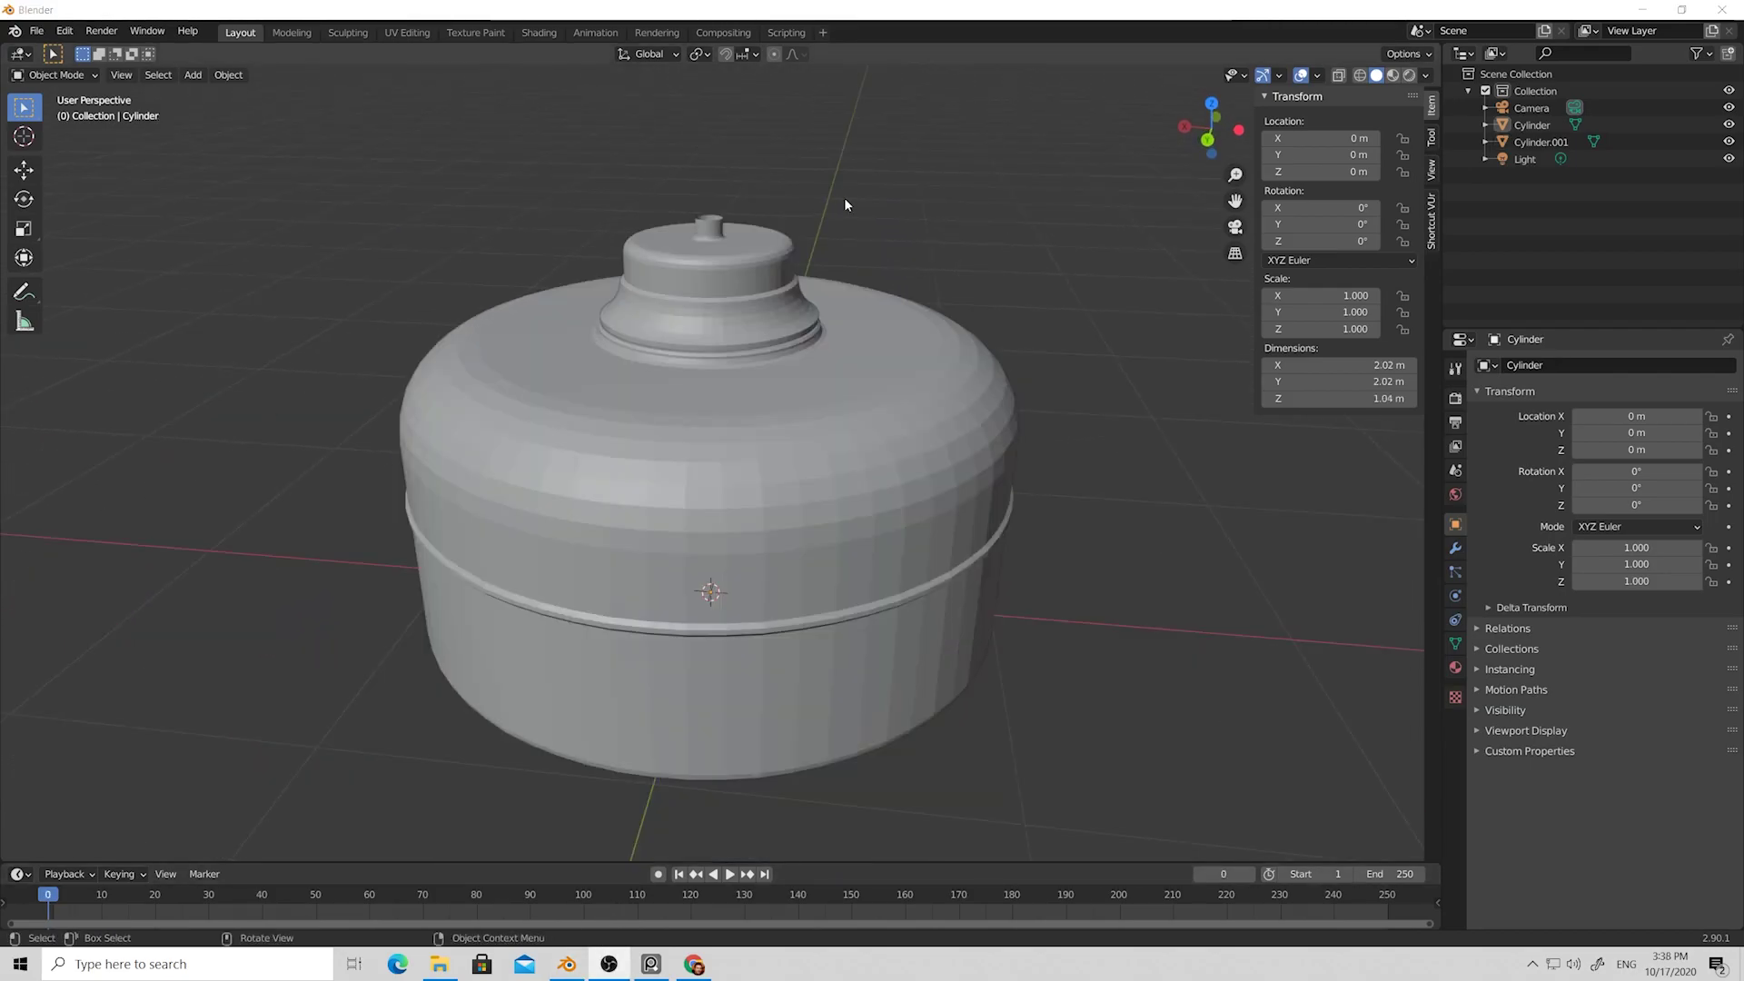
pyautogui.click(907, 199)
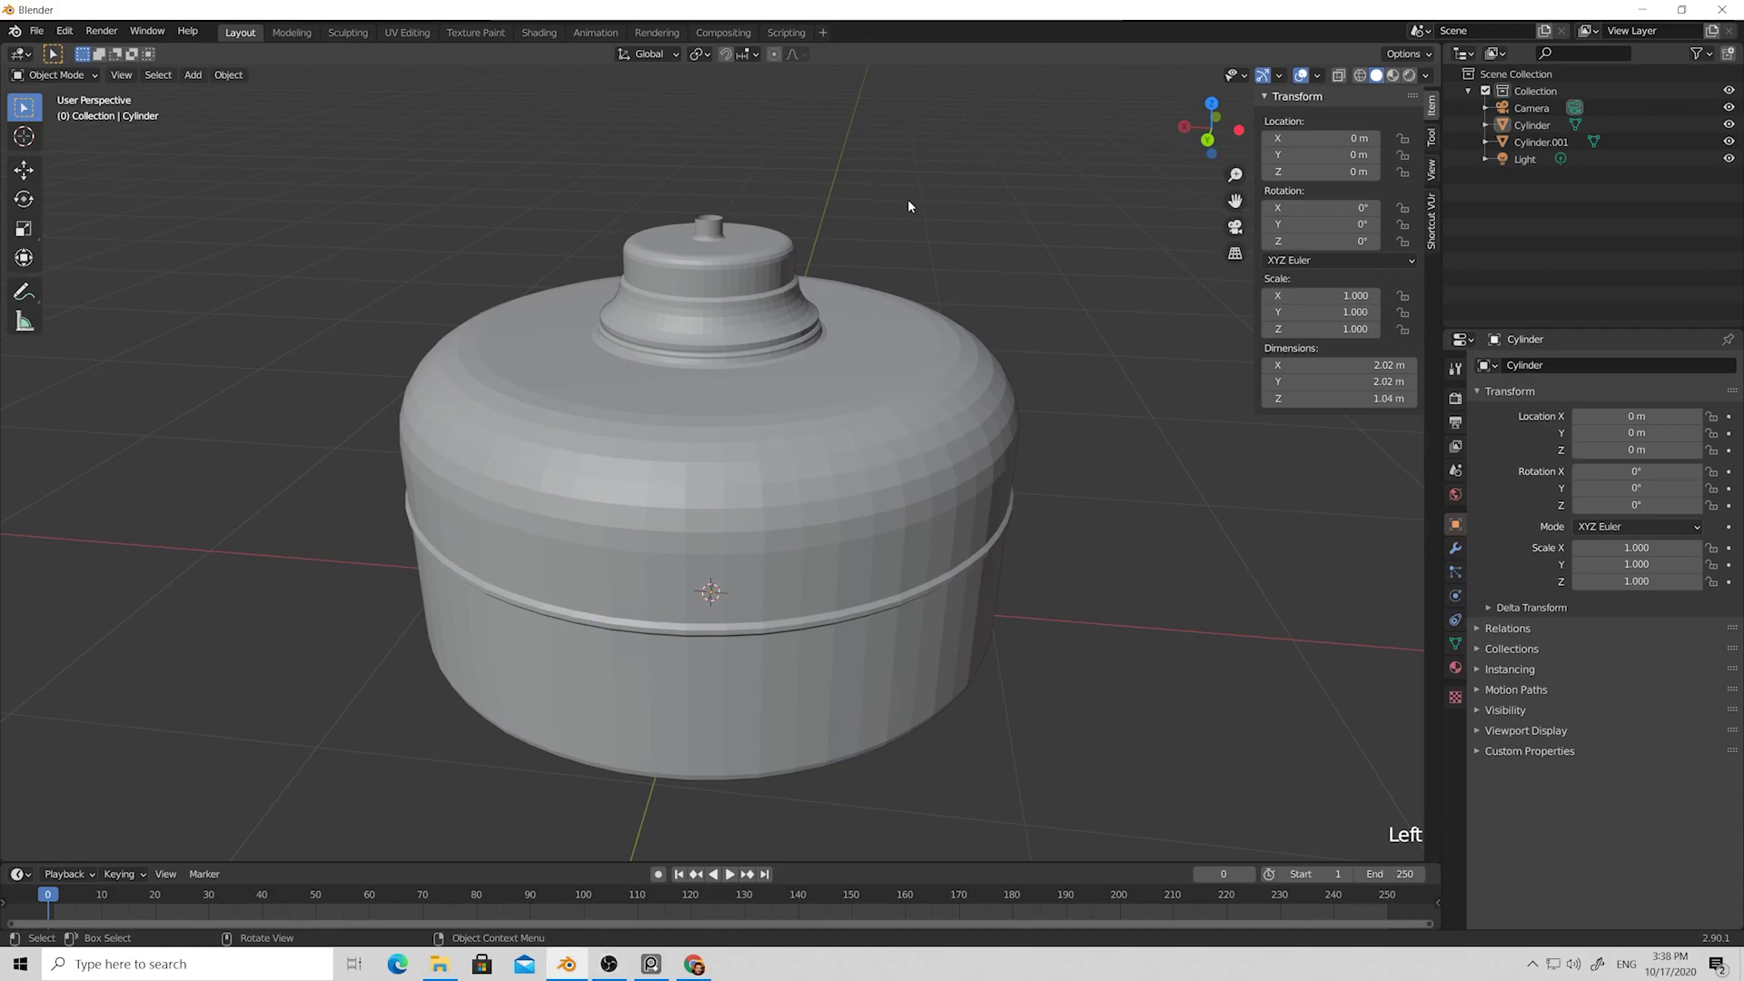
pyautogui.moveTo(907, 199)
pyautogui.mouseDown(button='middle')
pyautogui.moveTo(887, 221)
pyautogui.moveTo(662, 175)
pyautogui.mouseUp(button='middle')
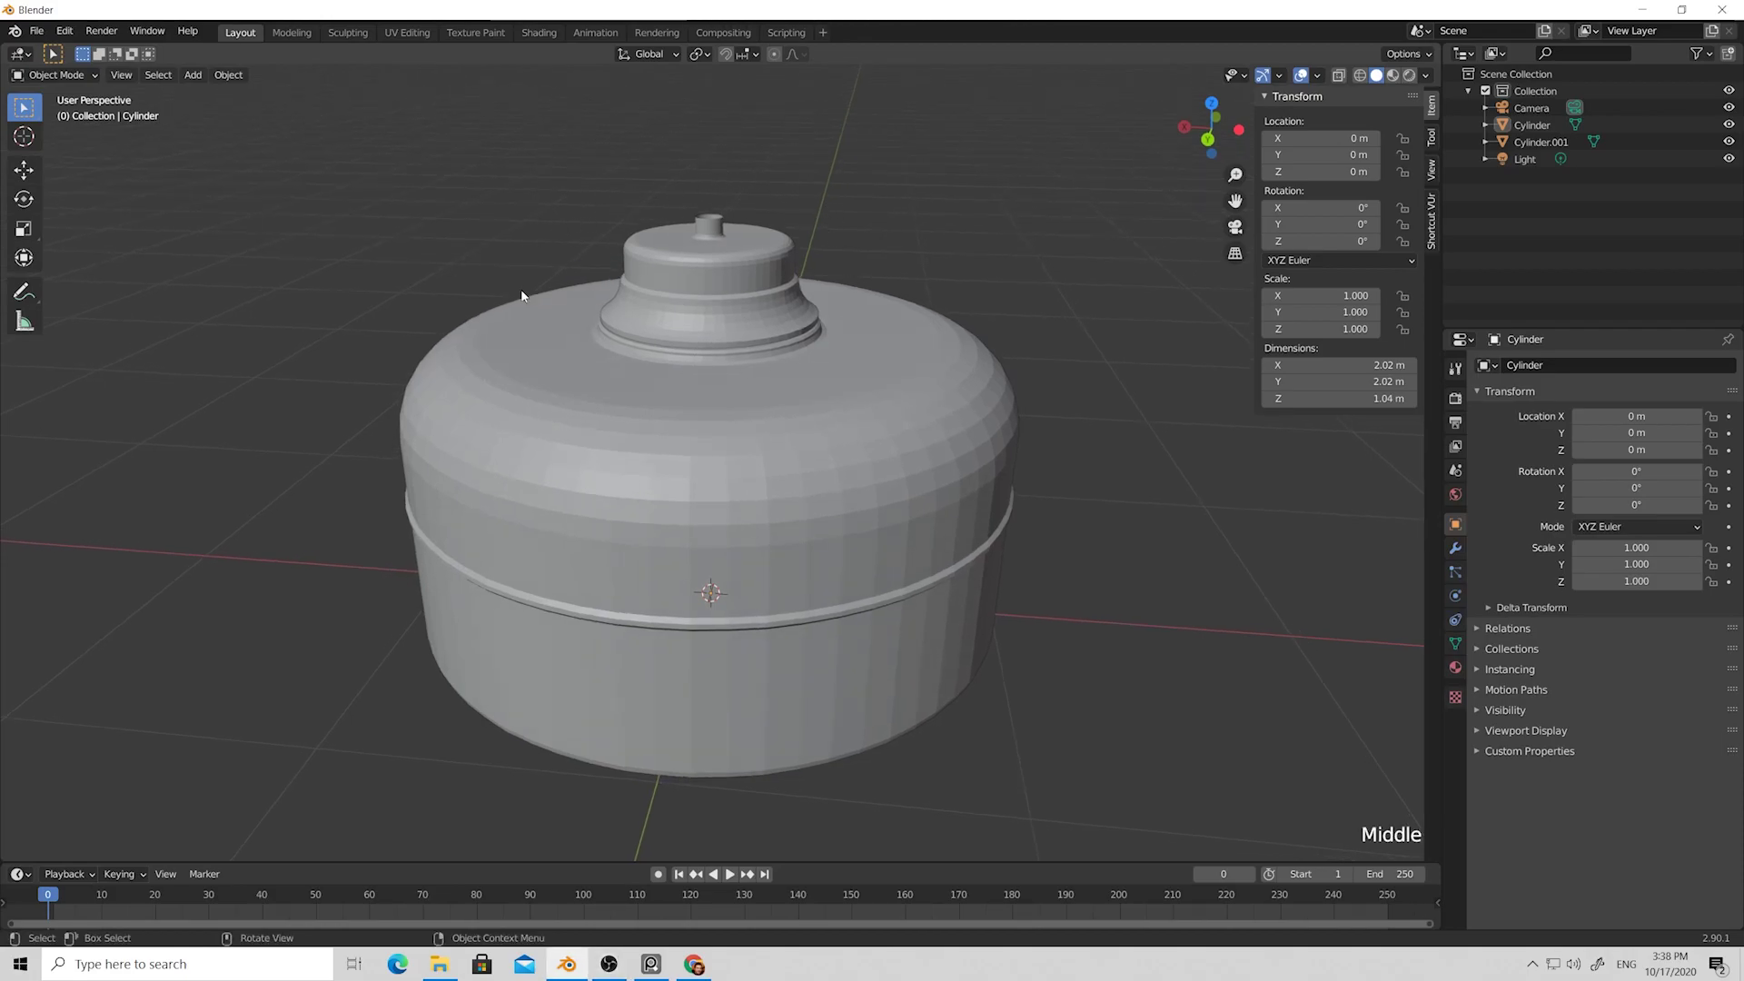
pyautogui.click(756, 276)
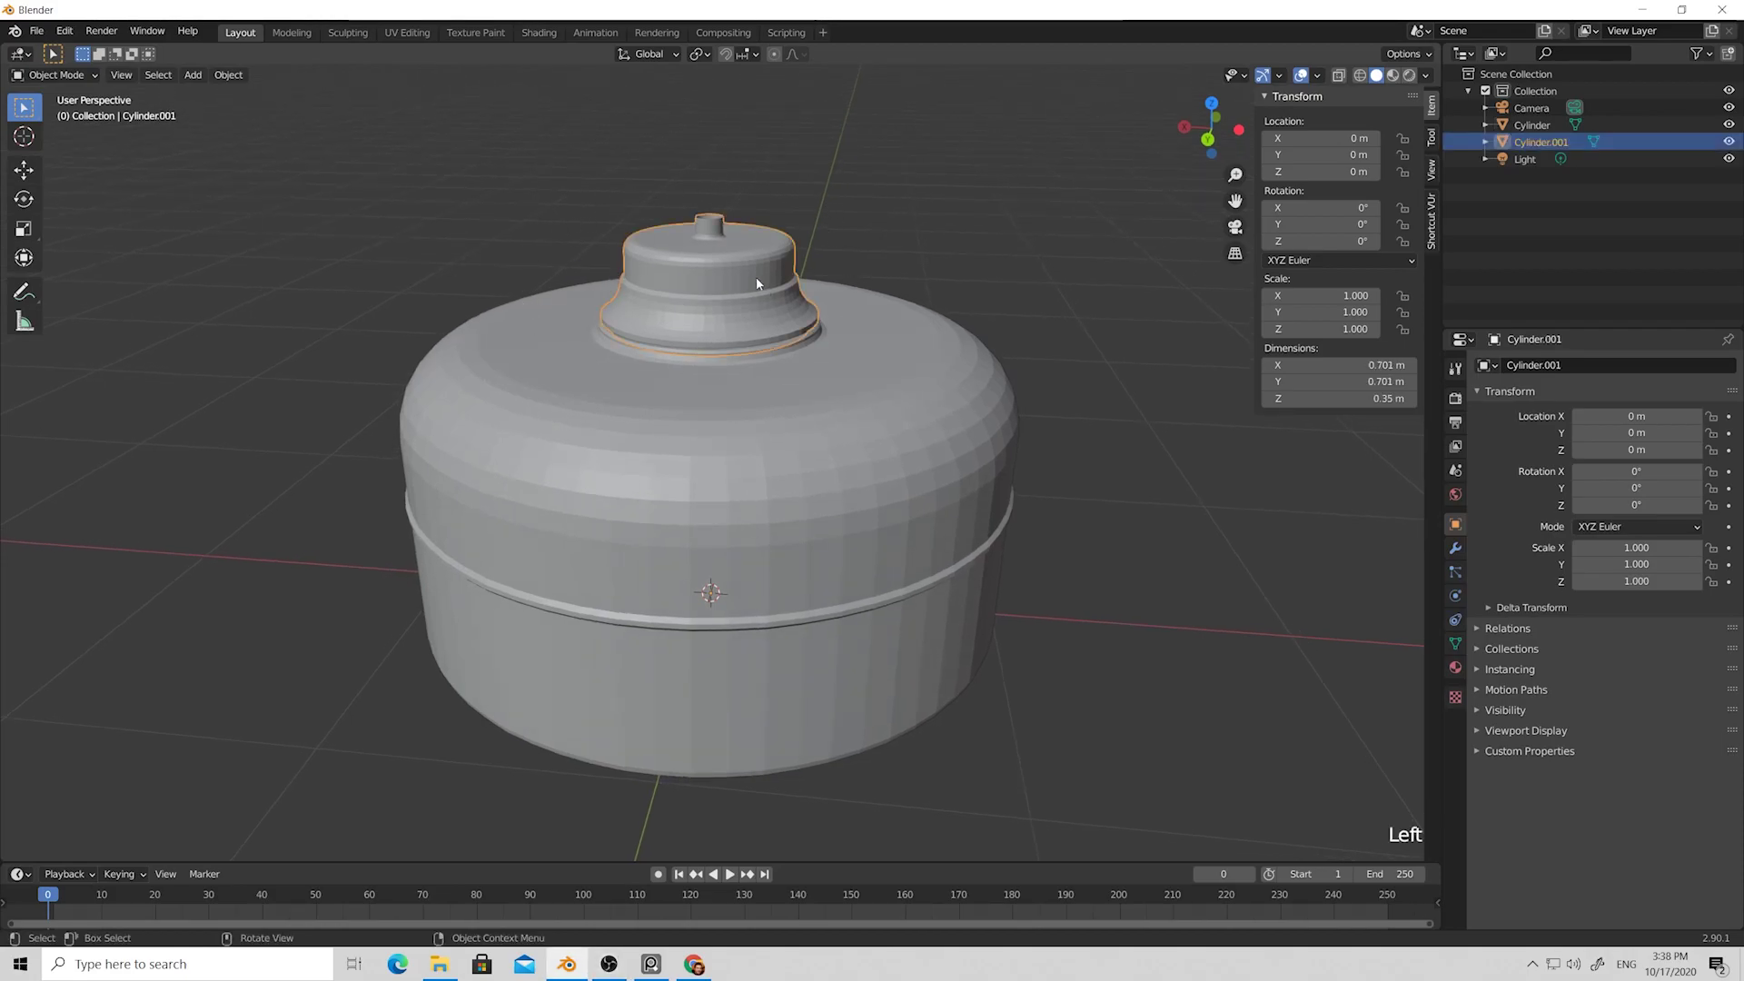
pyautogui.click(1728, 141)
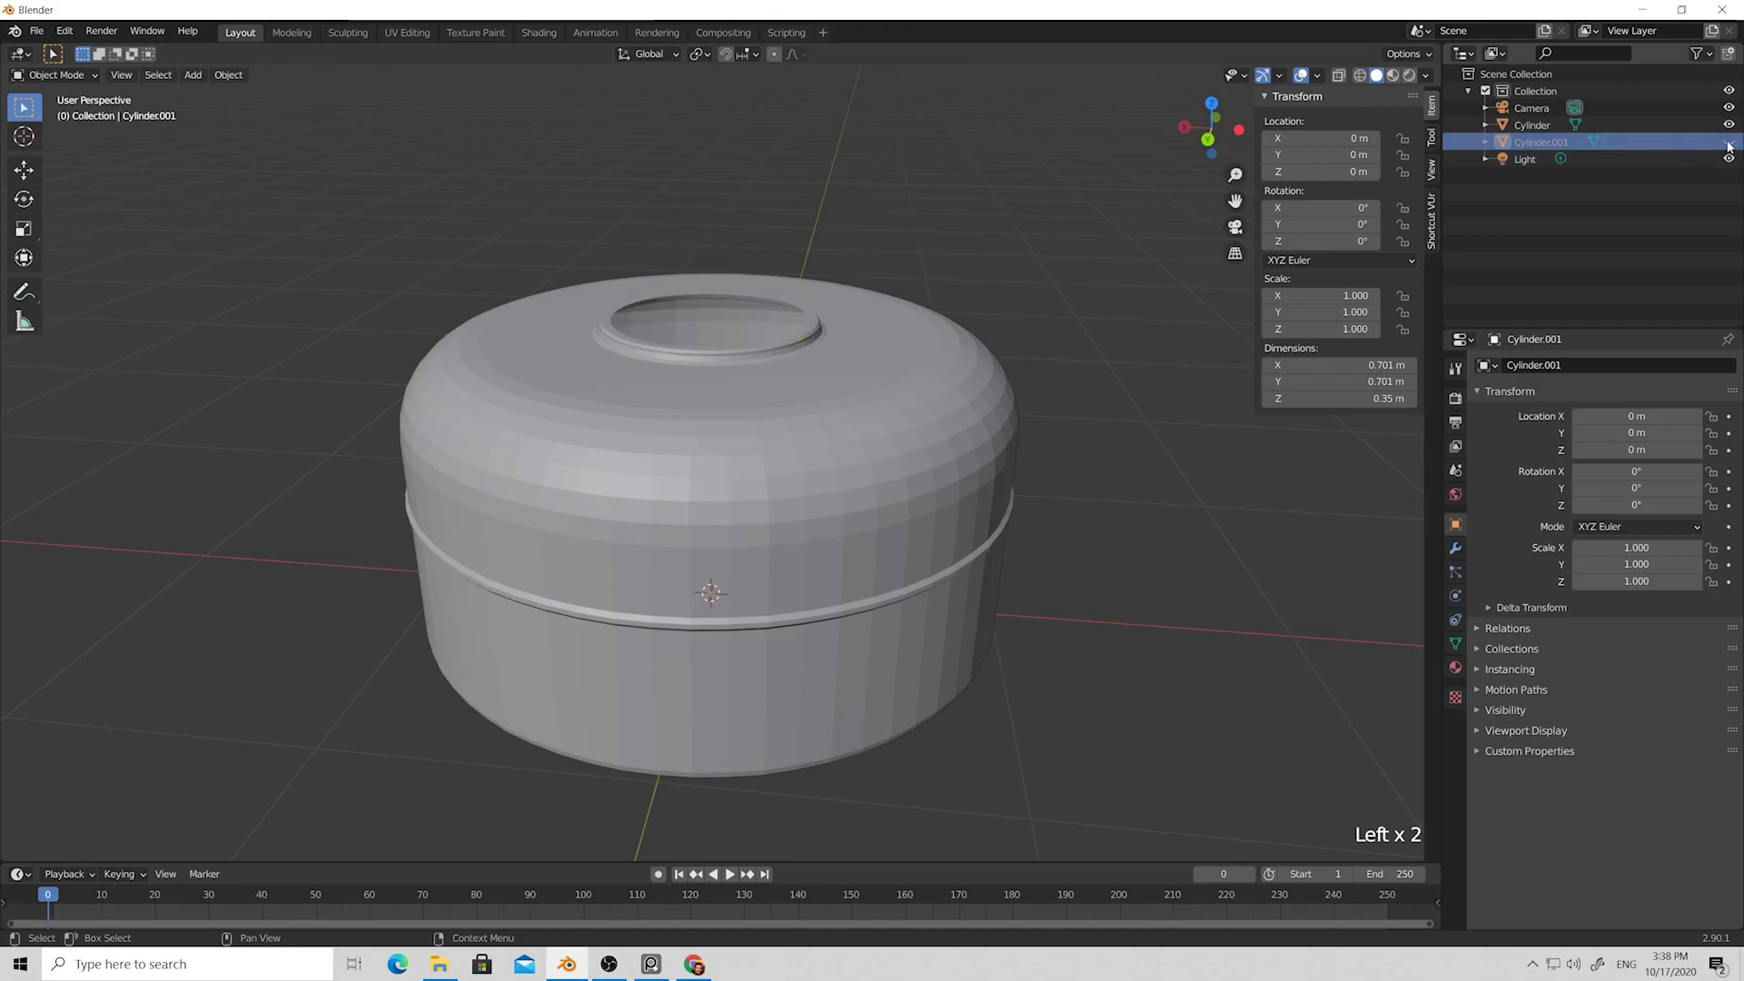
pyautogui.click(827, 342)
pyautogui.scroll(2, 799, 385)
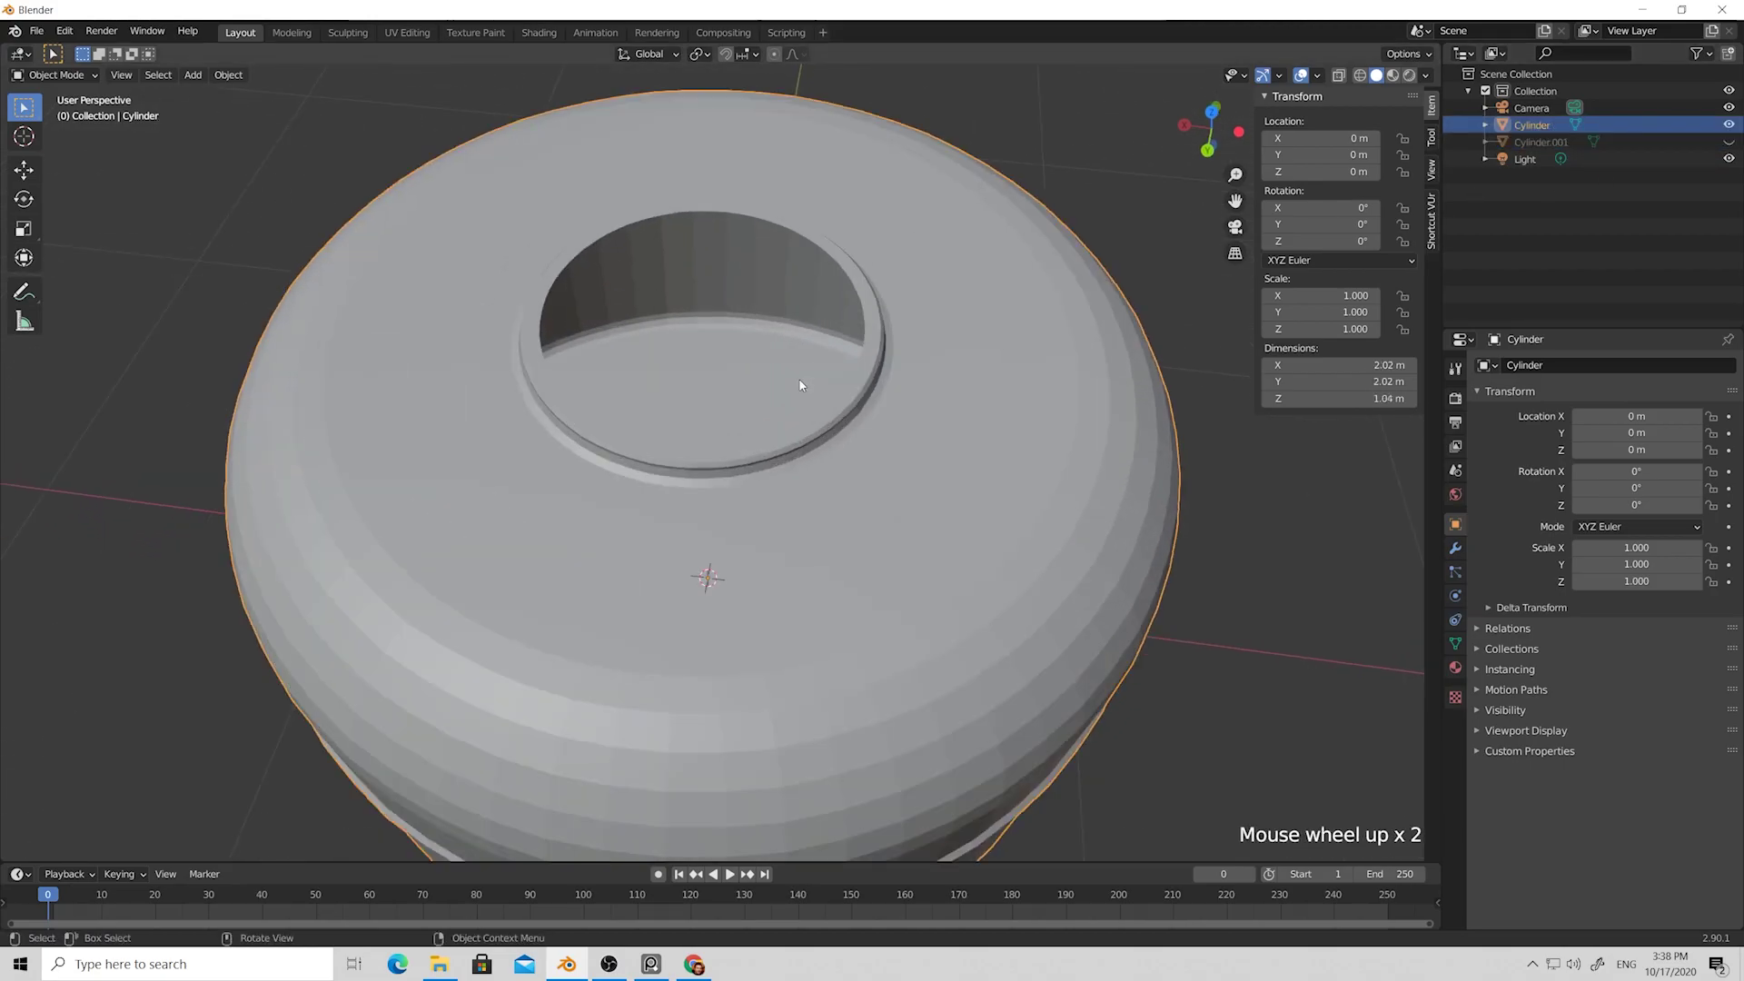
# Select the body's opening rim faces, grow the selection, and scale them to 1.248.
pyautogui.press('Tab')
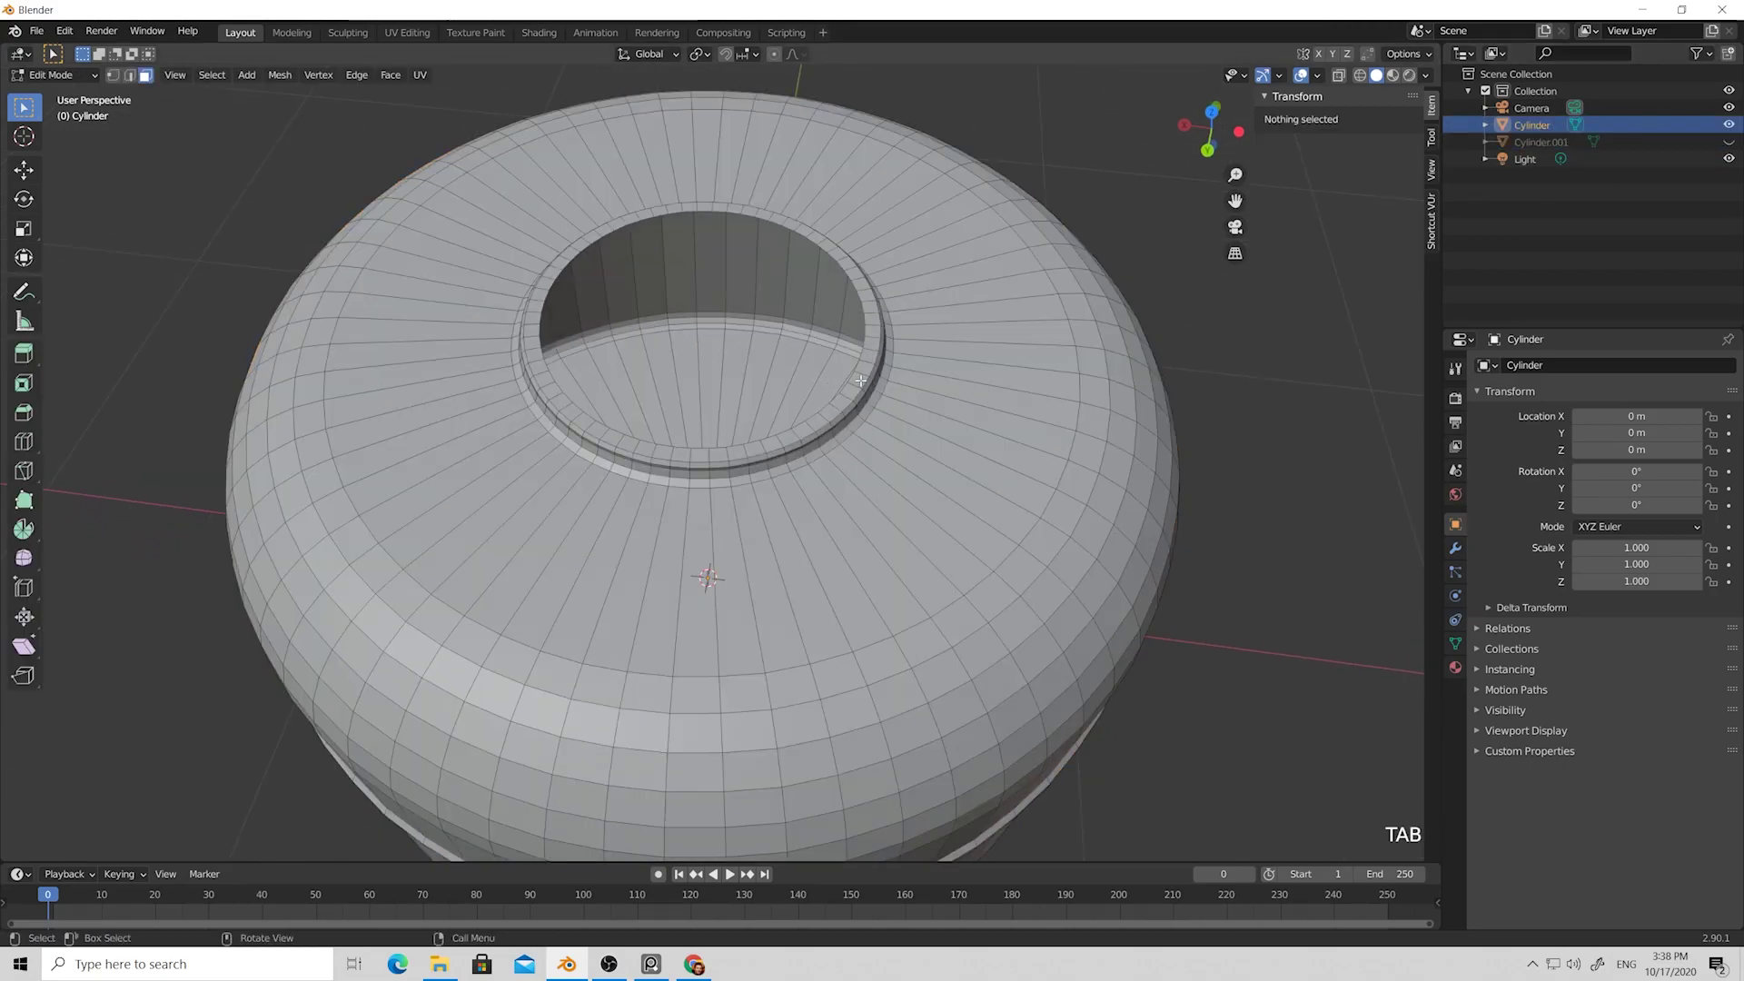
pyautogui.click(844, 394)
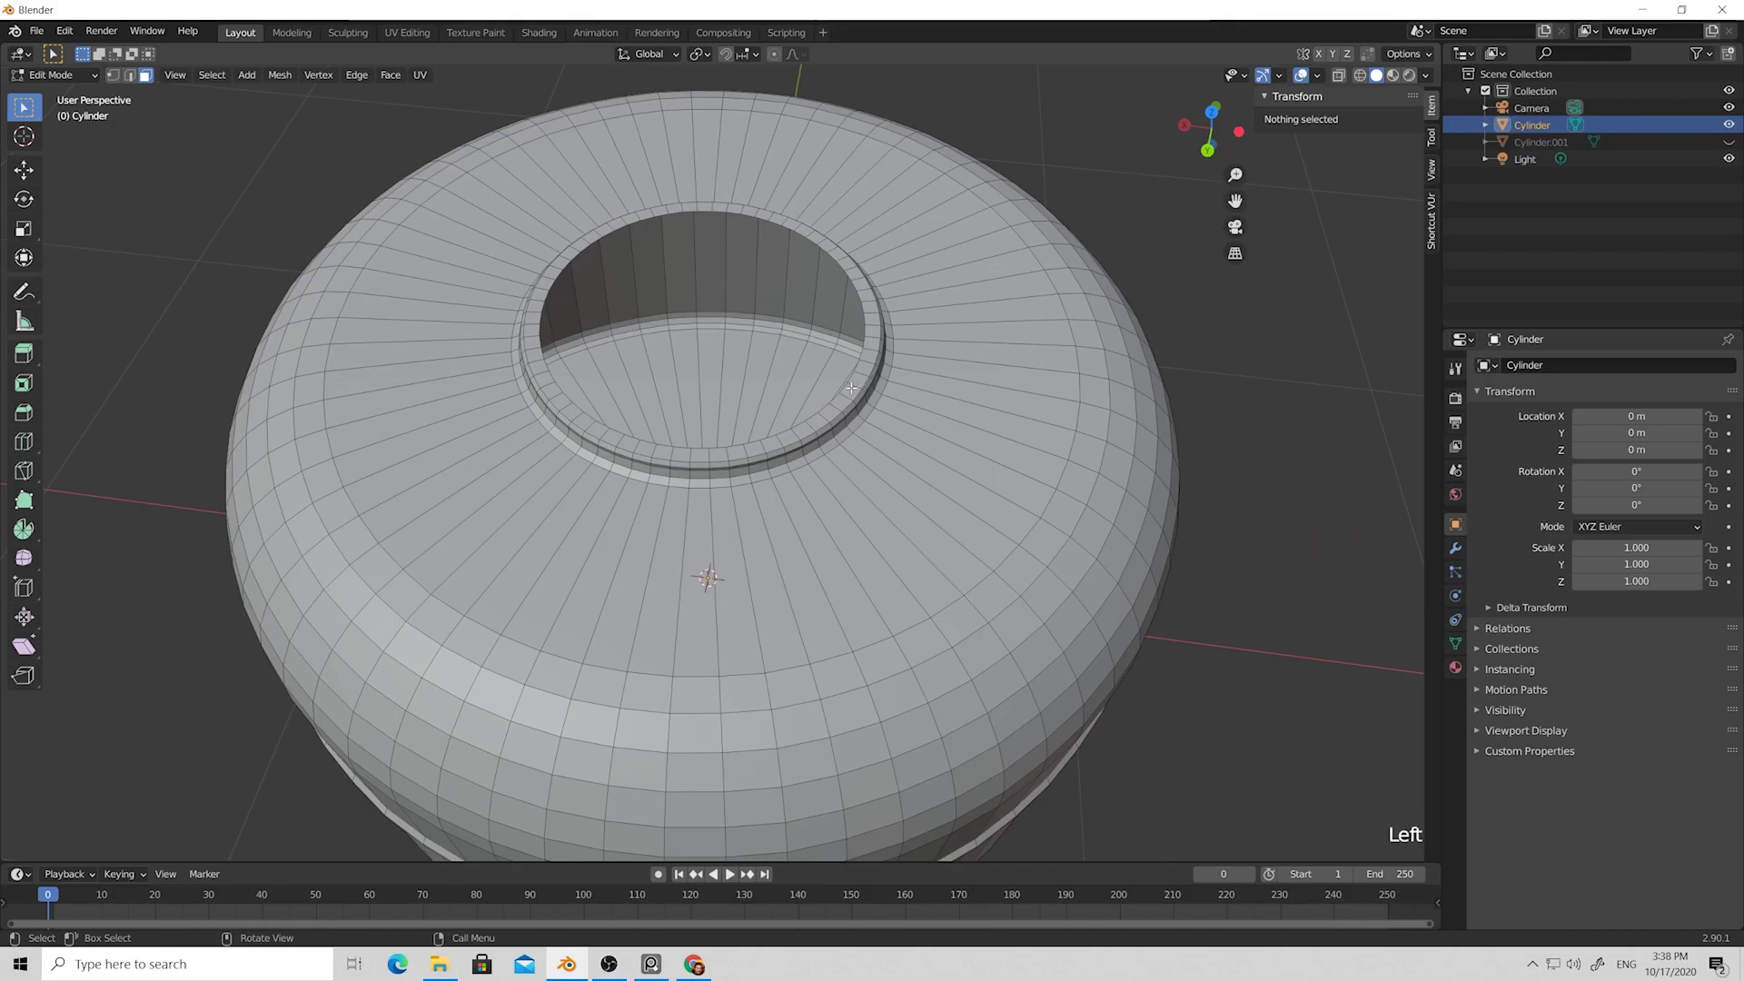
pyautogui.keyDown('alt'); pyautogui.click(846, 395); pyautogui.keyUp('alt')
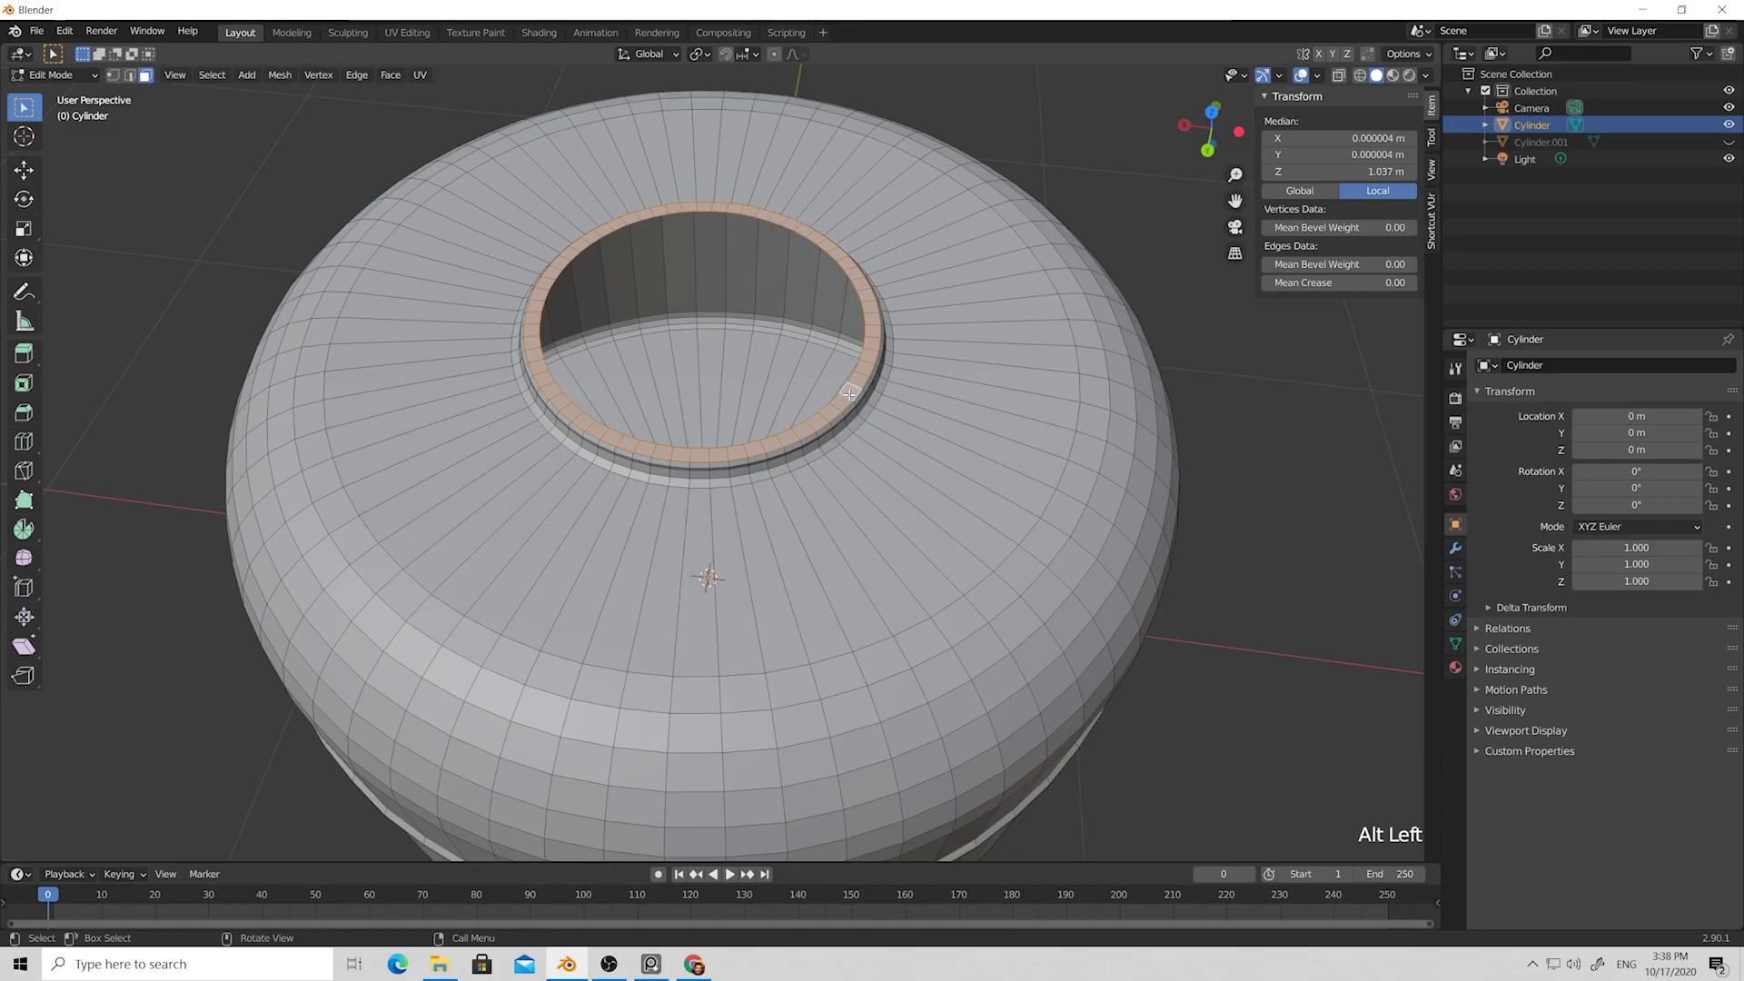
pyautogui.press('ctrl+KP_Add')
pyautogui.press('ctrl+KP_Add')
pyautogui.press('ctrl+KP_Add')
pyautogui.press('ctrl+KP_Add')
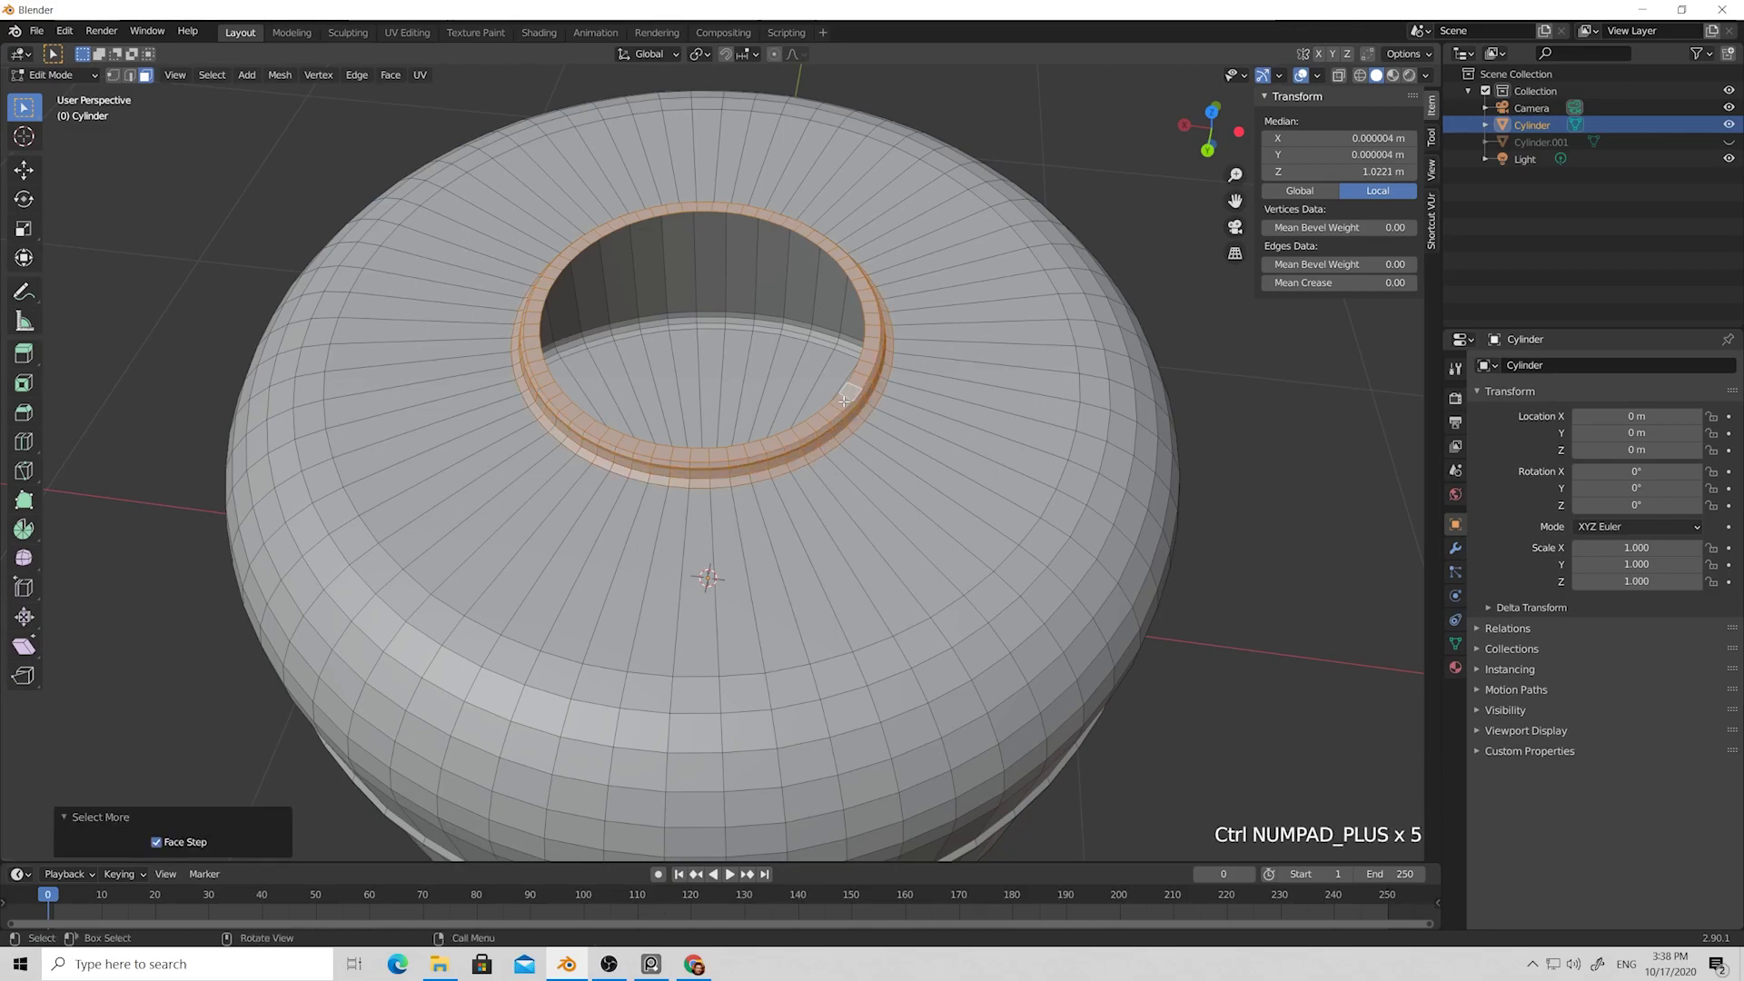
pyautogui.press('s')
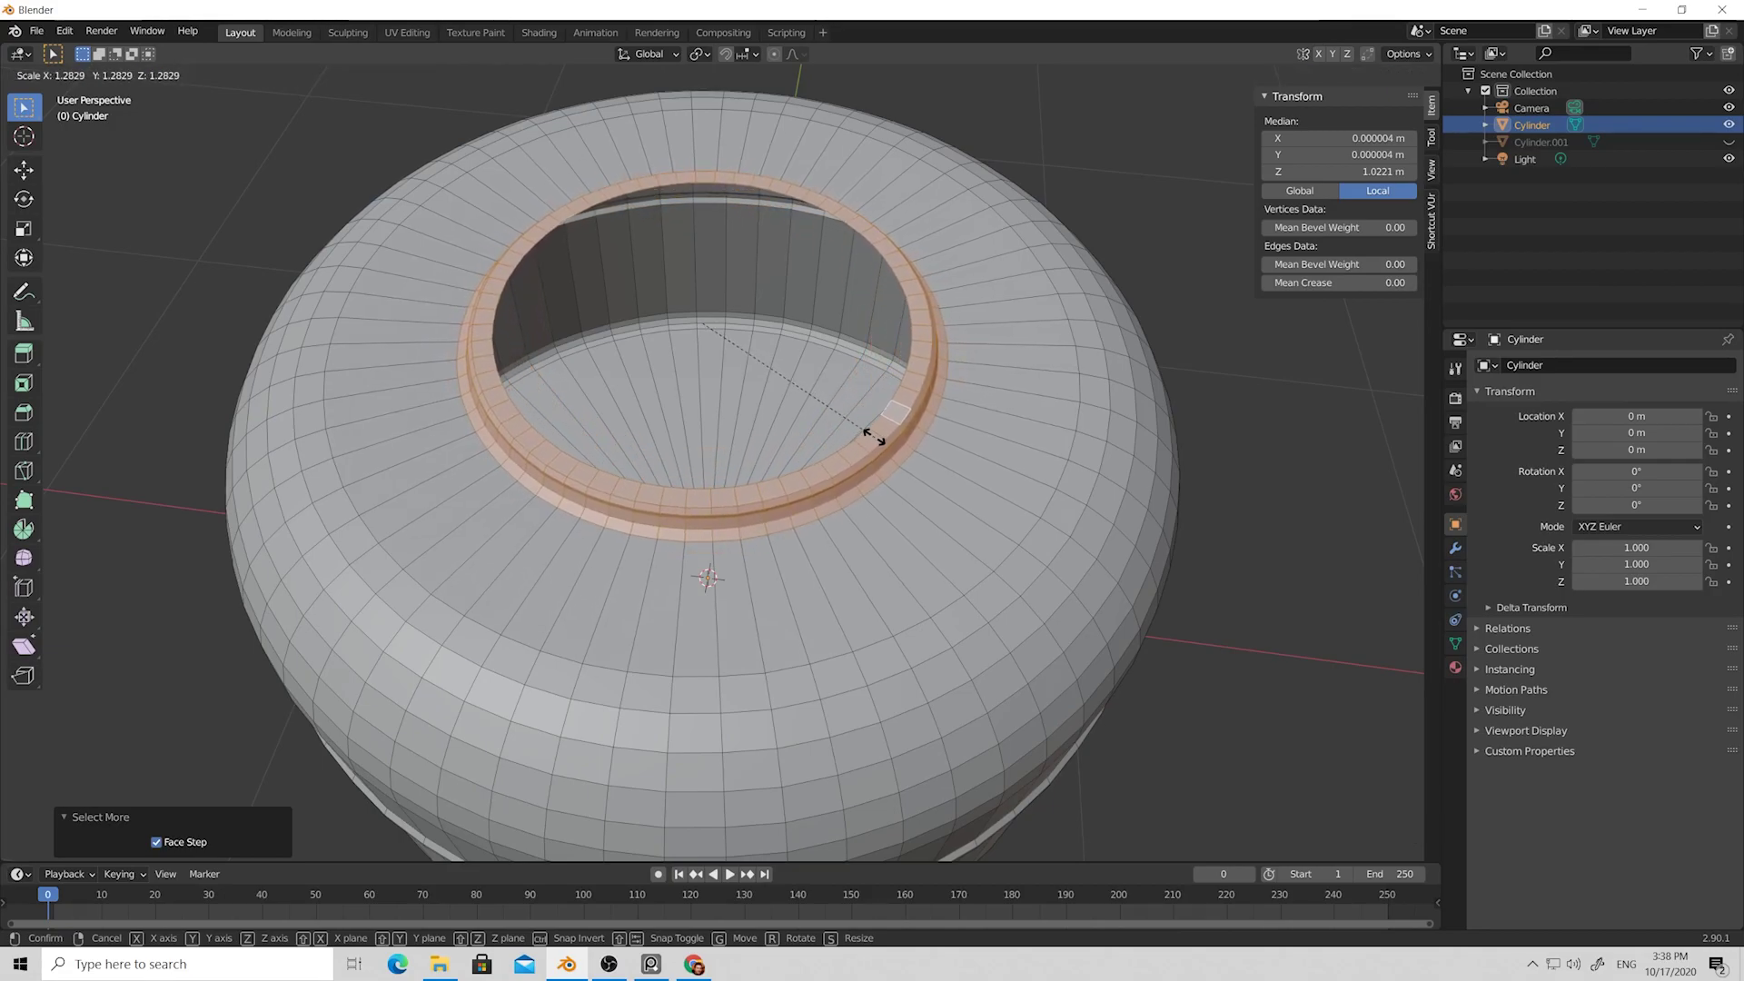
pyautogui.click(870, 437)
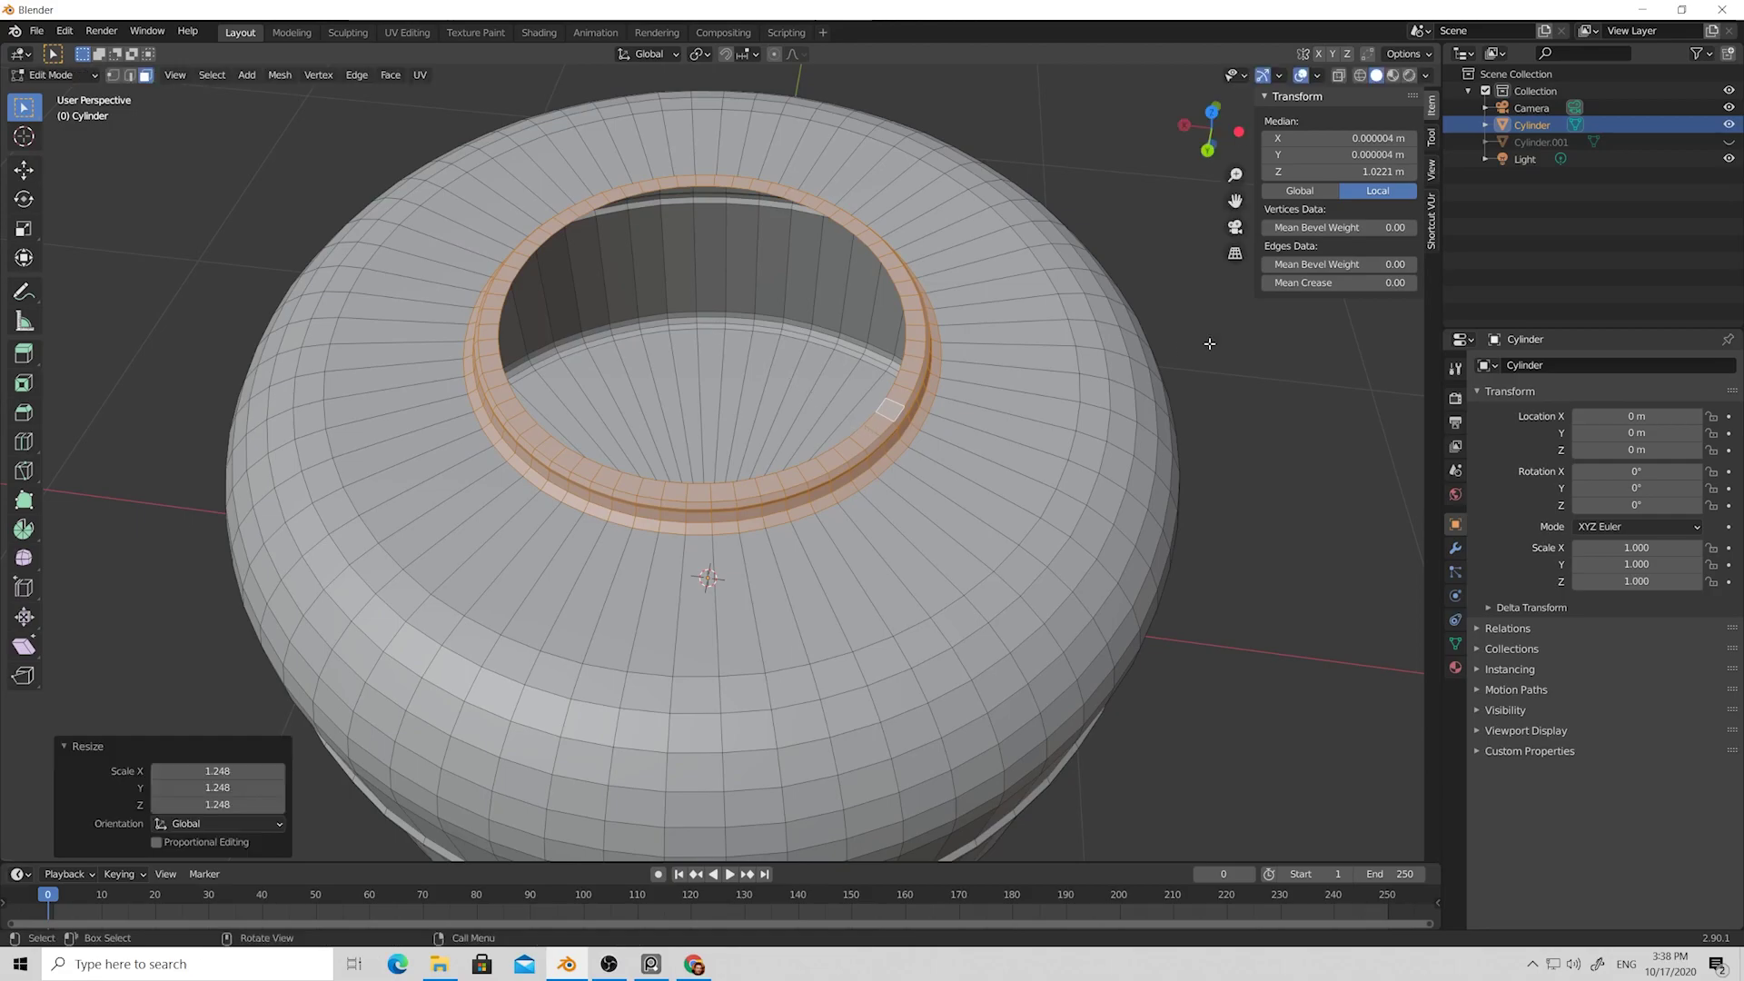
pyautogui.click(1241, 363)
# Unhide the lid Cylinder.001 and check it in the widened opening.
pyautogui.moveTo(1241, 364); pyautogui.dragTo(1191, 354, button='middle')
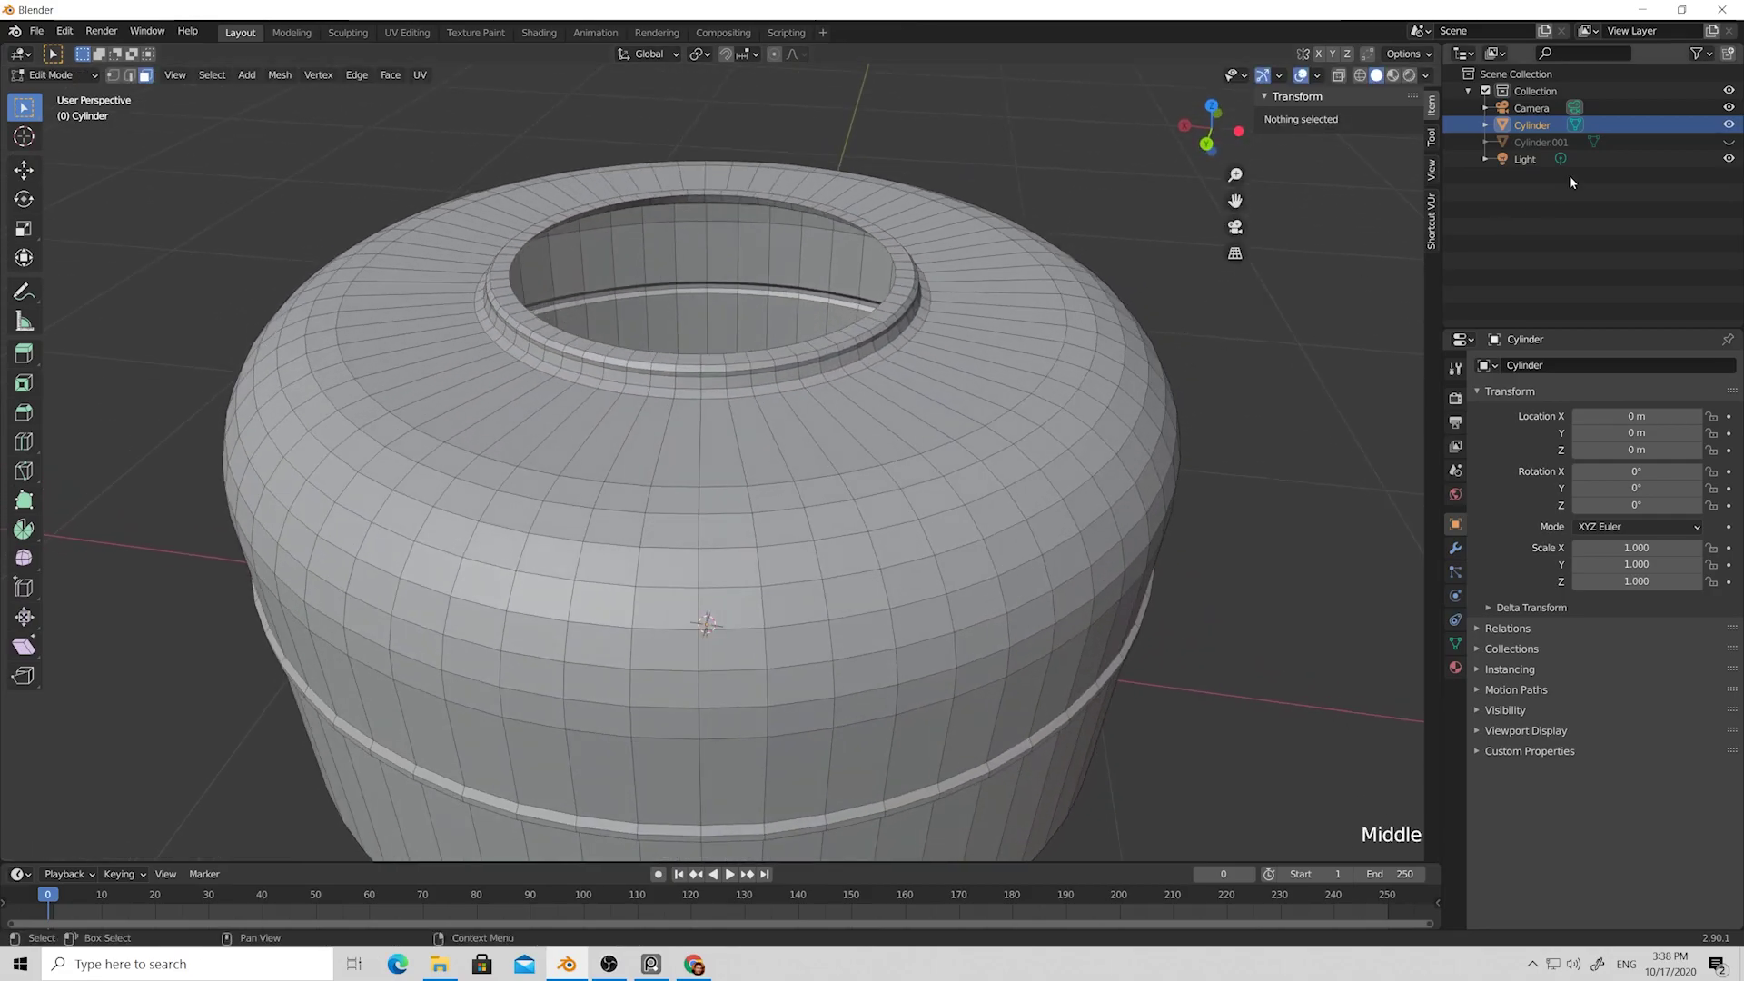
pyautogui.click(1729, 141)
pyautogui.moveTo(1196, 216); pyautogui.dragTo(981, 266, button='middle')
# In the body mesh, select the extra edge loop on the rim ring and dissolve it.
pyautogui.press('Tab')
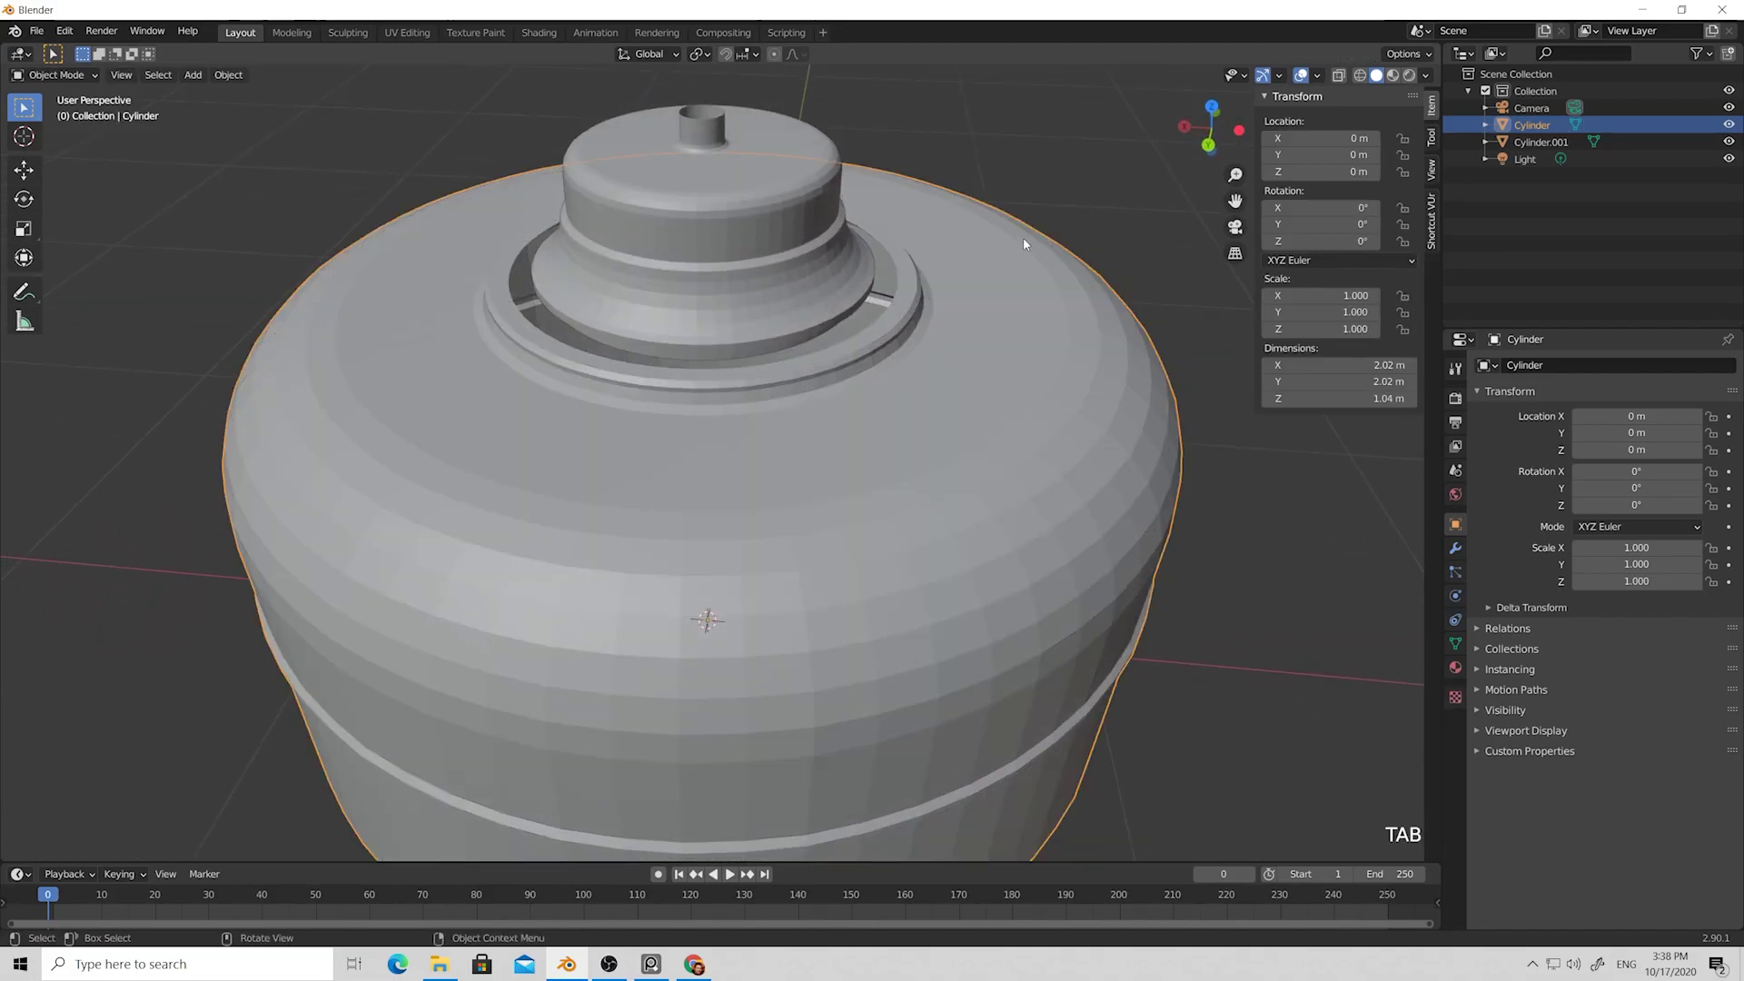
pyautogui.press('Tab')
pyautogui.scroll(3, 873, 303)
pyautogui.press('2')
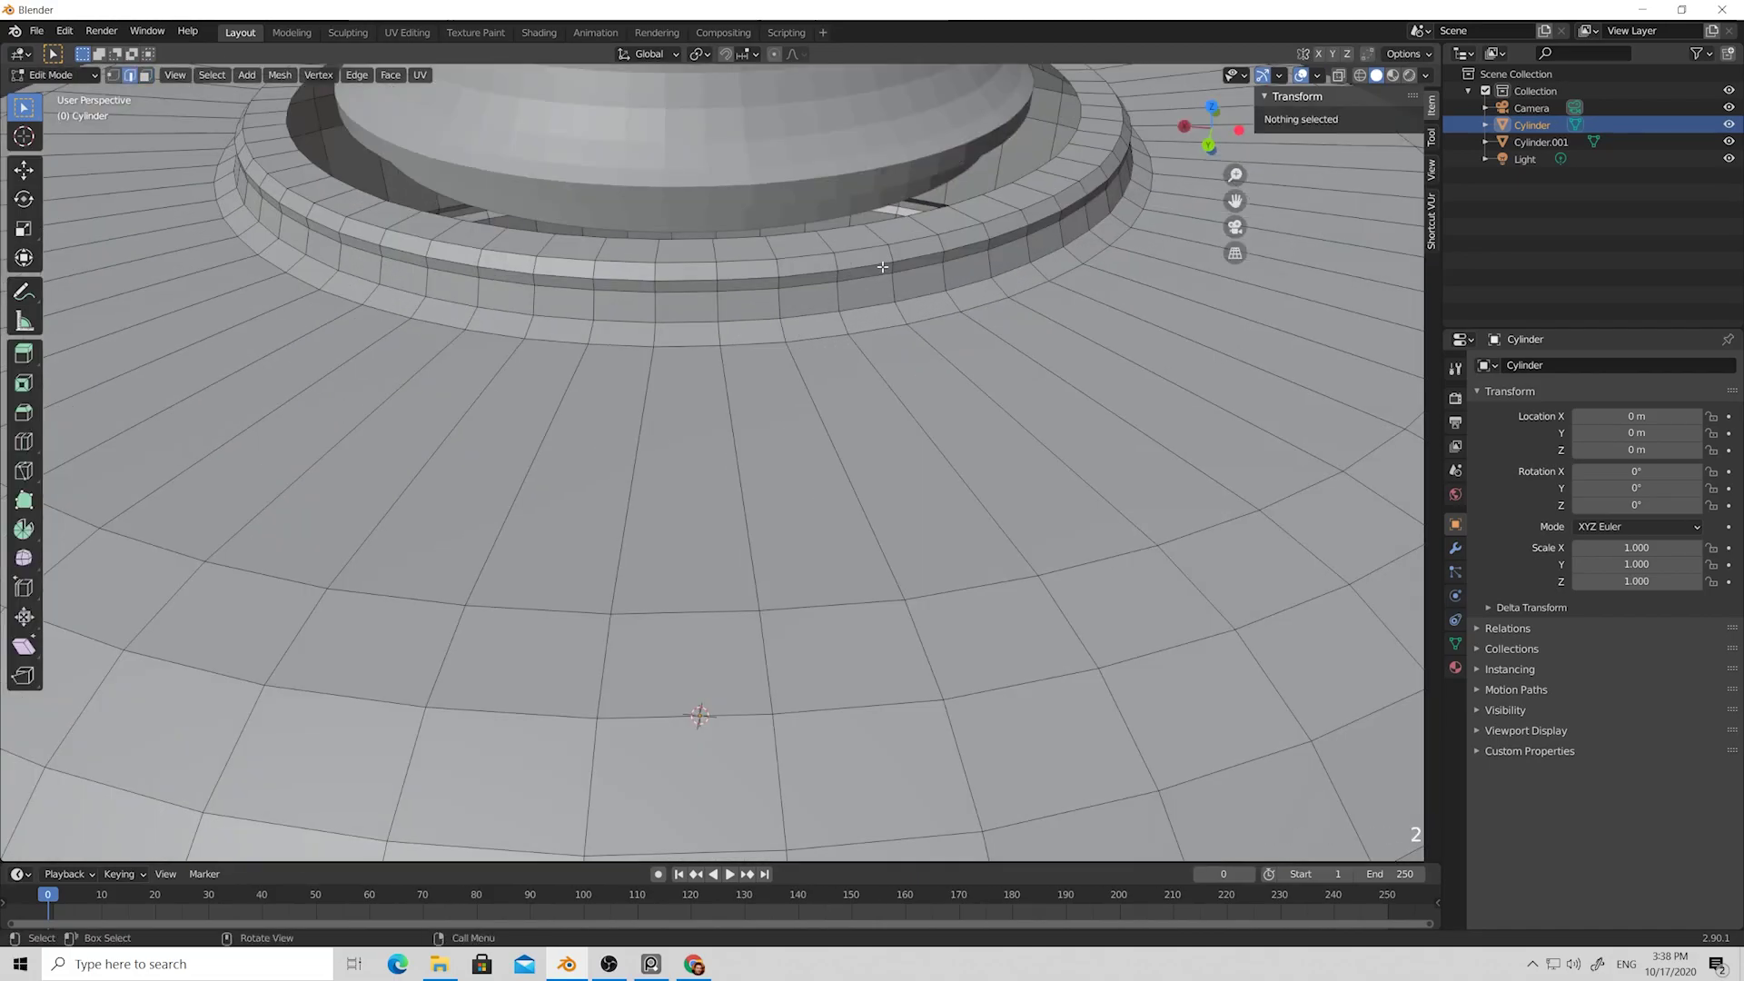
pyautogui.keyDown('alt'); pyautogui.click(872, 264); pyautogui.keyUp('alt')
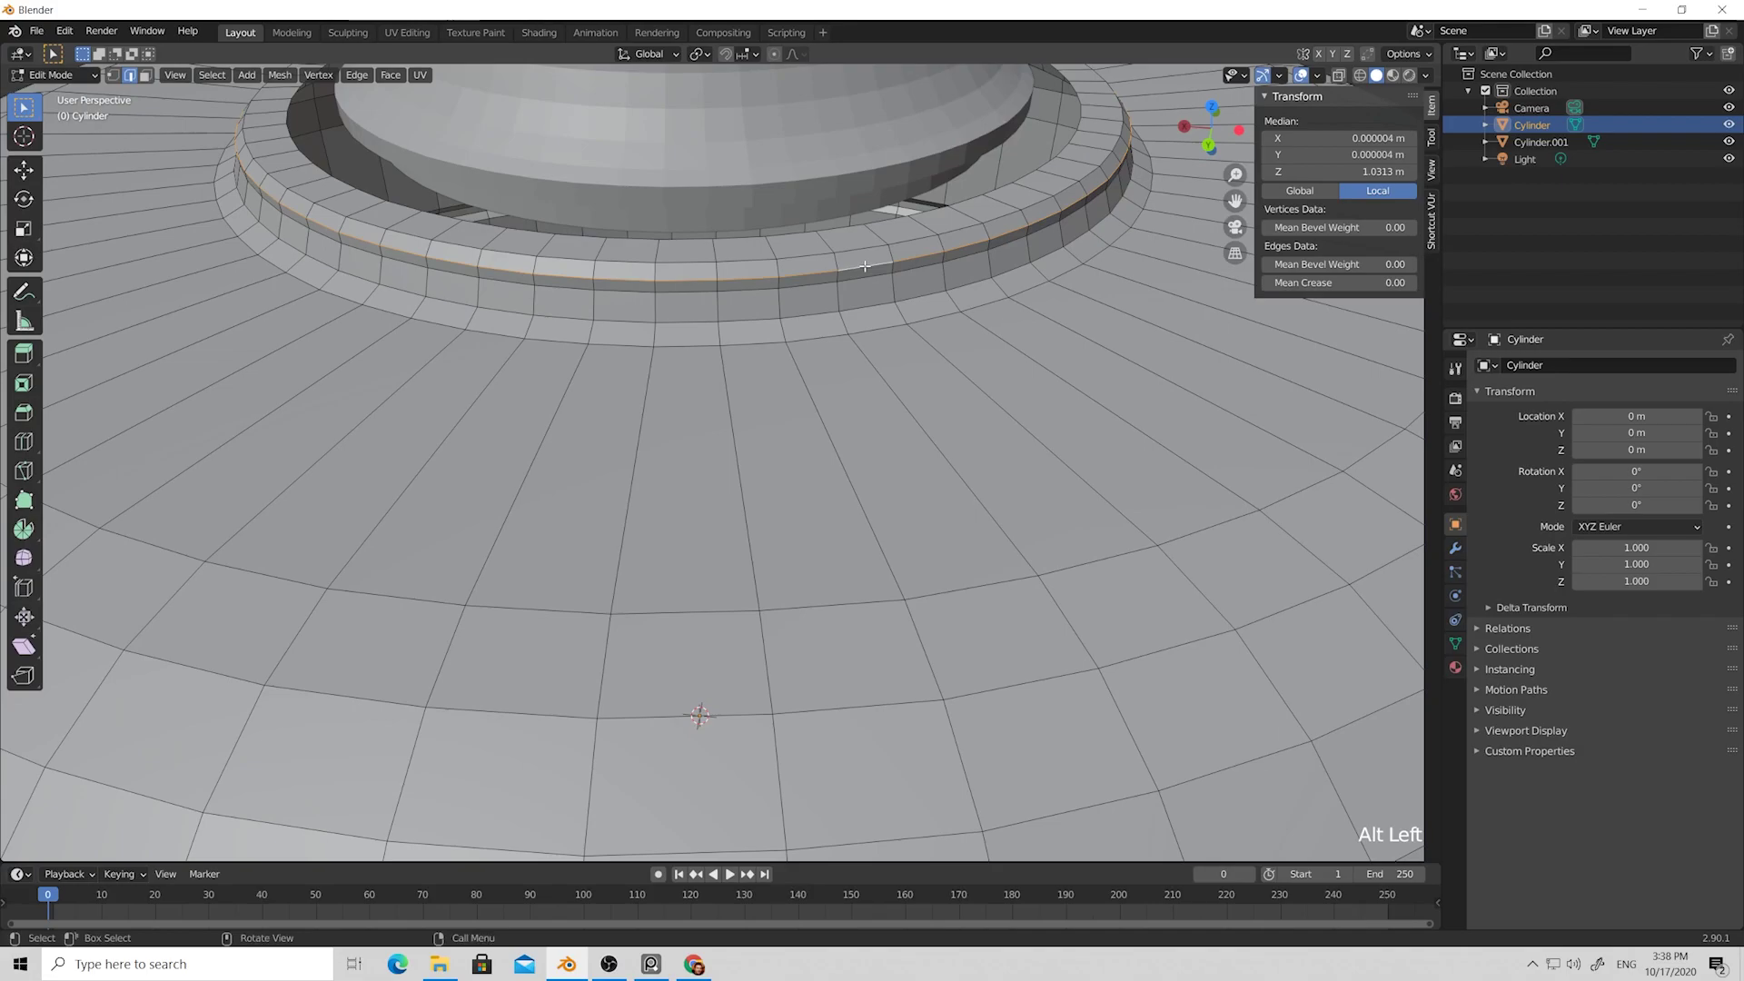
pyautogui.press('Delete')
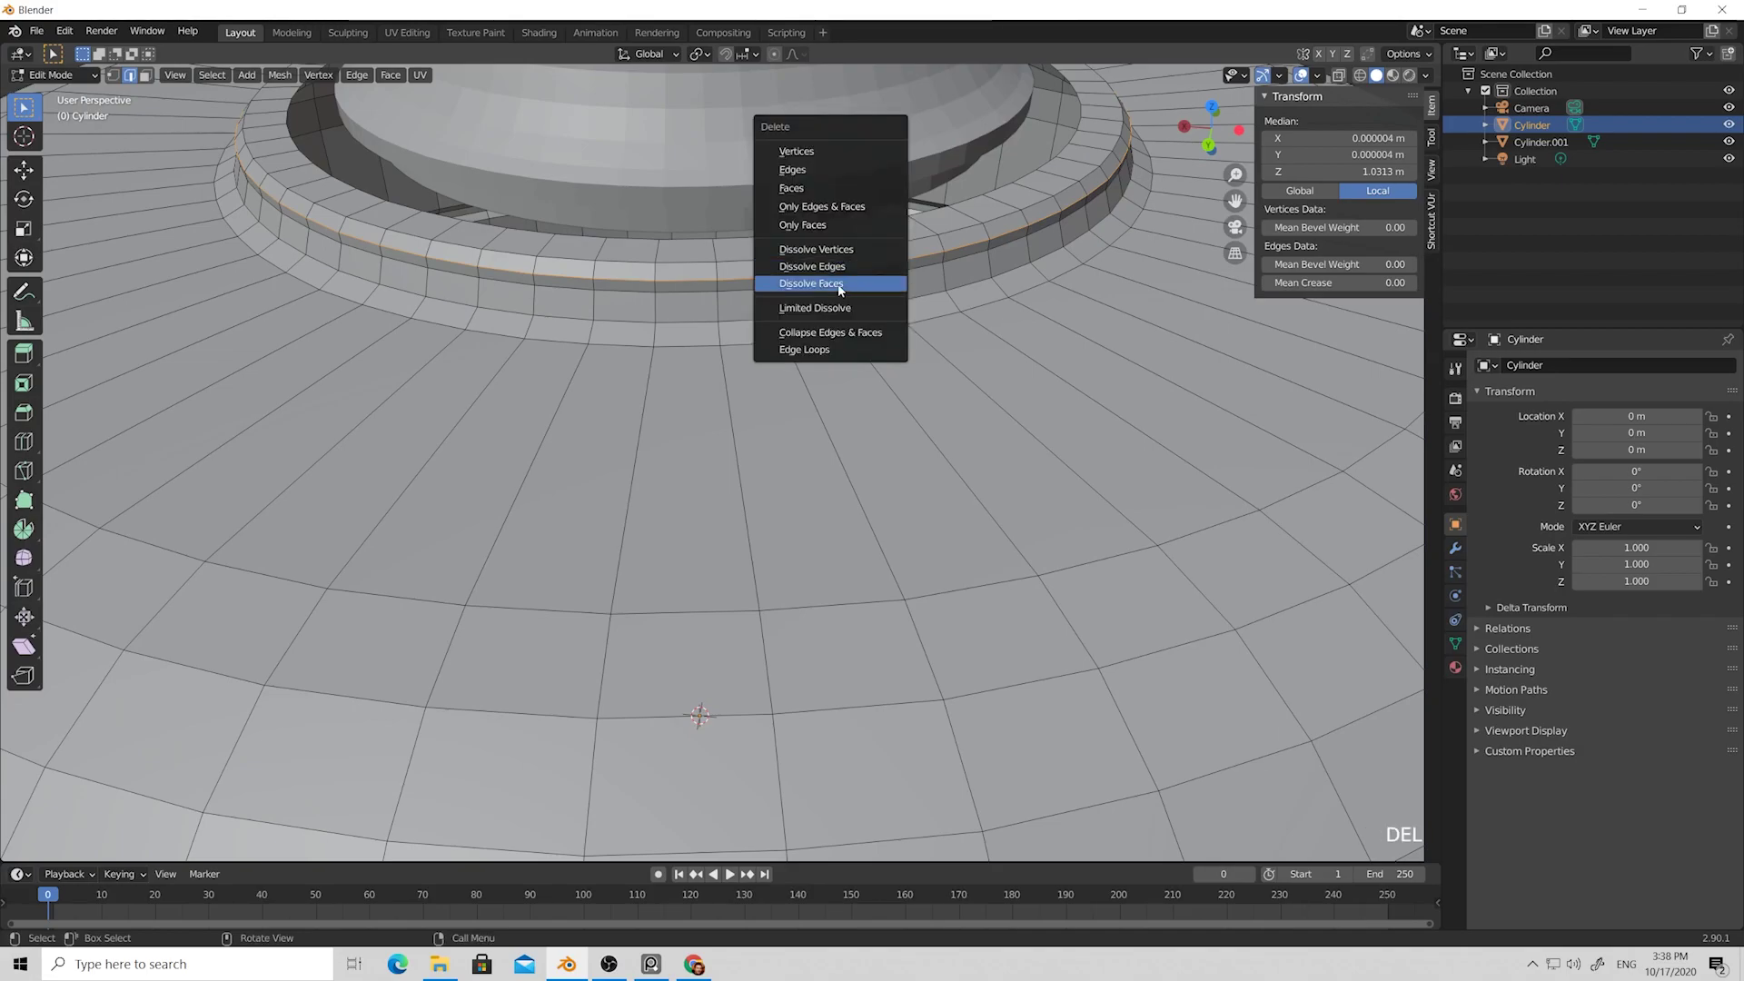
pyautogui.click(844, 267)
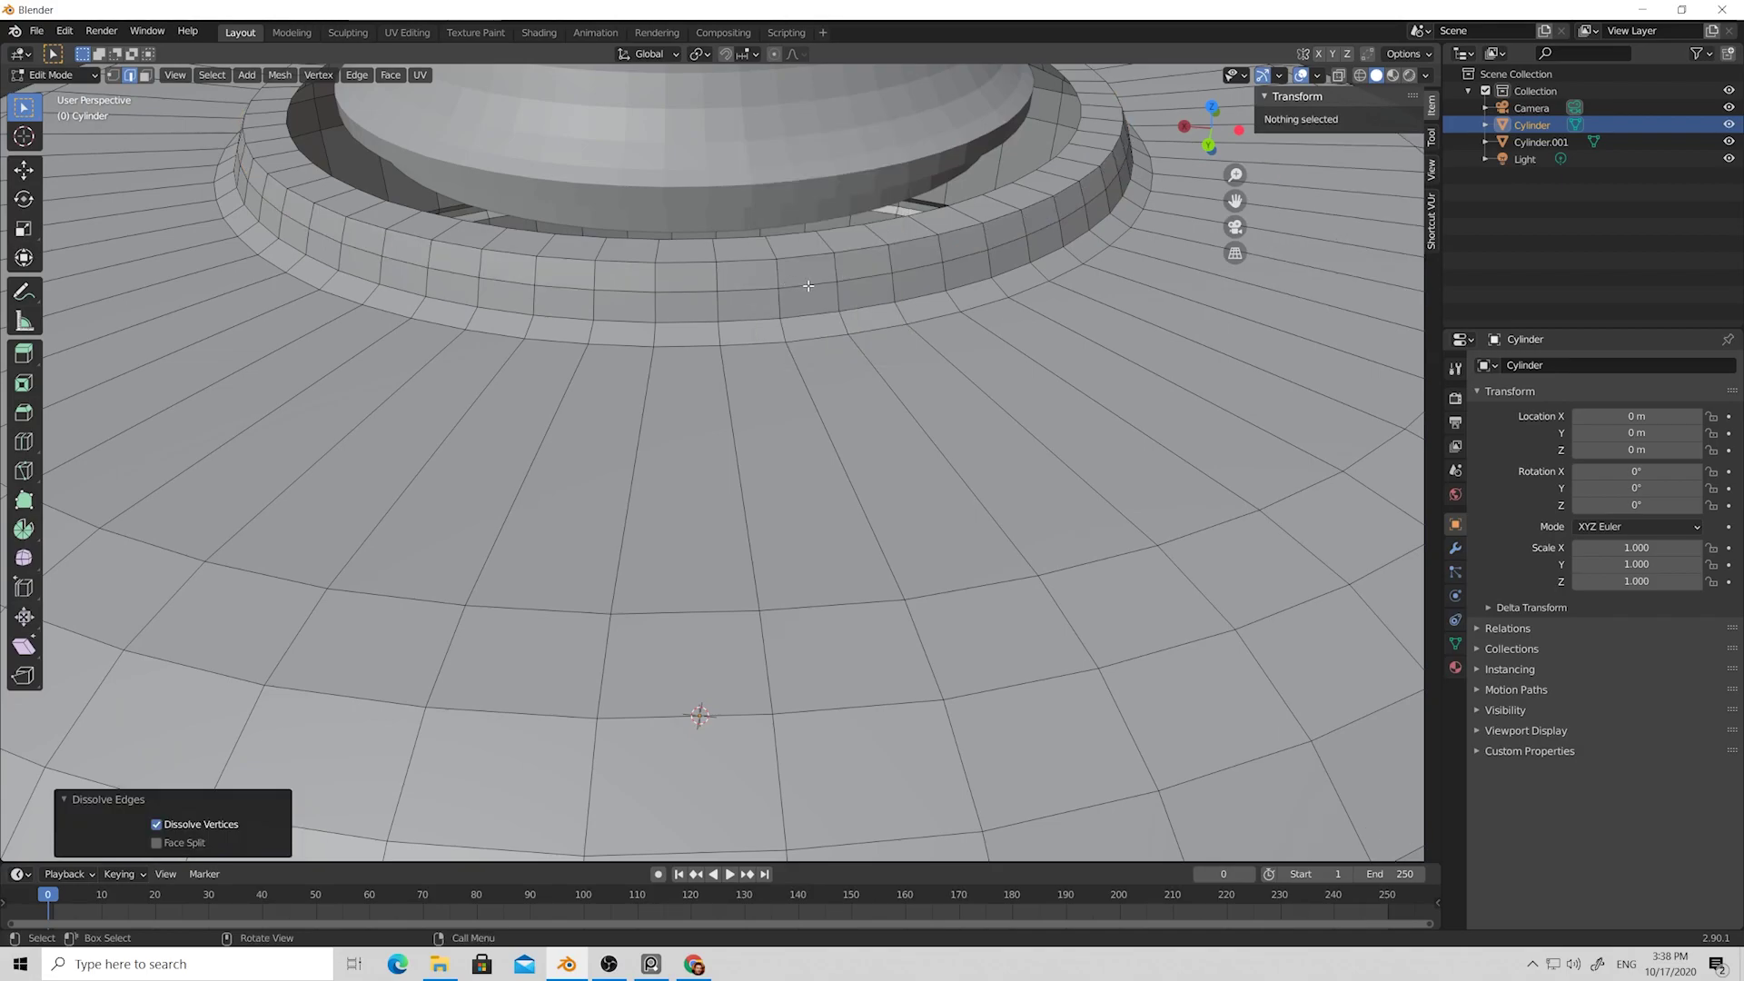
# Orbit out to view the whole kettle, return to Object Mode and select the lid.
pyautogui.click(904, 268)
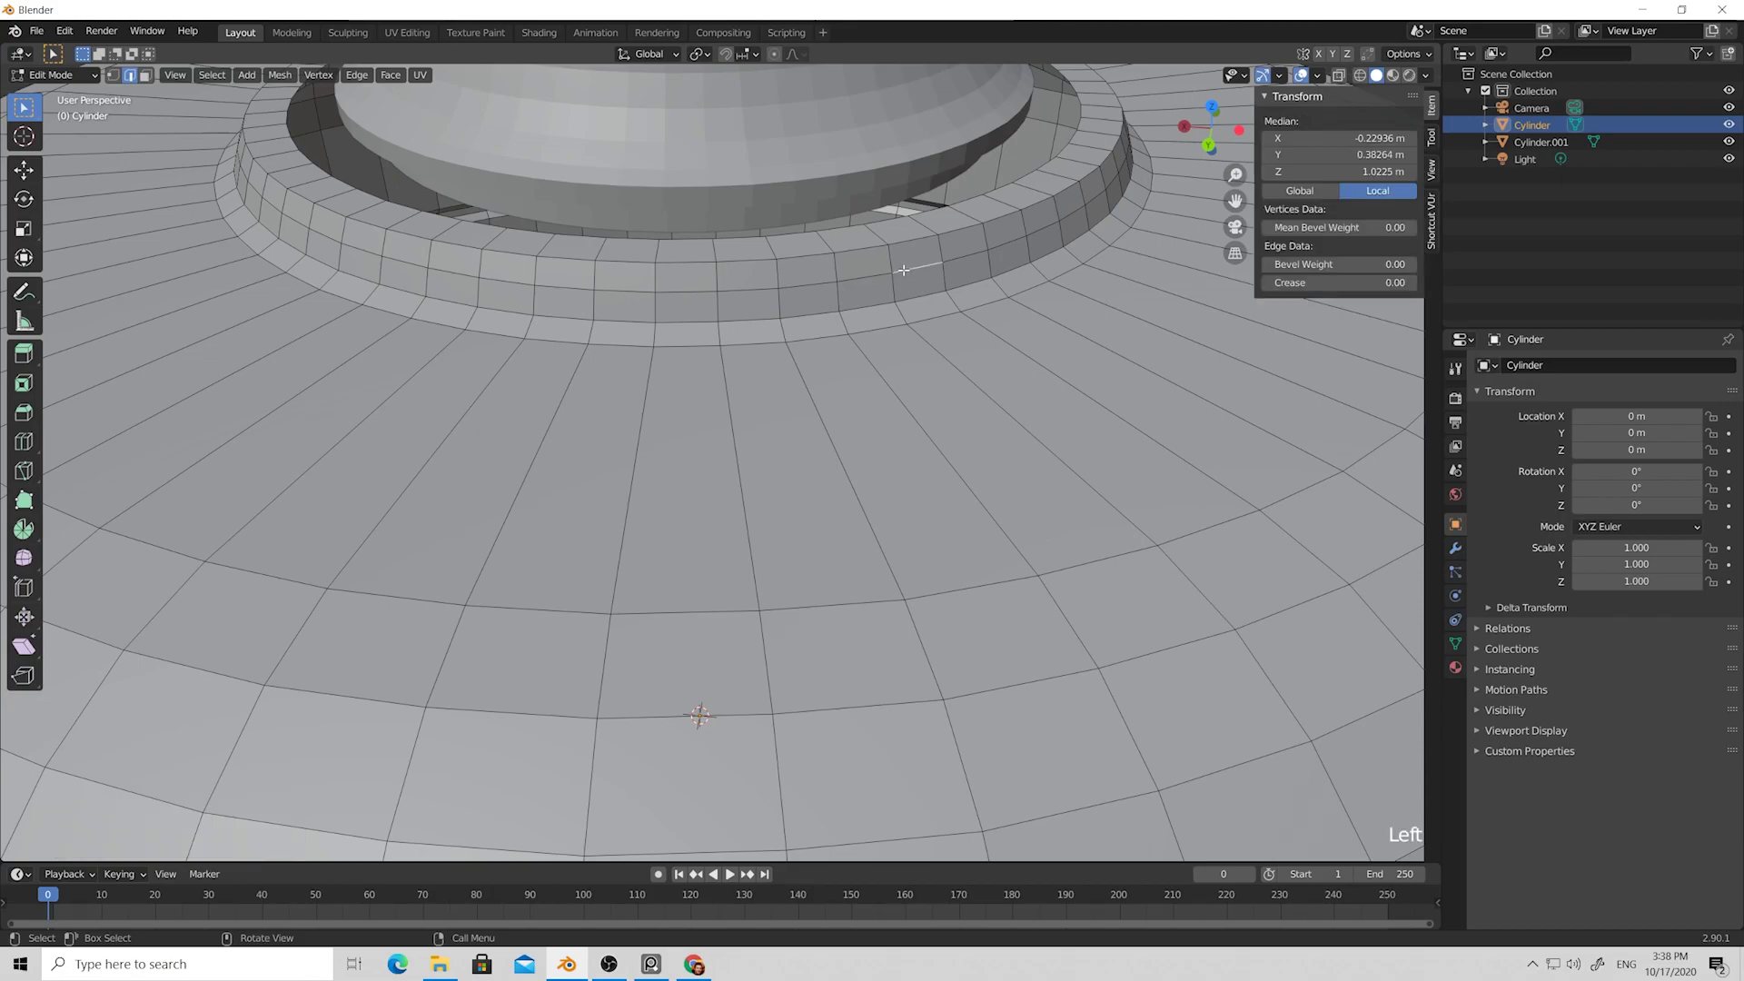
pyautogui.scroll(-3, 906, 270)
pyautogui.moveTo(881, 309); pyautogui.dragTo(875, 288, button='middle')
pyautogui.click(1024, 240)
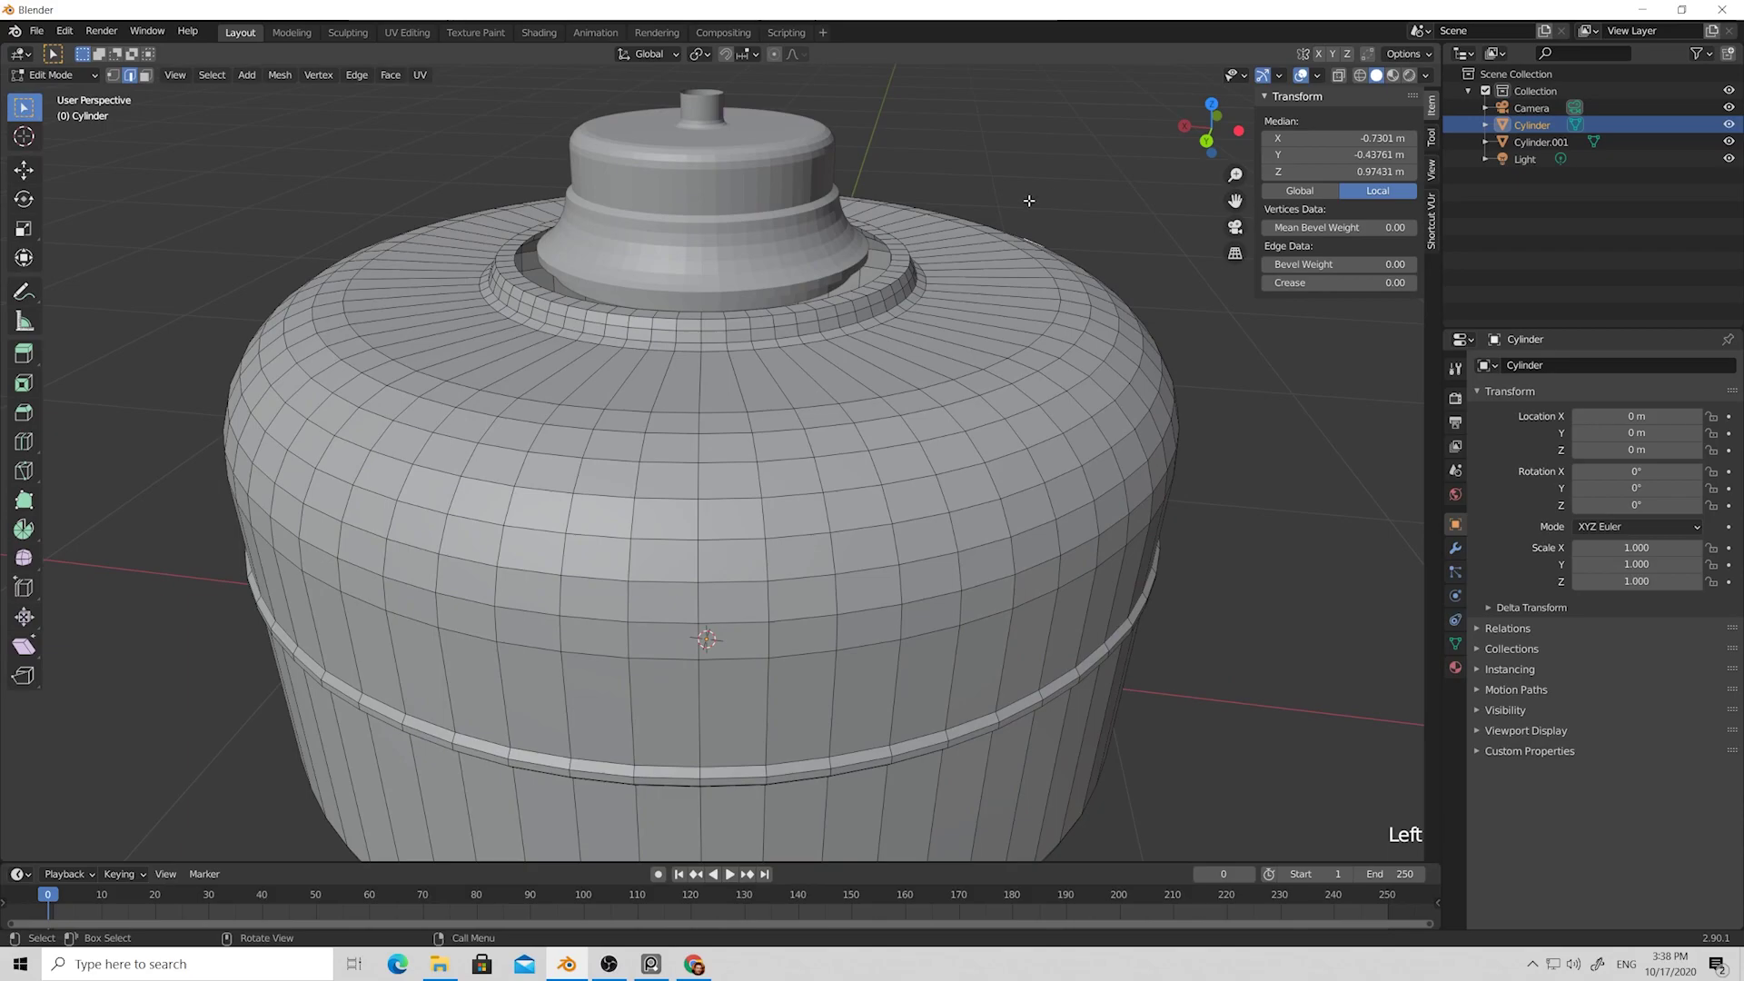
pyautogui.press('Tab')
pyautogui.click(770, 227)
pyautogui.click(770, 227)
# Try resizing the lid as an object, then undo that resize.
pyautogui.moveTo(770, 227); pyautogui.dragTo(770, 239, button='middle')
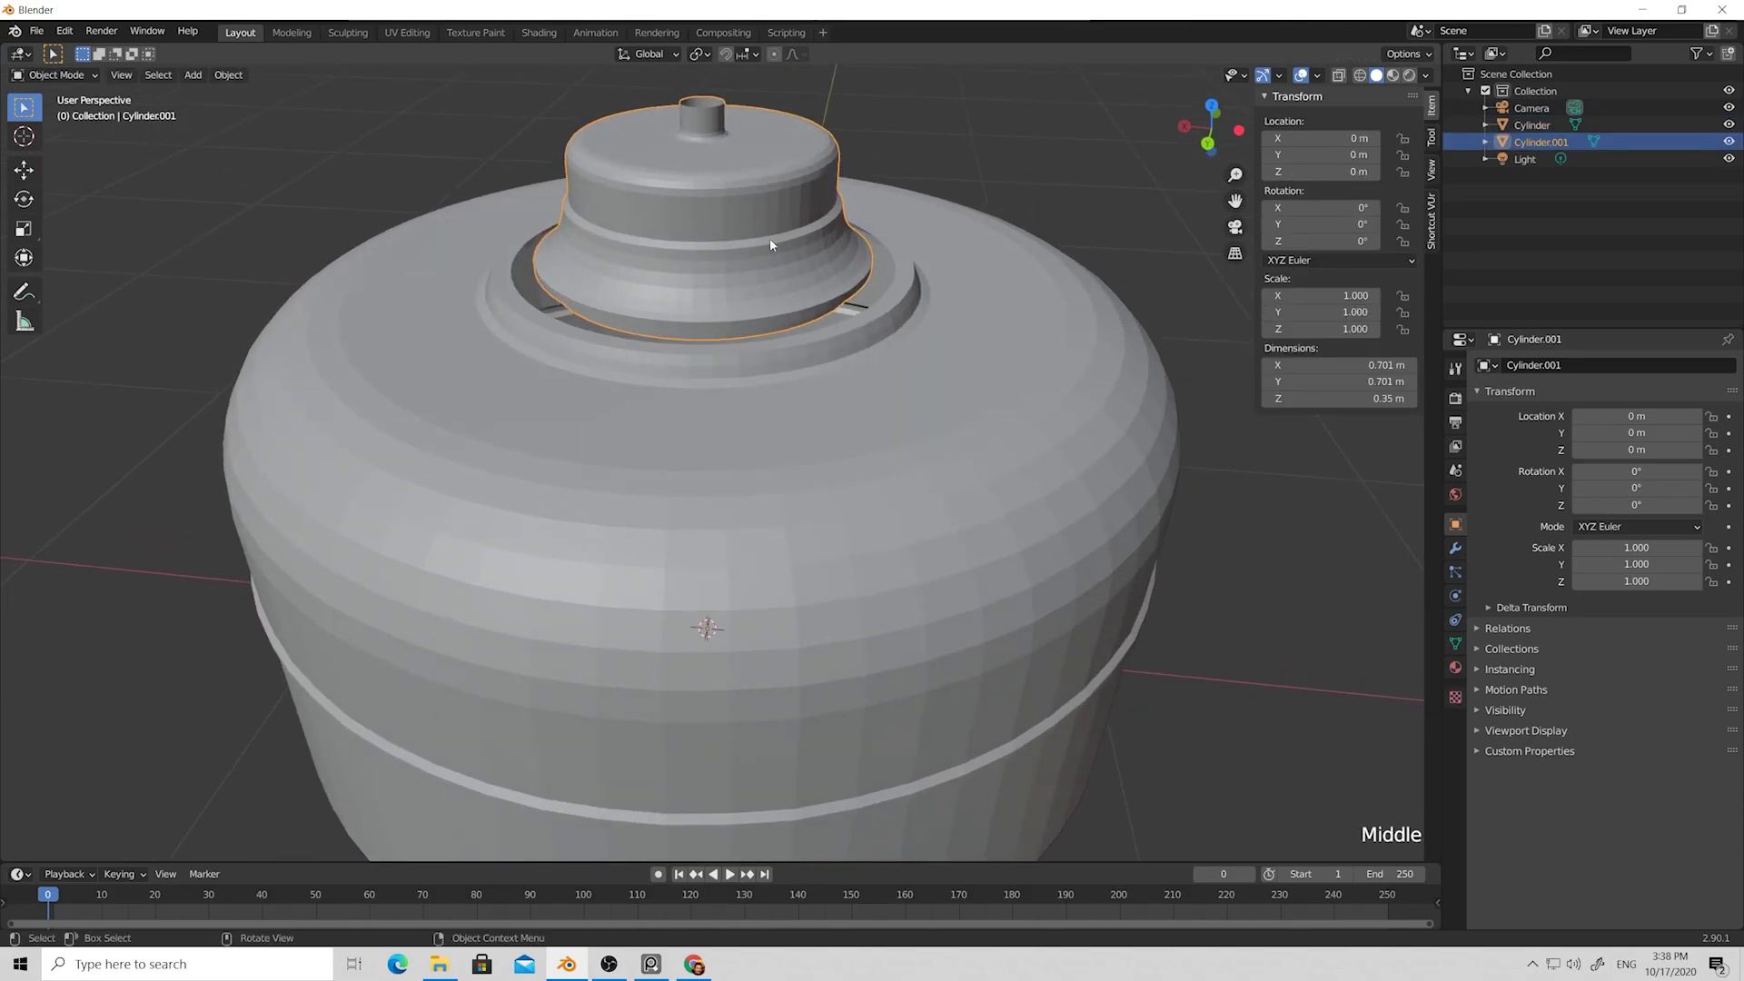
pyautogui.press('s')
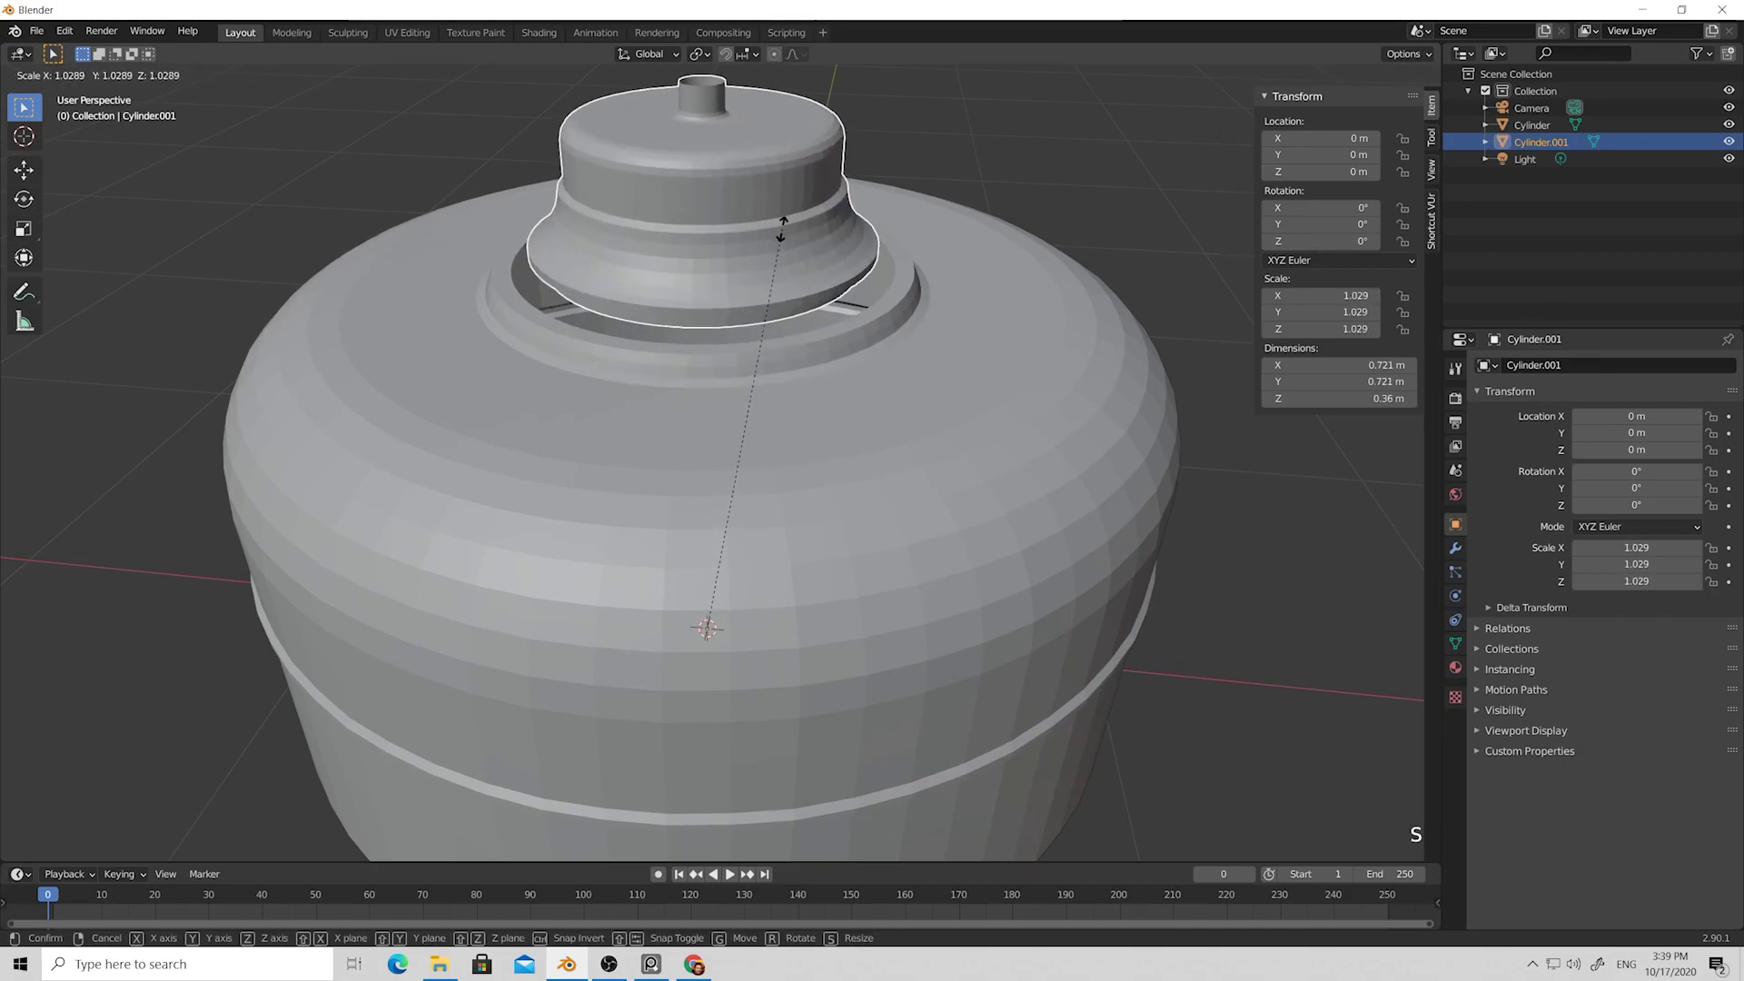
pyautogui.click(782, 229)
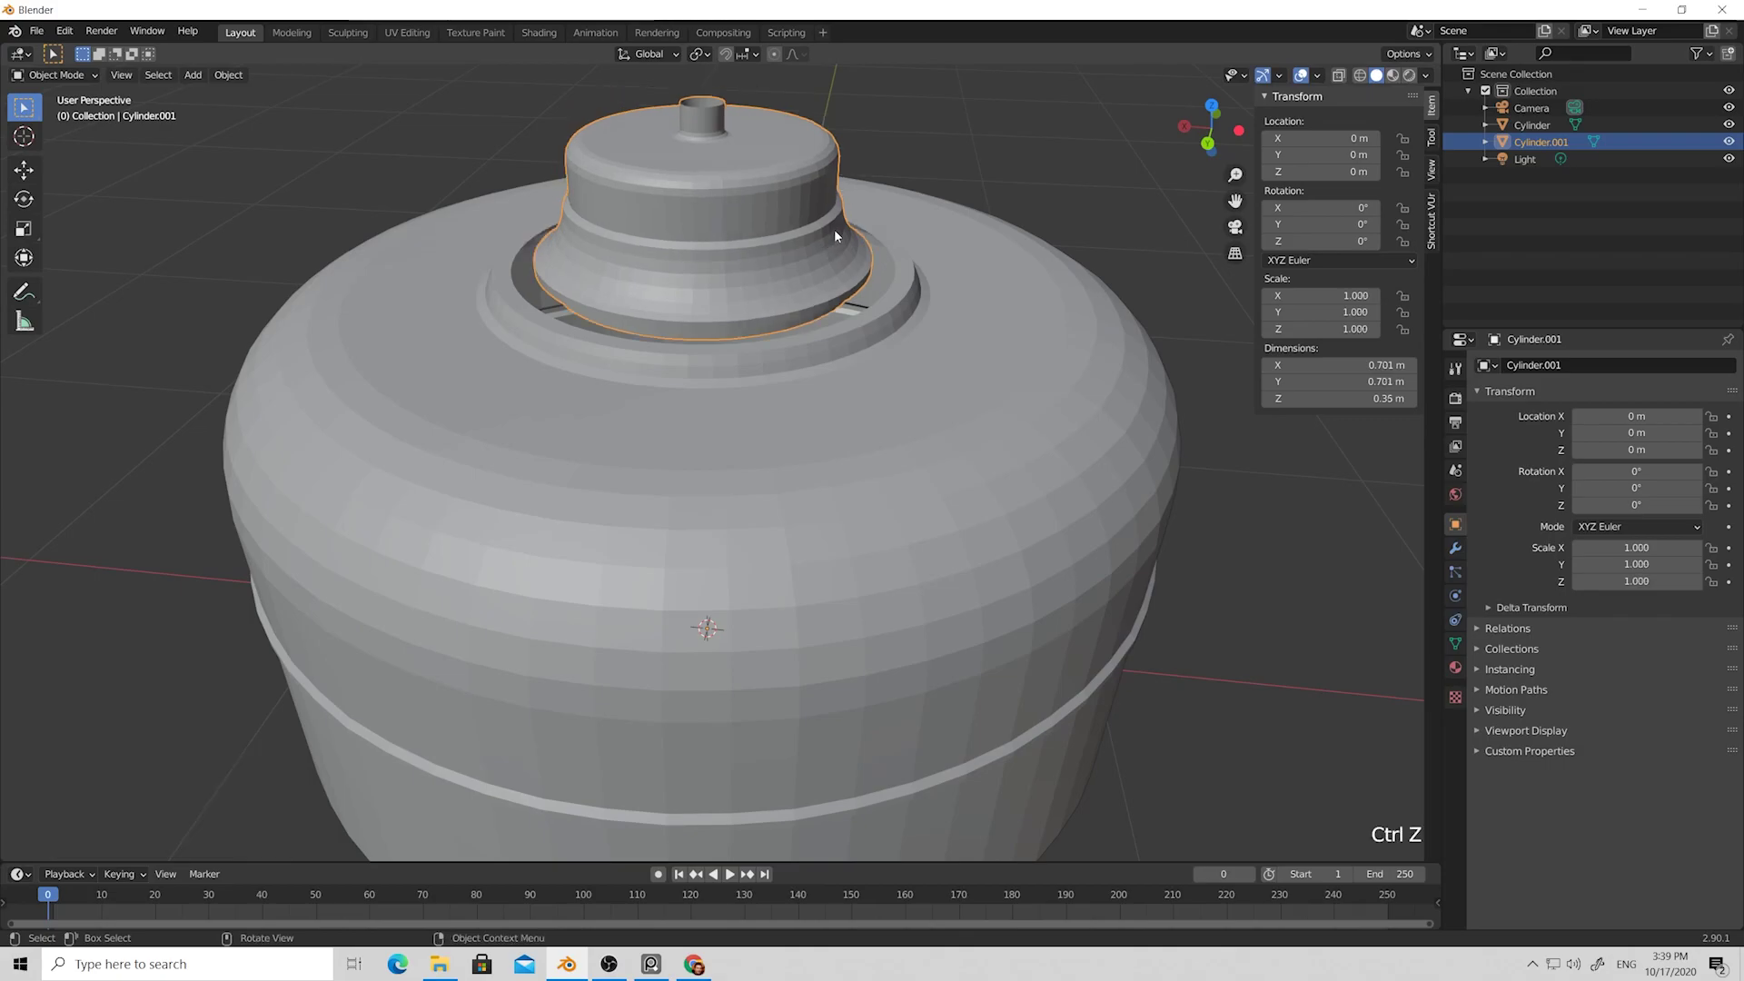
pyautogui.hotkey('ctrl', 'z')
# Scale all of the lid's geometry by 1.251 and raise it about 0.045 m along Z.
pyautogui.press('Tab')
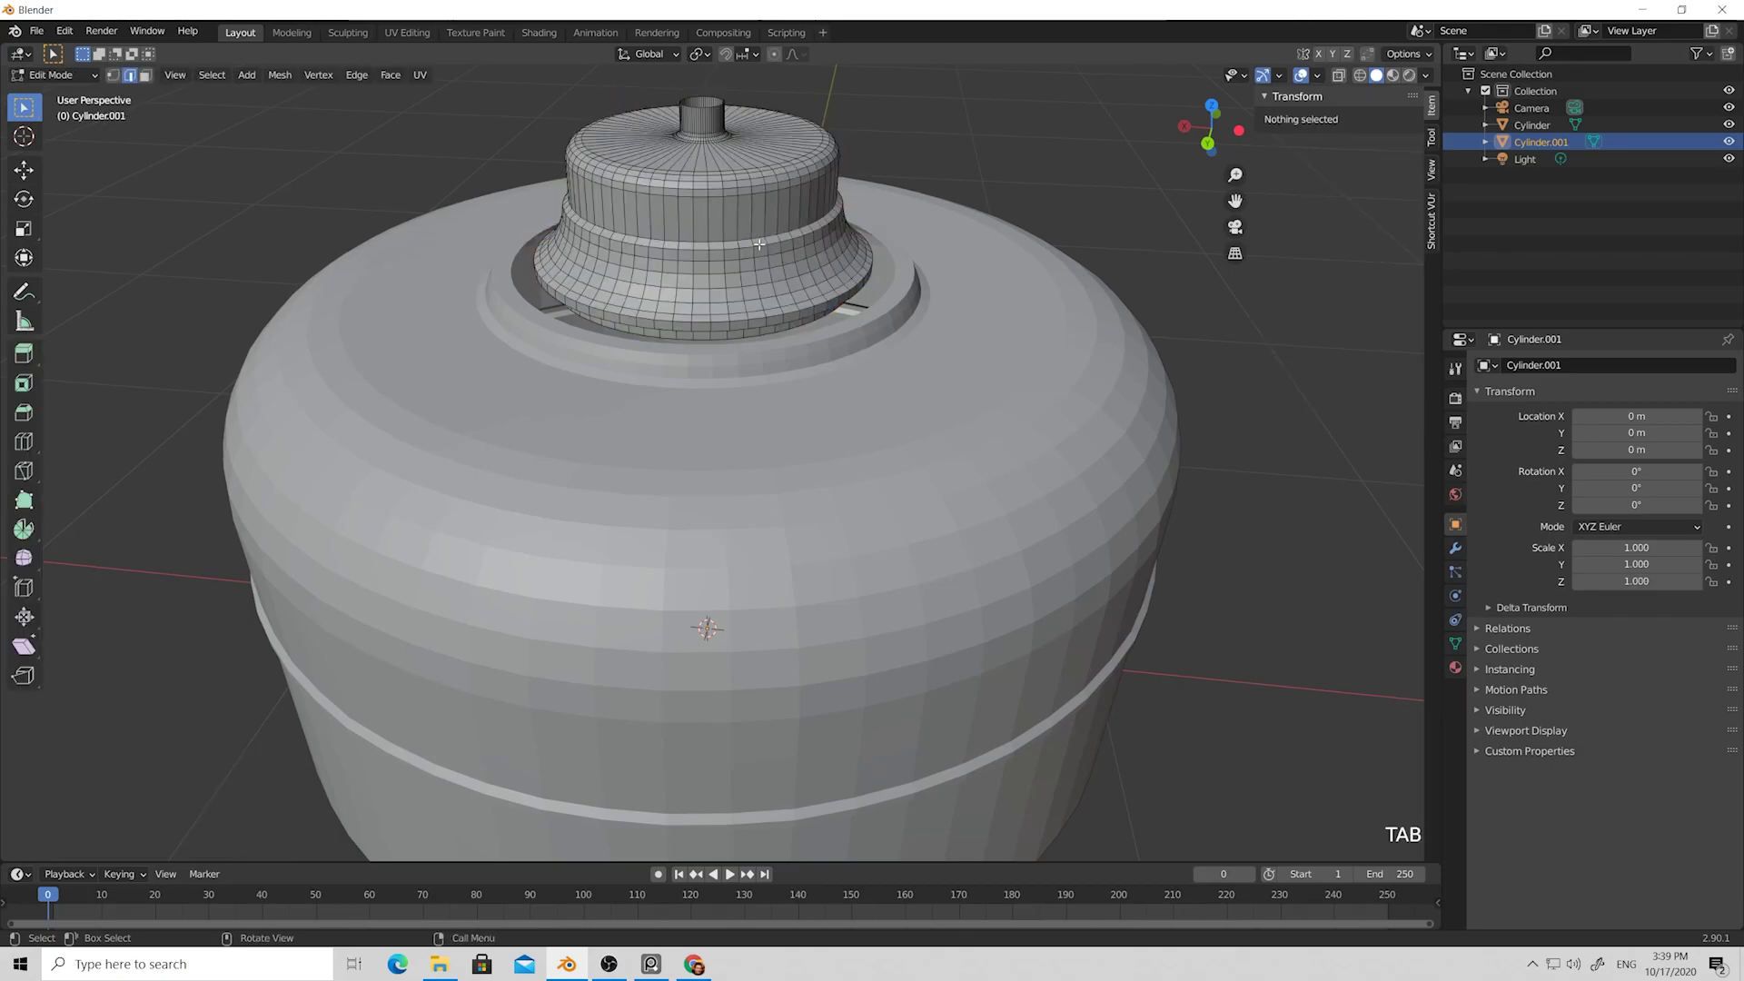
pyautogui.press('a')
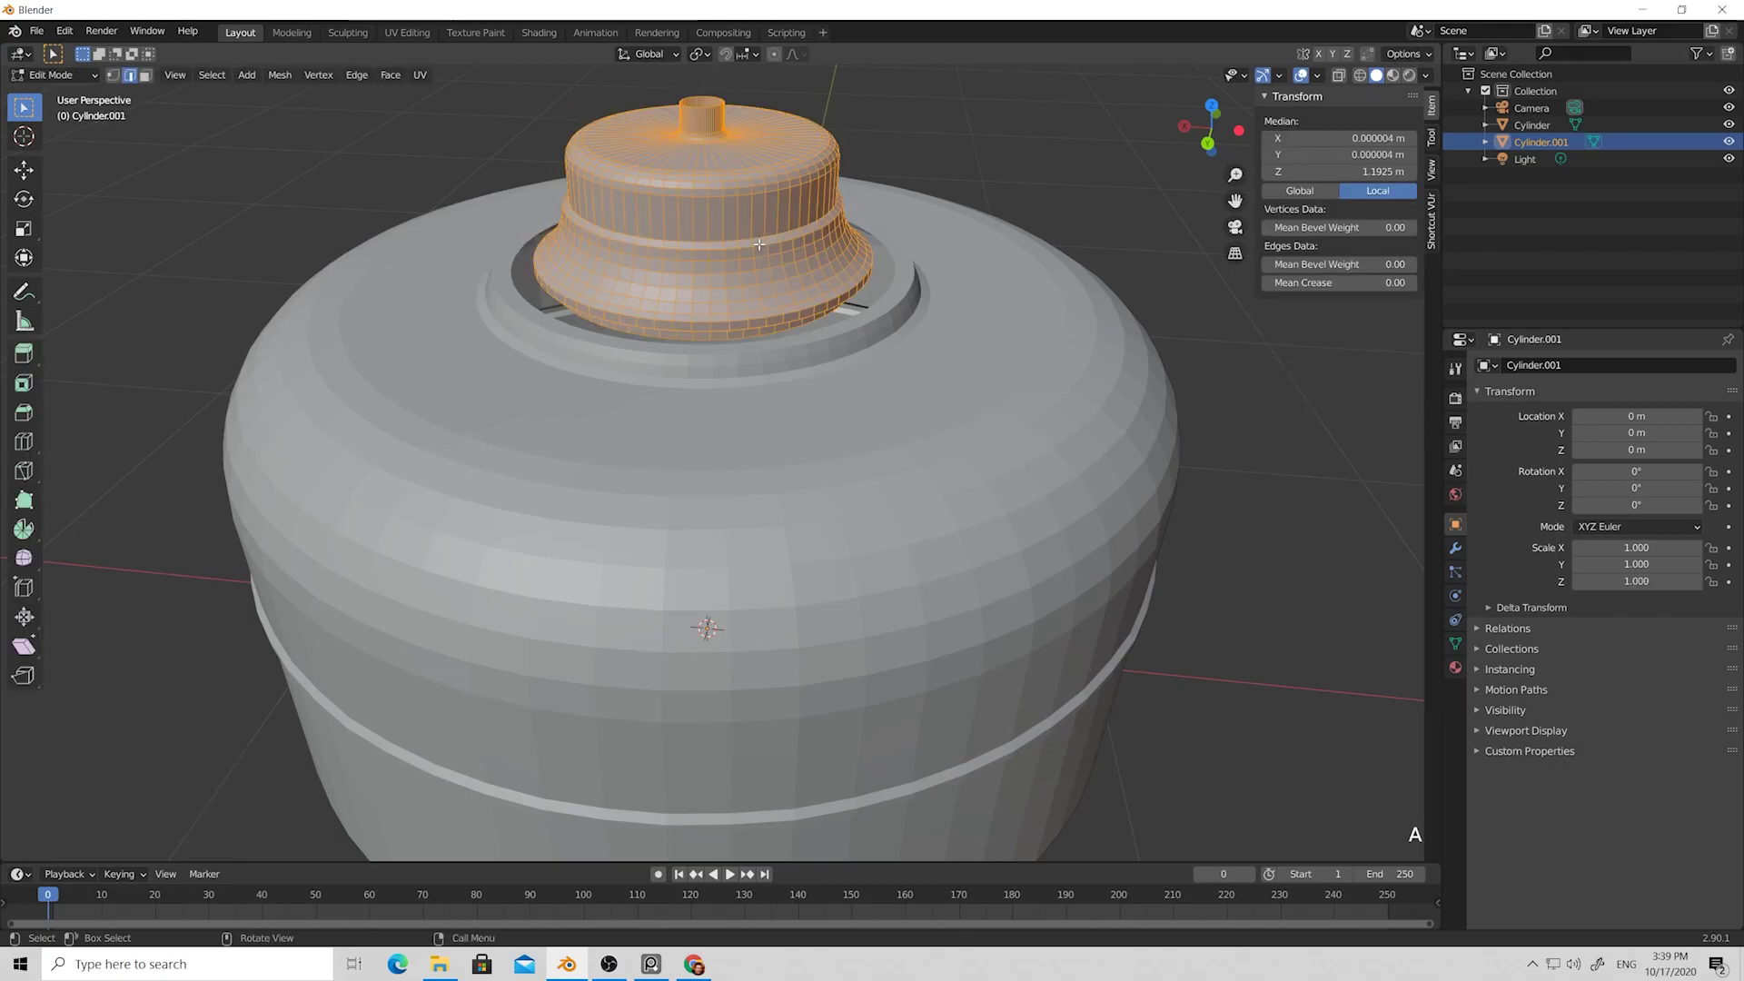
pyautogui.press('s')
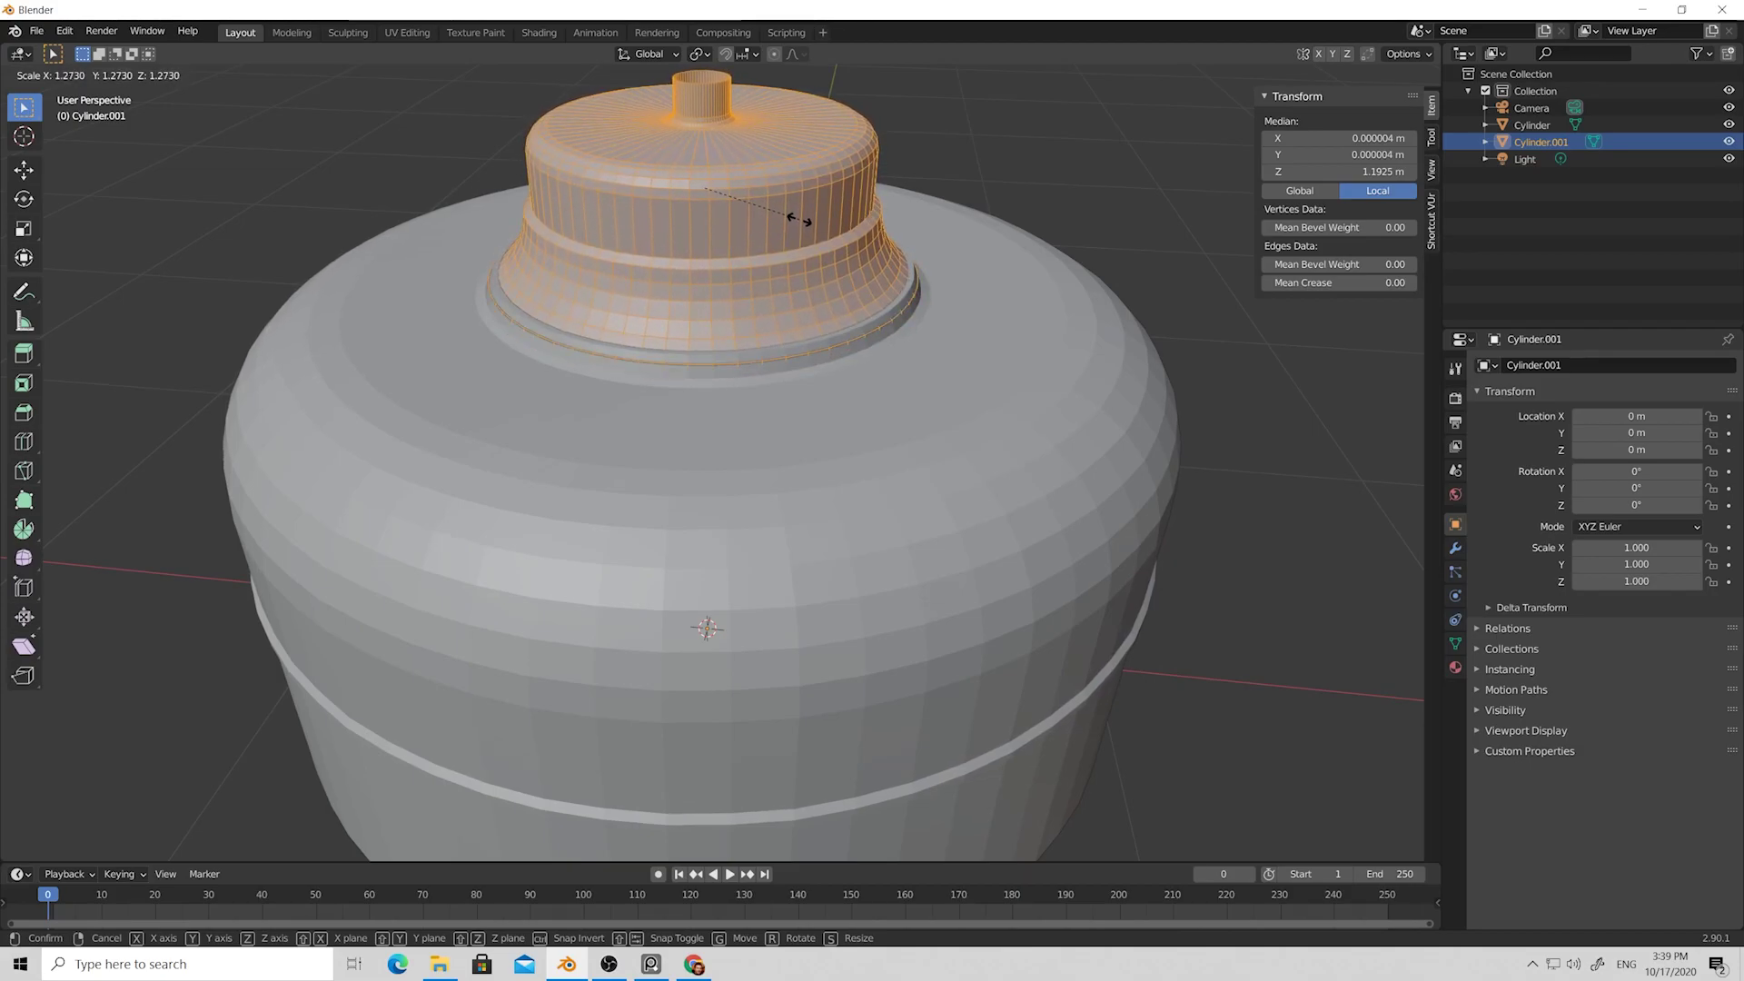
pyautogui.click(797, 220)
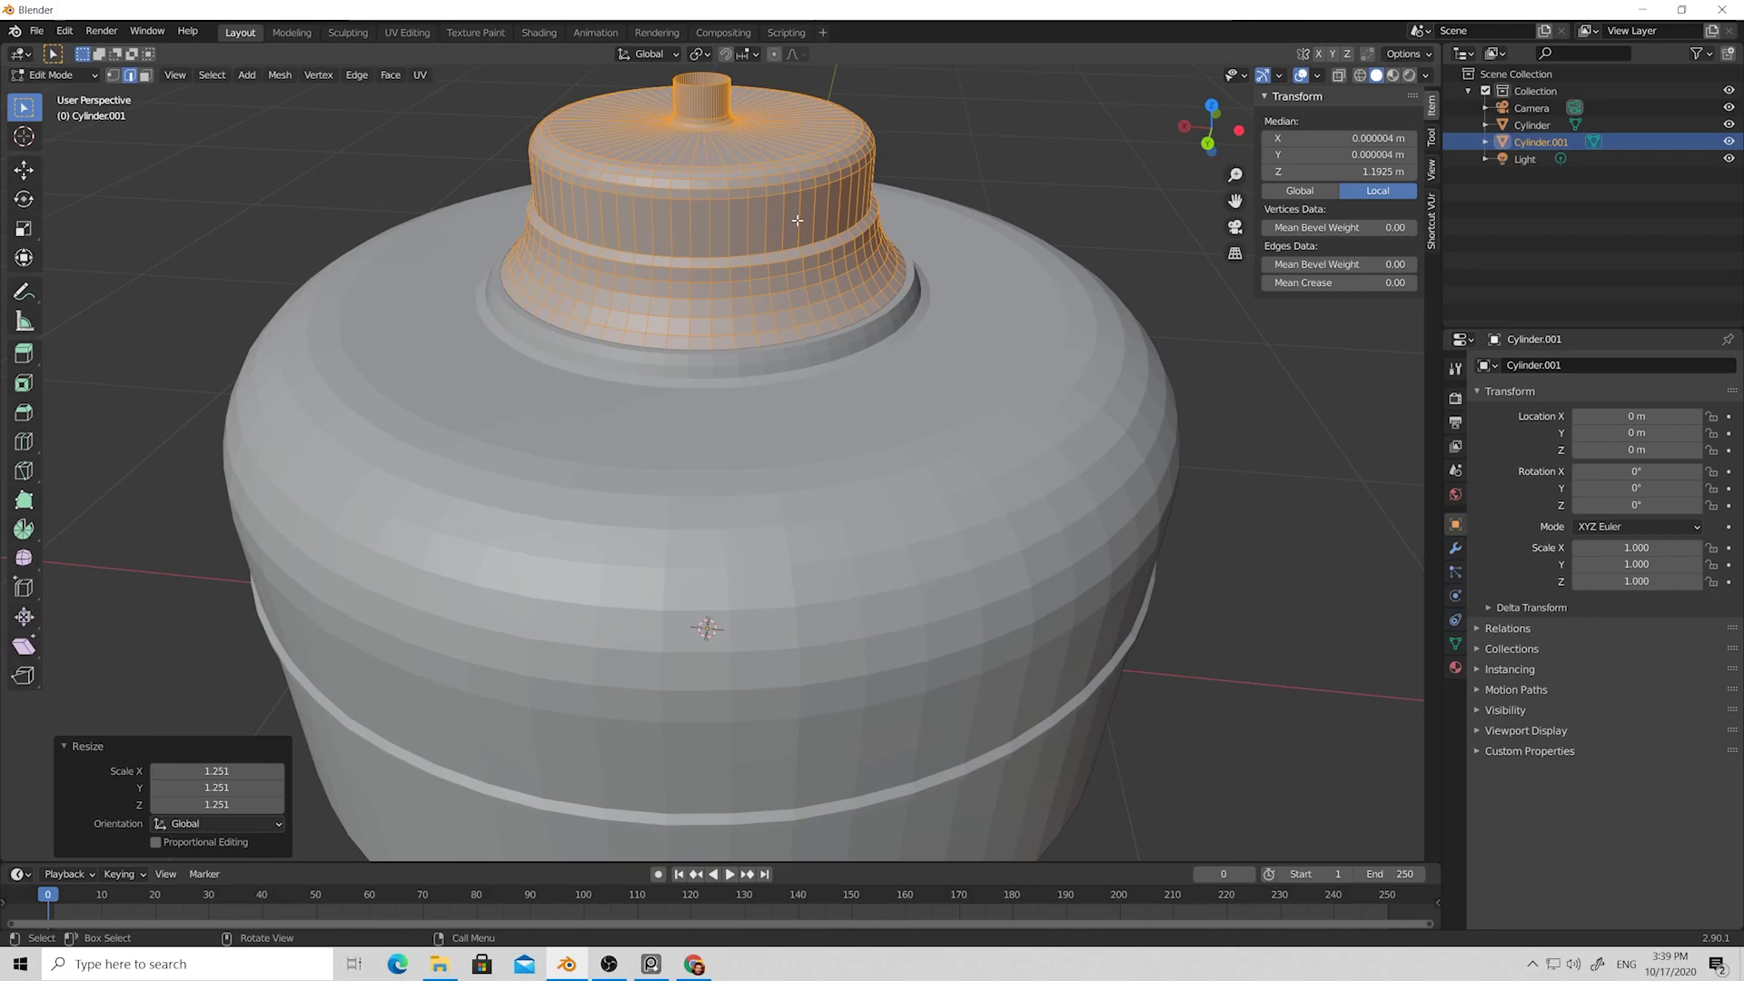
pyautogui.press('g')
pyautogui.press('z')
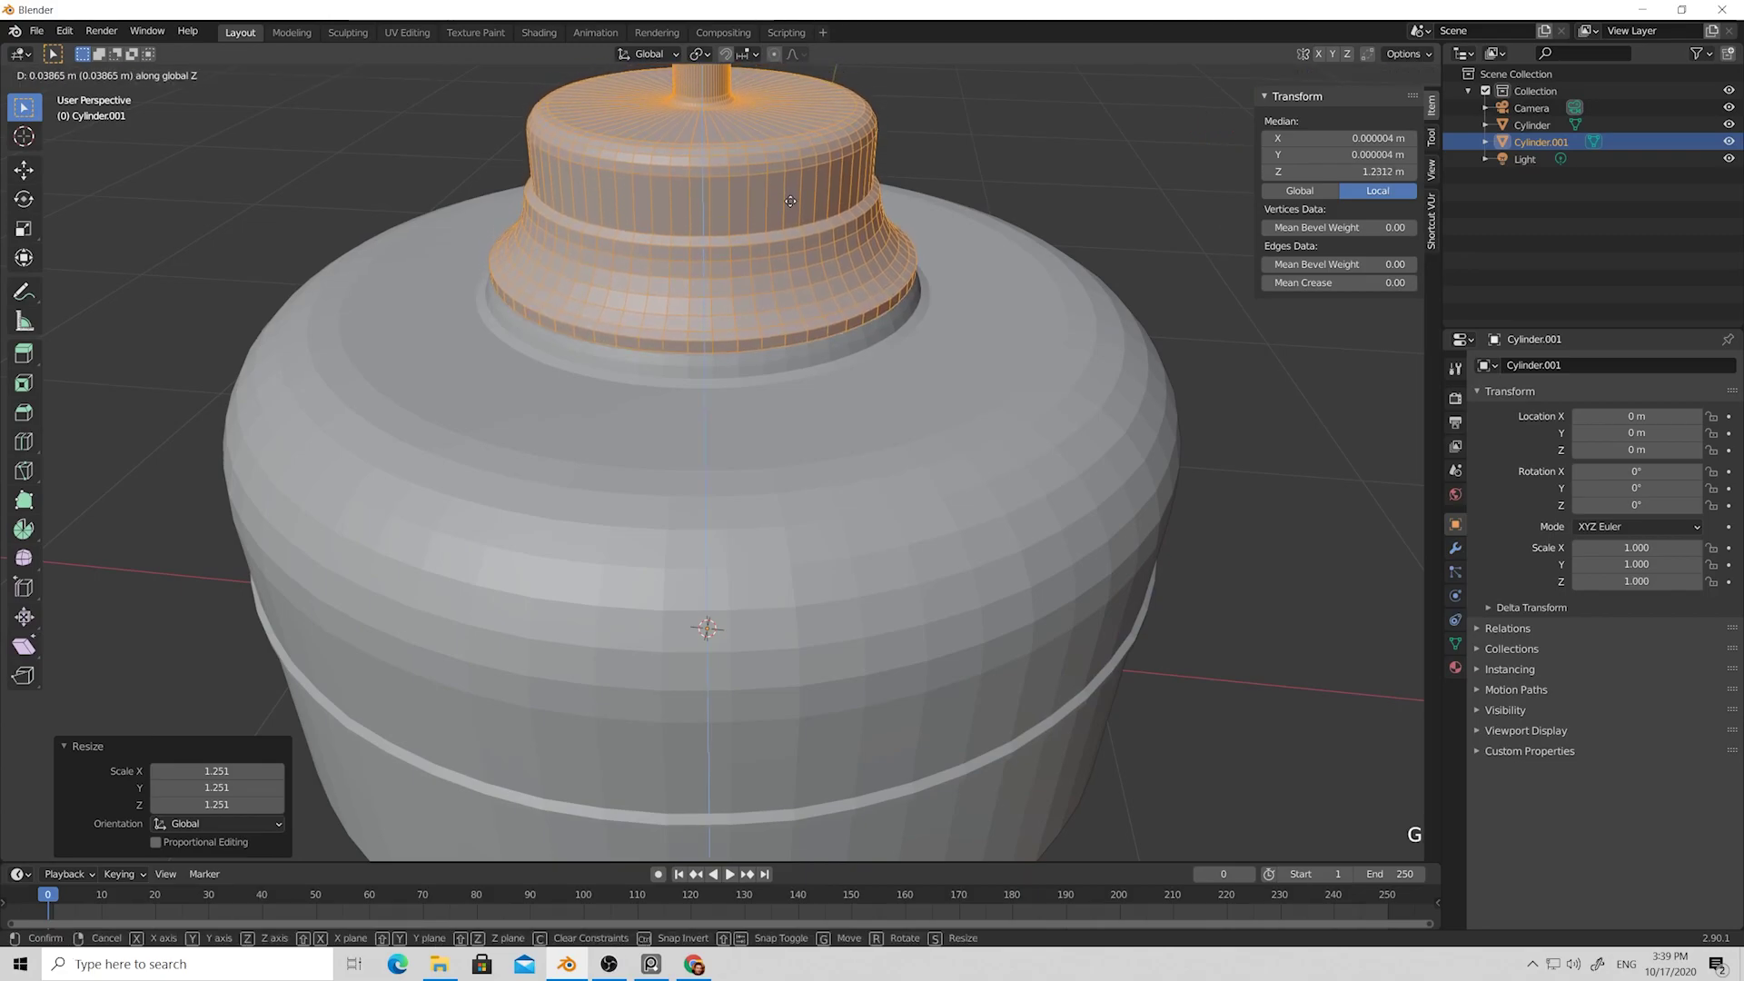
pyautogui.click(912, 213)
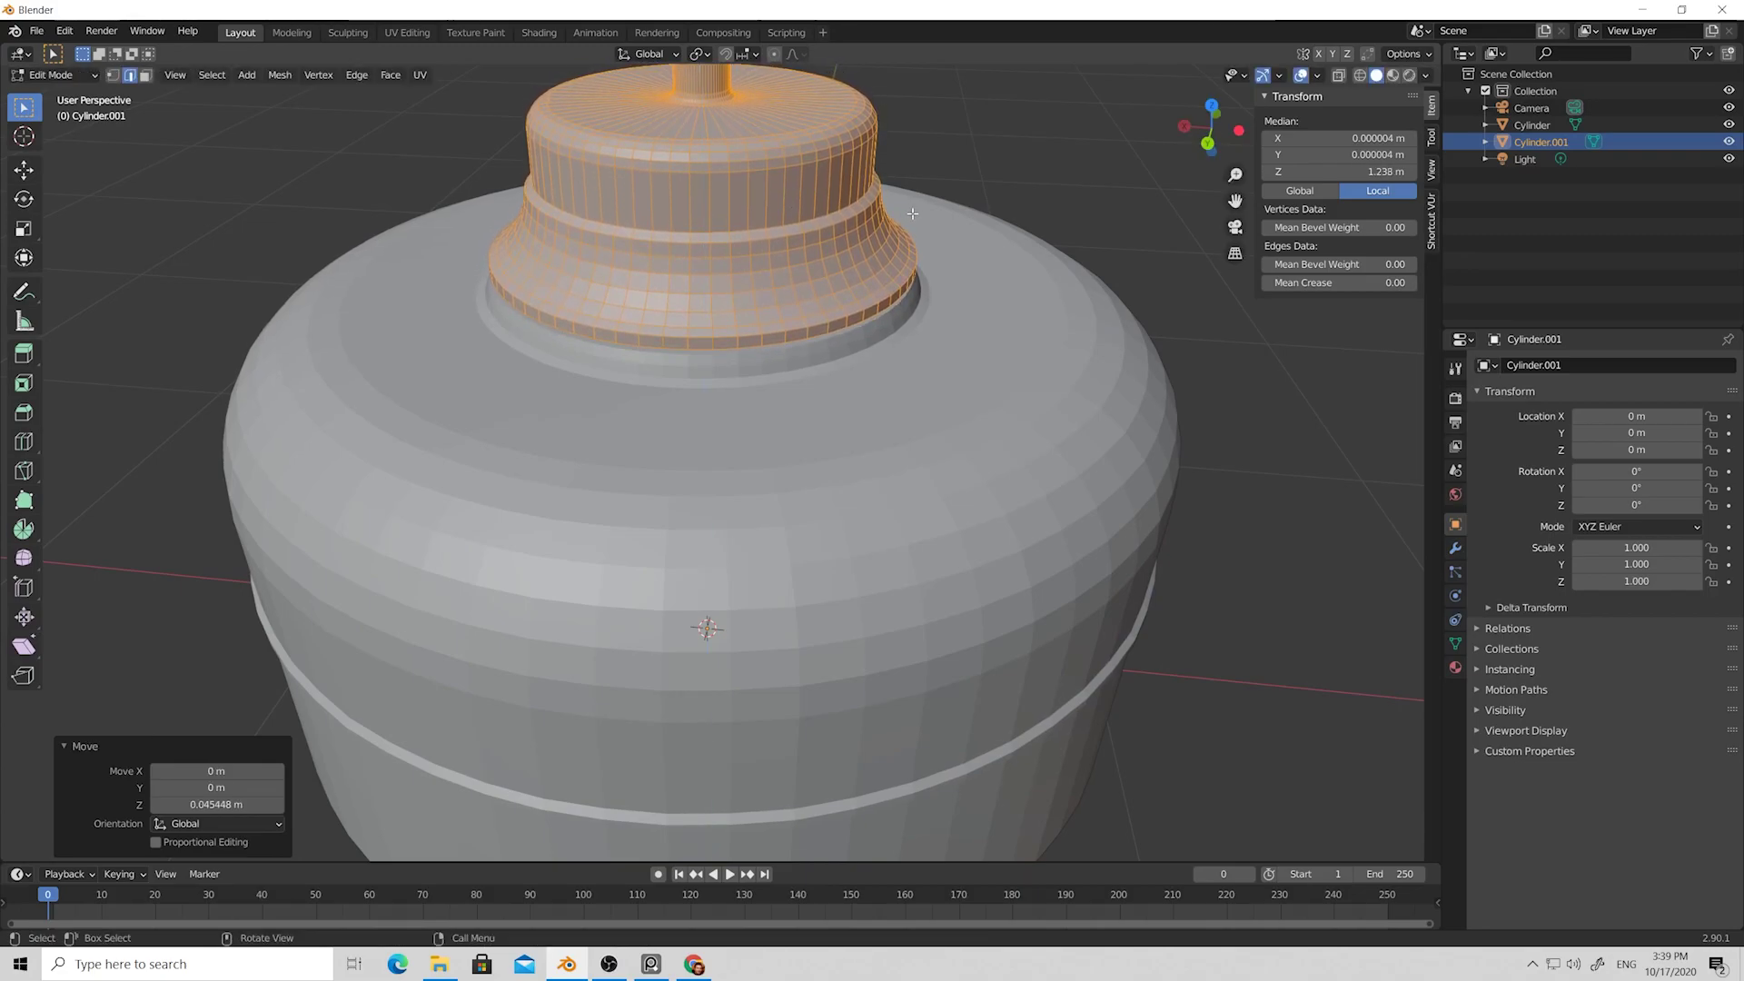
# Clear the selection, return to Object Mode and orbit to a side view of the kettle.
pyautogui.scroll(-5, 912, 213)
pyautogui.click(915, 227)
pyautogui.moveTo(915, 227)
pyautogui.mouseDown(button='middle')
pyautogui.moveTo(921, 247)
pyautogui.moveTo(927, 212)
pyautogui.moveTo(854, 212)
pyautogui.moveTo(1043, 229)
pyautogui.moveTo(1033, 298)
pyautogui.moveTo(1013, 302)
pyautogui.moveTo(972, 236)
pyautogui.moveTo(926, 257)
pyautogui.mouseUp(button='middle')
pyautogui.press('Tab')
pyautogui.click(928, 242)
pyautogui.scroll(-2, 926, 257)
pyautogui.moveTo(744, 286)
pyautogui.mouseDown(button='middle')
pyautogui.moveTo(726, 292)
pyautogui.moveTo(758, 308)
pyautogui.mouseUp(button='middle')
pyautogui.scroll(2, 770, 317)
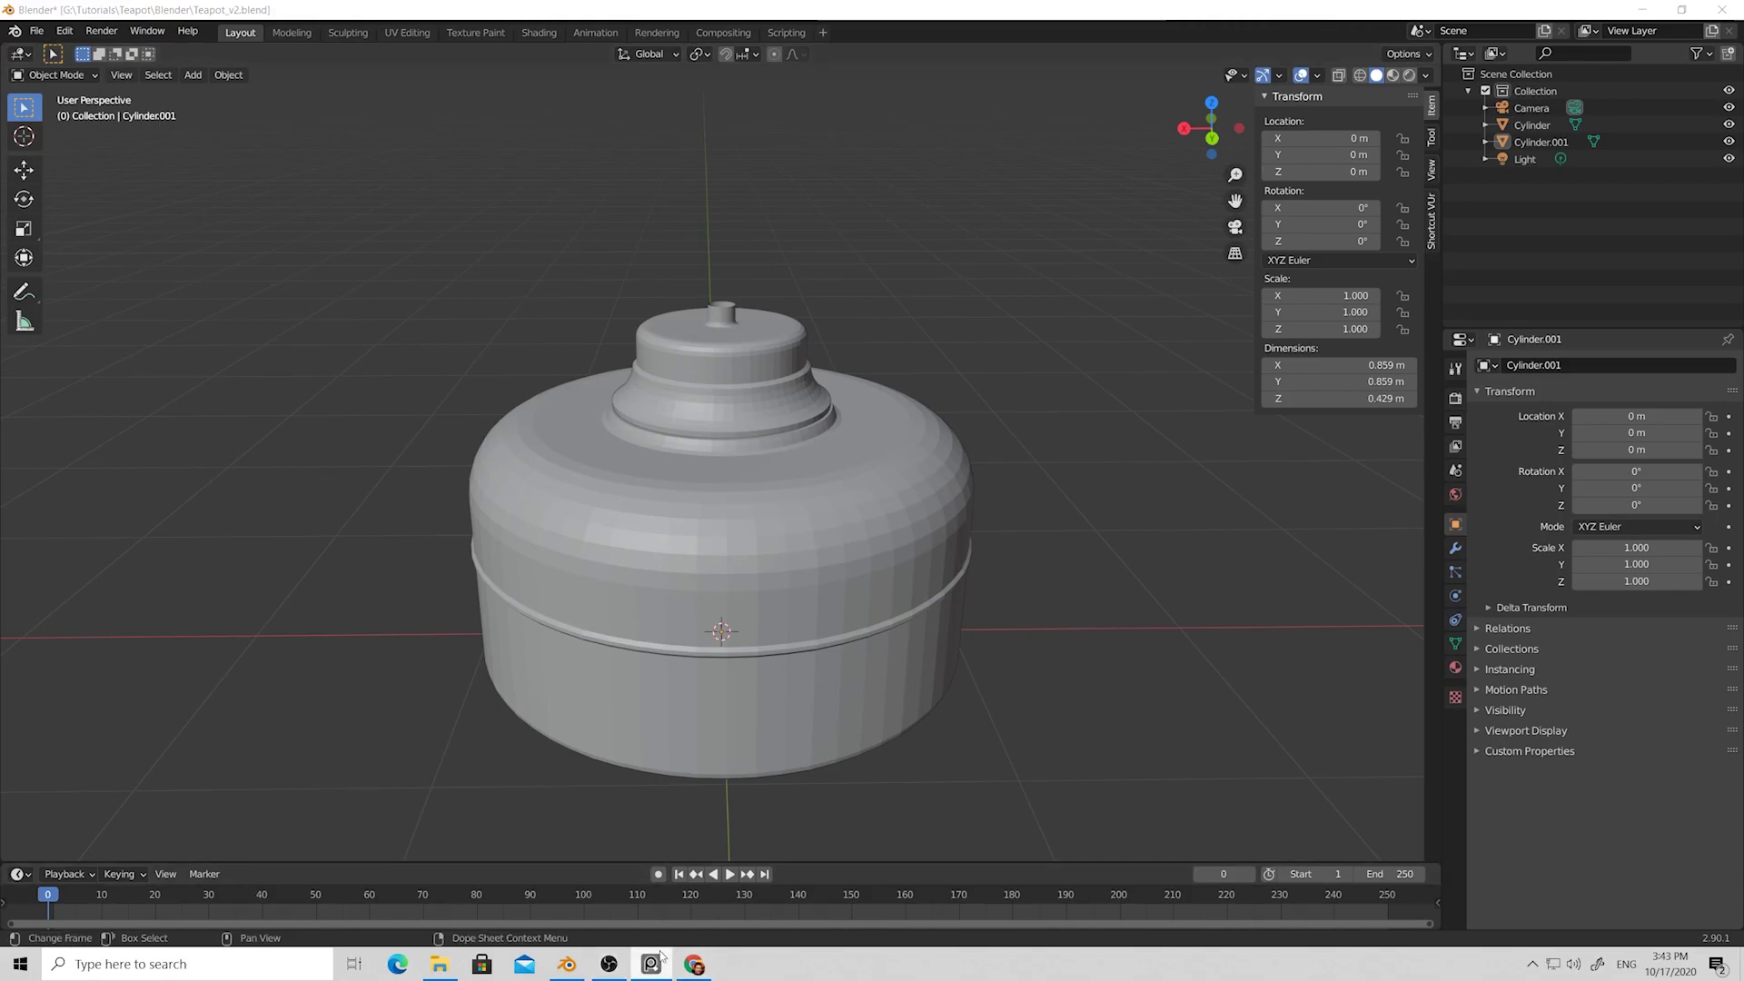
# Edit the lid mesh in face mode and select the ring of faces around the stub.
pyautogui.scroll(3, 777, 316)
pyautogui.click(751, 283)
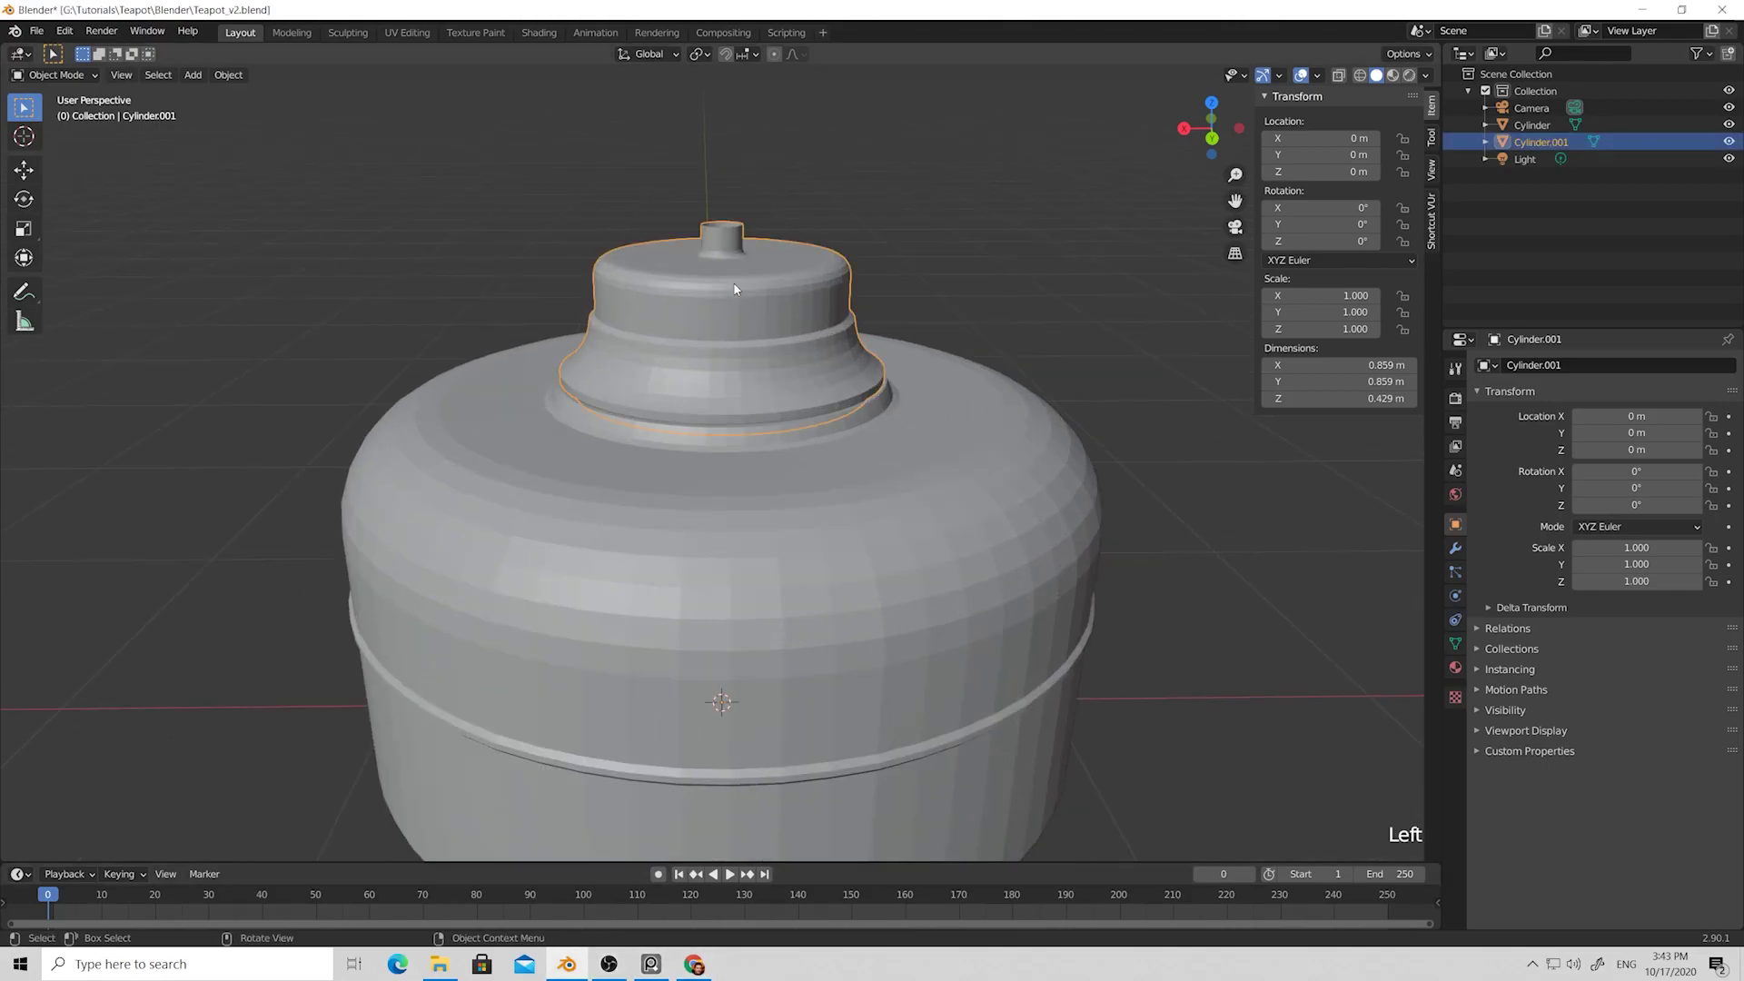
pyautogui.press('Tab')
pyautogui.moveTo(899, 231); pyautogui.dragTo(909, 389, button='middle')
pyautogui.scroll(4, 837, 396)
pyautogui.scroll(-1, 838, 396)
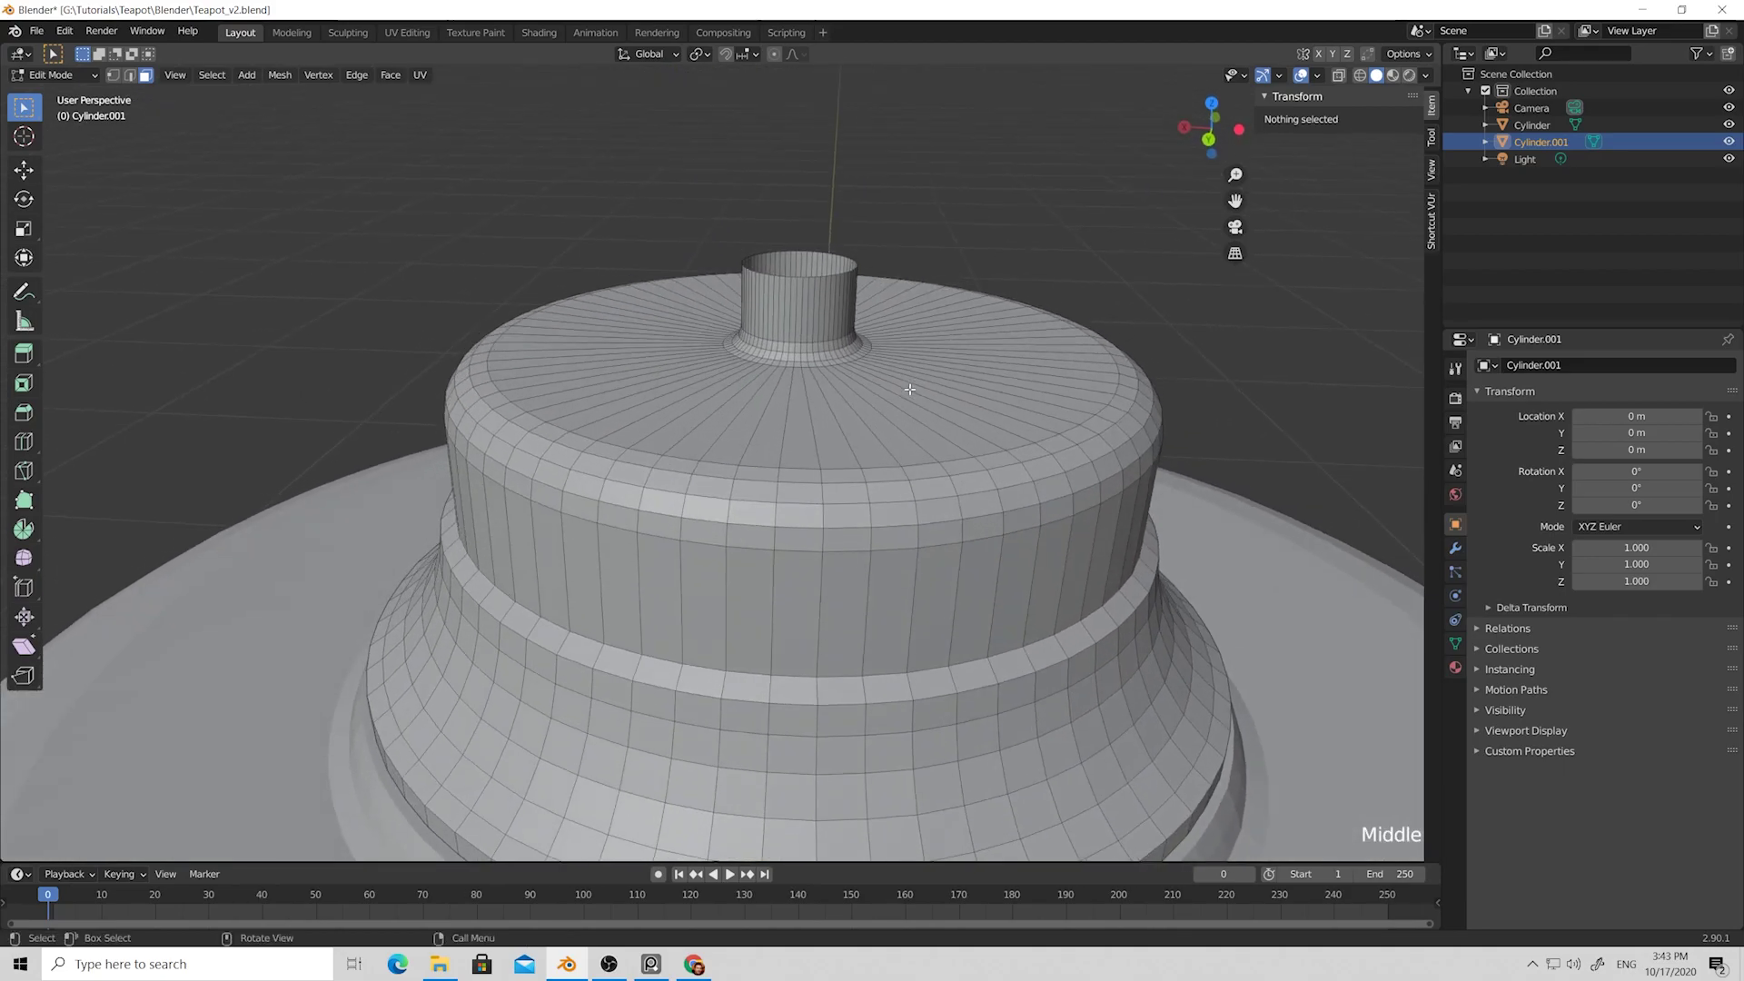
pyautogui.press('3')
pyautogui.keyDown('alt'); pyautogui.click(791, 297); pyautogui.keyUp('alt')
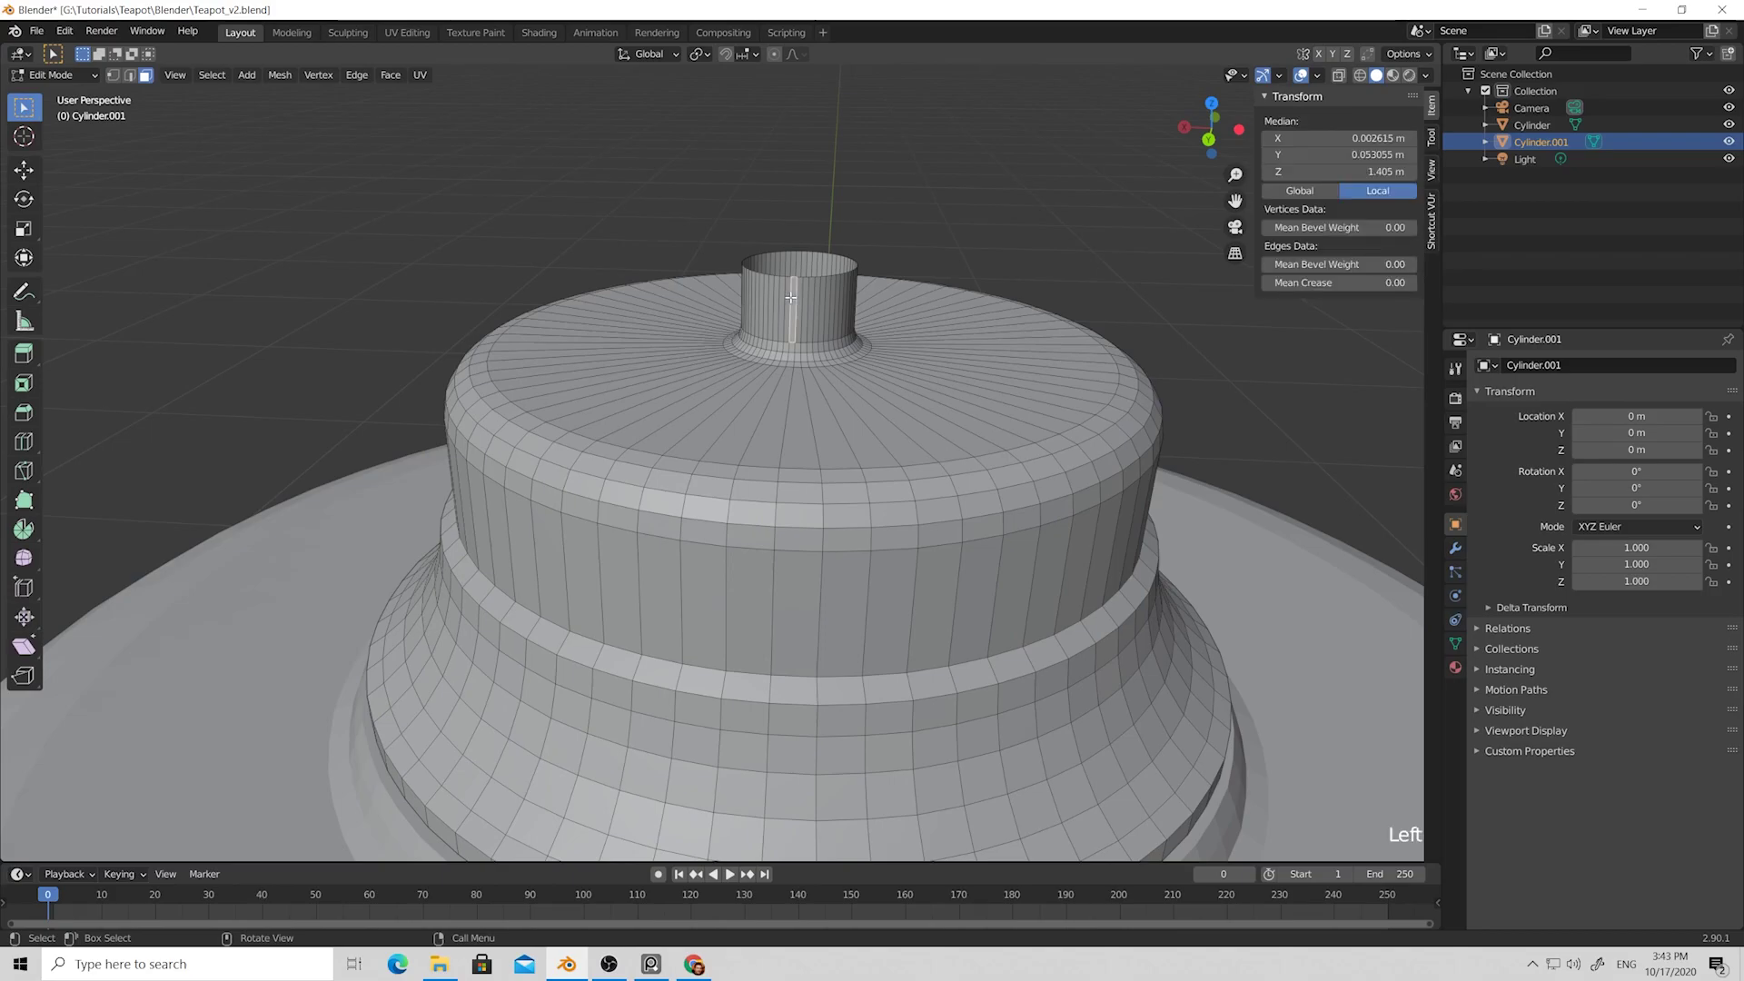
pyautogui.keyDown('alt'); pyautogui.click(791, 296); pyautogui.keyUp('alt')
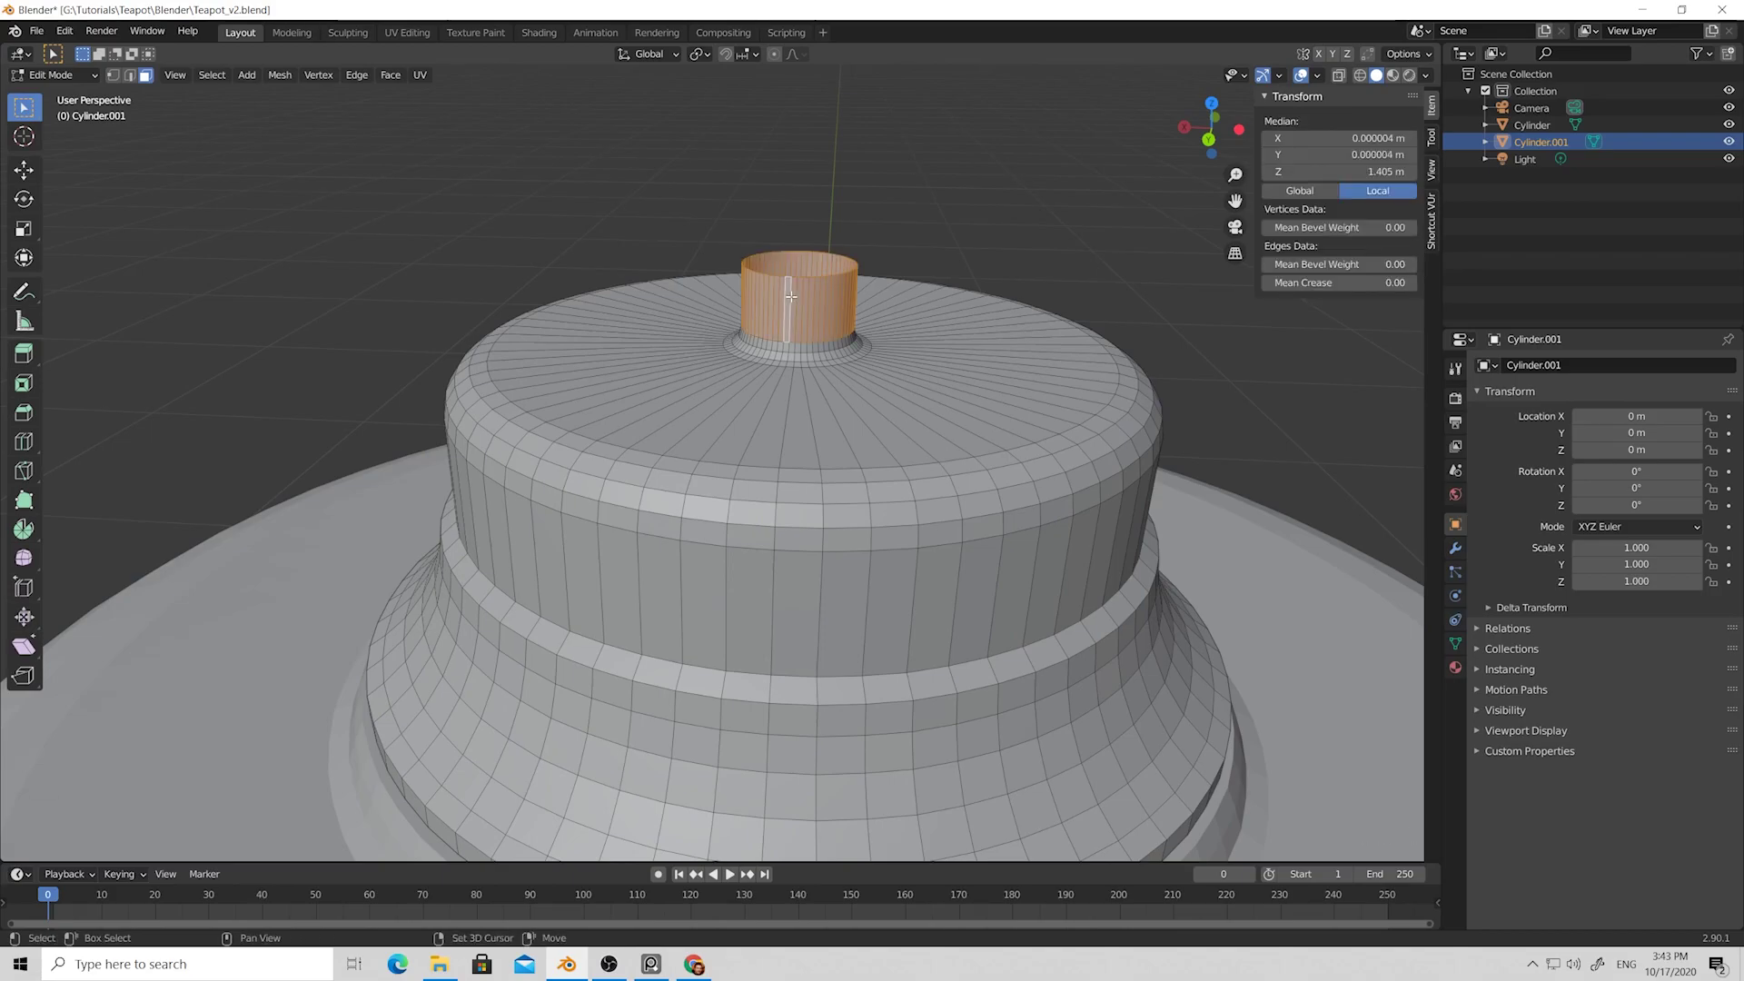
# Duplicate the stub's face ring, raise it about 0.0096 m and scale it to 1.030.
pyautogui.hotkey('shift', 'd')
pyautogui.press('z')
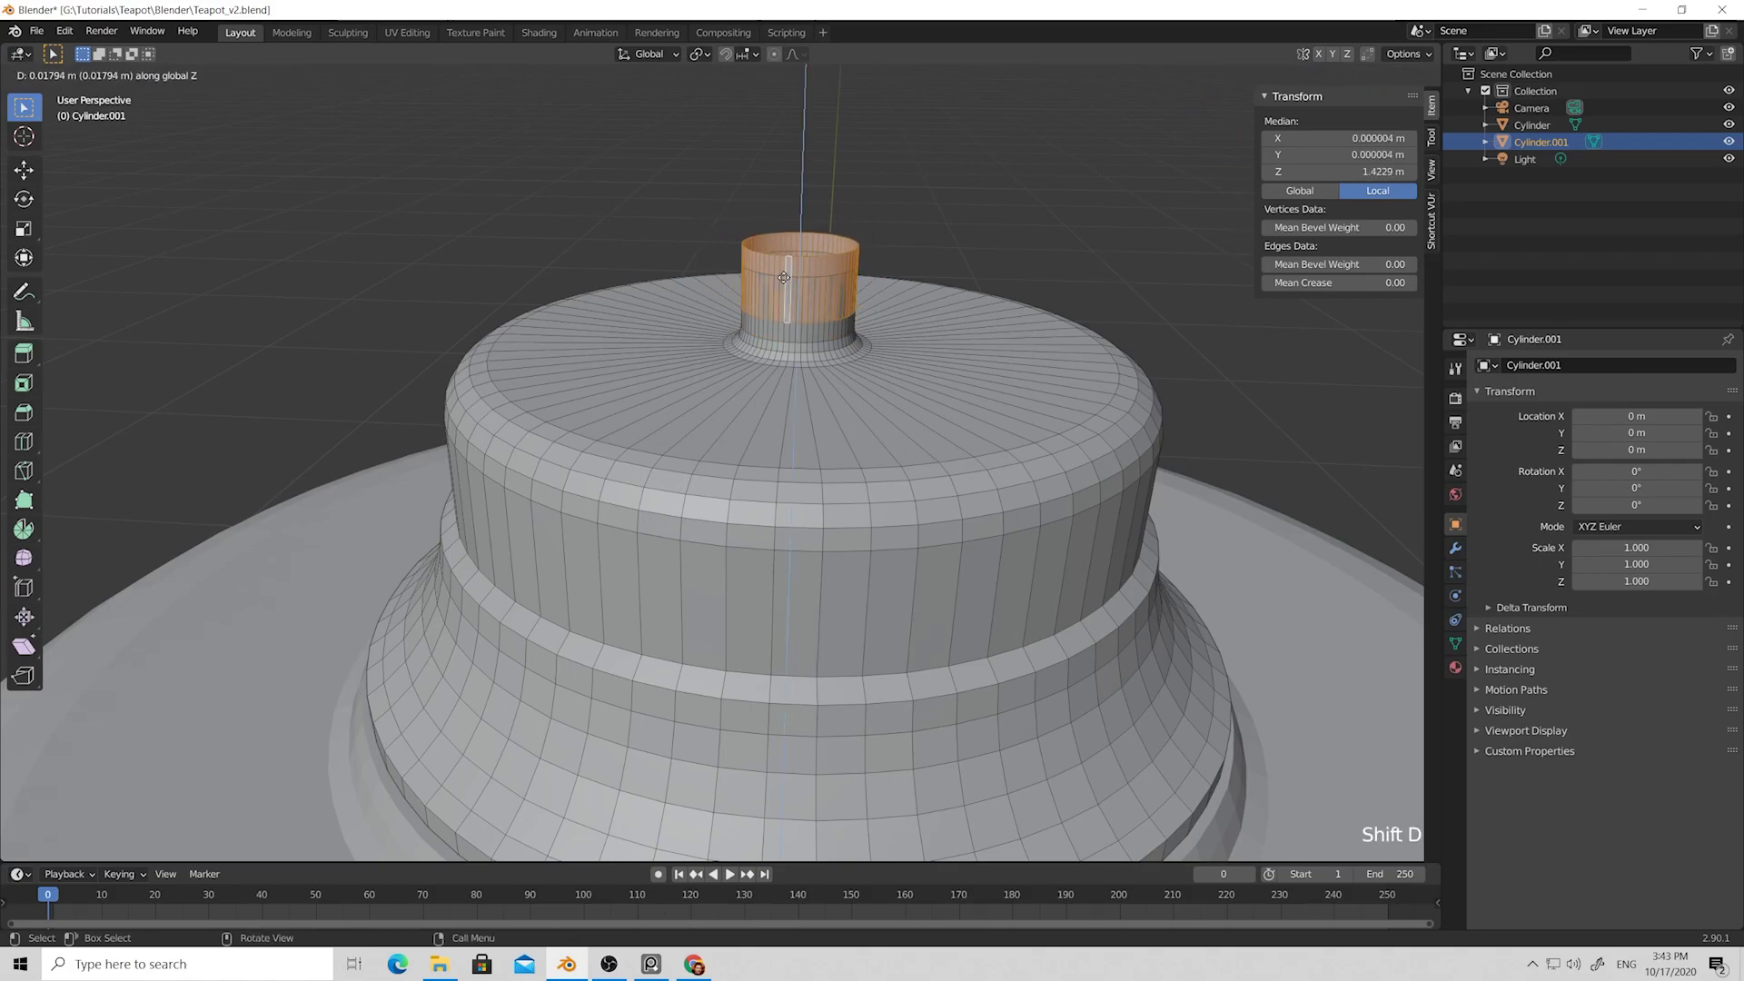
pyautogui.click(782, 286)
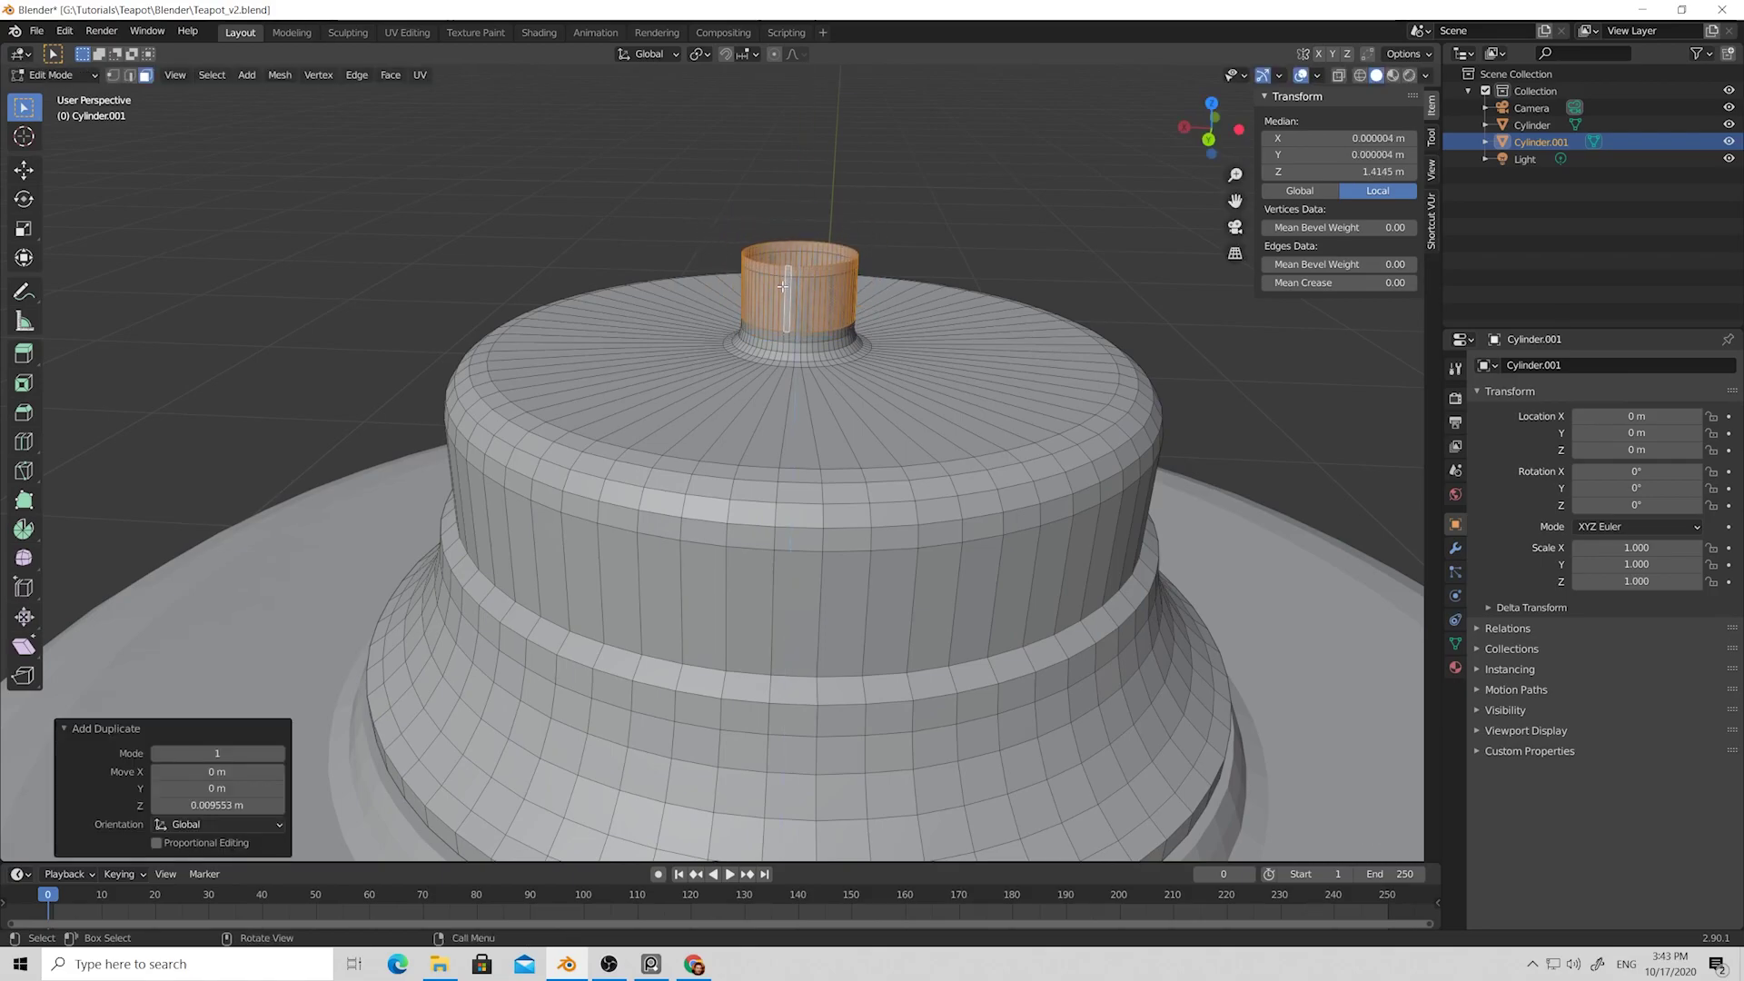
pyautogui.press('s')
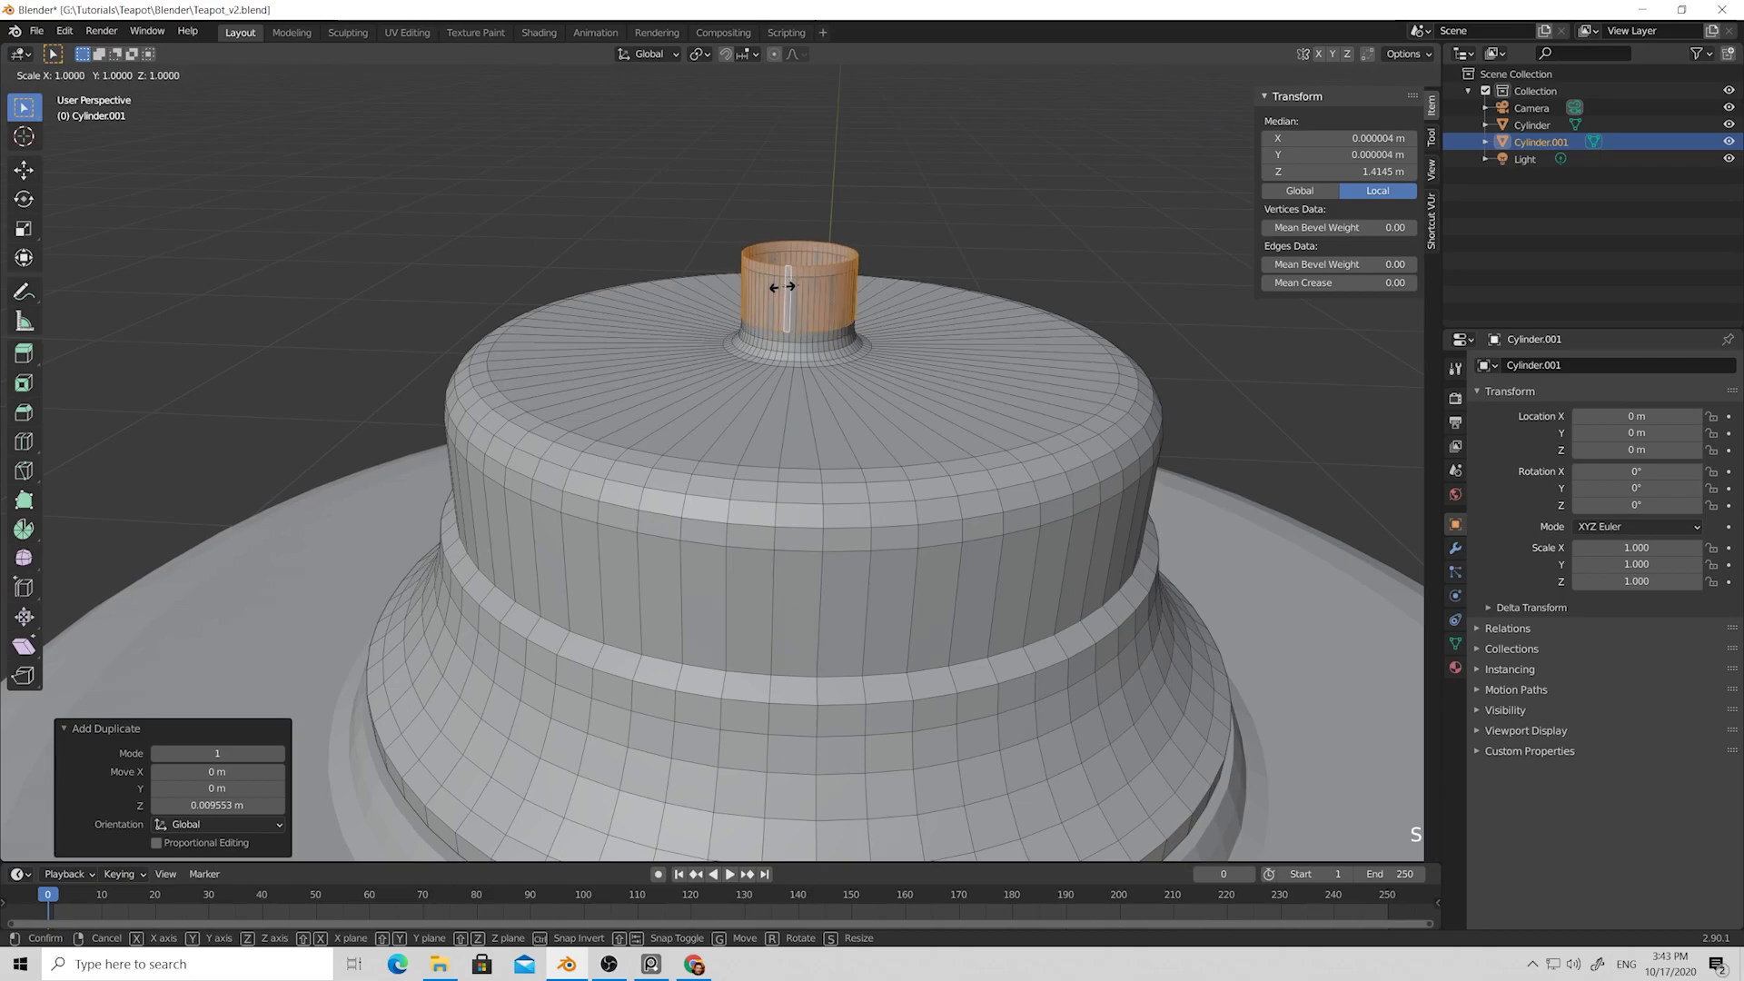
pyautogui.click(782, 289)
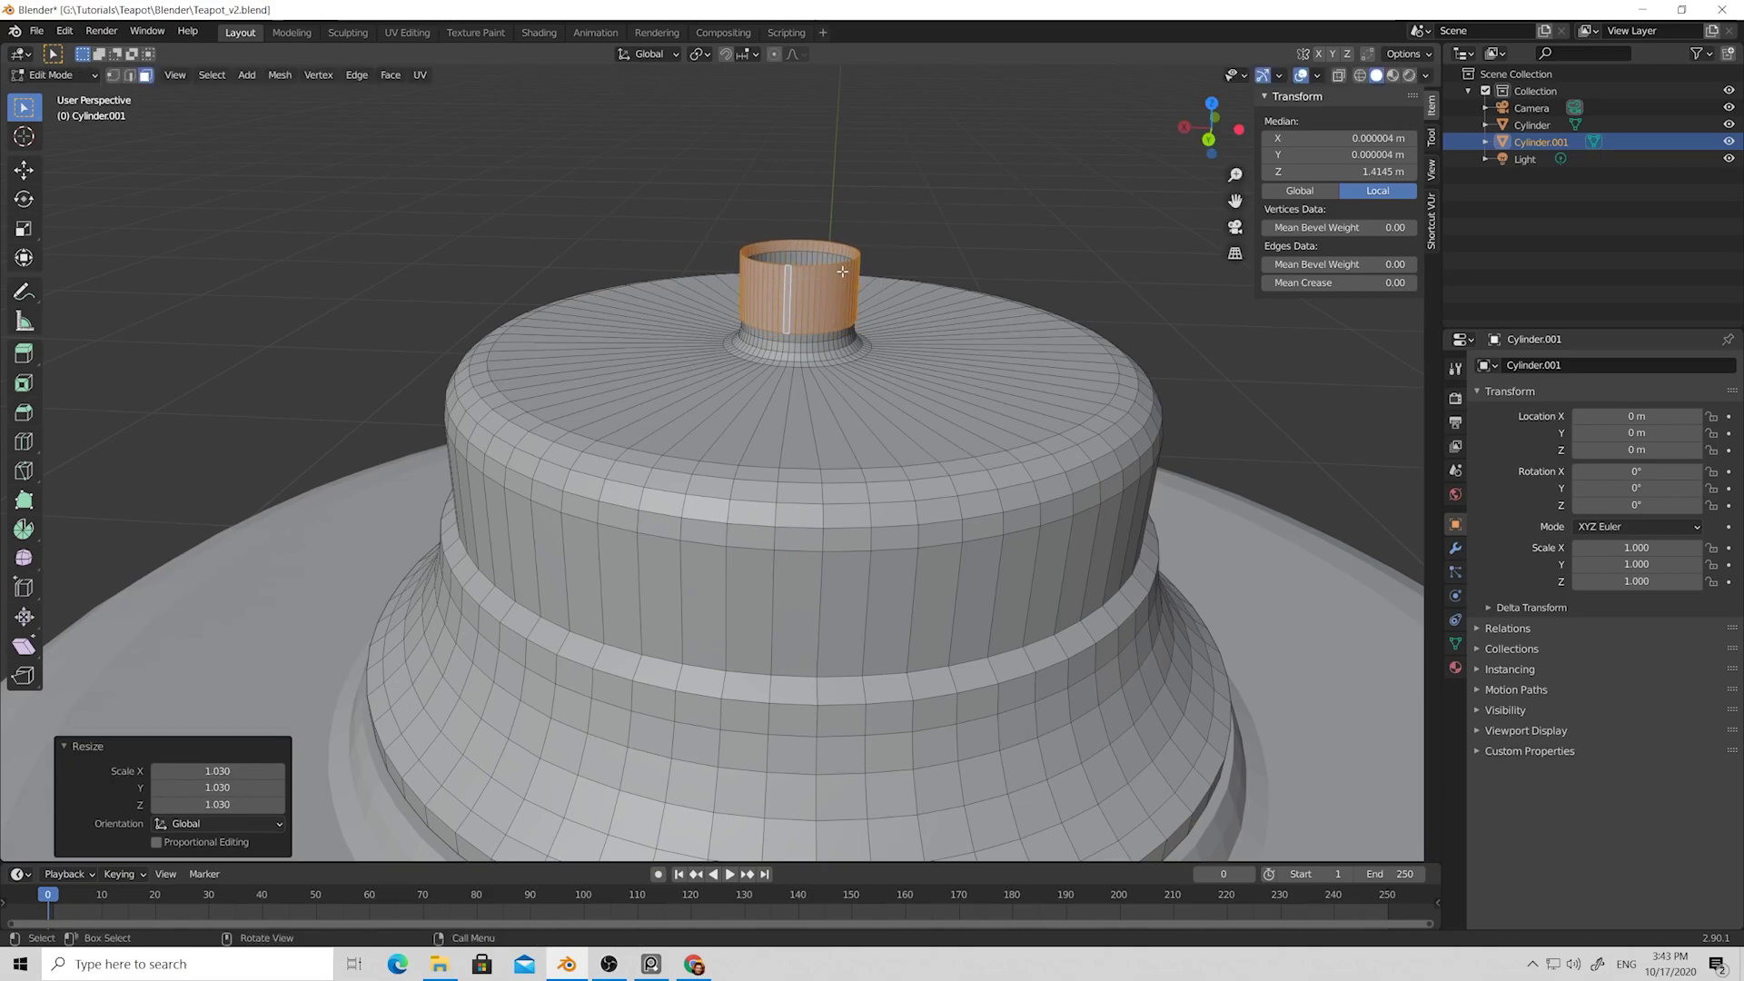
# Separate the lid mesh by loose parts into Cylinder.002, then return to Object Mode and deselect.
pyautogui.press('a')
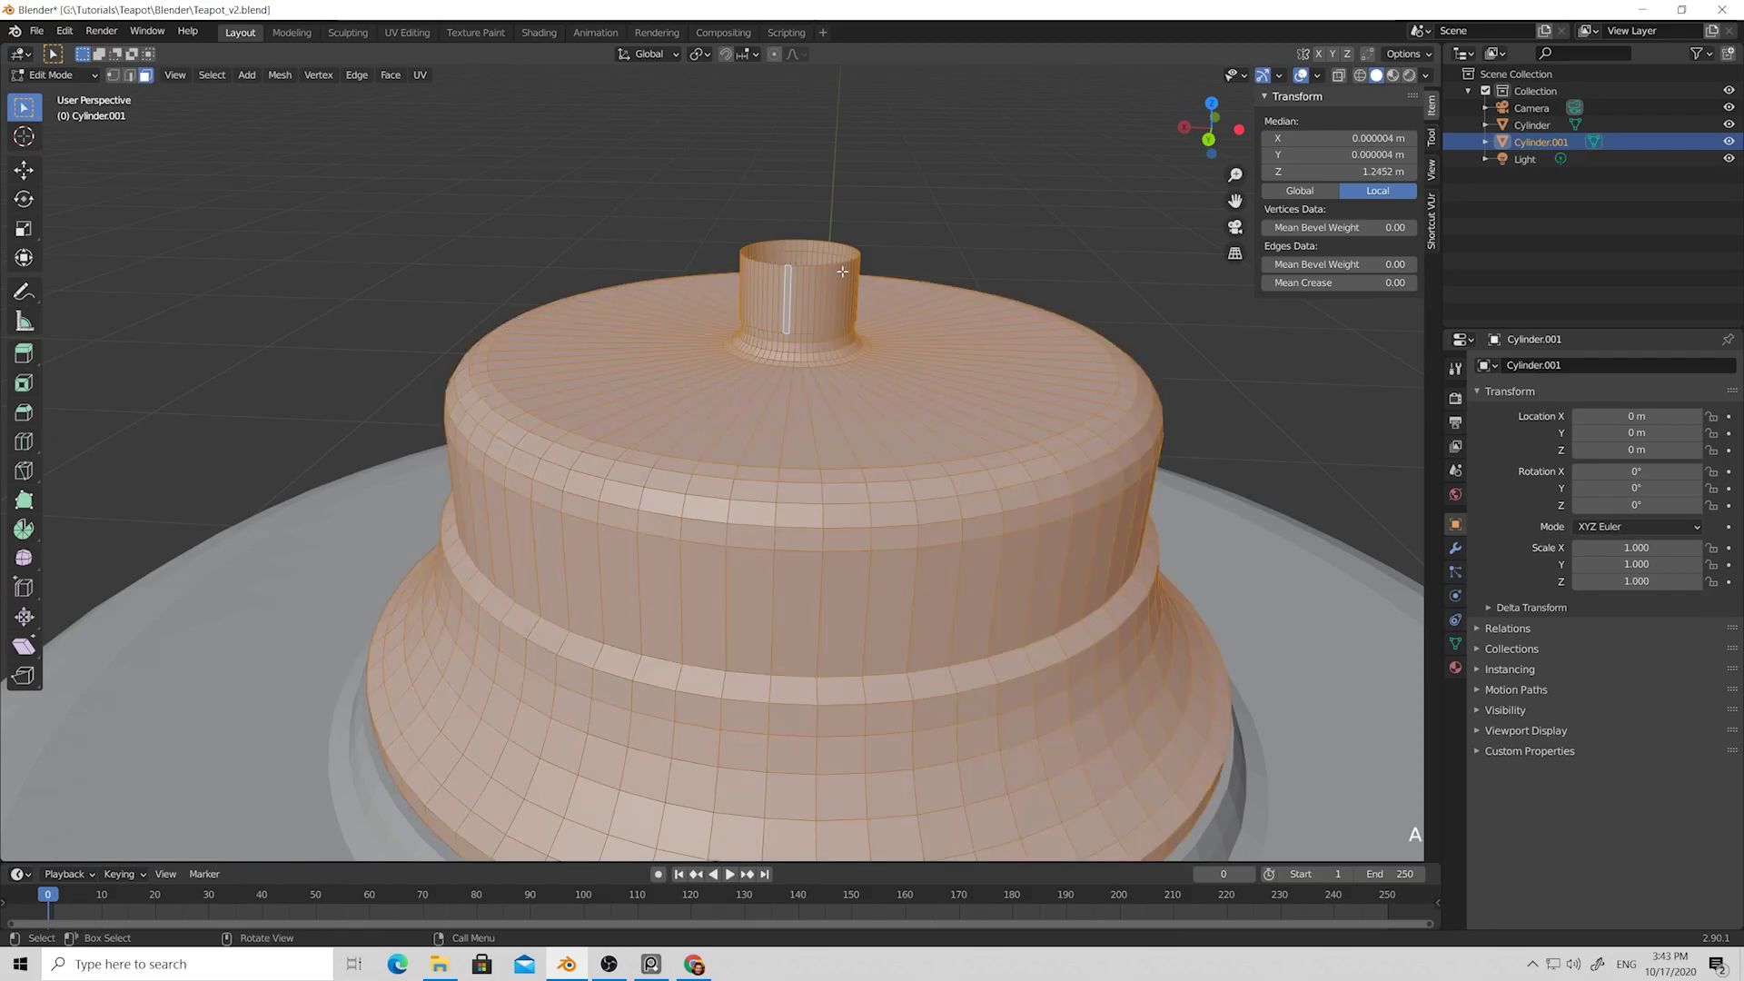
pyautogui.press('p')
pyautogui.click(801, 273)
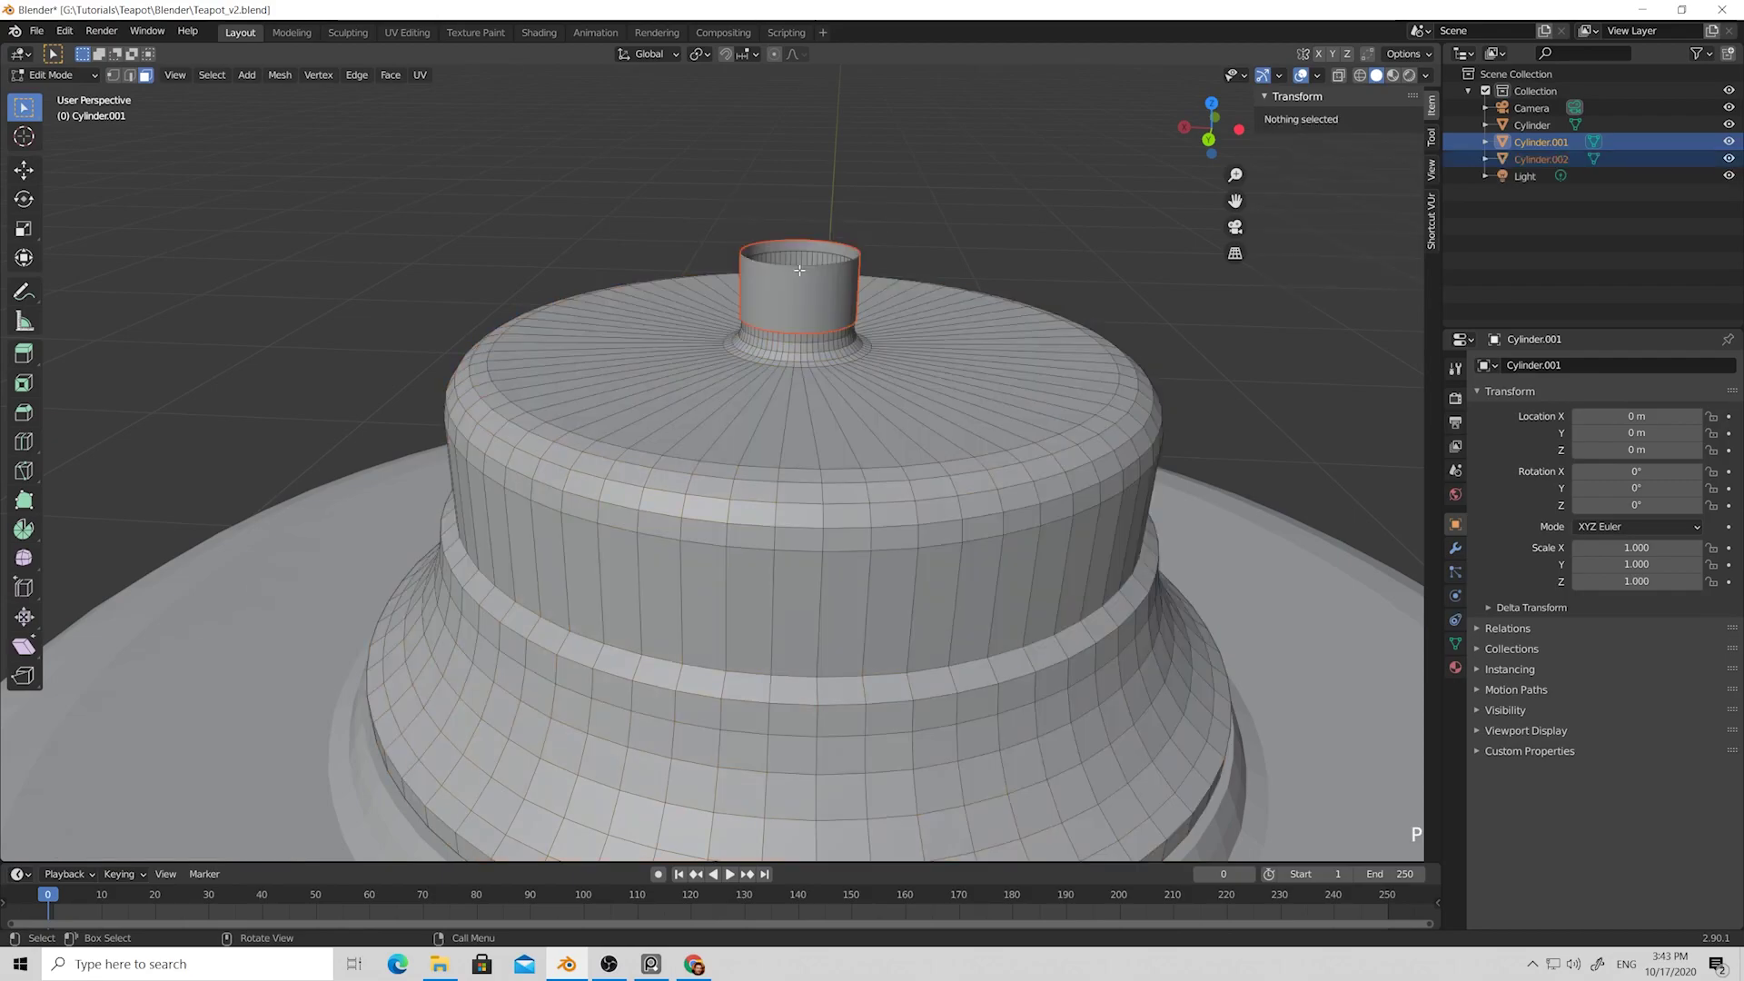
pyautogui.press('Tab')
pyautogui.click(929, 232)
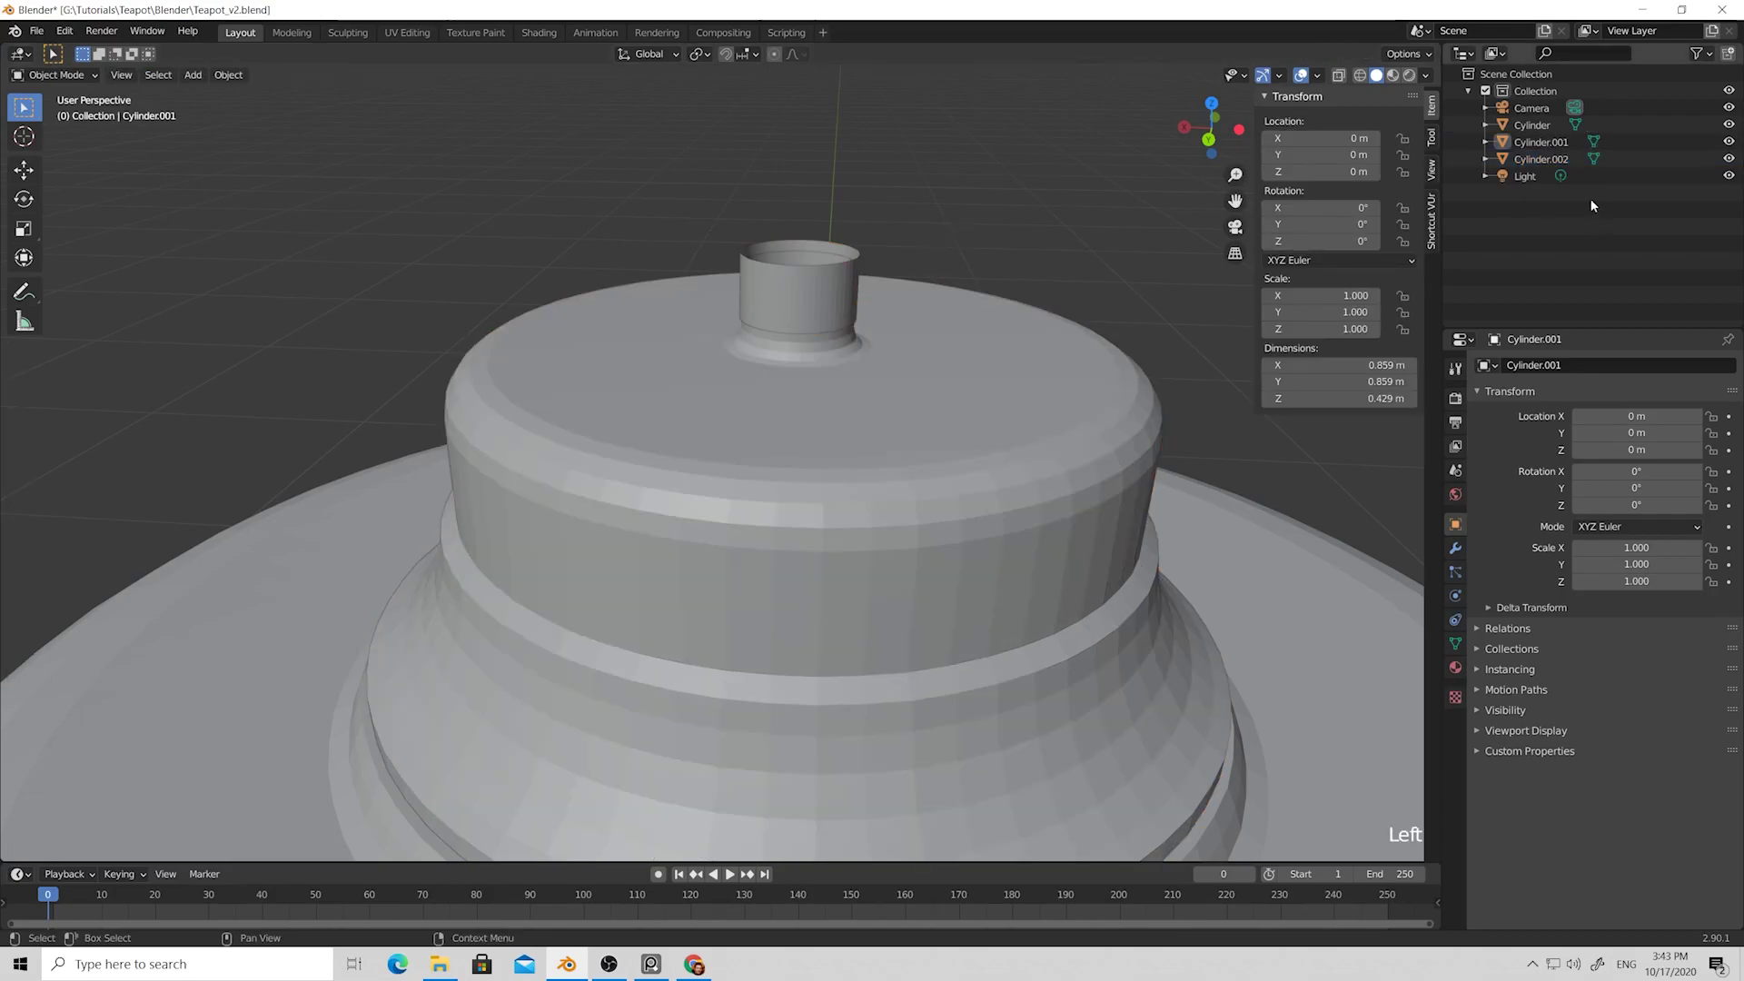
# Rename the Cylinder object to Body in the Outliner.
pyautogui.click(1526, 159)
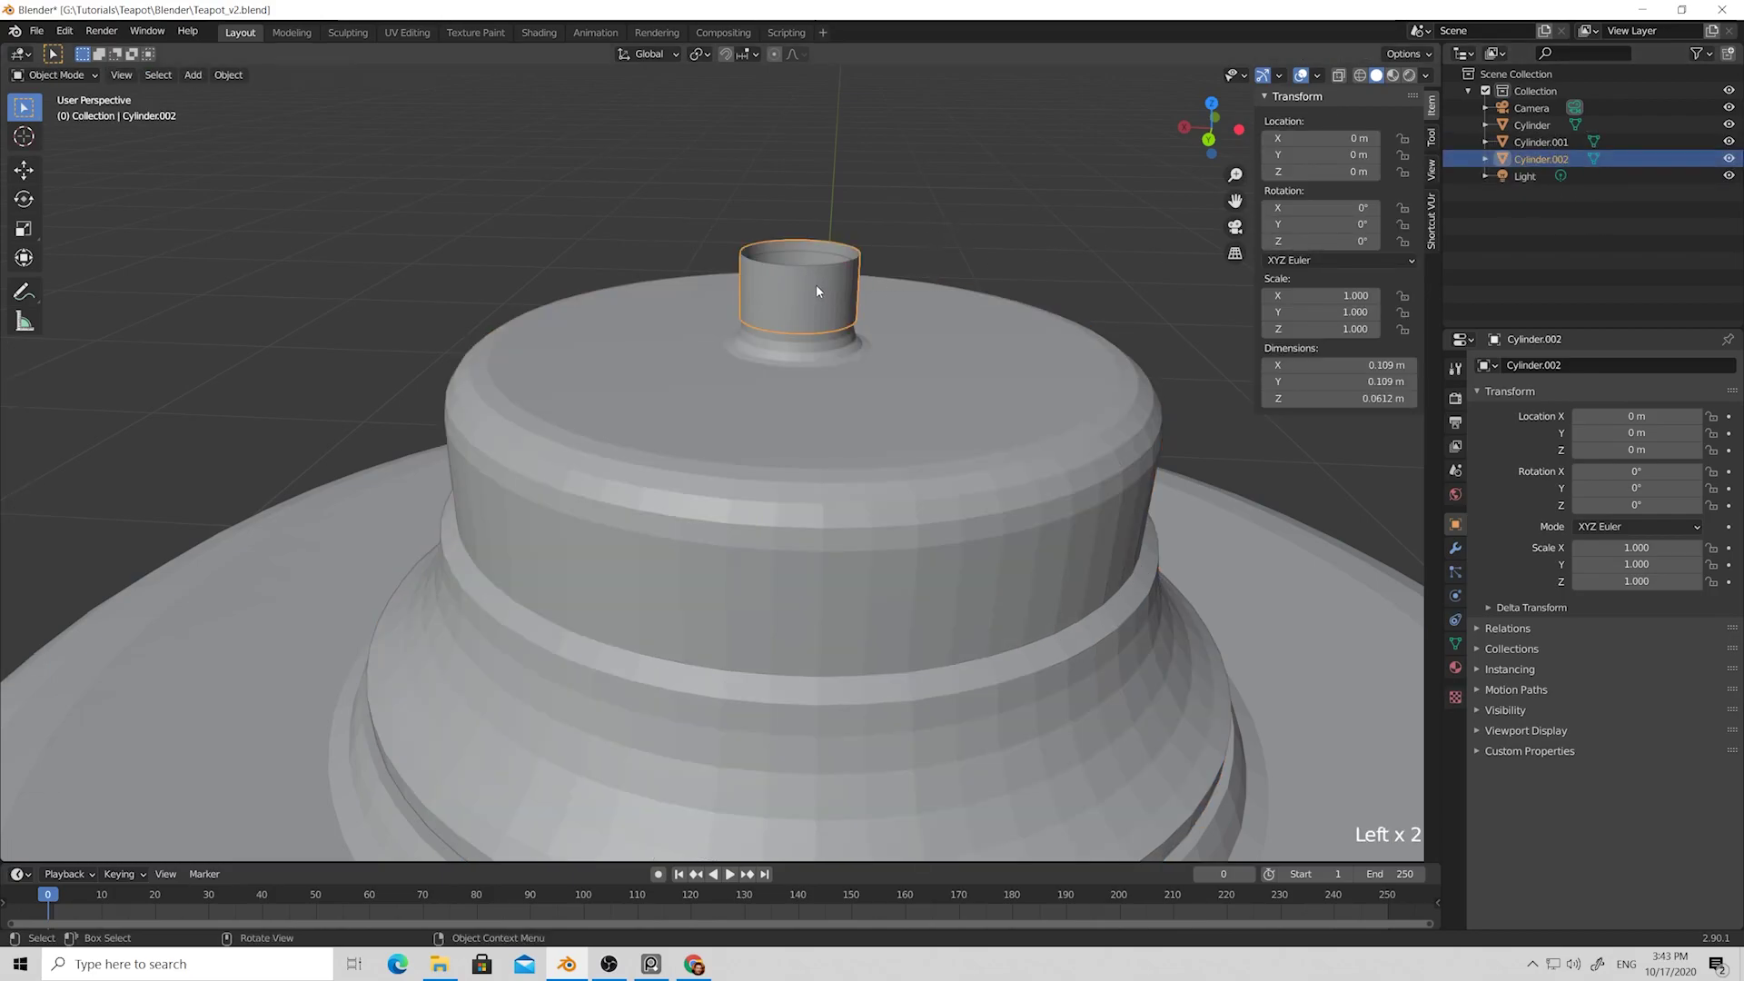
pyautogui.click(1530, 127)
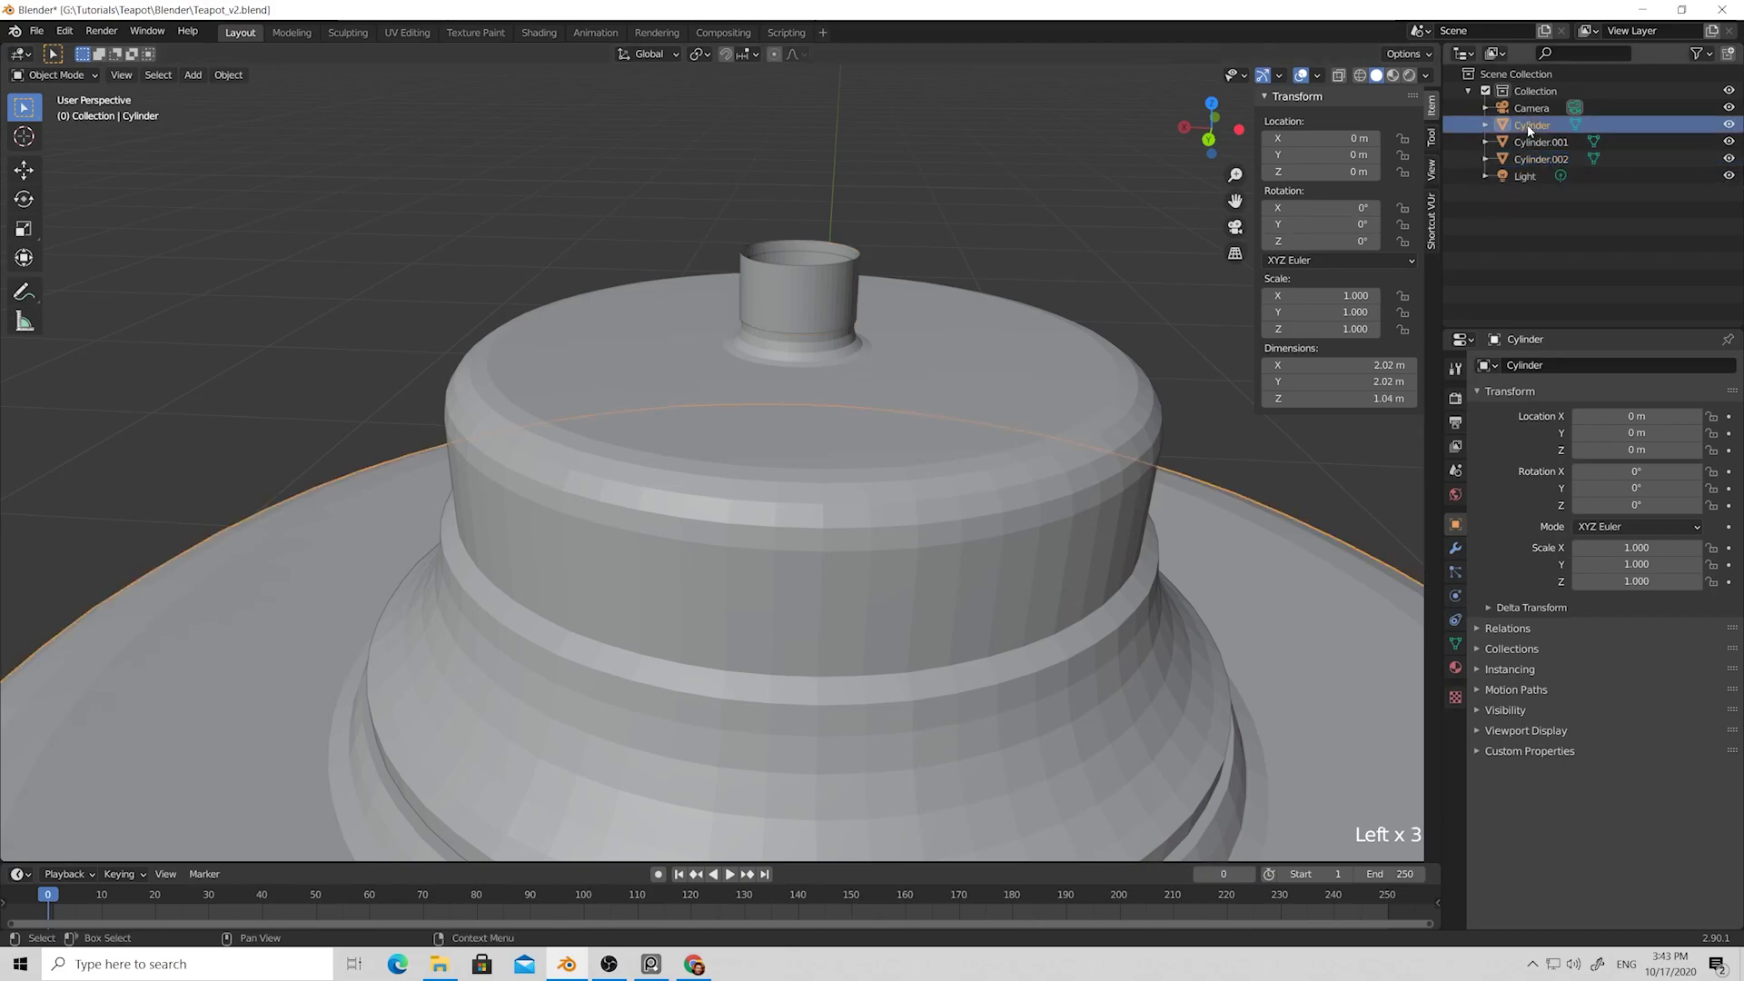
pyautogui.scroll(-7, 906, 261)
pyautogui.scroll(1, 812, 434)
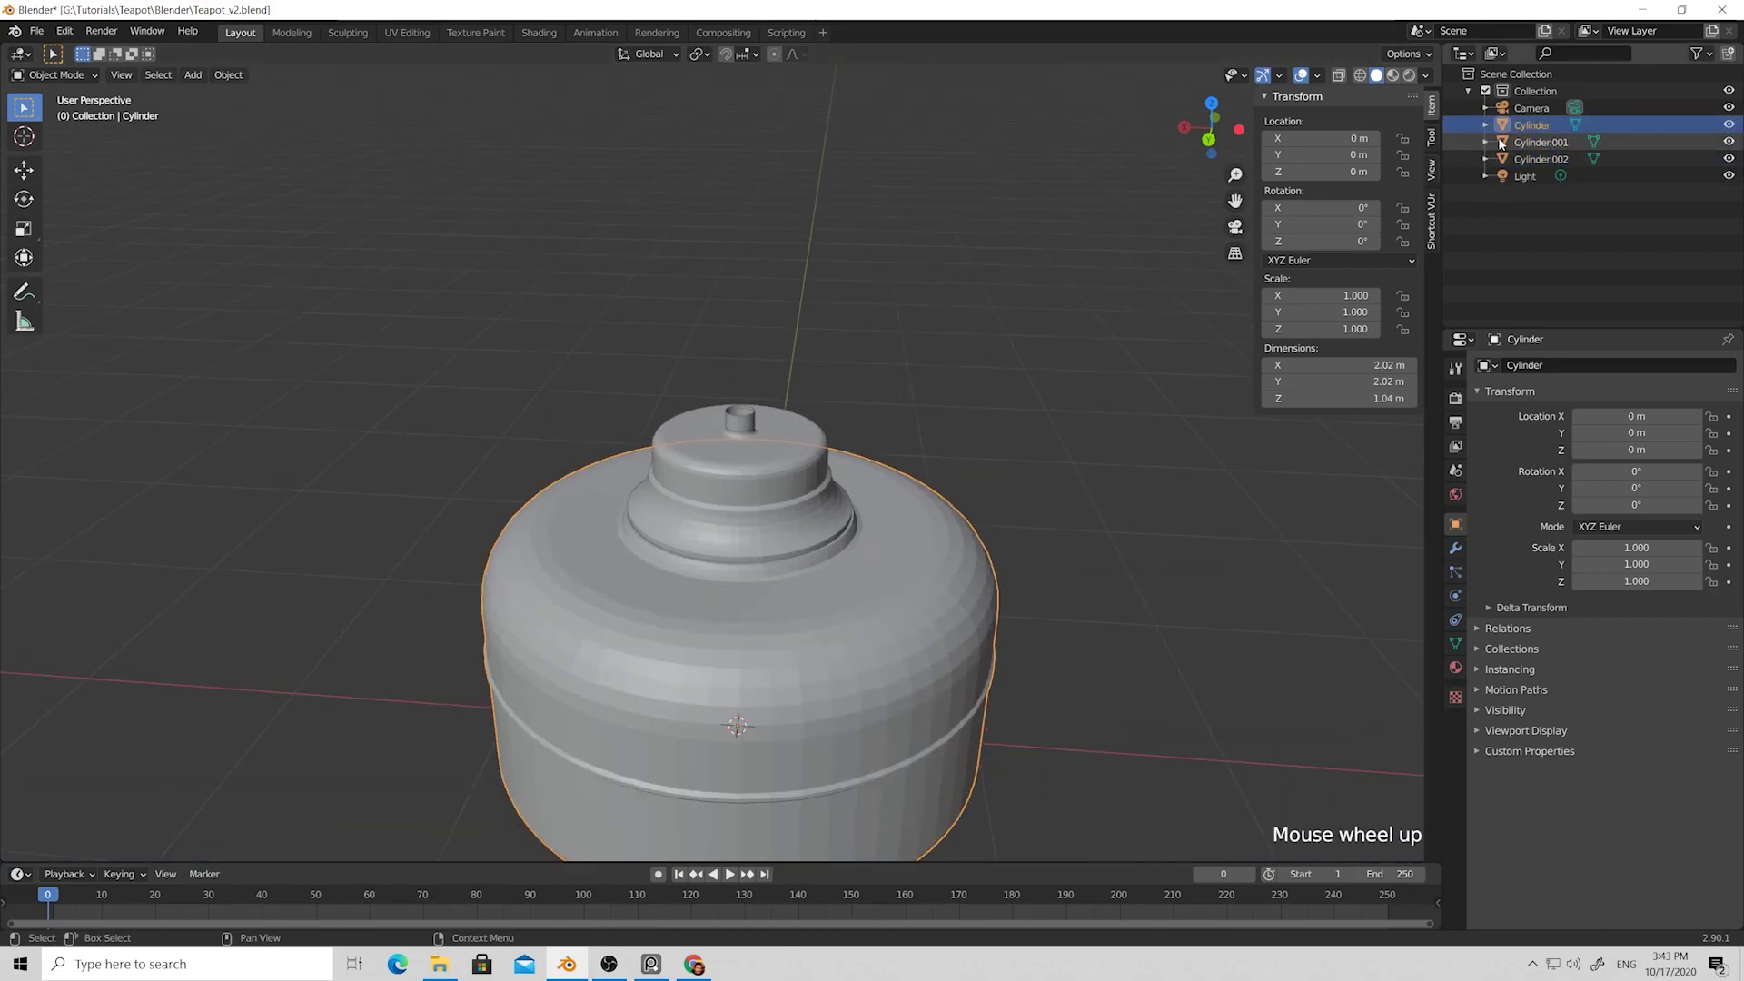
pyautogui.click(1532, 125)
pyautogui.doubleClick(1532, 125)
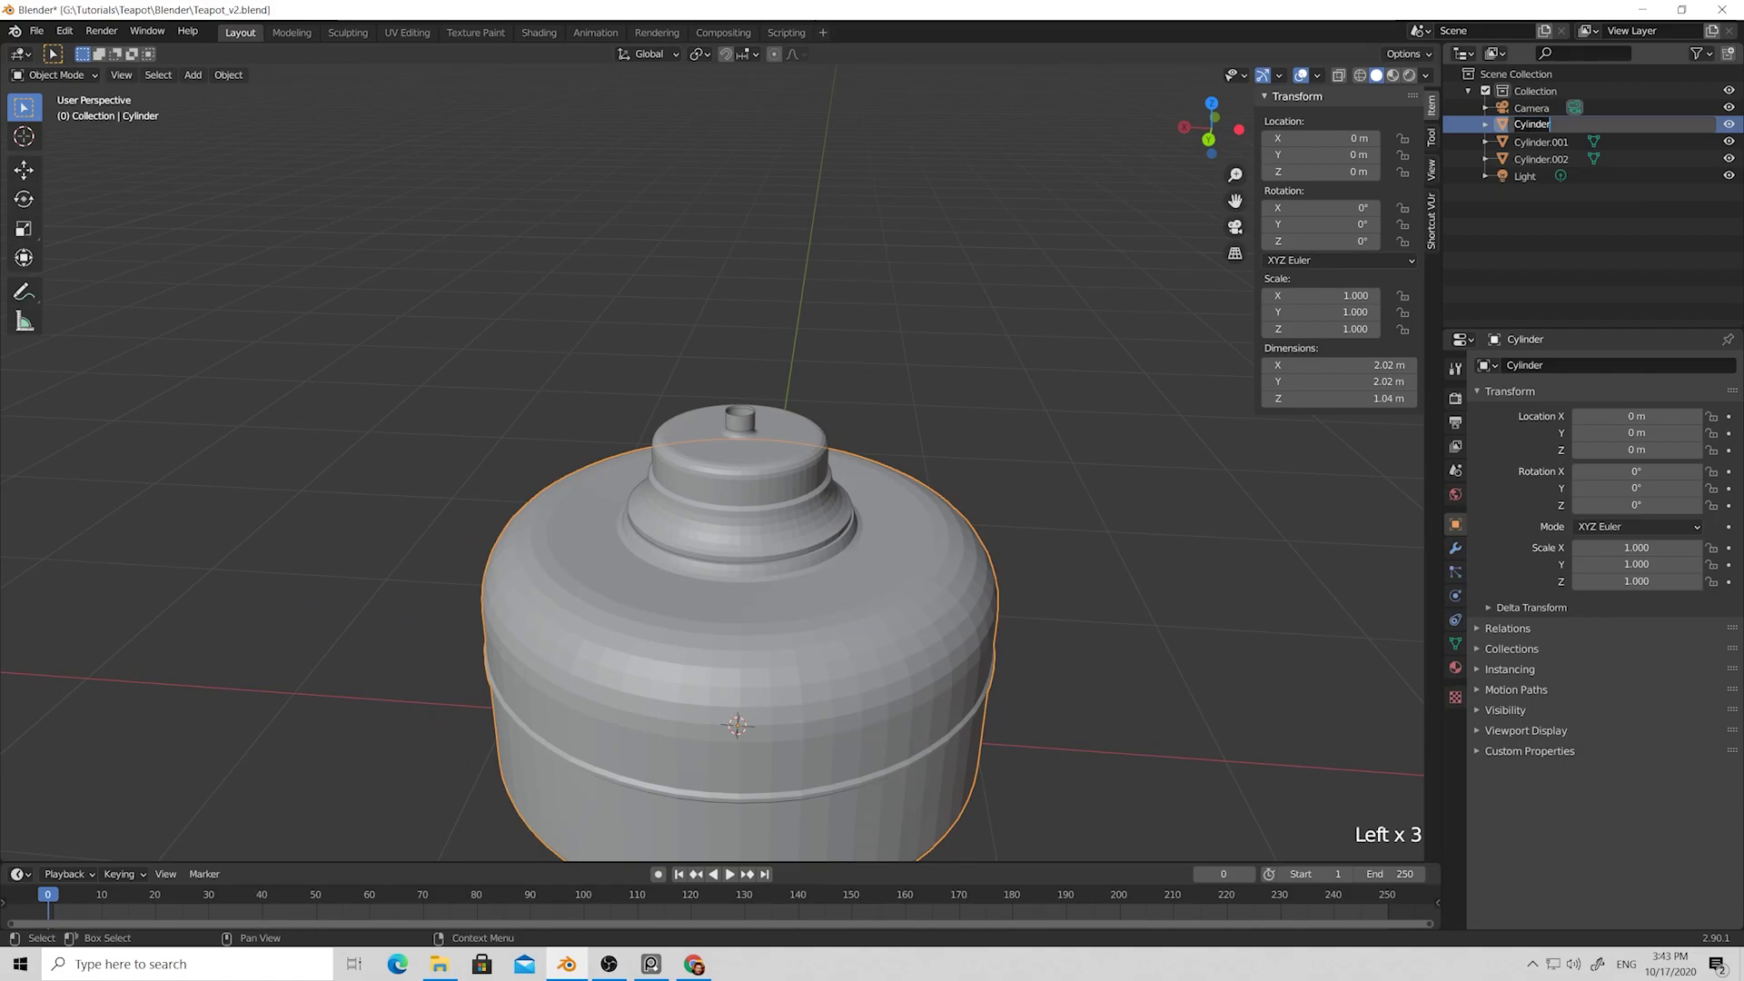
pyautogui.write('body')
pyautogui.write('B')
pyautogui.press('Return')
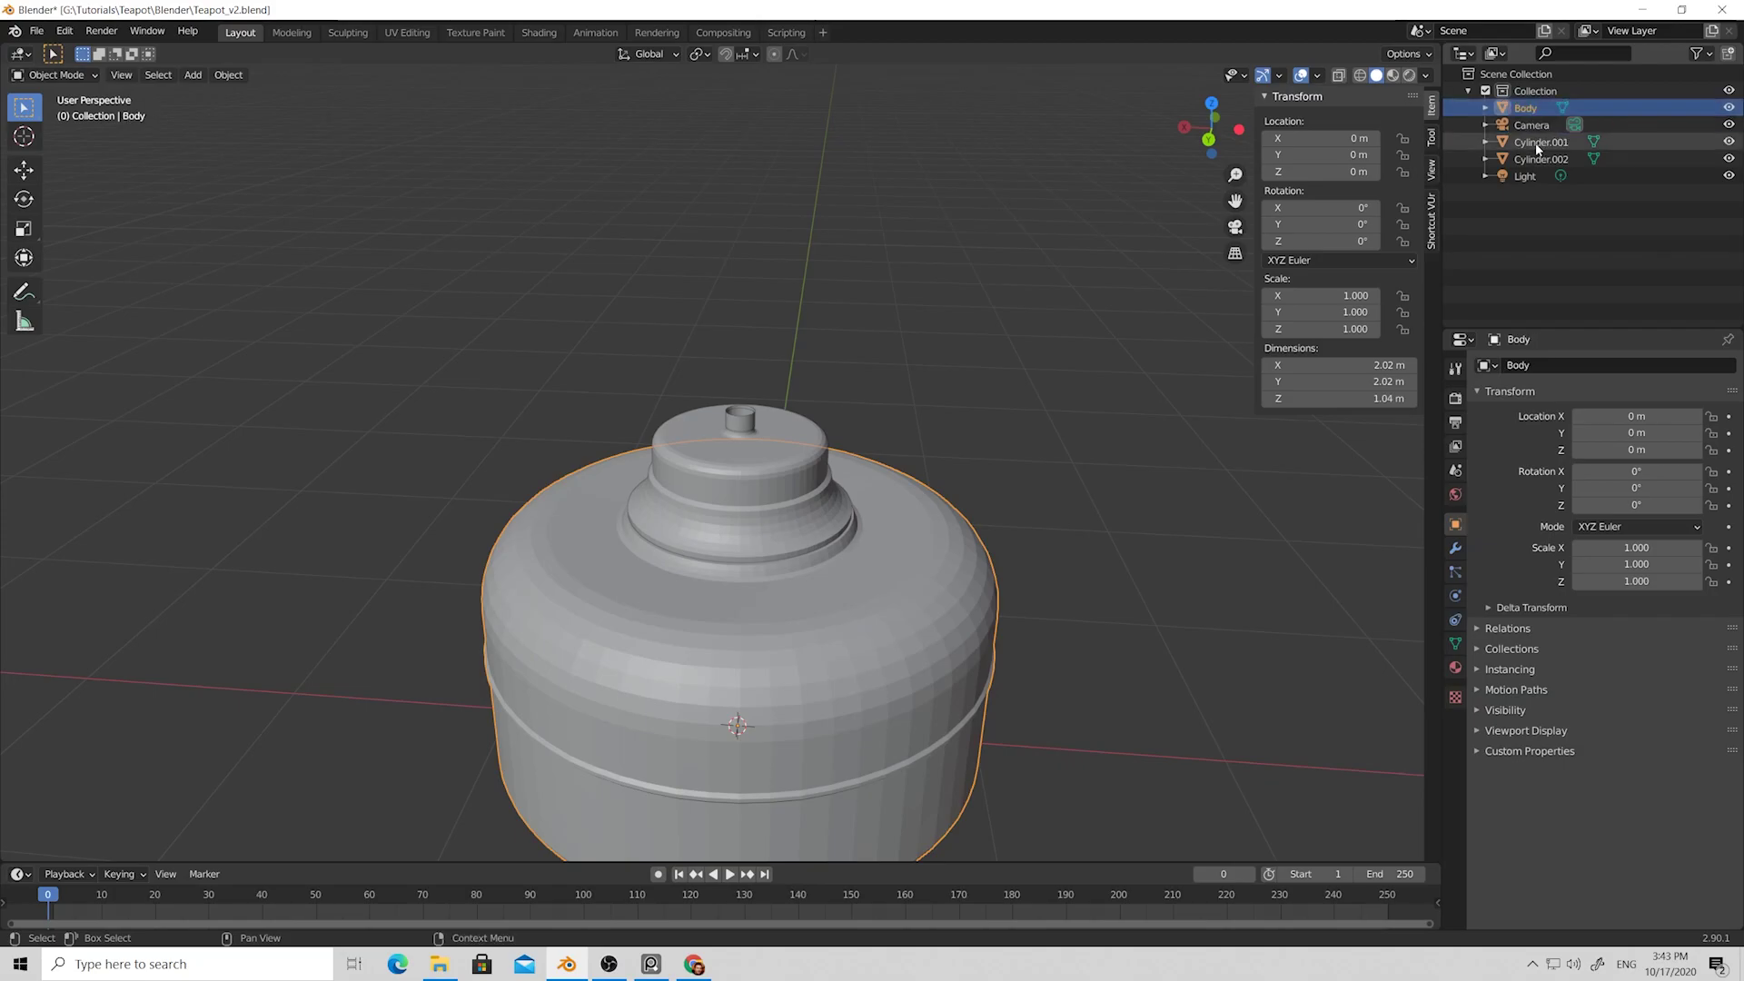
# Rename Cylinder.001 to Cap.
pyautogui.click(1537, 144)
pyautogui.click(1537, 143)
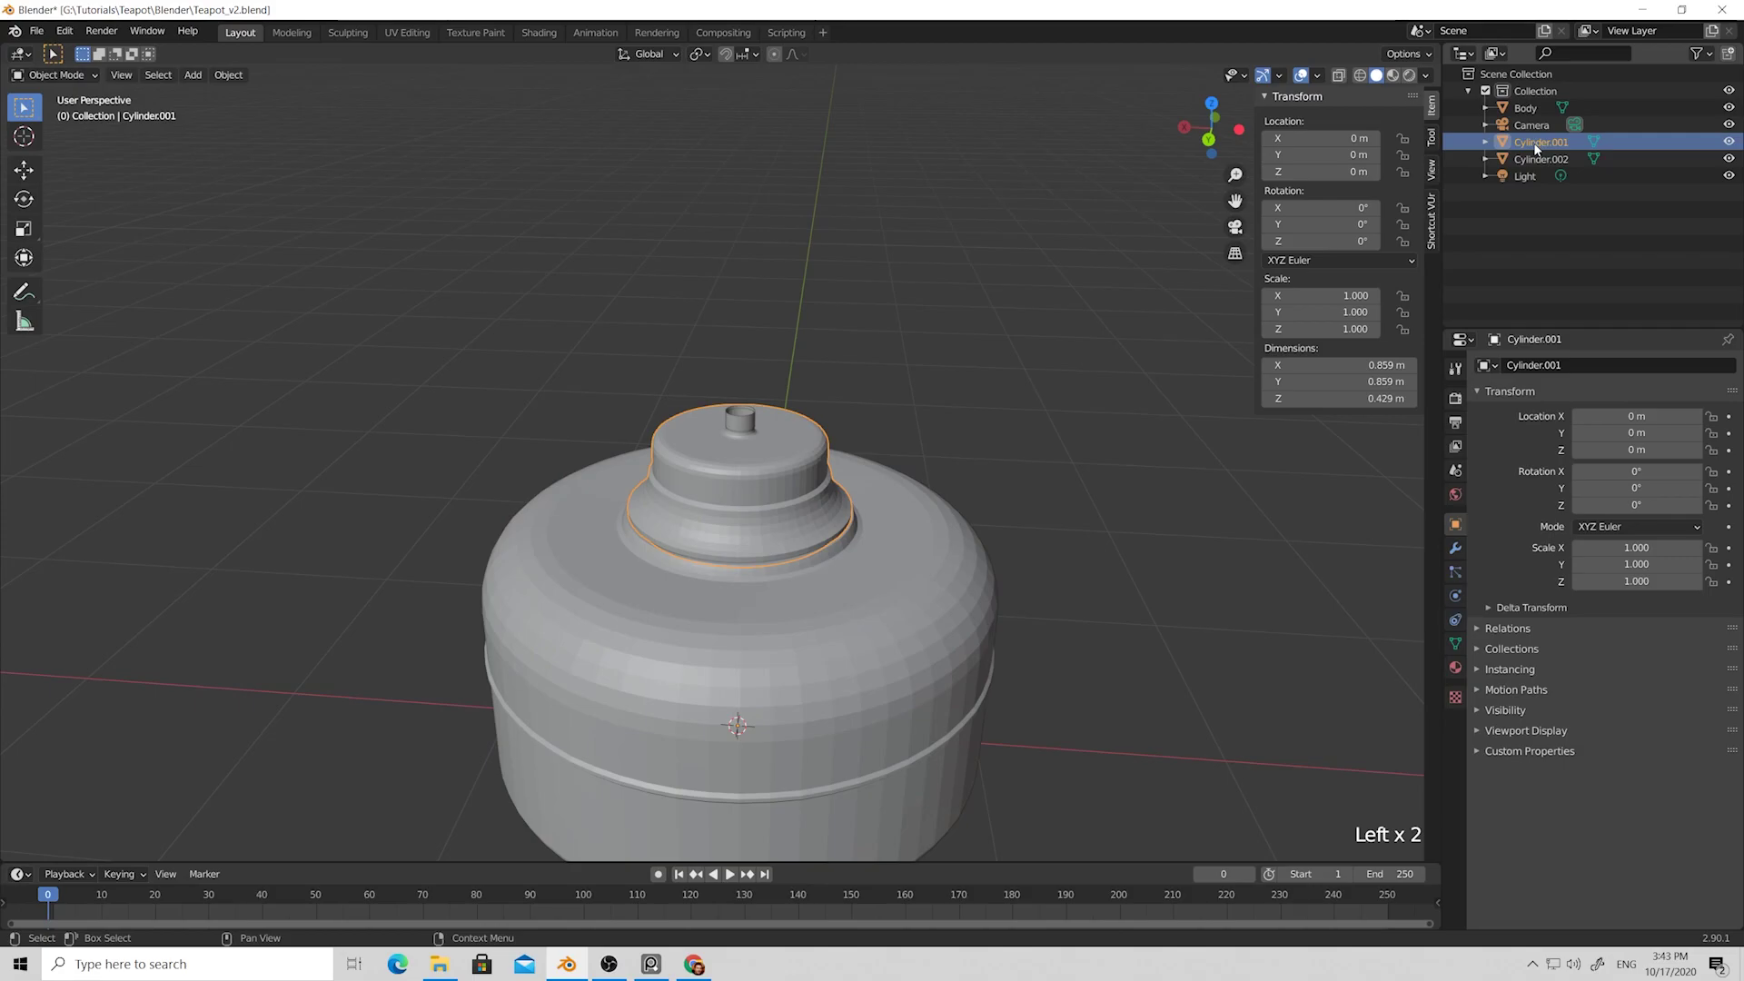
pyautogui.doubleClick(1537, 143)
pyautogui.click(1536, 144)
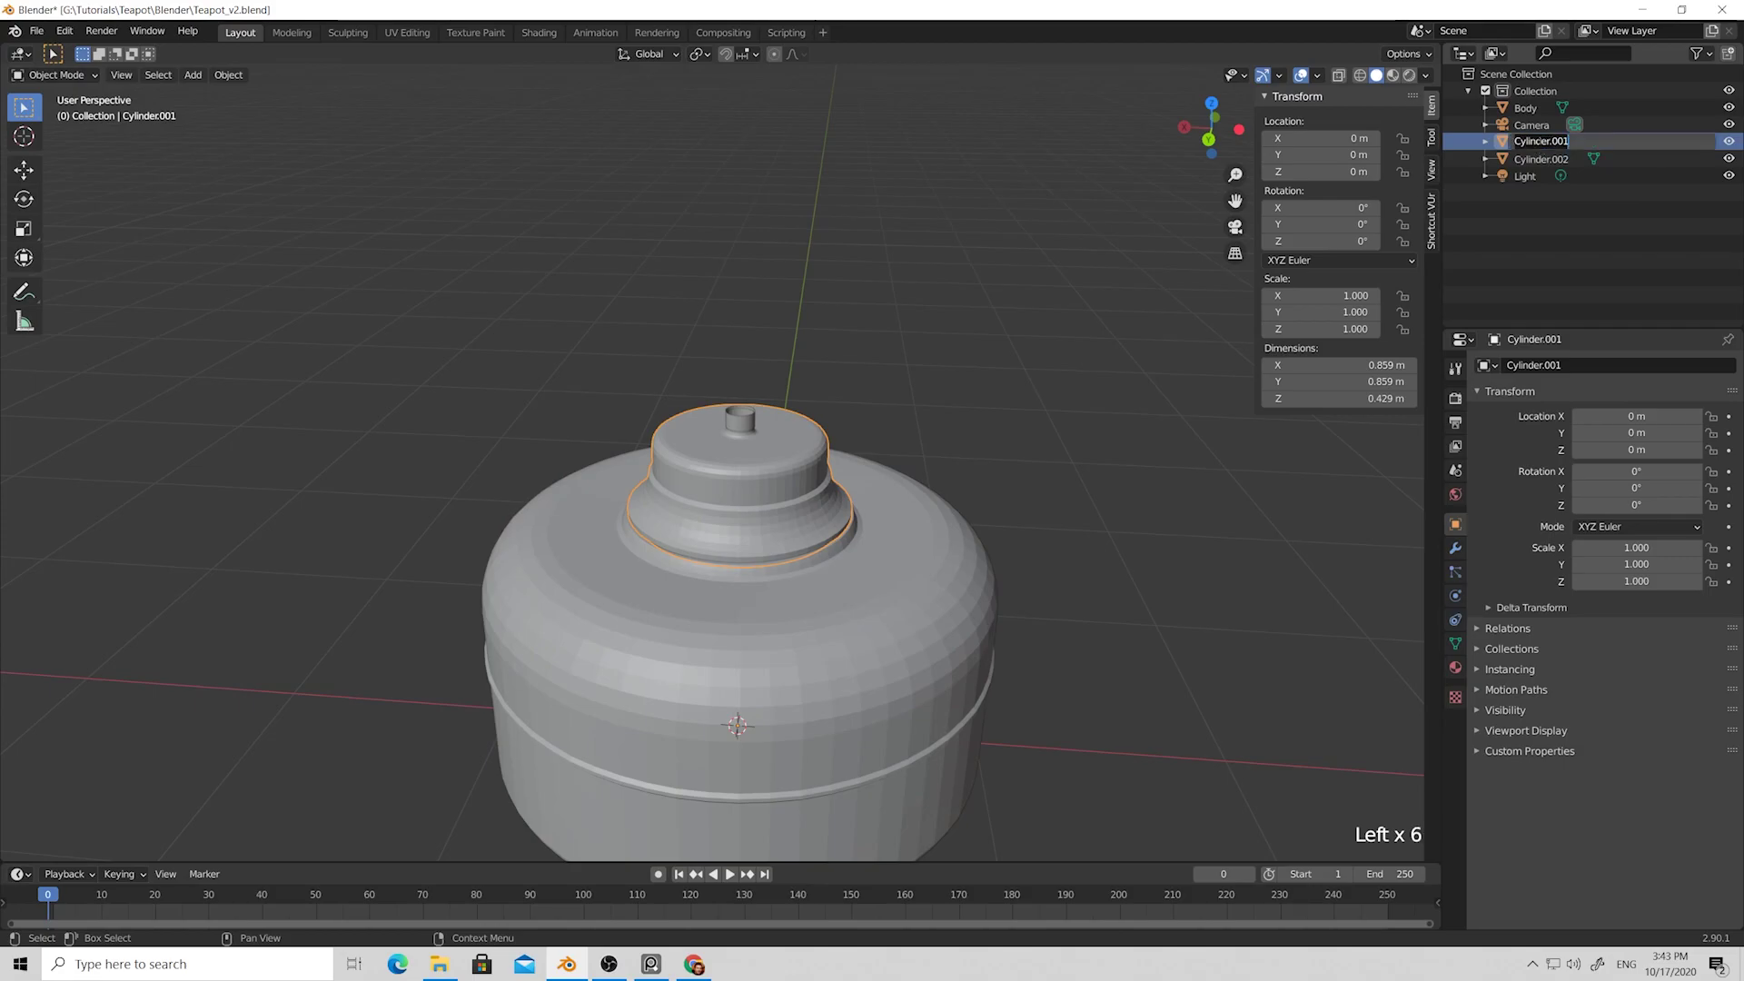
pyautogui.write('Cap')
pyautogui.press('Return')
# Rename Cylinder.002 to CapHandle, correcting its capitalisation, then deselect it.
pyautogui.click(1538, 160)
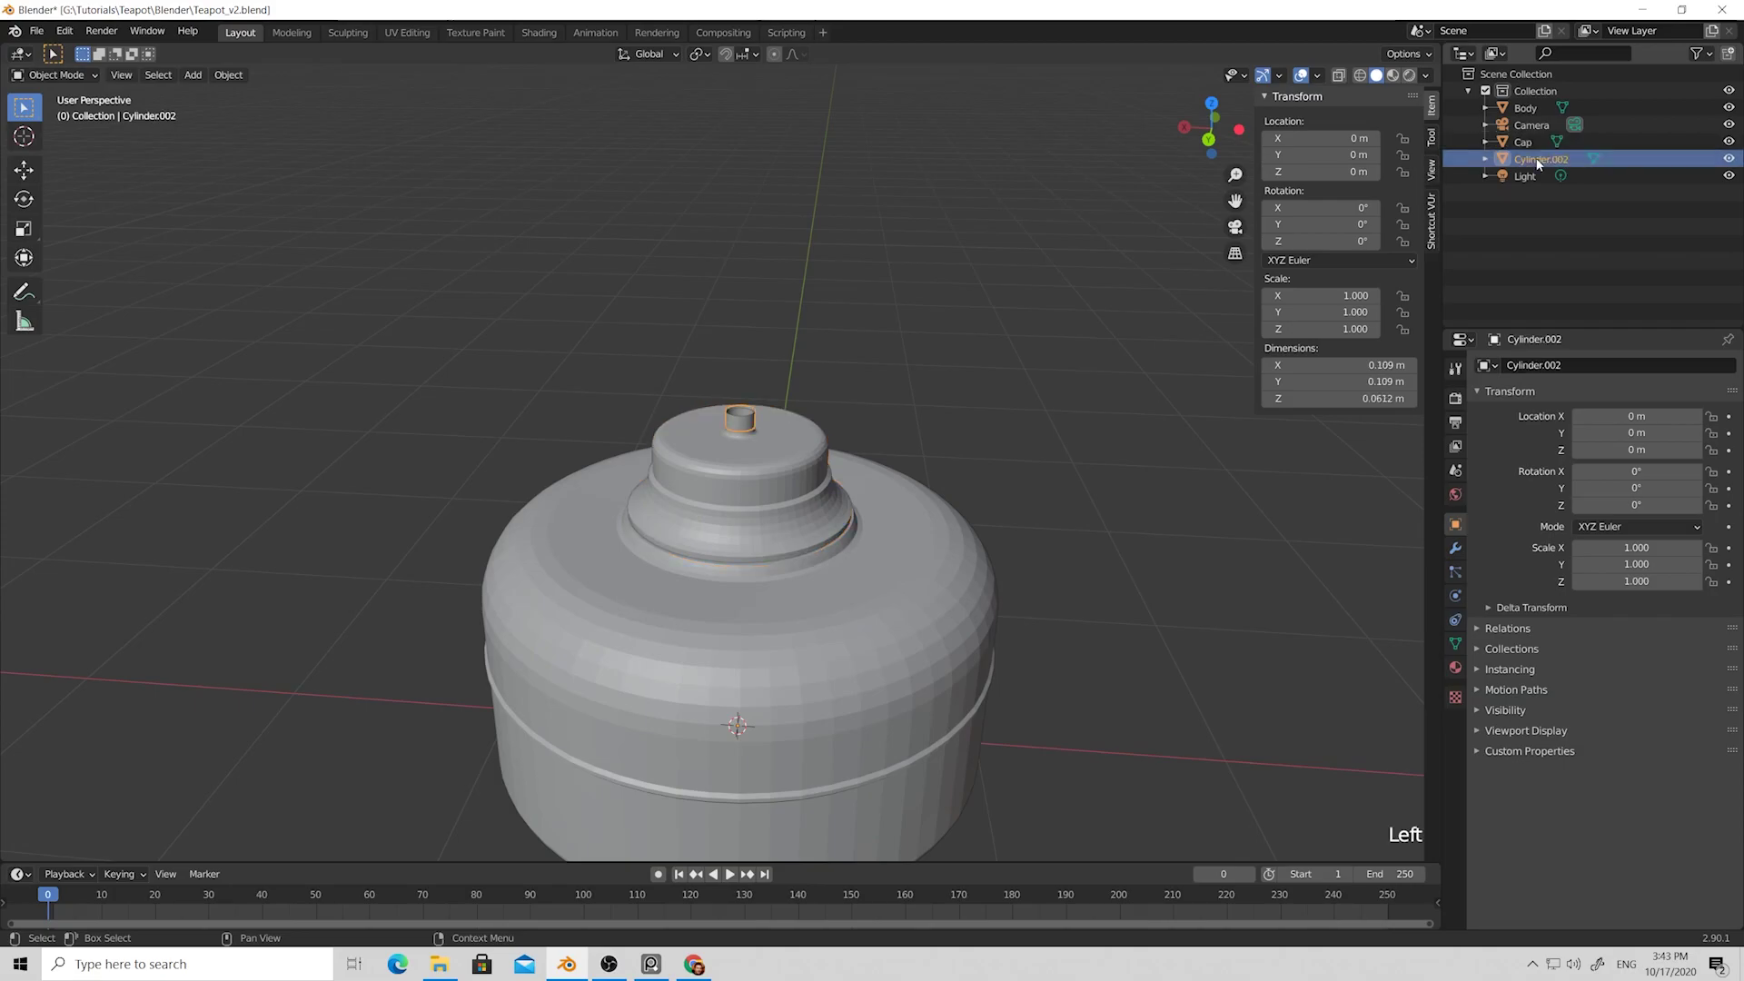
pyautogui.doubleClick(1538, 160)
pyautogui.click(1539, 160)
pyautogui.hotkey('ctrl', 'a')
pyautogui.write('CA')
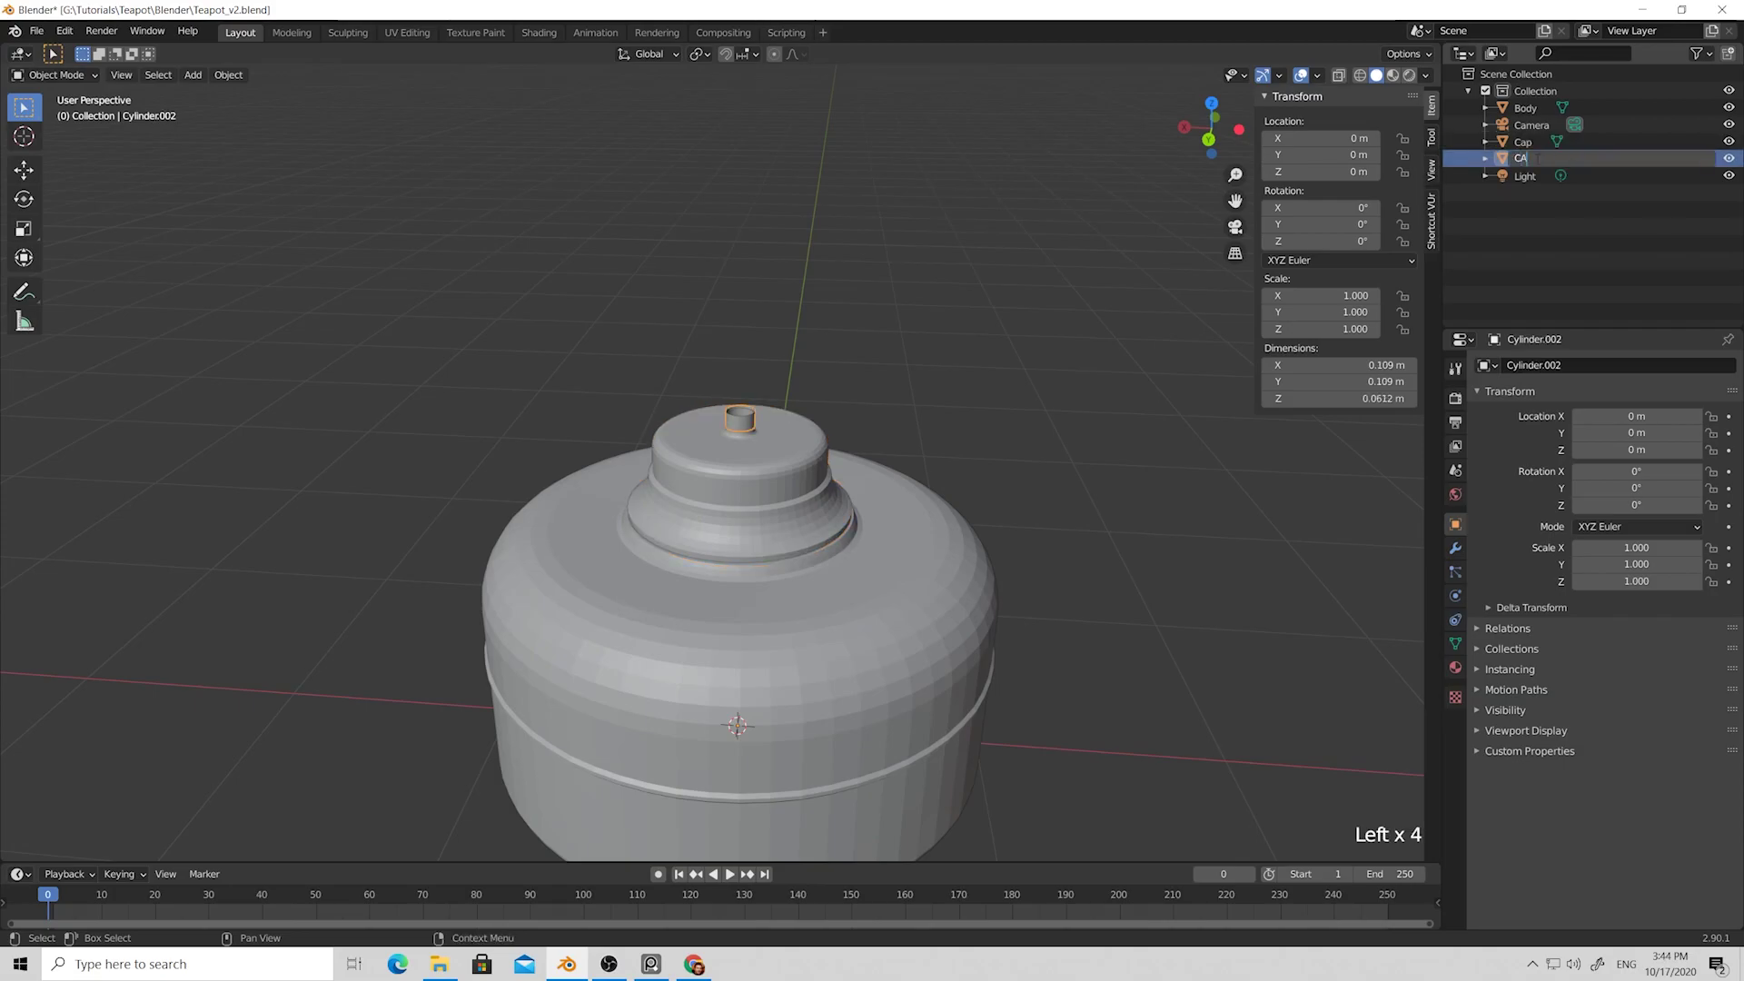
pyautogui.write('pHandle')
pyautogui.press('Return')
pyautogui.doubleClick(1538, 141)
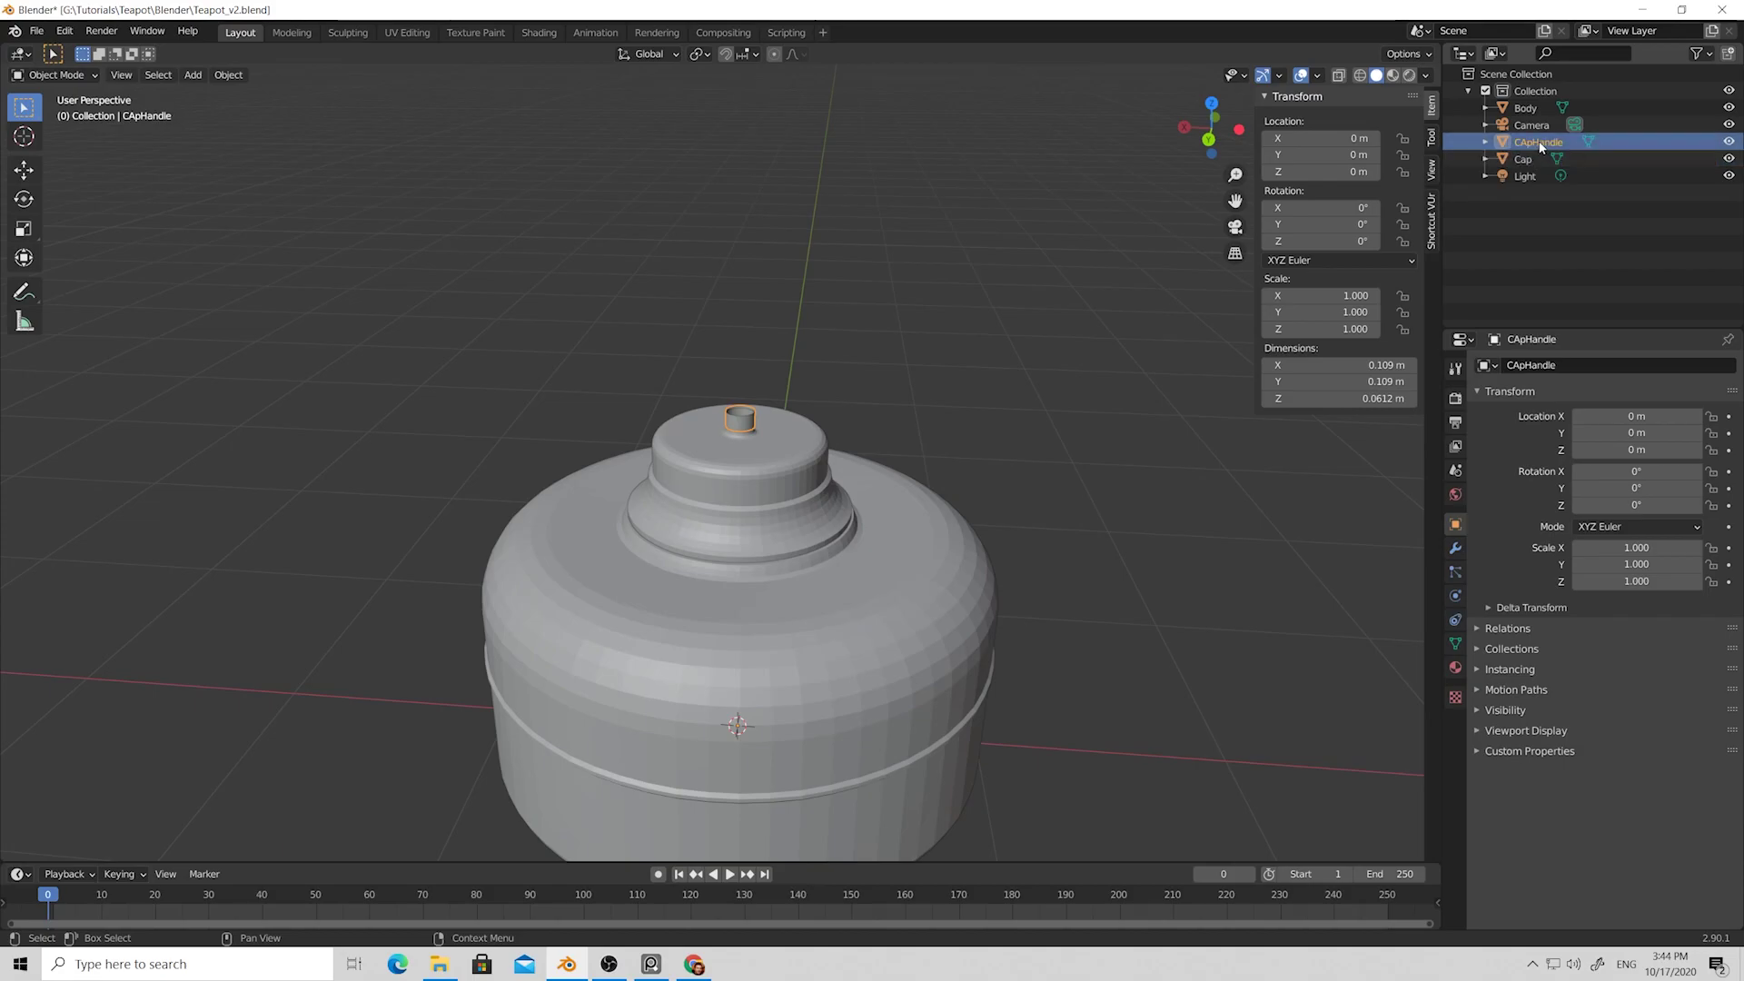
pyautogui.press('Left')
pyautogui.press('Left')
pyautogui.press('Left')
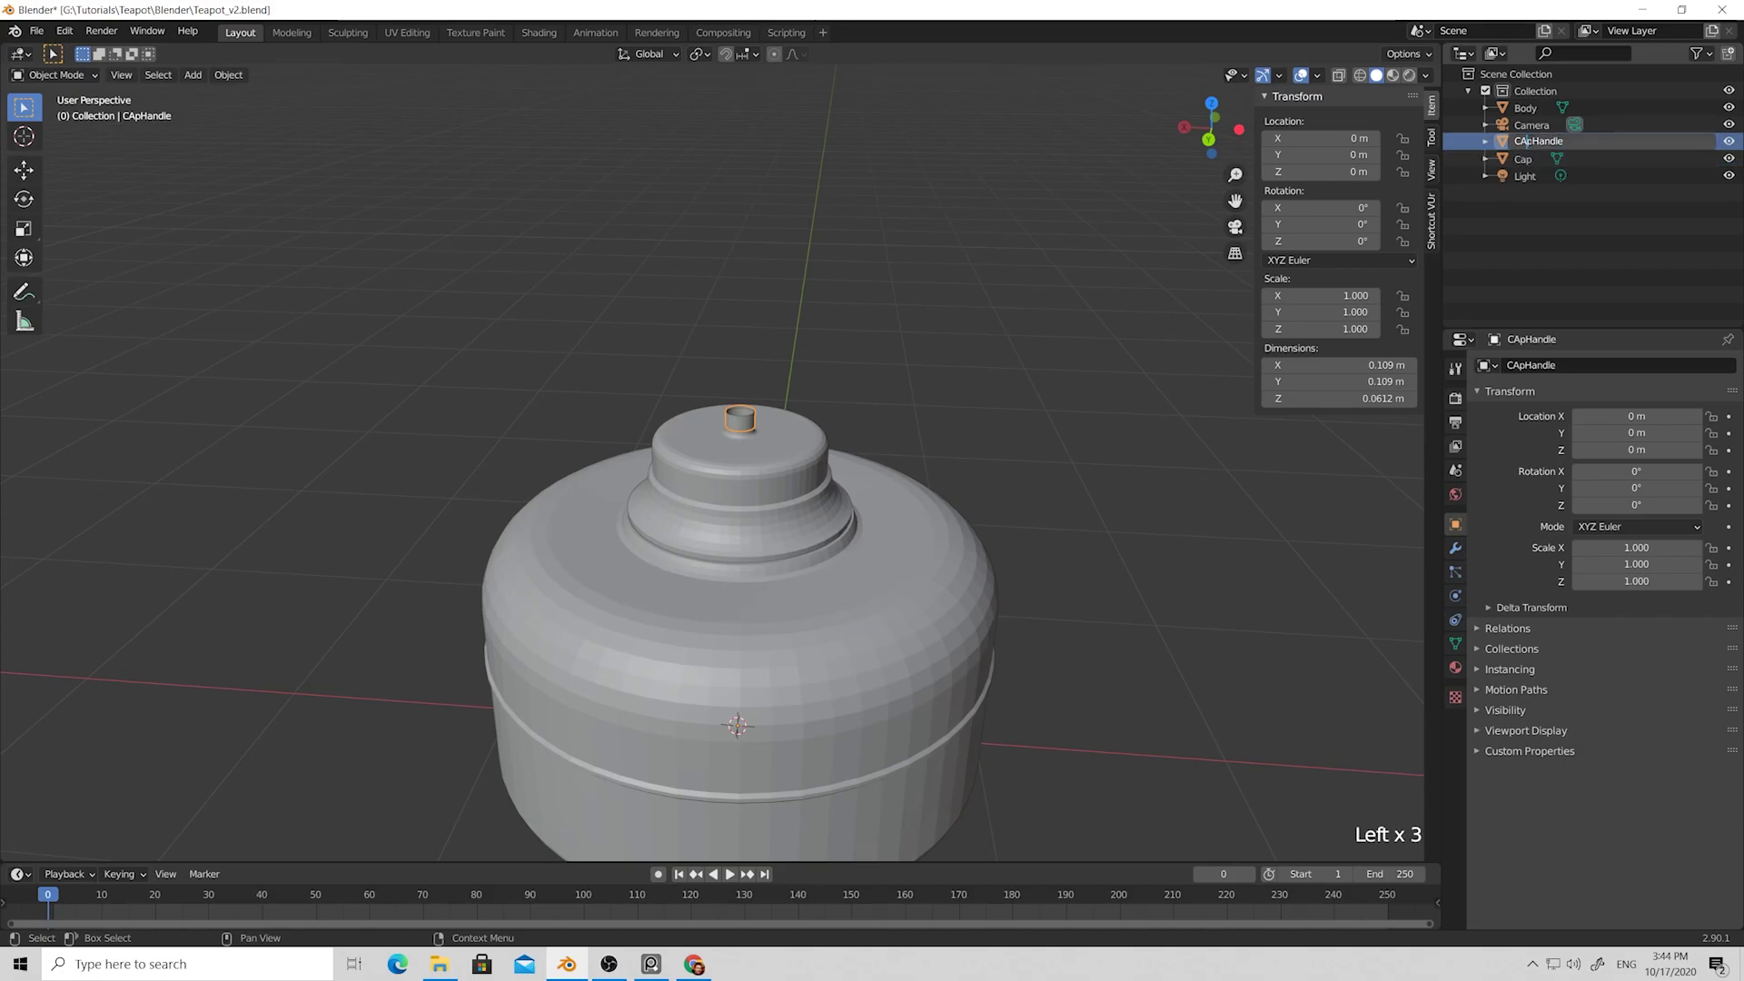
pyautogui.press('BackSpace')
pyautogui.press('BackSpace')
pyautogui.write('ap')
pyautogui.press('Return')
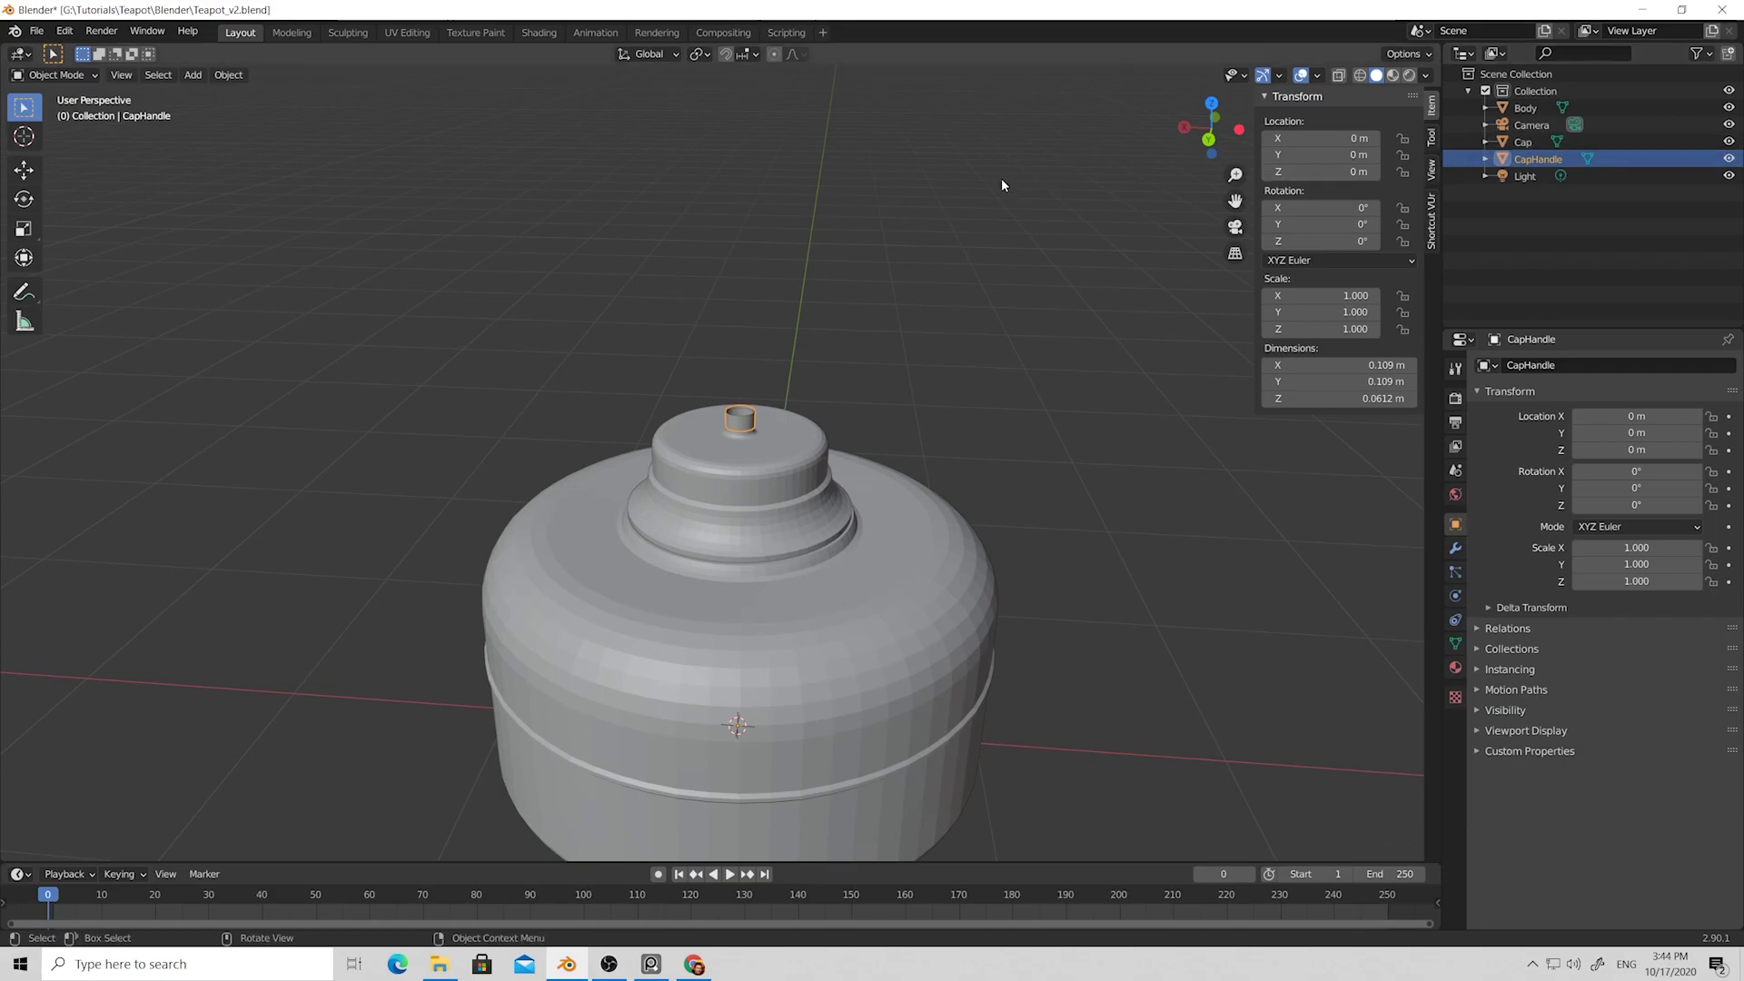
pyautogui.click(816, 243)
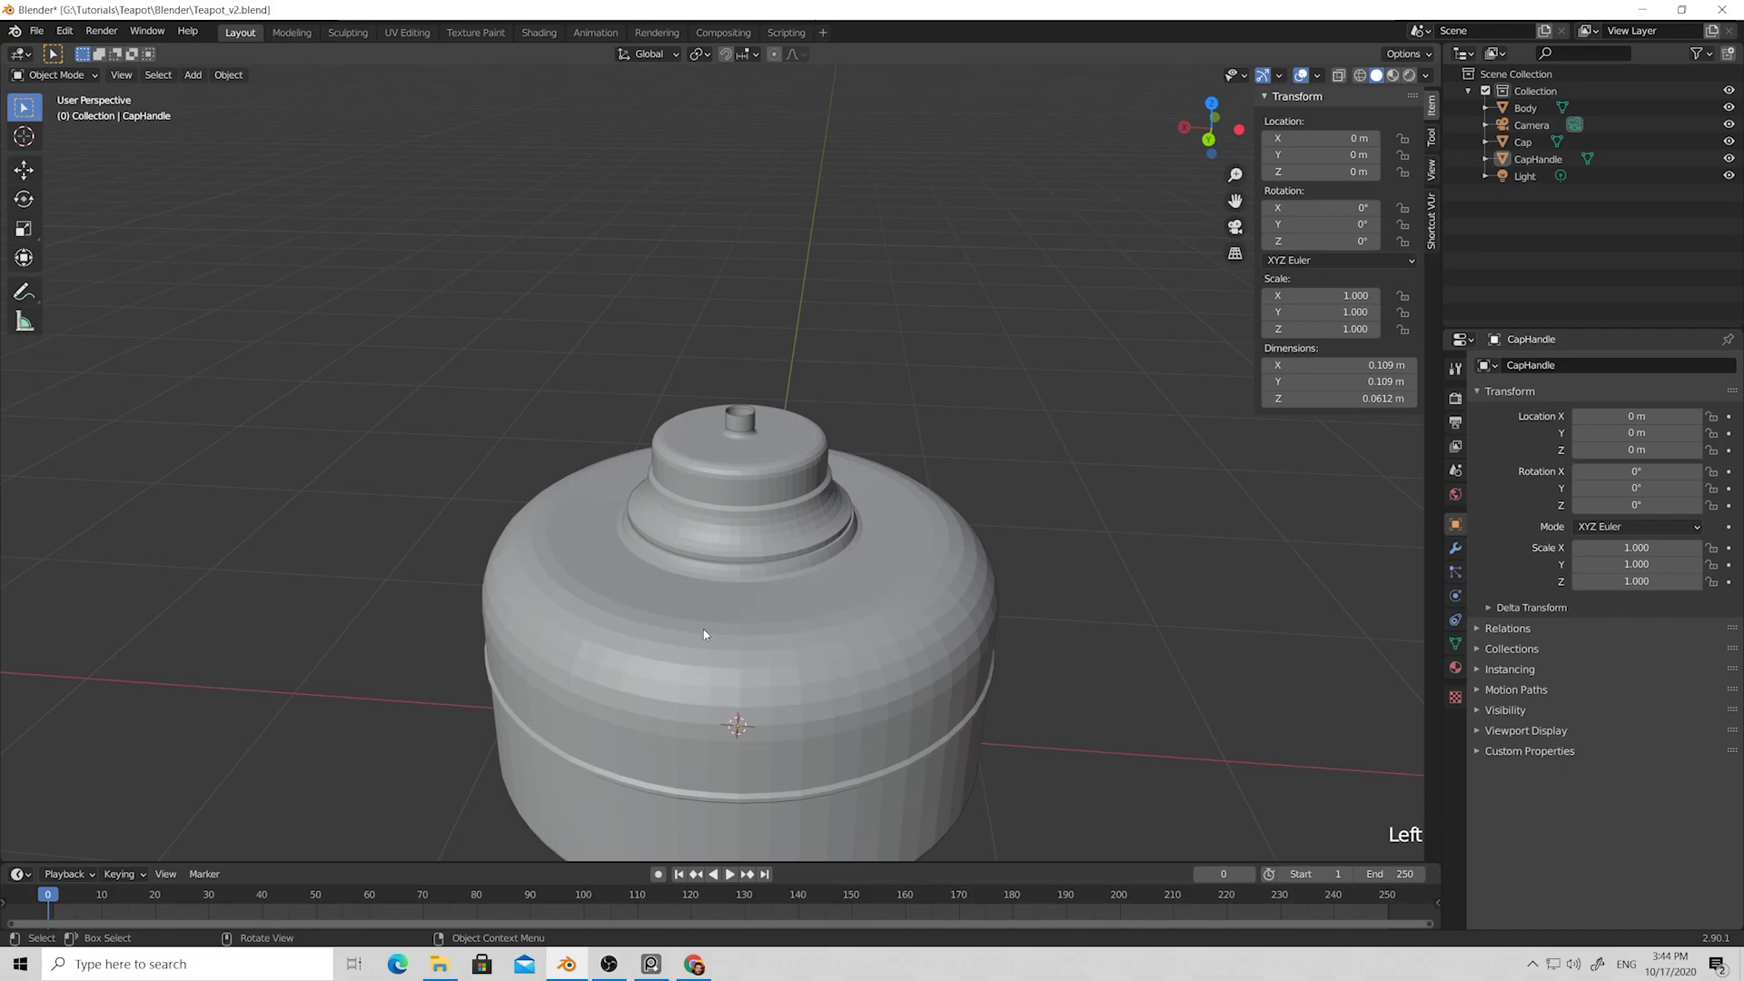
# Edit the CapHandle mesh in edge mode with the knob's top edge loop selected.
pyautogui.moveTo(808, 417); pyautogui.dragTo(778, 405, button='middle')
pyautogui.scroll(8, 777, 406)
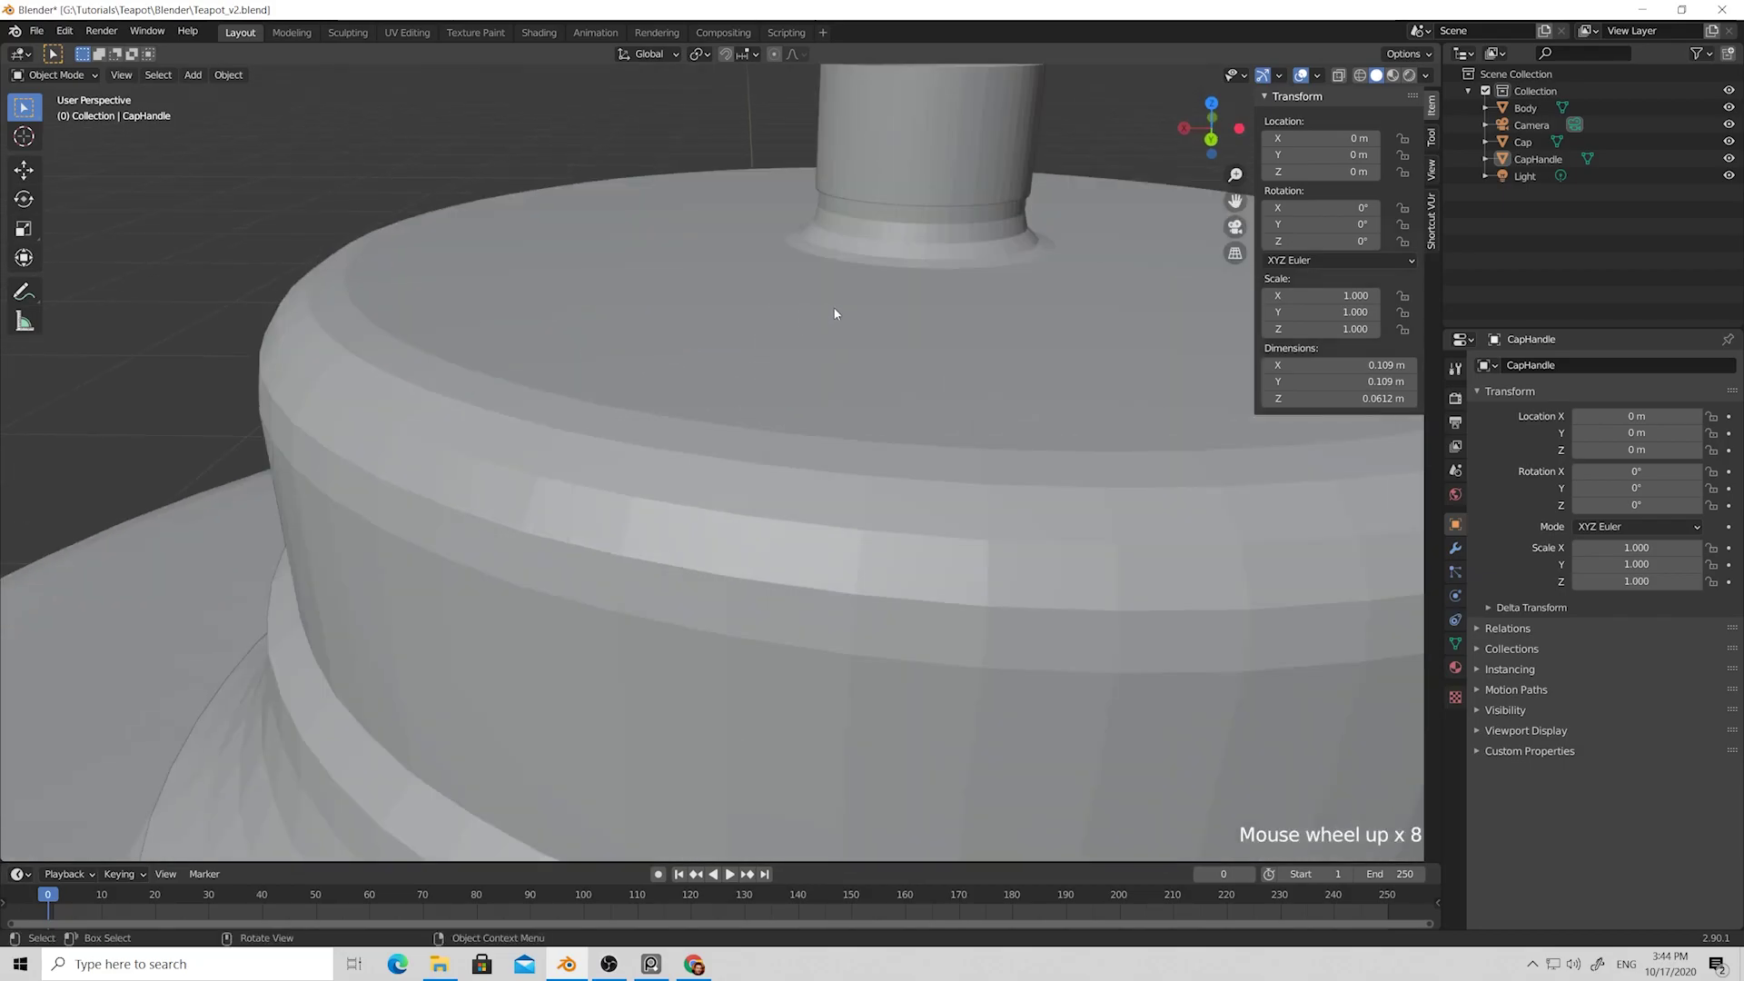
pyautogui.scroll(-6, 835, 314)
pyautogui.click(822, 307)
pyautogui.press('Tab')
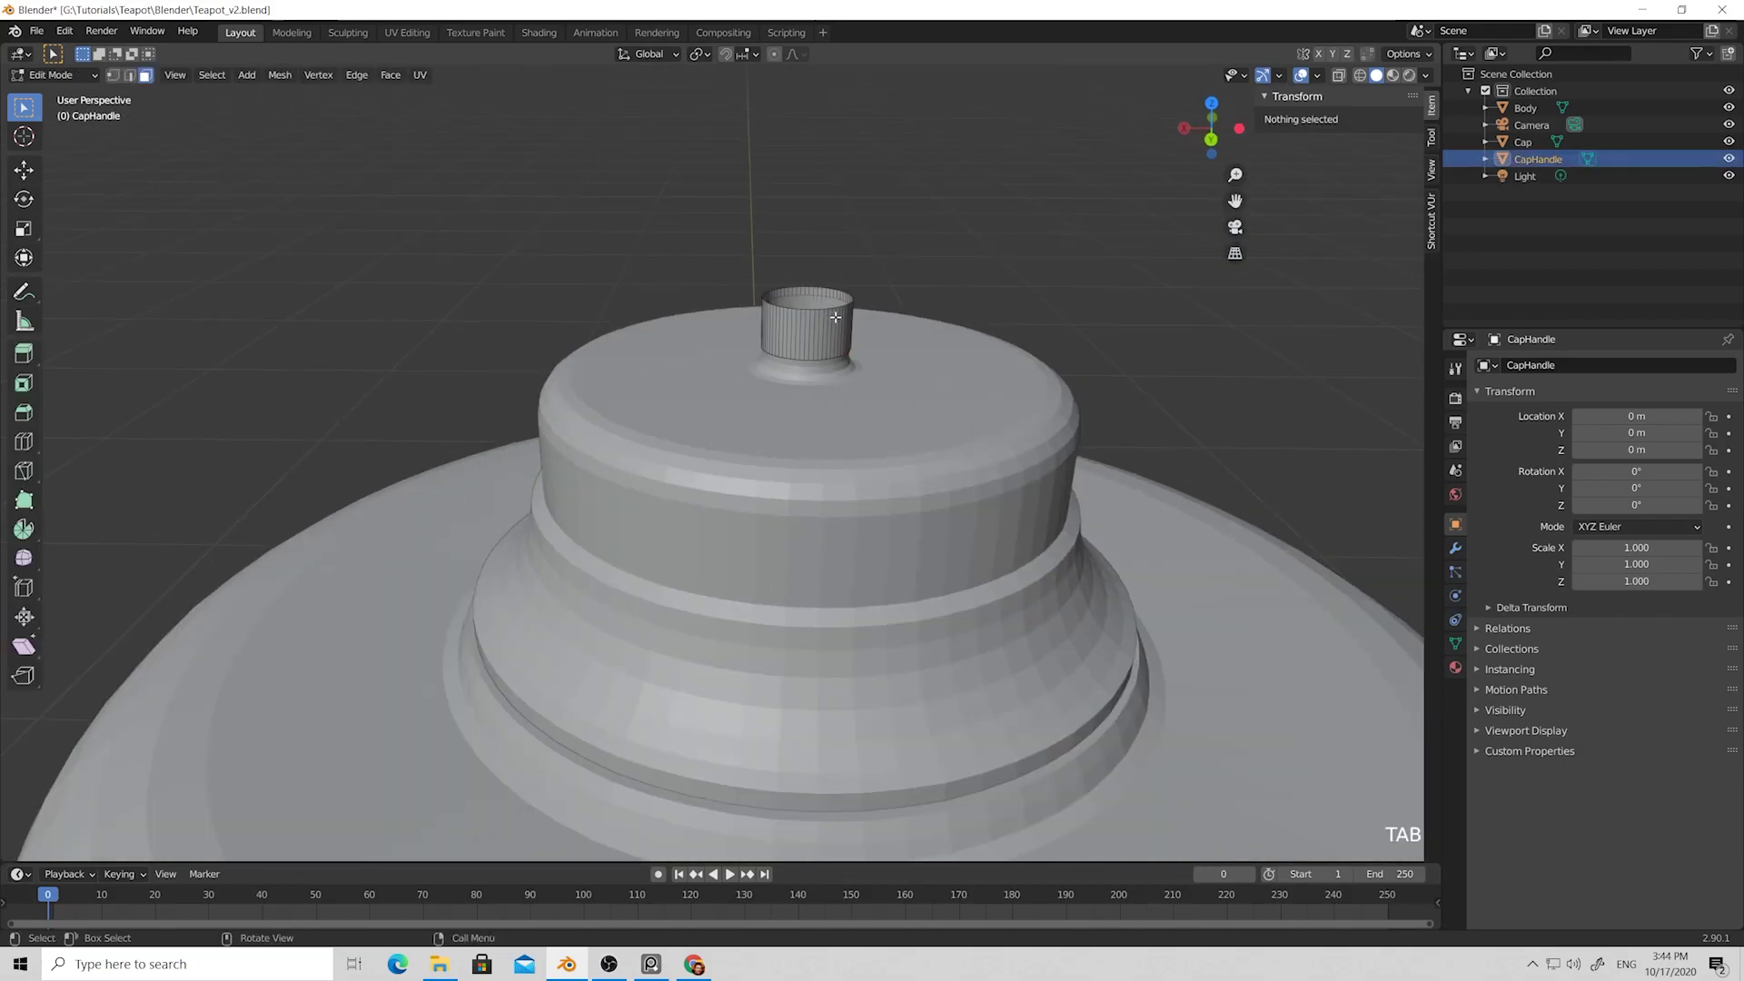
pyautogui.moveTo(861, 305); pyautogui.dragTo(822, 493, button='middle')
pyautogui.scroll(2, 814, 393)
pyautogui.scroll(2, 738, 529)
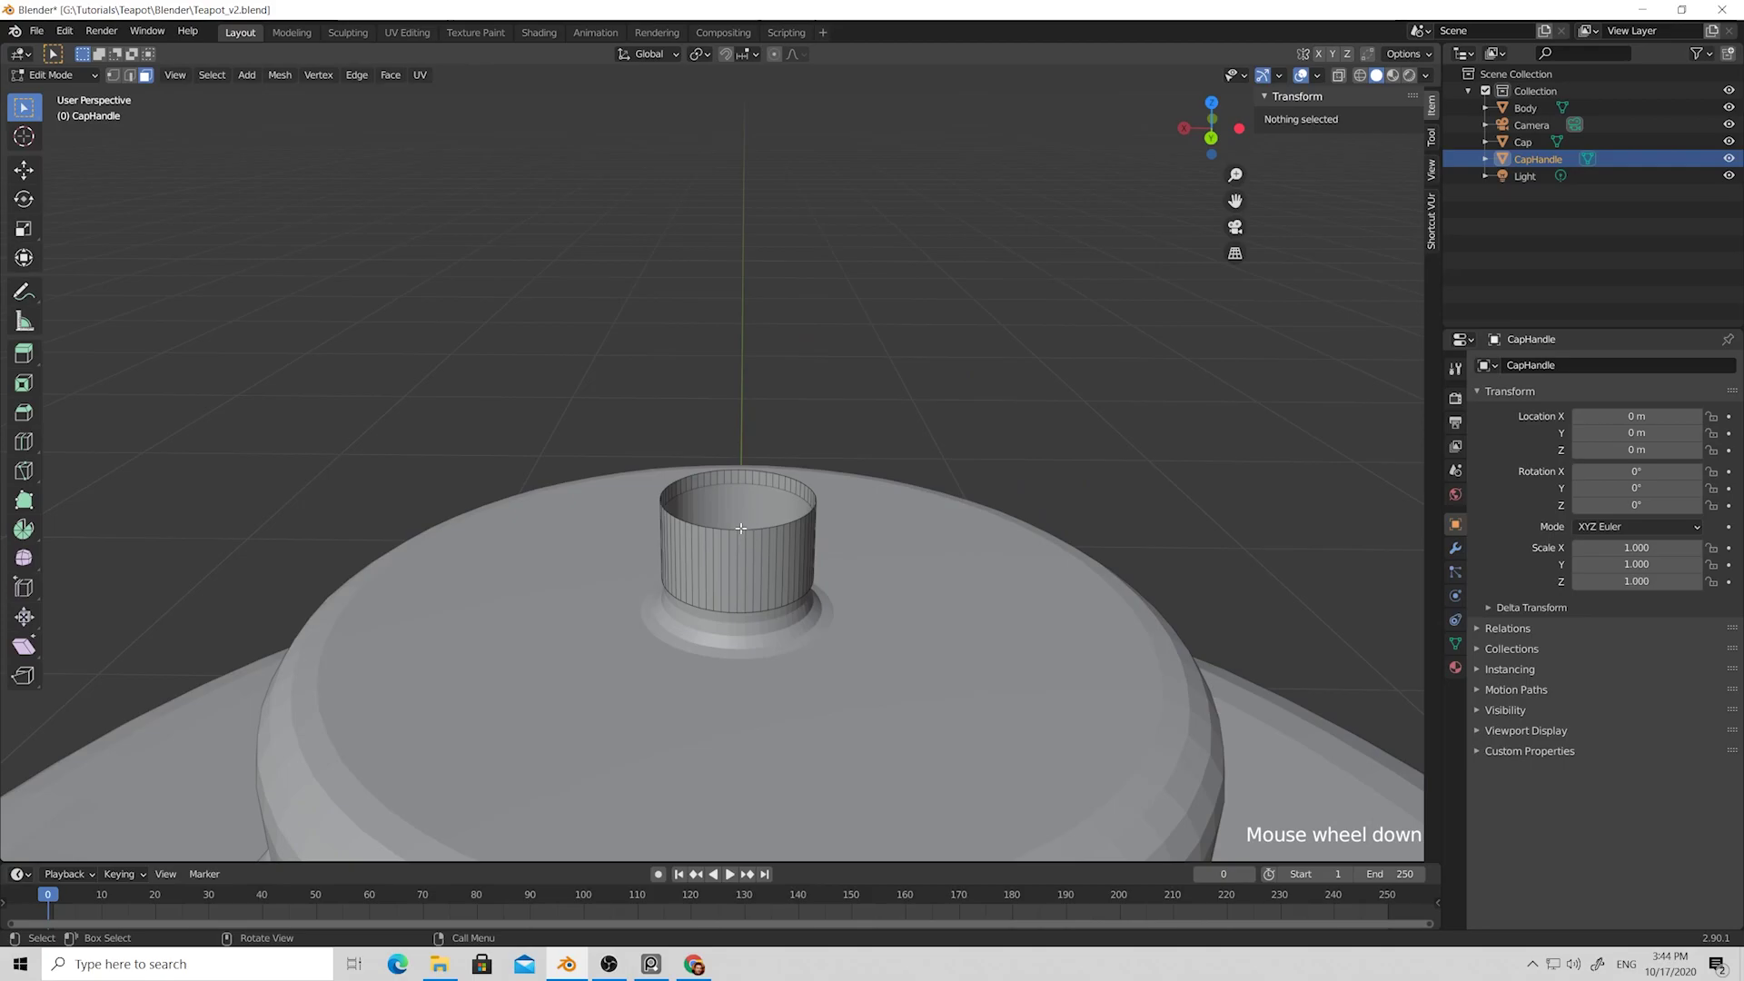
pyautogui.press('2')
pyautogui.keyDown('alt'); pyautogui.click(742, 527); pyautogui.keyUp('alt')
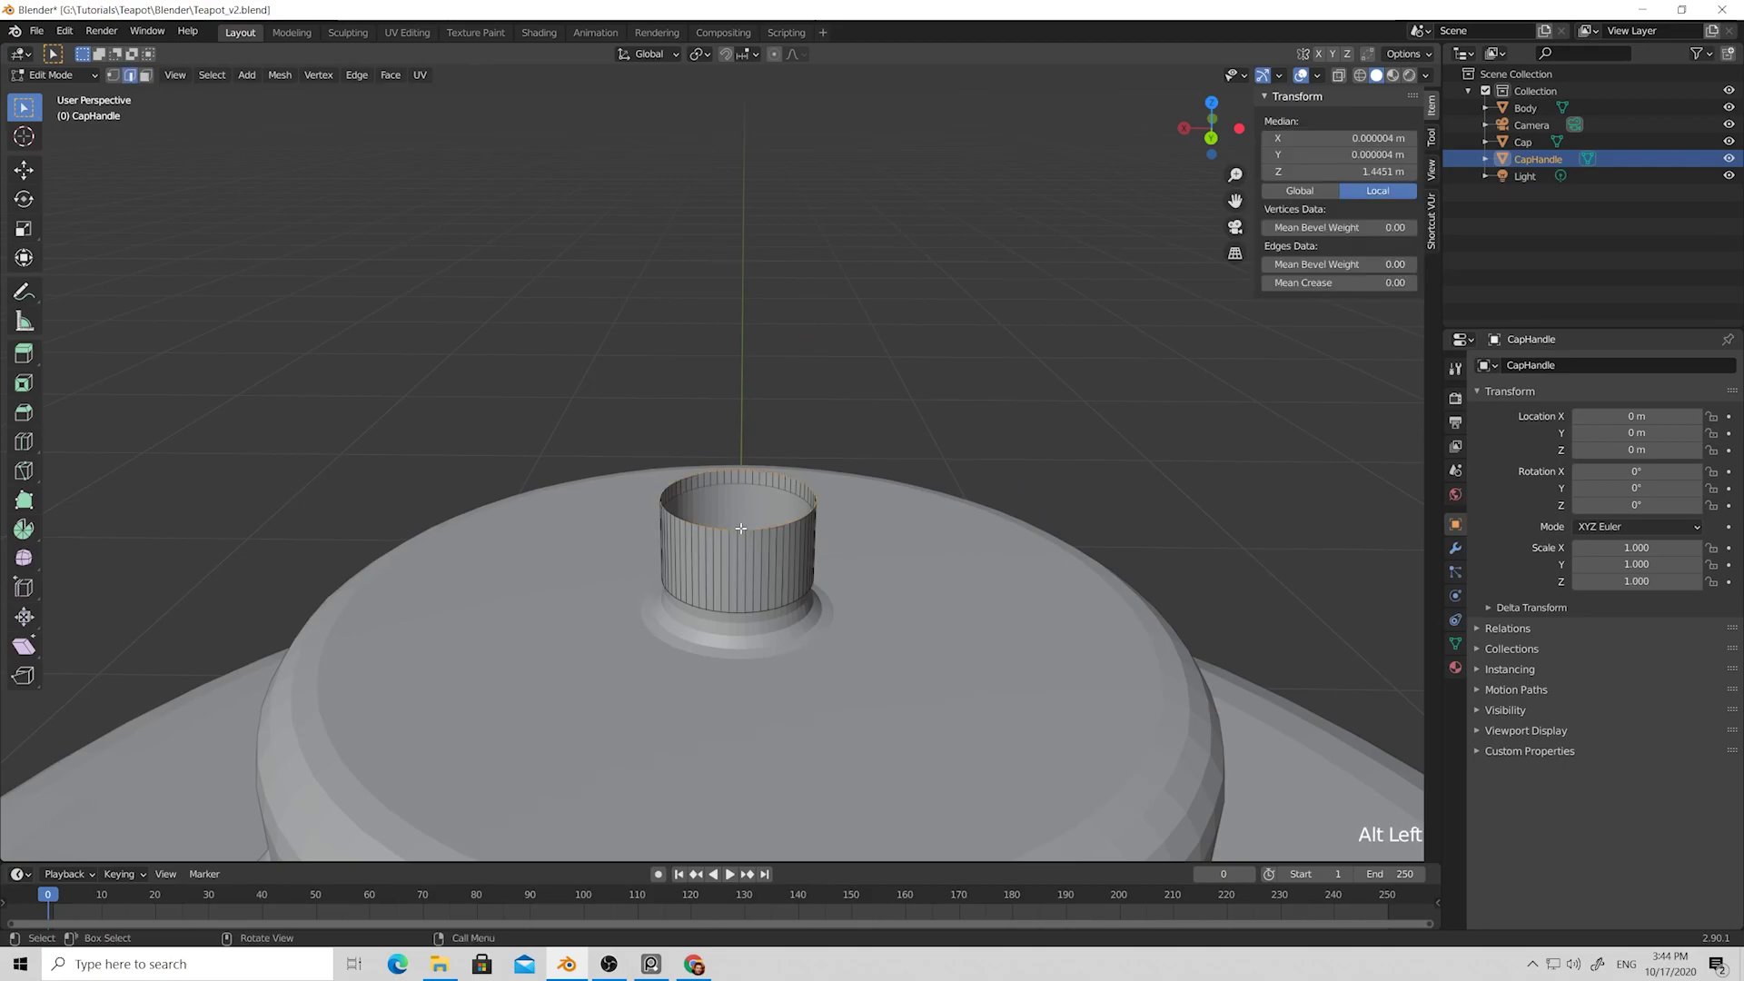
# Extrude the top loop into a rim flared to scale 1.982 and give it thickness.
pyautogui.press('e')
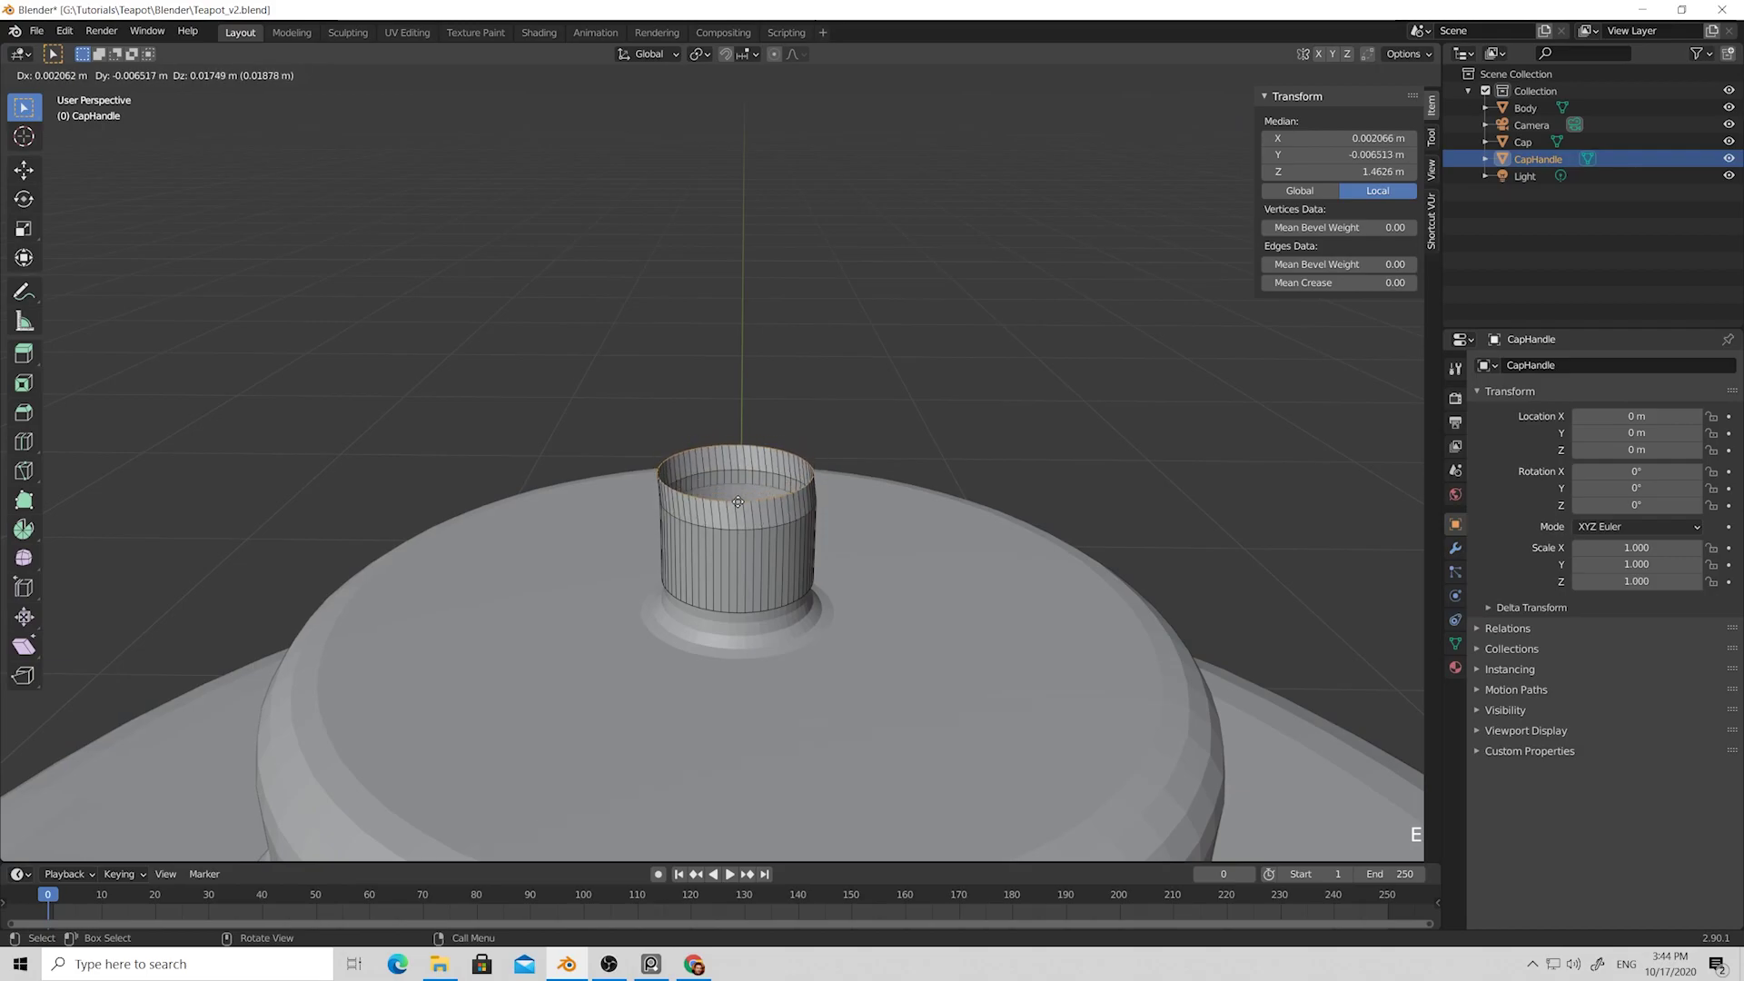
pyautogui.rightClick(739, 505)
pyautogui.press('s')
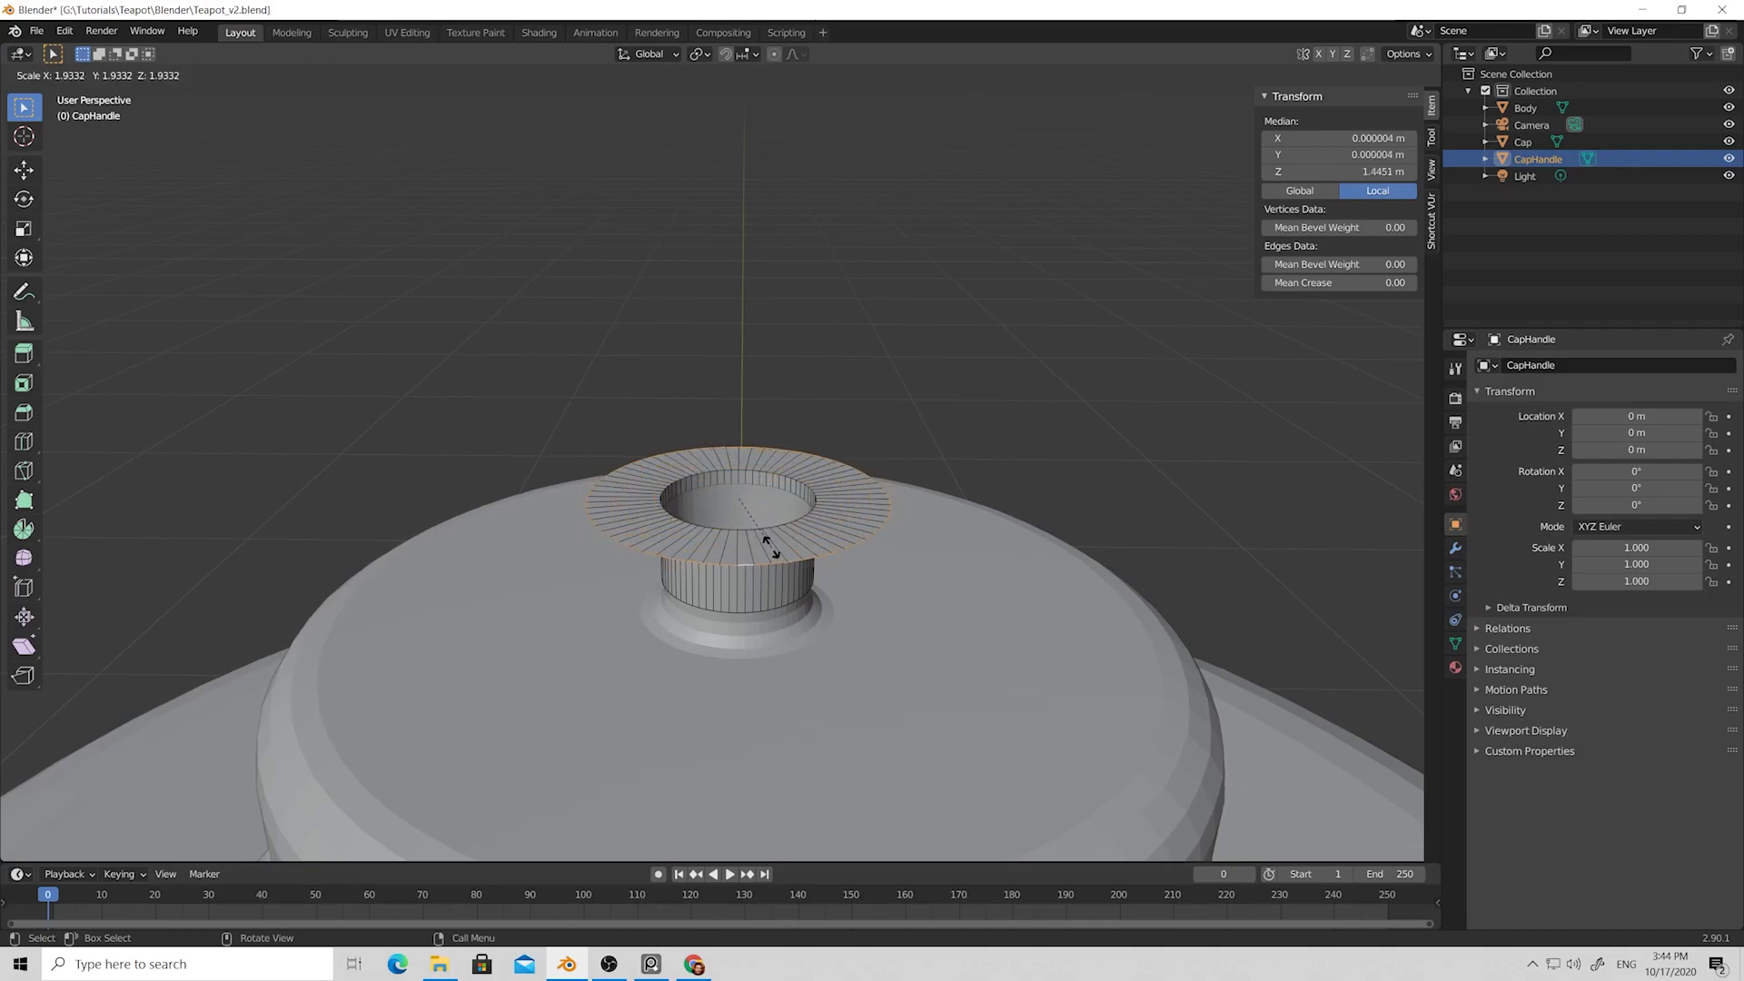
pyautogui.click(771, 548)
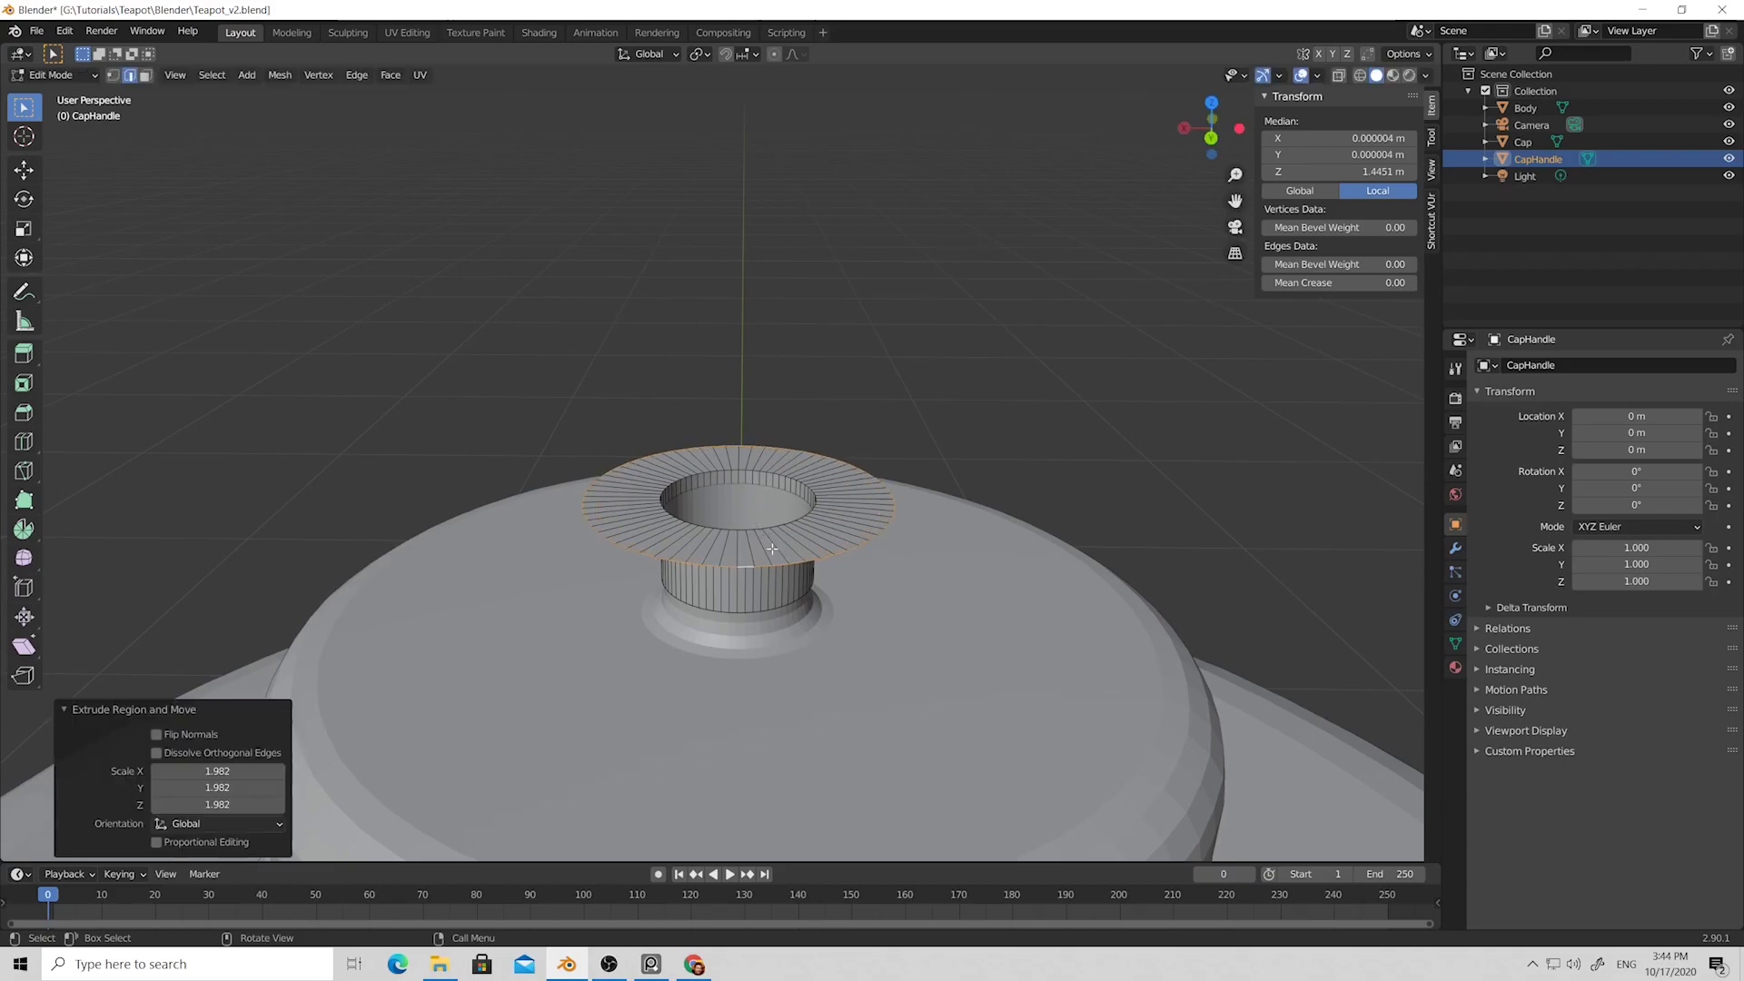
pyautogui.press('e')
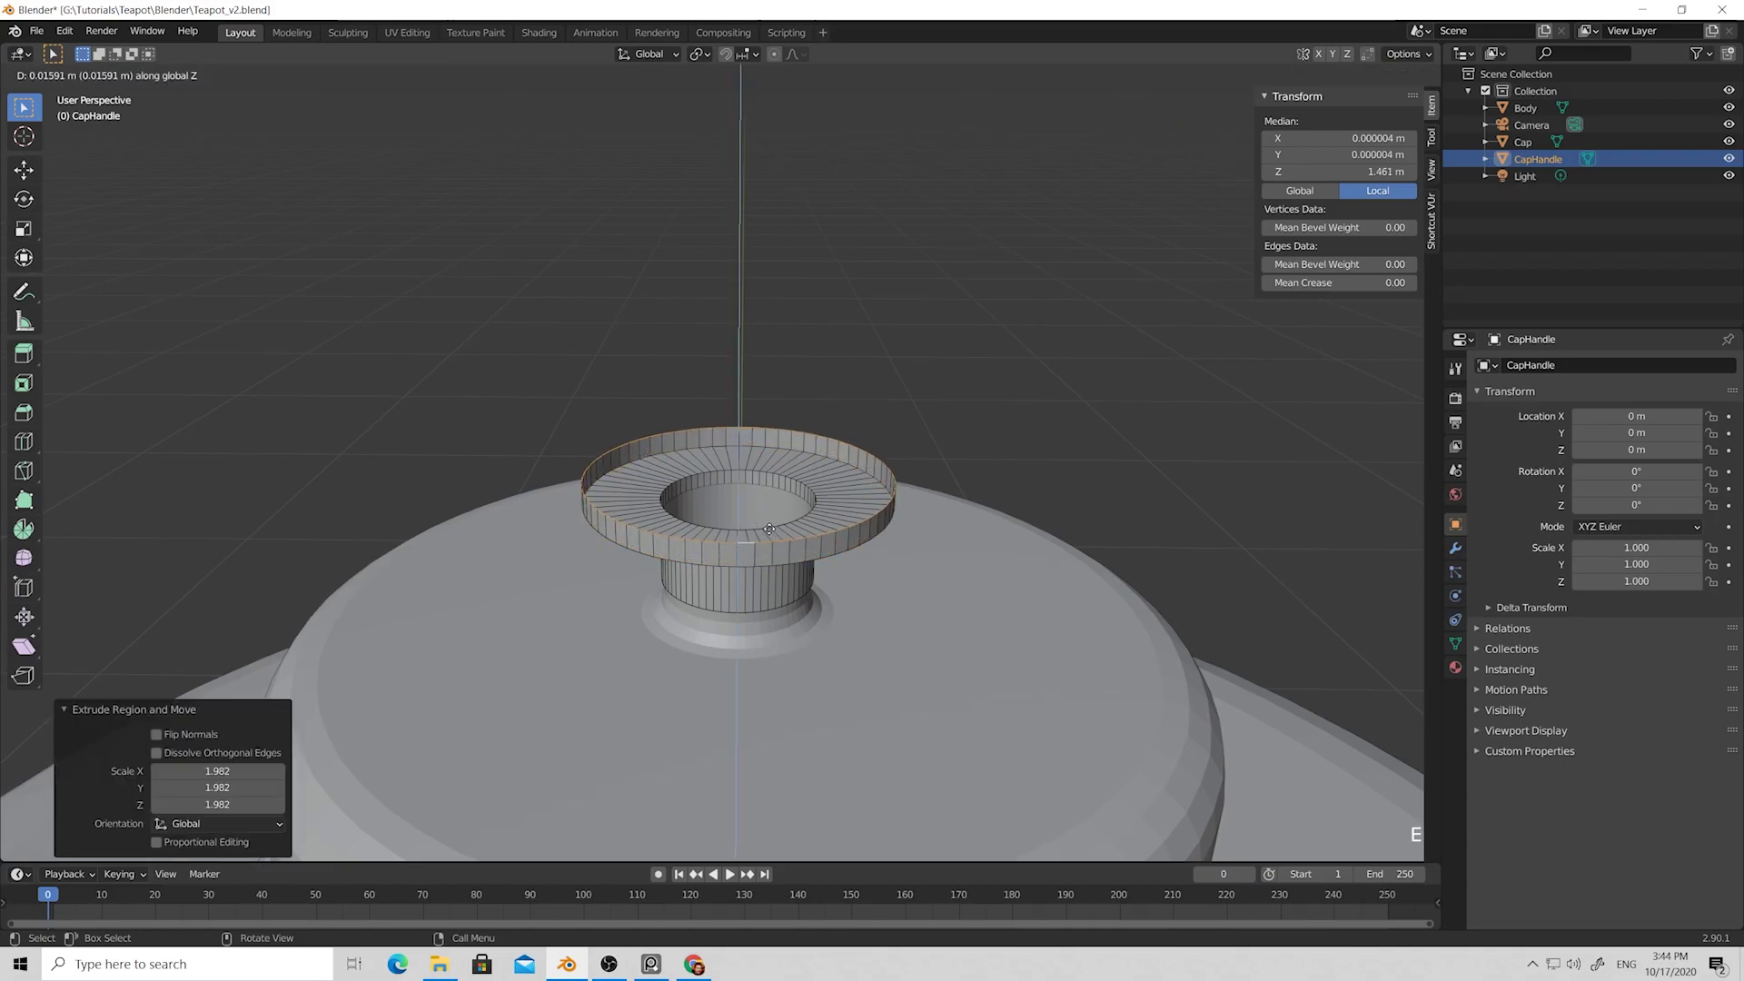
pyautogui.click(770, 537)
# Extrude an inner ring scaled to 0.259 and raise it along Z into a cone.
pyautogui.press('e')
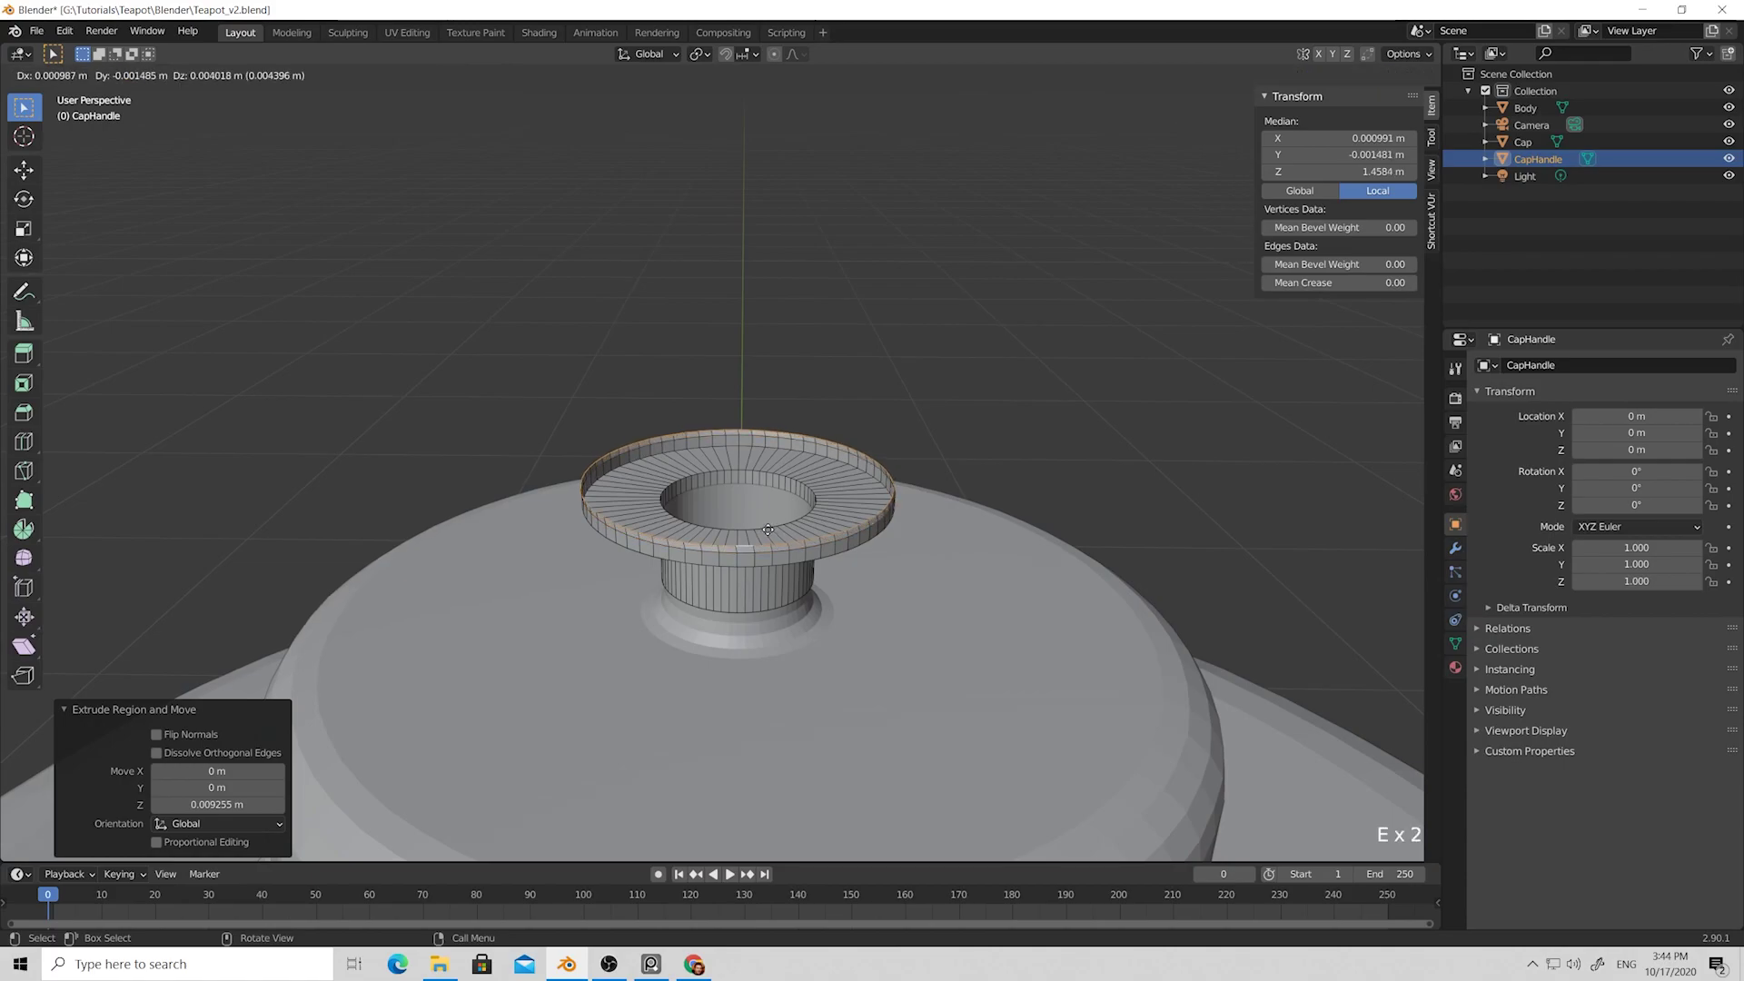
pyautogui.press('s')
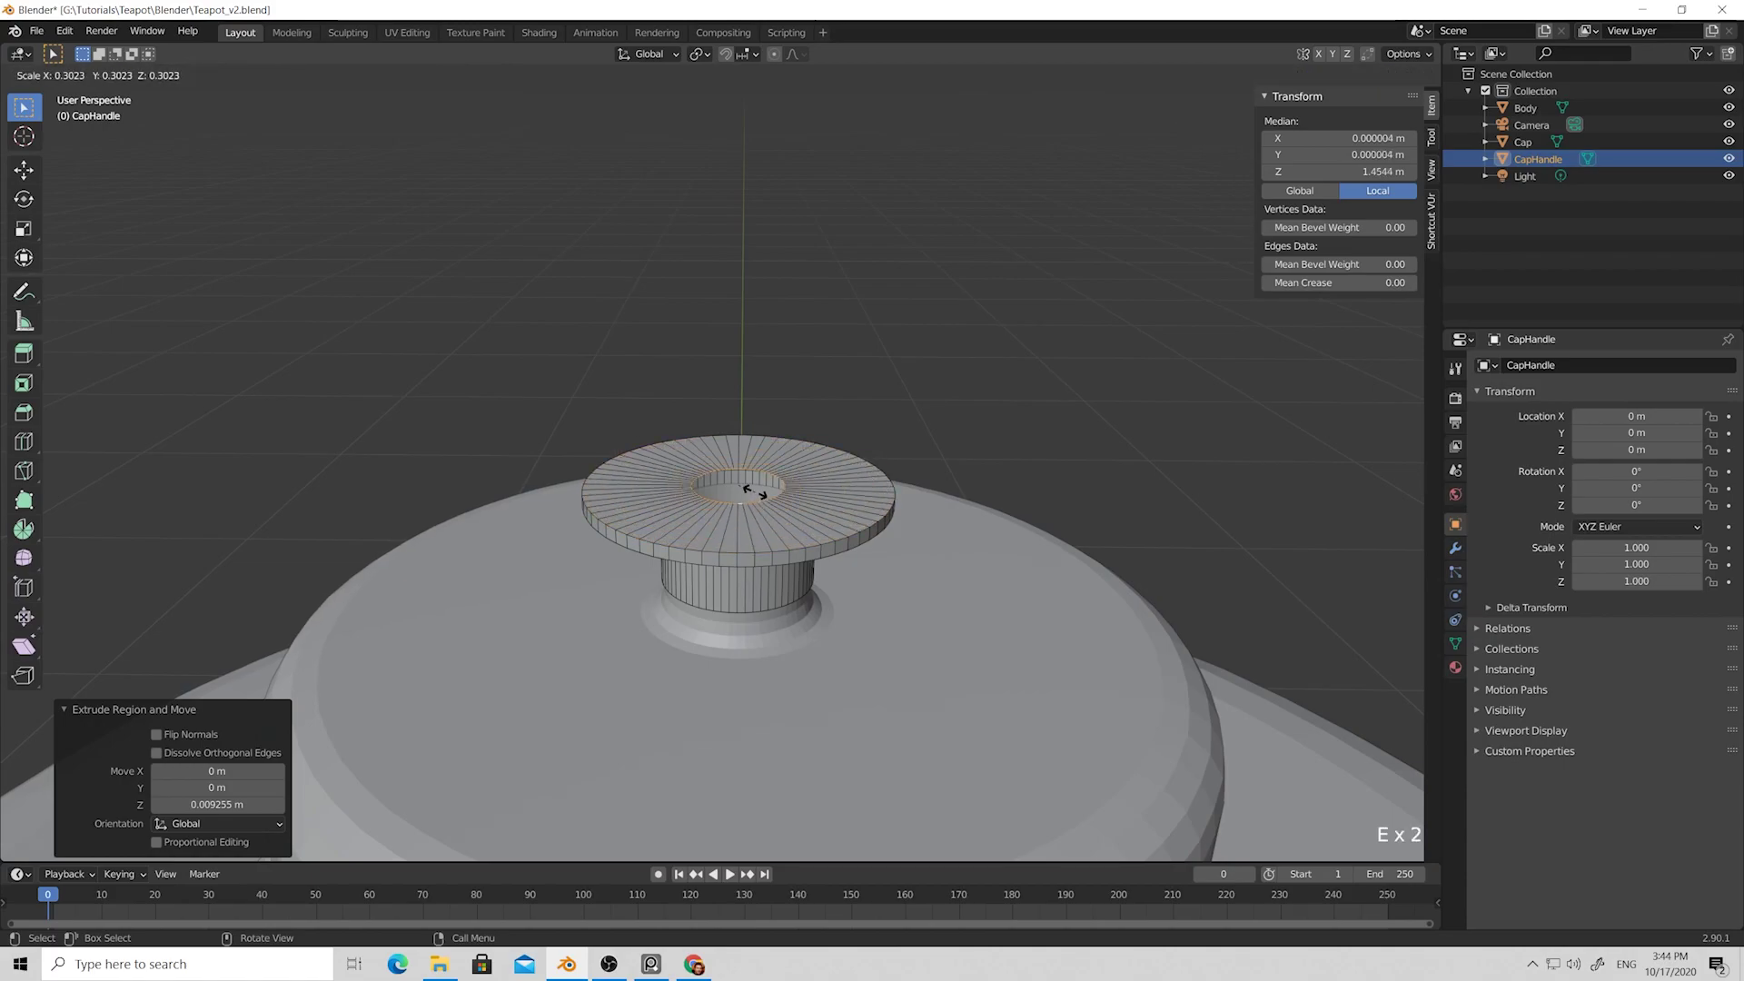
pyautogui.click(751, 482)
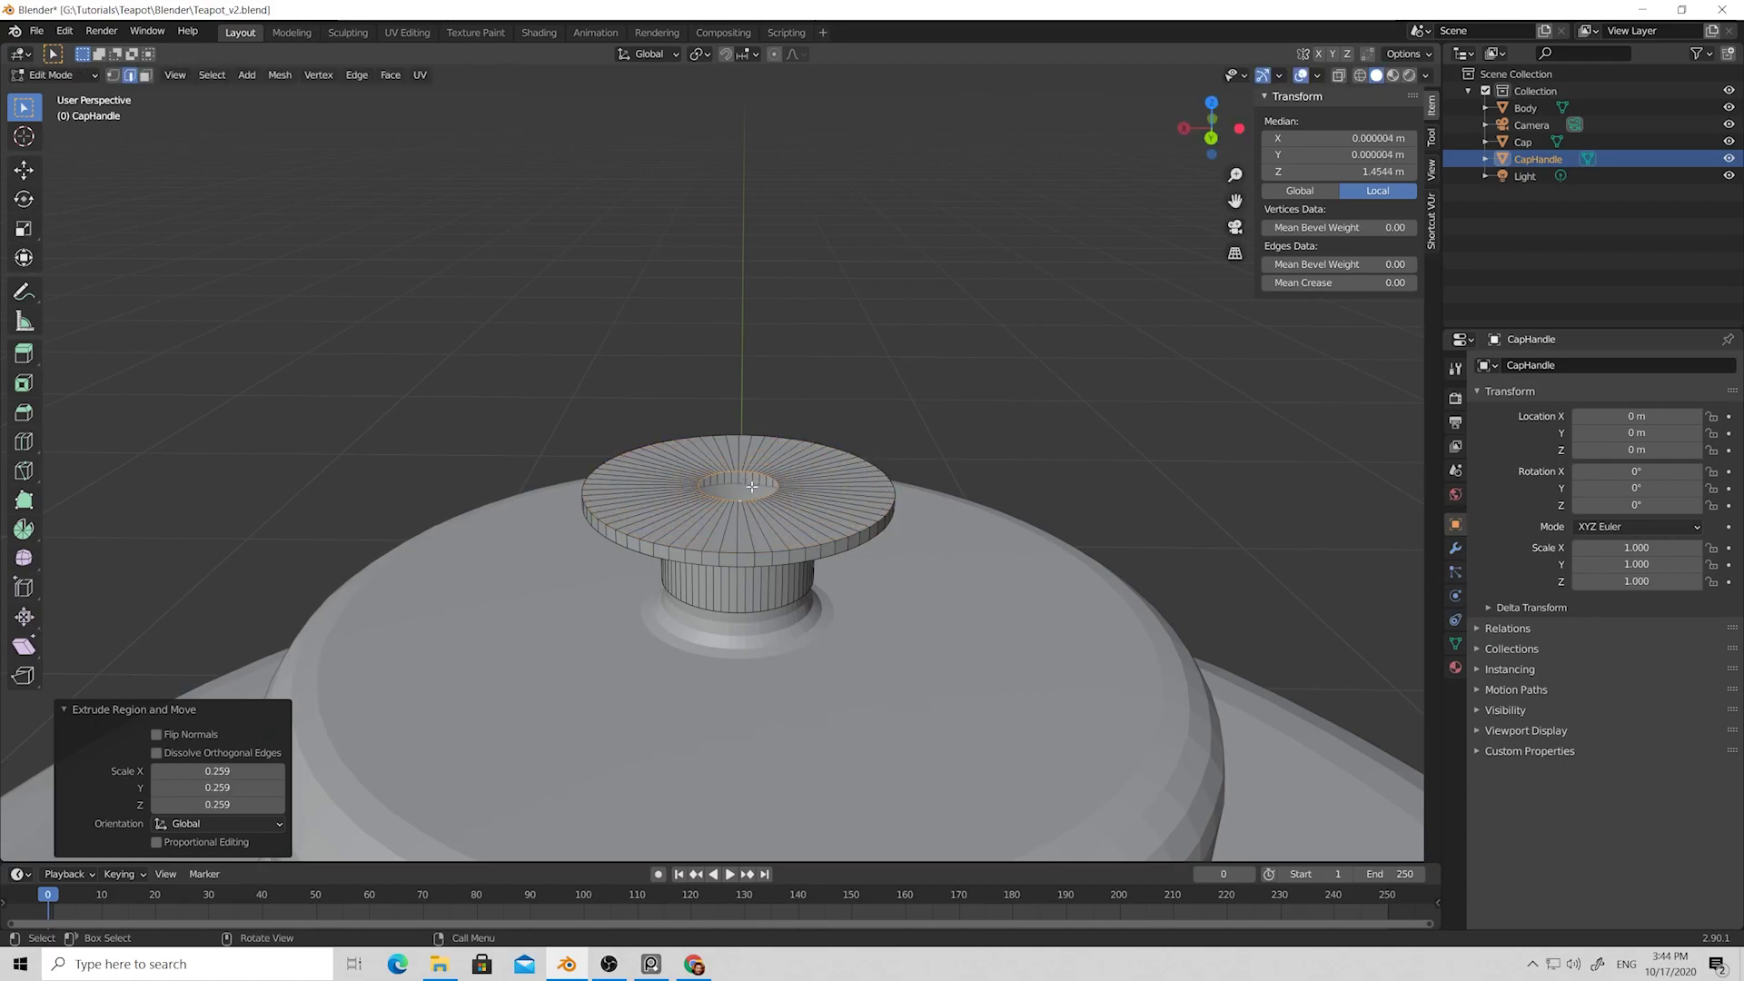
pyautogui.press('g')
pyautogui.press('z')
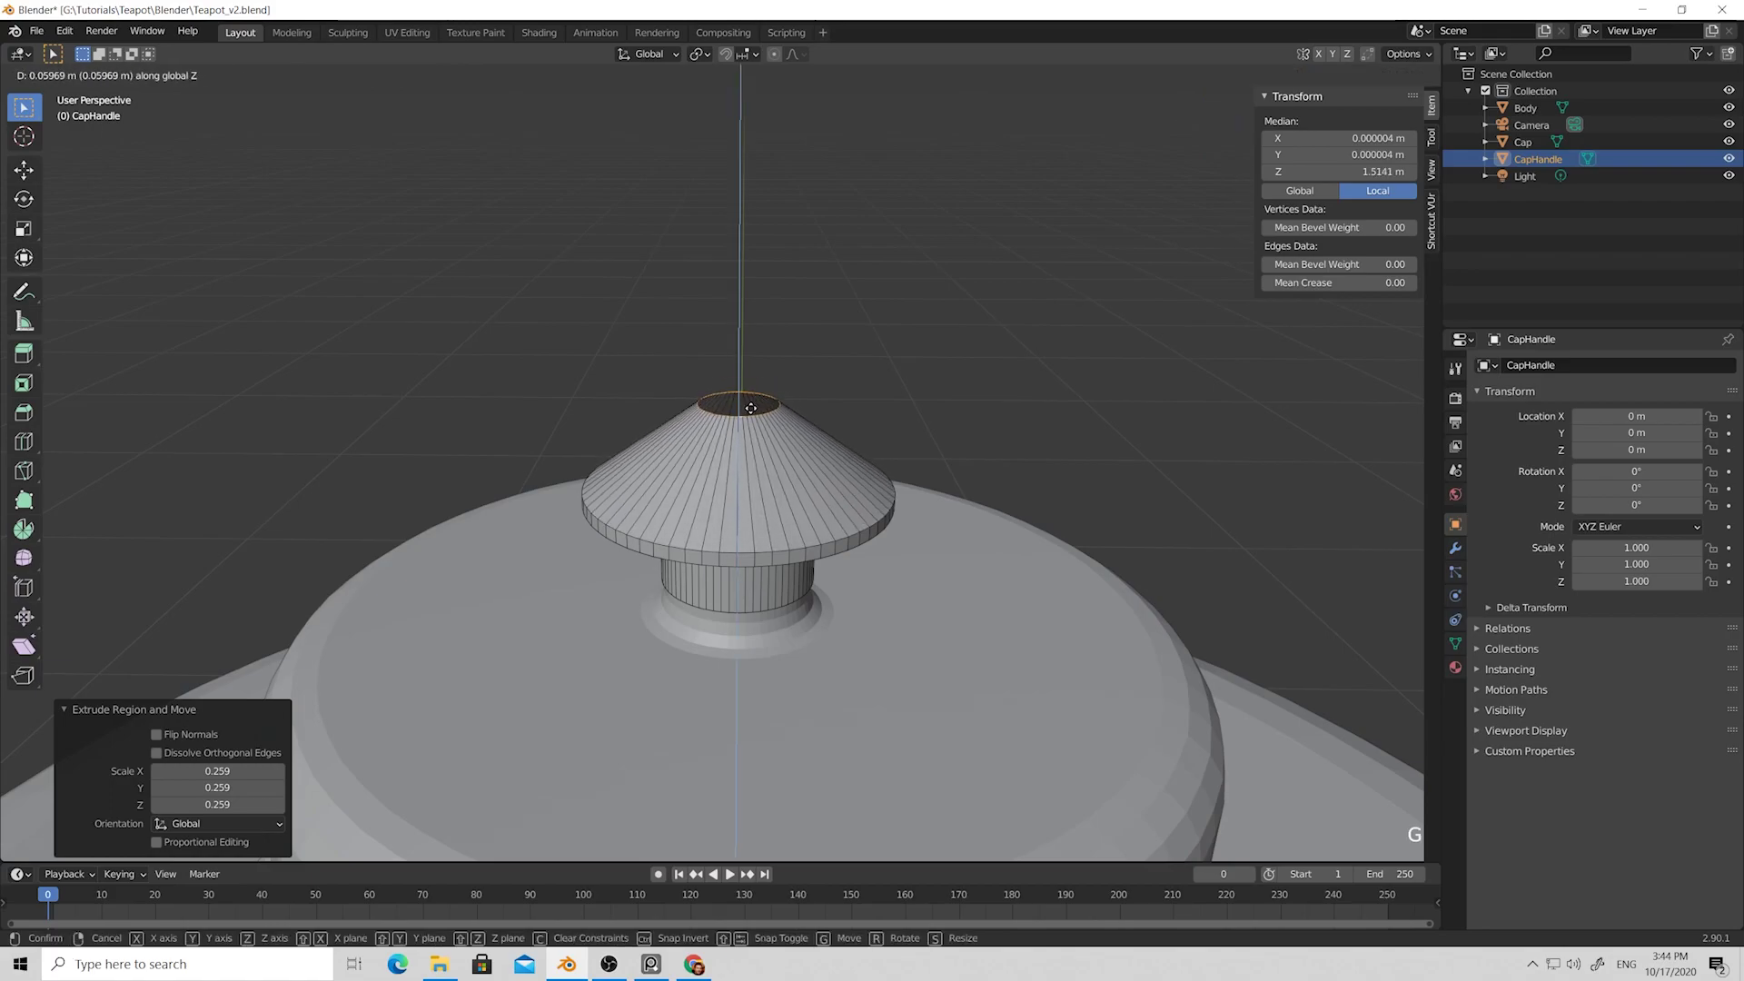
pyautogui.click(750, 414)
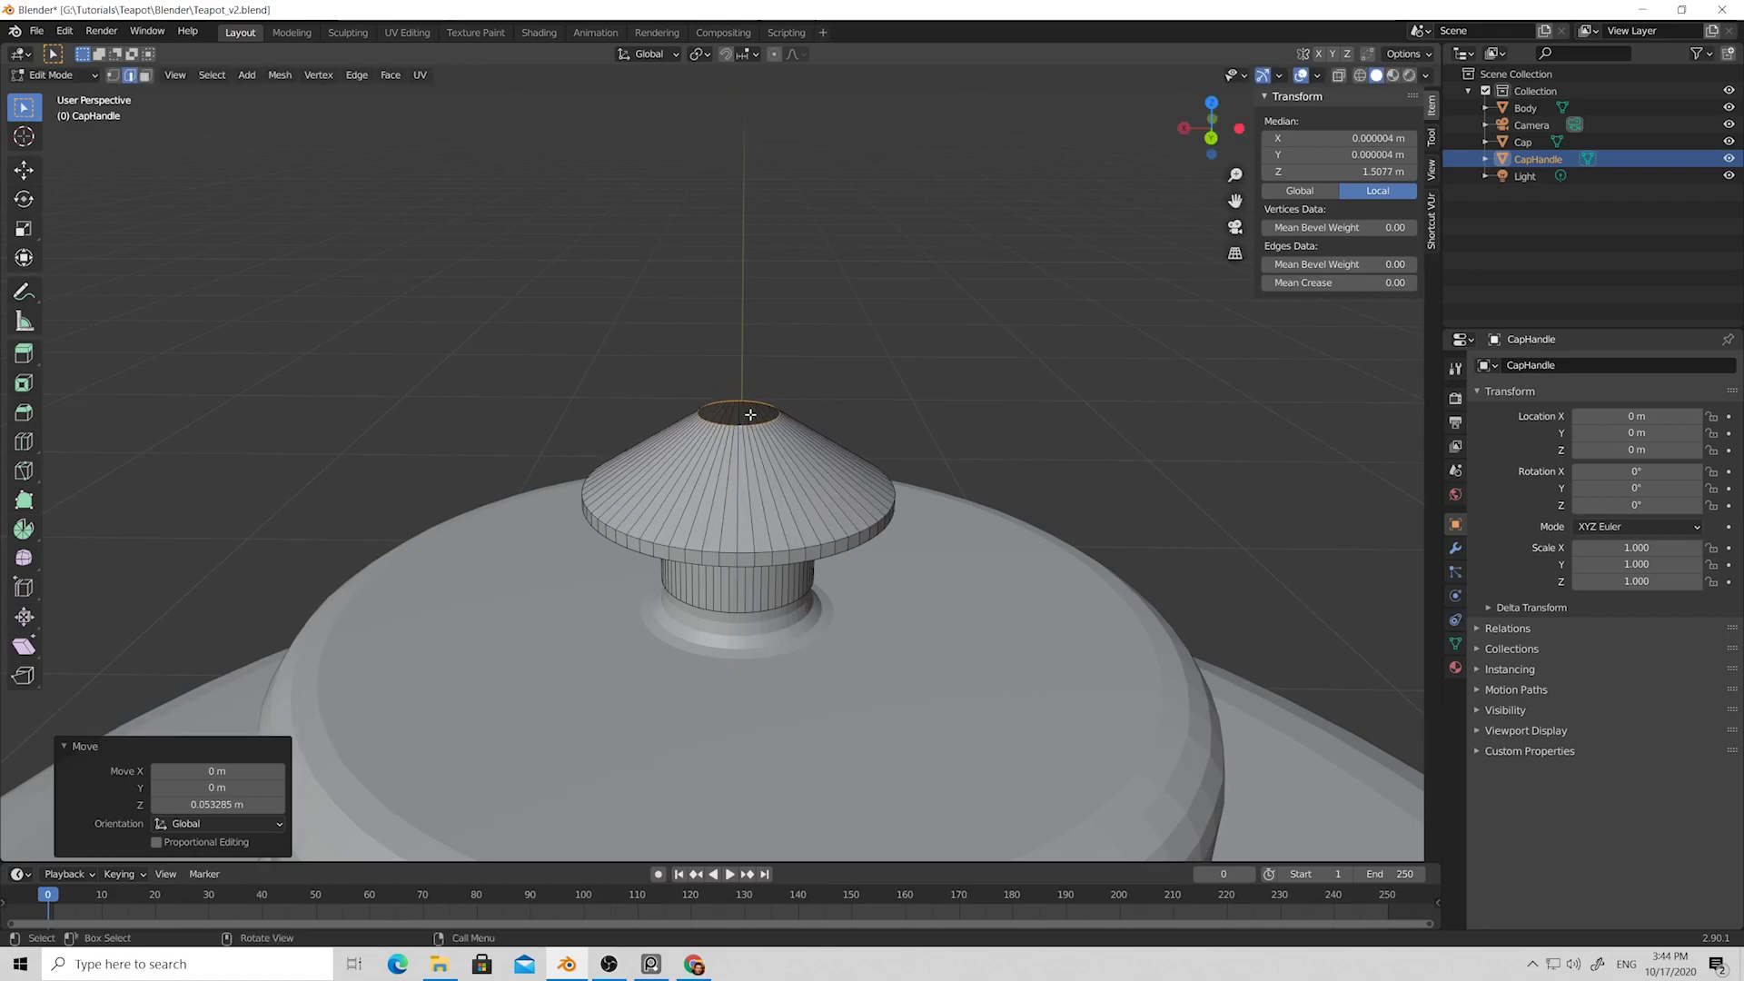
# Extrude the cone's tip and scale it down into a small top face.
pyautogui.press('e')
pyautogui.press('s')
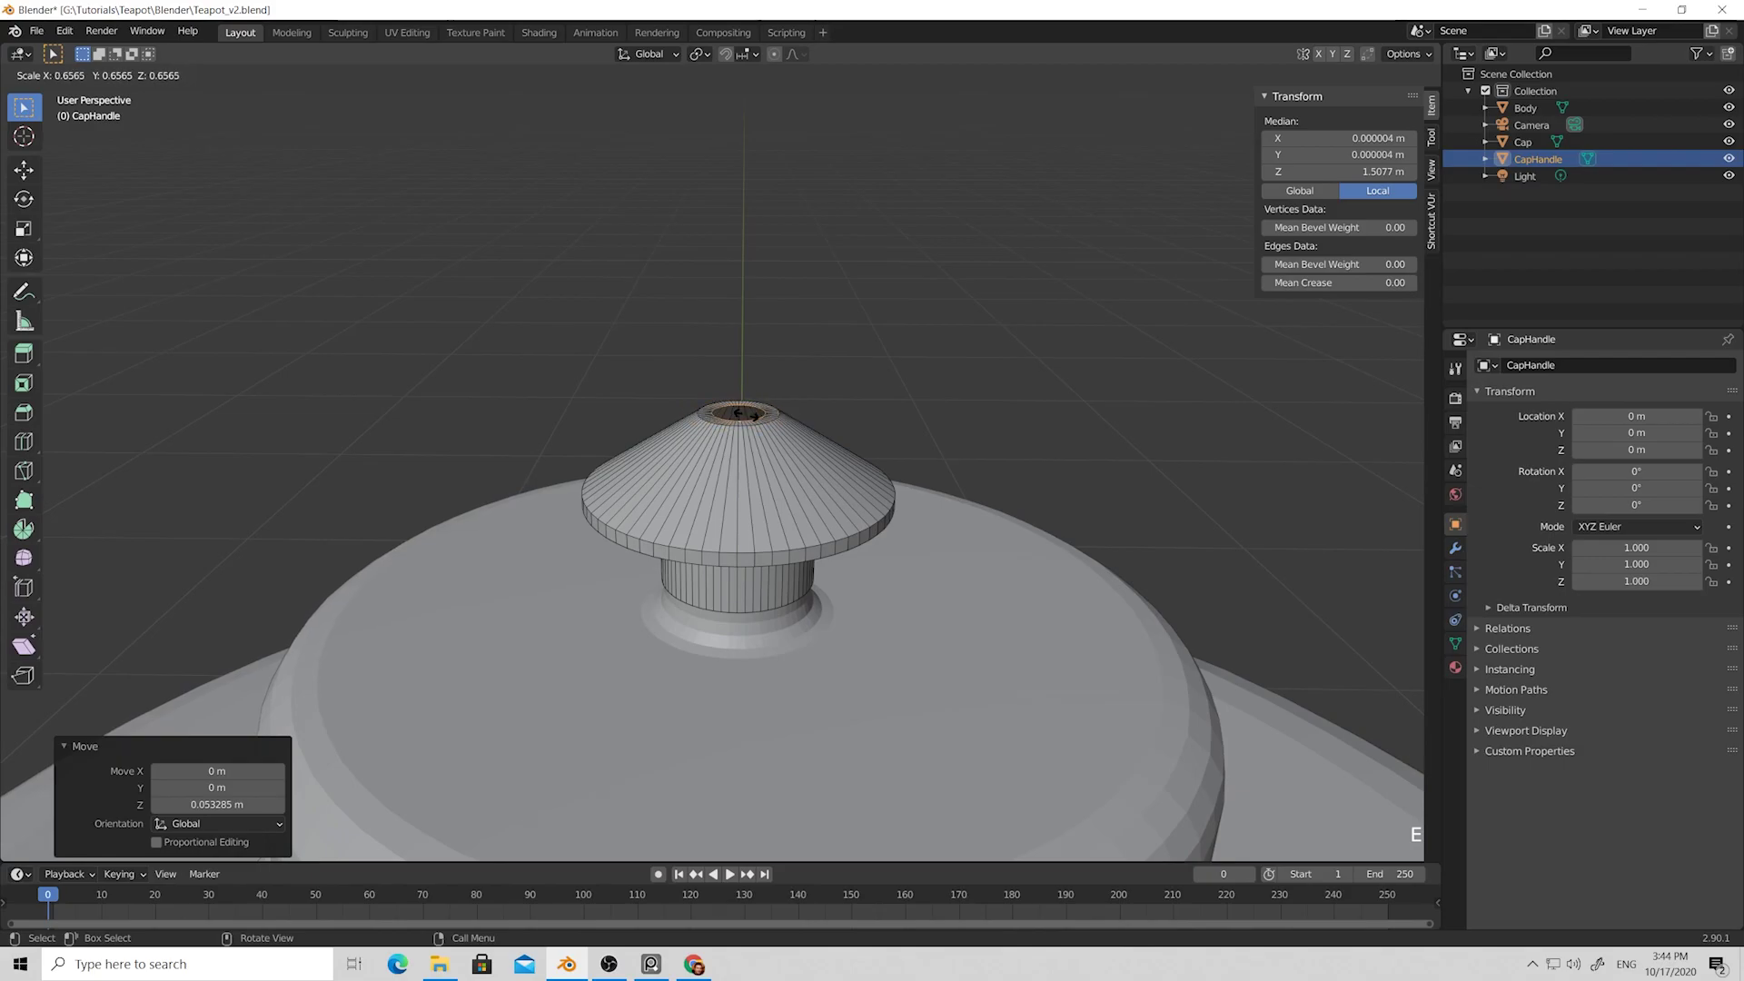
pyautogui.click(743, 413)
pyautogui.moveTo(743, 412); pyautogui.dragTo(760, 517, button='middle')
pyautogui.click(751, 501)
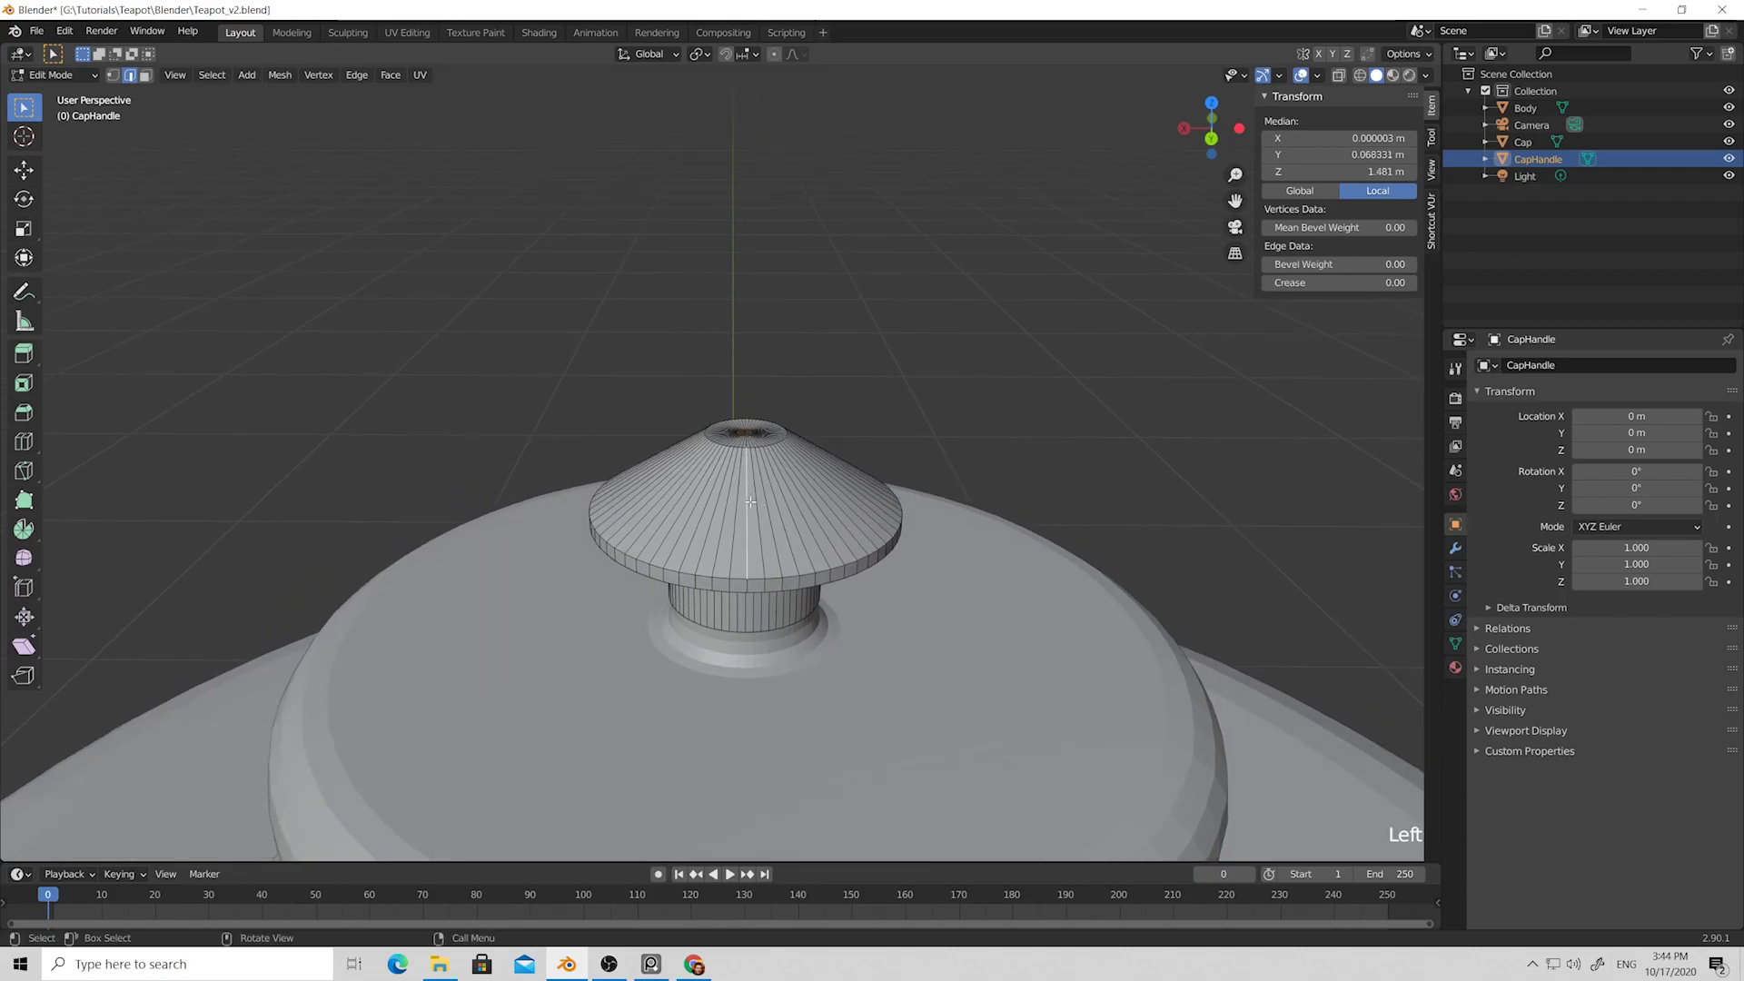
# Add two loop cuts on the cone and apply Set Flow four times to round it.
pyautogui.hotkey('ctrl', 'r')
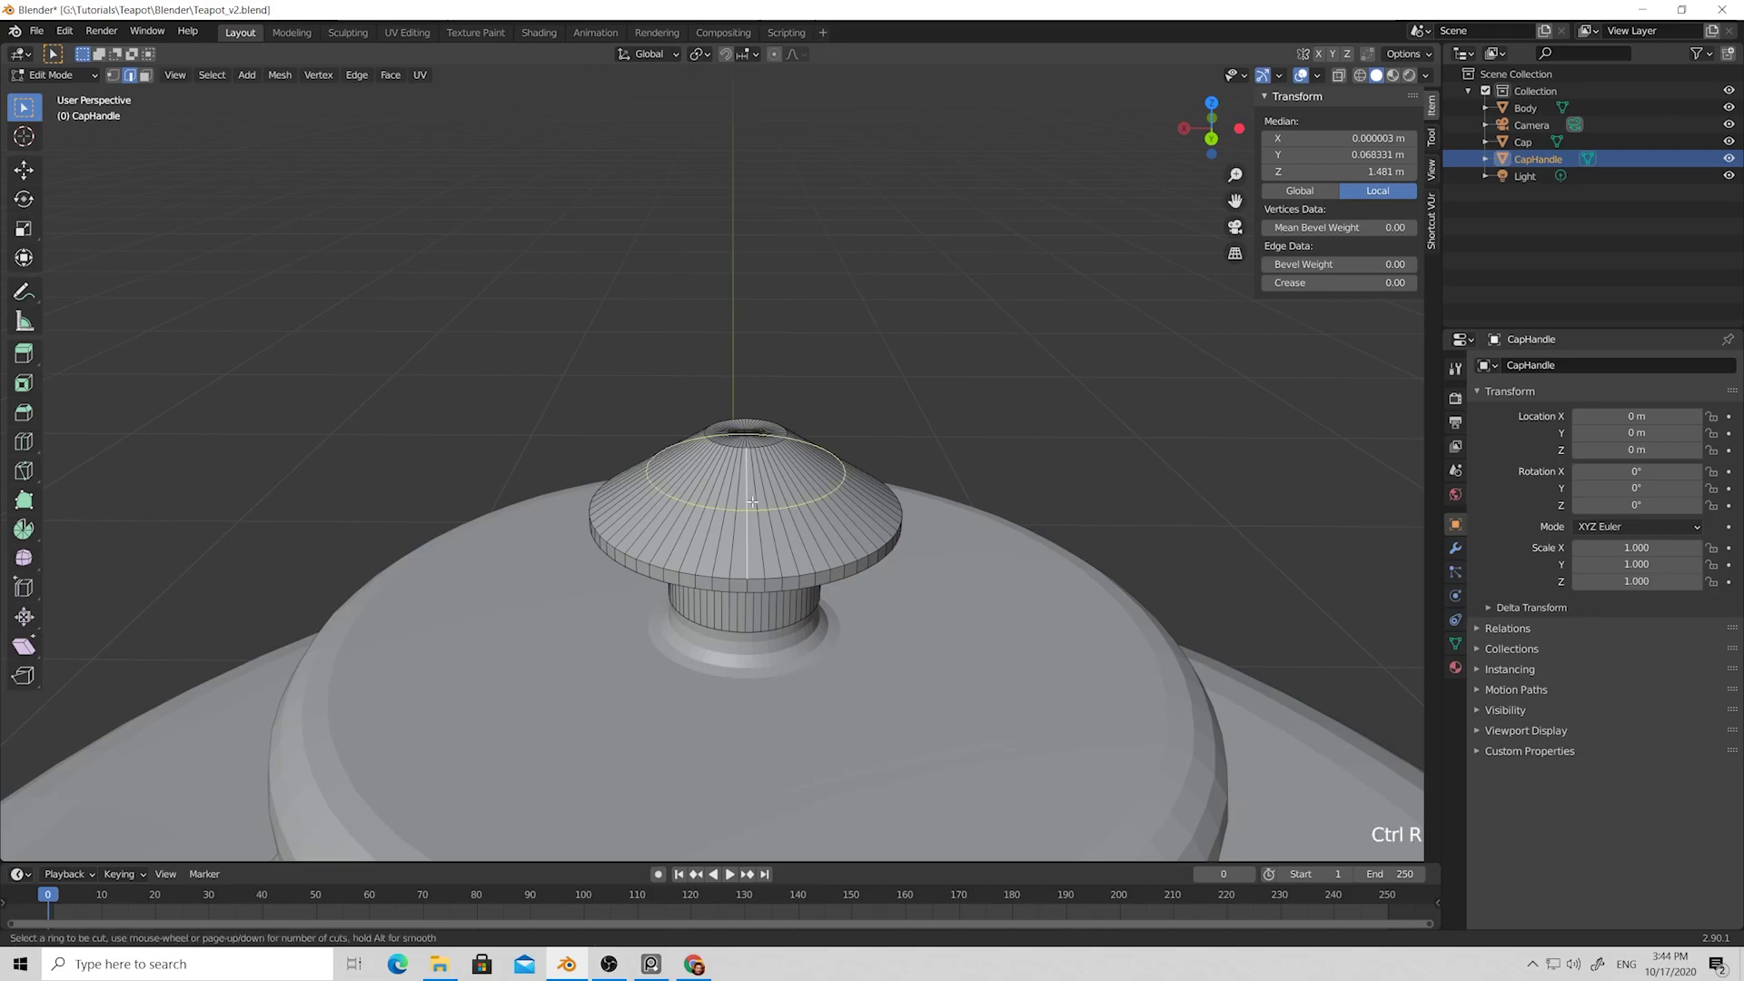
pyautogui.scroll(1, 757, 503)
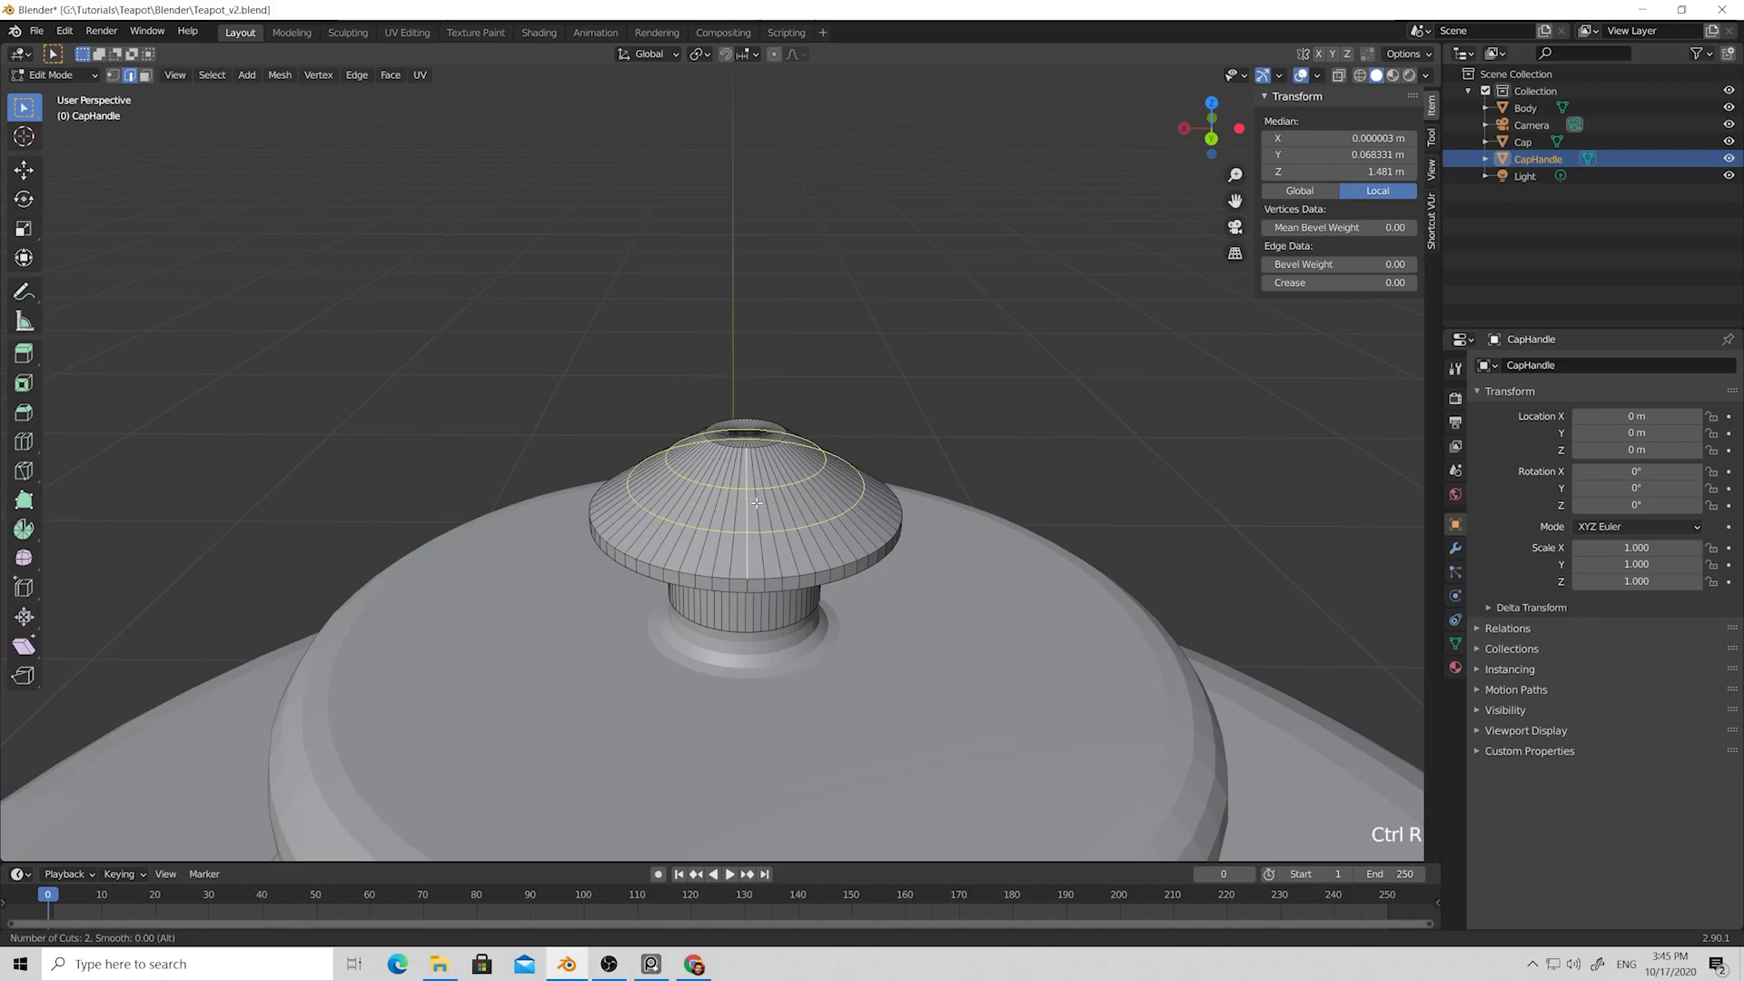
pyautogui.click(757, 503)
pyautogui.rightClick(759, 500)
pyautogui.rightClick(759, 500)
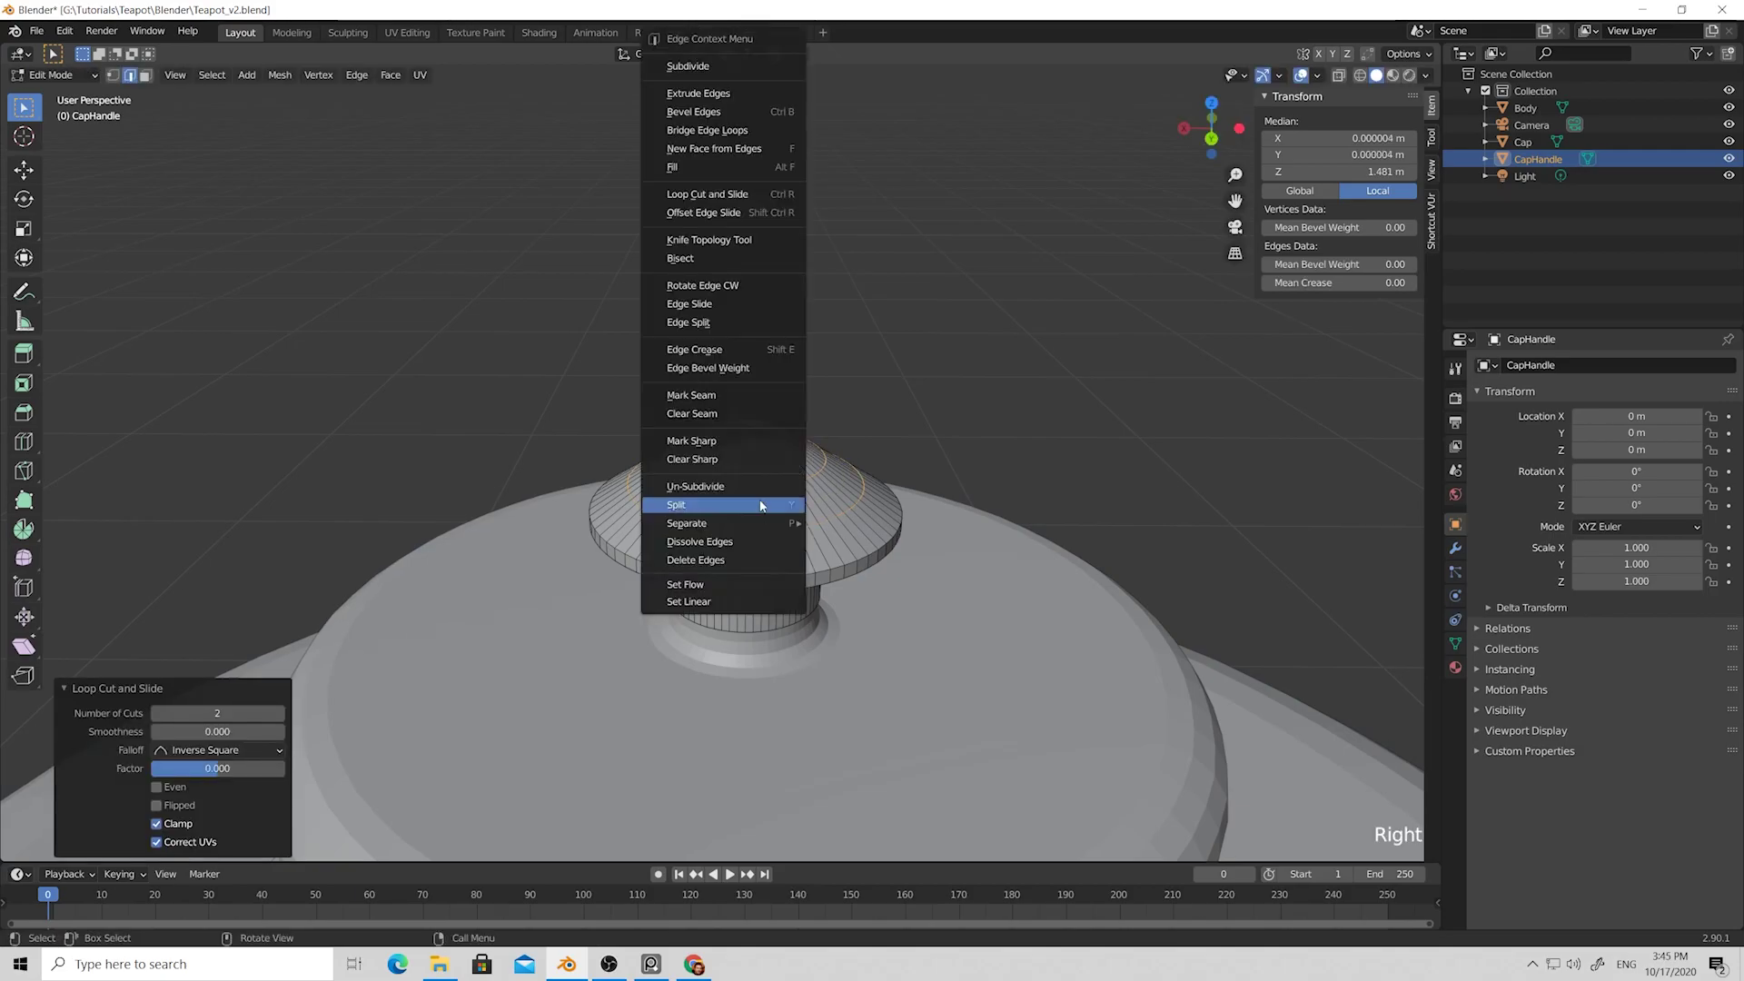
pyautogui.click(691, 584)
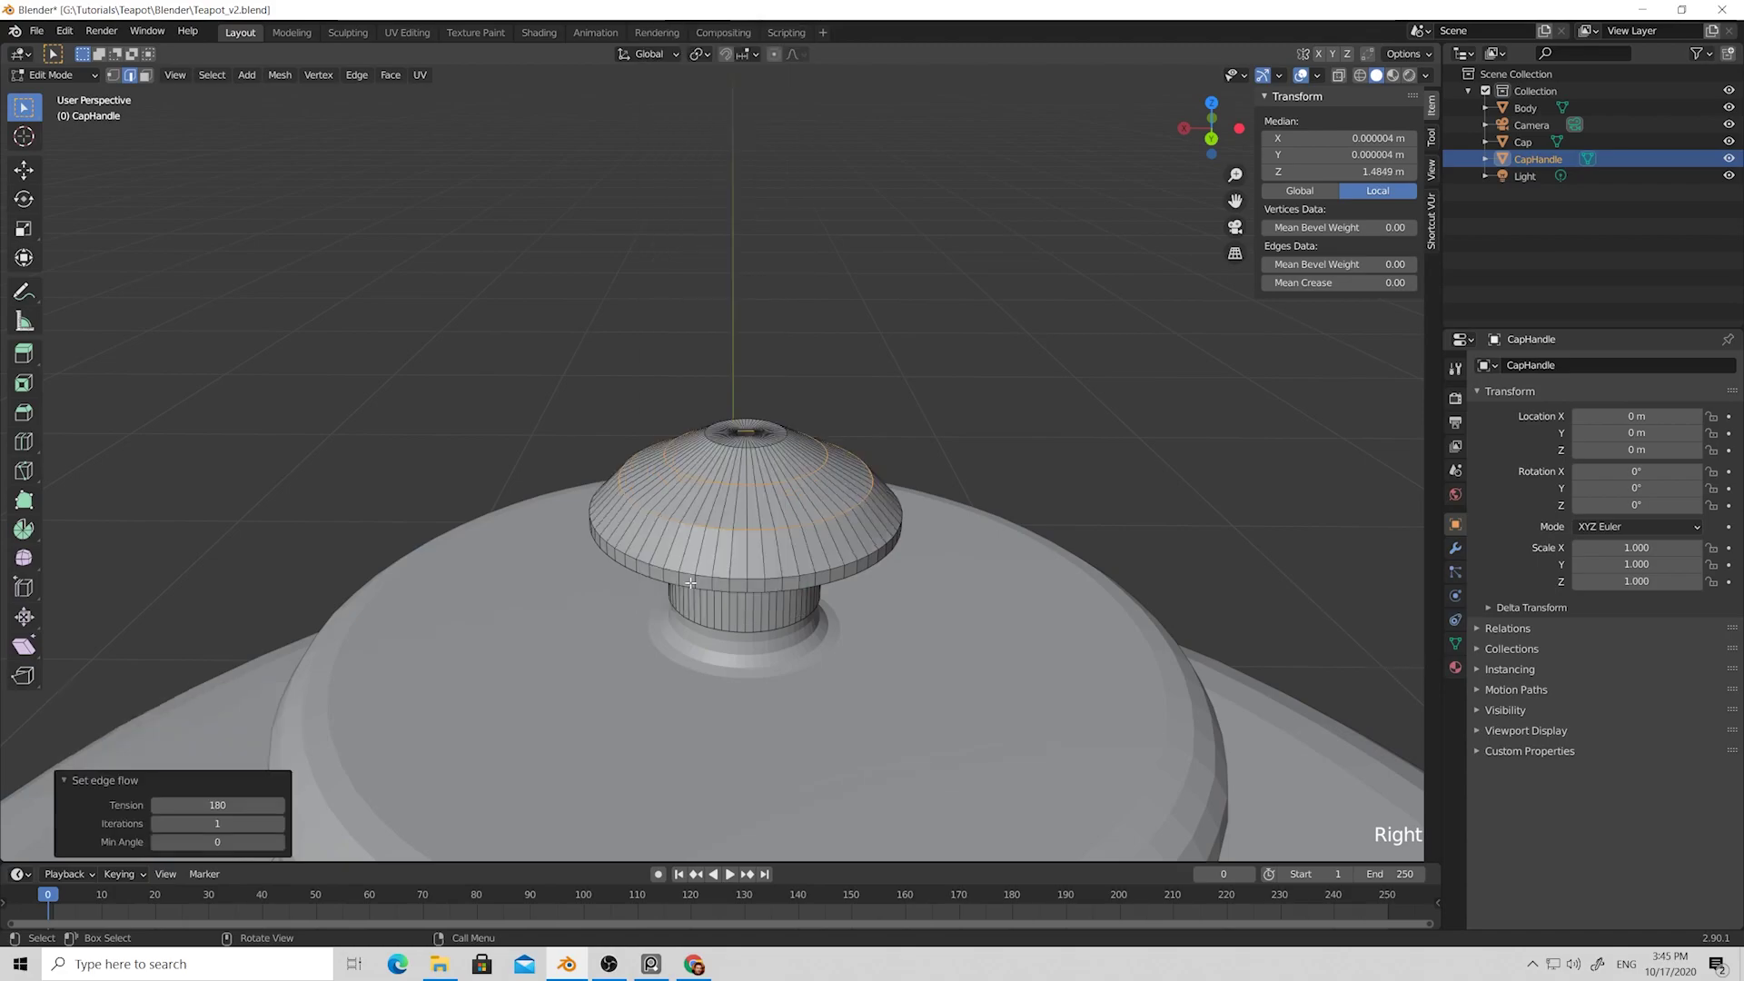
pyautogui.rightClick(727, 512)
pyautogui.click(665, 583)
pyautogui.rightClick(748, 505)
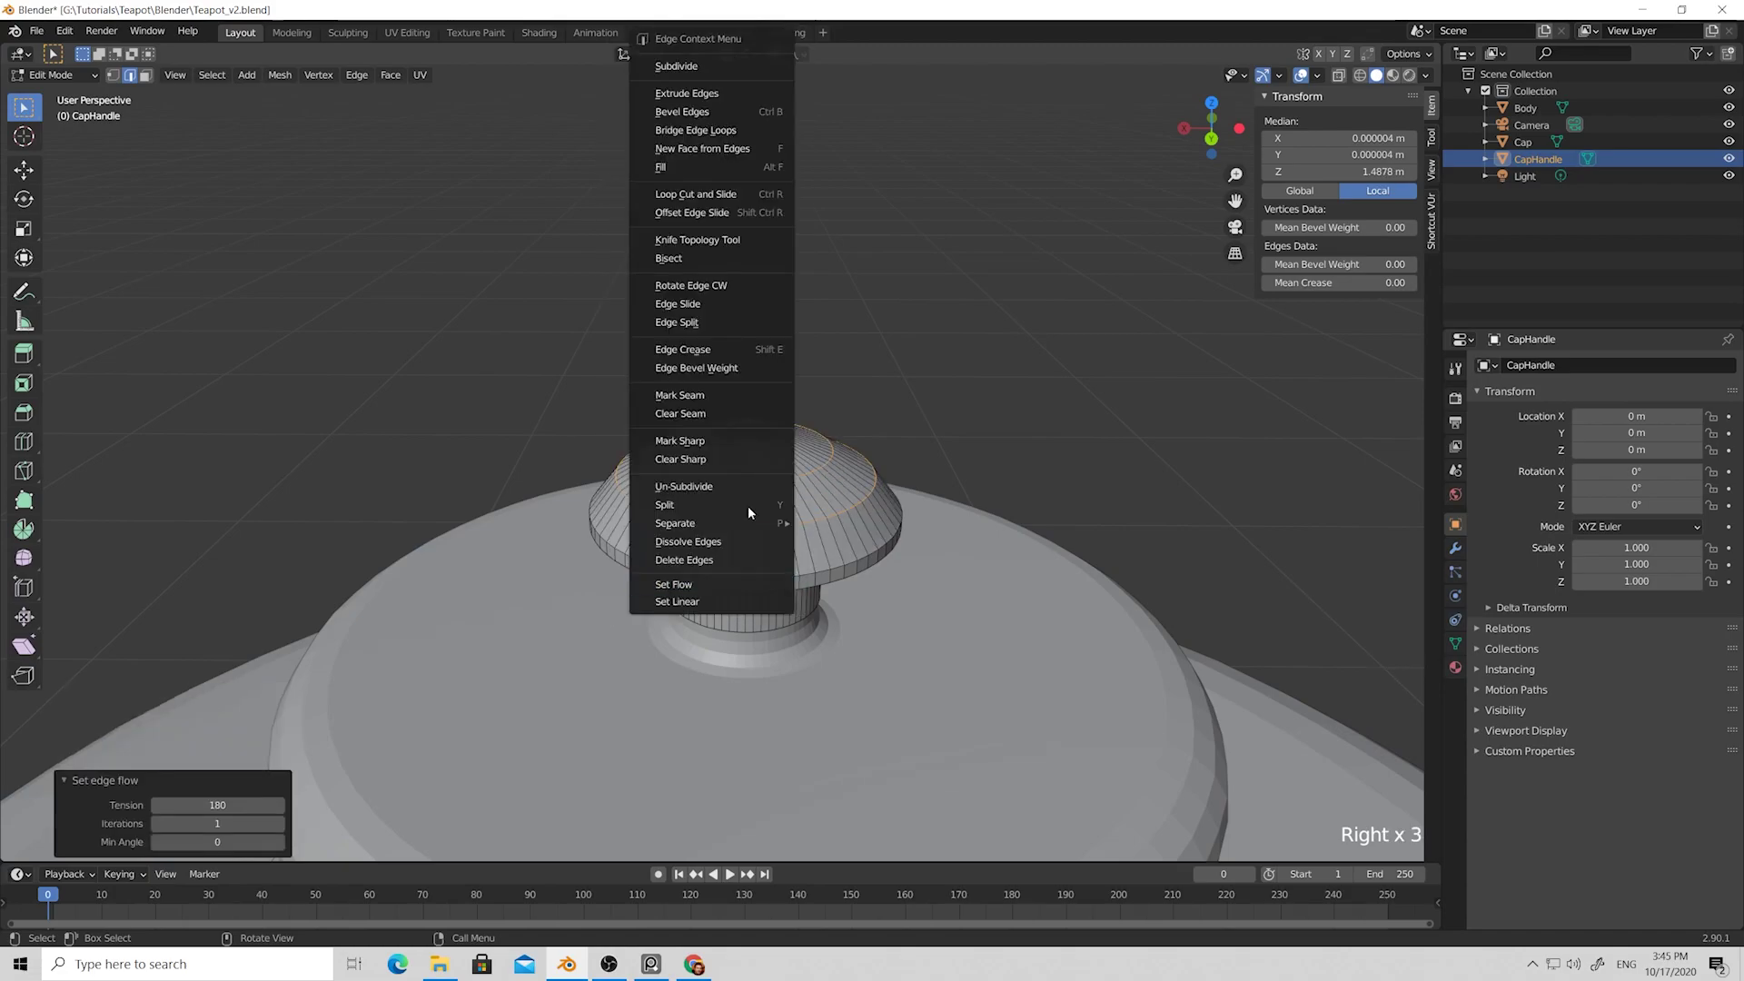
pyautogui.click(750, 584)
pyautogui.rightClick(760, 508)
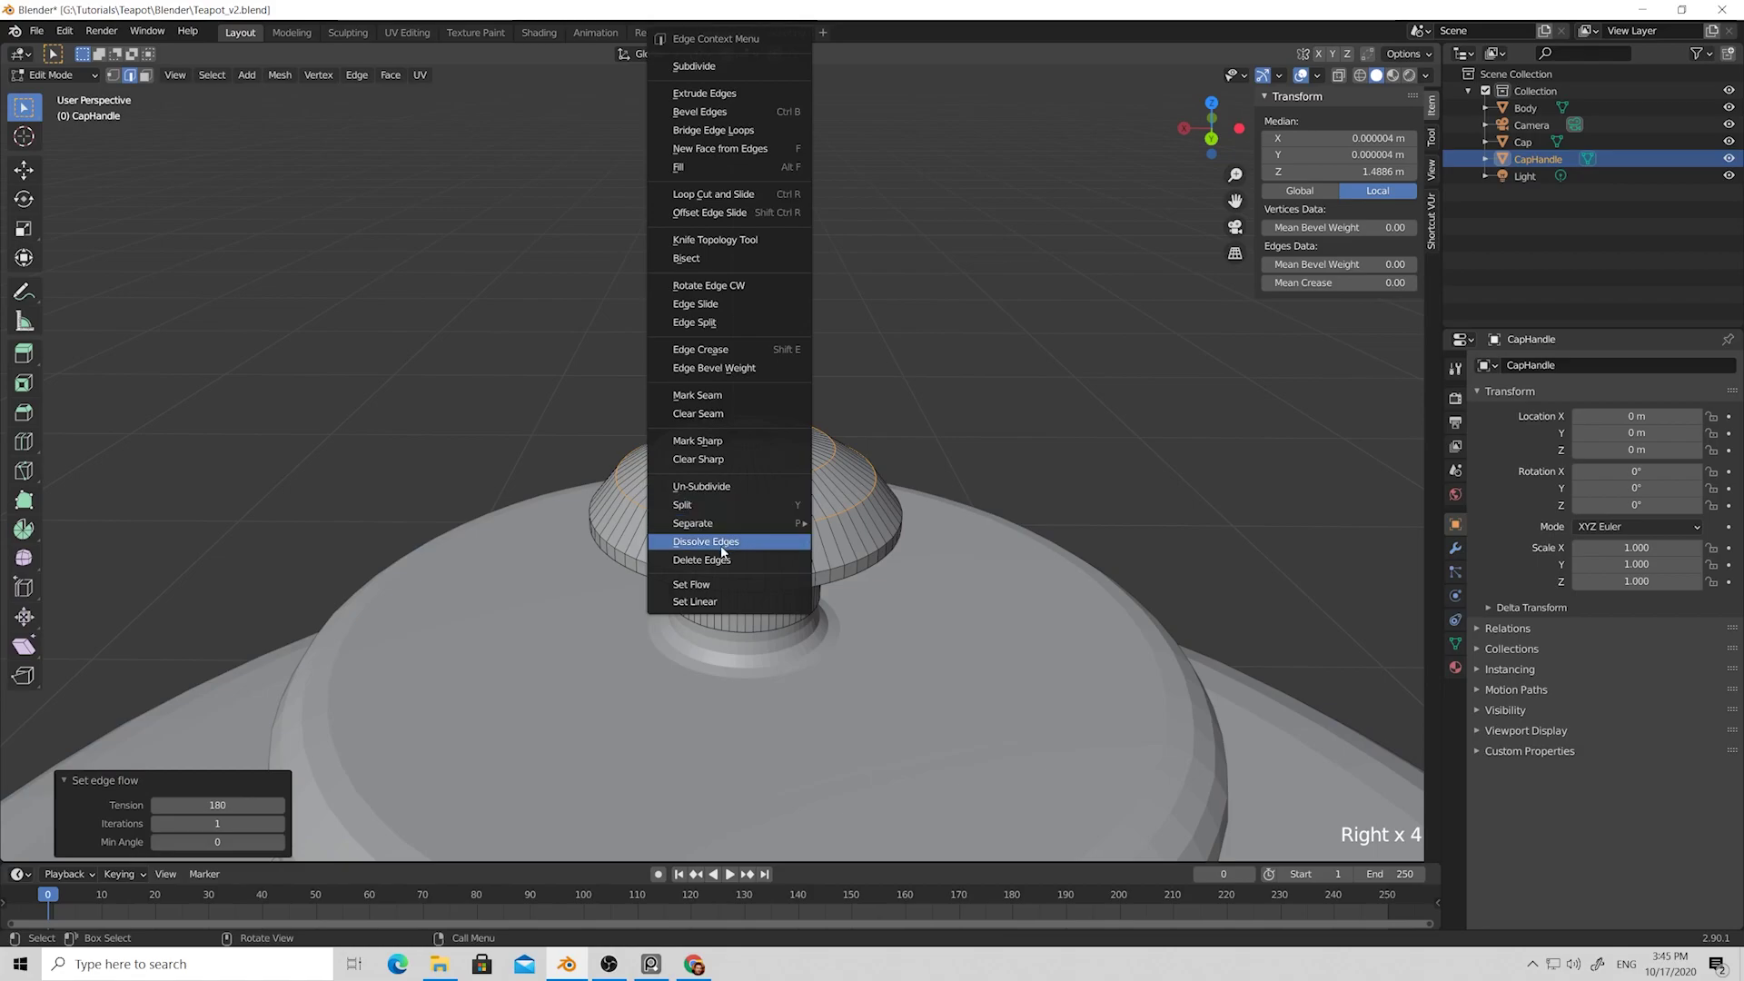
pyautogui.click(702, 579)
# Add further loop cuts near the cap's top and lower on the dome.
pyautogui.click(962, 419)
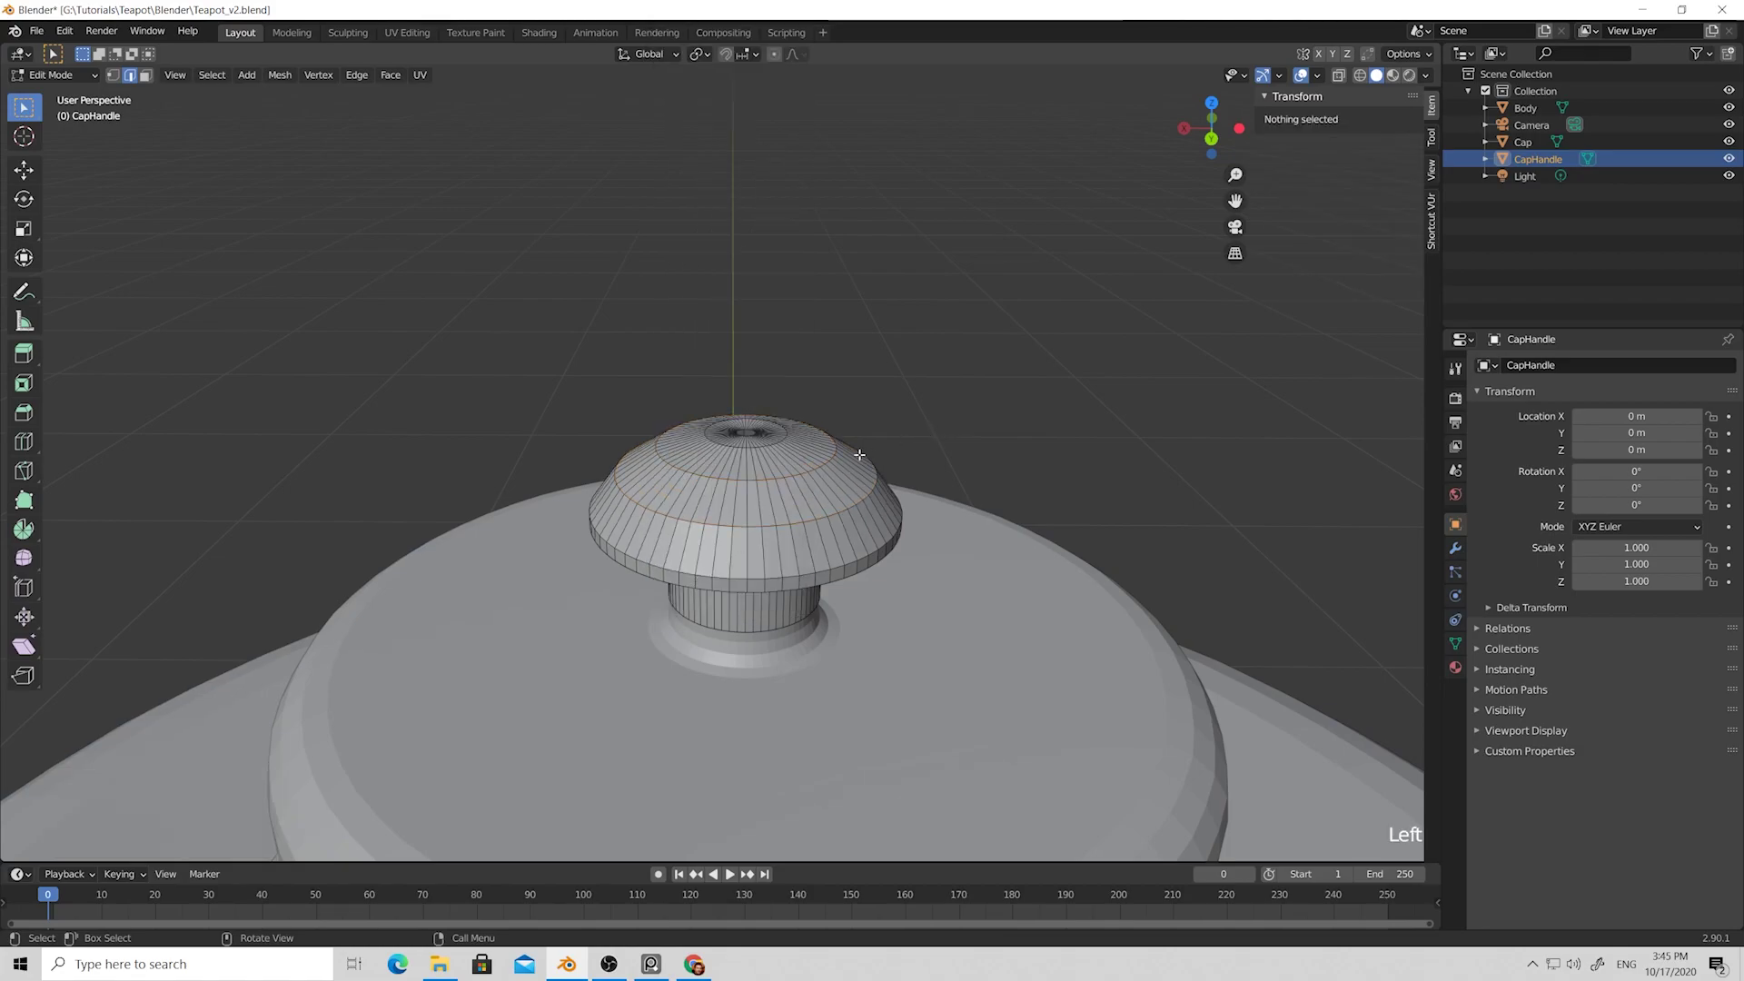
pyautogui.moveTo(962, 418); pyautogui.dragTo(738, 482, button='middle')
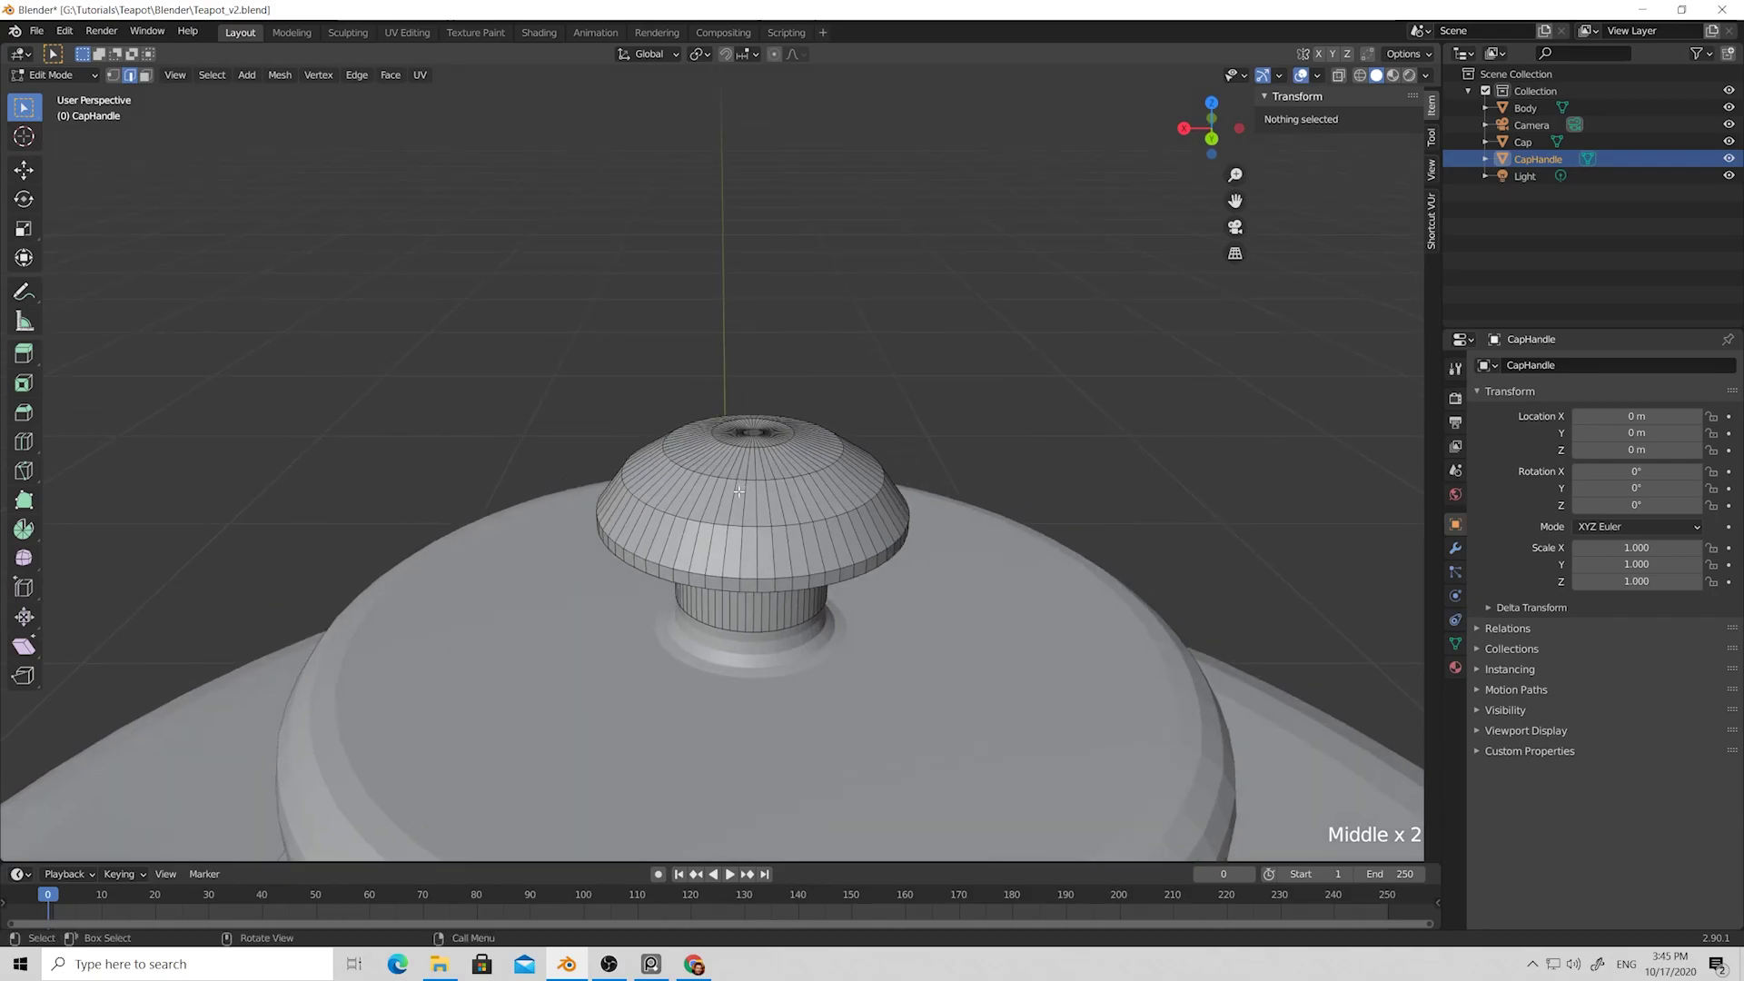
pyautogui.hotkey('shift', 'r')
pyautogui.click(931, 418)
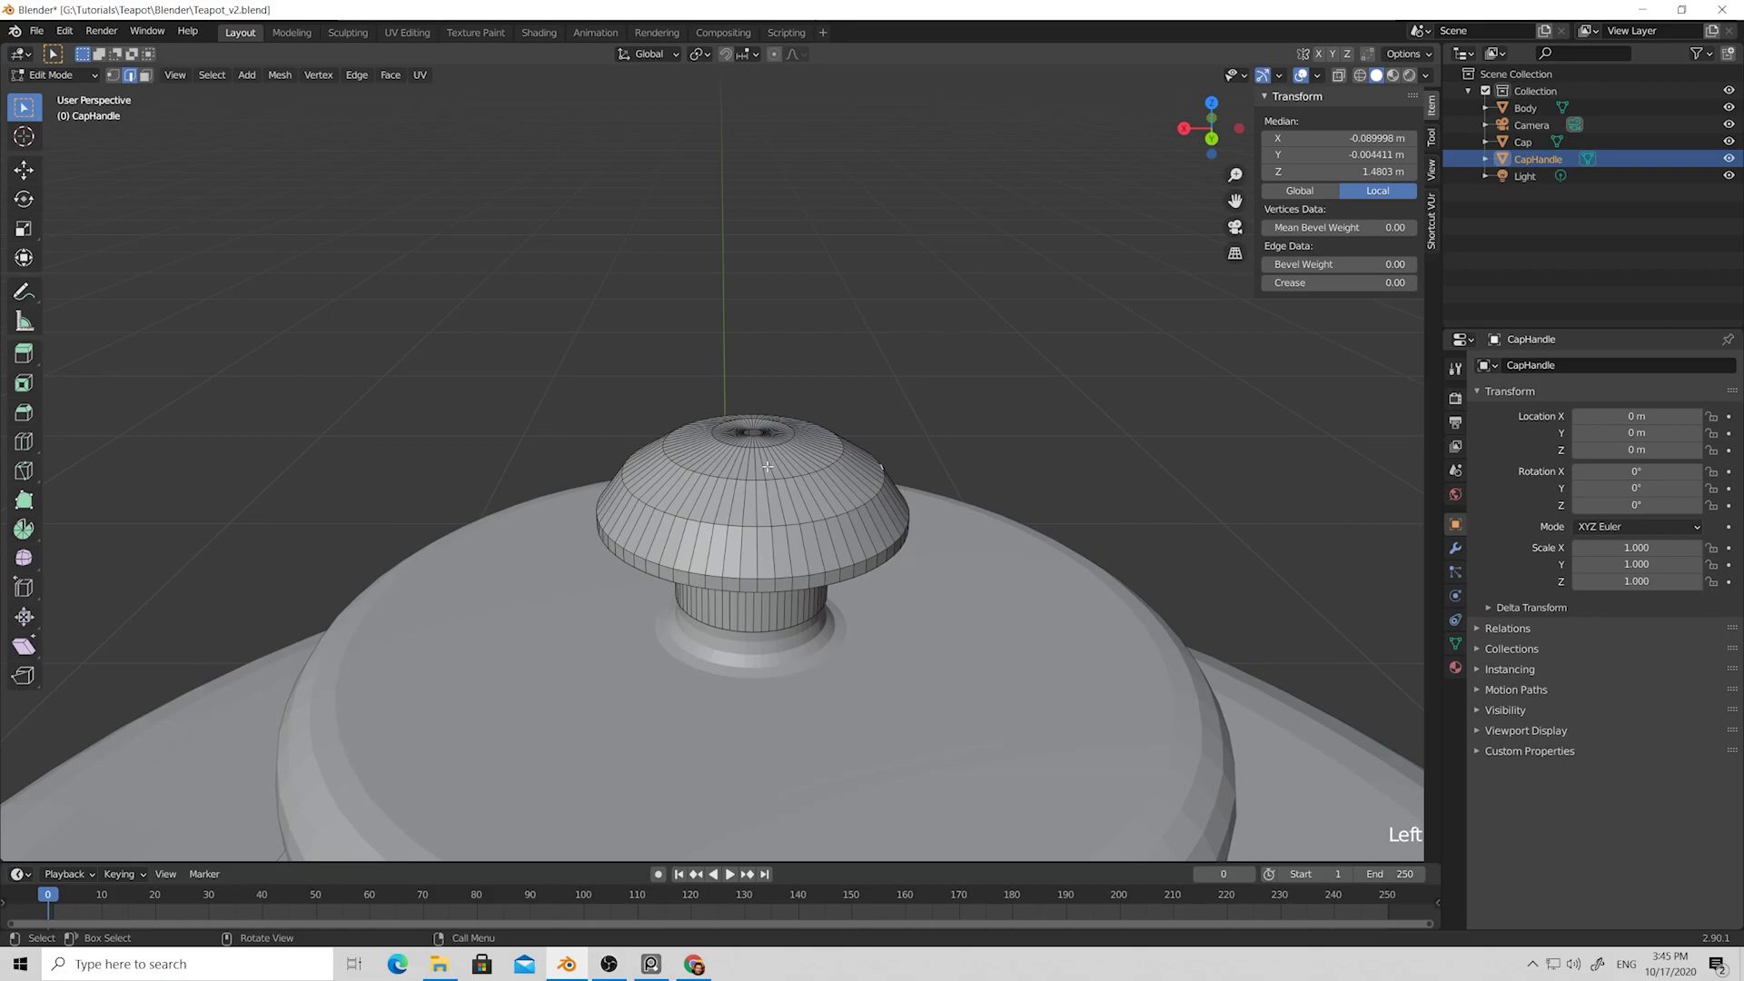
pyautogui.hotkey('shift', 'r')
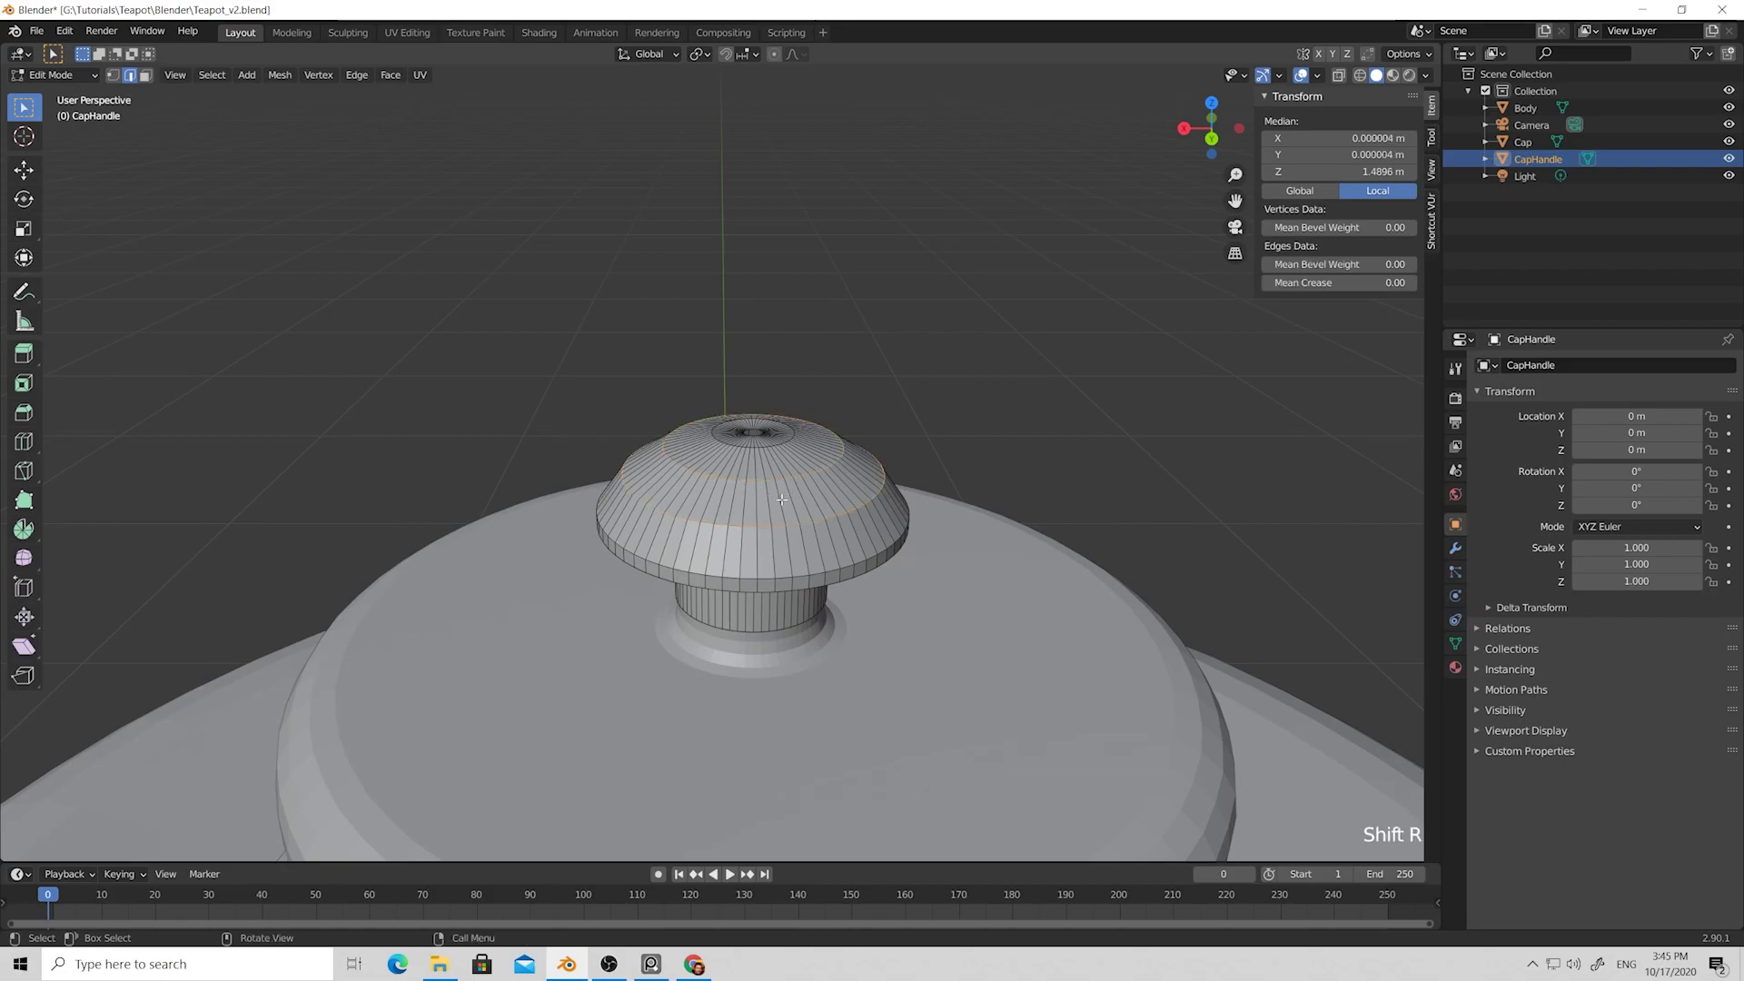
pyautogui.click(849, 479)
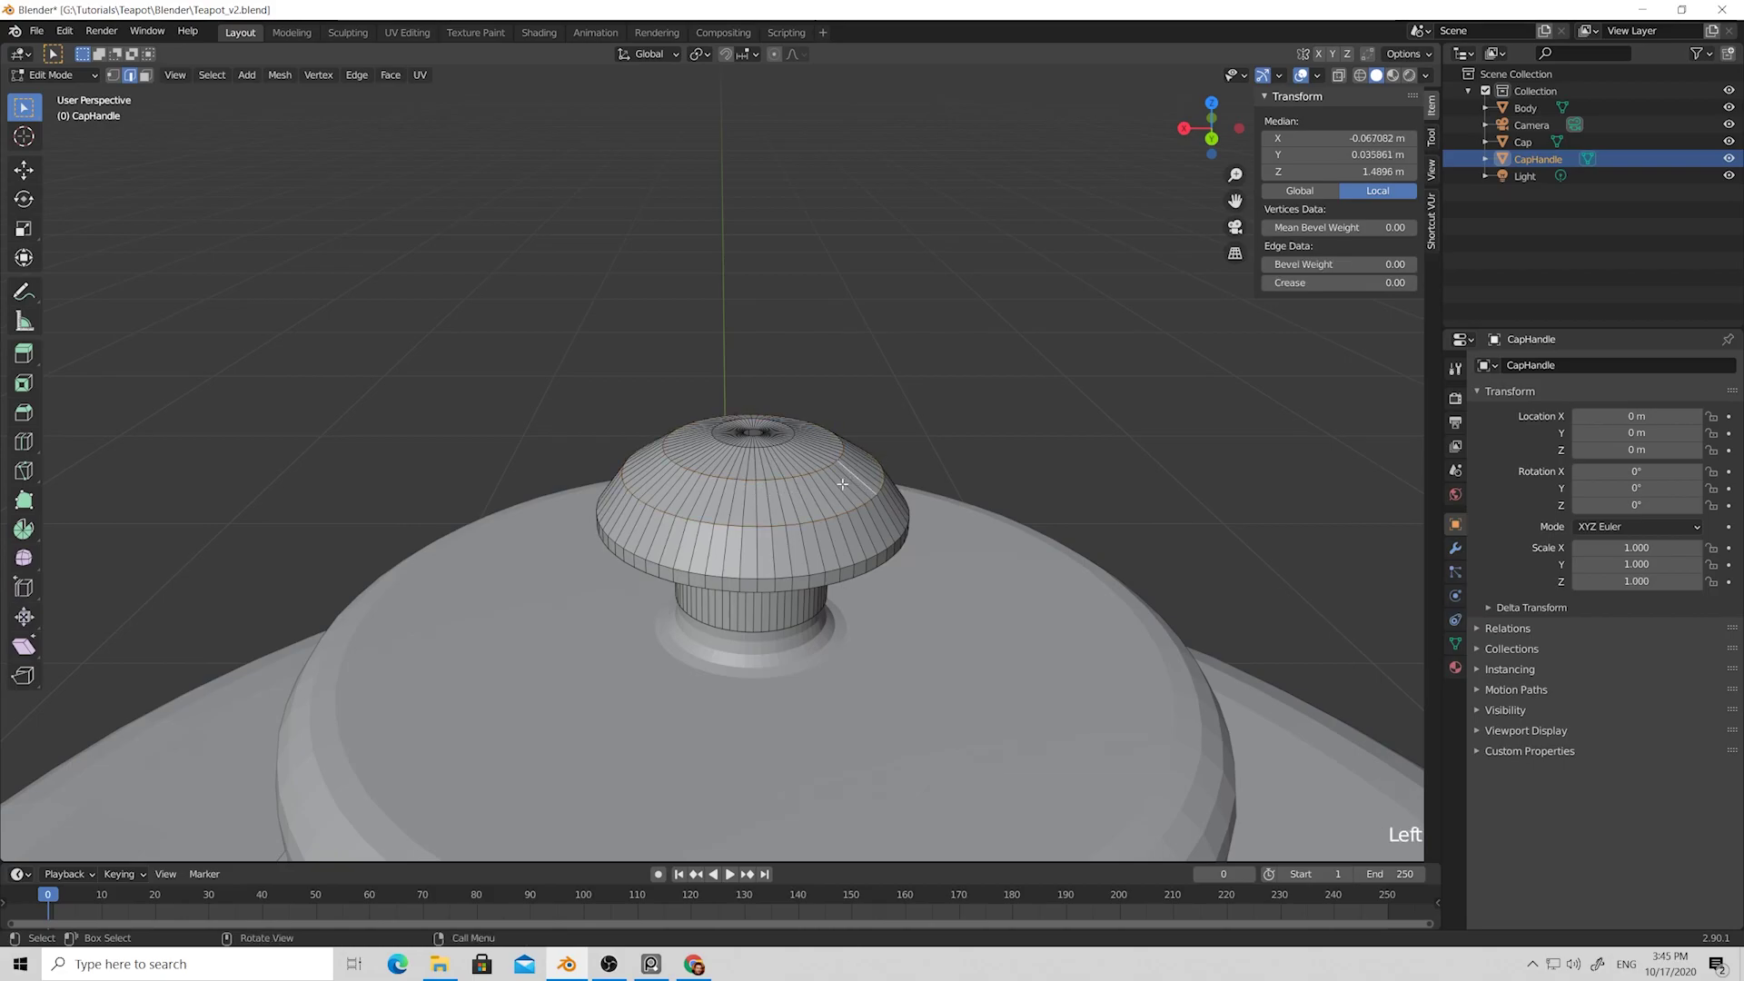
pyautogui.hotkey('ctrl', 'r')
pyautogui.click(829, 490)
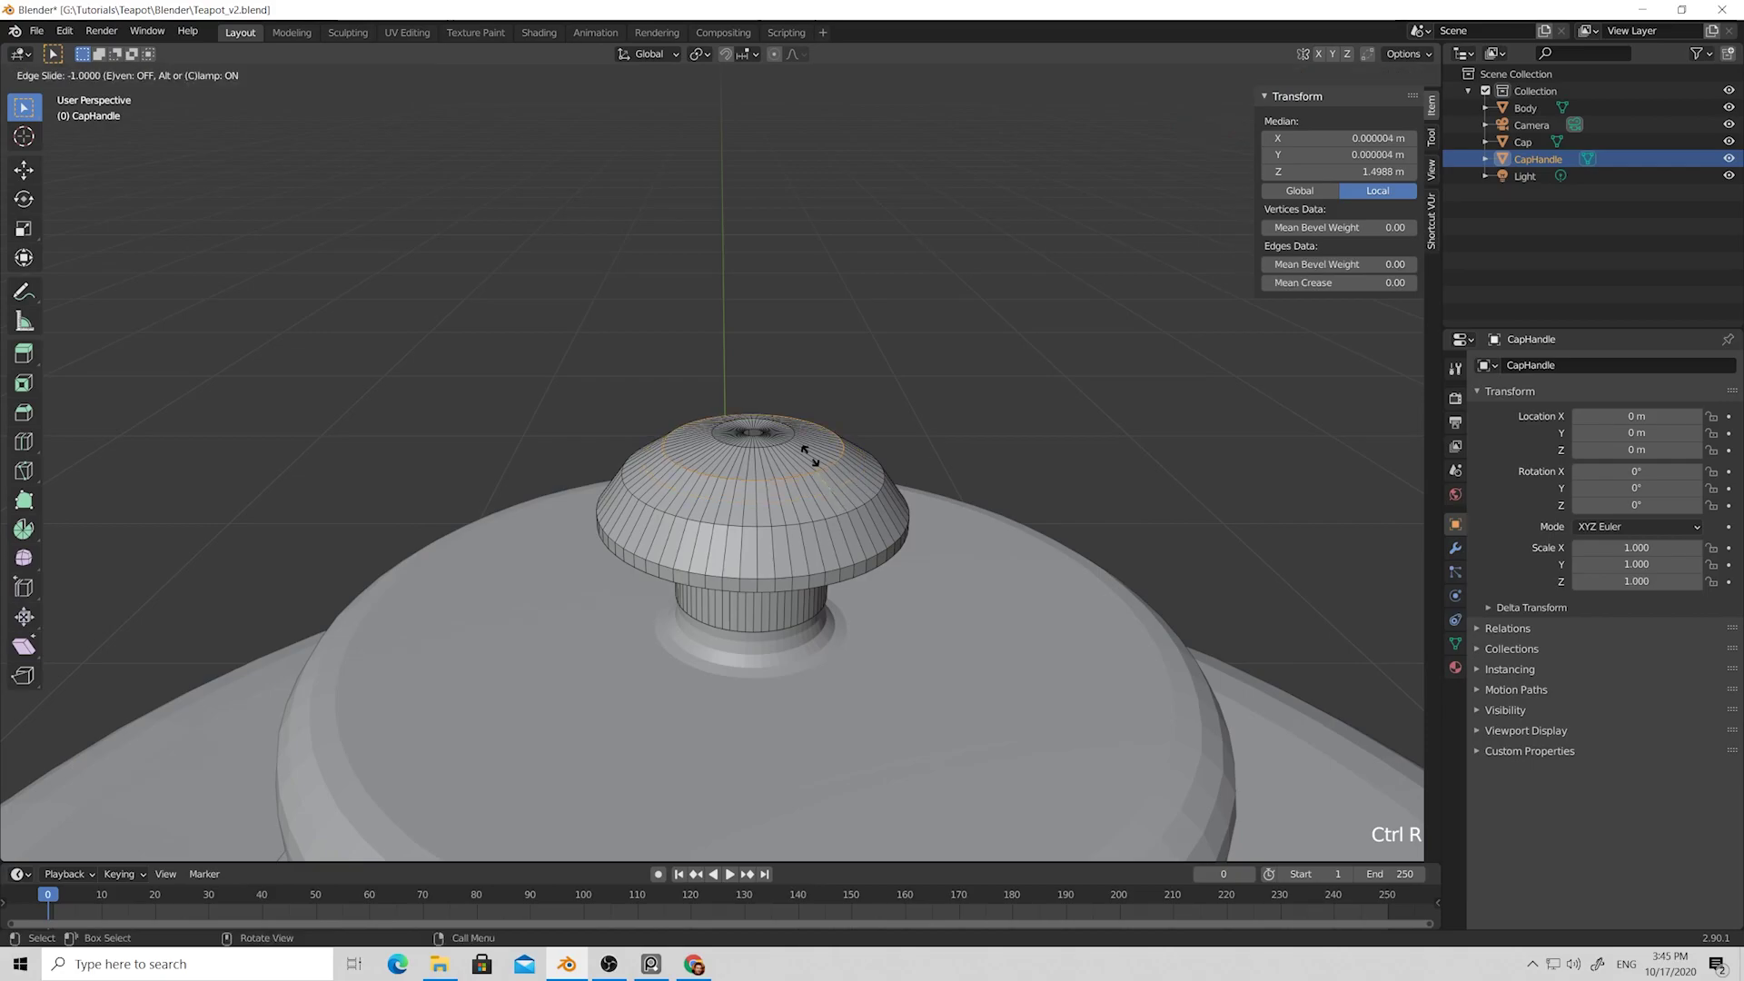
pyautogui.click(802, 455)
pyautogui.hotkey('ctrl', 'r')
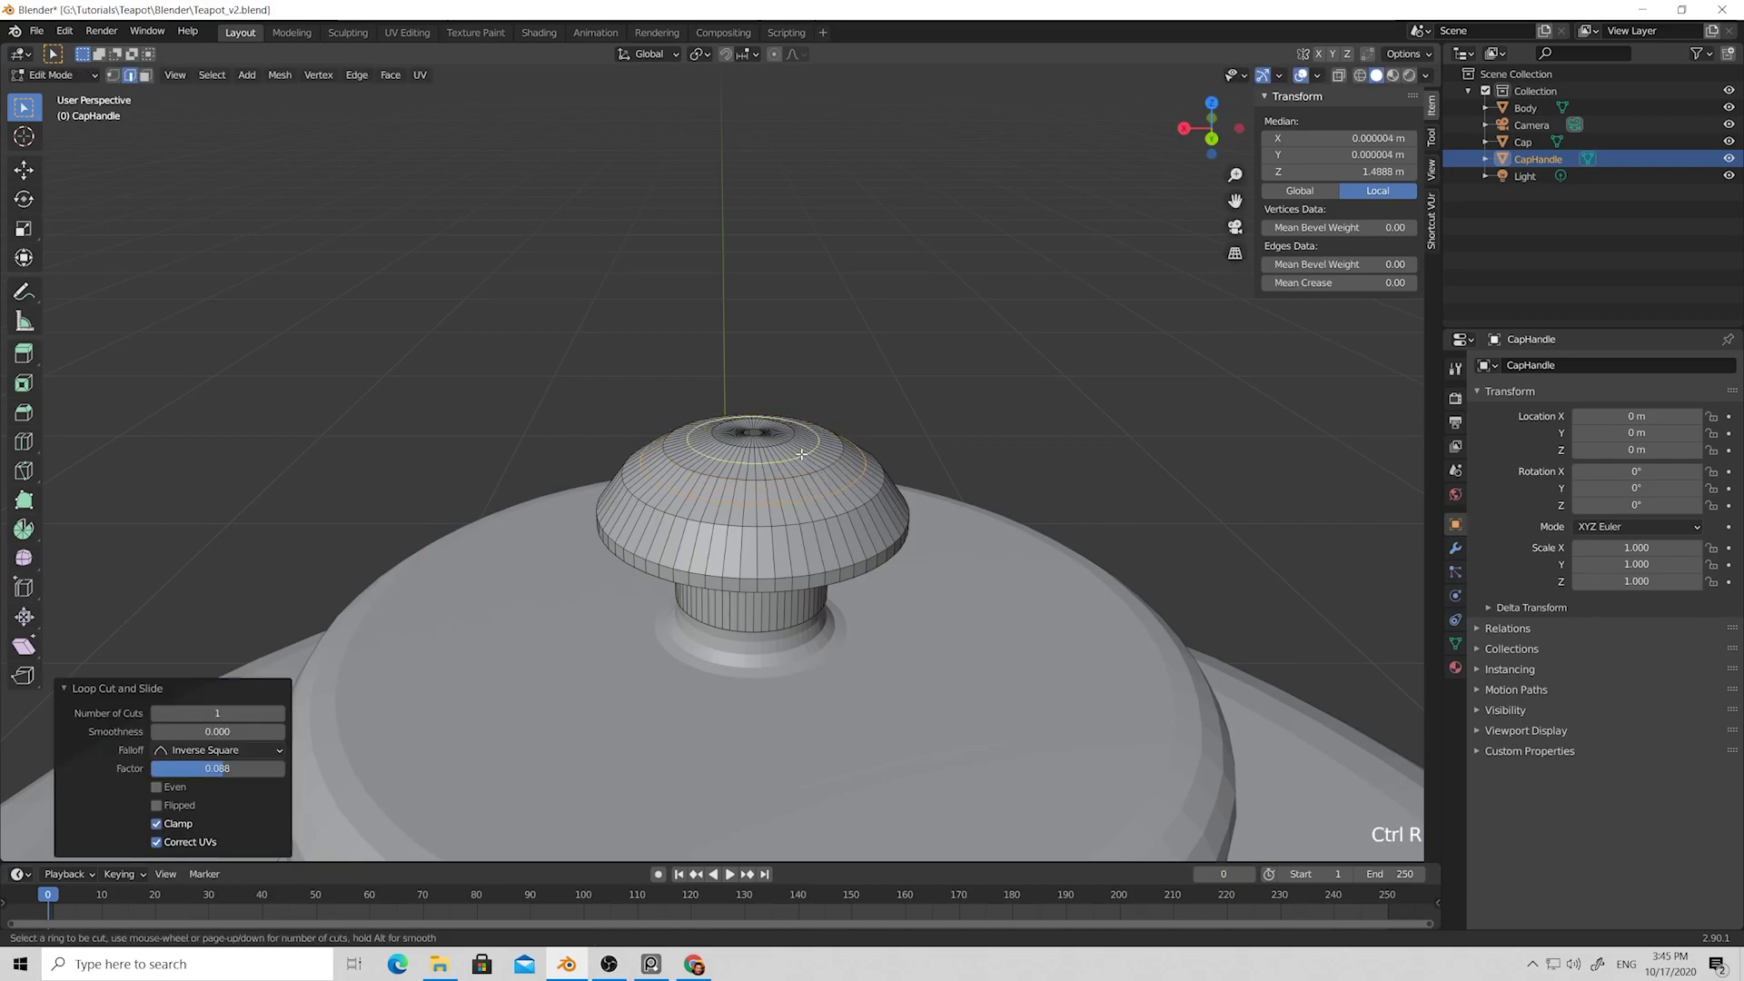
pyautogui.click(803, 455)
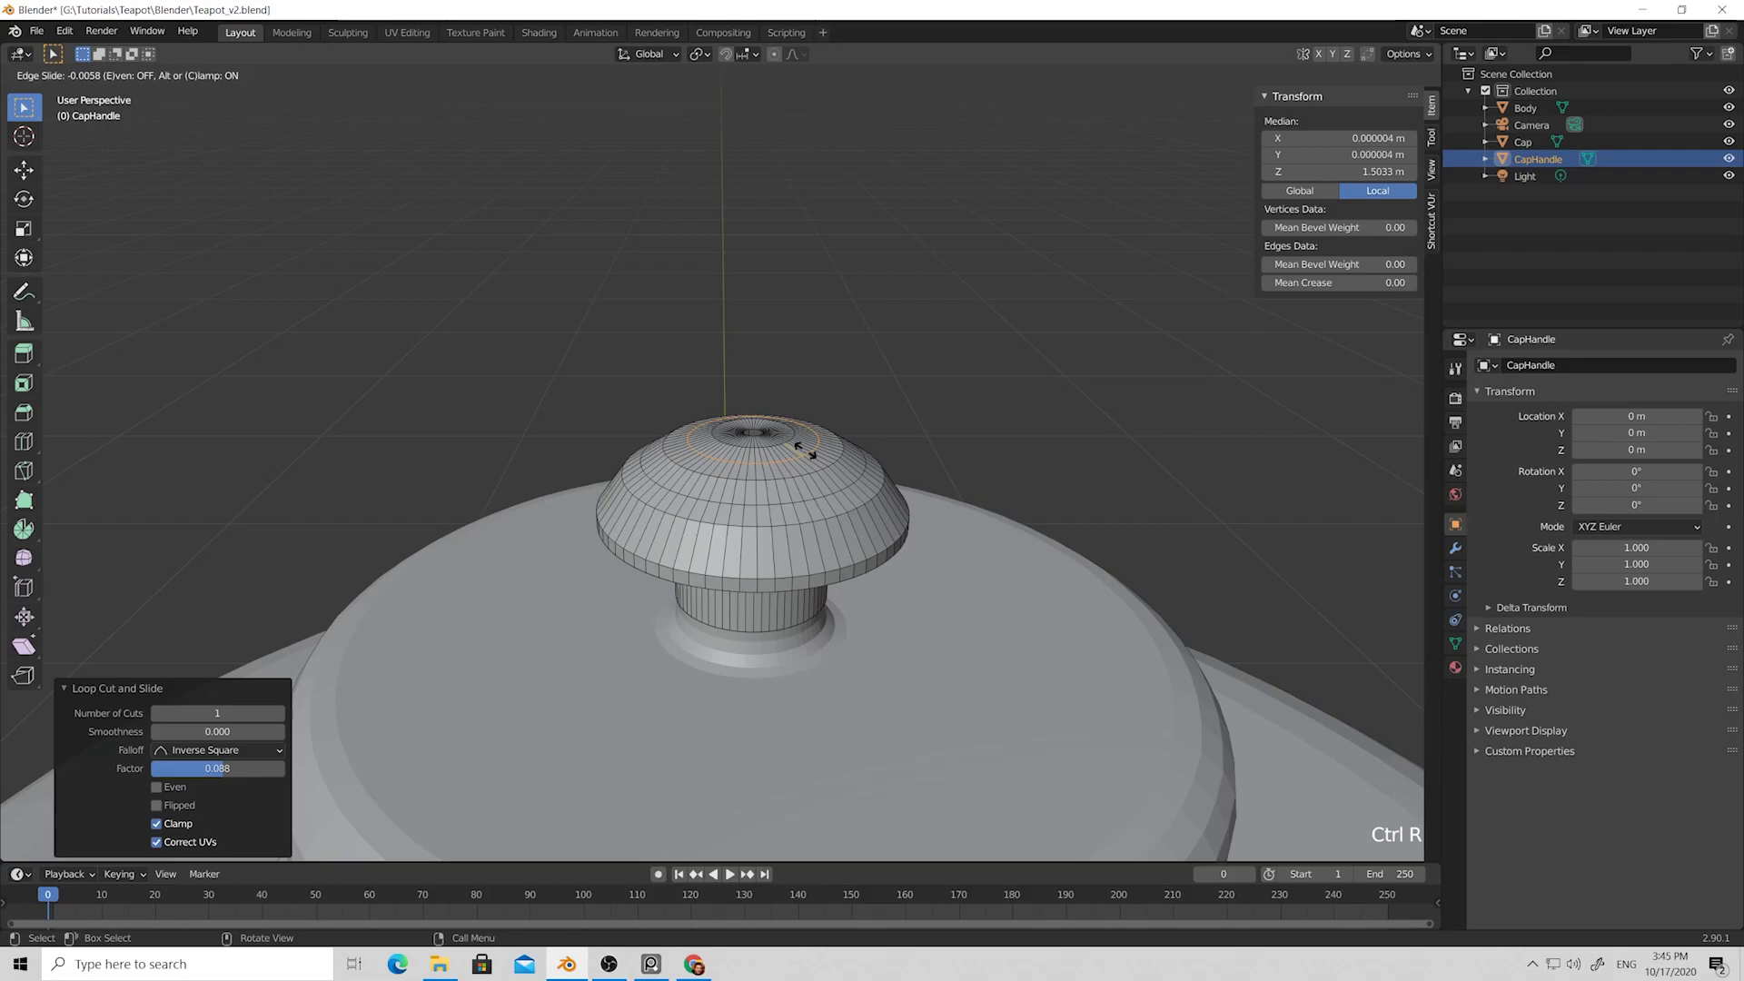
pyautogui.click(822, 462)
pyautogui.hotkey('ctrl', 'r')
pyautogui.click(866, 529)
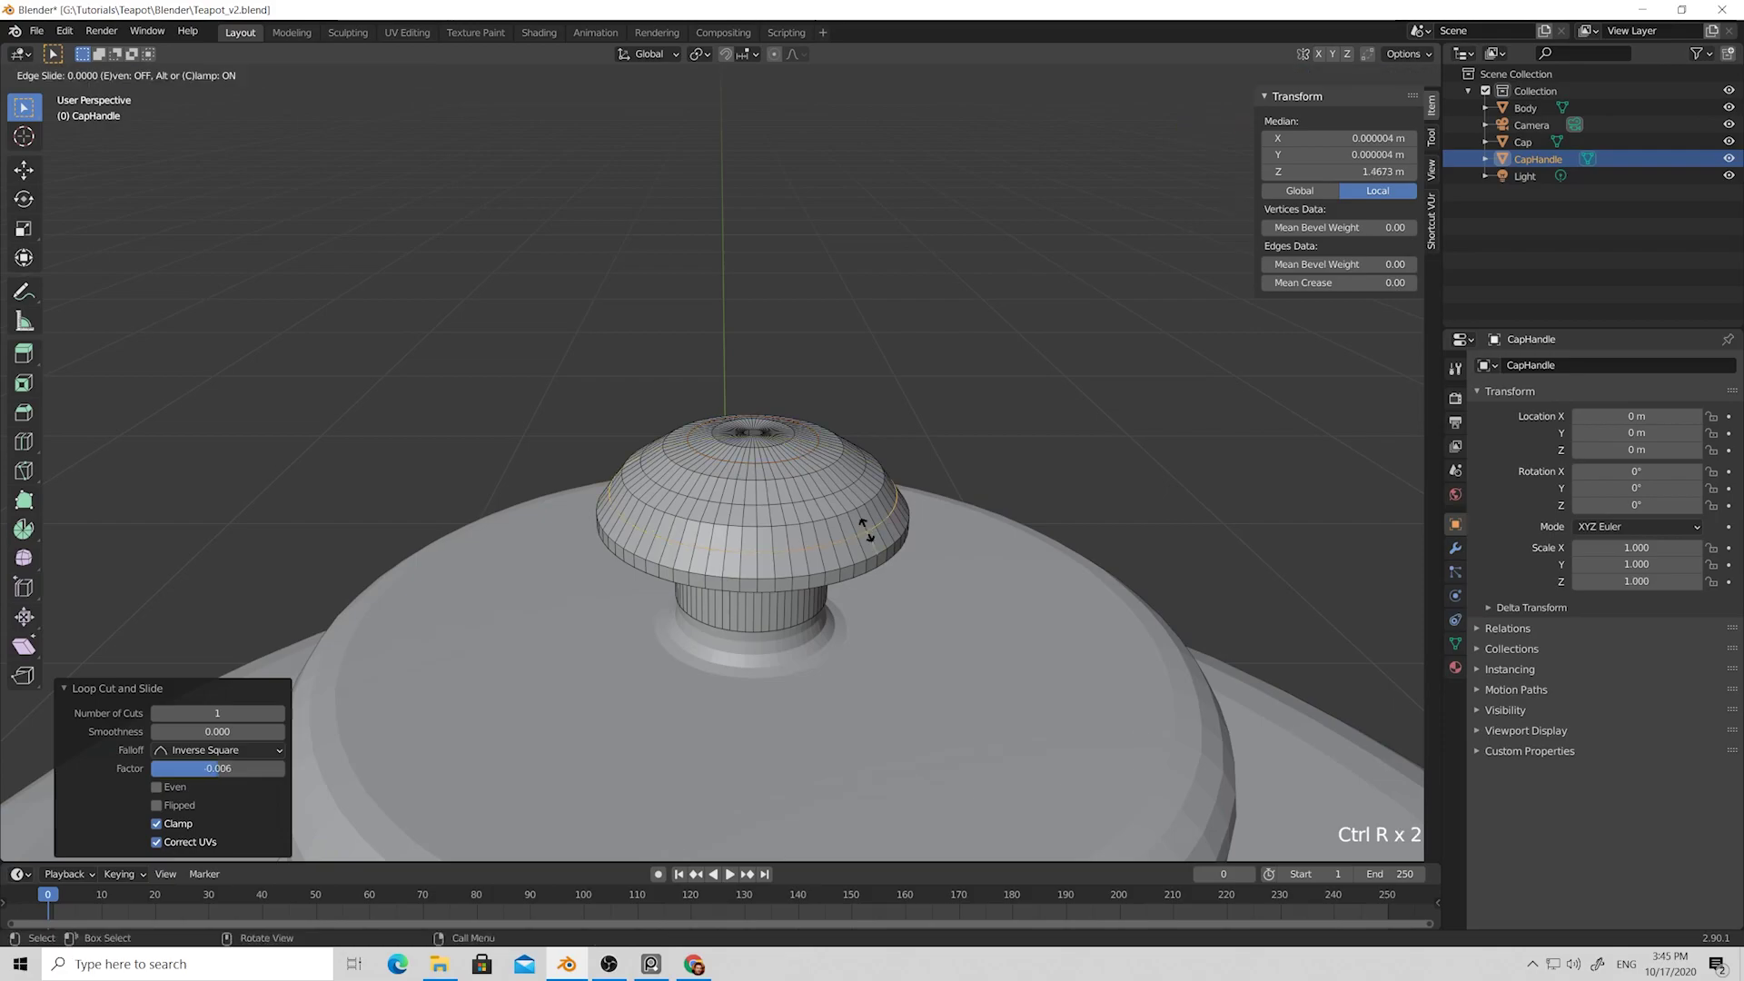
pyautogui.rightClick(865, 530)
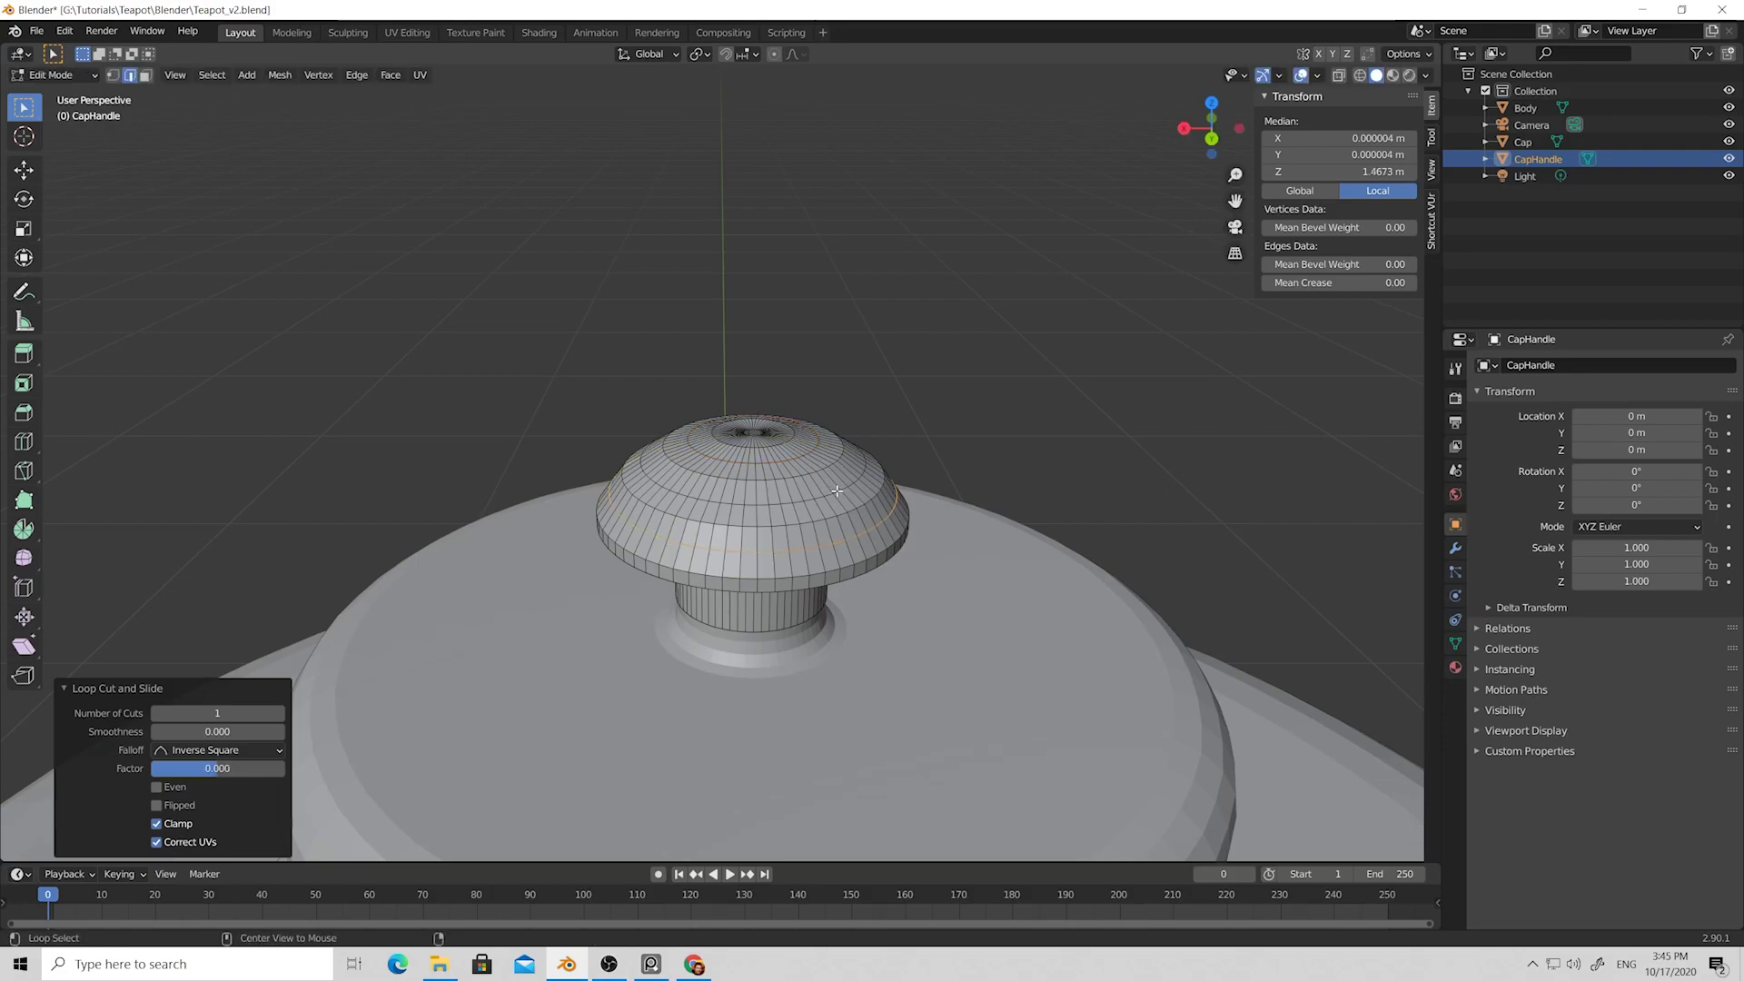
# Select the new loops and apply Set Flow twice to smooth the mushroom dome.
pyautogui.keyDown('alt'); pyautogui.keyDown('shift'); pyautogui.click(807, 465); pyautogui.keyUp('shift'); pyautogui.keyUp('alt')
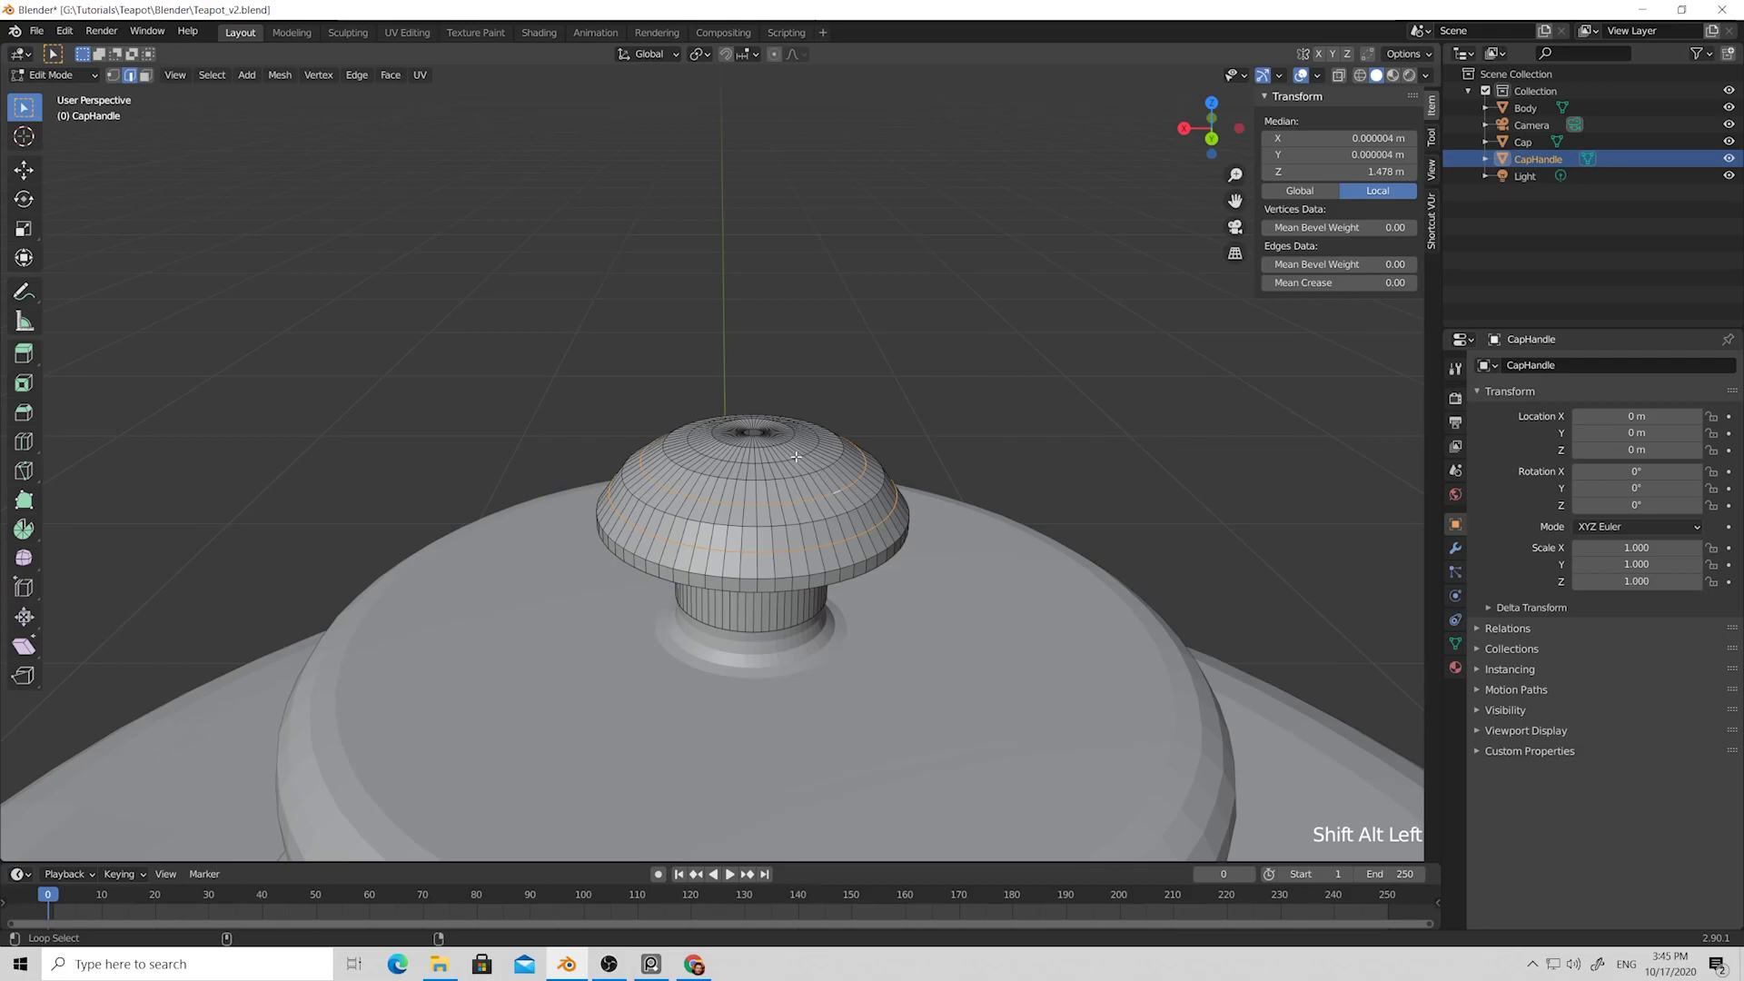
pyautogui.keyDown('alt'); pyautogui.keyDown('shift'); pyautogui.click(796, 456); pyautogui.keyUp('shift'); pyautogui.keyUp('alt')
pyautogui.hotkey('ctrl', 'z')
pyautogui.scroll(3, 802, 457)
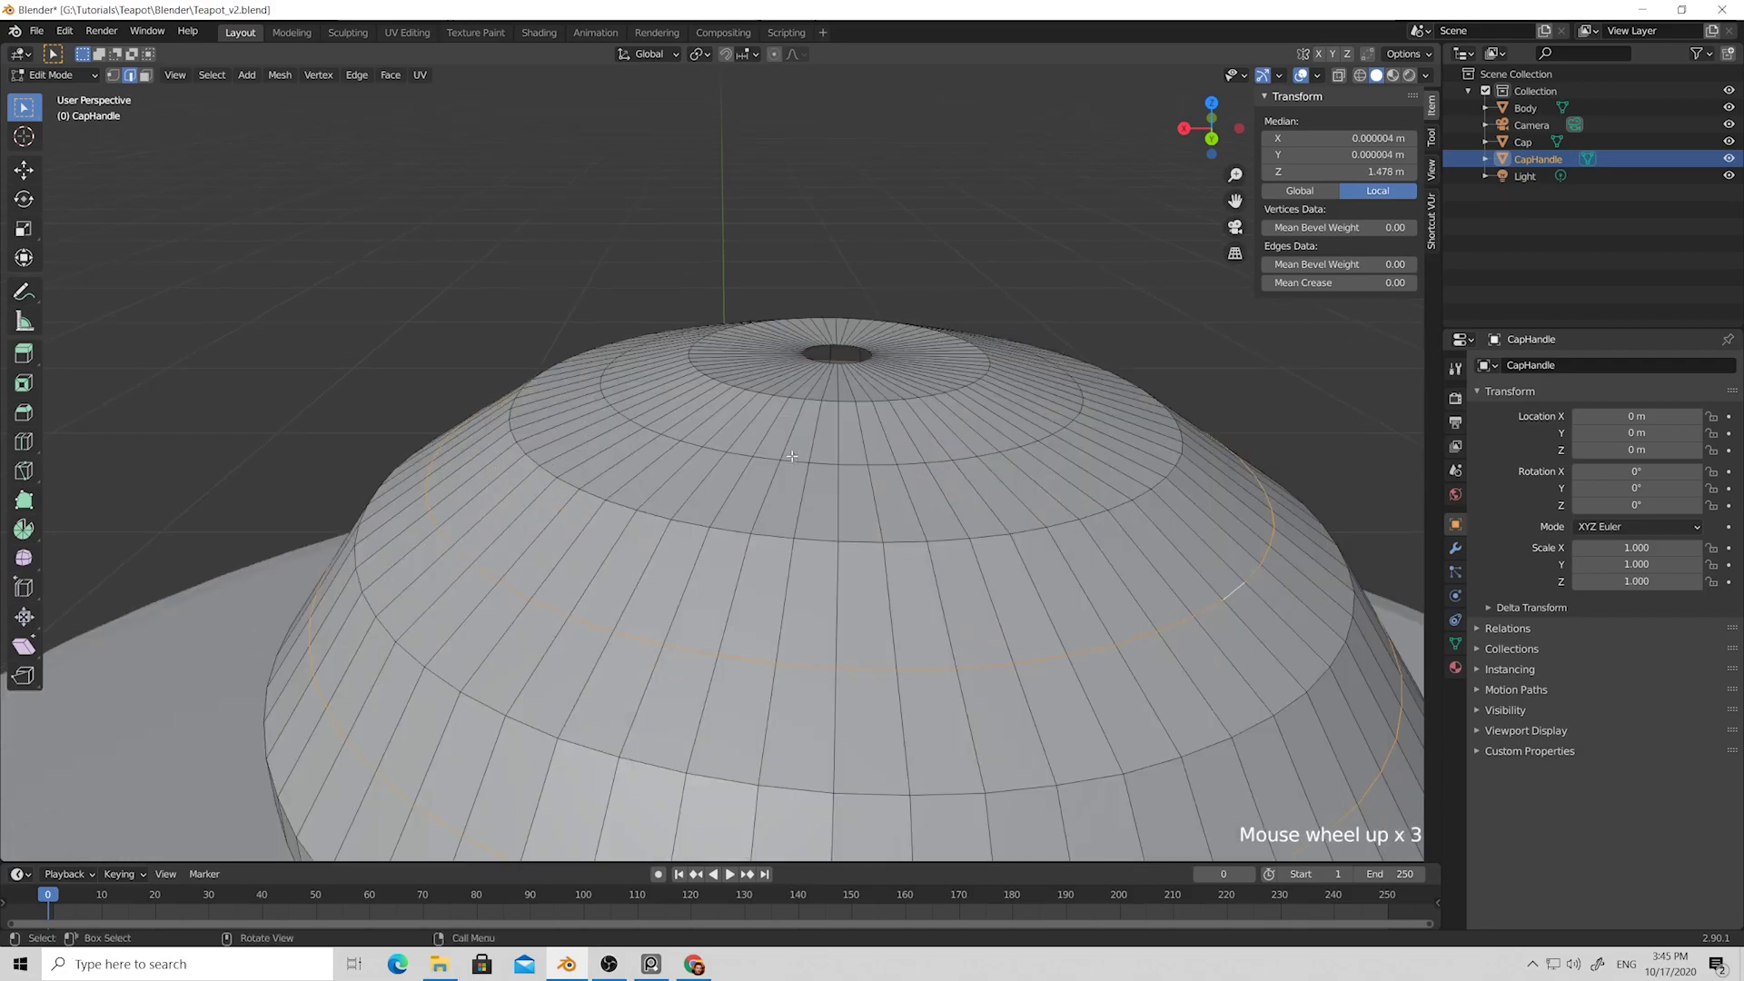
pyautogui.keyDown('alt'); pyautogui.keyDown('shift'); pyautogui.click(880, 463); pyautogui.keyUp('shift'); pyautogui.keyUp('alt')
pyautogui.scroll(-4, 879, 463)
pyautogui.rightClick(793, 462)
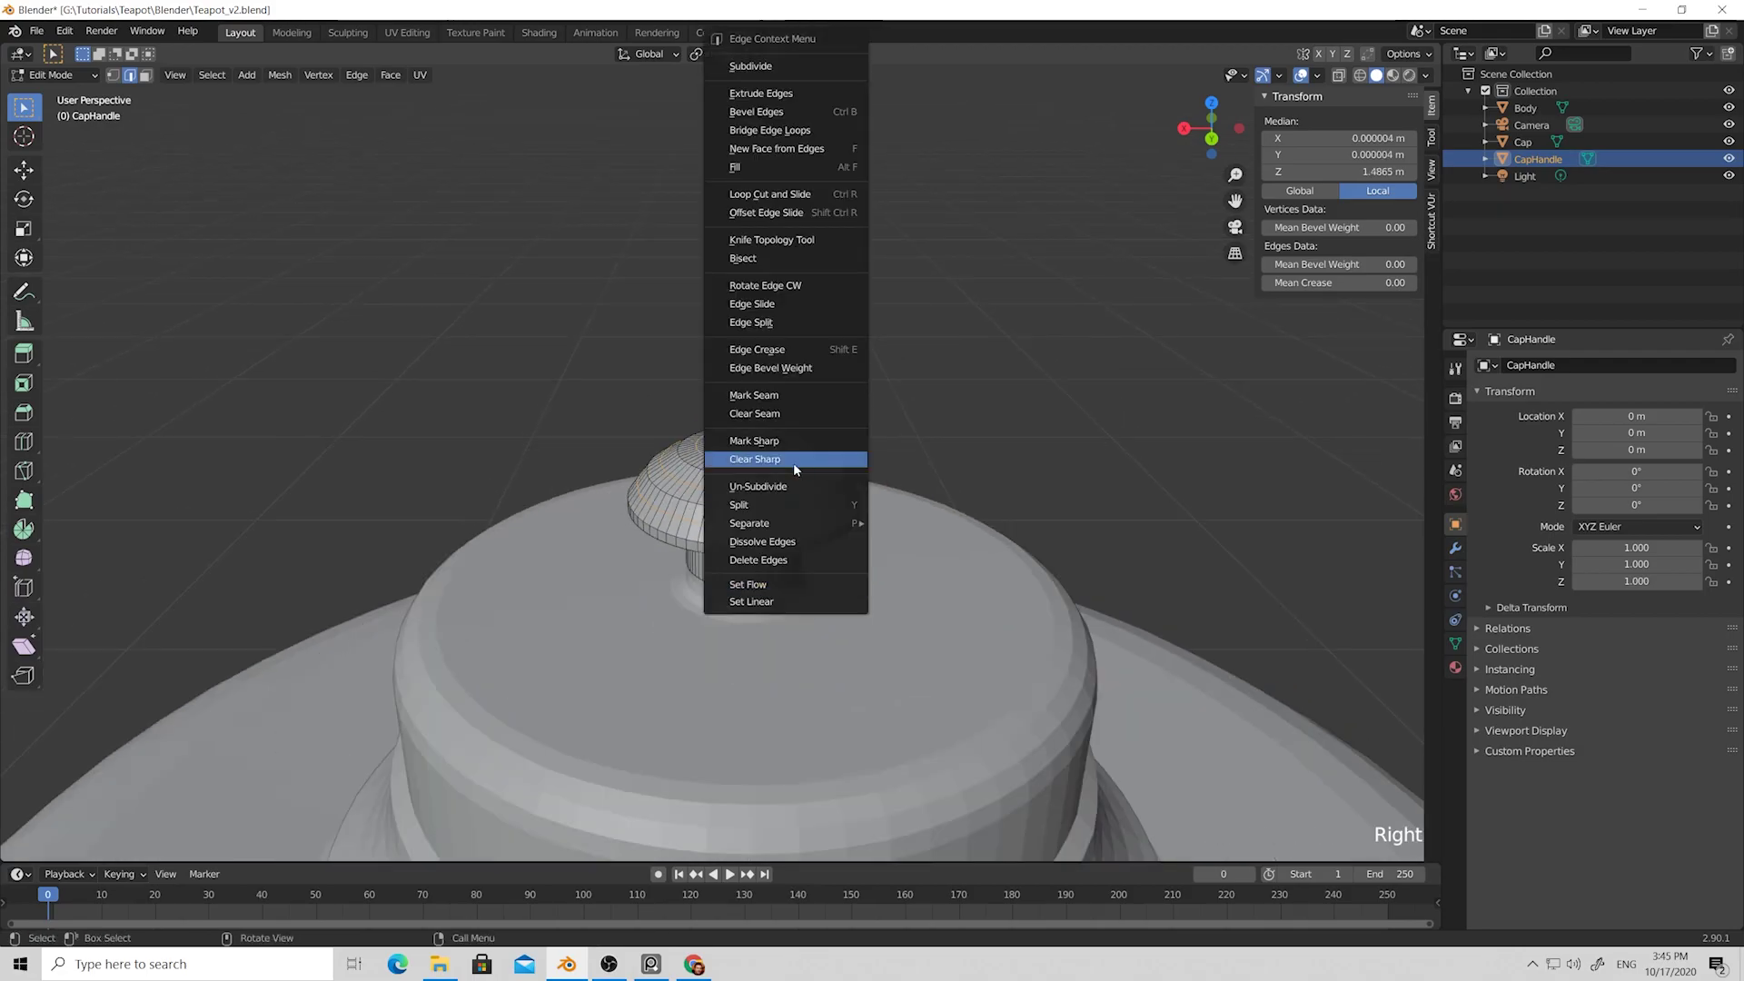
pyautogui.click(763, 581)
pyautogui.rightClick(763, 569)
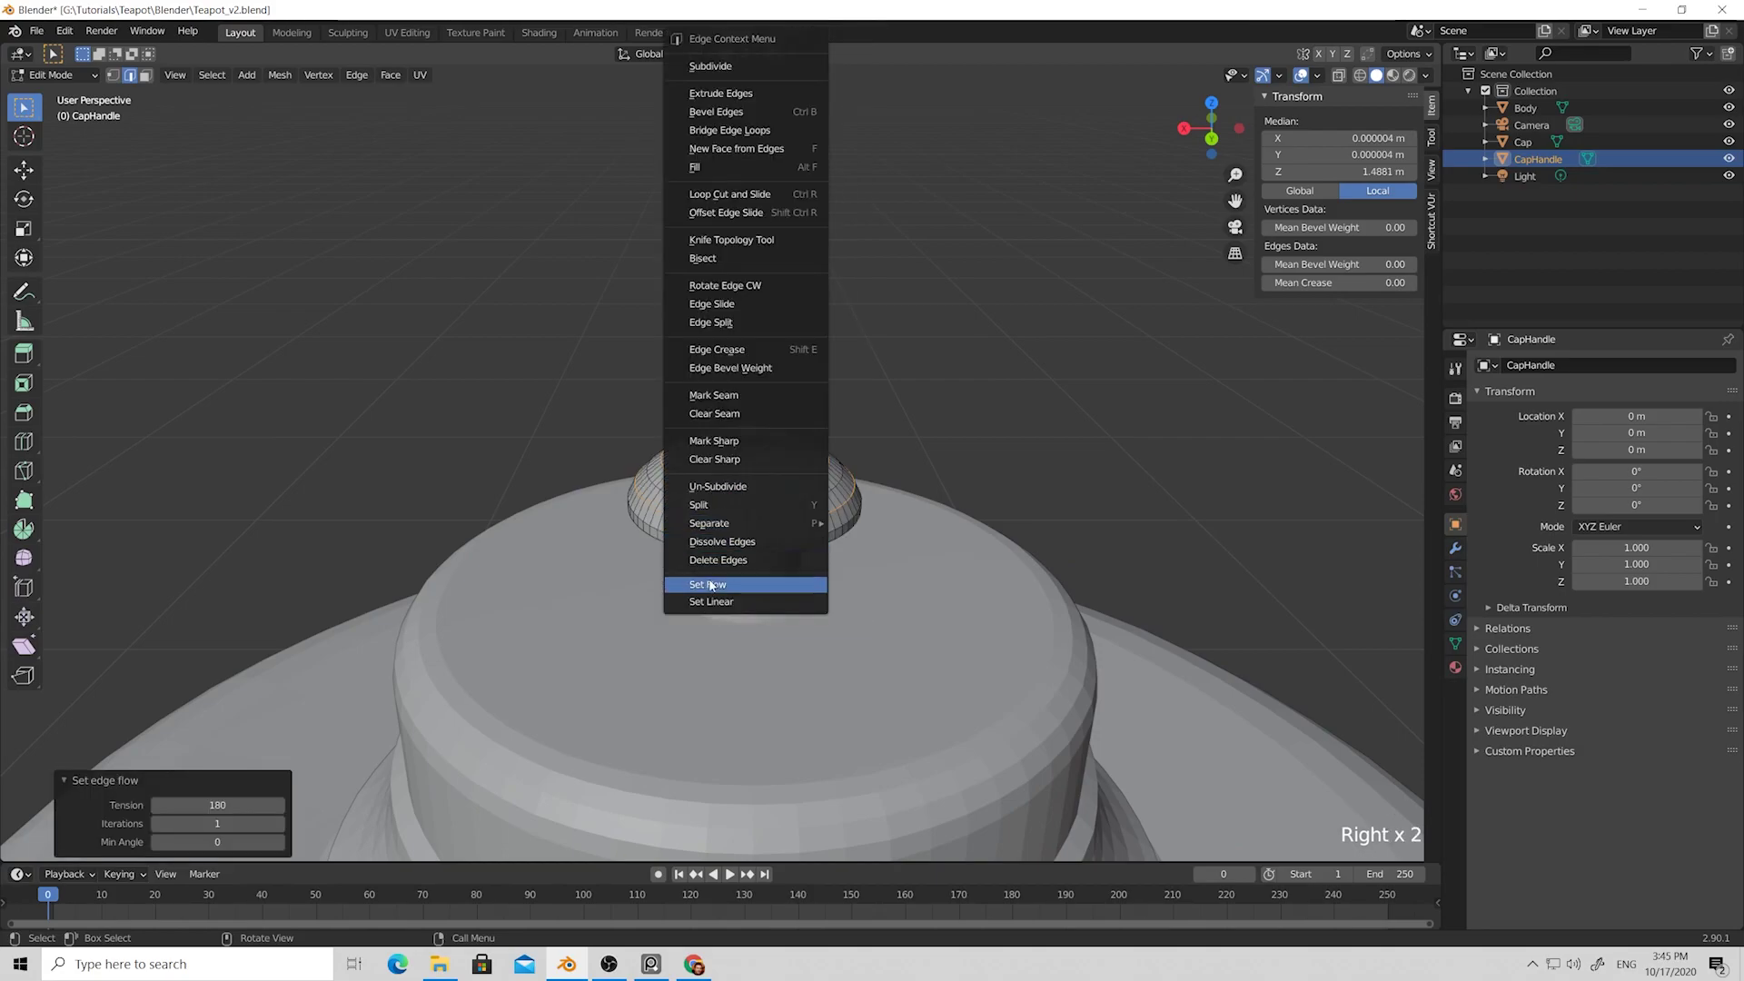
pyautogui.click(911, 471)
pyautogui.keyDown('alt'); pyautogui.moveTo(911, 471); pyautogui.dragTo(756, 389, button='middle'); pyautogui.keyUp('alt')
# Select the CapHandle edge loop joining the cylindrical neck to the mushroom cap.
pyautogui.scroll(-8, 758, 409)
pyautogui.scroll(12, 755, 389)
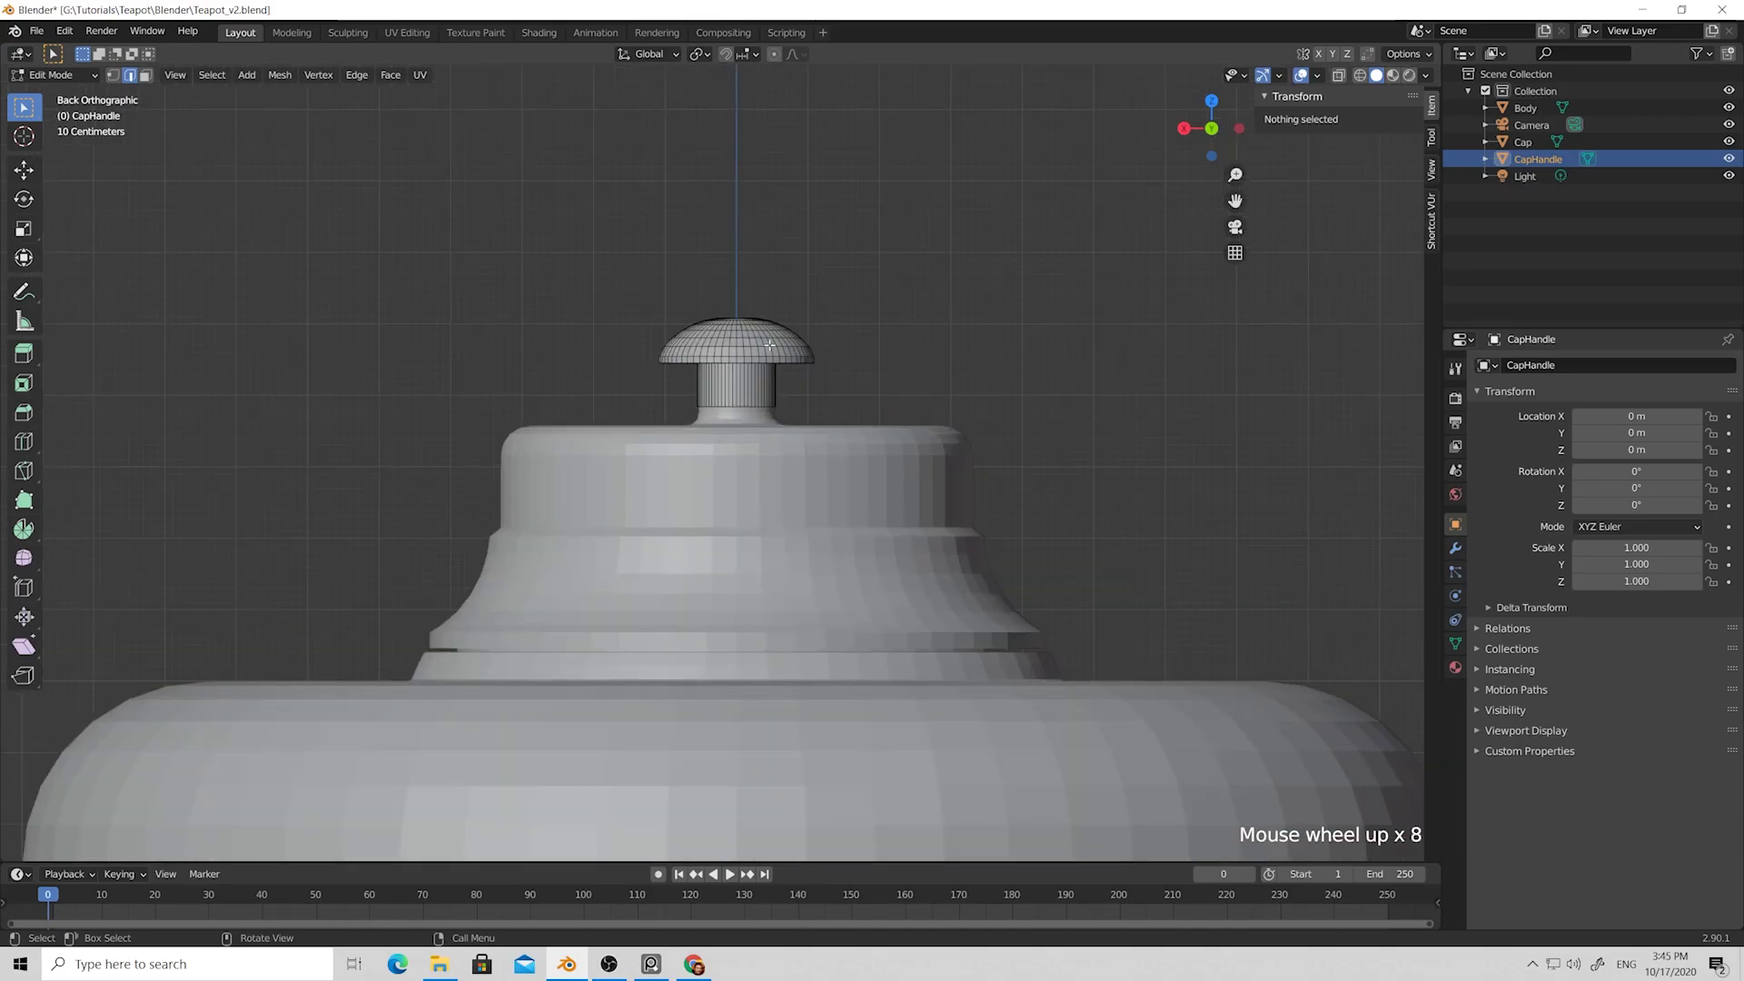
pyautogui.scroll(4, 827, 270)
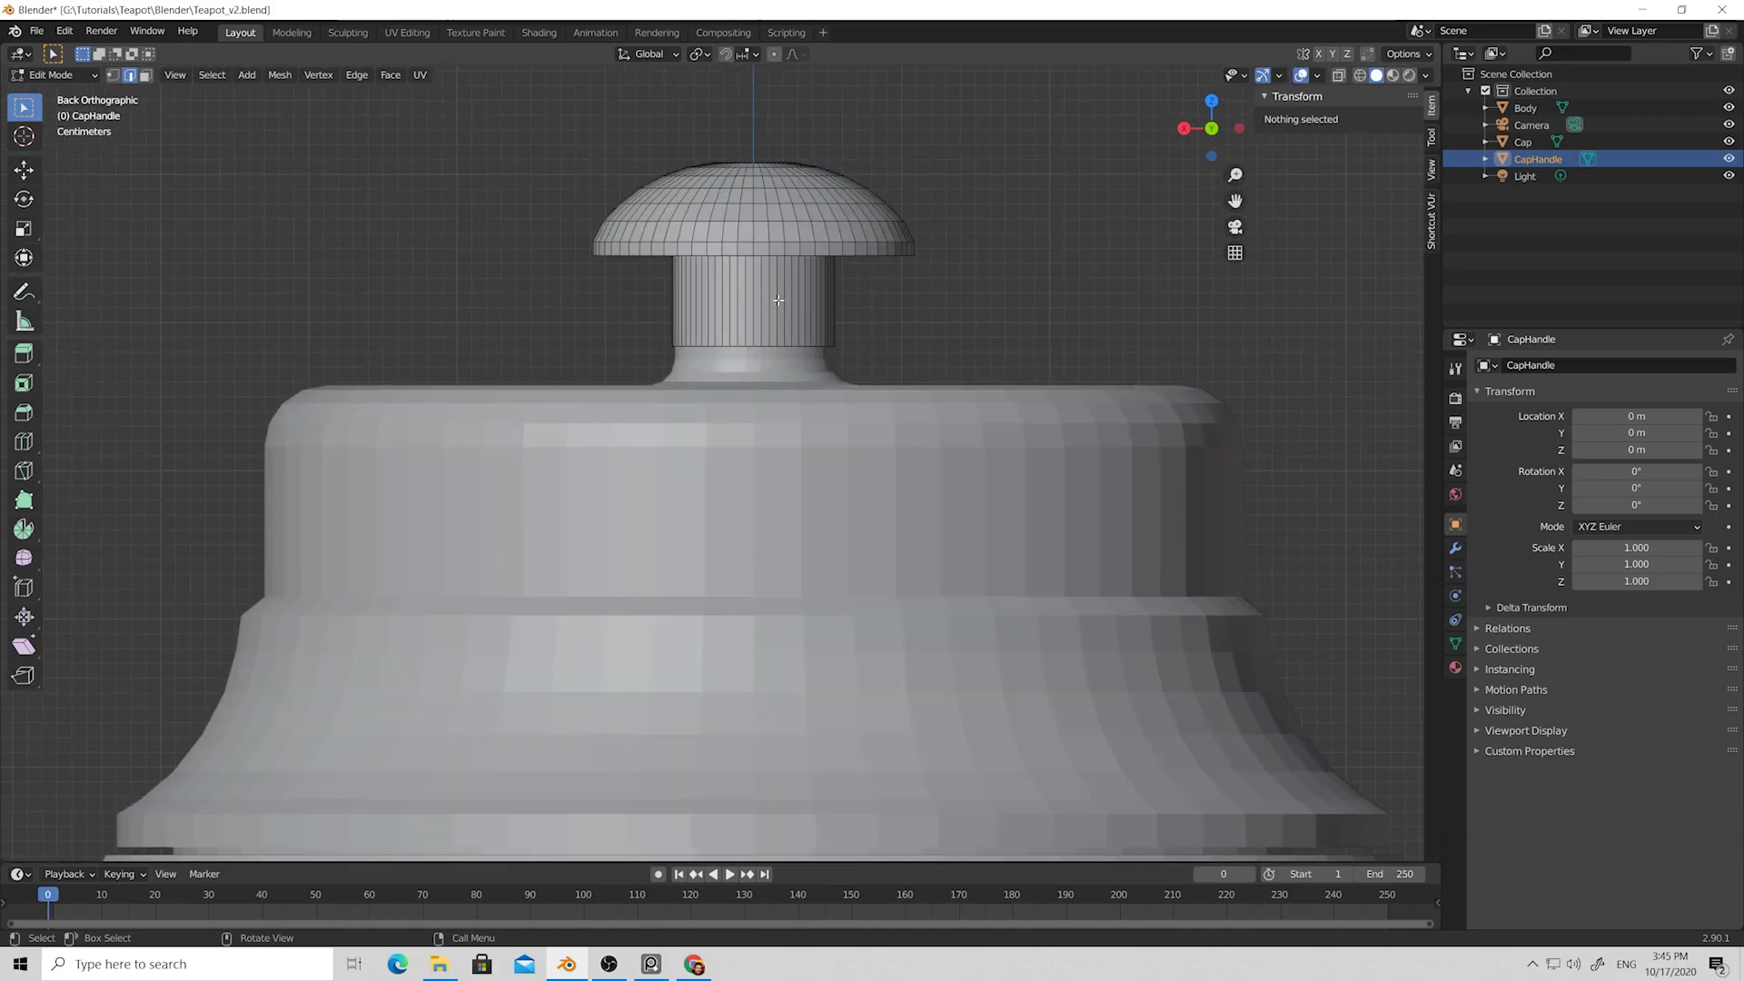
pyautogui.click(696, 277)
pyautogui.scroll(-1, 807, 305)
pyautogui.moveTo(807, 305); pyautogui.dragTo(849, 479, button='middle')
pyautogui.scroll(-6, 849, 318)
pyautogui.scroll(1, 783, 287)
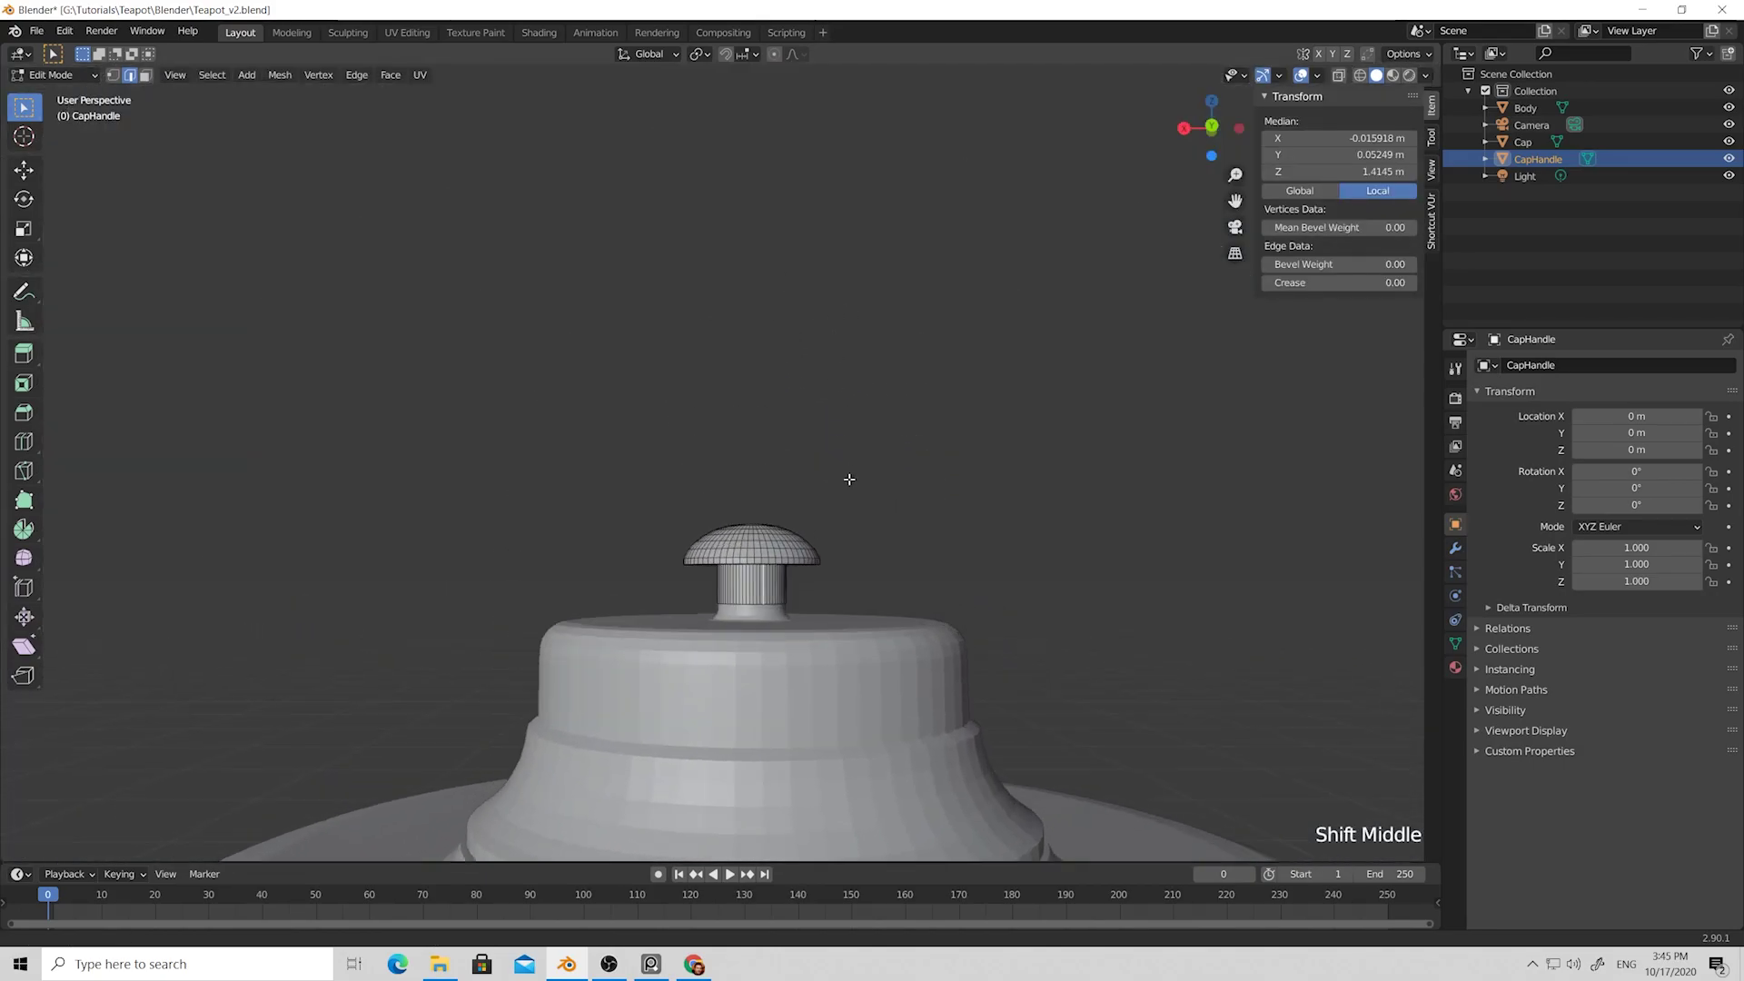
pyautogui.scroll(3, 794, 612)
pyautogui.moveTo(794, 611)
pyautogui.mouseDown(button='middle')
pyautogui.moveTo(864, 584)
pyautogui.moveTo(867, 563)
pyautogui.moveTo(807, 654)
pyautogui.moveTo(787, 611)
pyautogui.mouseUp(button='middle')
pyautogui.scroll(2, 774, 640)
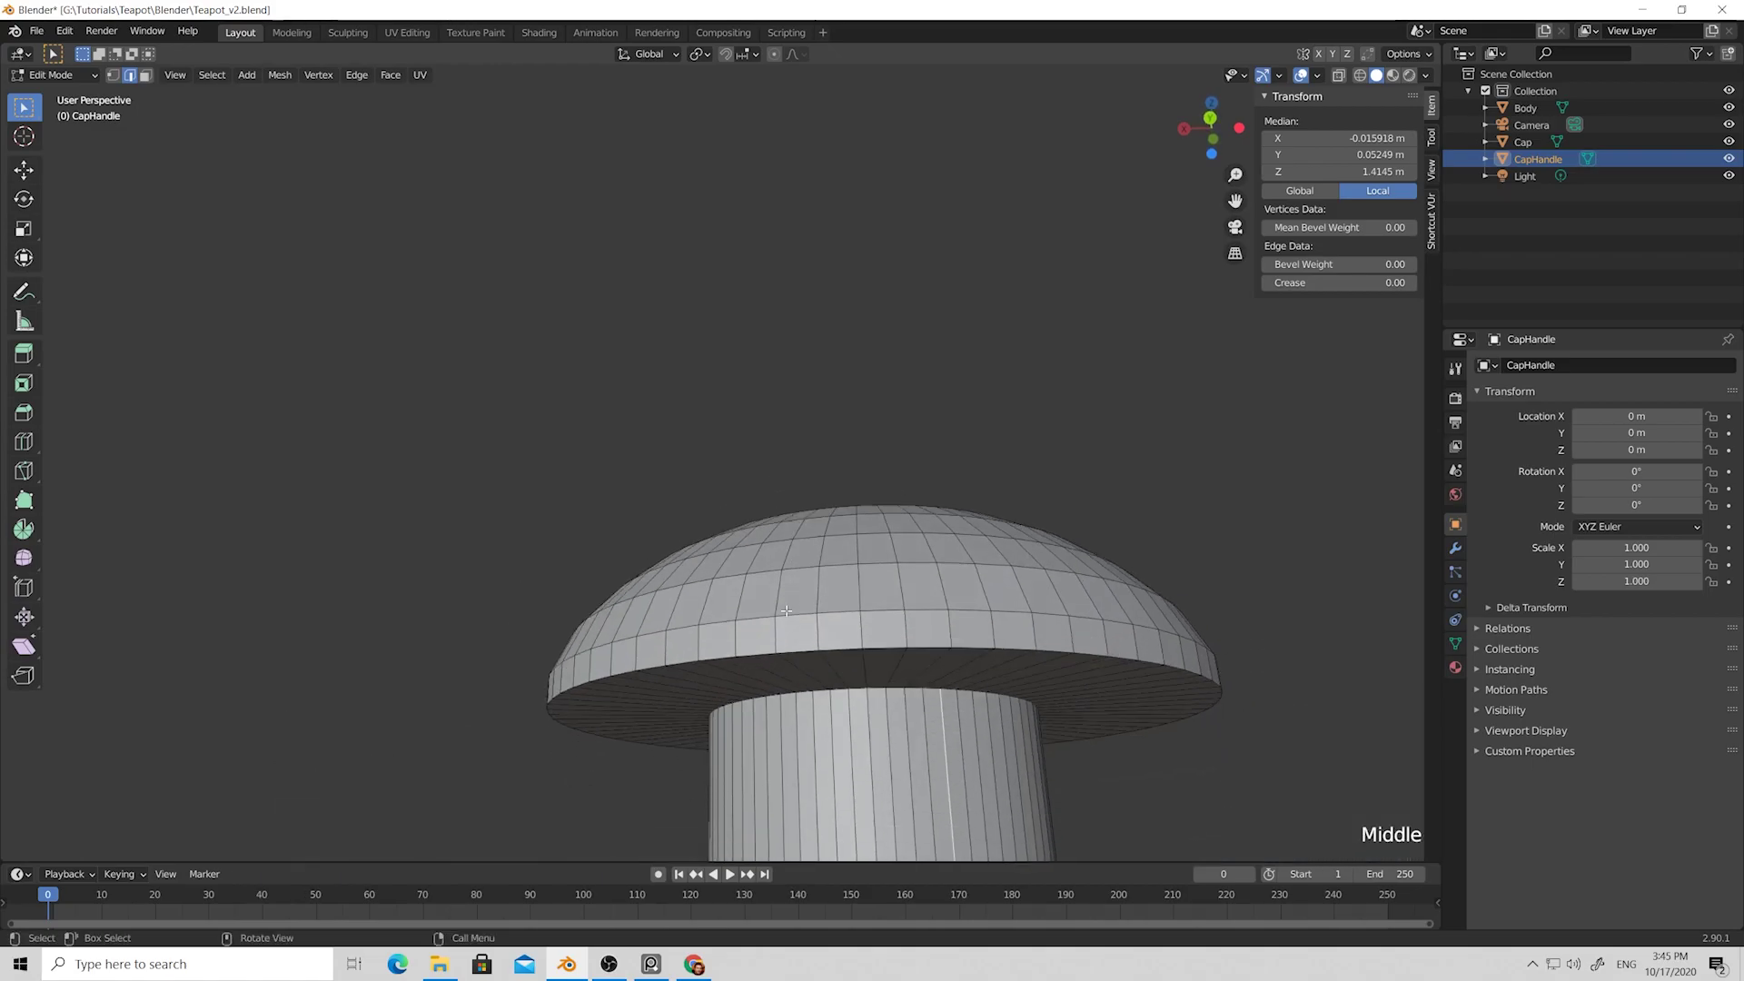
pyautogui.keyDown('alt'); pyautogui.click(786, 695); pyautogui.keyUp('alt')
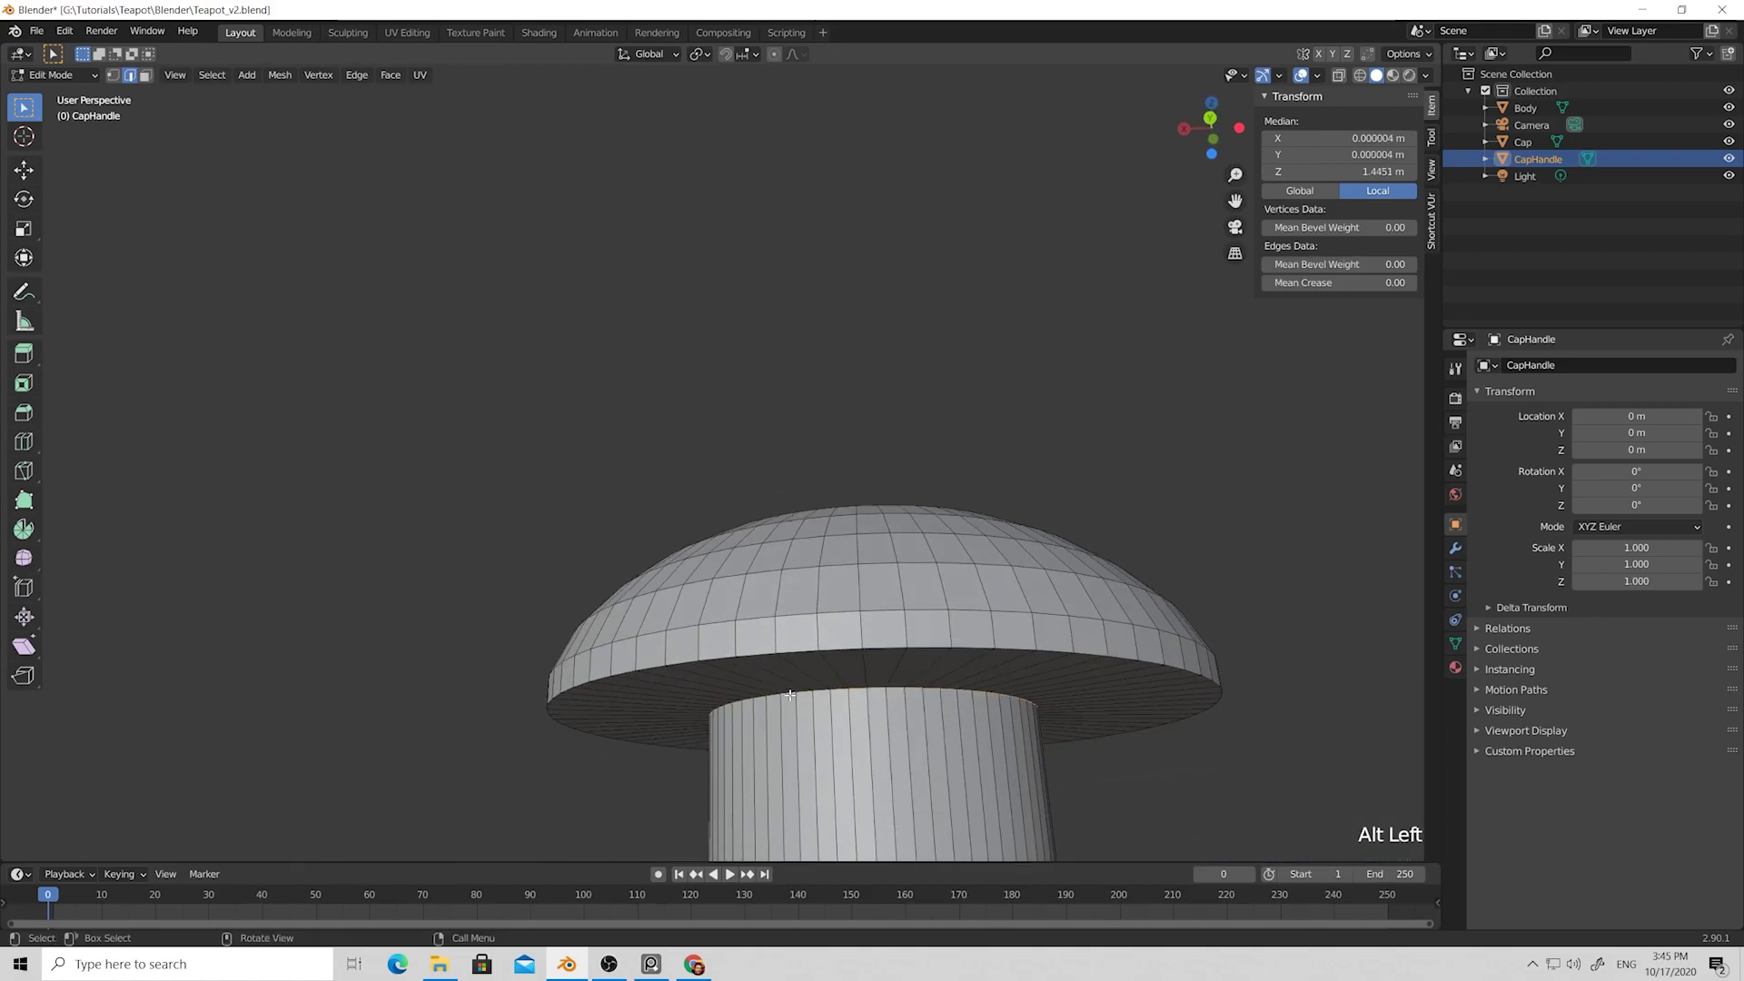
# Bevel the neck-to-cap loop with 4 segments about 0.035 m wide, then clear the selection.
pyautogui.hotkey('ctrl', 'b')
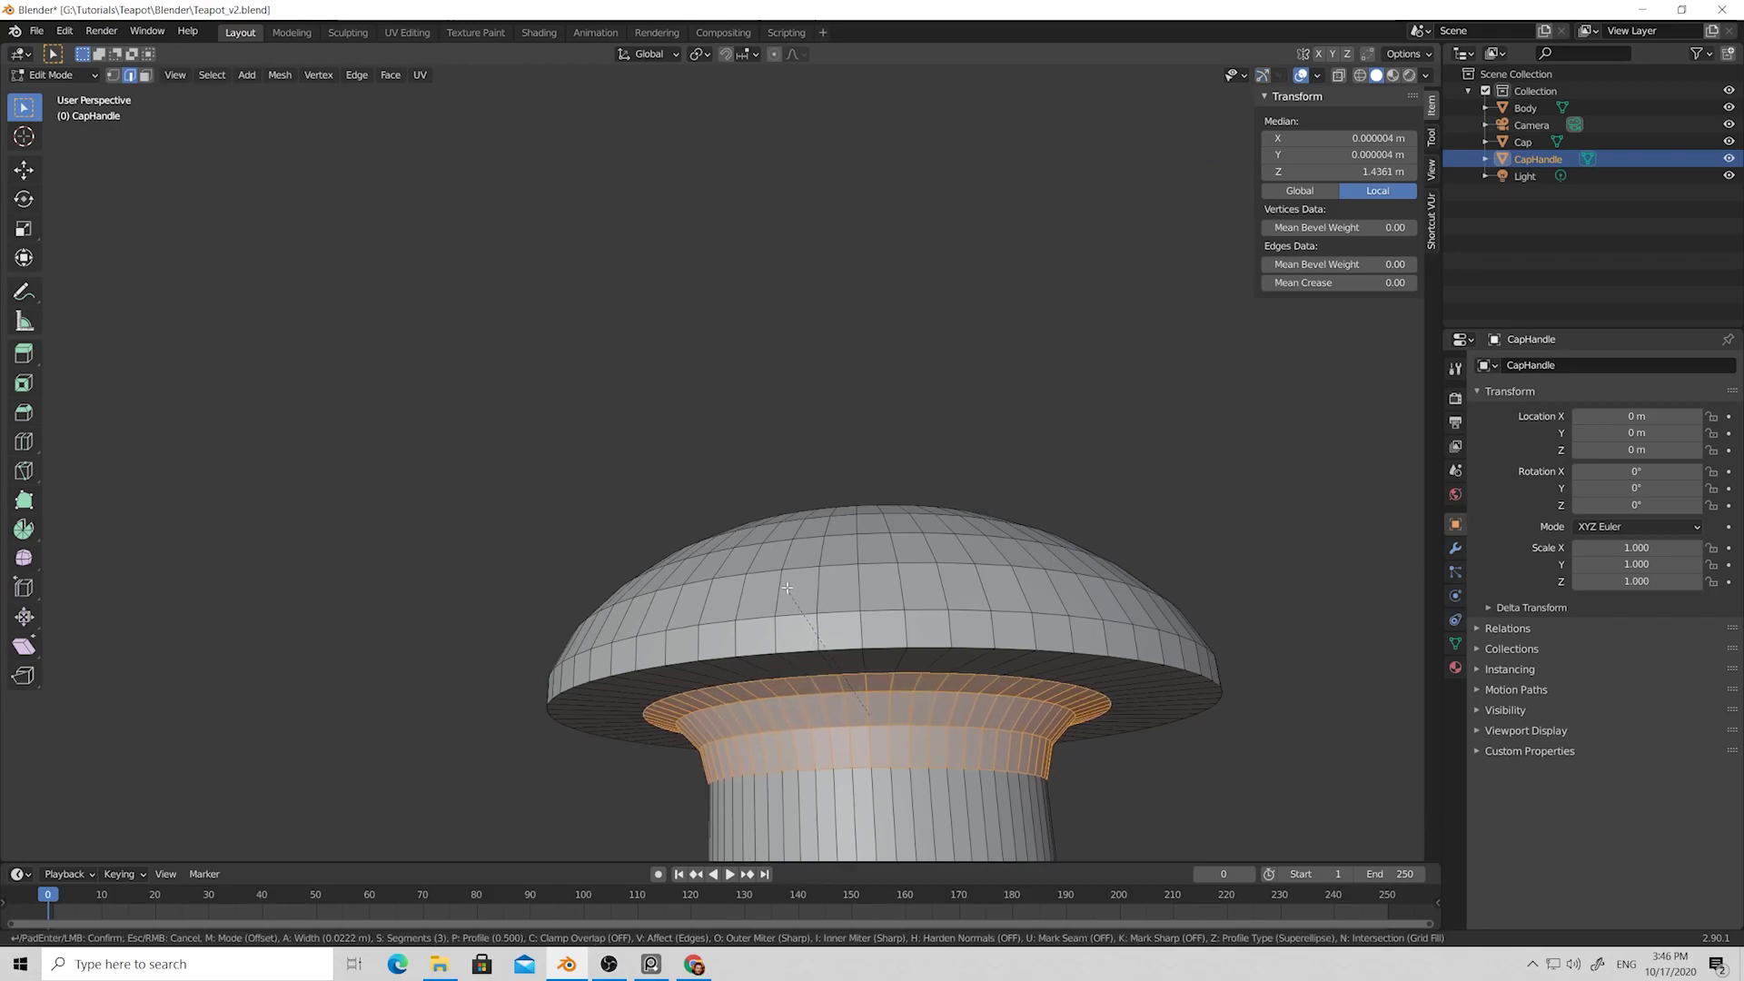
pyautogui.scroll(1, 787, 563)
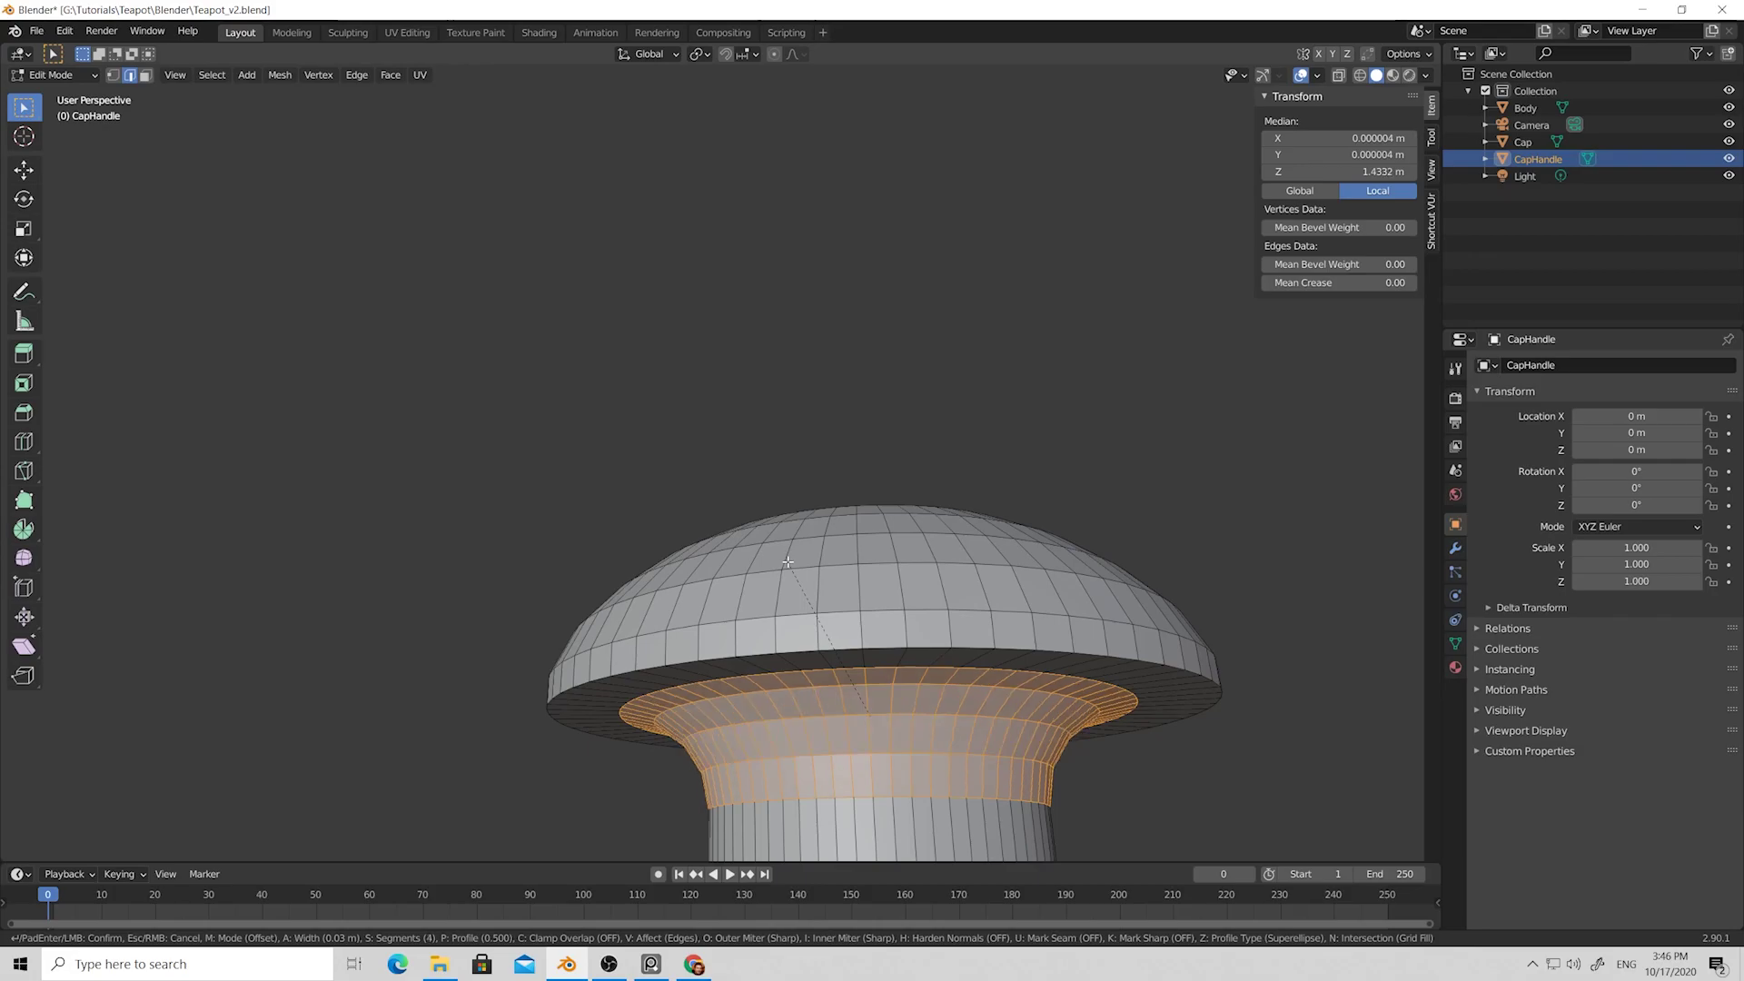
pyautogui.click(787, 542)
pyautogui.scroll(-2, 853, 545)
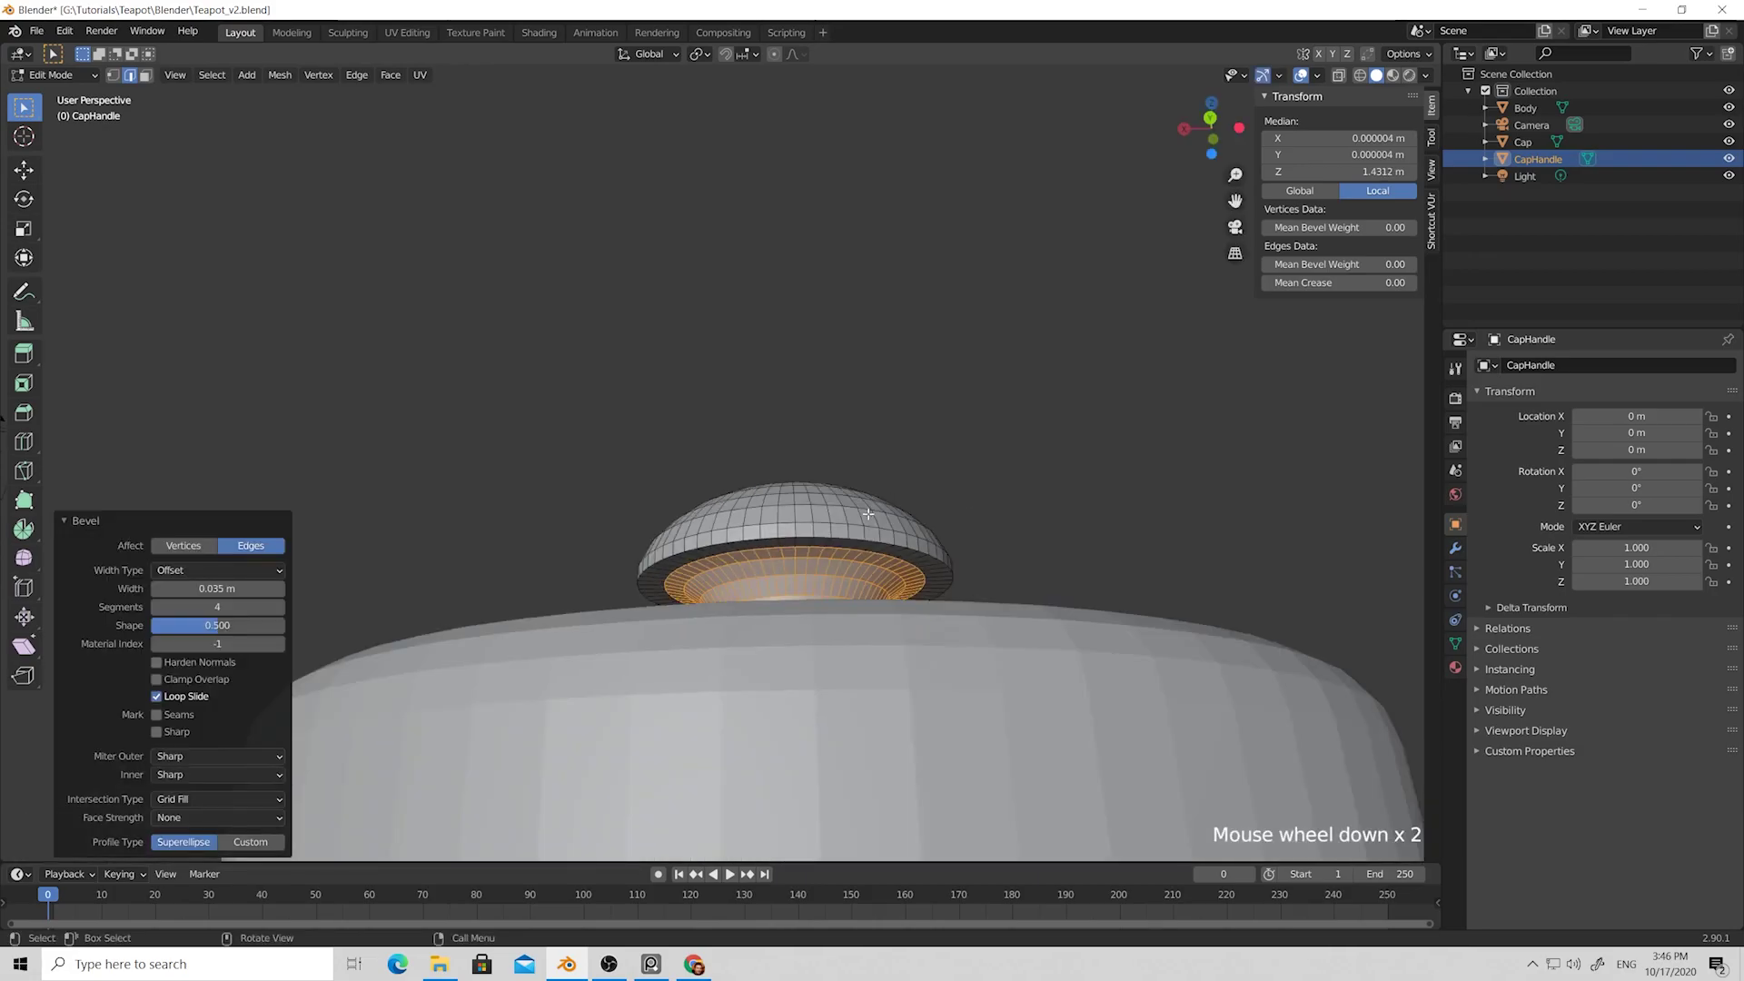
pyautogui.moveTo(854, 545)
pyautogui.mouseDown(button='middle')
pyautogui.moveTo(875, 537)
pyautogui.moveTo(853, 517)
pyautogui.moveTo(789, 528)
pyautogui.moveTo(847, 520)
pyautogui.mouseUp(button='middle')
pyautogui.click(921, 512)
pyautogui.scroll(-1, 855, 527)
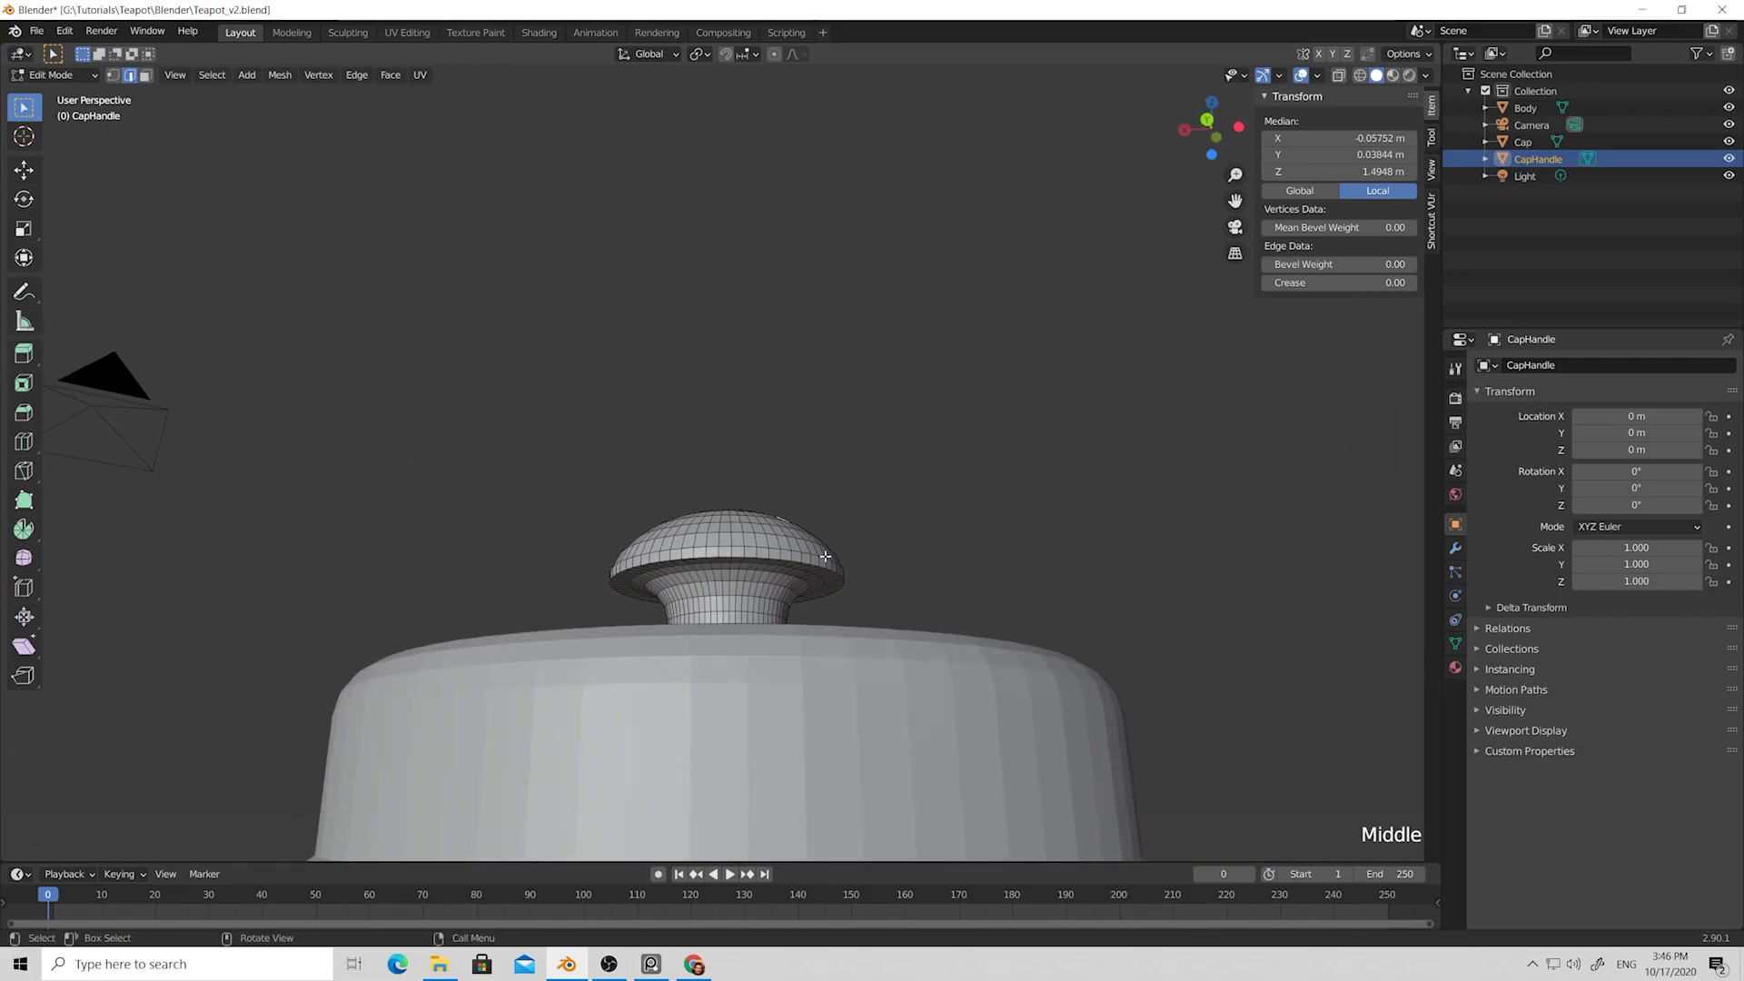
pyautogui.scroll(3, 847, 603)
pyautogui.scroll(-1, 877, 596)
pyautogui.moveTo(891, 588); pyautogui.dragTo(855, 565, button='middle')
pyautogui.scroll(-4, 789, 556)
# Return to Object Mode and inspect the bevelled knob on the lid from several angles, reselecting CapHandle.
pyautogui.press('Tab')
pyautogui.click(879, 548)
pyautogui.scroll(-2, 837, 550)
pyautogui.scroll(2, 854, 563)
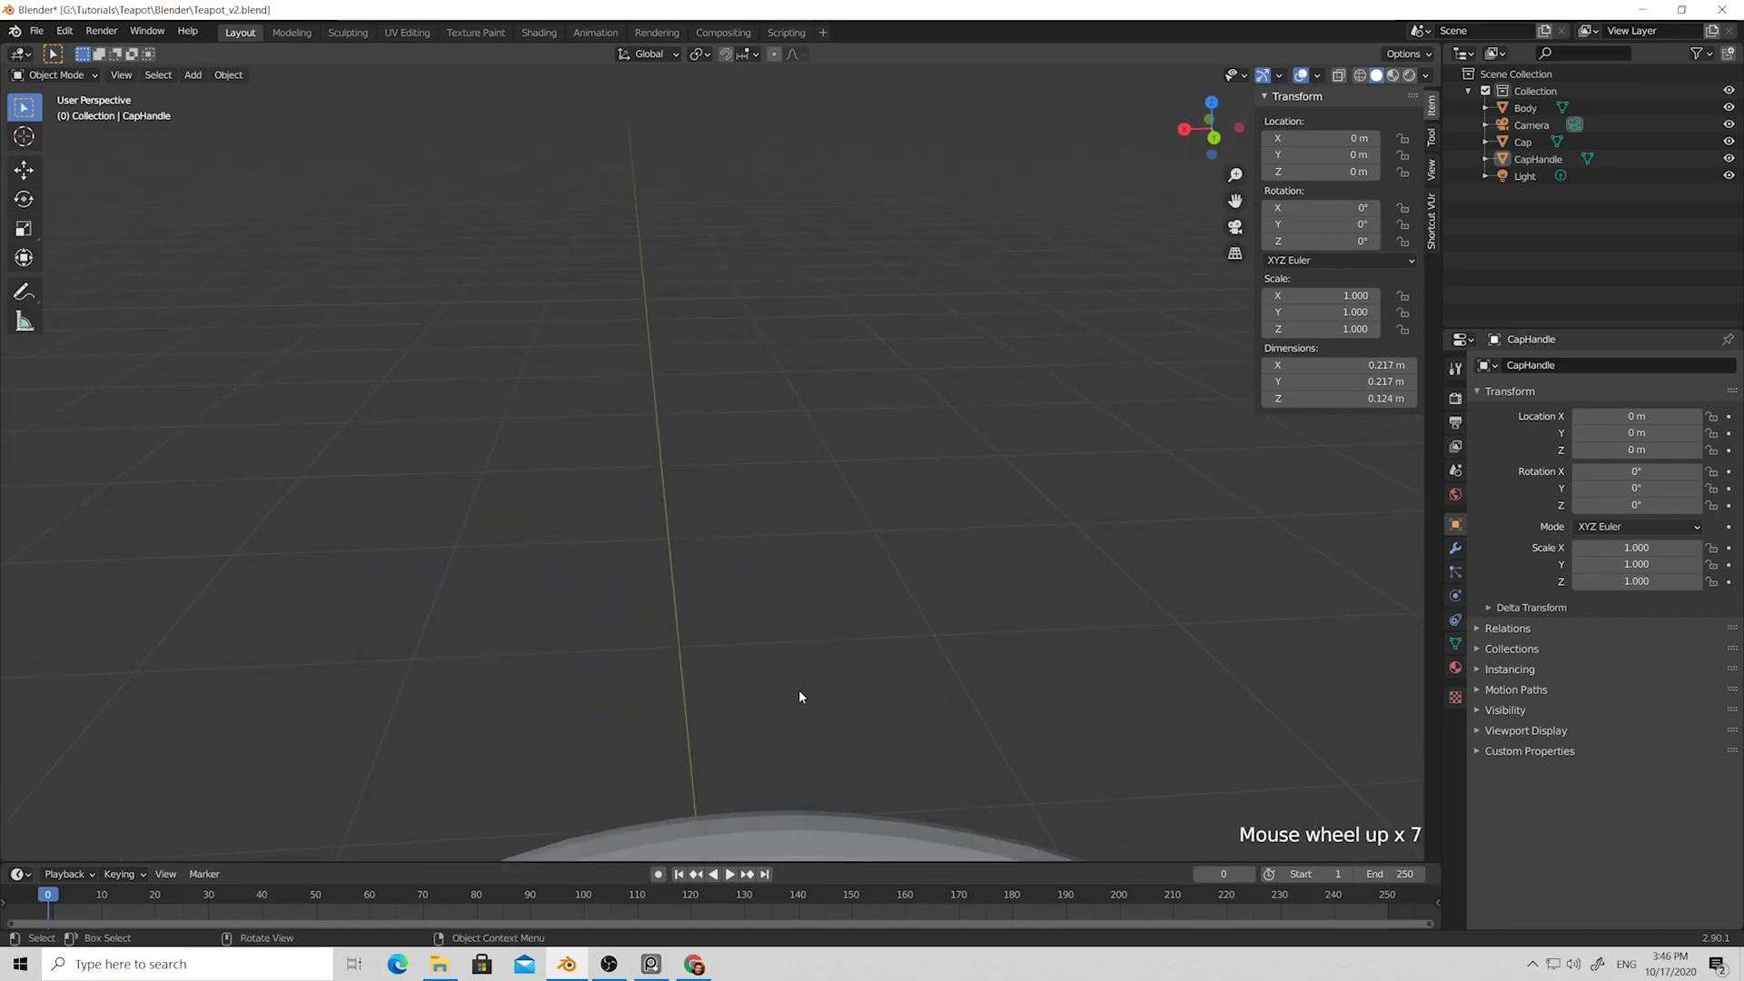
pyautogui.scroll(-2, 858, 634)
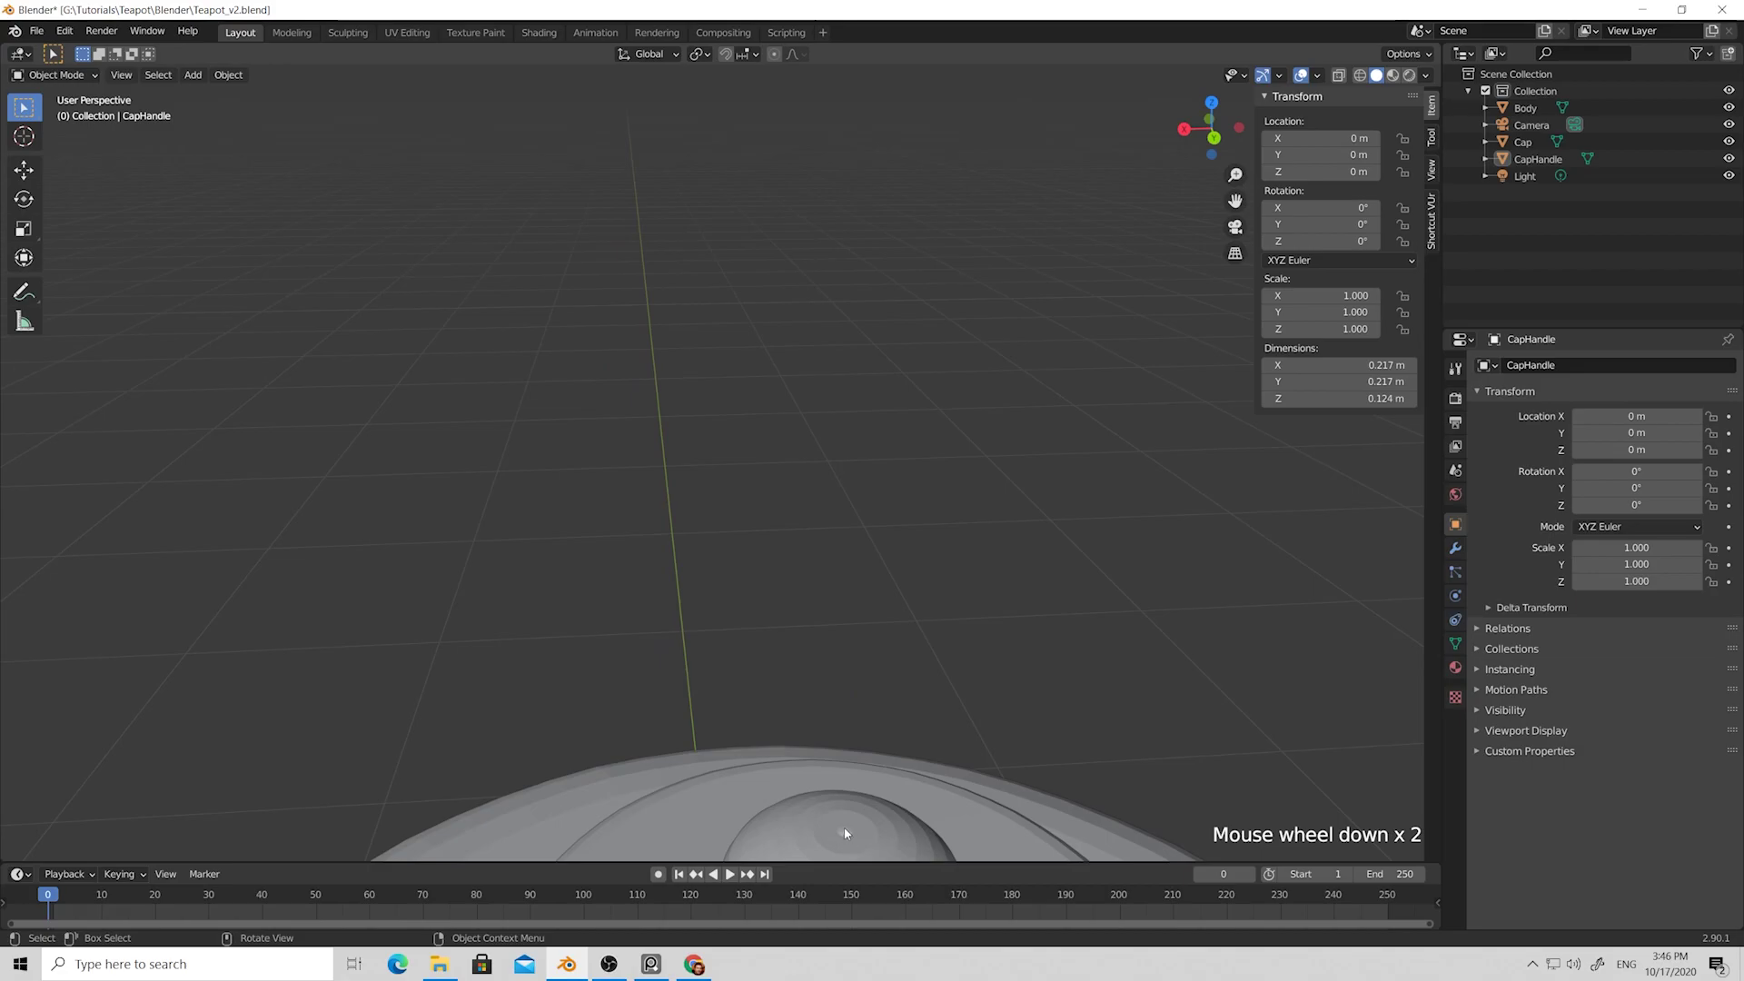
pyautogui.keyDown('shift'); pyautogui.moveTo(912, 668); pyautogui.dragTo(858, 376, button='middle'); pyautogui.keyUp('shift')
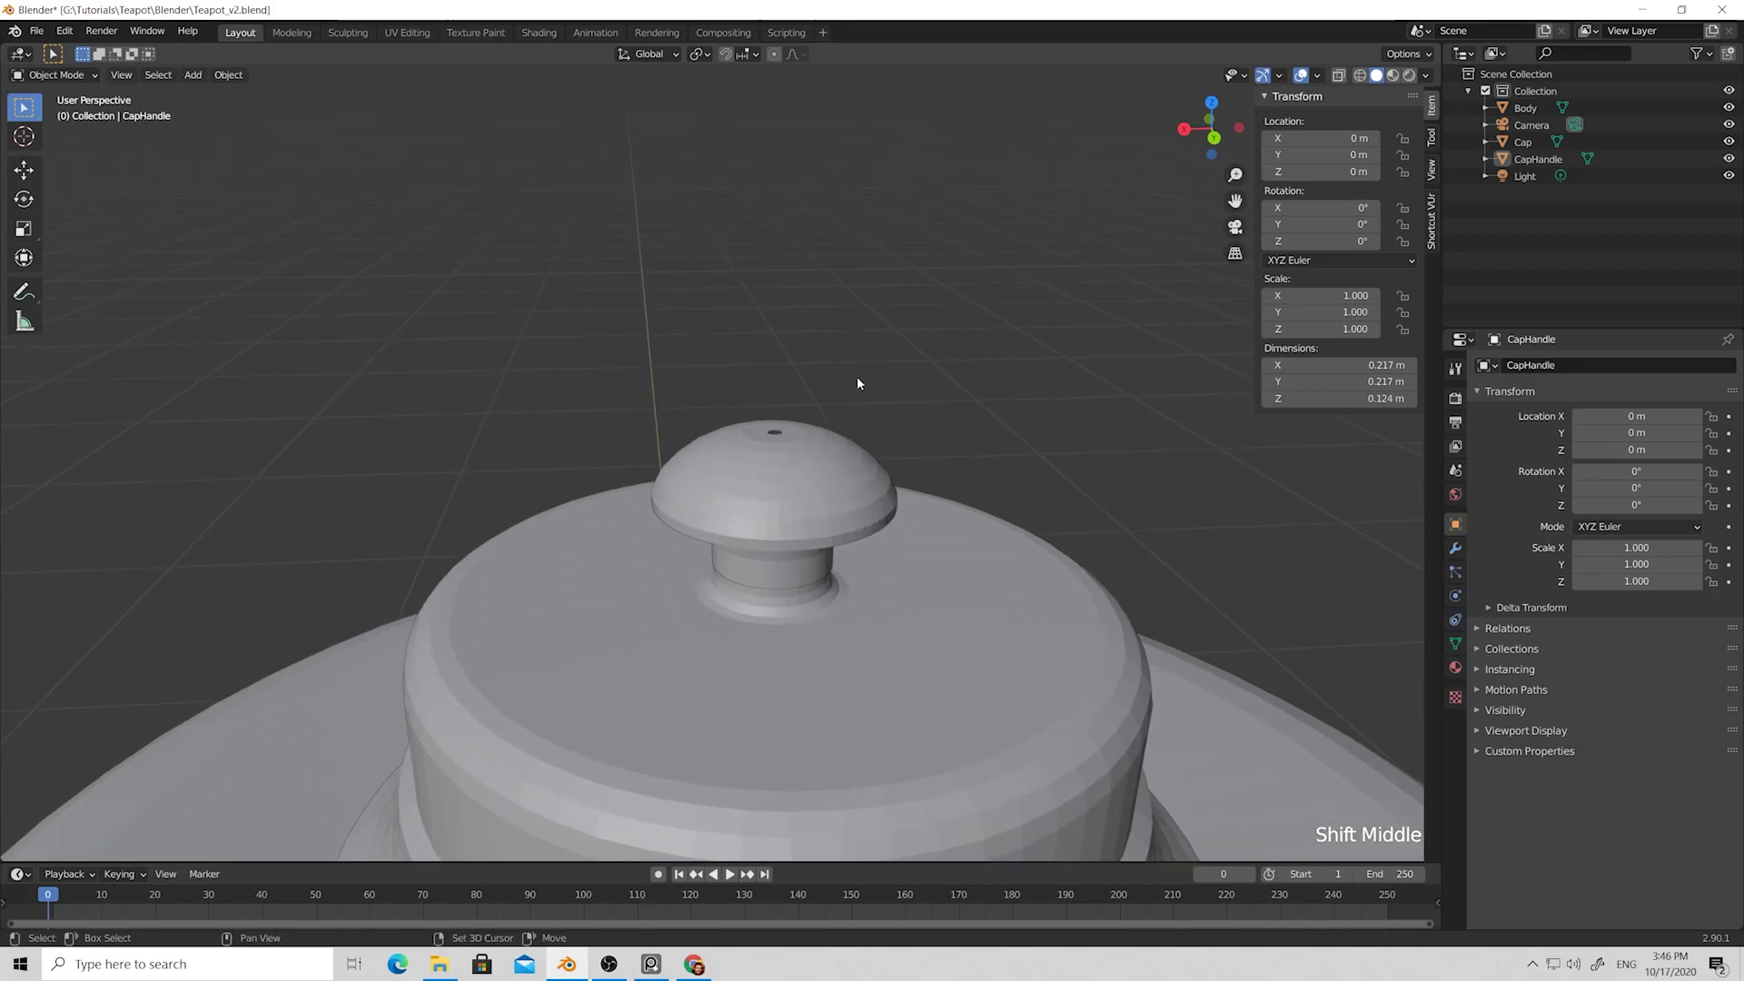
pyautogui.click(792, 457)
pyautogui.moveTo(792, 457); pyautogui.dragTo(803, 555, button='middle')
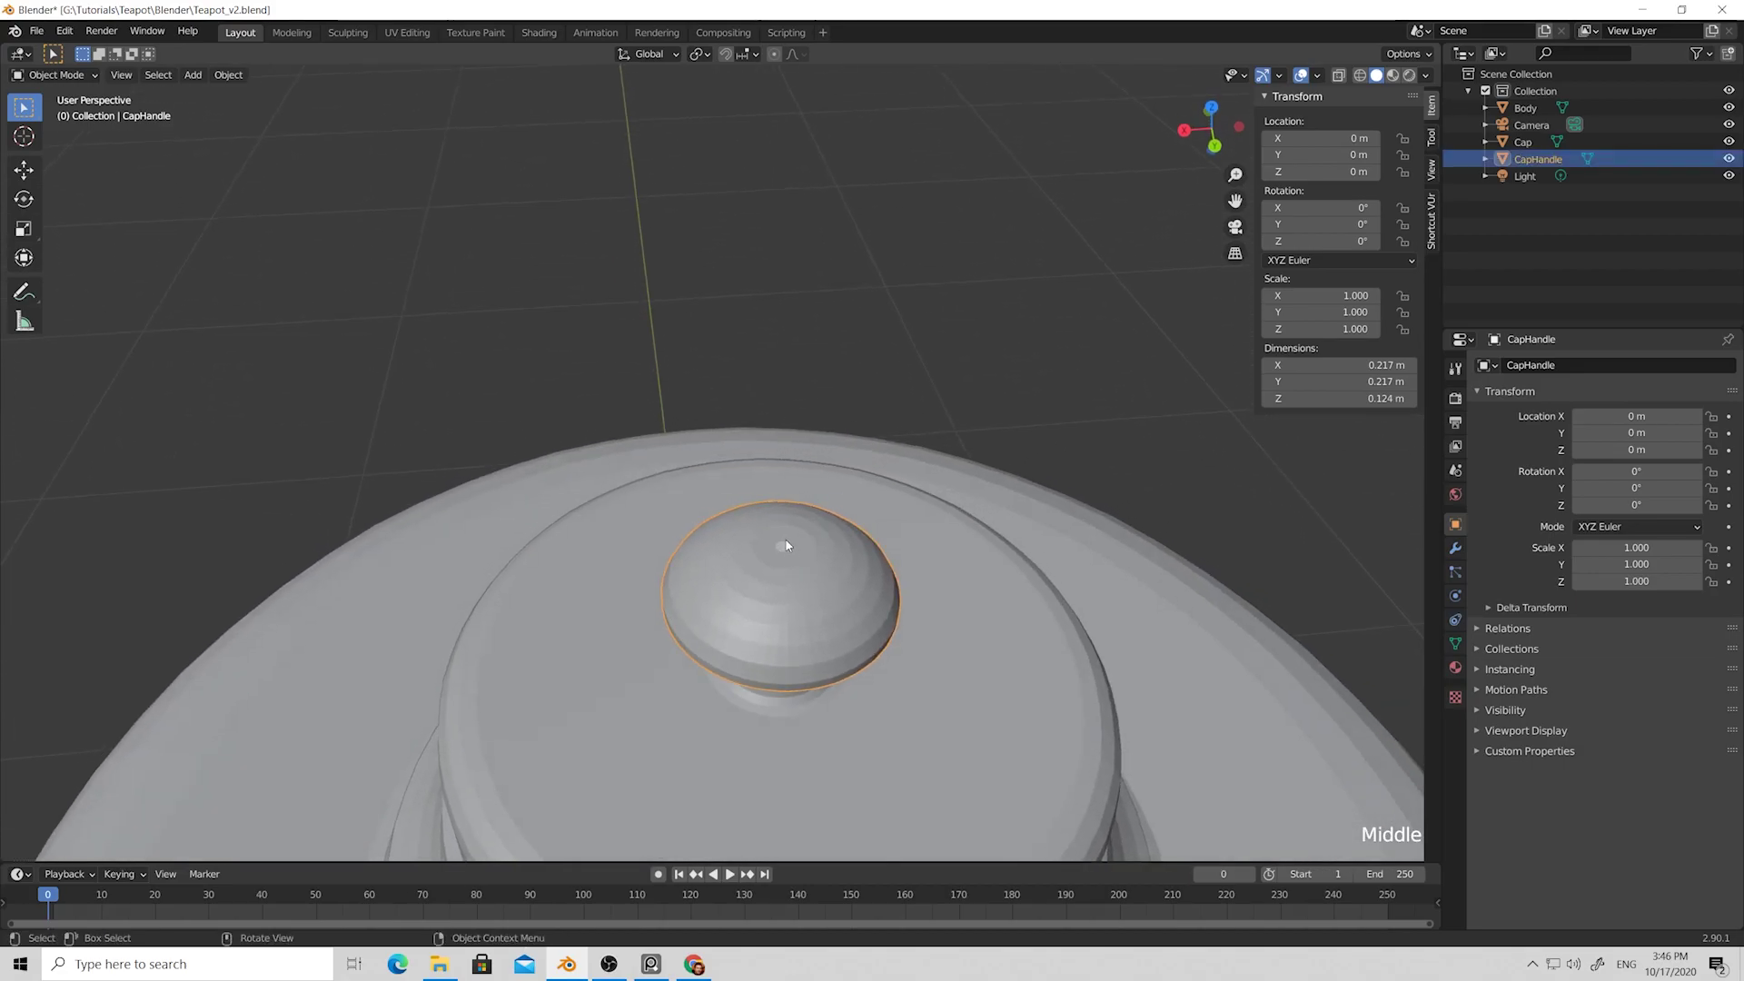
pyautogui.scroll(-4, 854, 504)
pyautogui.moveTo(864, 499); pyautogui.dragTo(844, 364, button='middle')
pyautogui.click(826, 370)
pyautogui.scroll(-3, 827, 370)
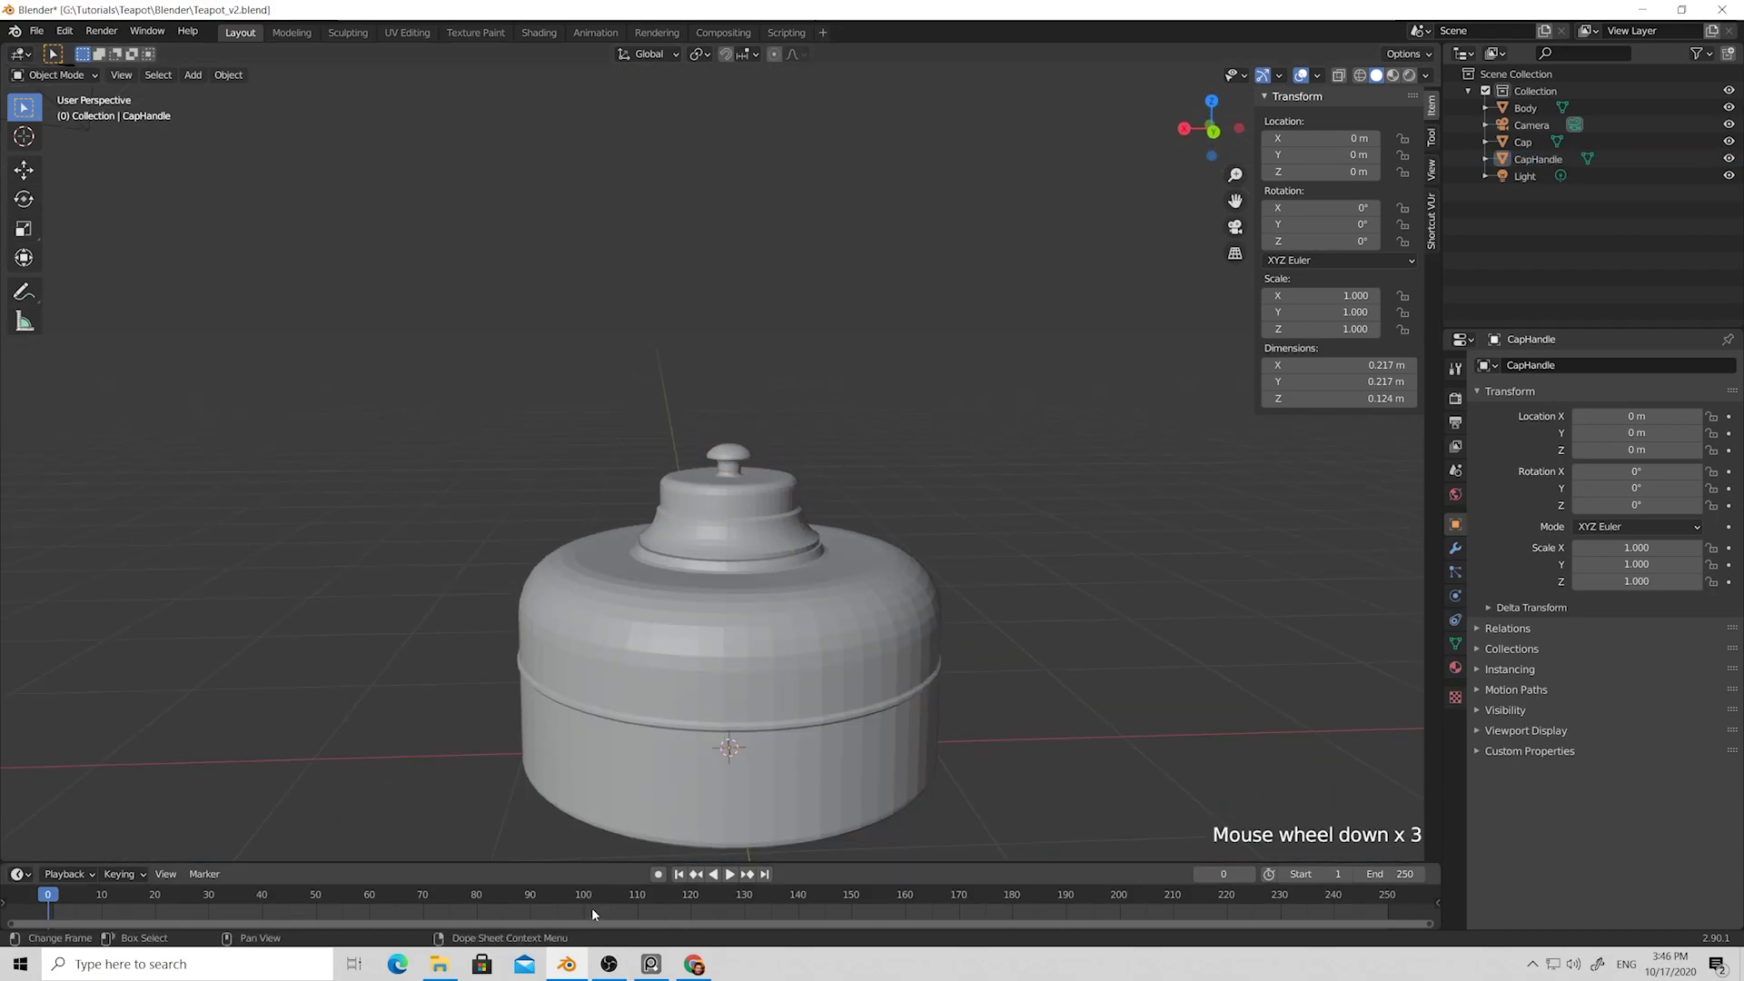
pyautogui.keyDown('ctrl'); pyautogui.moveTo(354, 446); pyautogui.dragTo(355, 381, button='middle'); pyautogui.keyUp('ctrl')
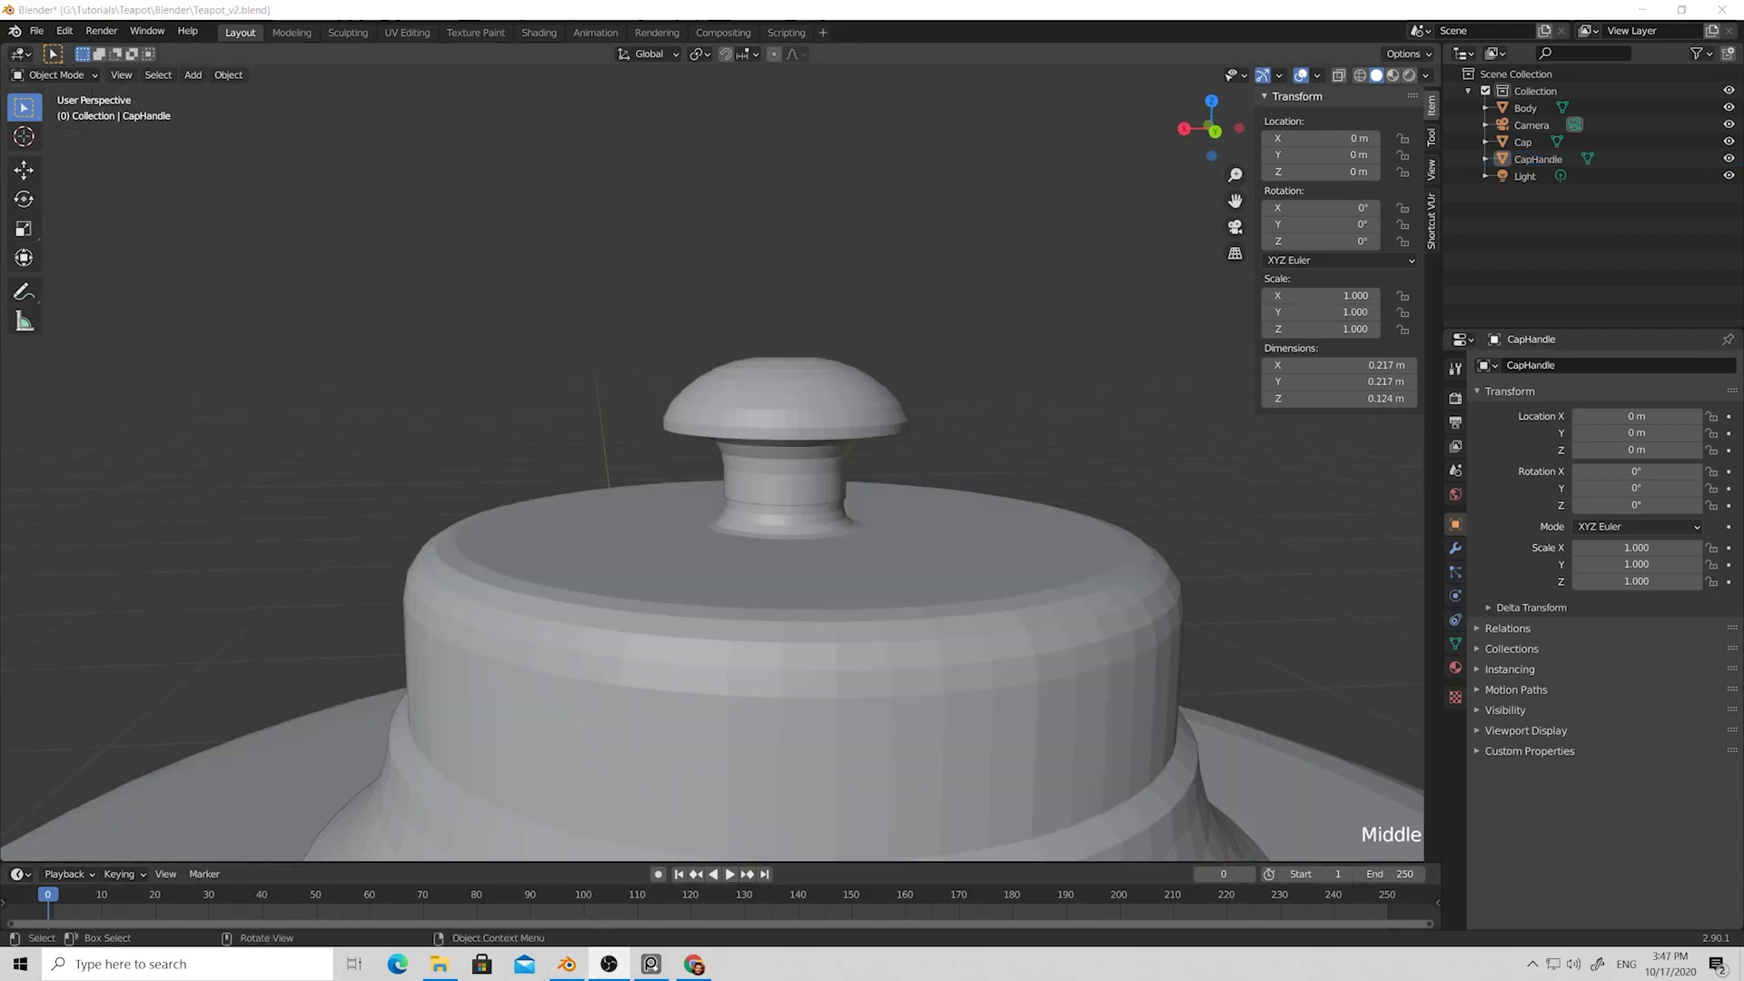
pyautogui.click(775, 409)
# In Edit Mode, scale the entire CapHandle mesh by 1.079 and raise it 0.007636 m along Z.
pyautogui.press('Tab')
pyautogui.scroll(2, 777, 406)
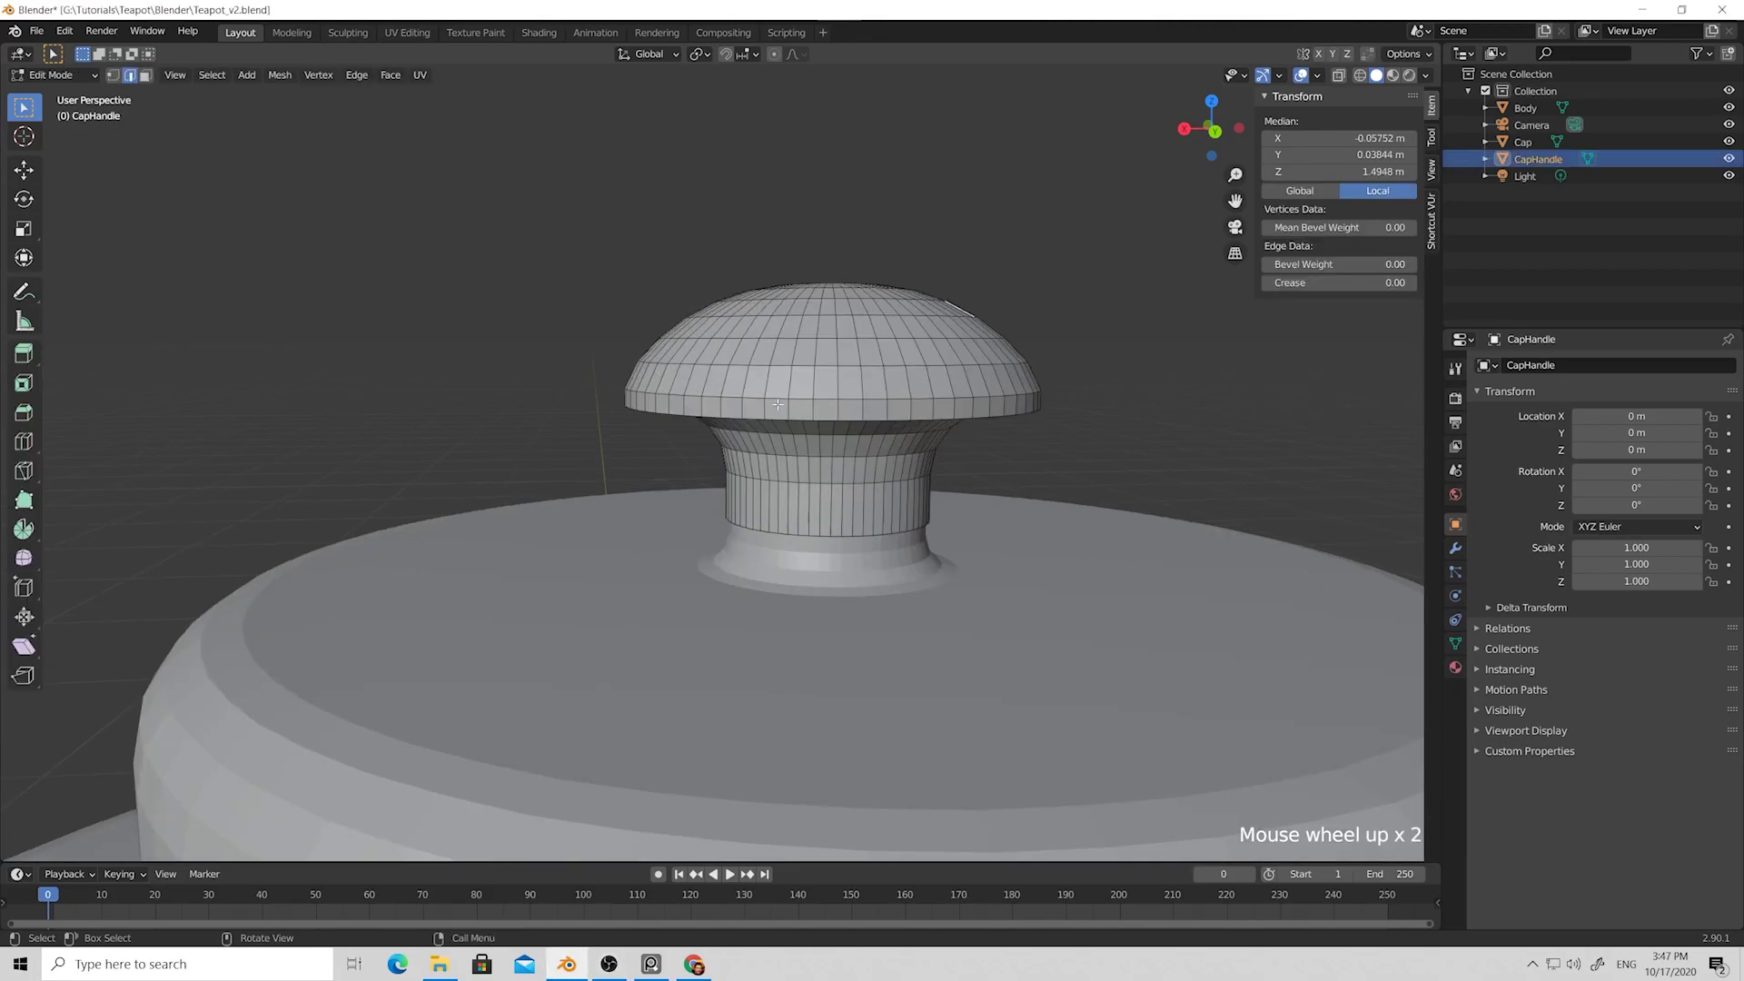
pyautogui.moveTo(871, 456); pyautogui.dragTo(803, 424, button='middle')
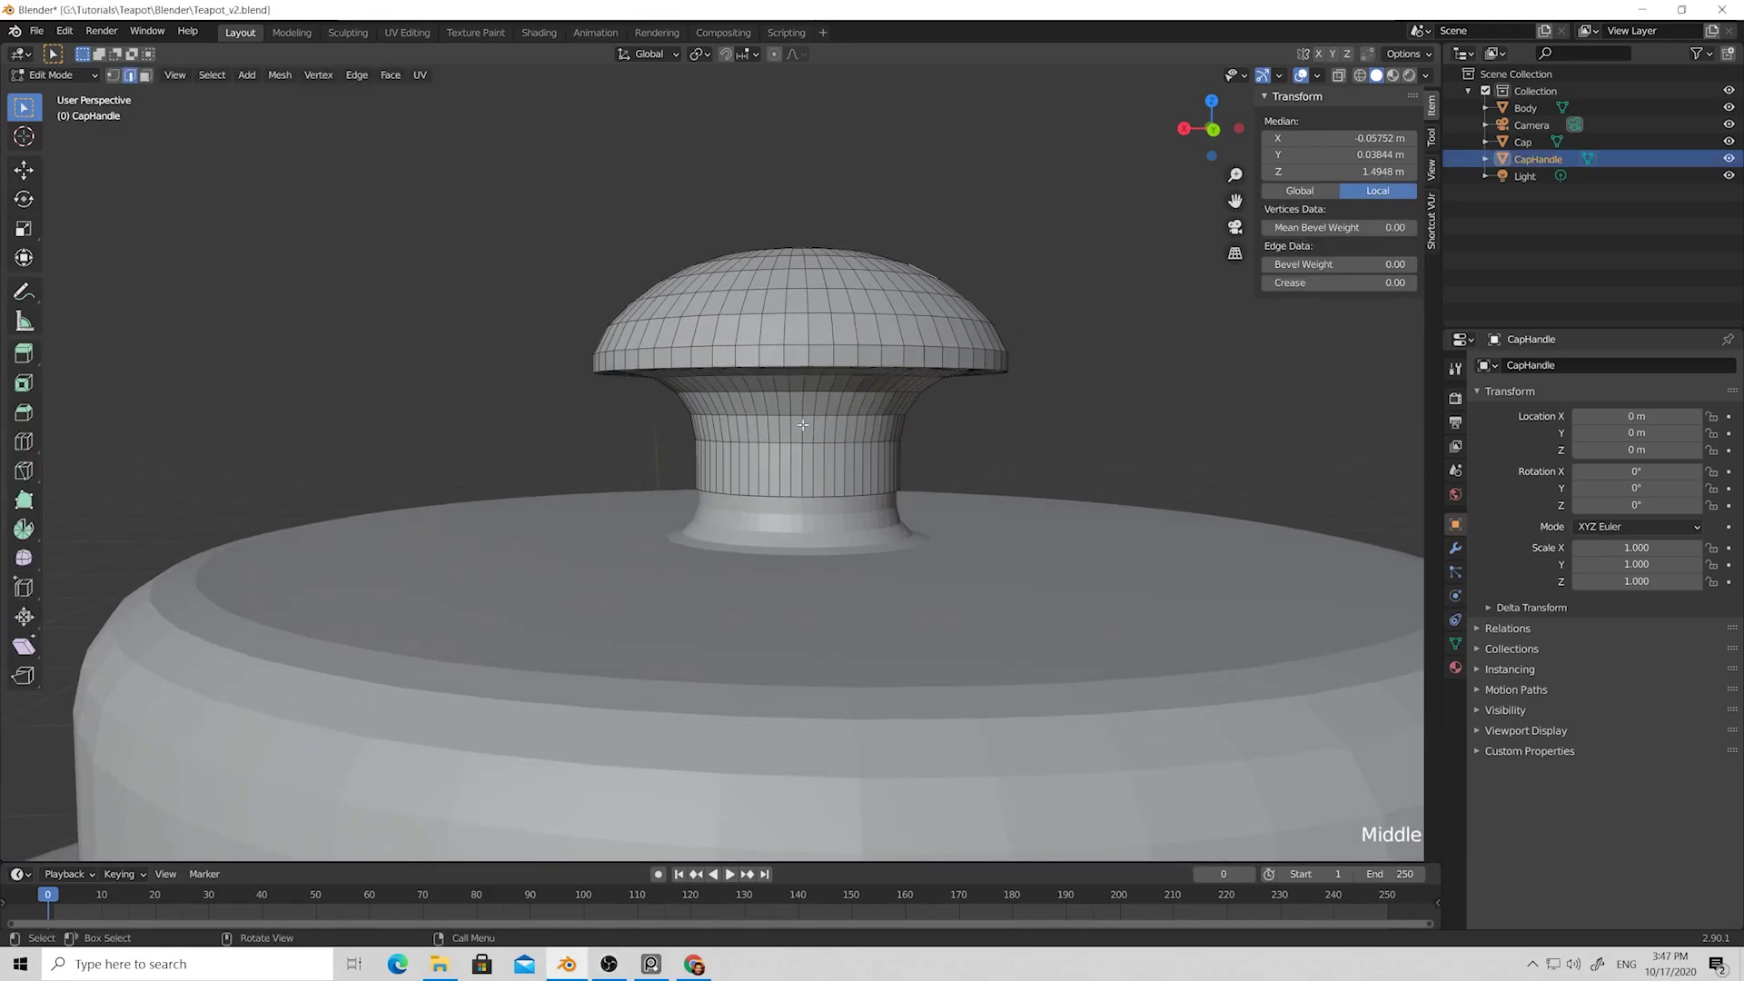
pyautogui.press('a')
pyautogui.press('s')
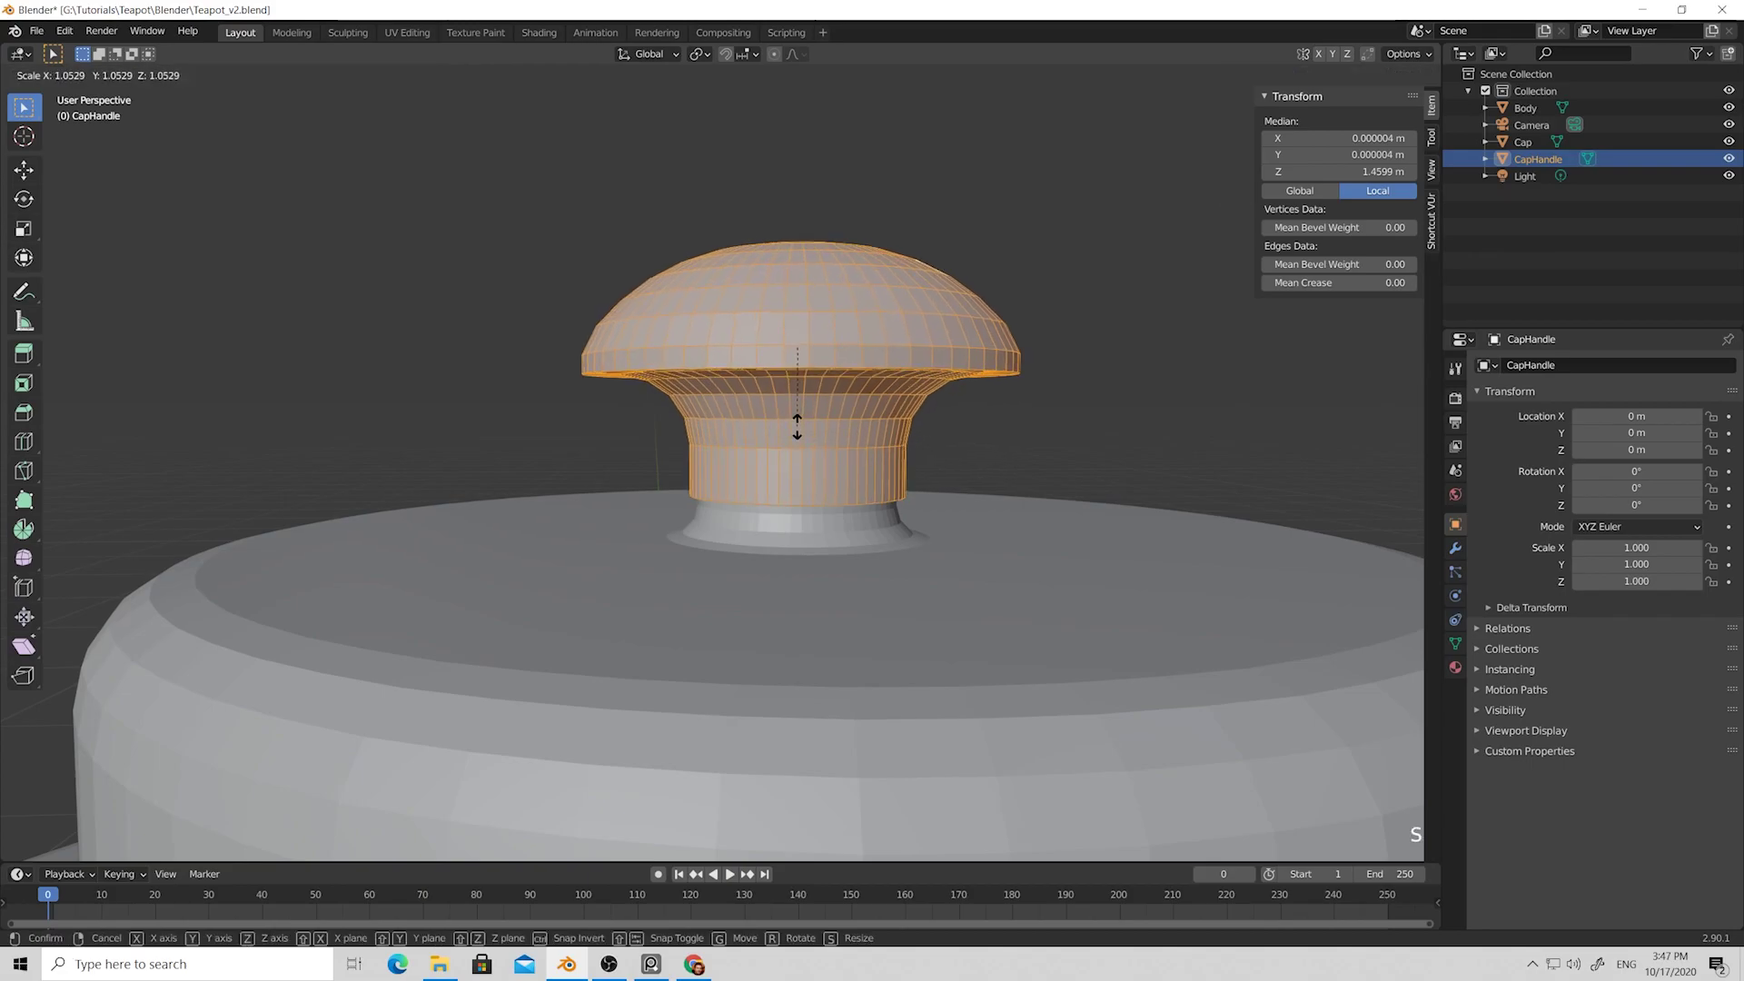
pyautogui.click(797, 428)
pyautogui.press('g')
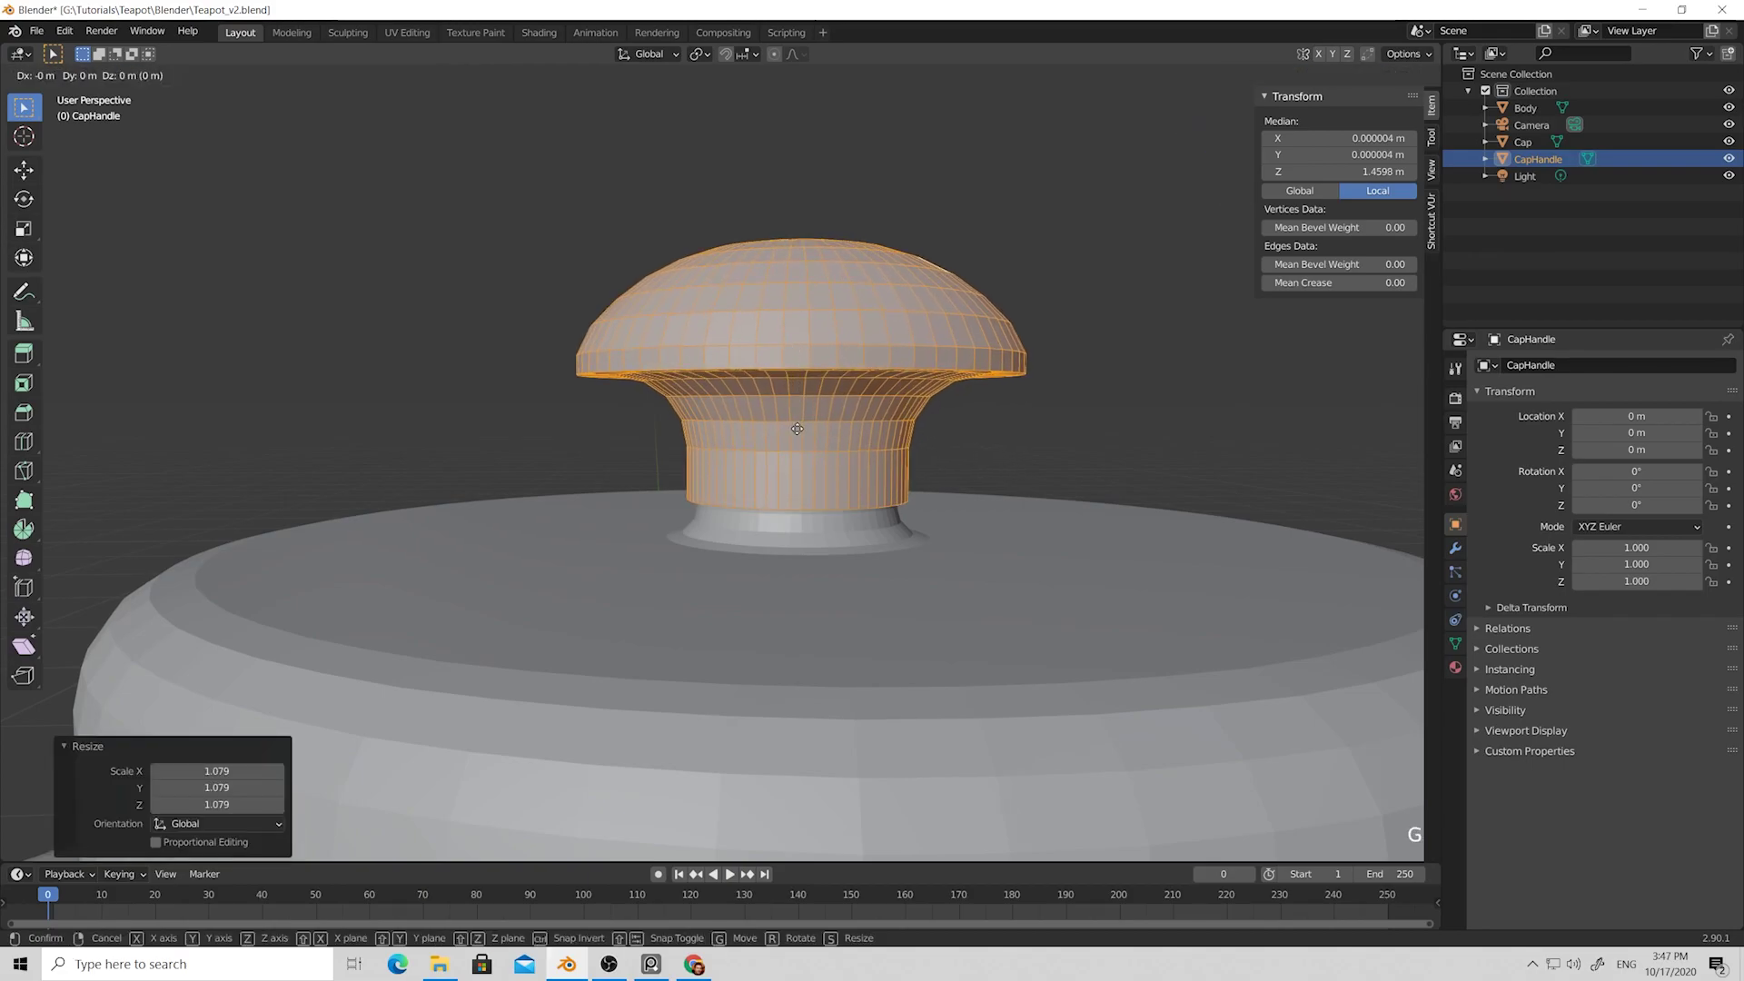
pyautogui.press('z')
pyautogui.click(798, 415)
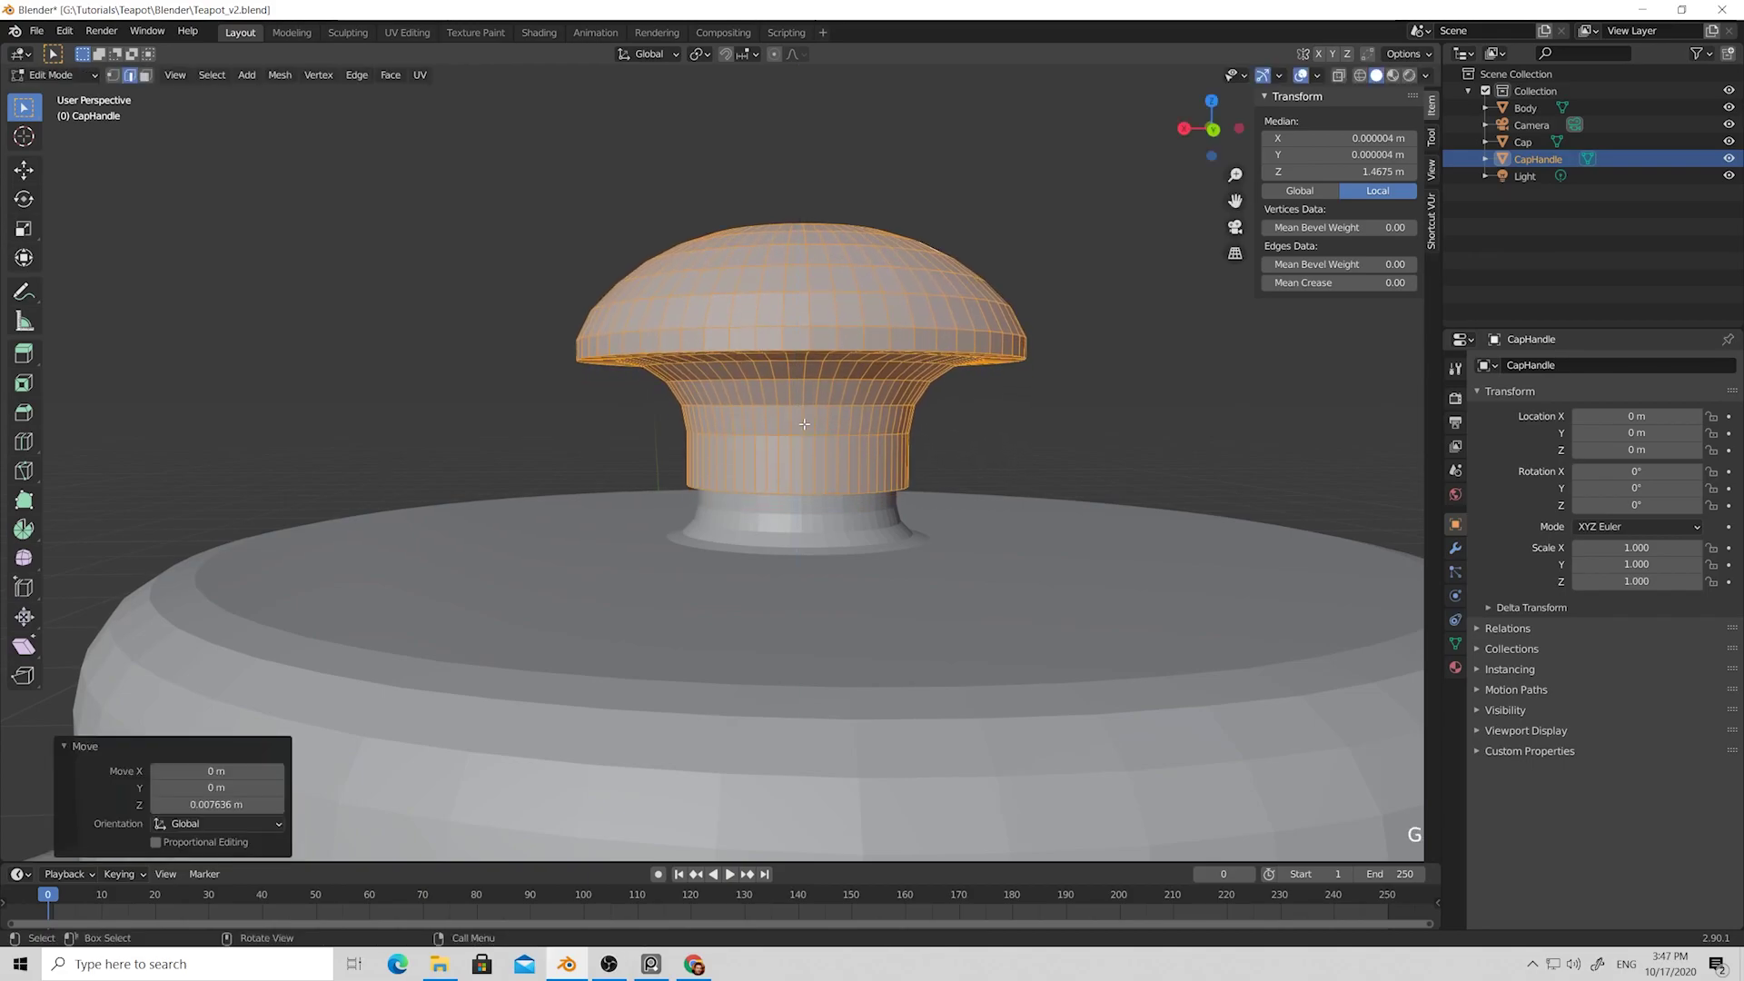
# Deselect everything and select the neck's bottom edge loop.
pyautogui.click(954, 449)
pyautogui.scroll(2, 882, 465)
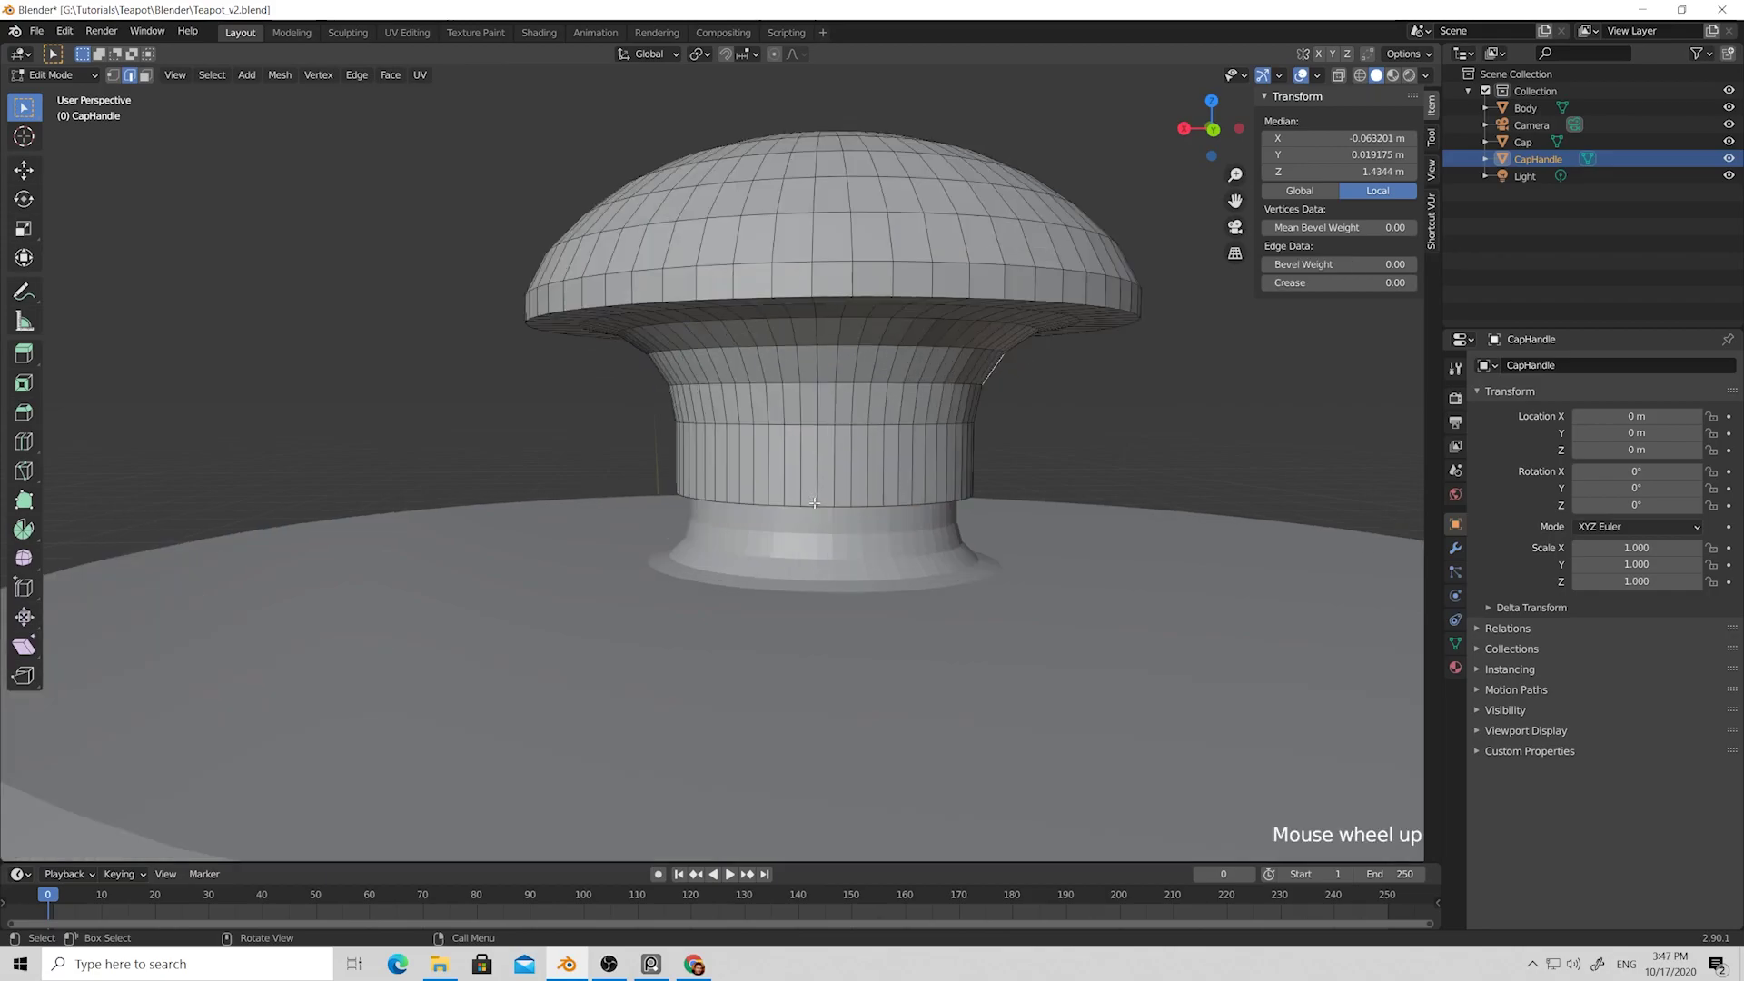
pyautogui.keyDown('alt'); pyautogui.click(814, 503); pyautogui.keyUp('alt')
pyautogui.moveTo(813, 502); pyautogui.dragTo(813, 489, button='middle')
# Undo a trial resize, then extrude the bottom loop into a ring scaled to 0.884.
pyautogui.press('s')
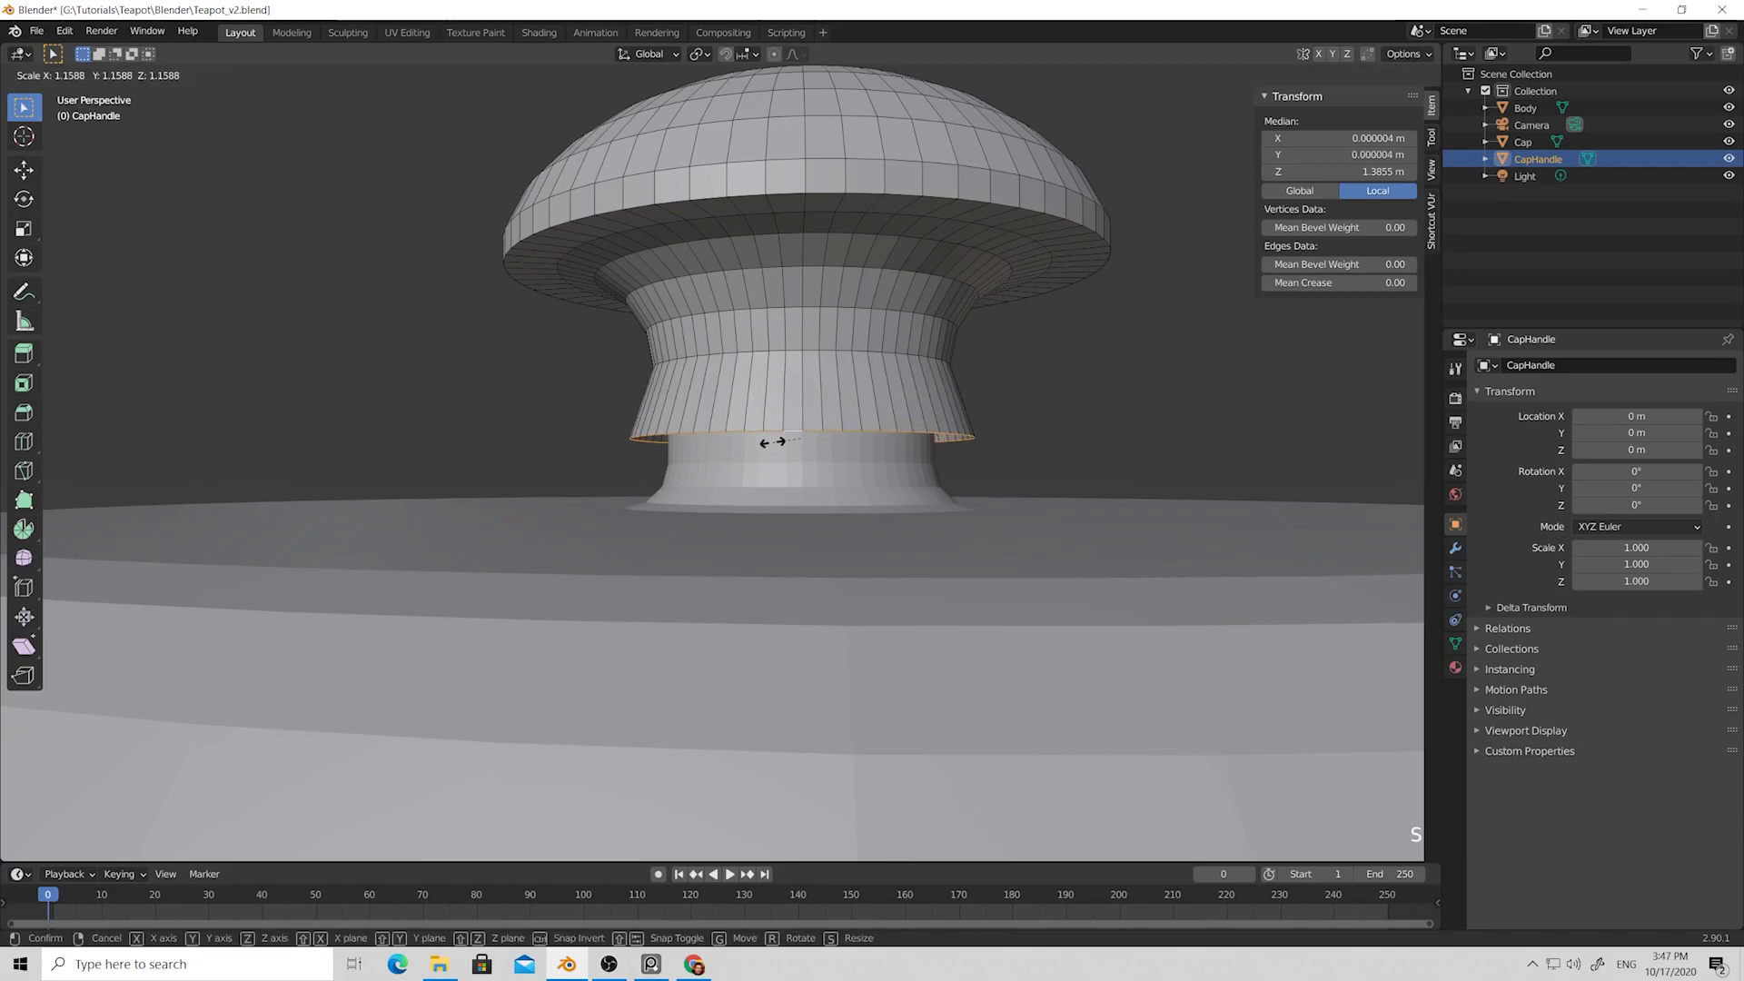
pyautogui.click(776, 443)
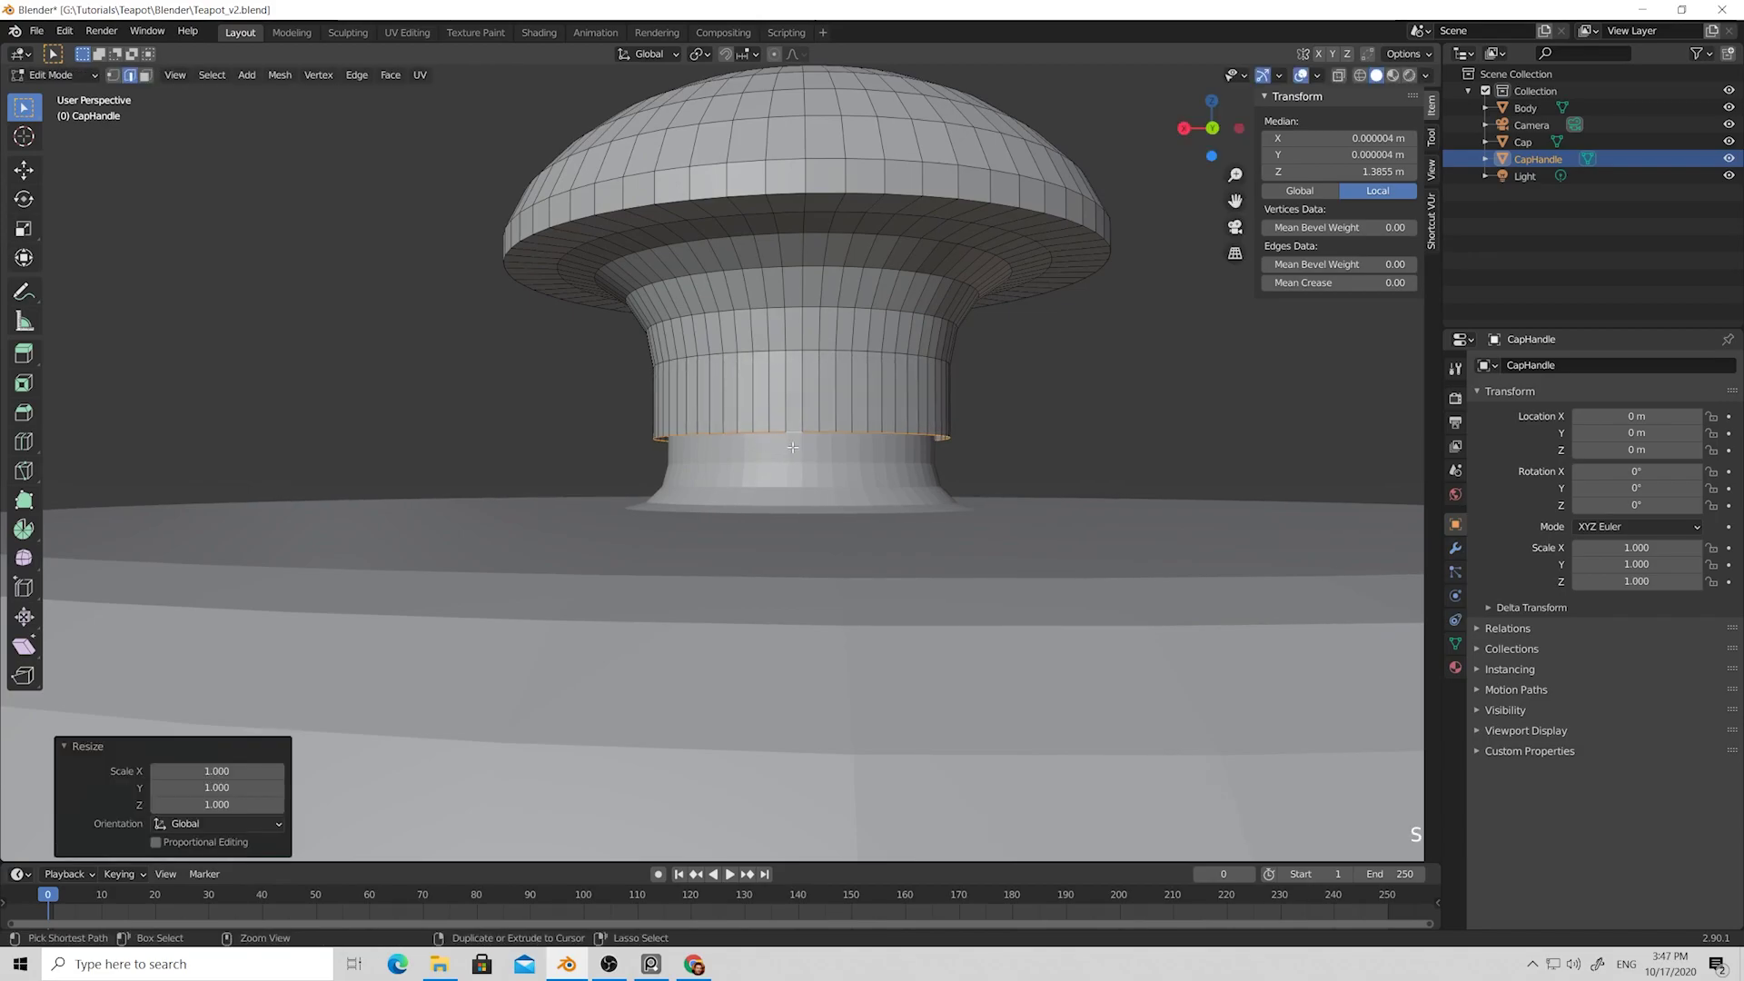
pyautogui.hotkey('ctrl', 'z')
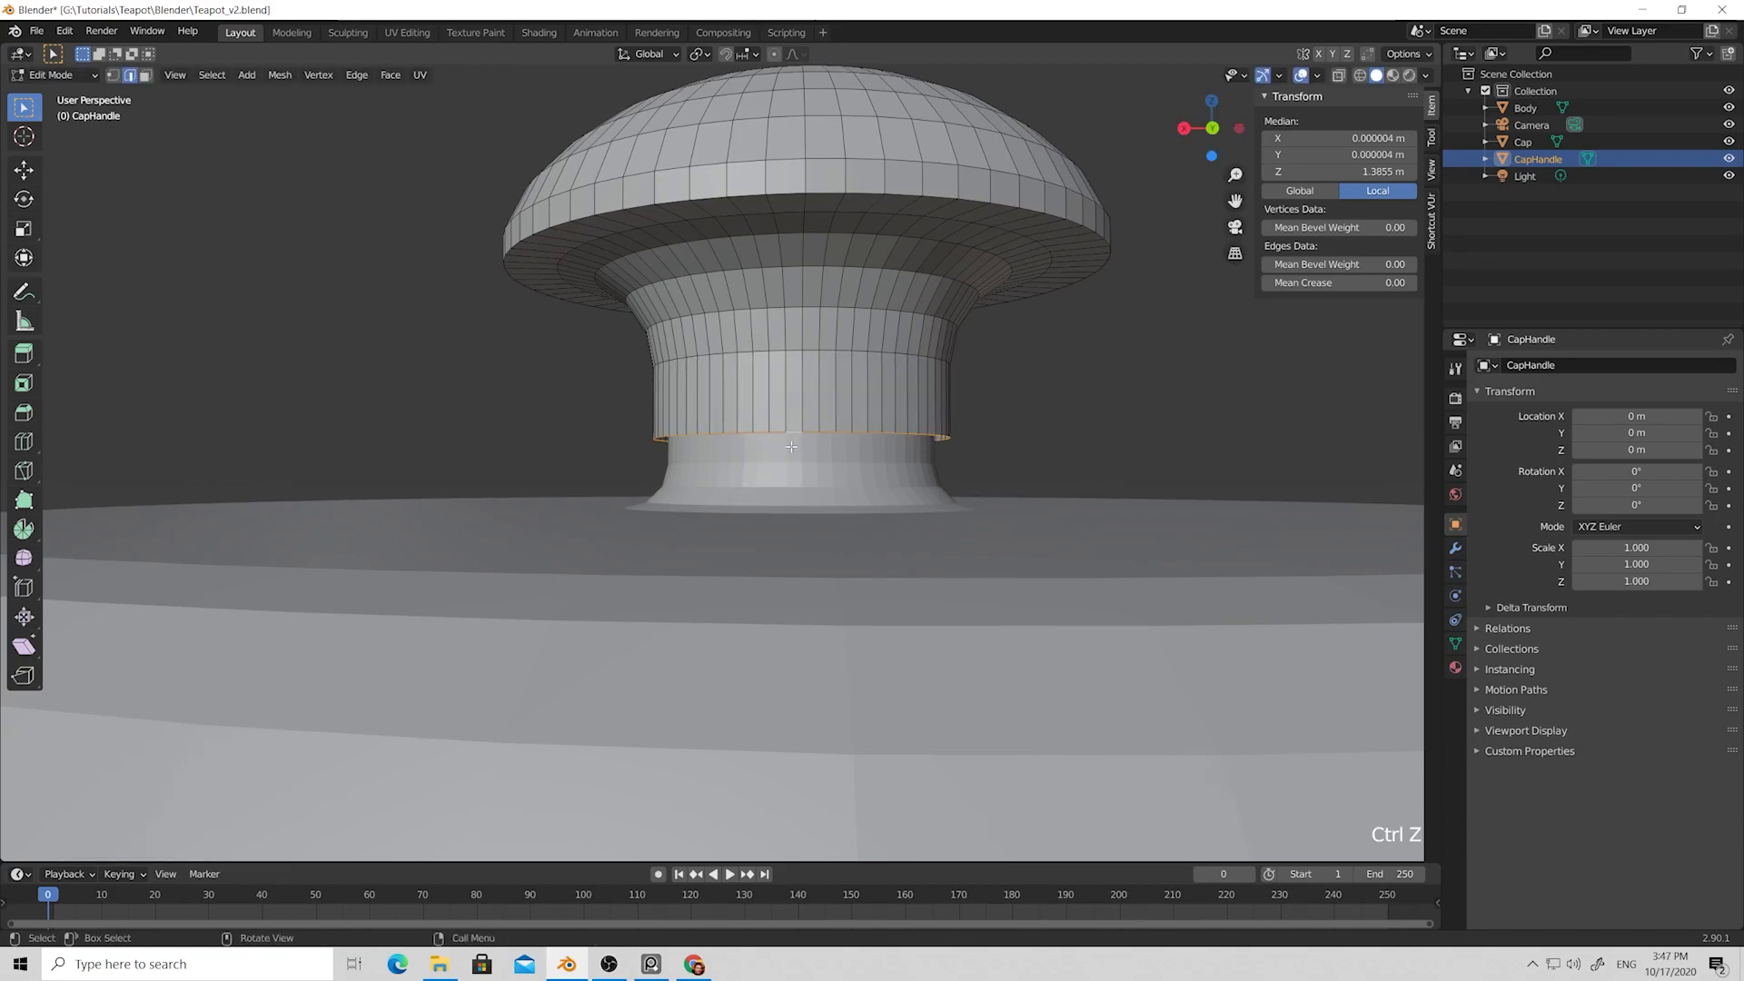
pyautogui.press('e')
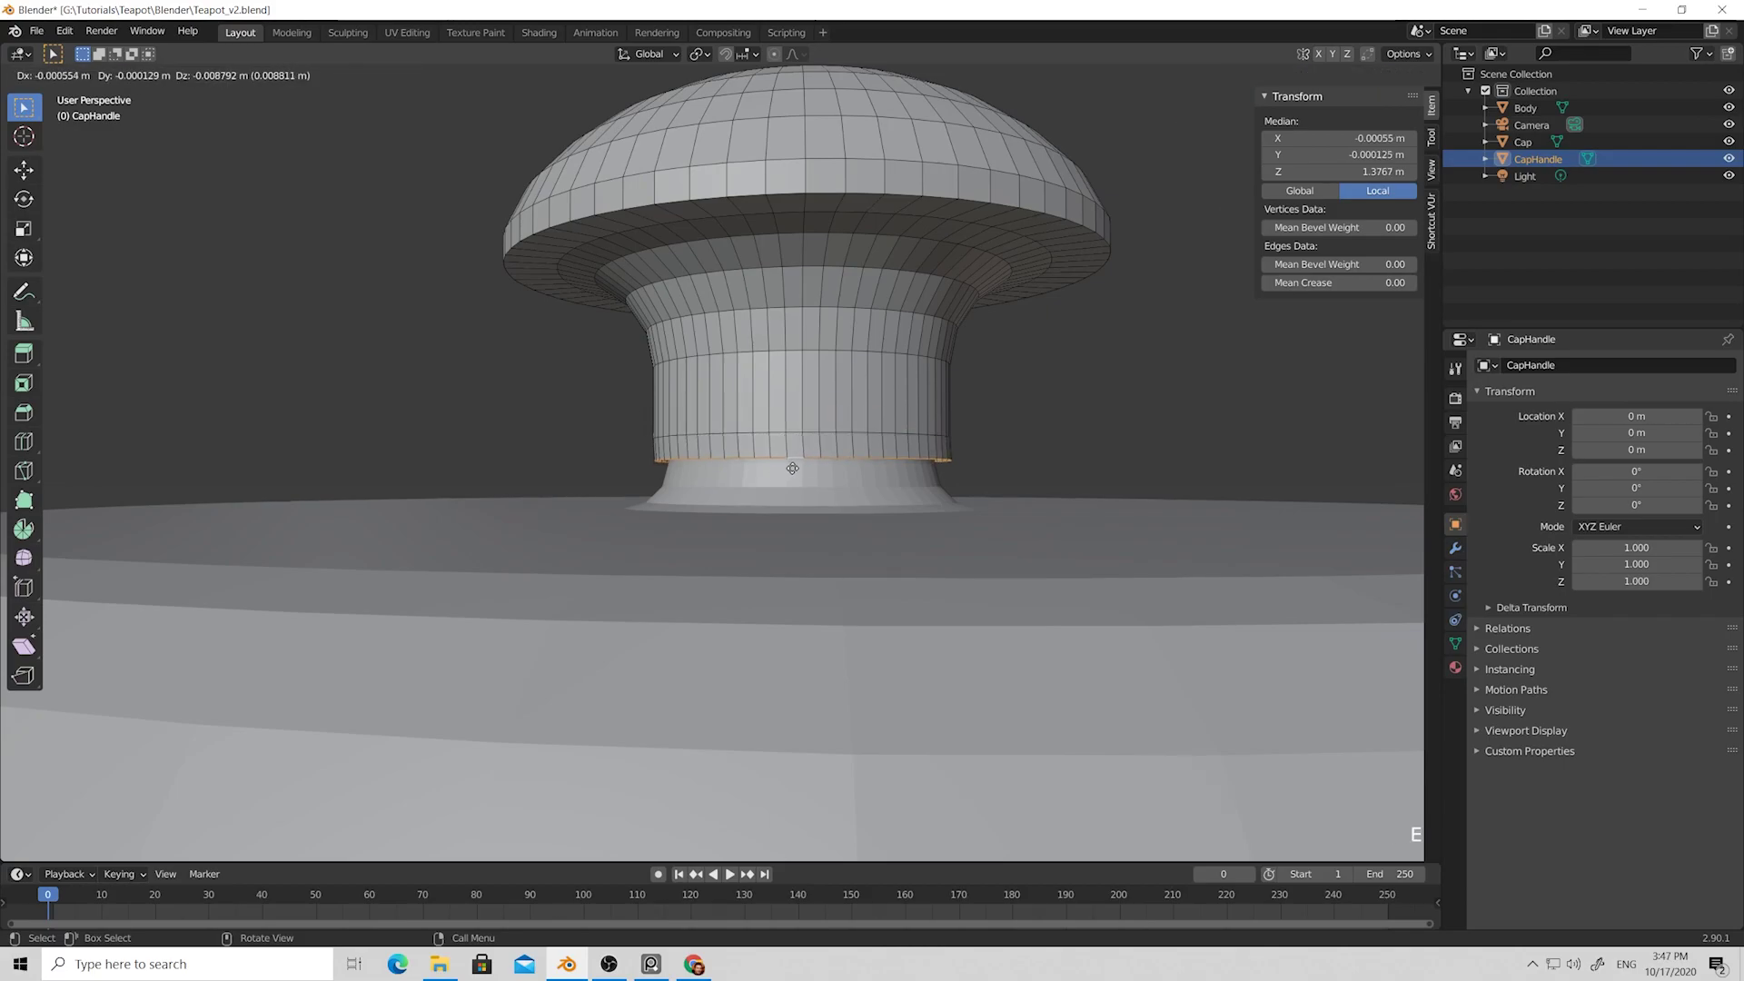
pyautogui.press('s')
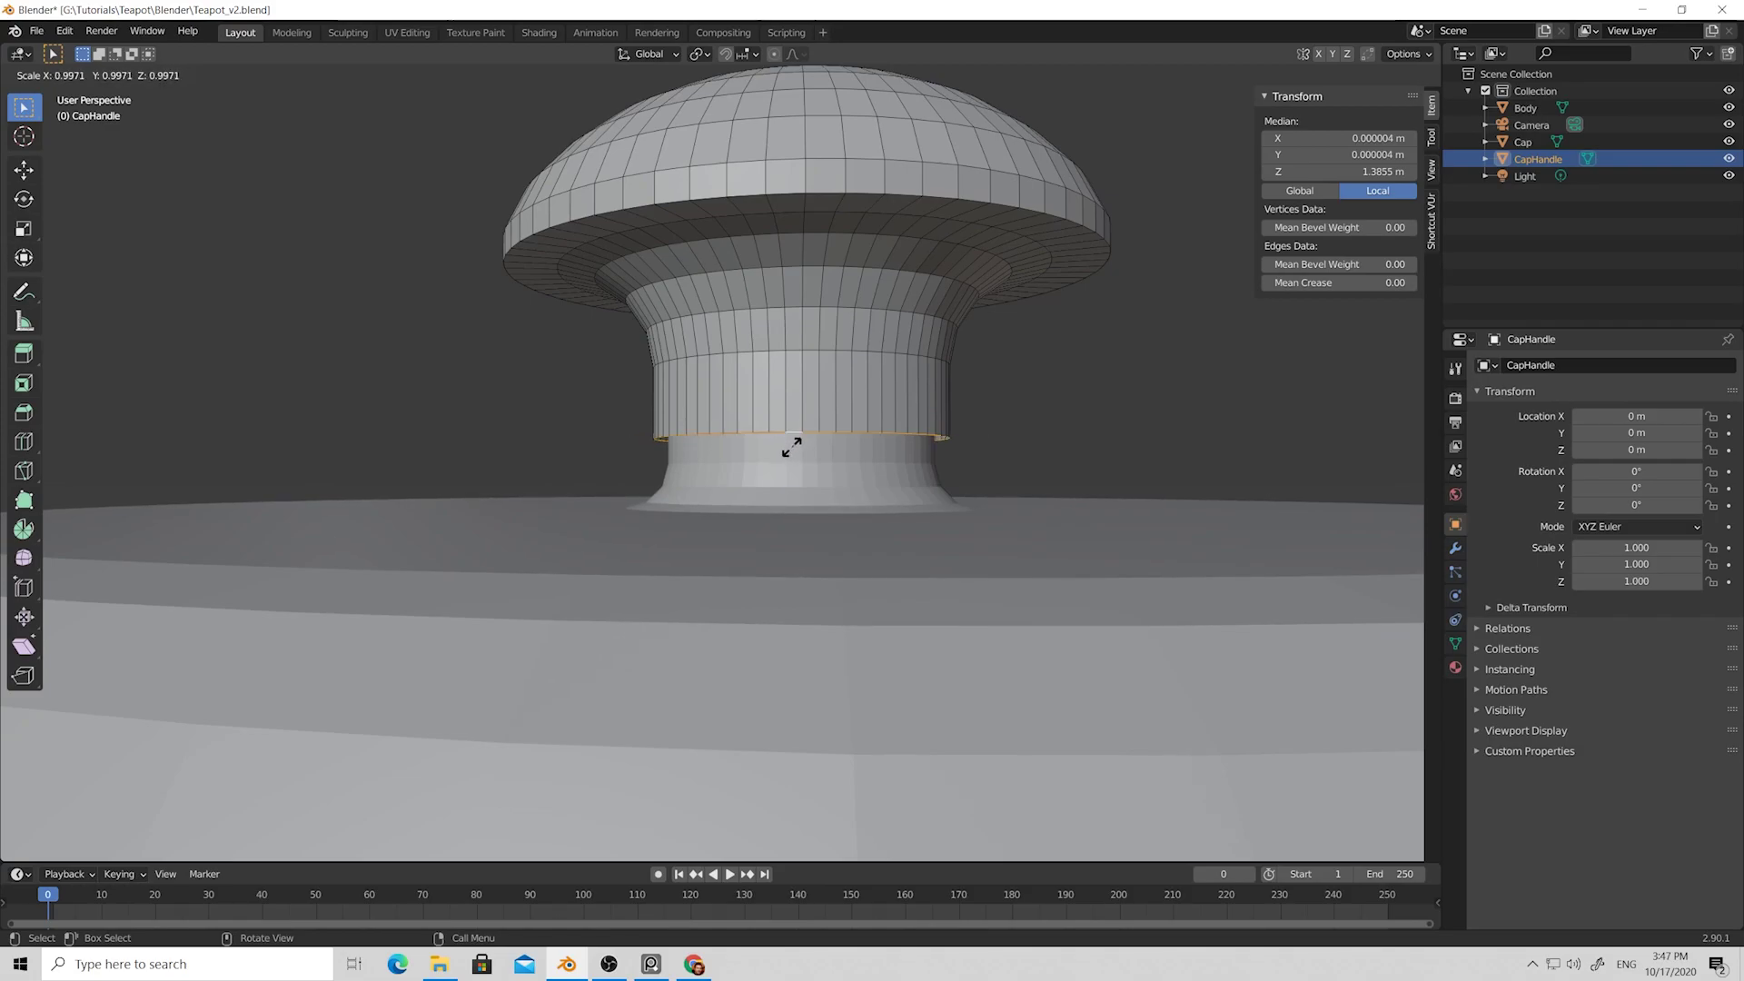
pyautogui.click(791, 445)
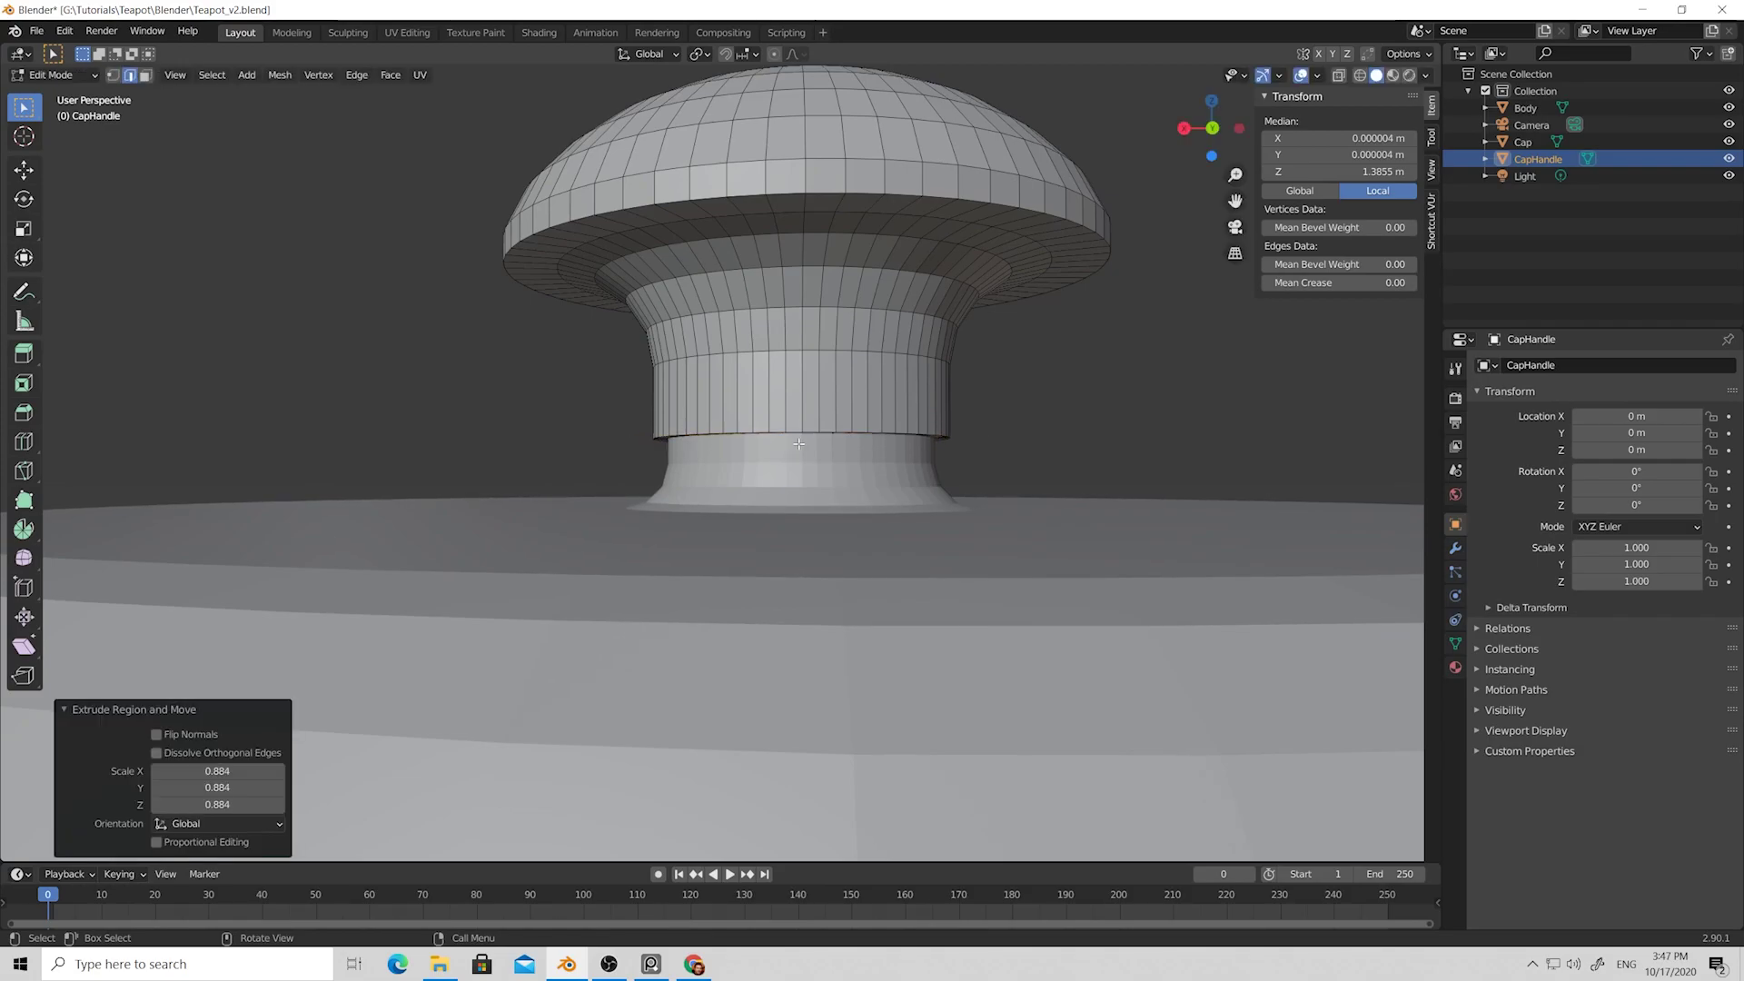
# Hide the Cap and Body objects and orbit beneath the handle to inspect the base ring.
pyautogui.scroll(-2, 857, 417)
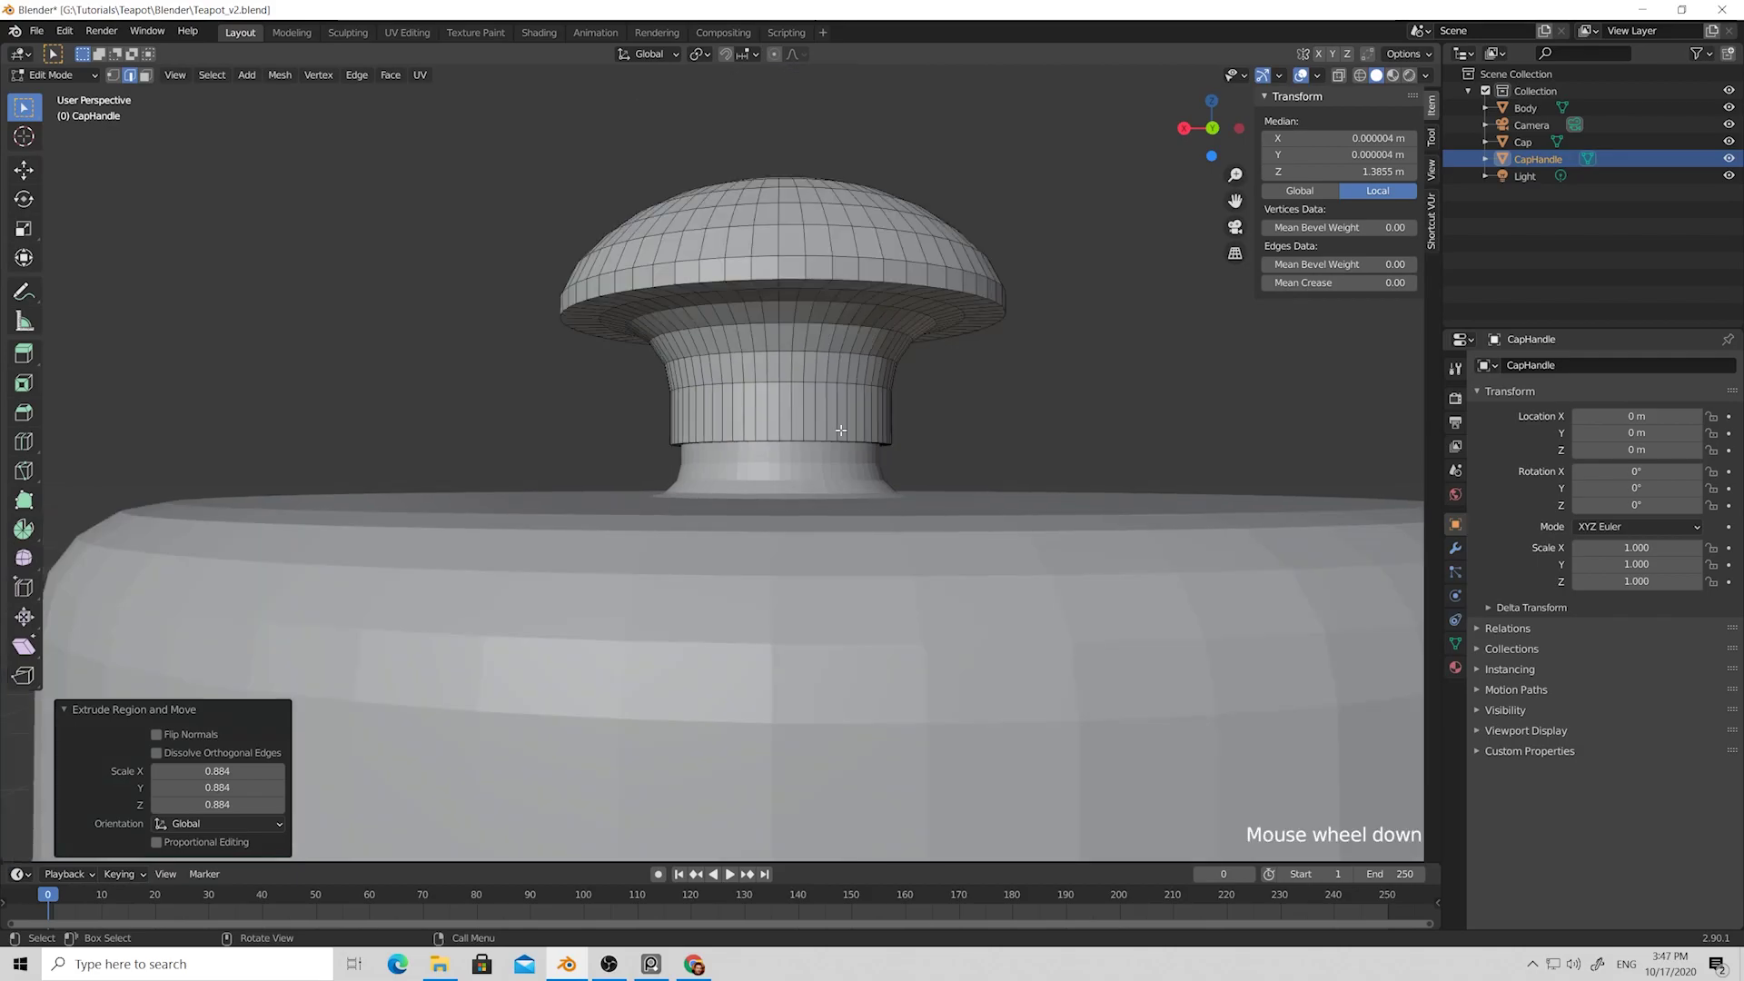
pyautogui.click(1730, 142)
pyautogui.click(1729, 107)
pyautogui.moveTo(1053, 381); pyautogui.dragTo(895, 200, button='middle')
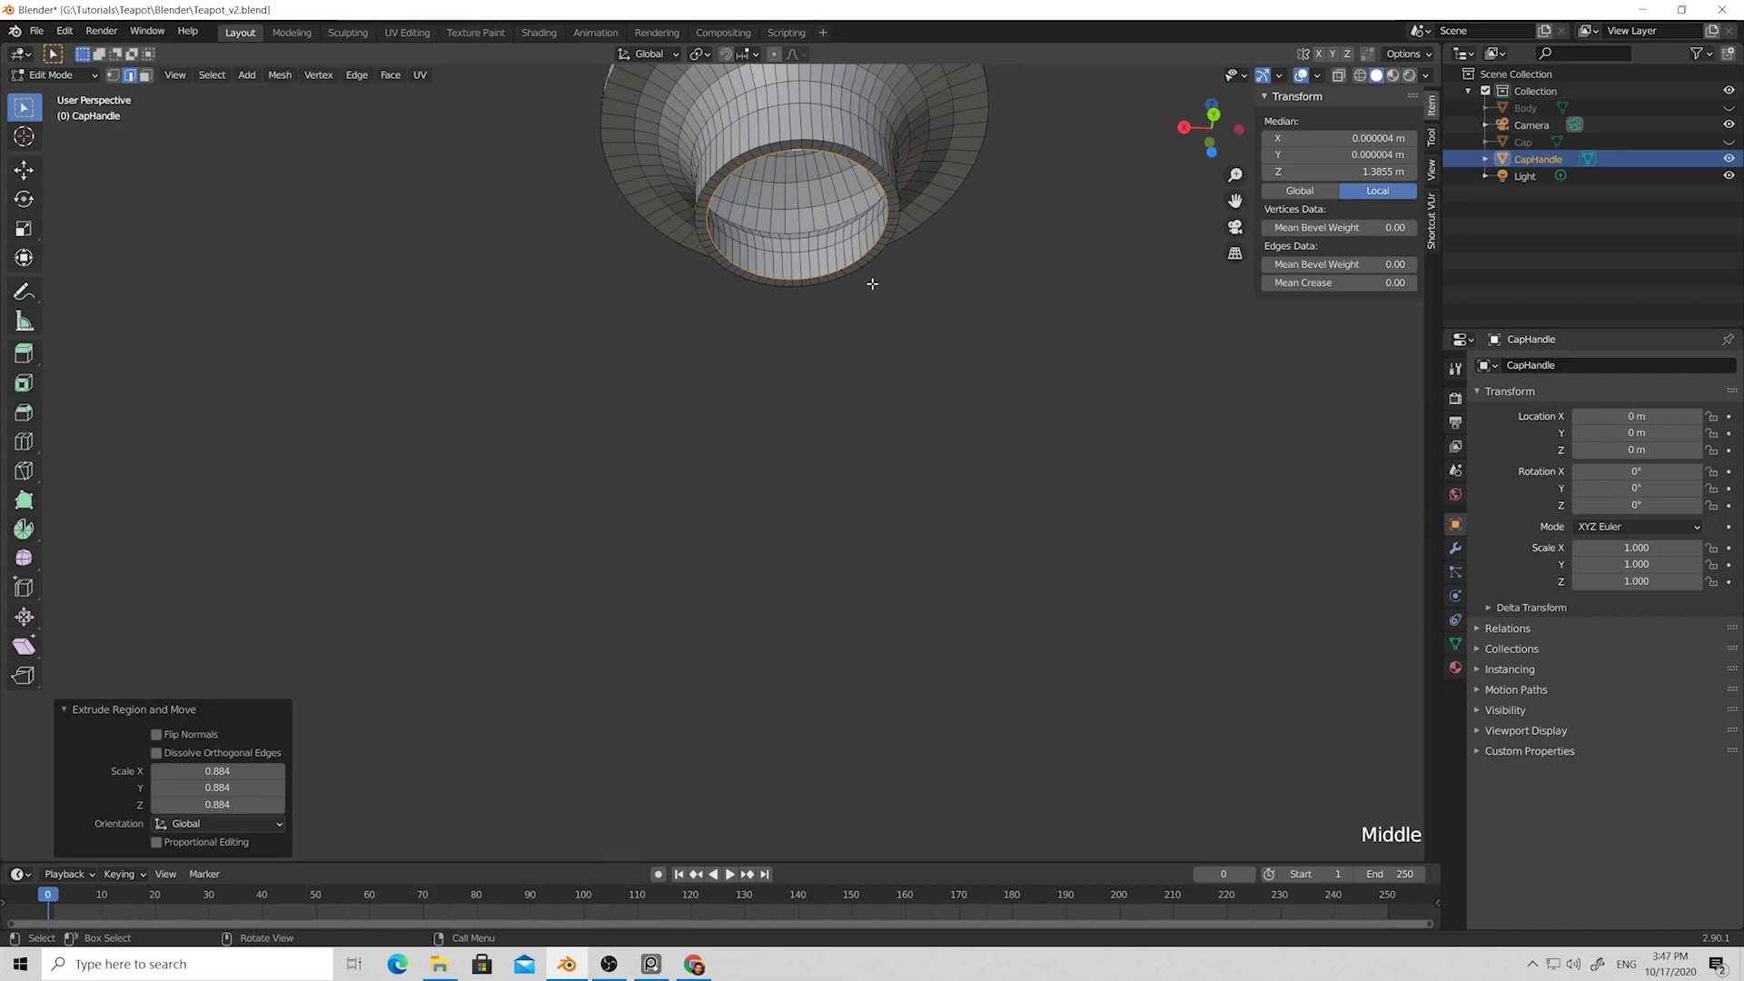
pyautogui.moveTo(872, 284); pyautogui.dragTo(963, 300, button='middle')
pyautogui.click(1000, 304)
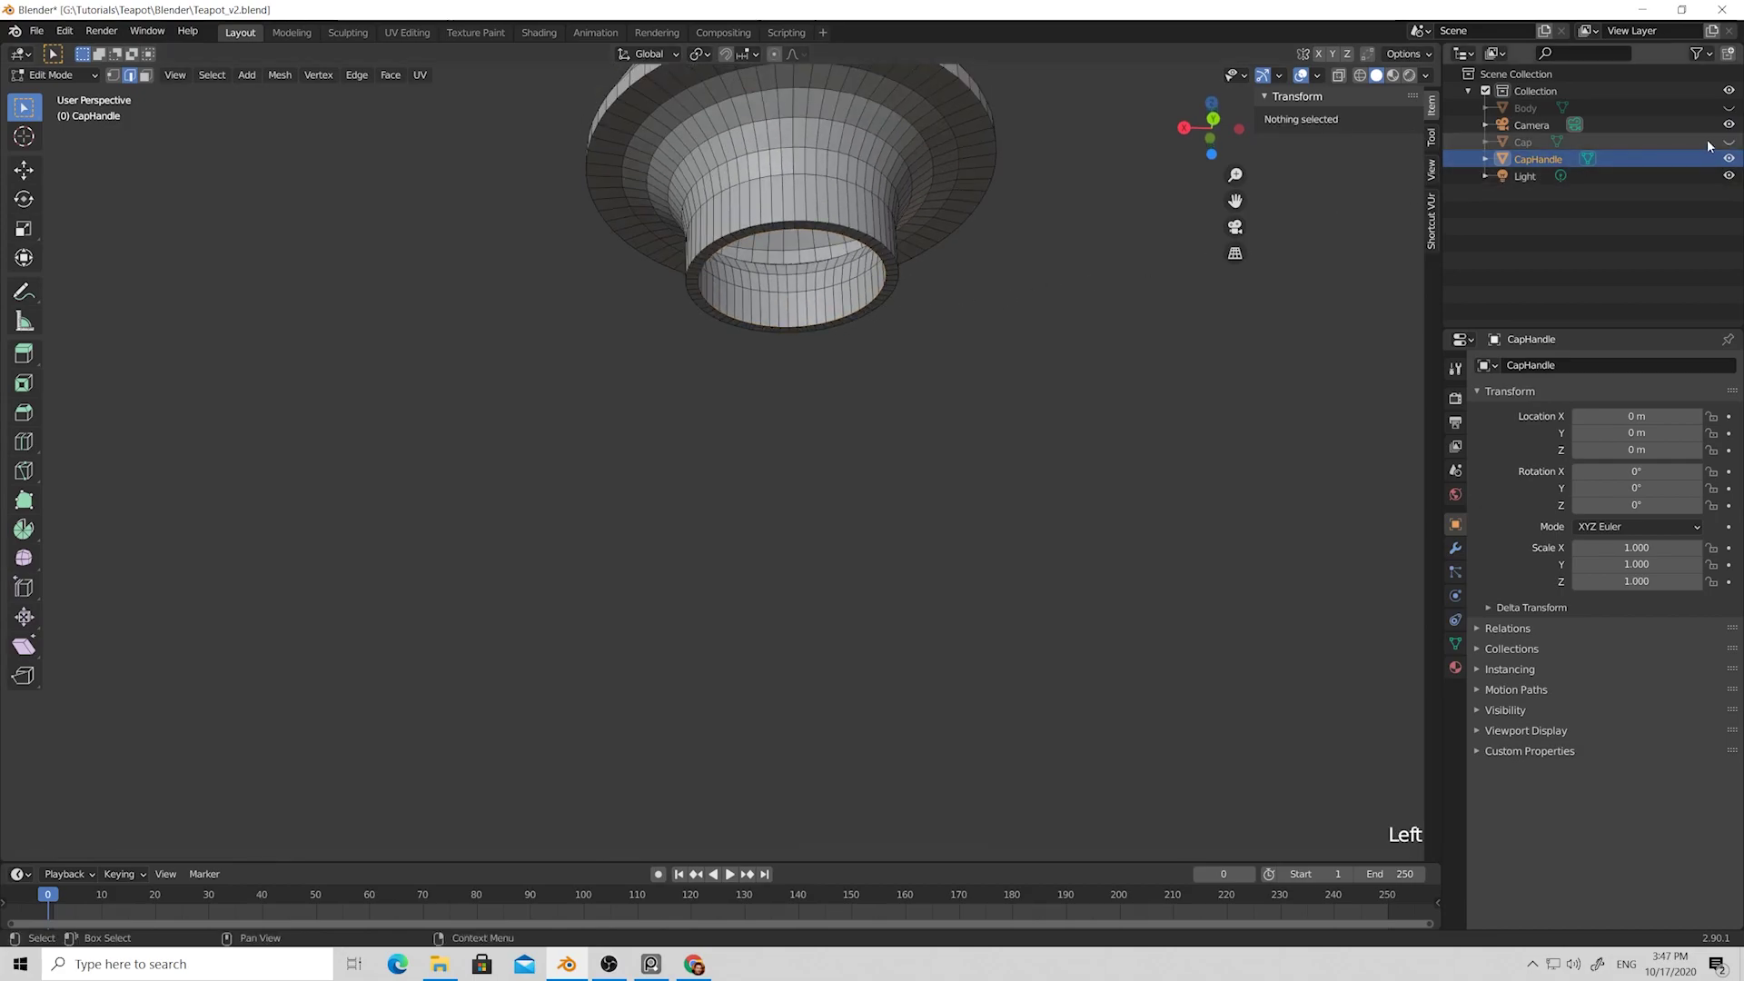